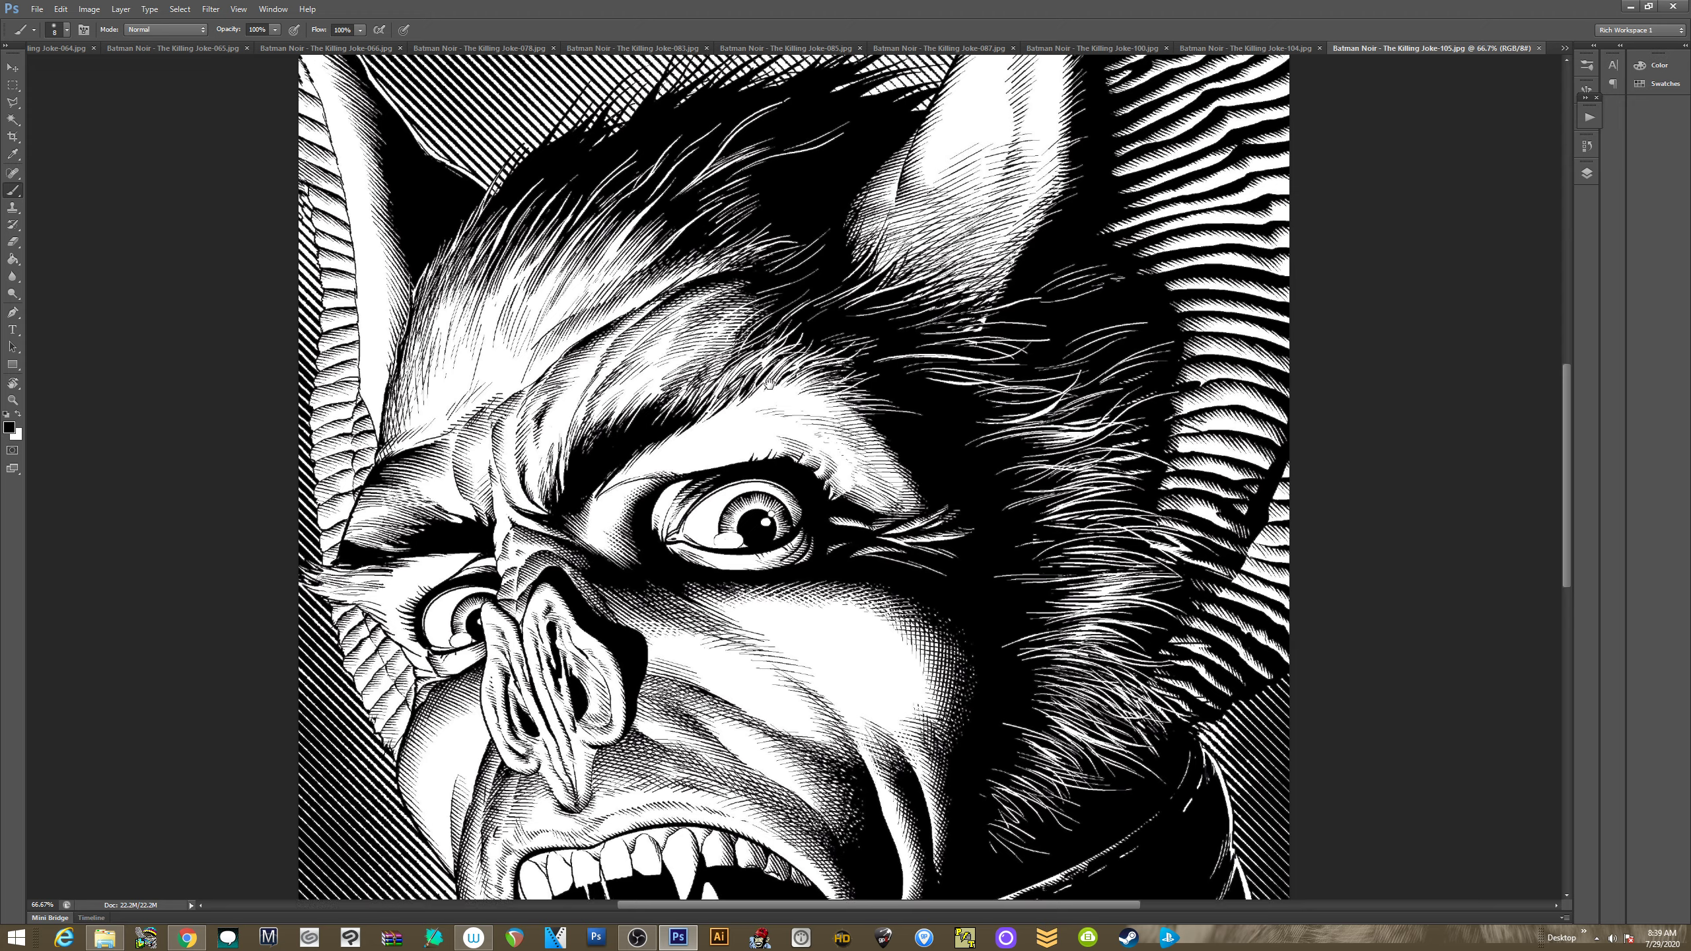
Examine the inking on the Gotham Knights #45 cover, from the ears and fur to the face, teeth and stitched collar
scroll(756, 385, up, 5)
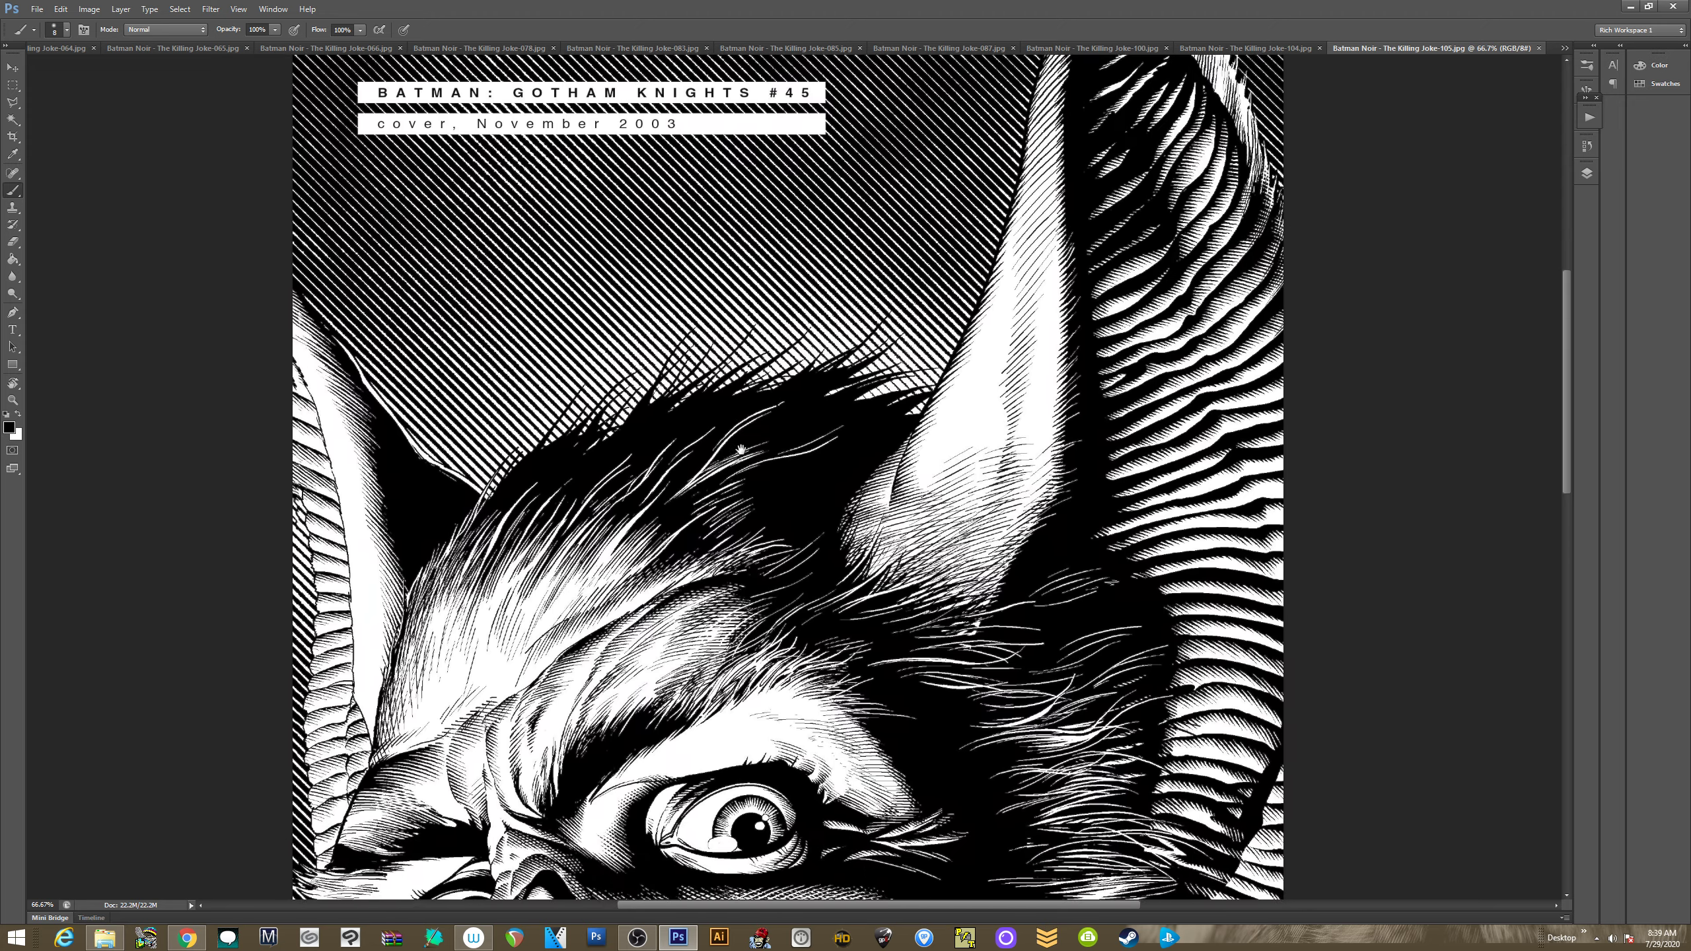
drag(733, 791, 750, 403)
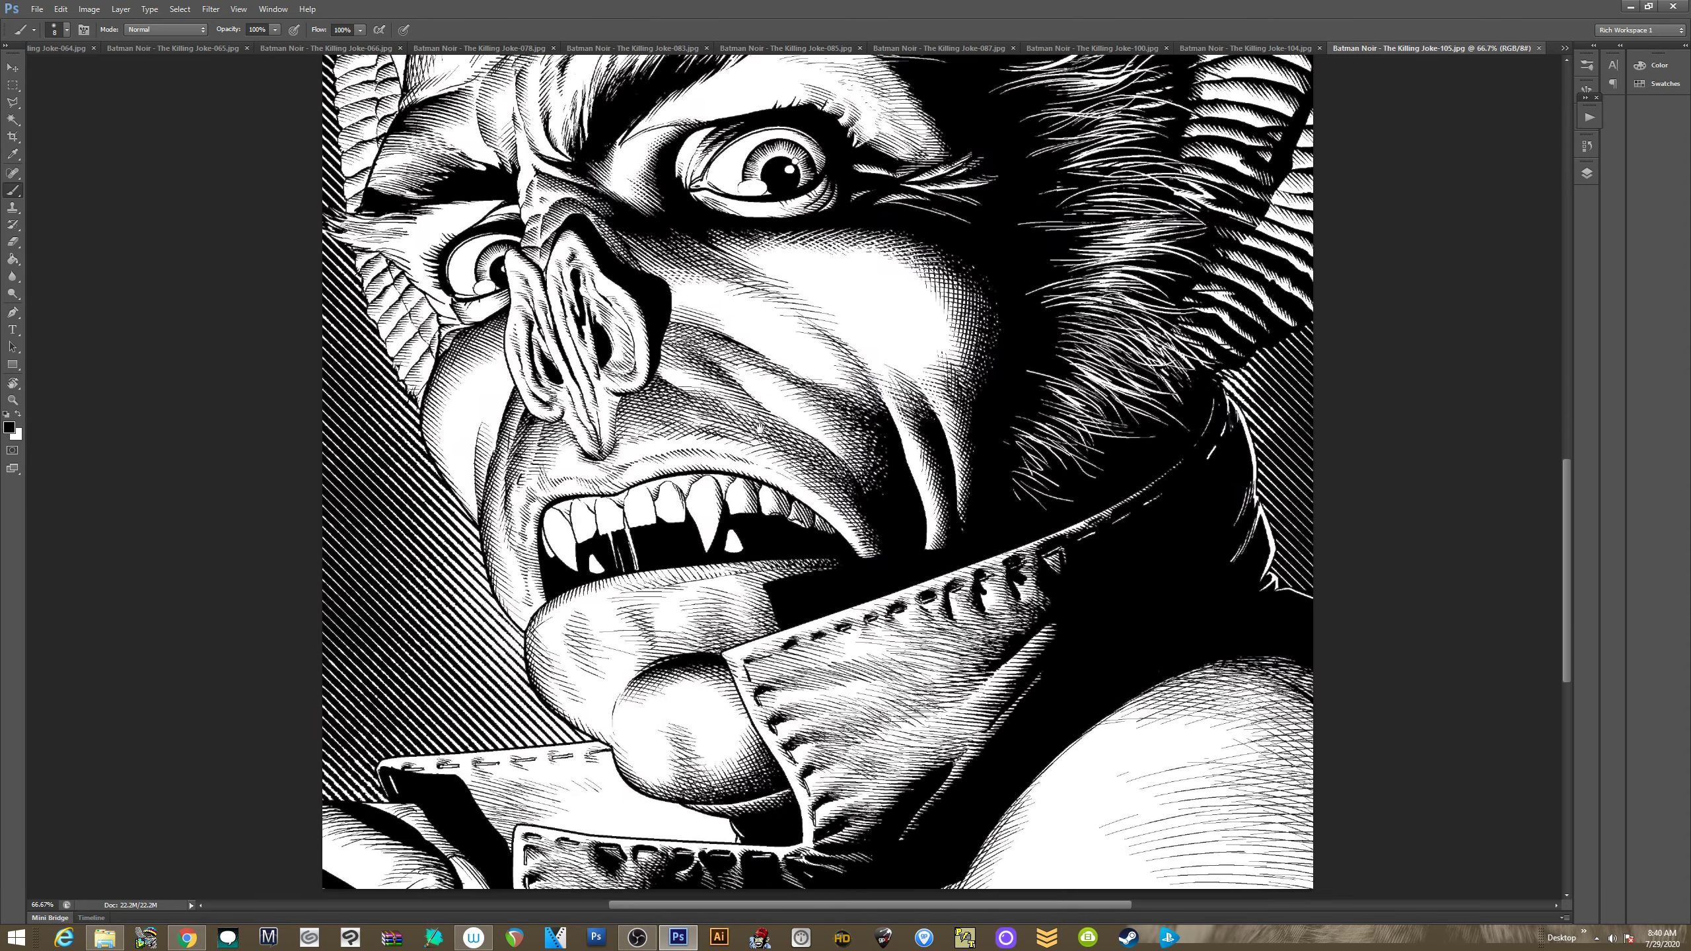
scroll(758, 407, up, 5)
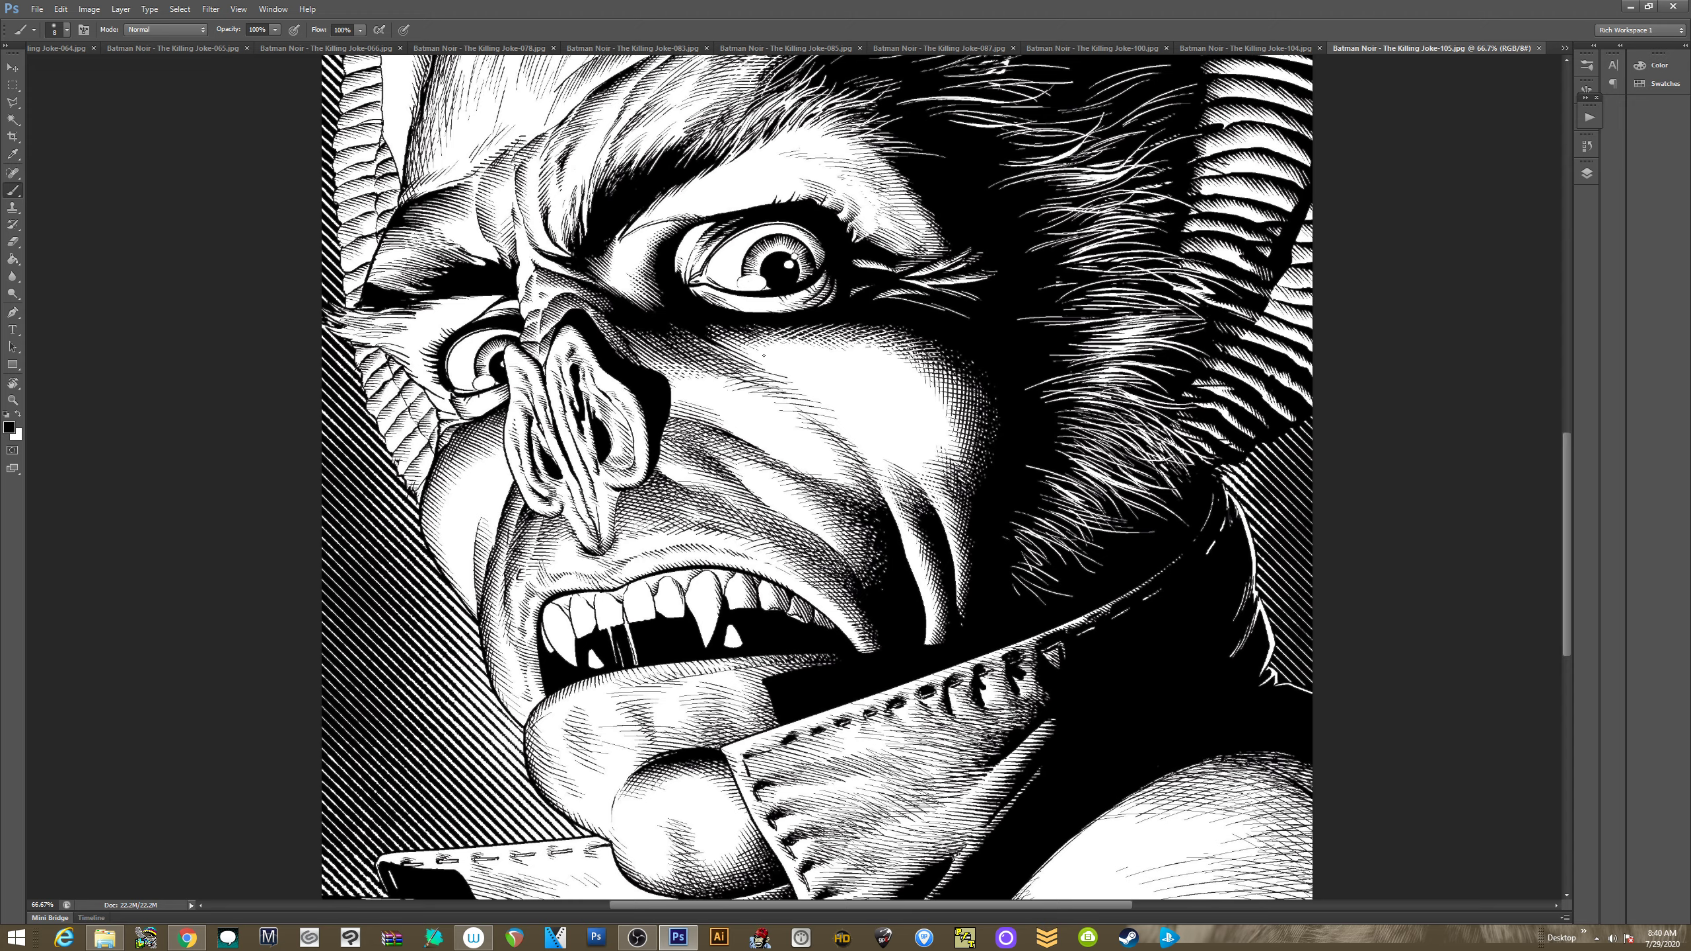
scroll(766, 361, up, 15)
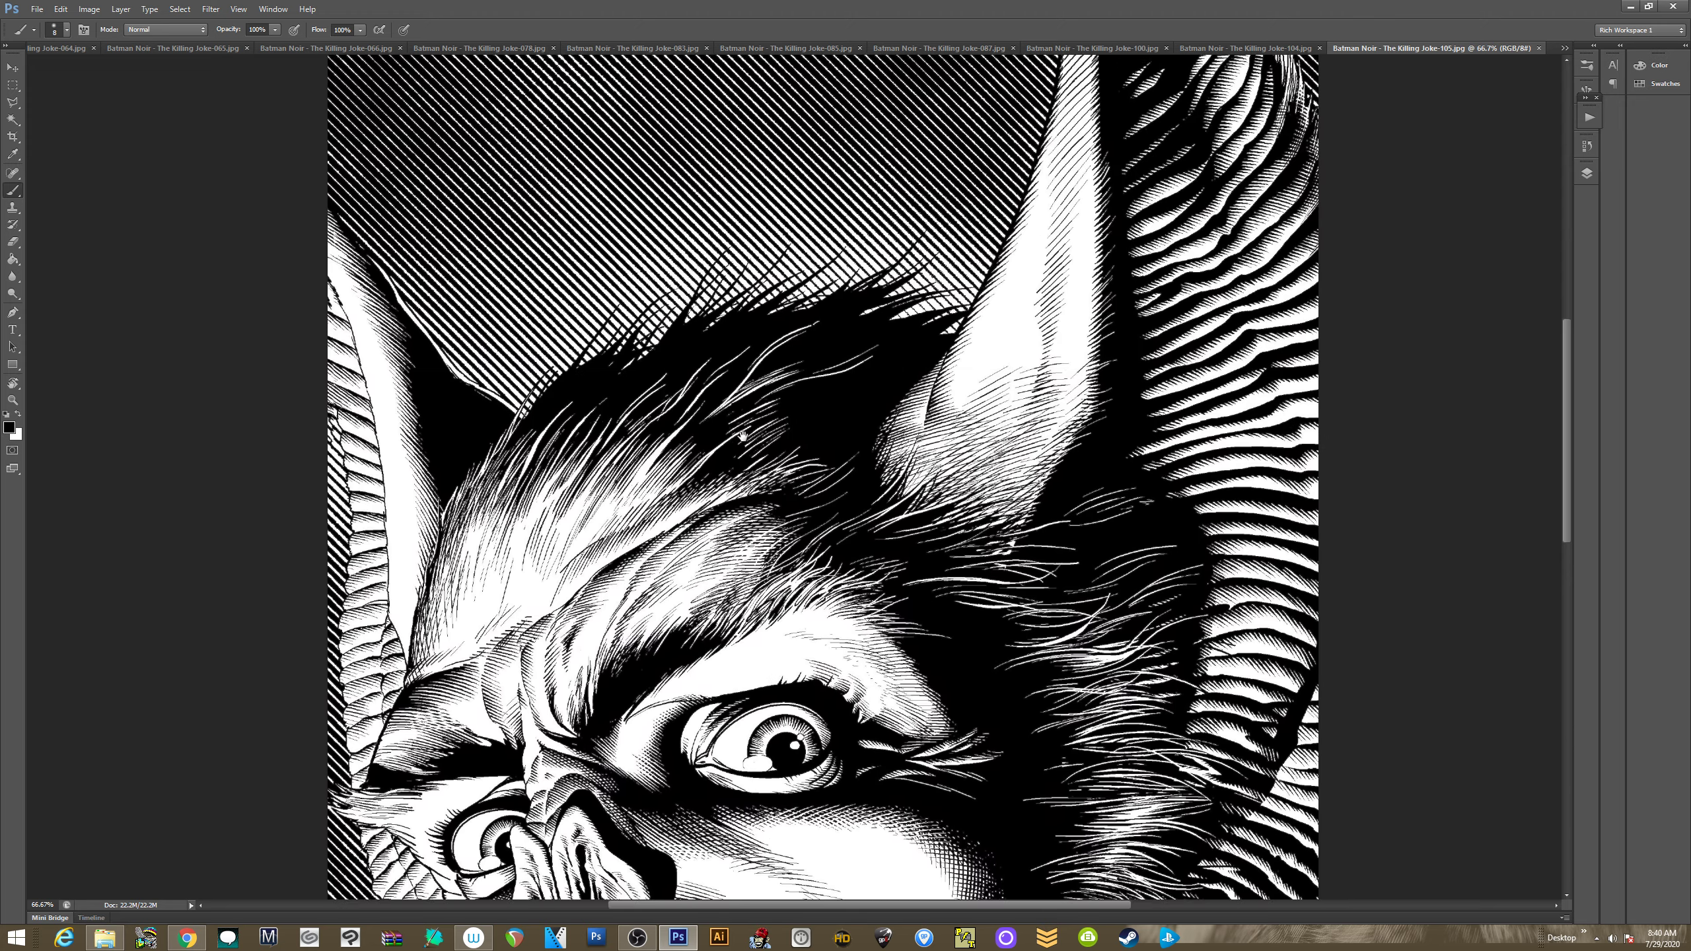
scroll(742, 481, down, 8)
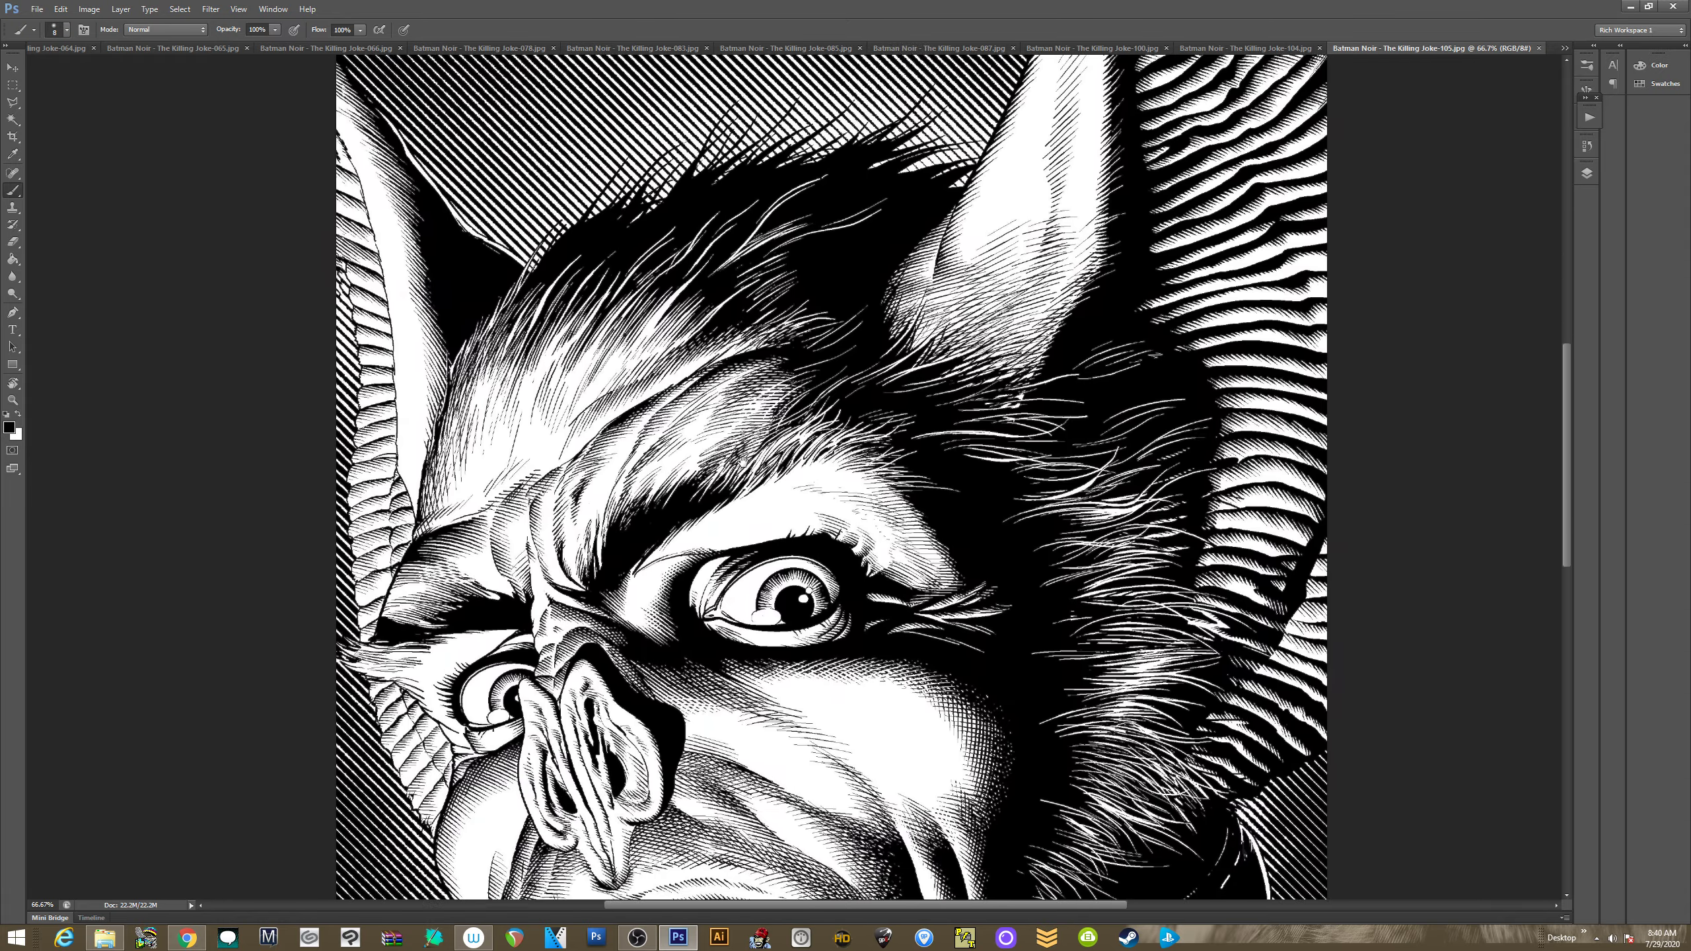
scroll(733, 441, down, 5)
scroll(739, 426, down, 3)
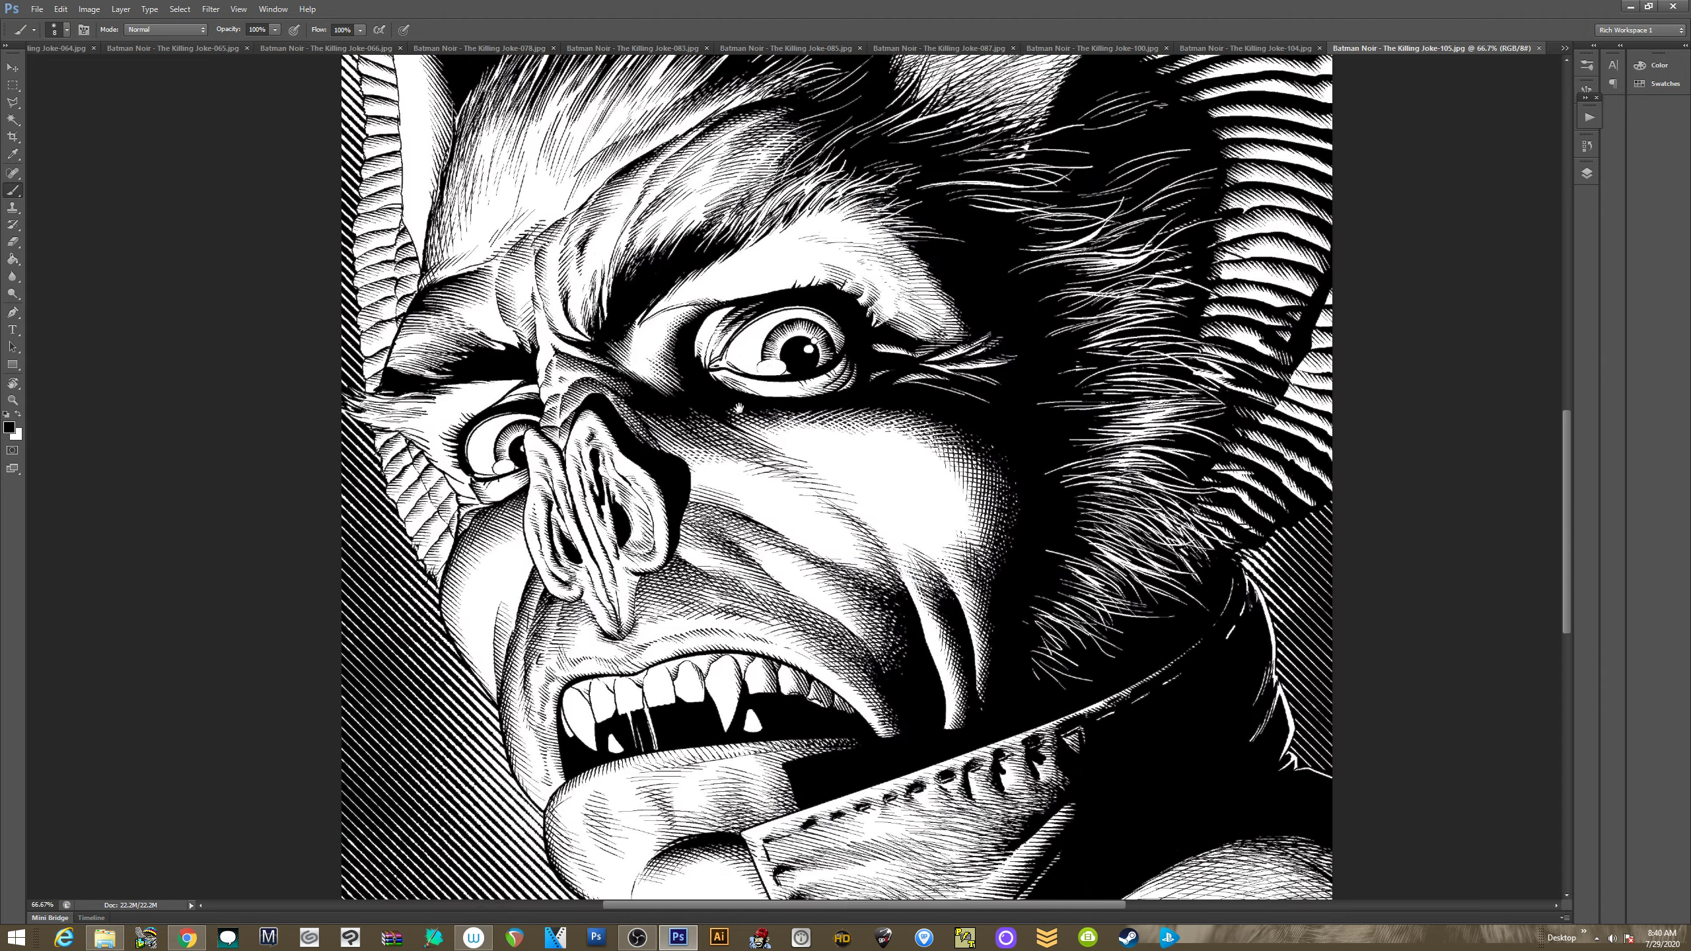
scroll(743, 410, down, 3)
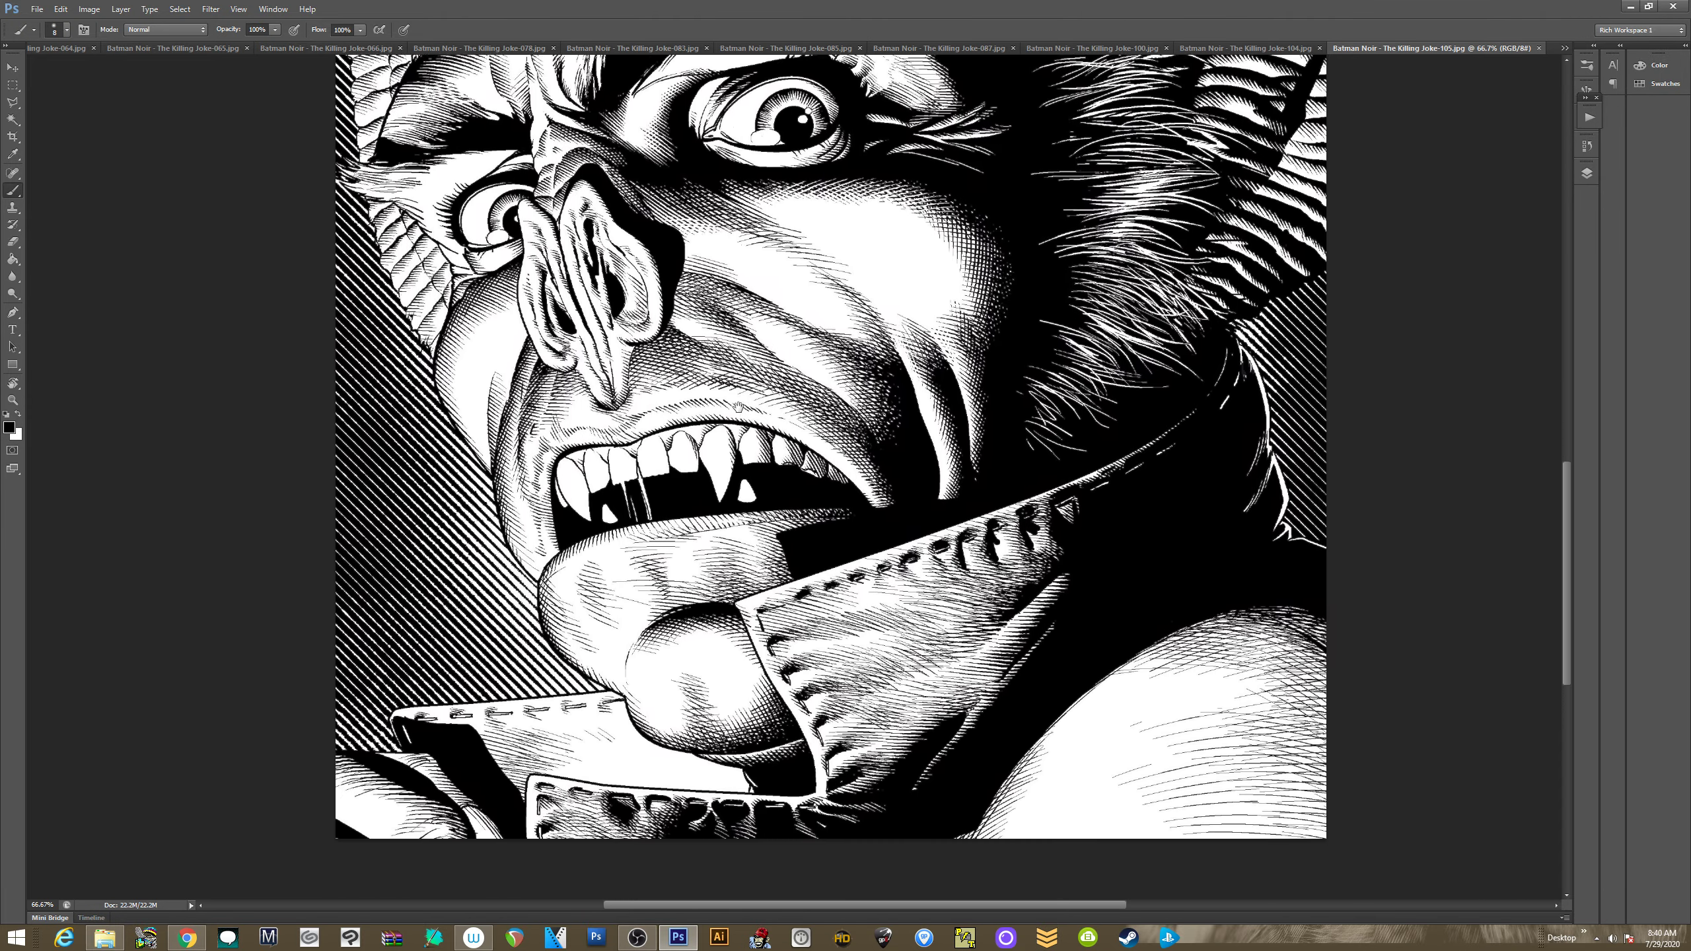
drag(739, 407, 741, 400)
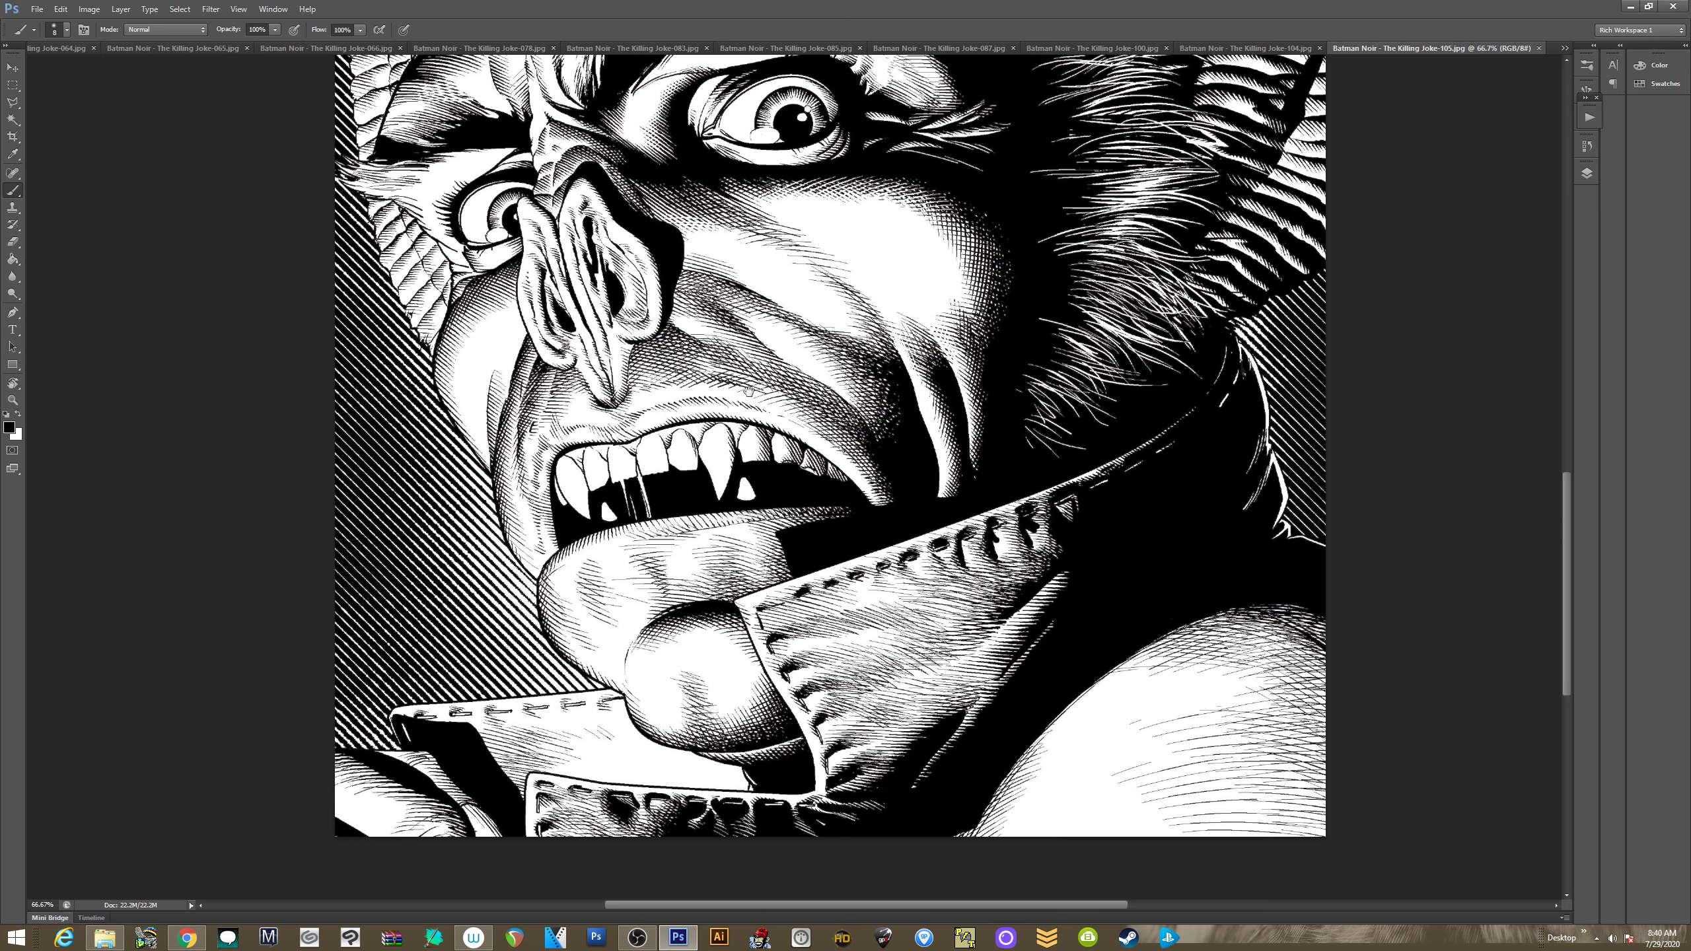
scroll(745, 390, up, 3)
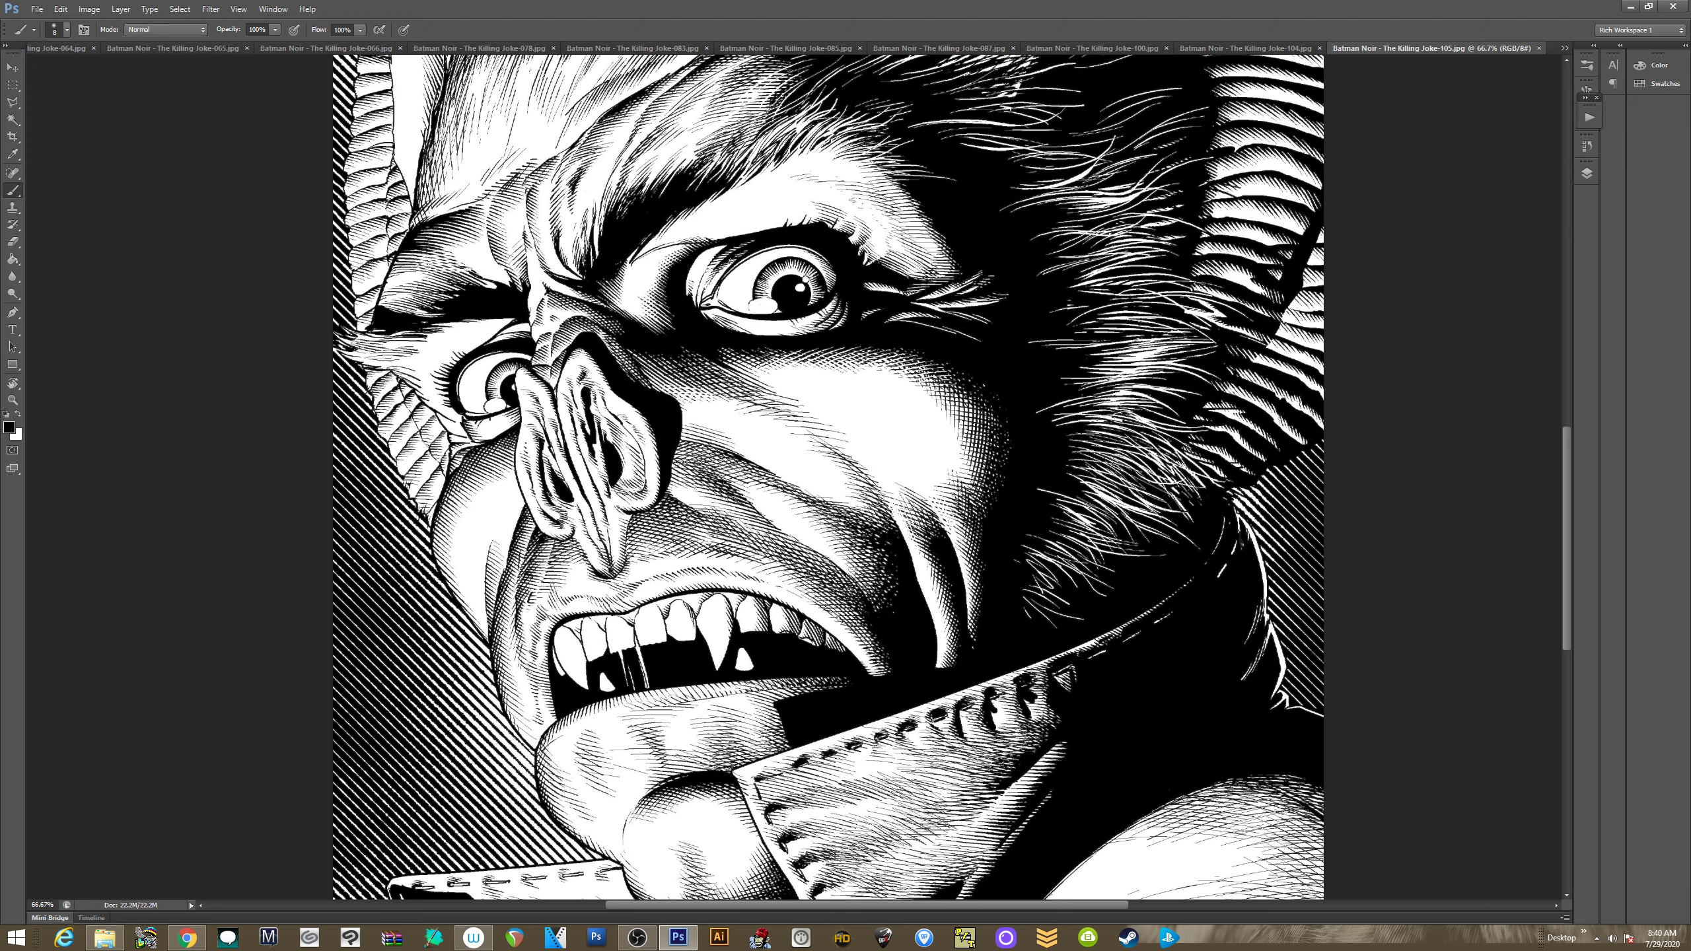
key(ctrl+minus)
scroll(861, 358, up, 3)
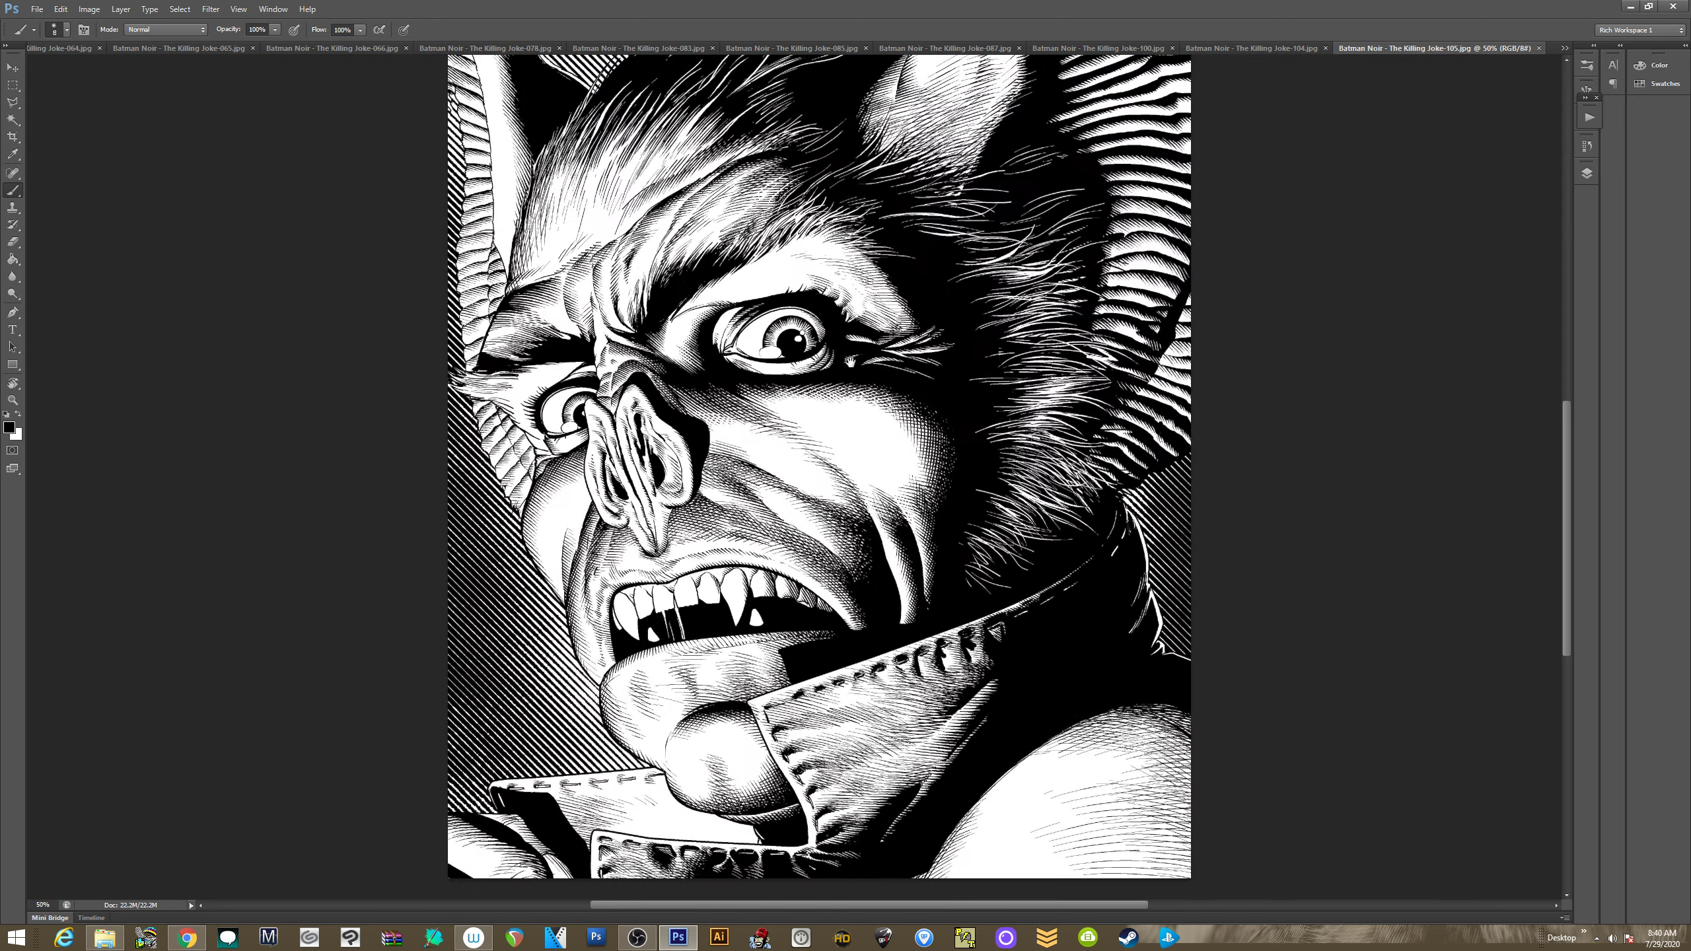
scroll(822, 386, up, 3)
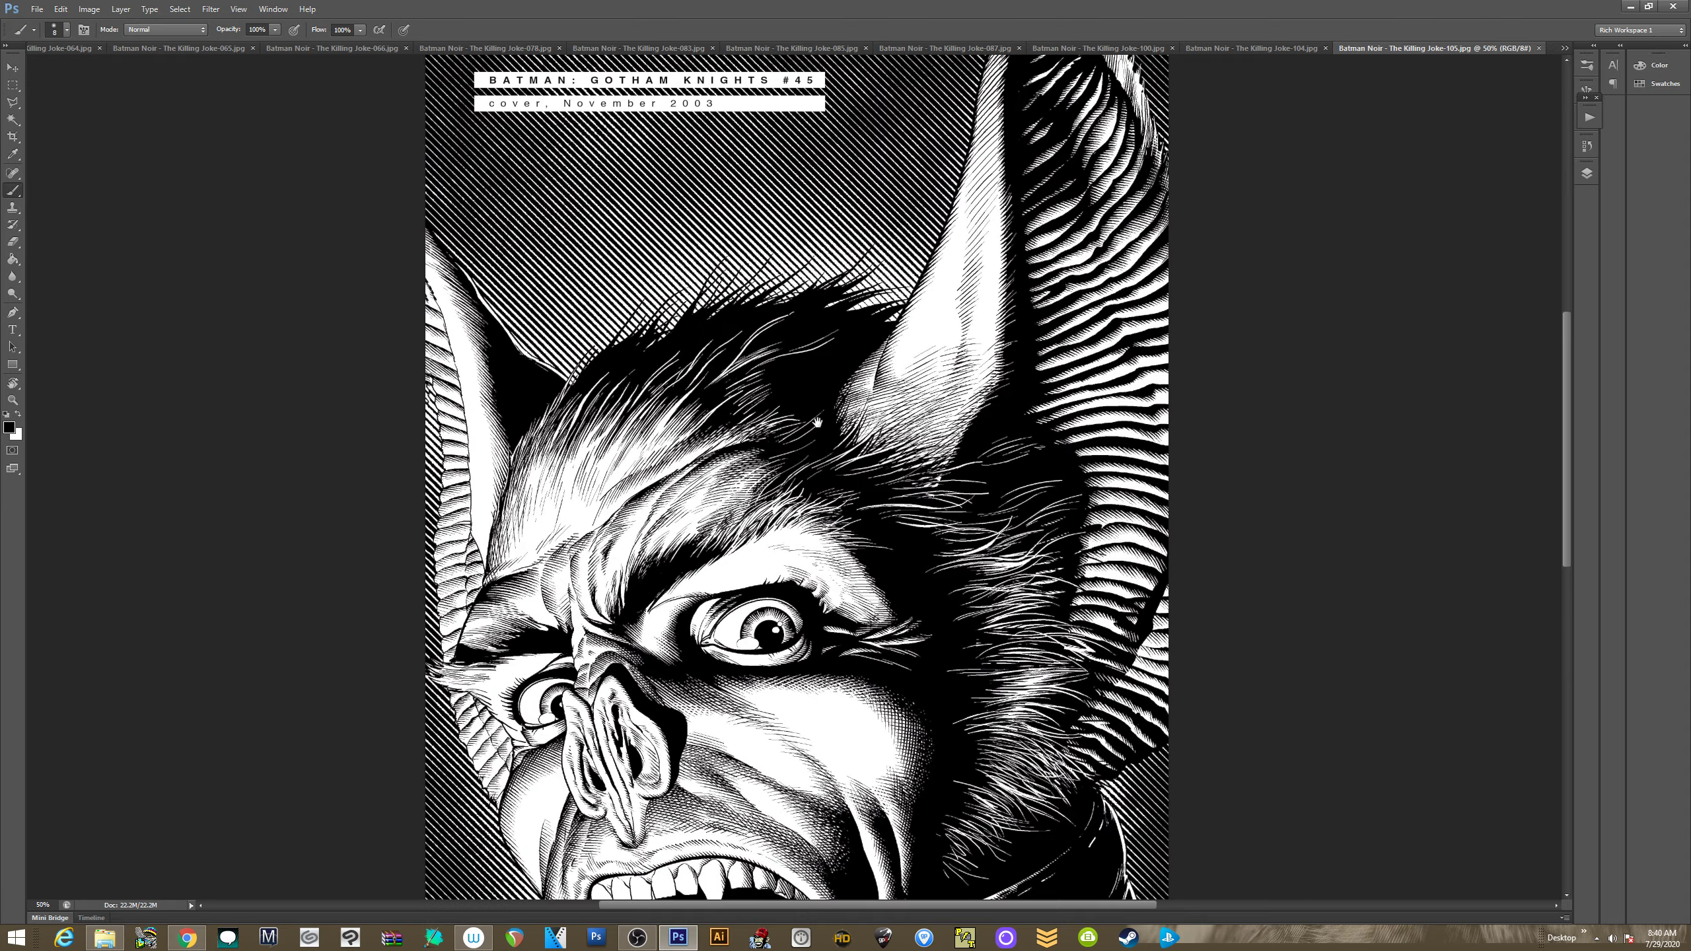
mouse_move(817, 422)
mouse_down()
mouse_move(816, 472)
mouse_move(812, 423)
mouse_move(818, 435)
mouse_up()
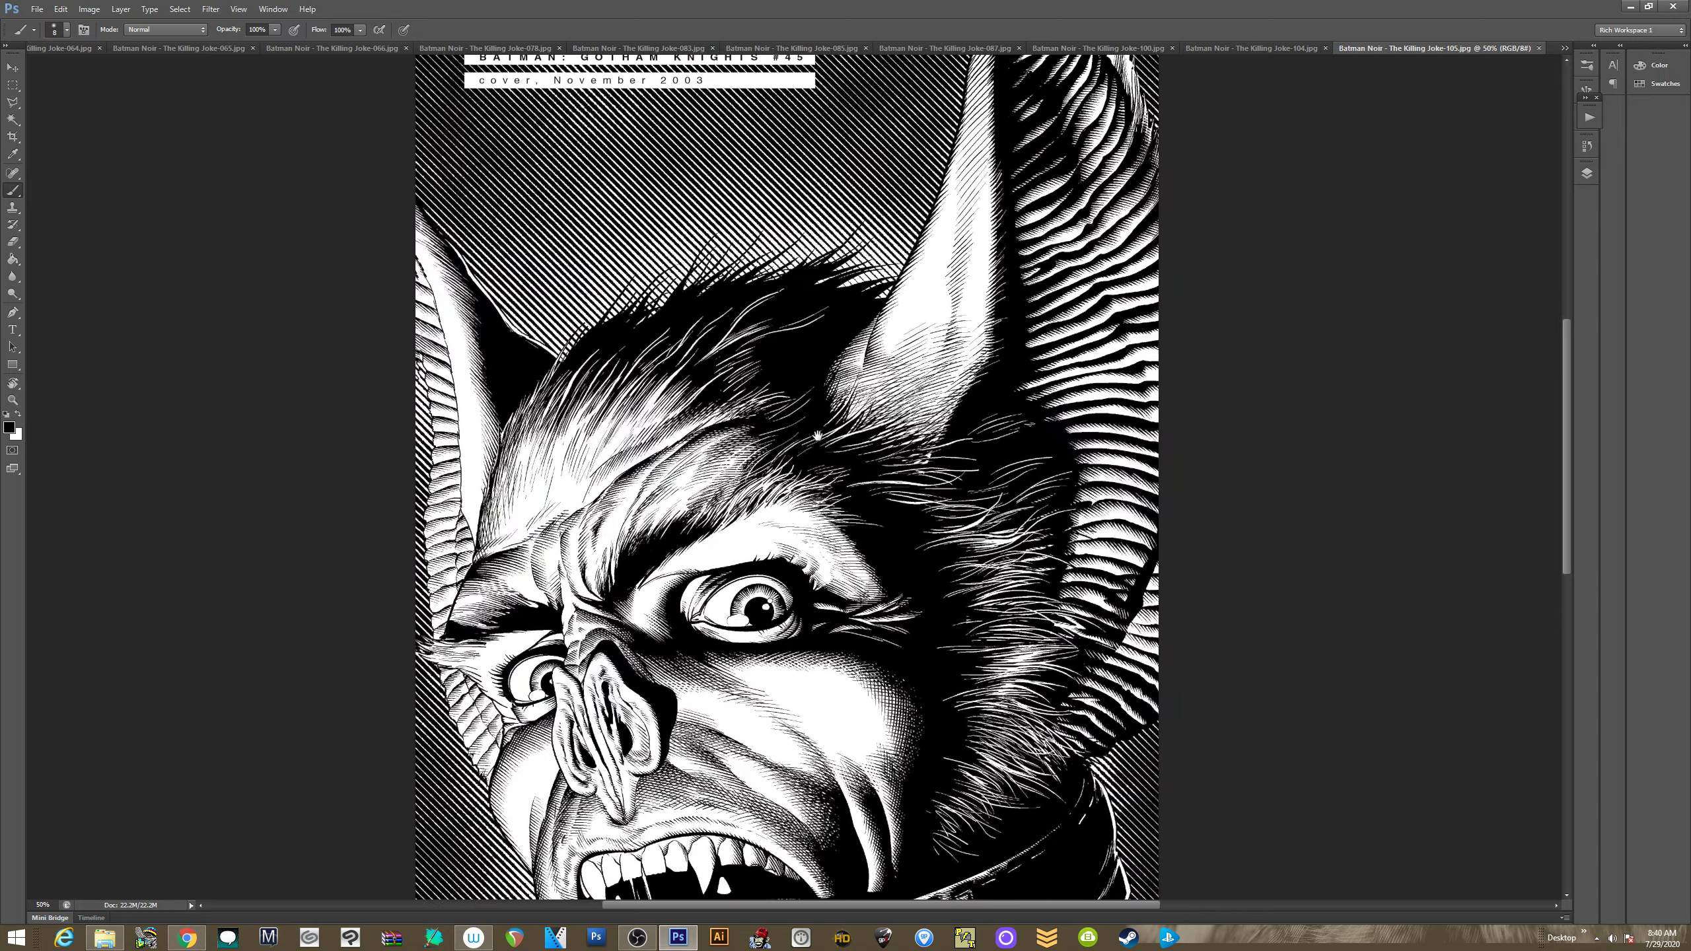
scroll(819, 438, down, 3)
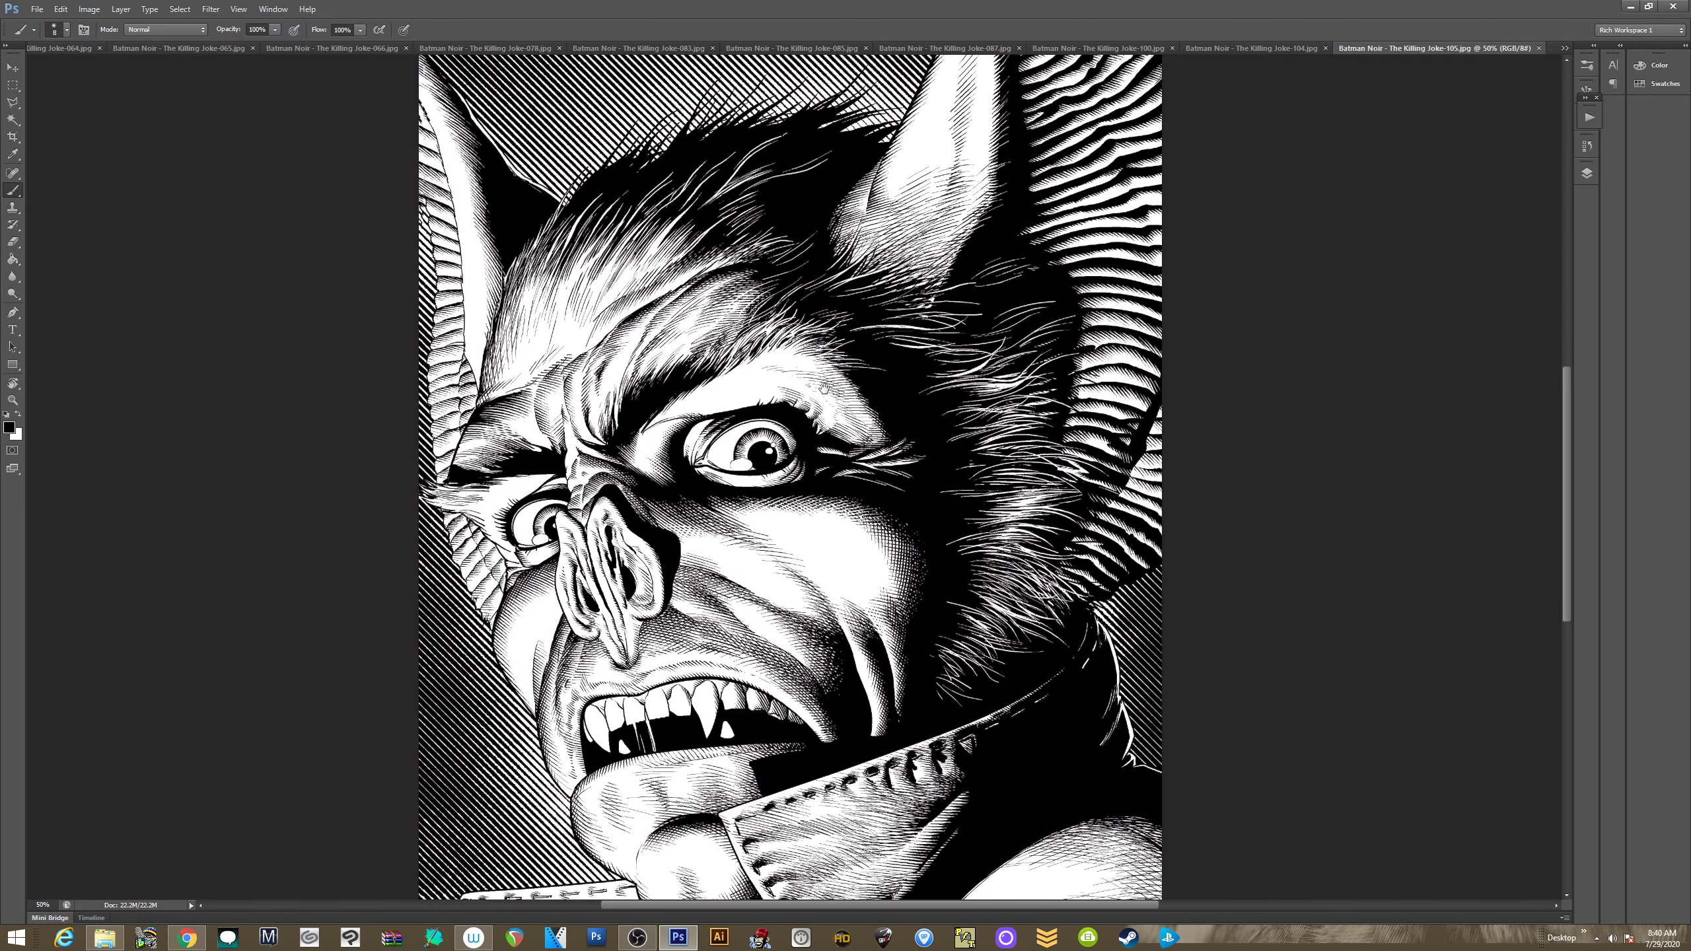
scroll(824, 389, down, 2)
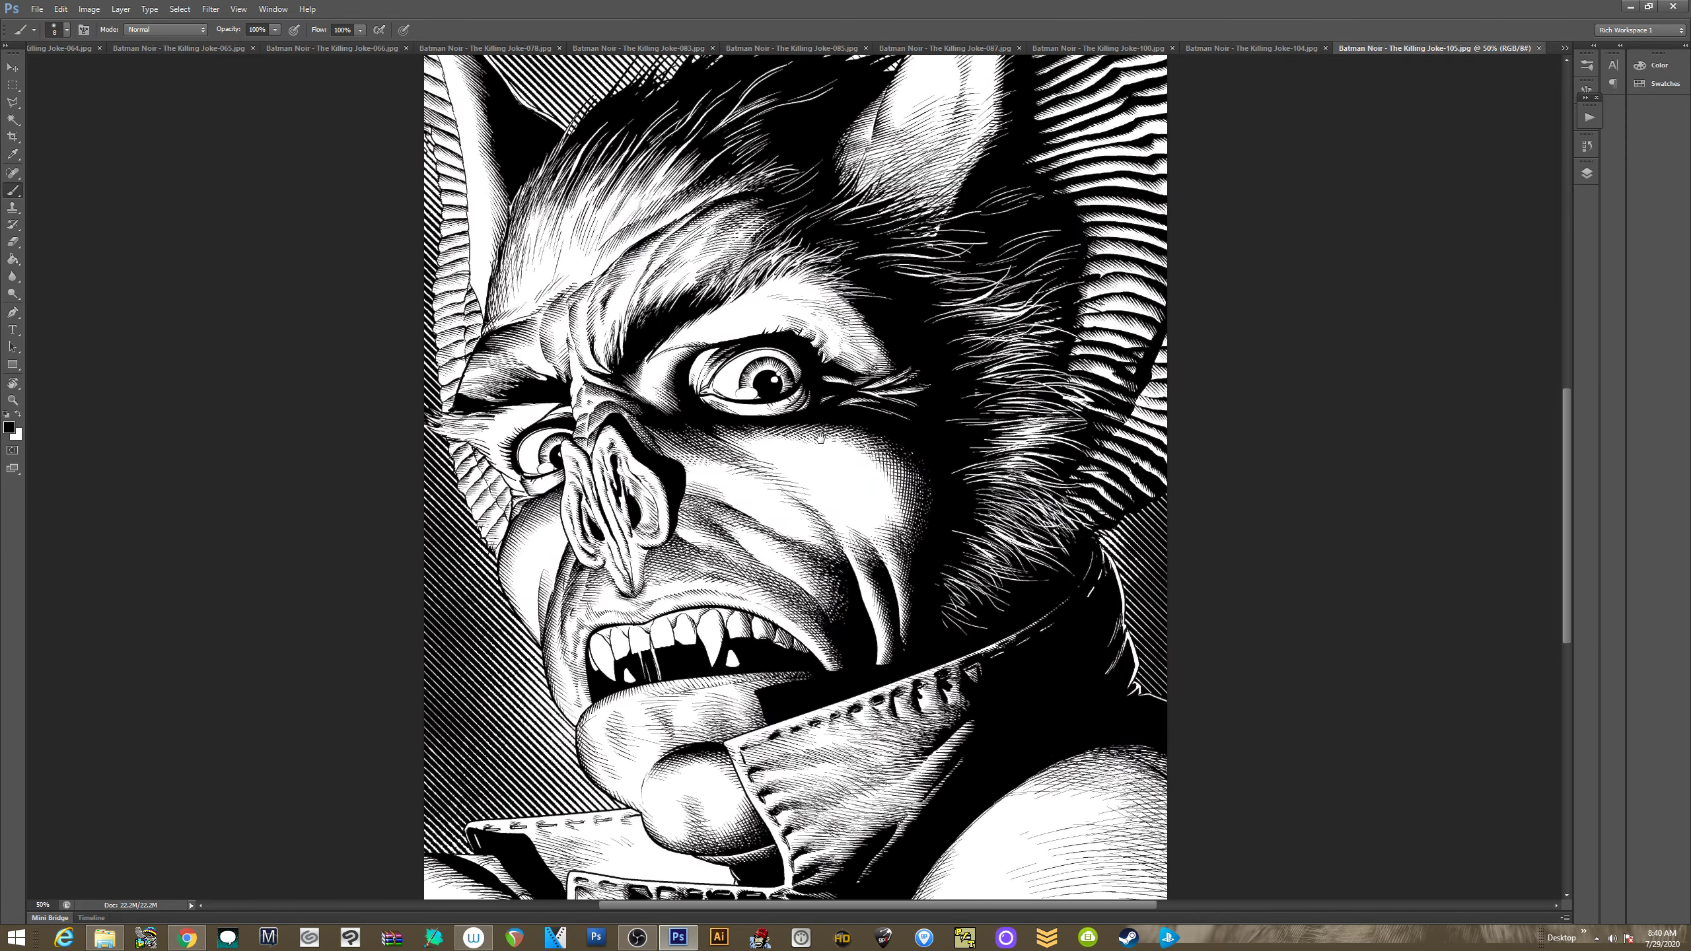
drag(823, 441, 834, 401)
Select the bat creature's large open eye and the skin around it with a Polygonal Lasso outline
key(l)
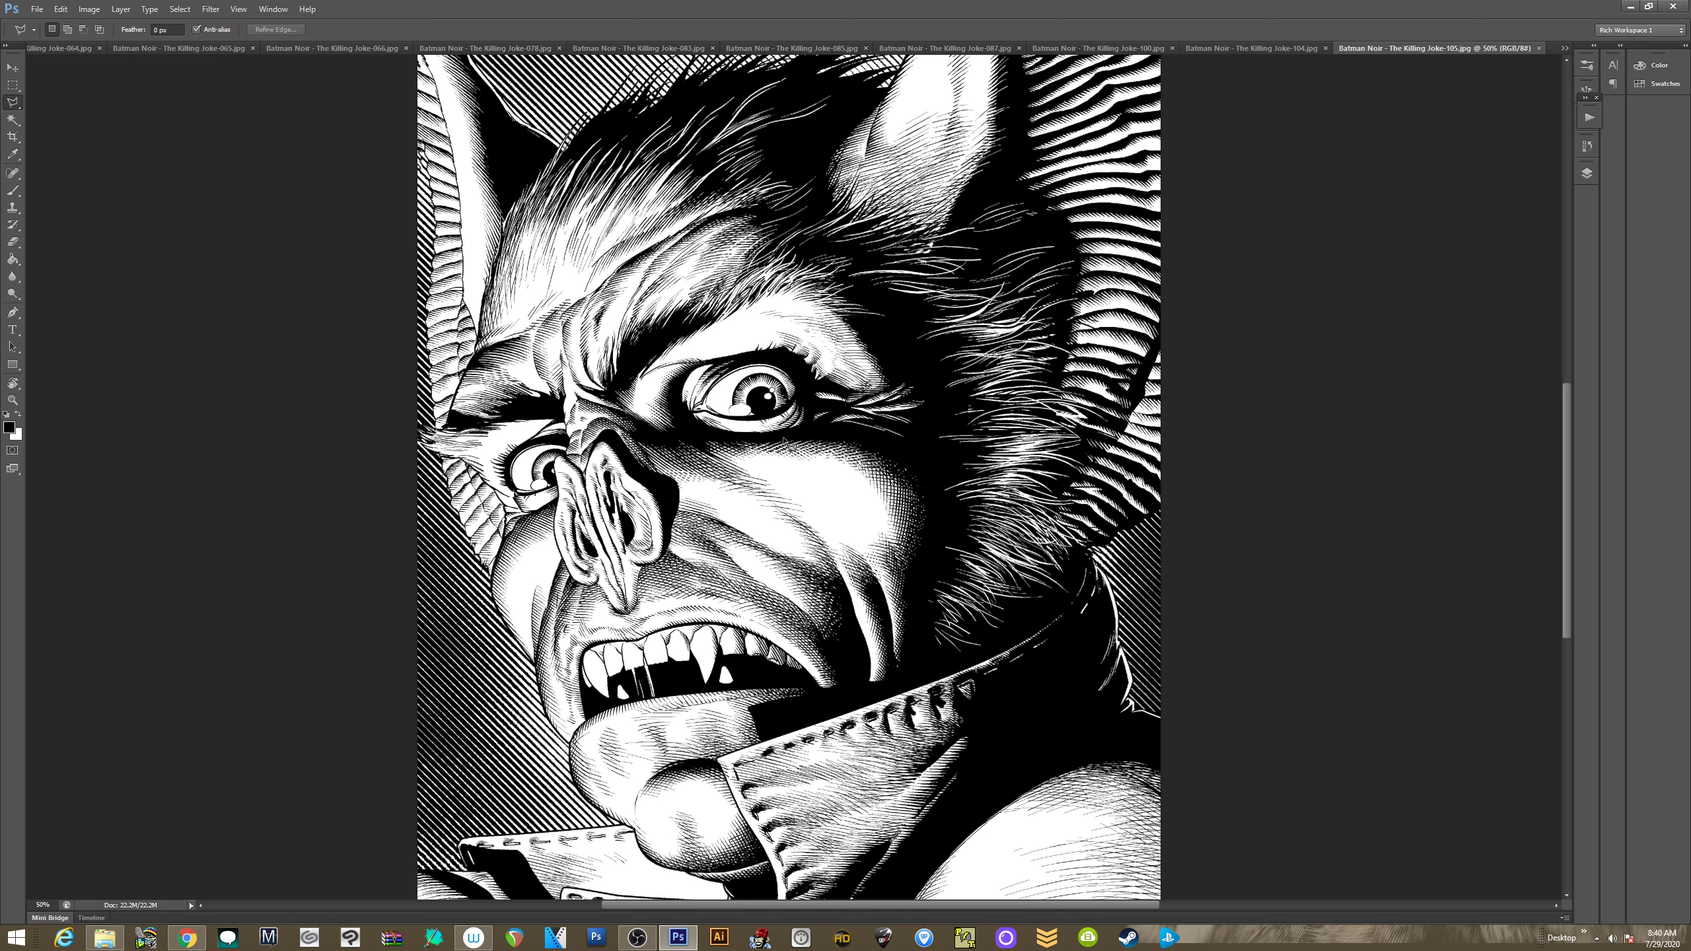
click(632, 355)
click(706, 291)
click(821, 296)
click(937, 347)
click(957, 430)
click(907, 484)
click(789, 471)
click(788, 460)
Move the selected eye slightly up the face, rotate it a little clockwise with Free Transform, and deselect it
key(ctrl+t)
drag(784, 426, 786, 386)
drag(972, 293, 986, 320)
key(Return)
key(ctrl+d)
drag(743, 293, 731, 434)
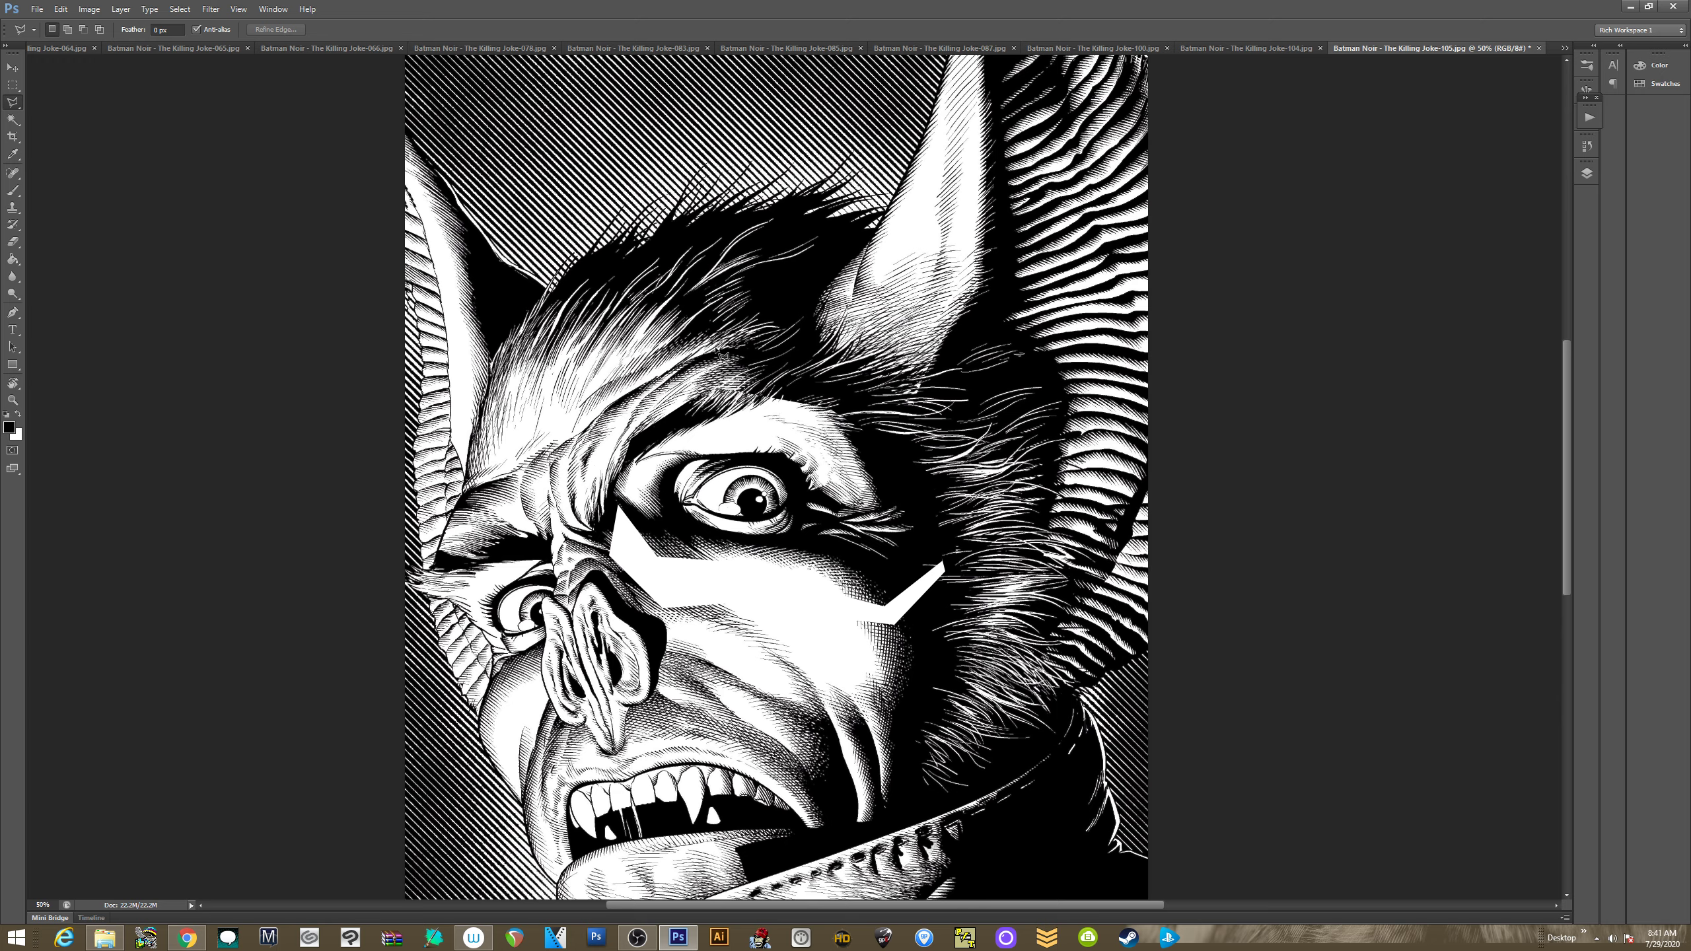
key(ctrl+minus)
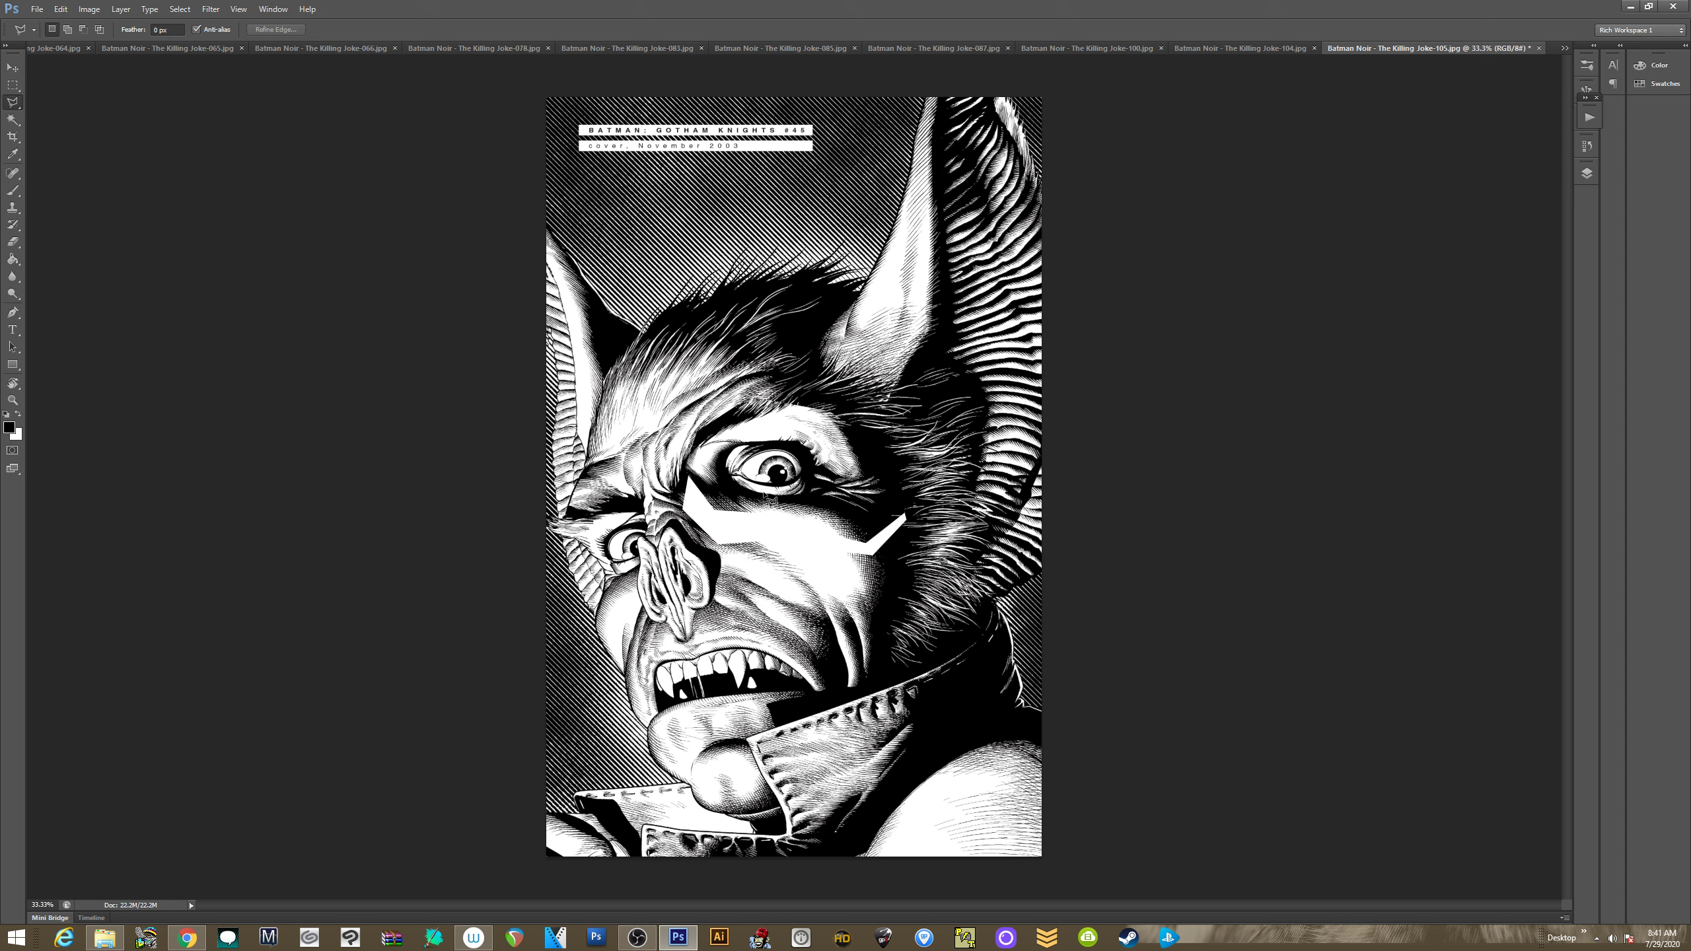
Undo the eye's transformation so the original artwork is restored
key(ctrl+alt+z)
key(ctrl+alt+z)
key(ctrl+alt+z)
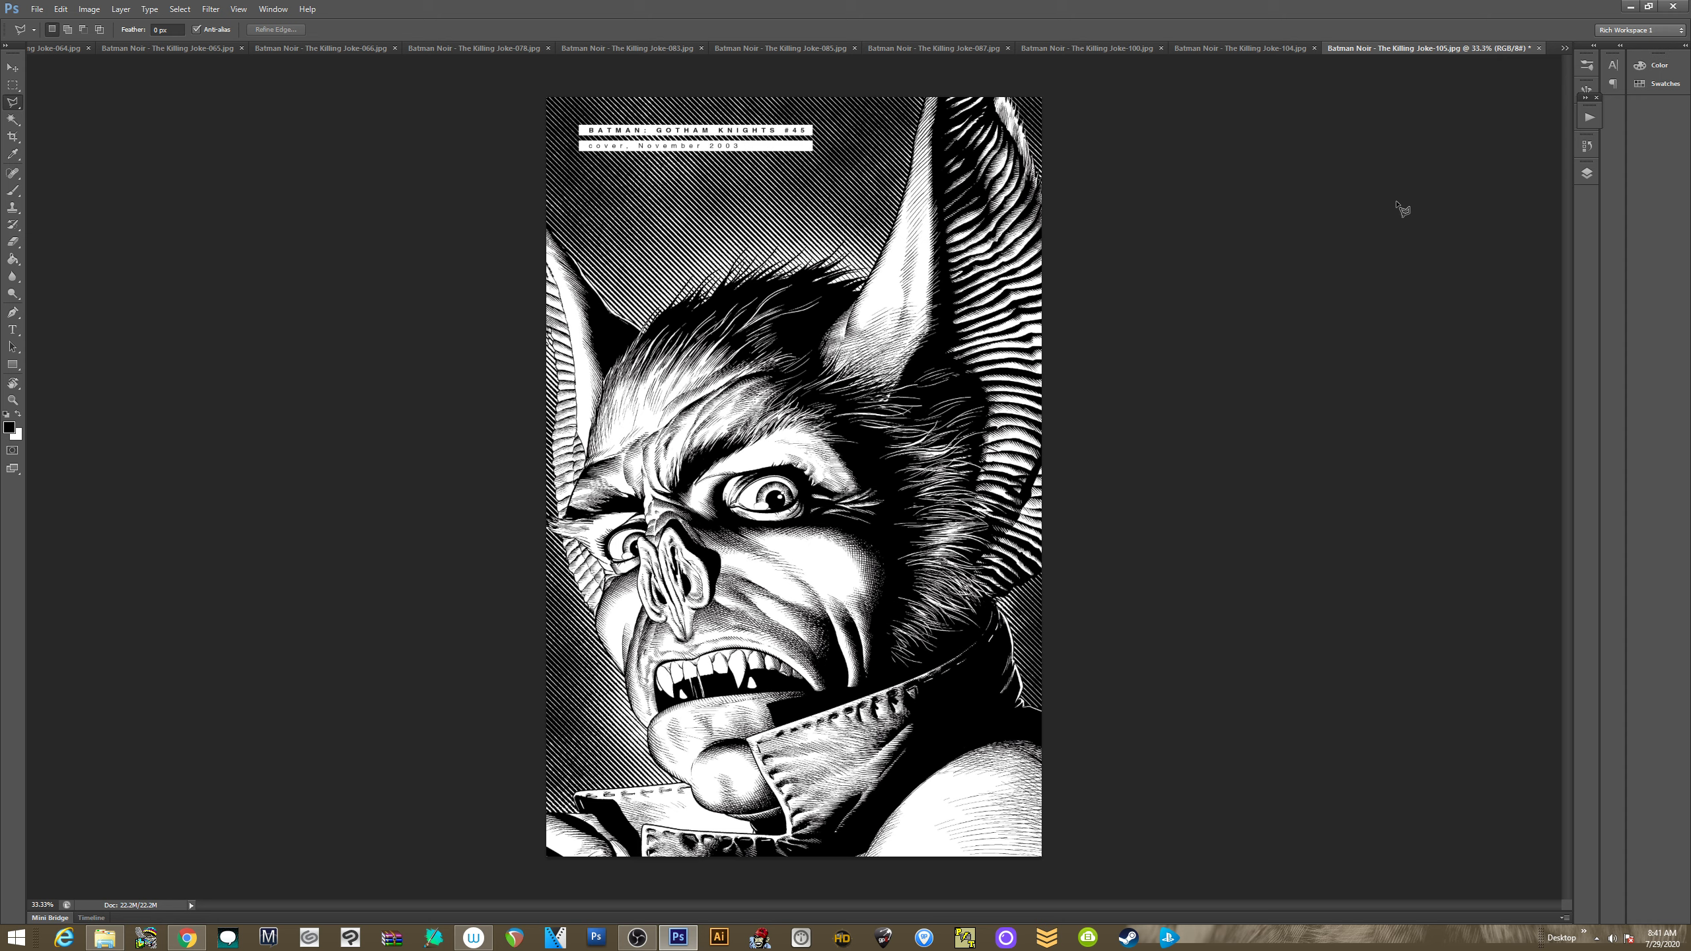
Switch to Batman Noir - The Killing Joke-000.jpg and view the Joker's face and hands at 66.7% zoom
click(1565, 48)
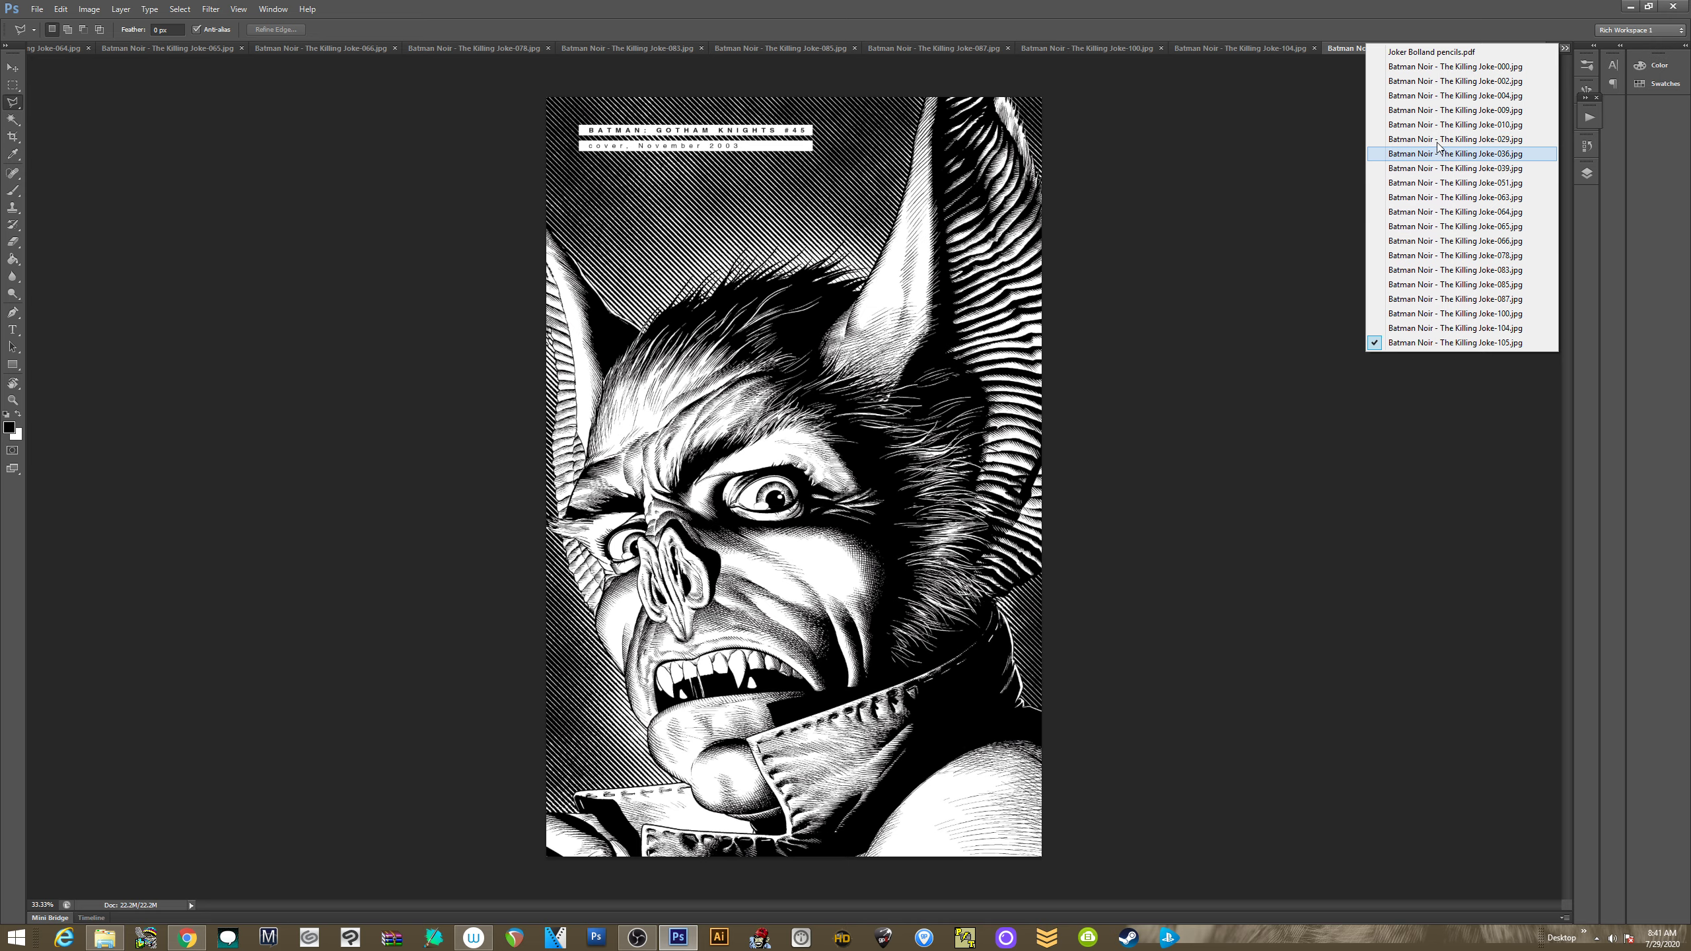
click(1433, 68)
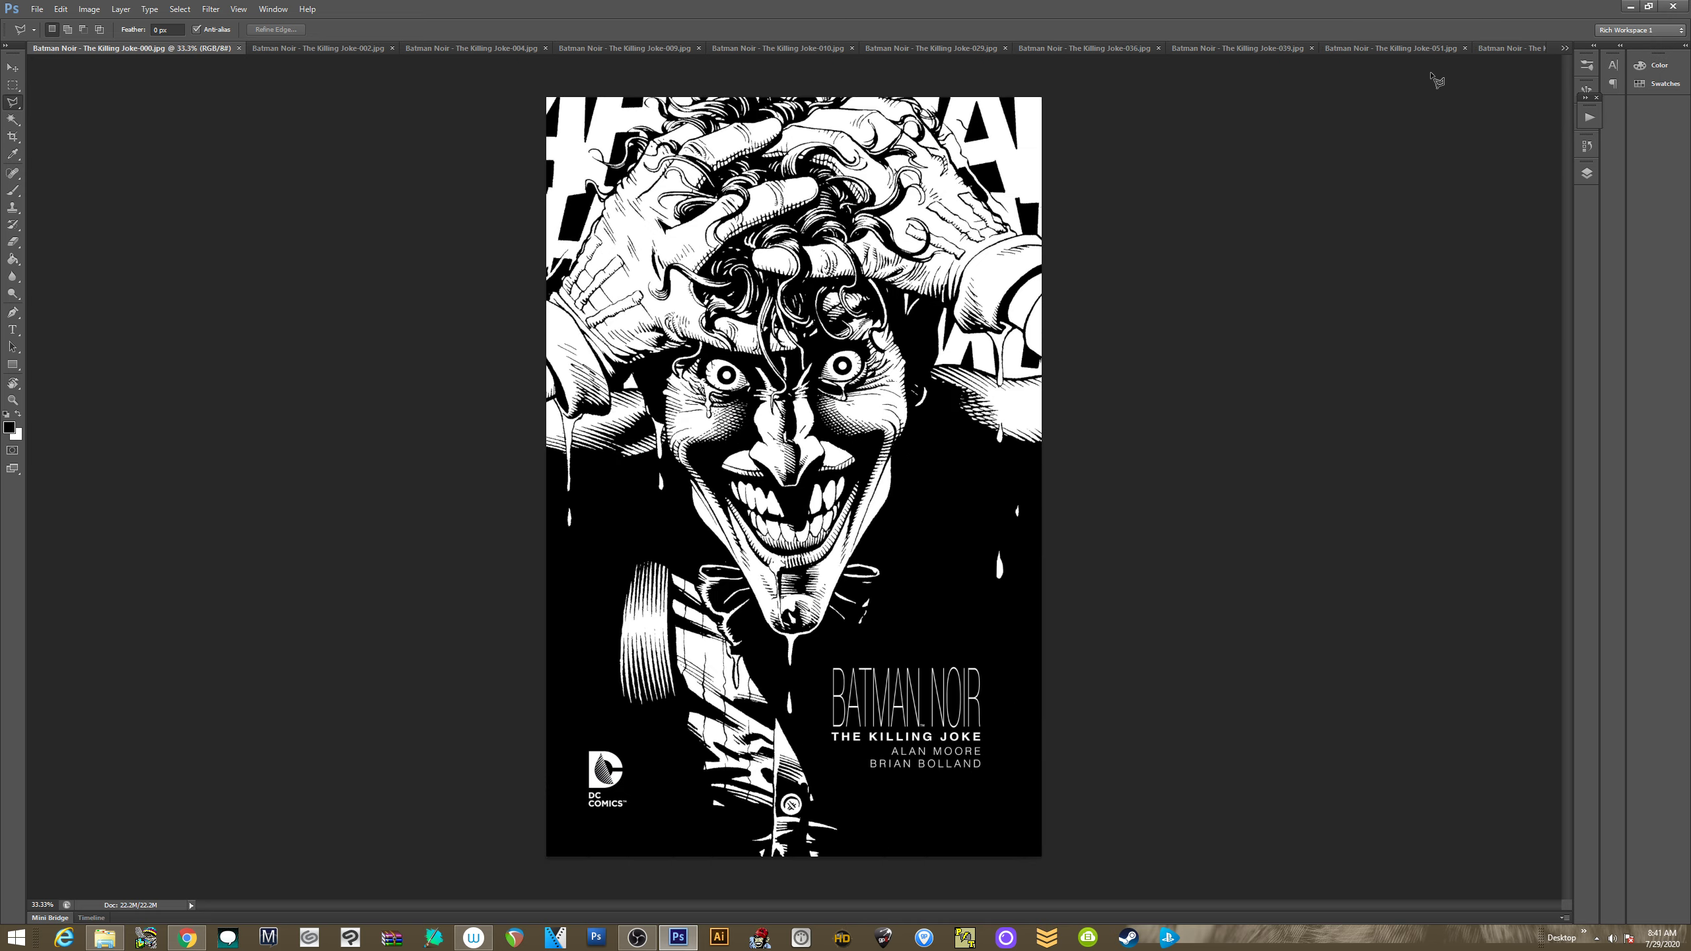
key(ctrl+plus)
key(ctrl+plus)
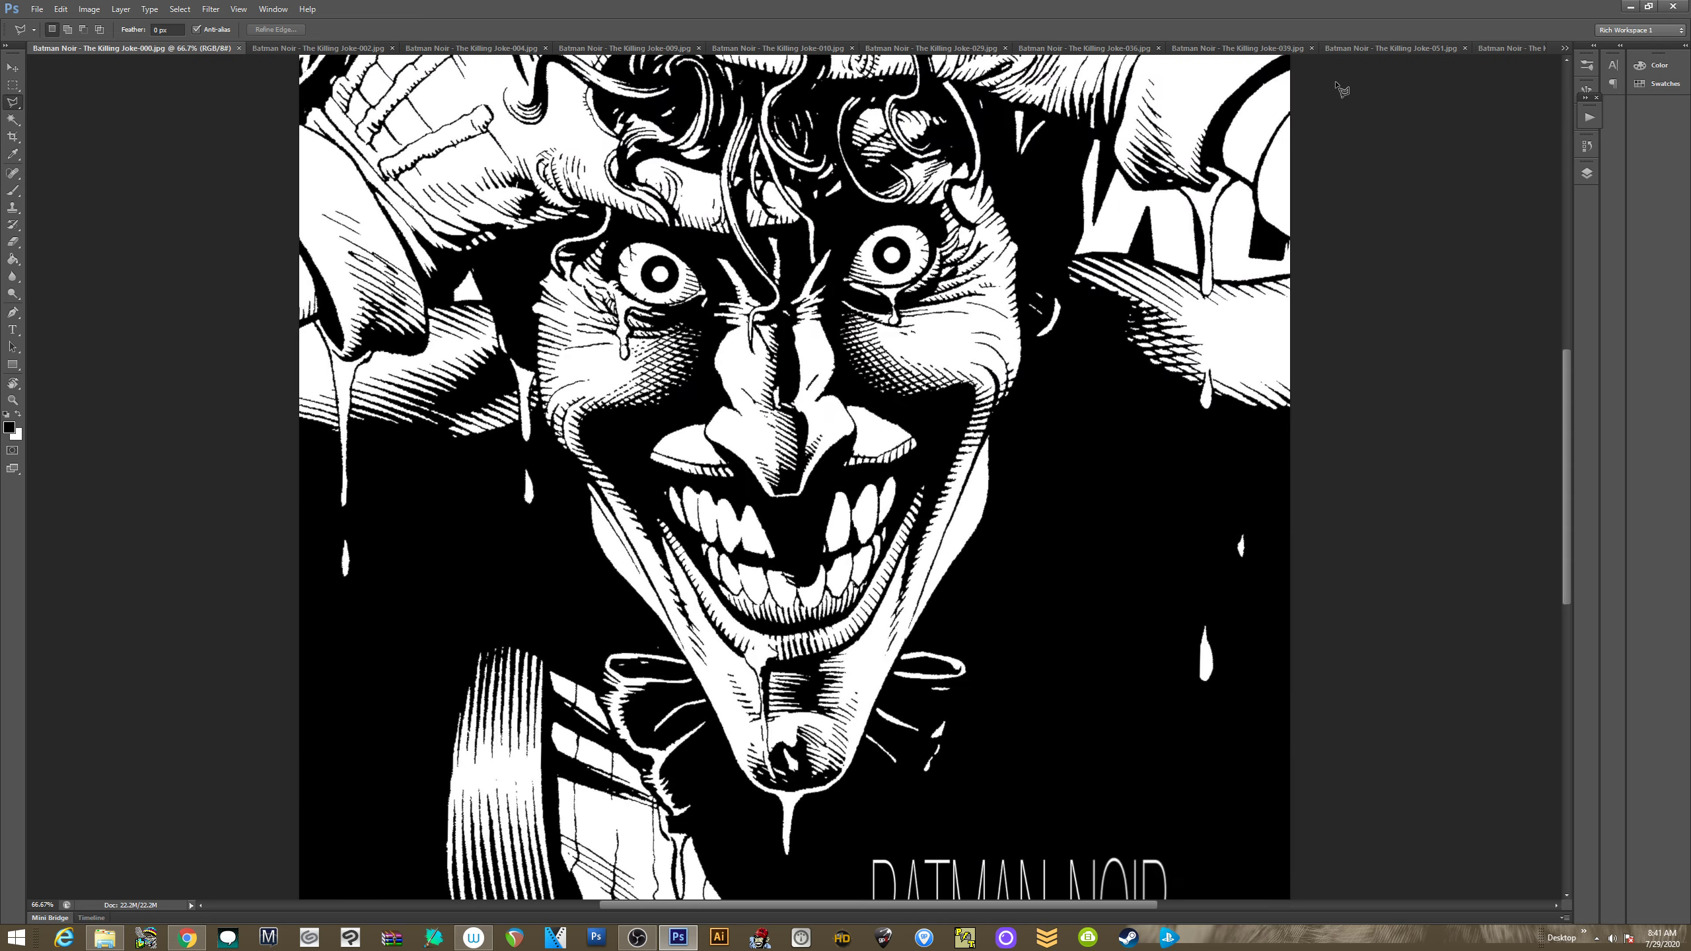
scroll(901, 323, up, 4)
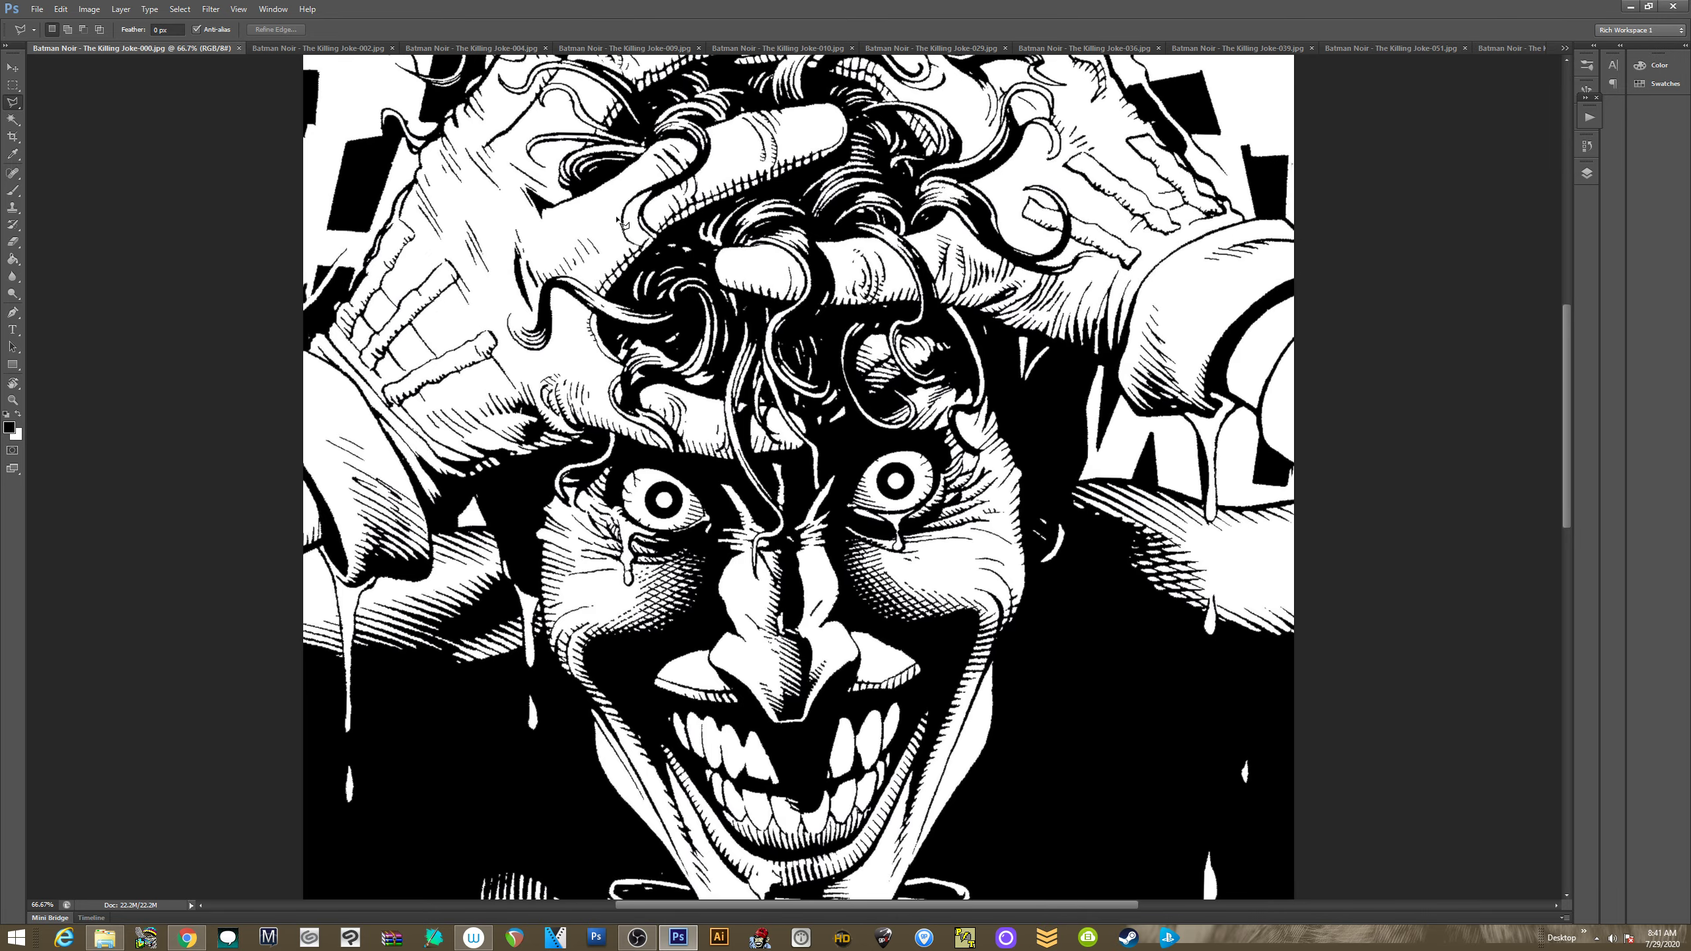
Float Joker Bolland pencils.pdf in its own narrow window and frame the sketched figure at 16.7% zoom
click(1563, 49)
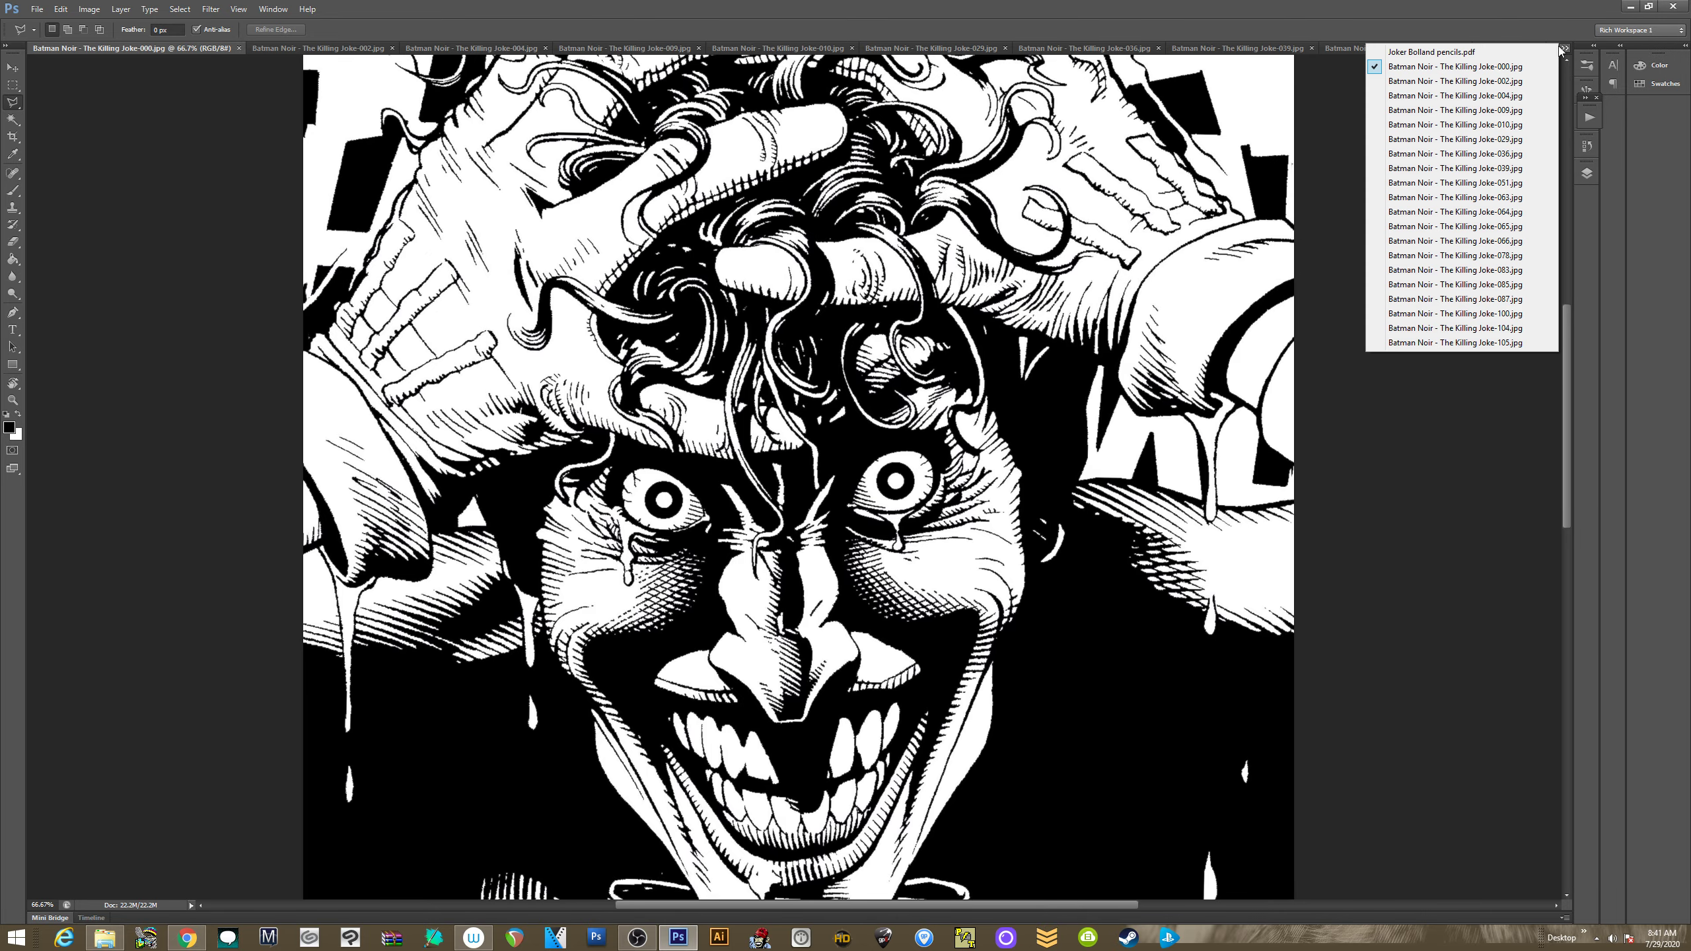
click(1432, 53)
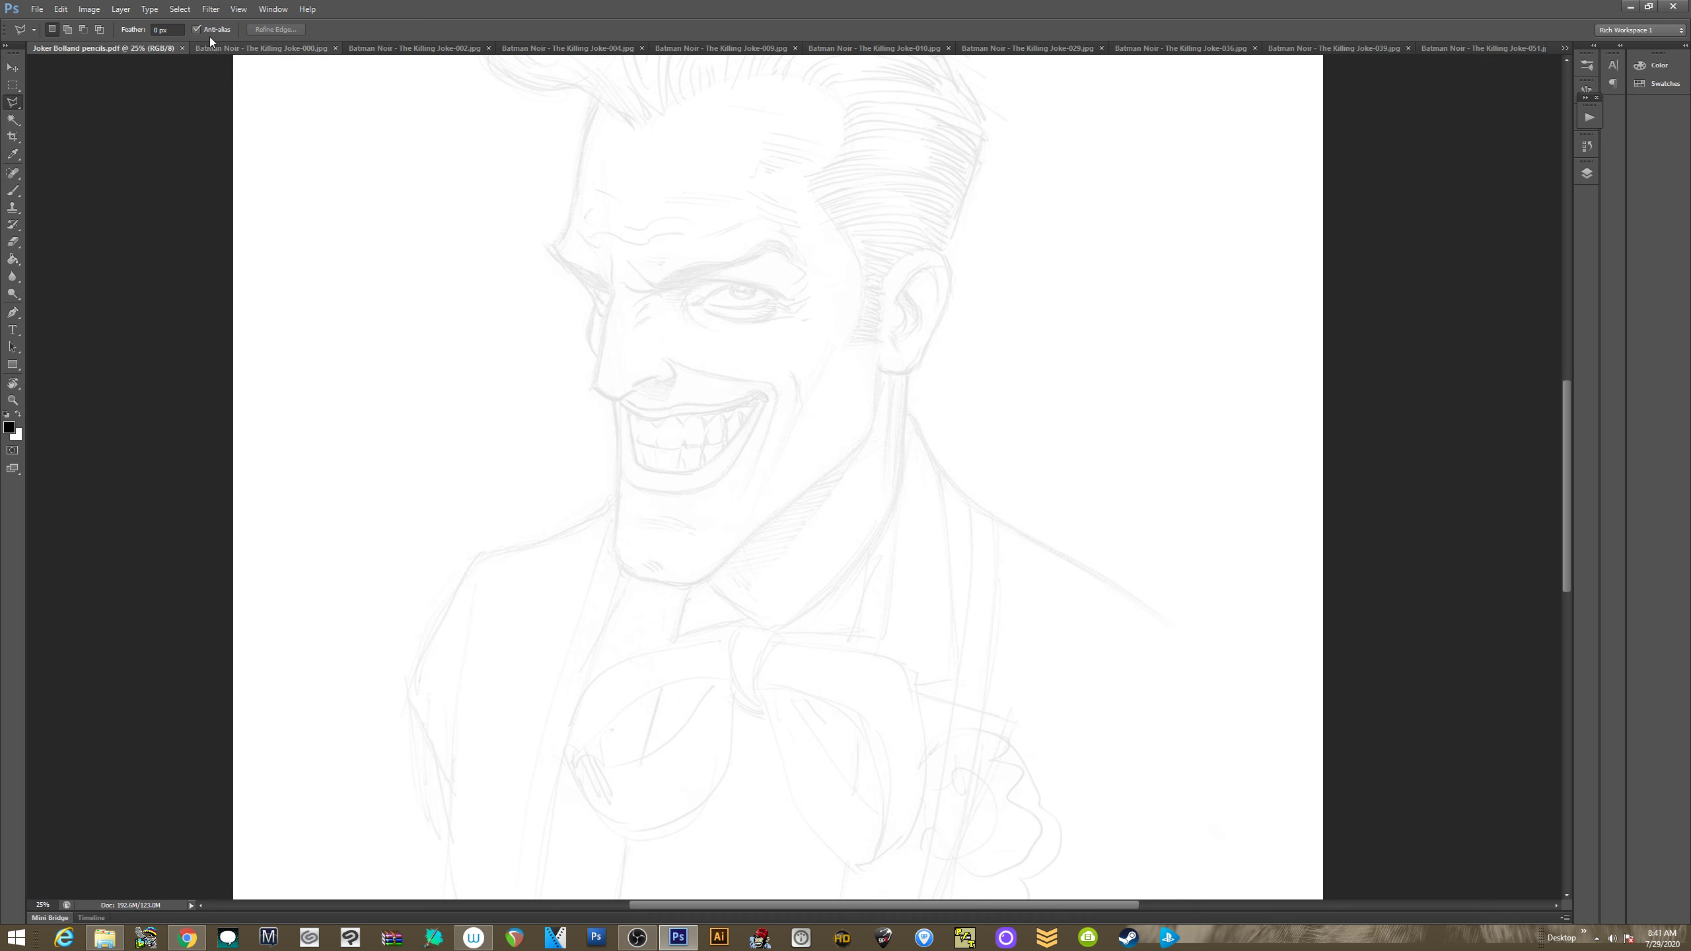
drag(110, 50, 115, 115)
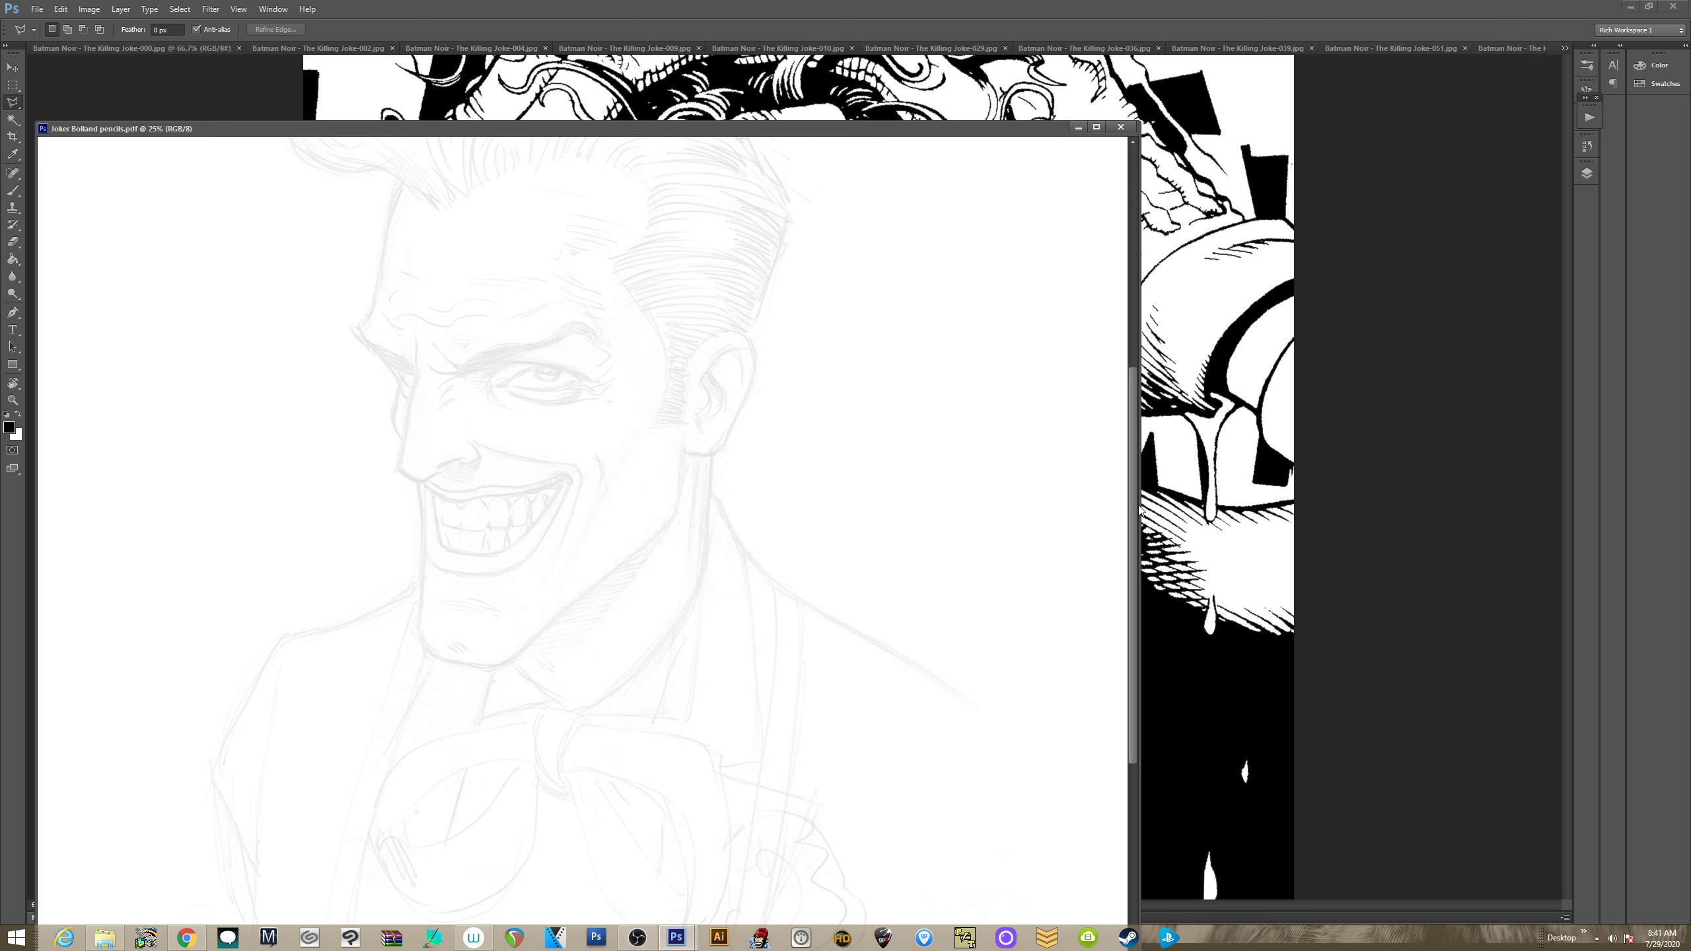
click(1141, 528)
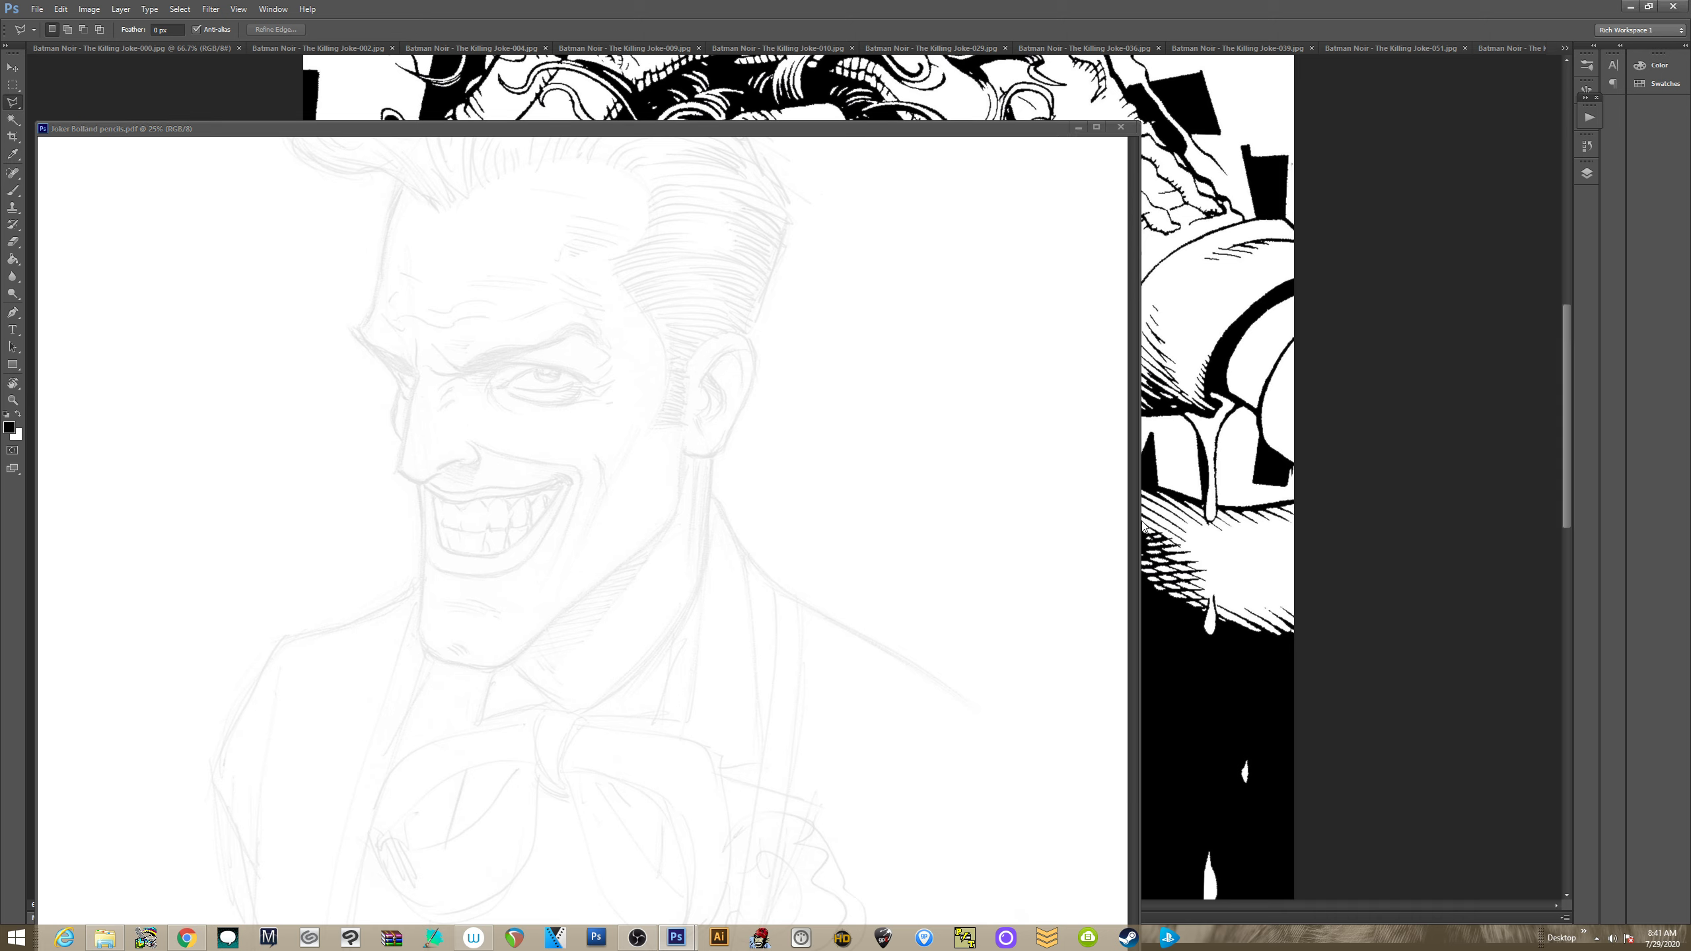
drag(1133, 526, 540, 493)
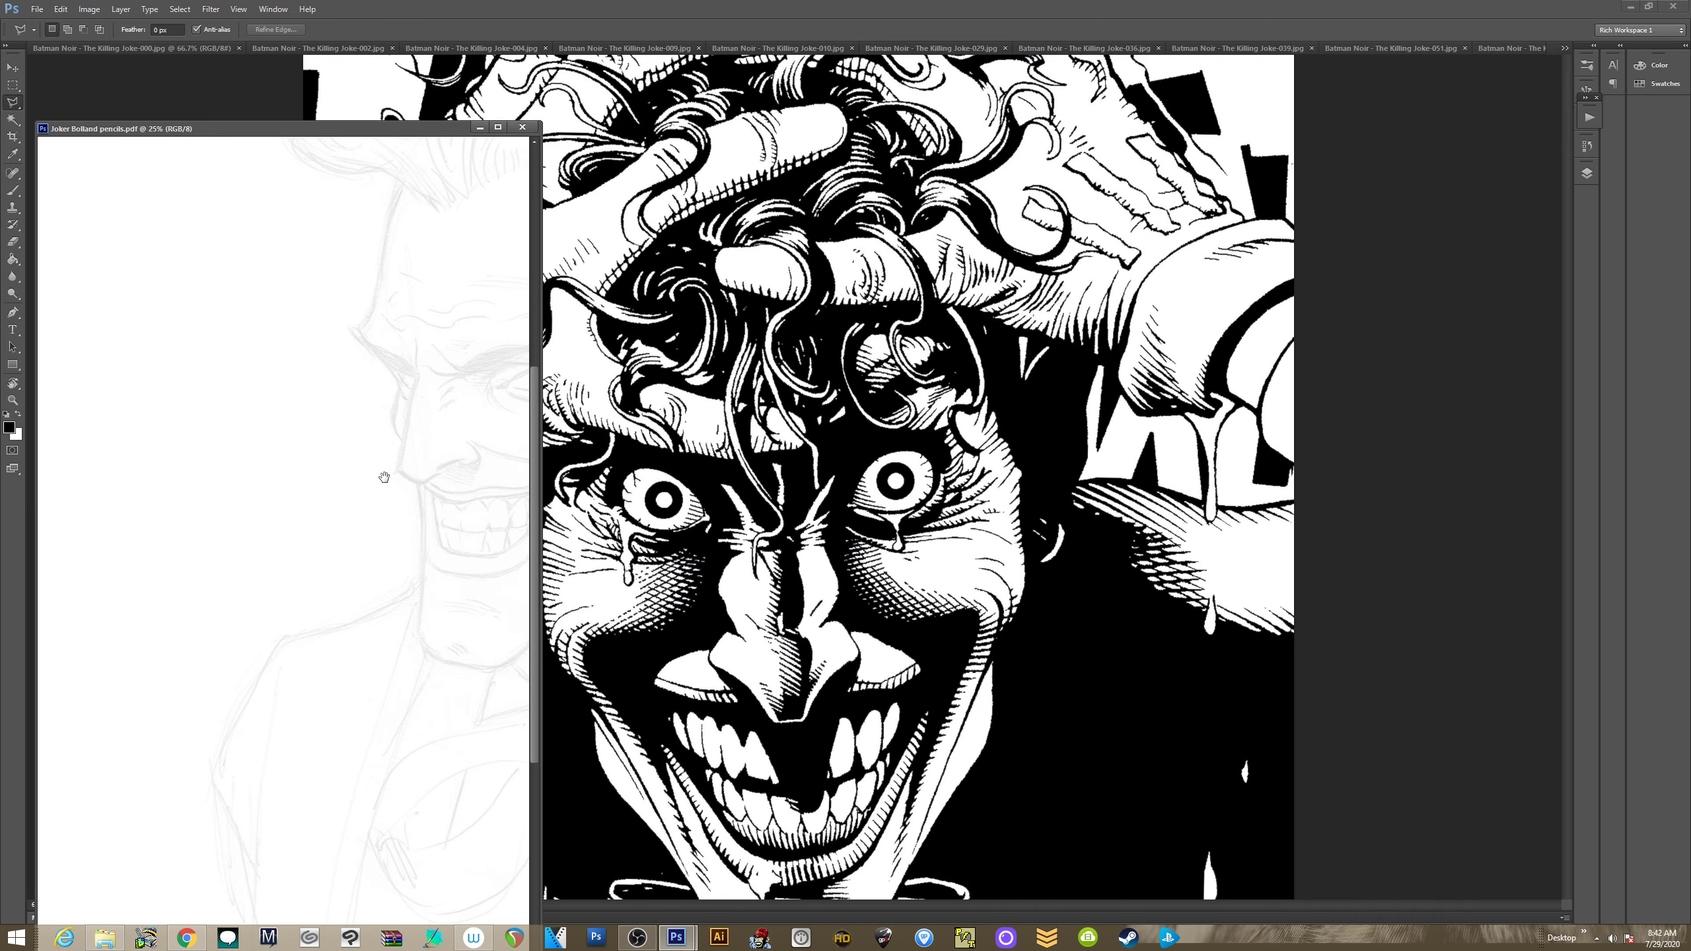
mouse_move(384, 477)
mouse_down()
mouse_move(348, 408)
mouse_move(351, 548)
mouse_move(377, 540)
mouse_move(331, 490)
mouse_up()
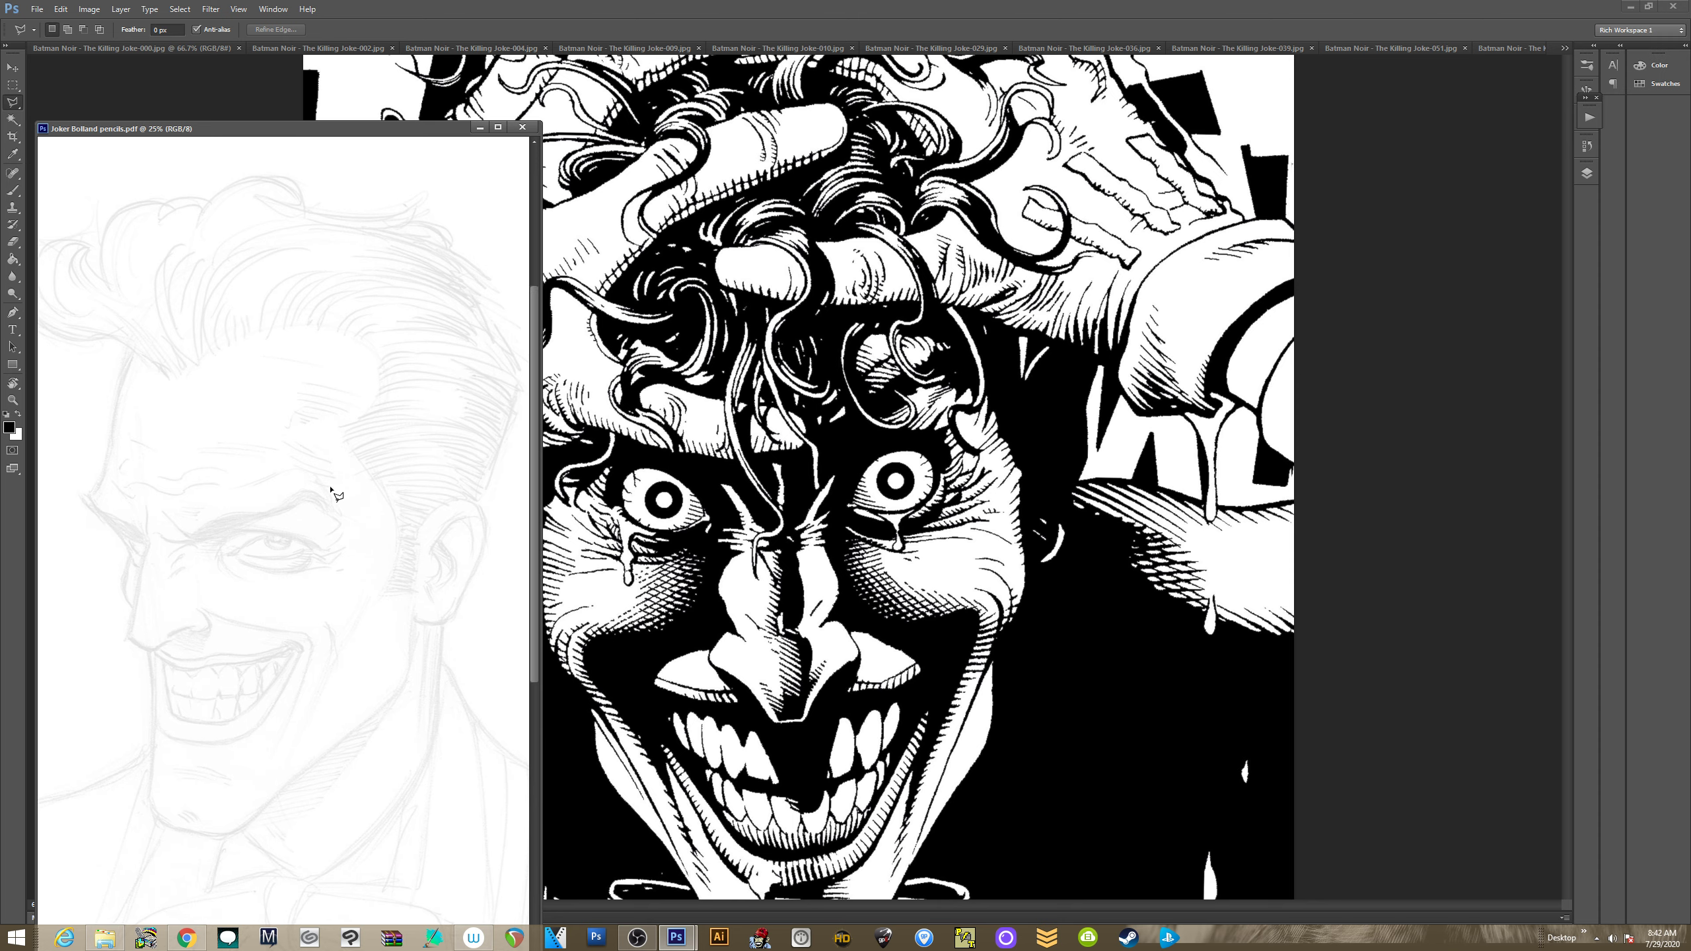
scroll(331, 491, down, 1)
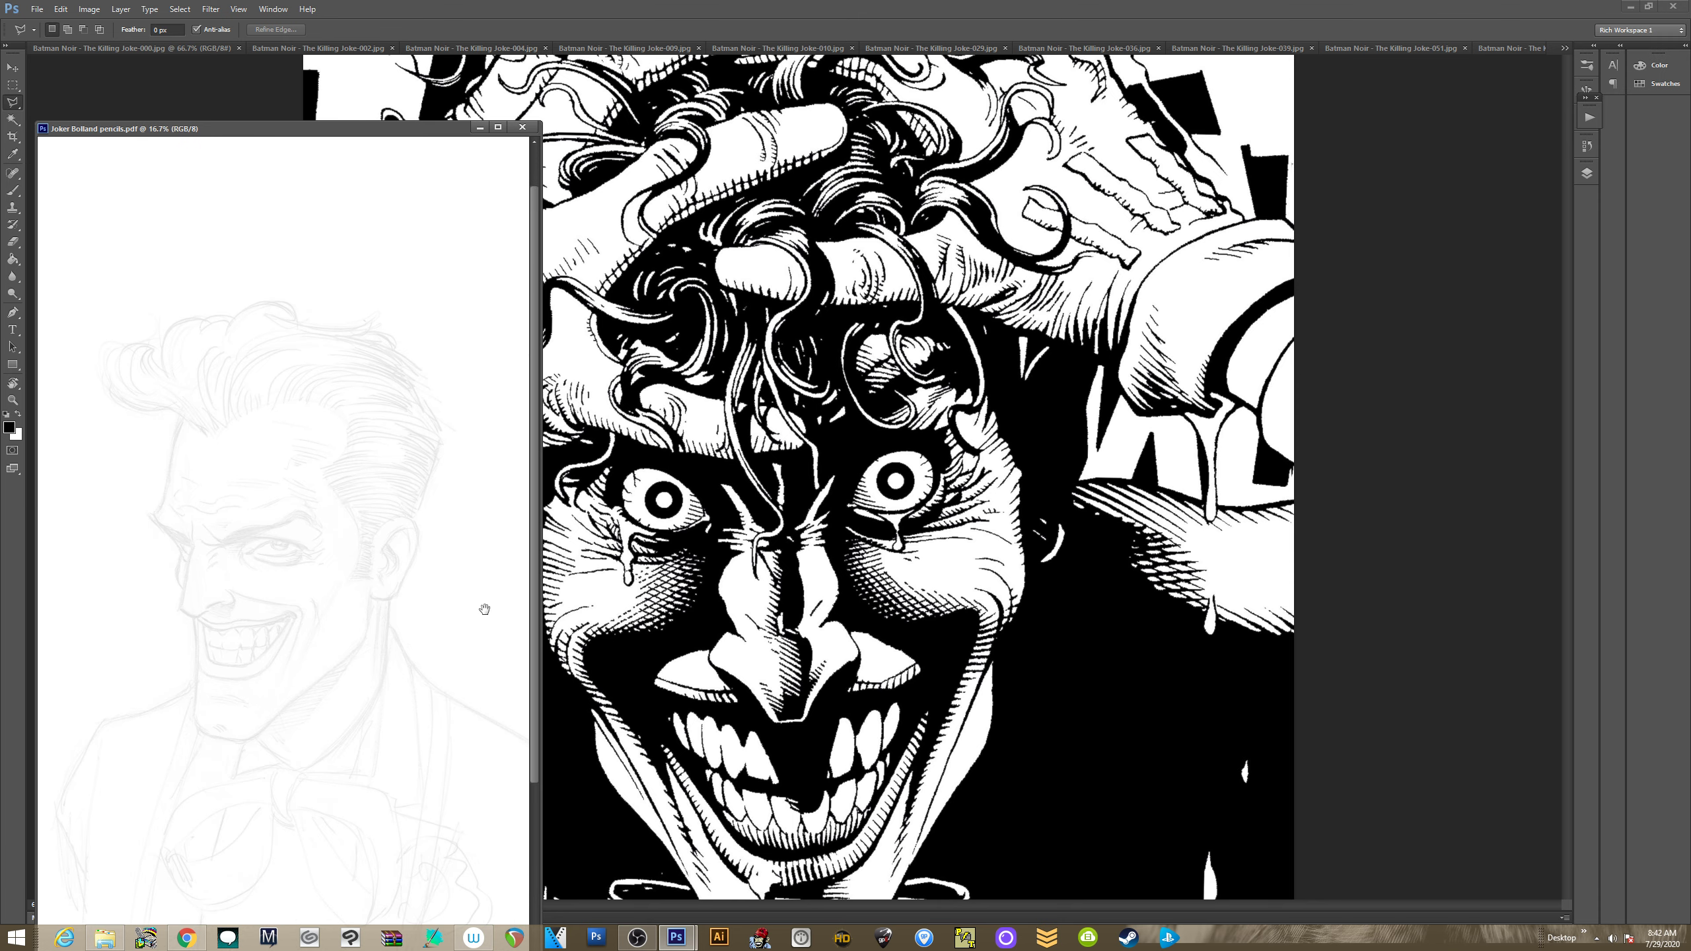
scroll(458, 591, down, 3)
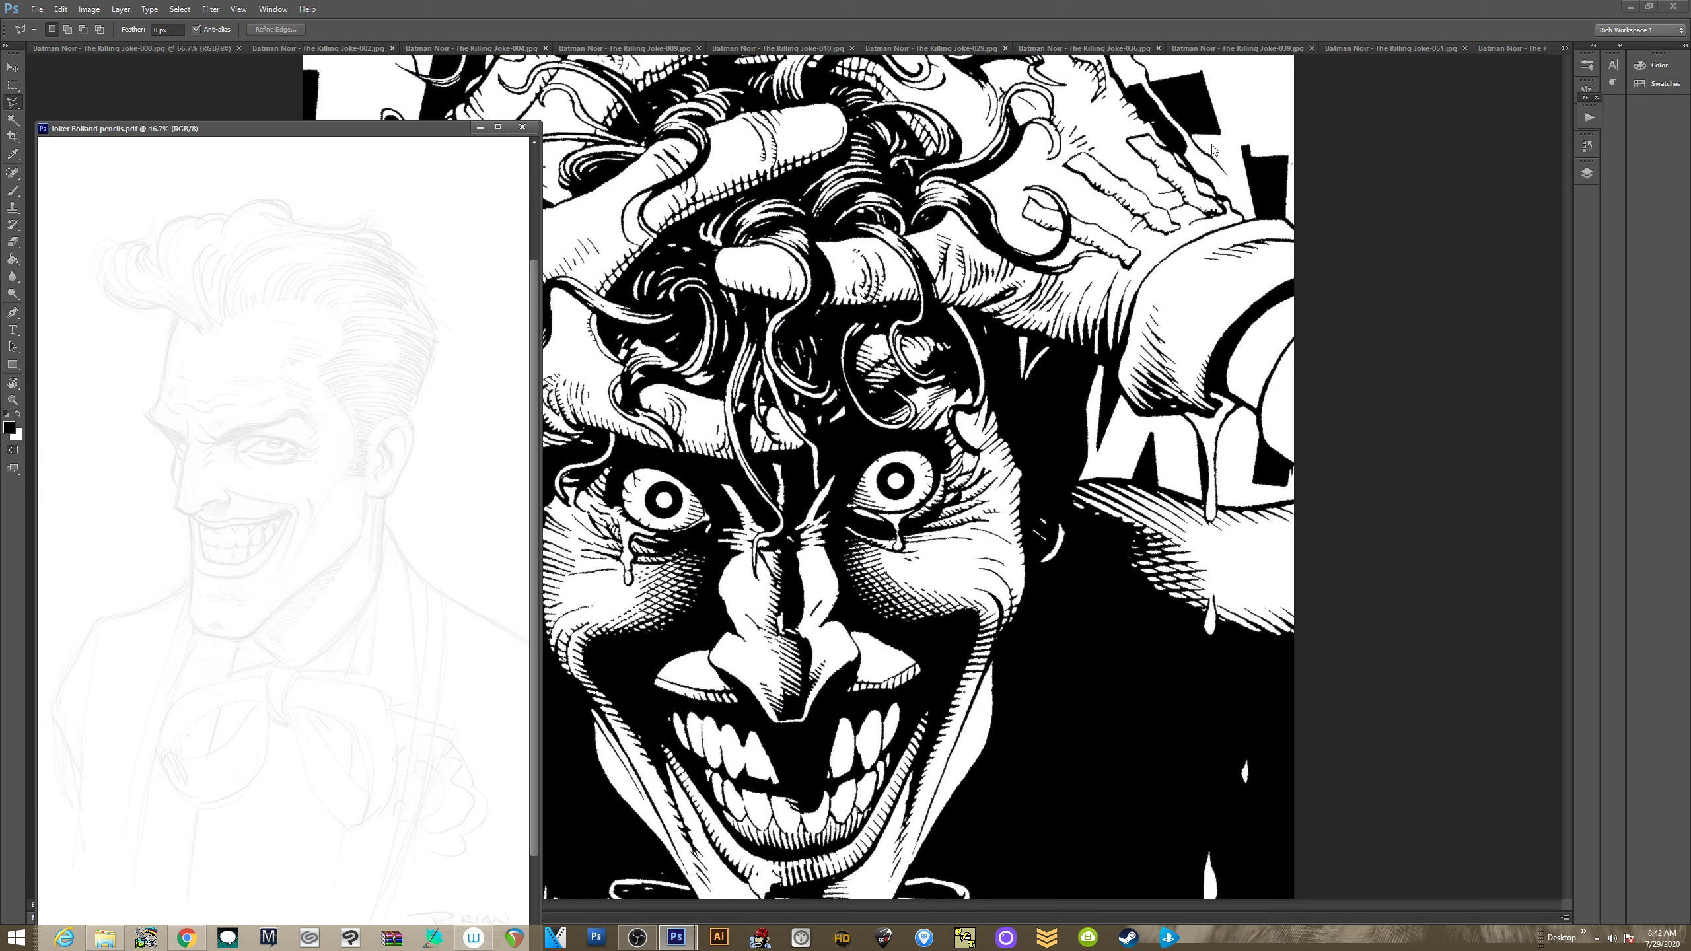
Float the Killing Joke-000.jpg cover in its own window beside the pencil sketch and frame the Joker's face
click(1384, 213)
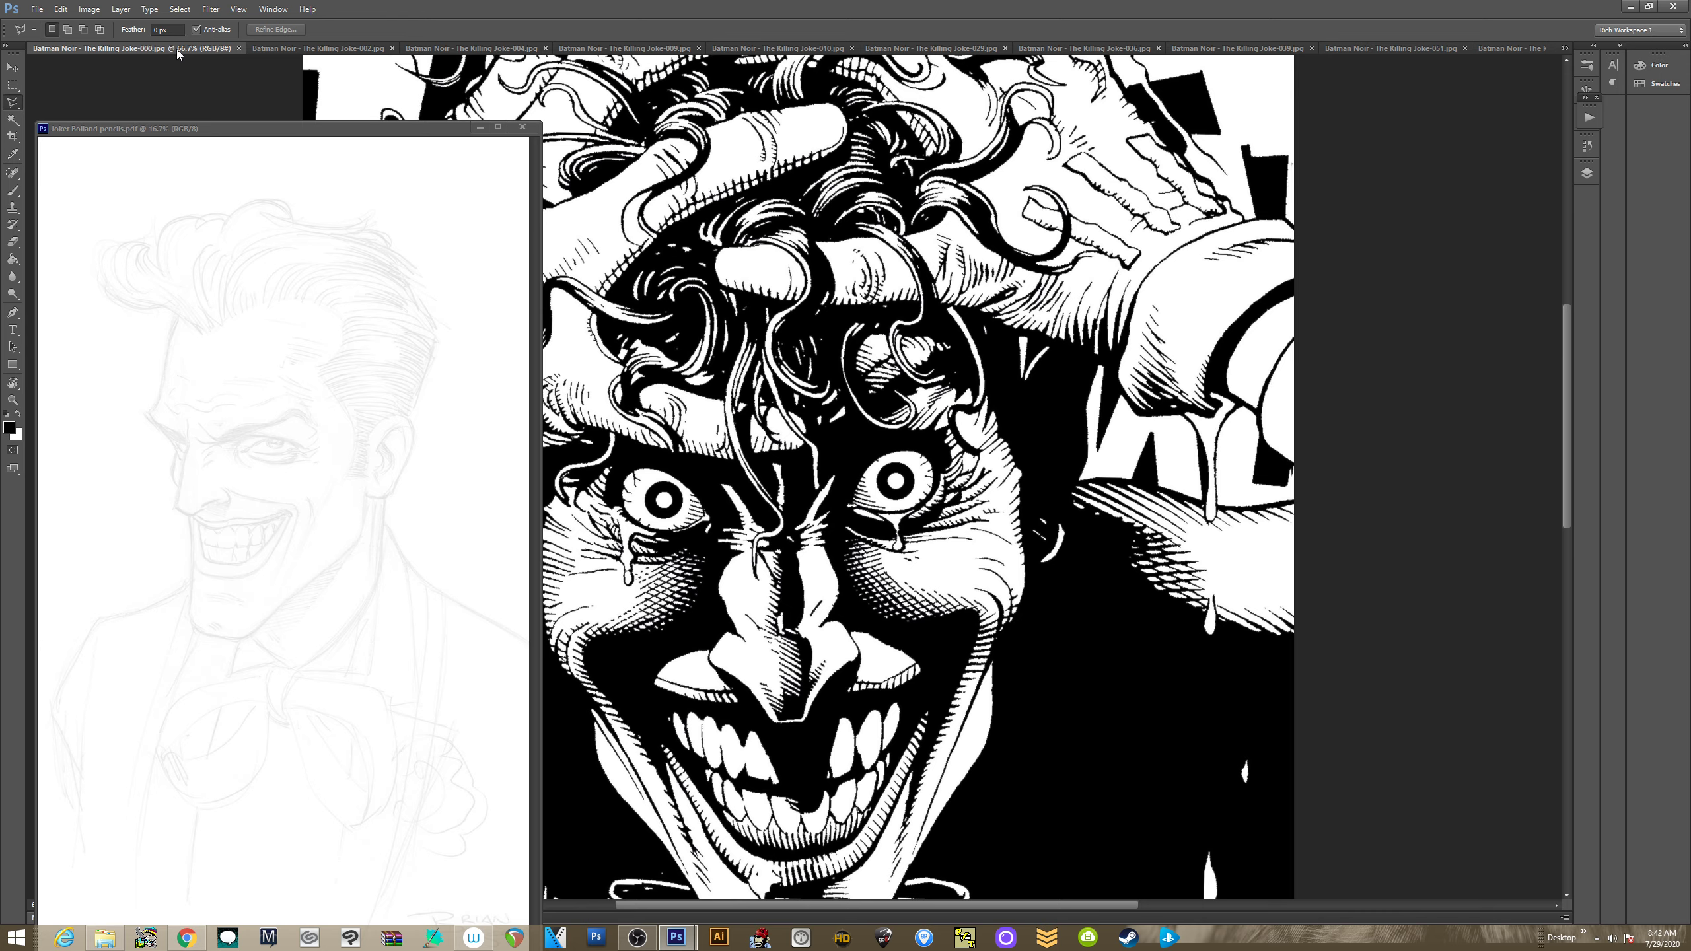
drag(178, 55, 756, 215)
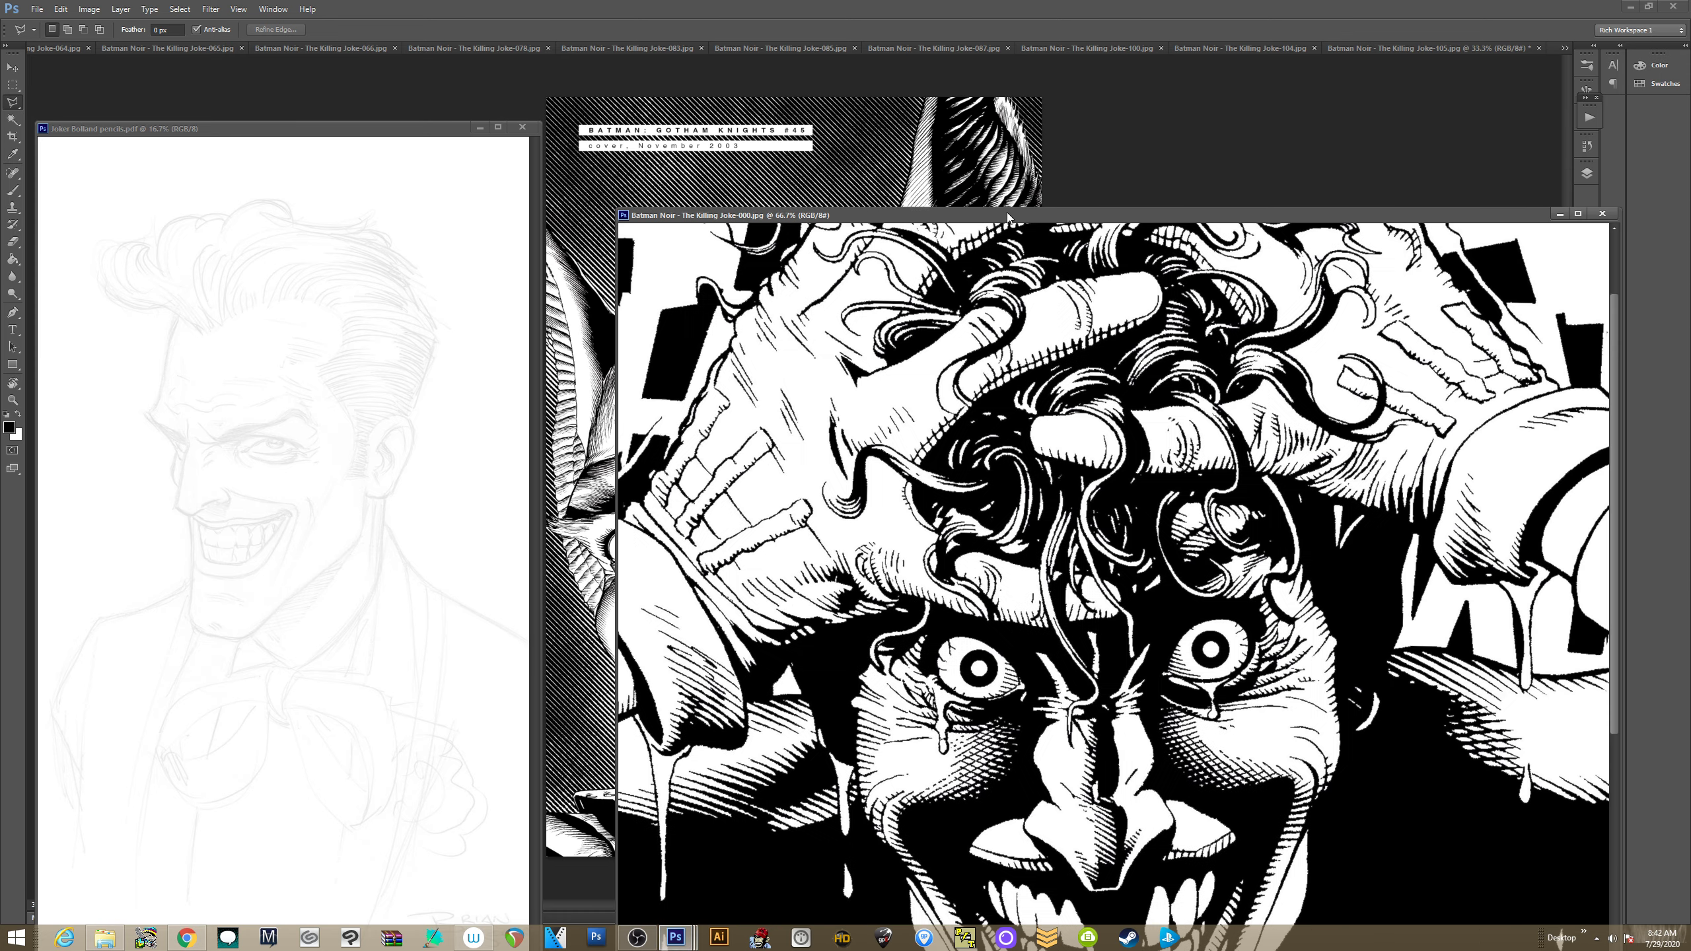
drag(1009, 217, 927, 92)
scroll(866, 433, down, 3)
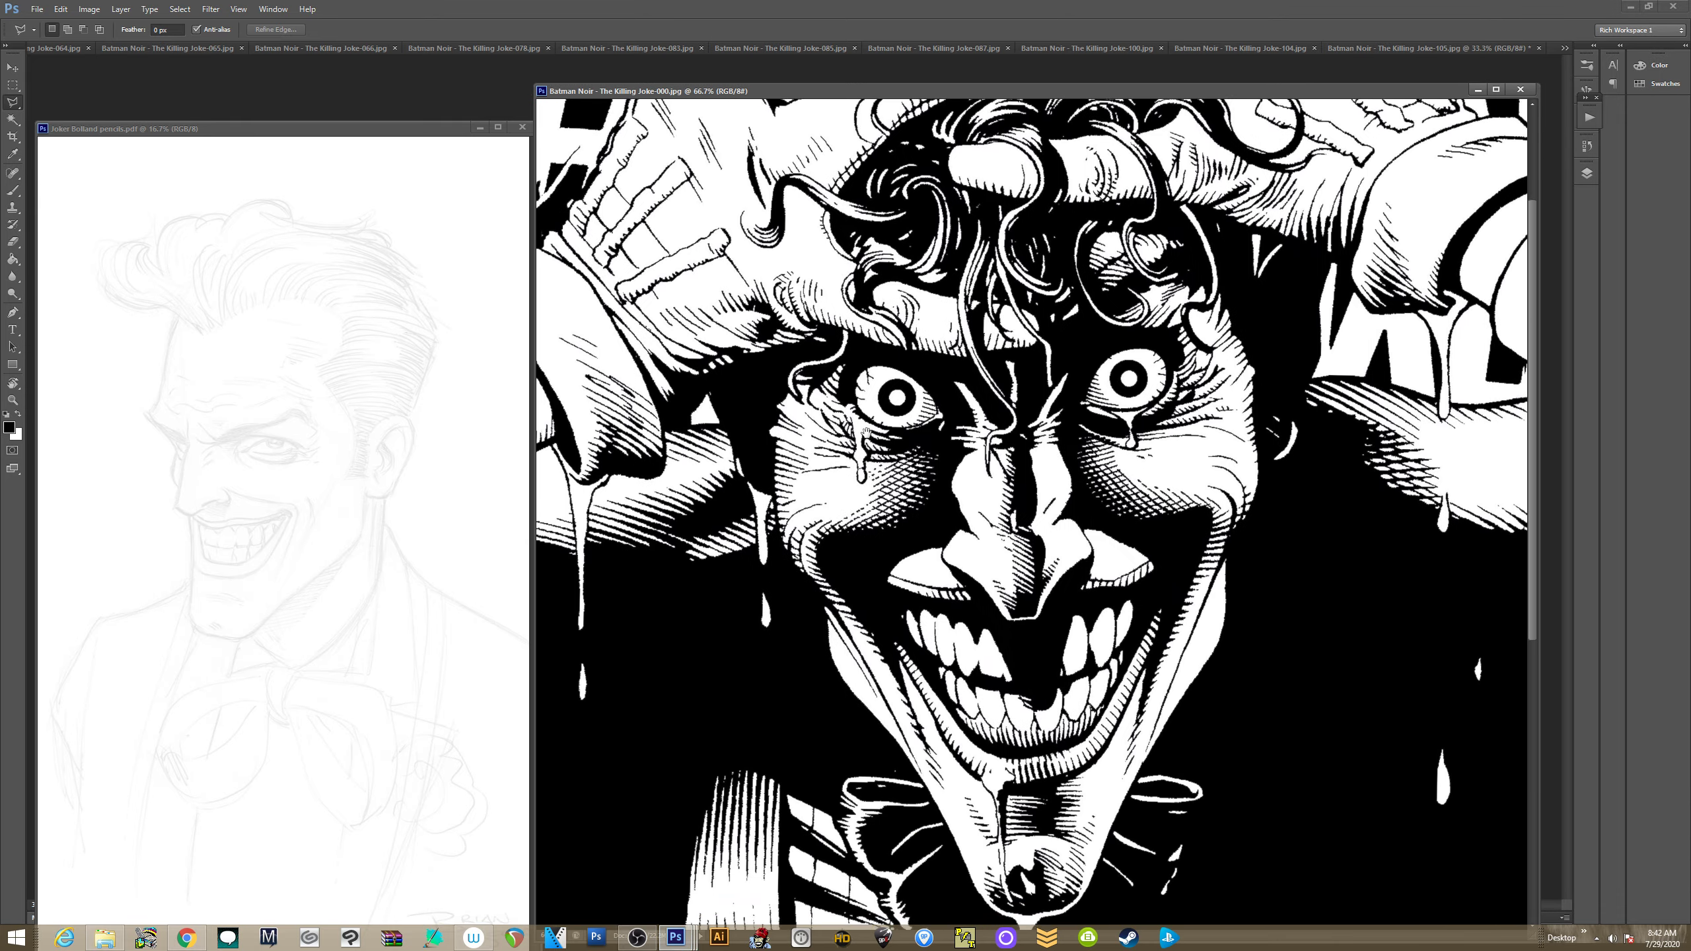
drag(865, 432, 818, 428)
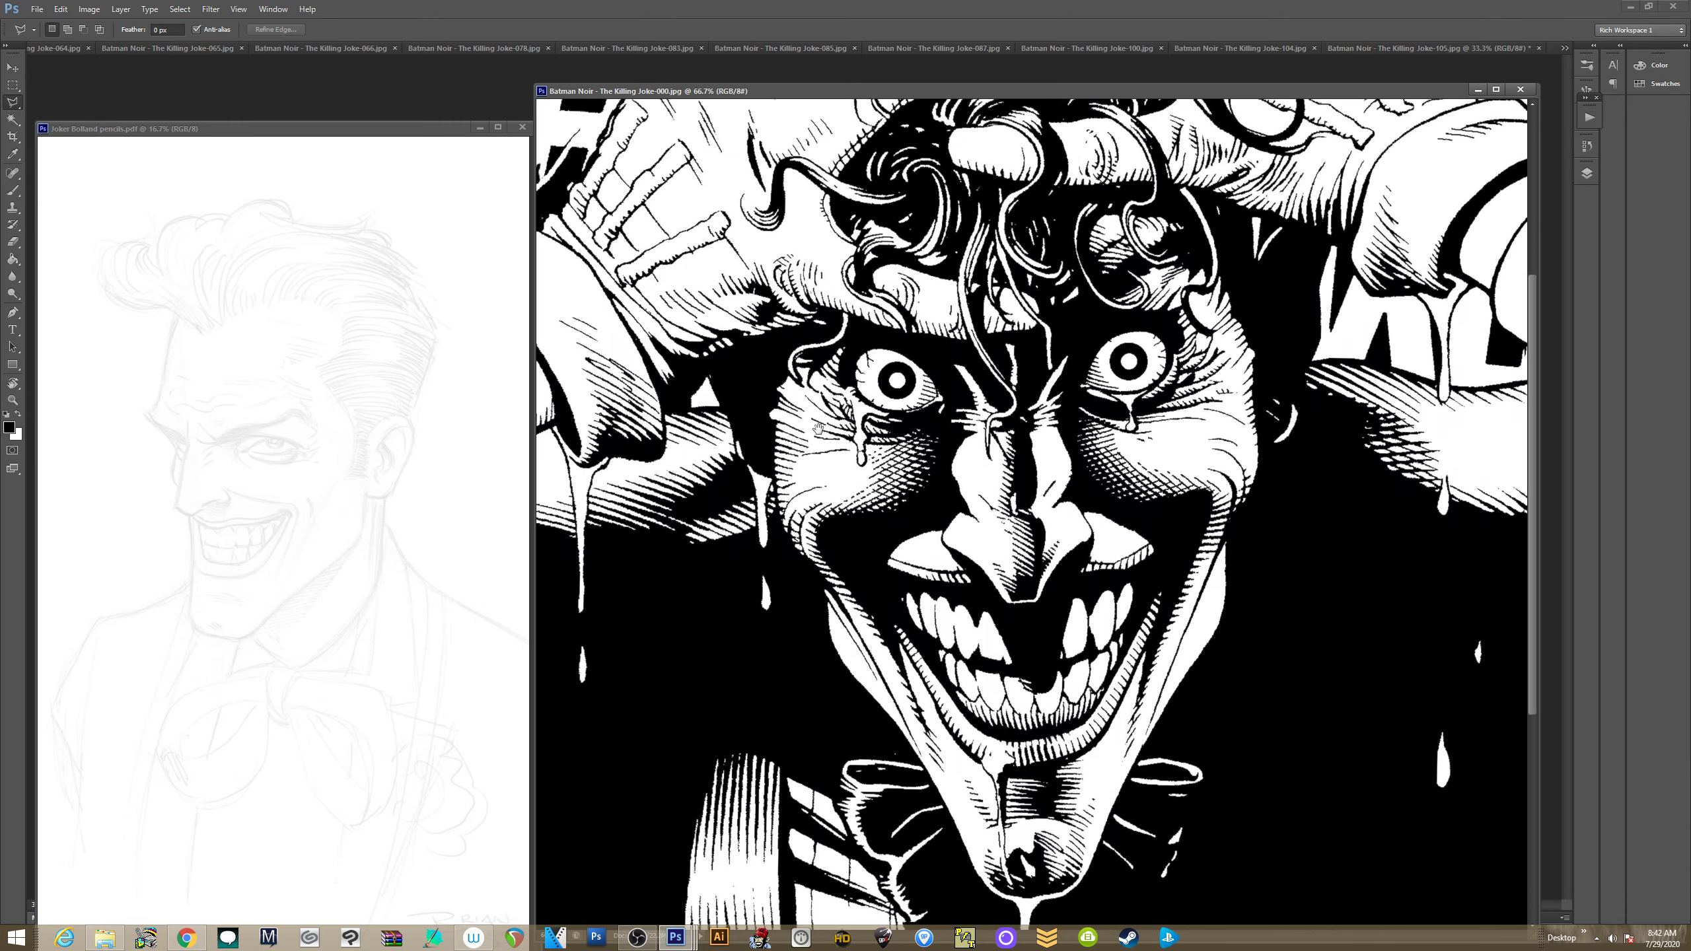
scroll(818, 428, down, 2)
scroll(844, 411, up, 3)
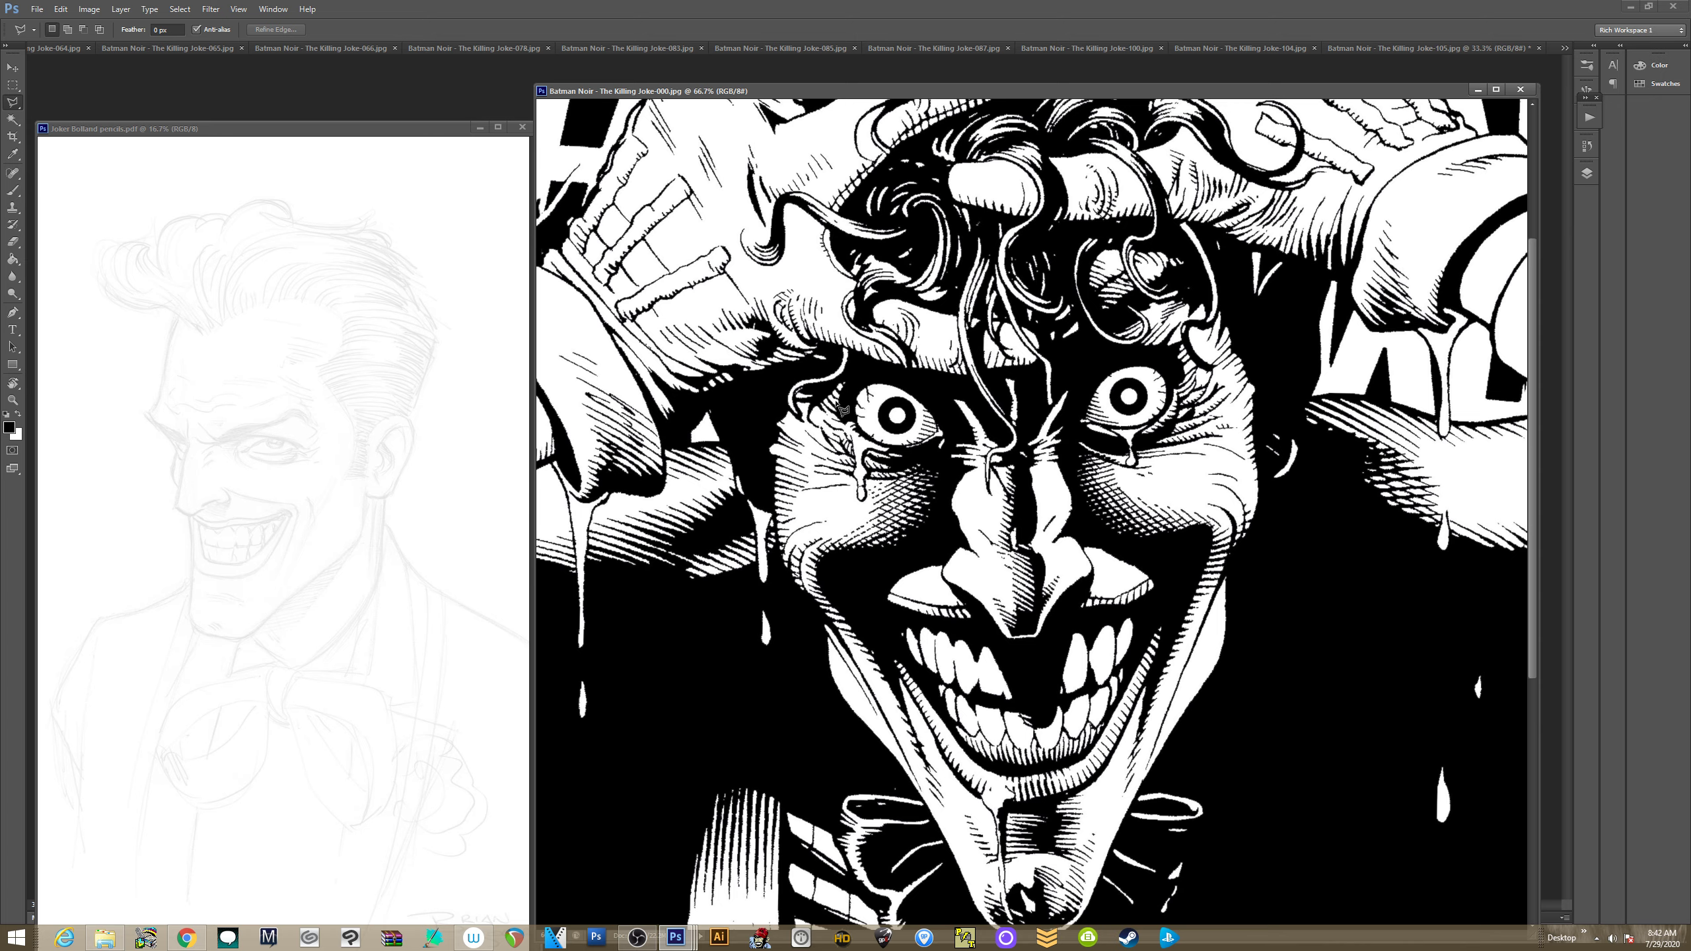
Examine the Killing Joke cover at 66.7% zoom, covering the Joker's hands, curls, eyes, grin and bow tie
scroll(837, 396, up, 3)
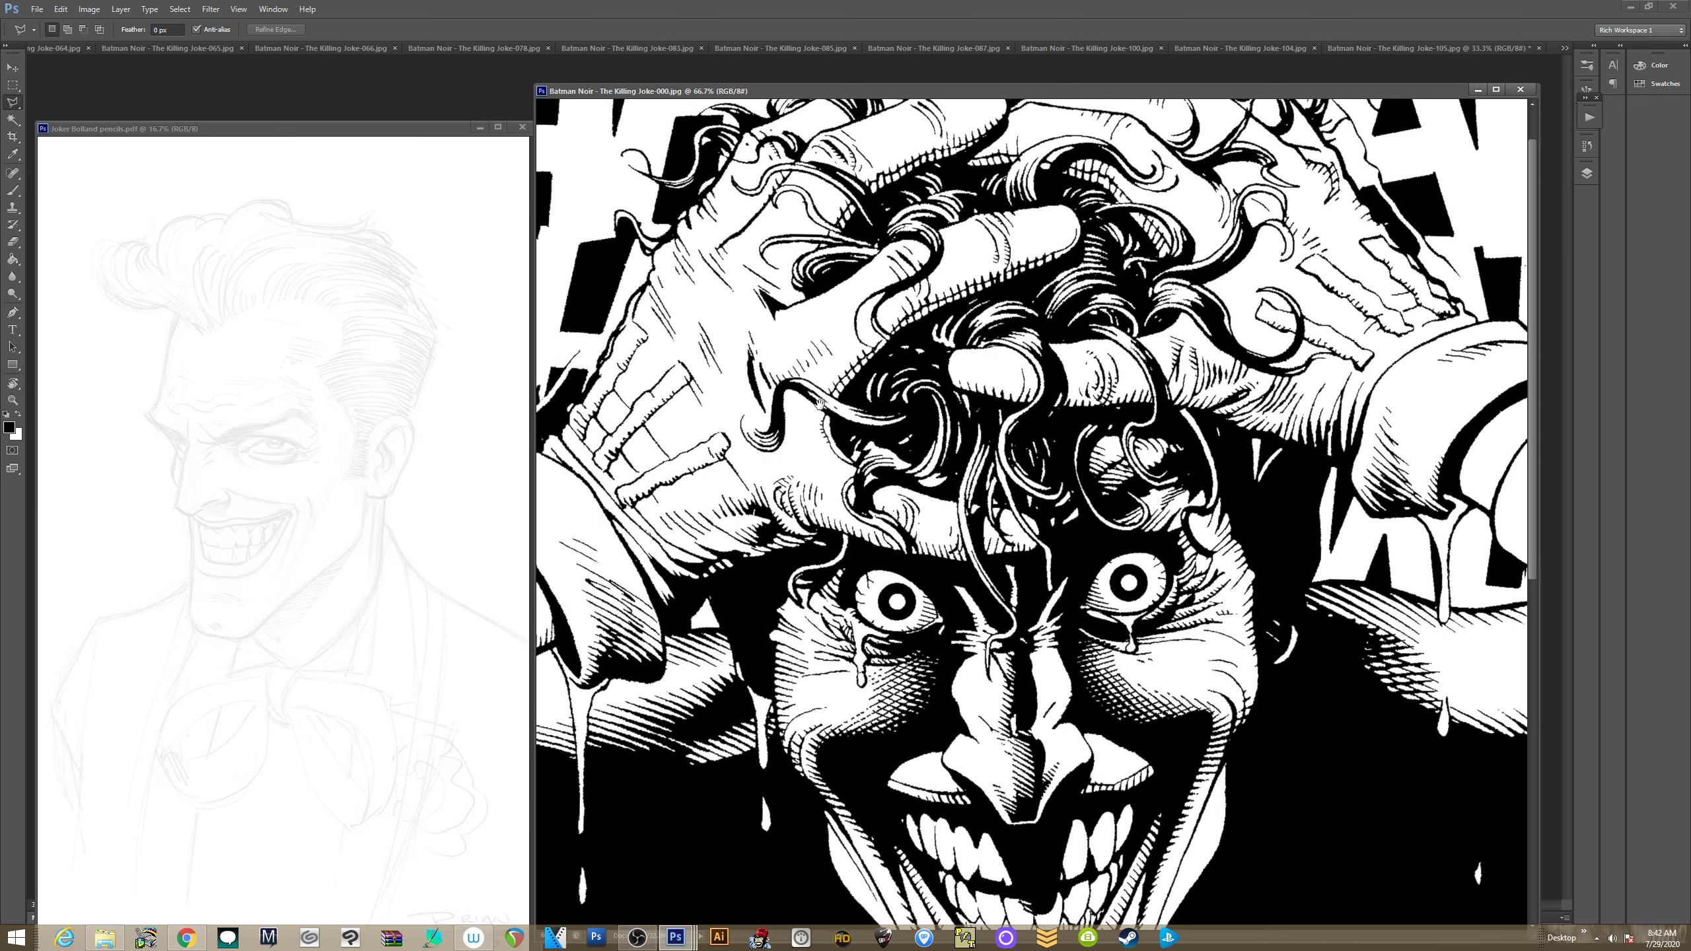
scroll(821, 402, up, 1)
scroll(823, 472, down, 5)
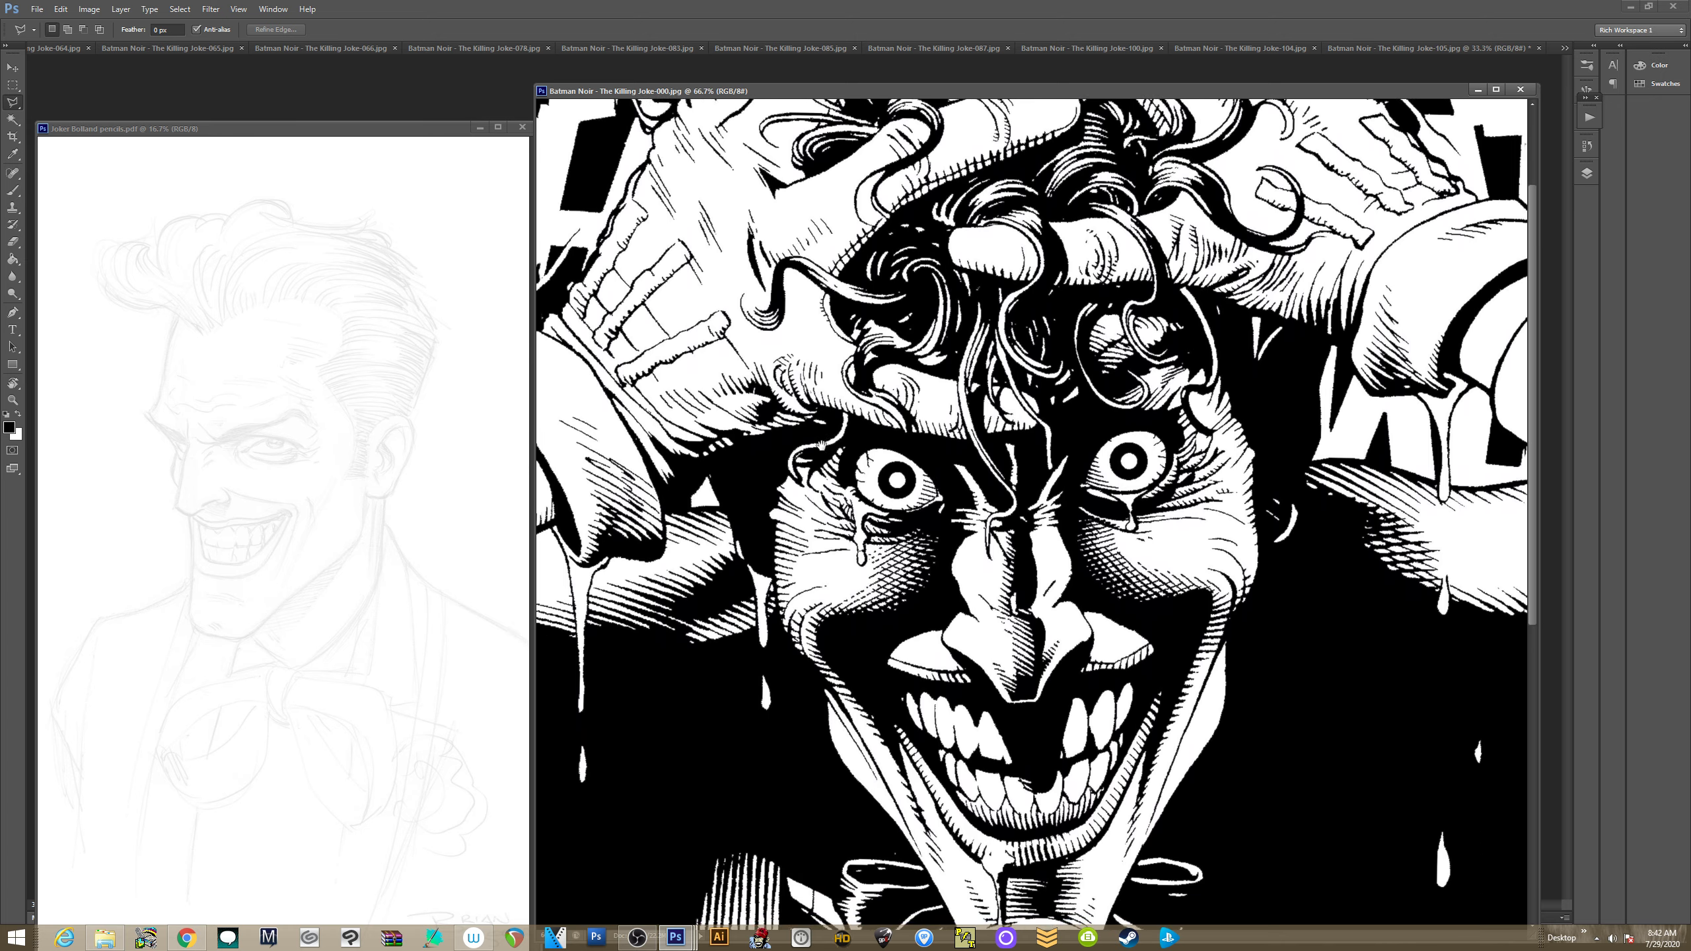
scroll(806, 403, down, 1)
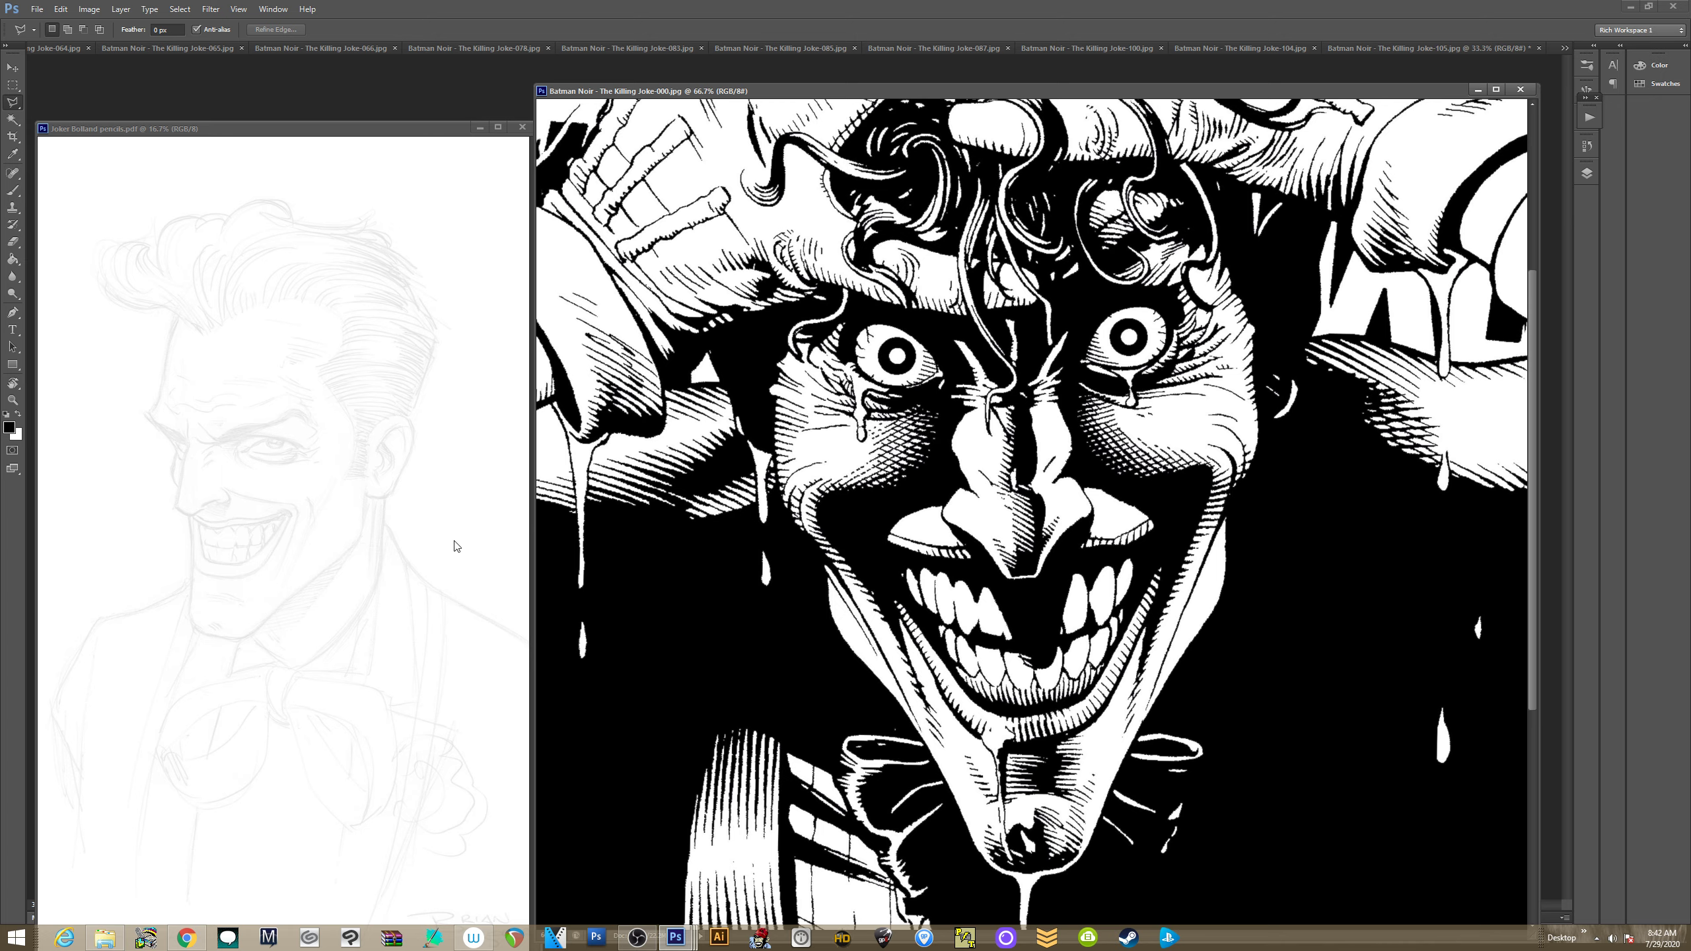
scroll(591, 543, down, 6)
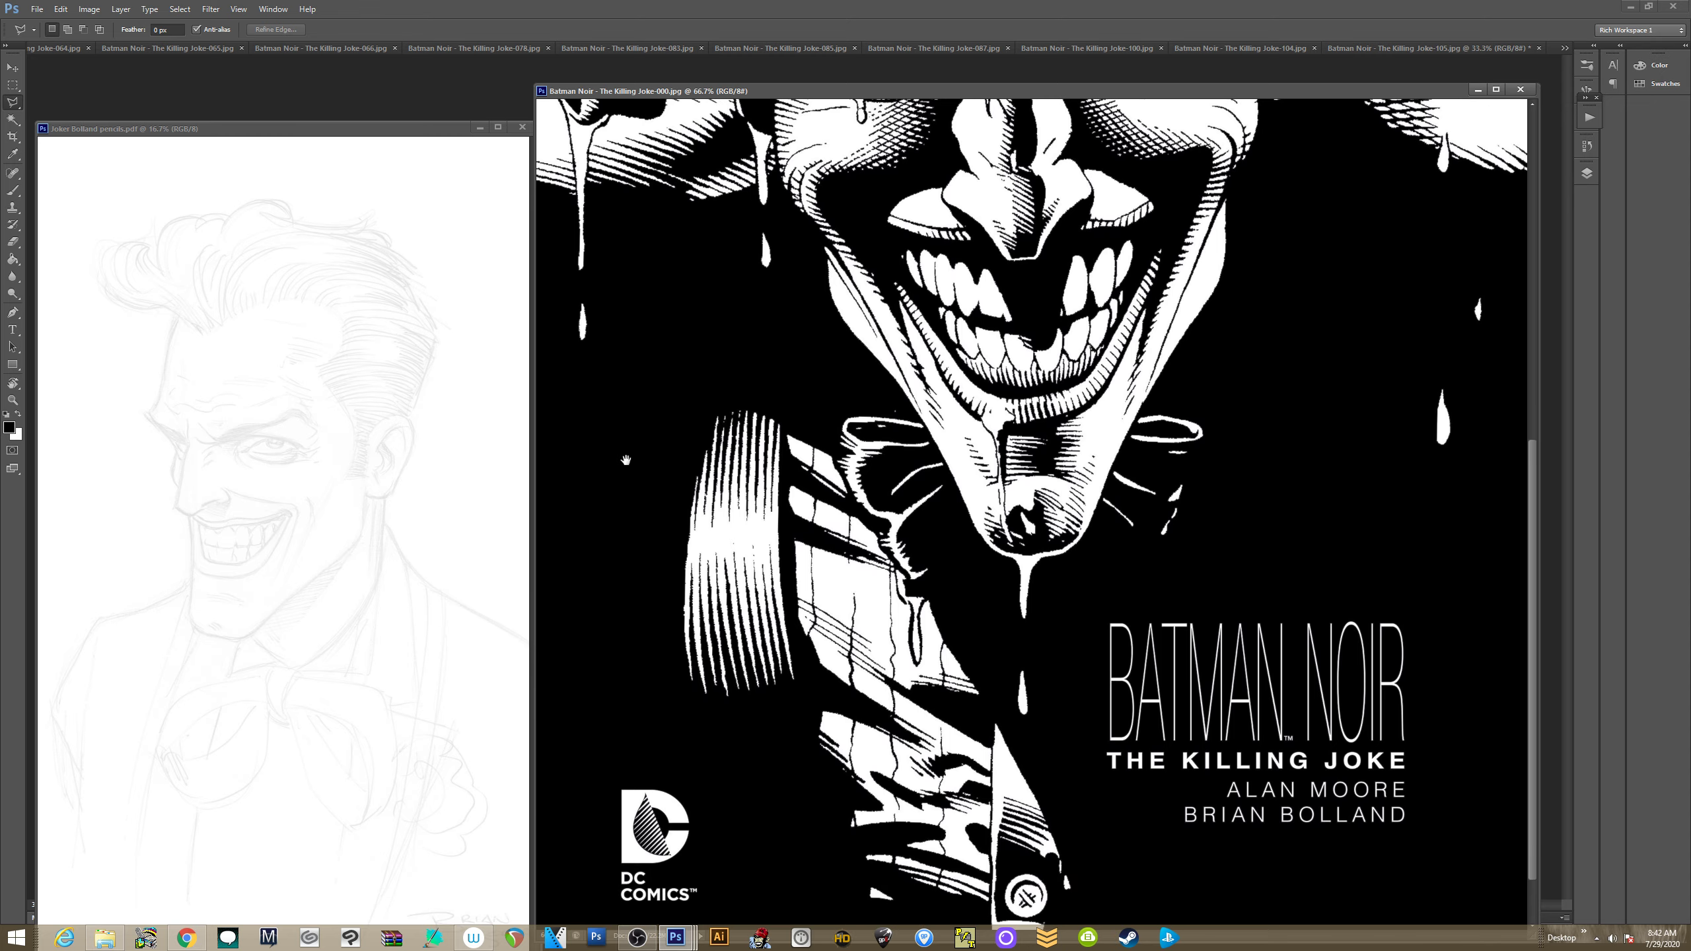
scroll(638, 440, up, 6)
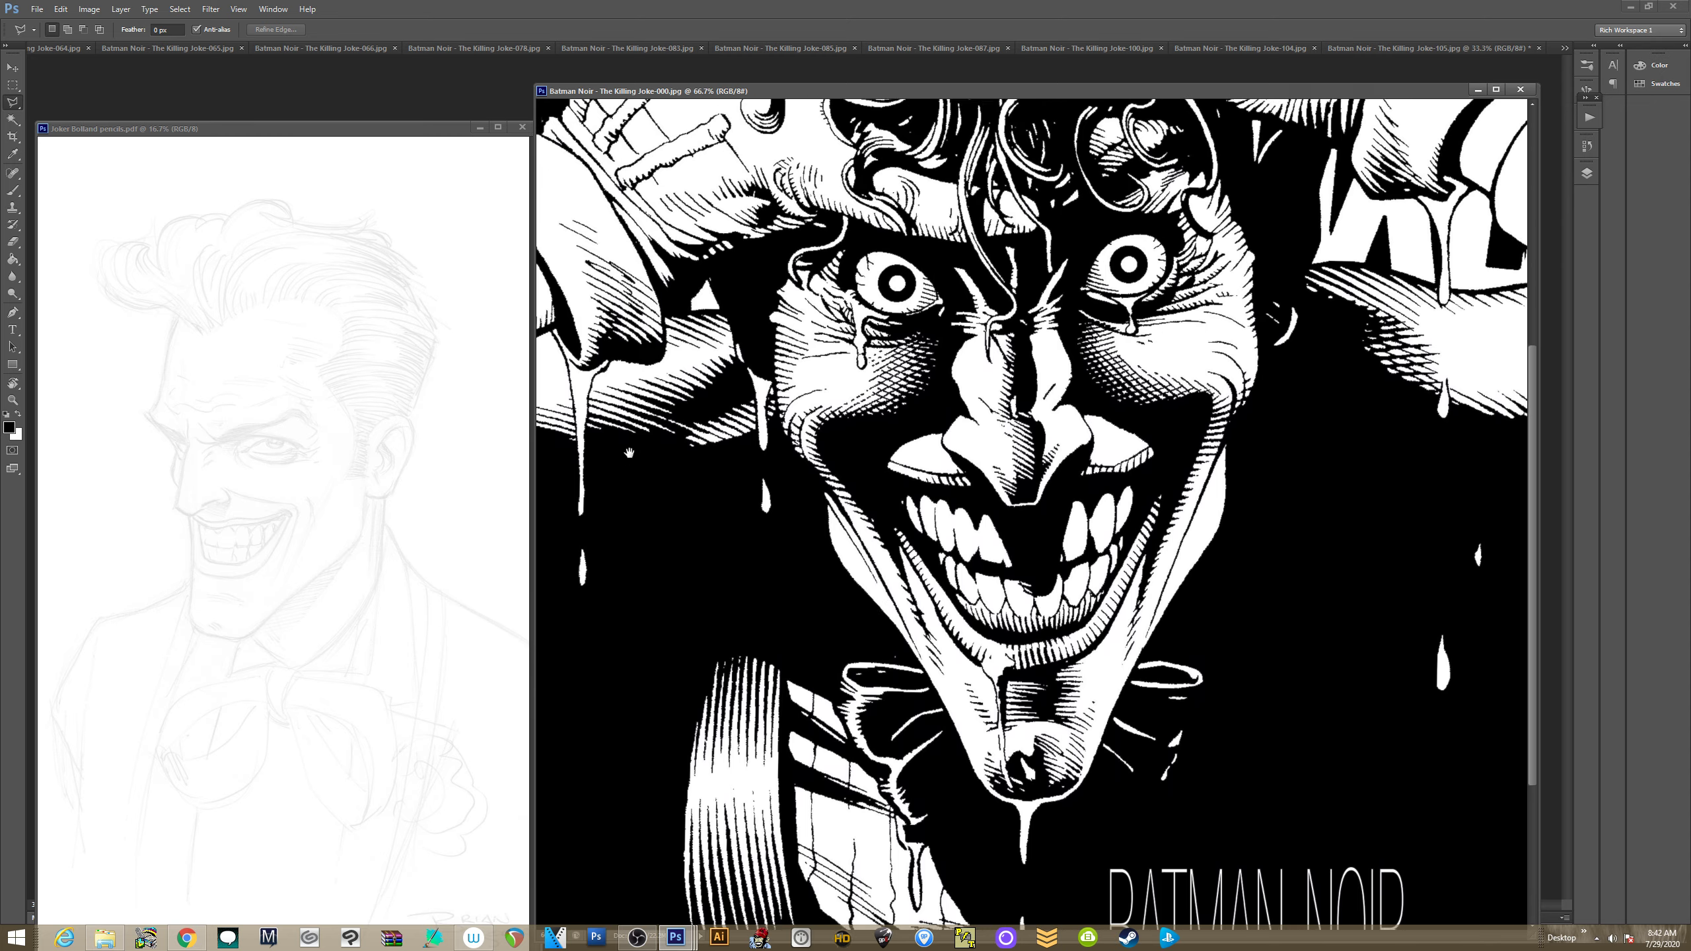
drag(623, 473, 640, 480)
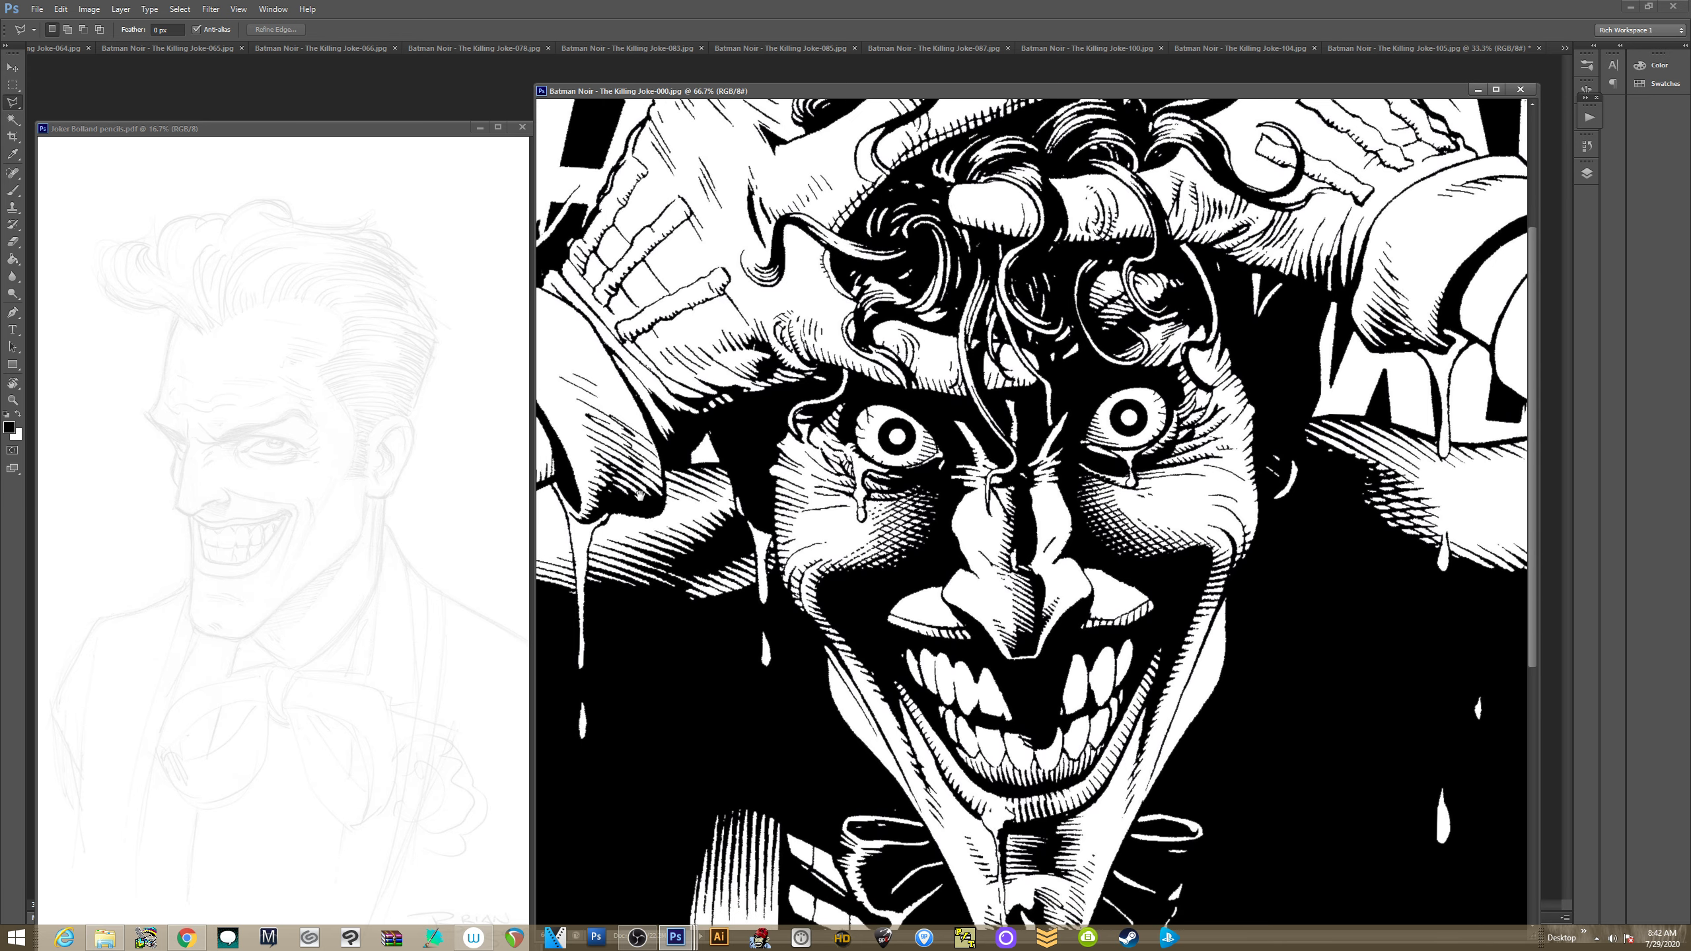
scroll(636, 503, down, 3)
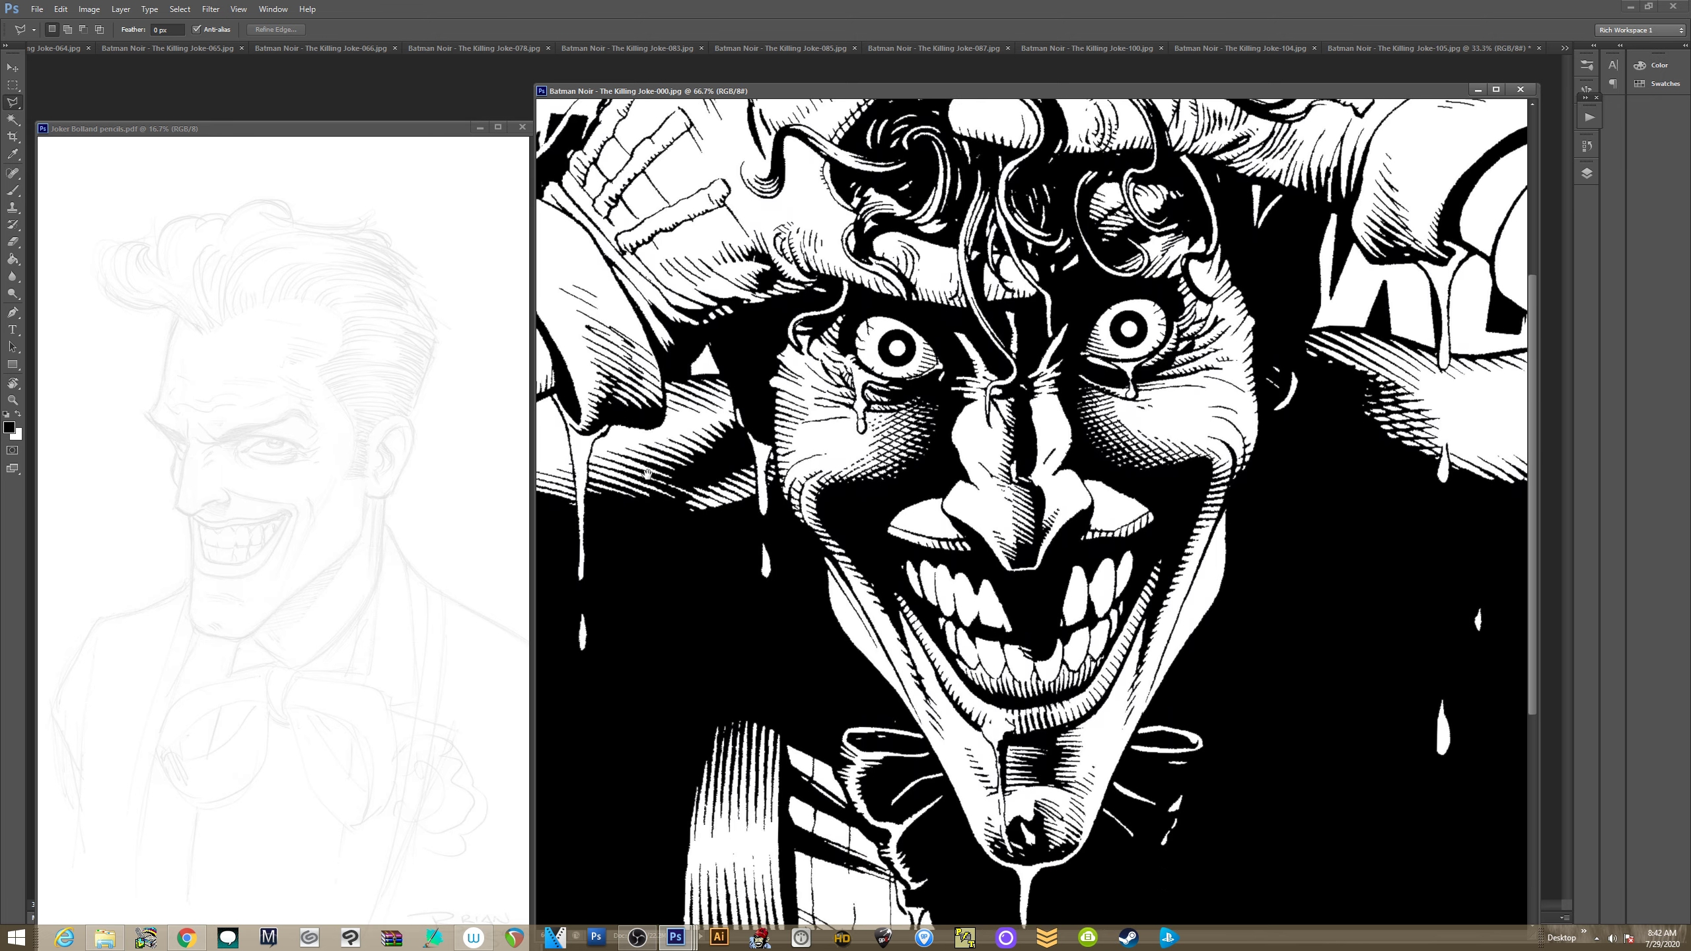
scroll(646, 473, up, 9)
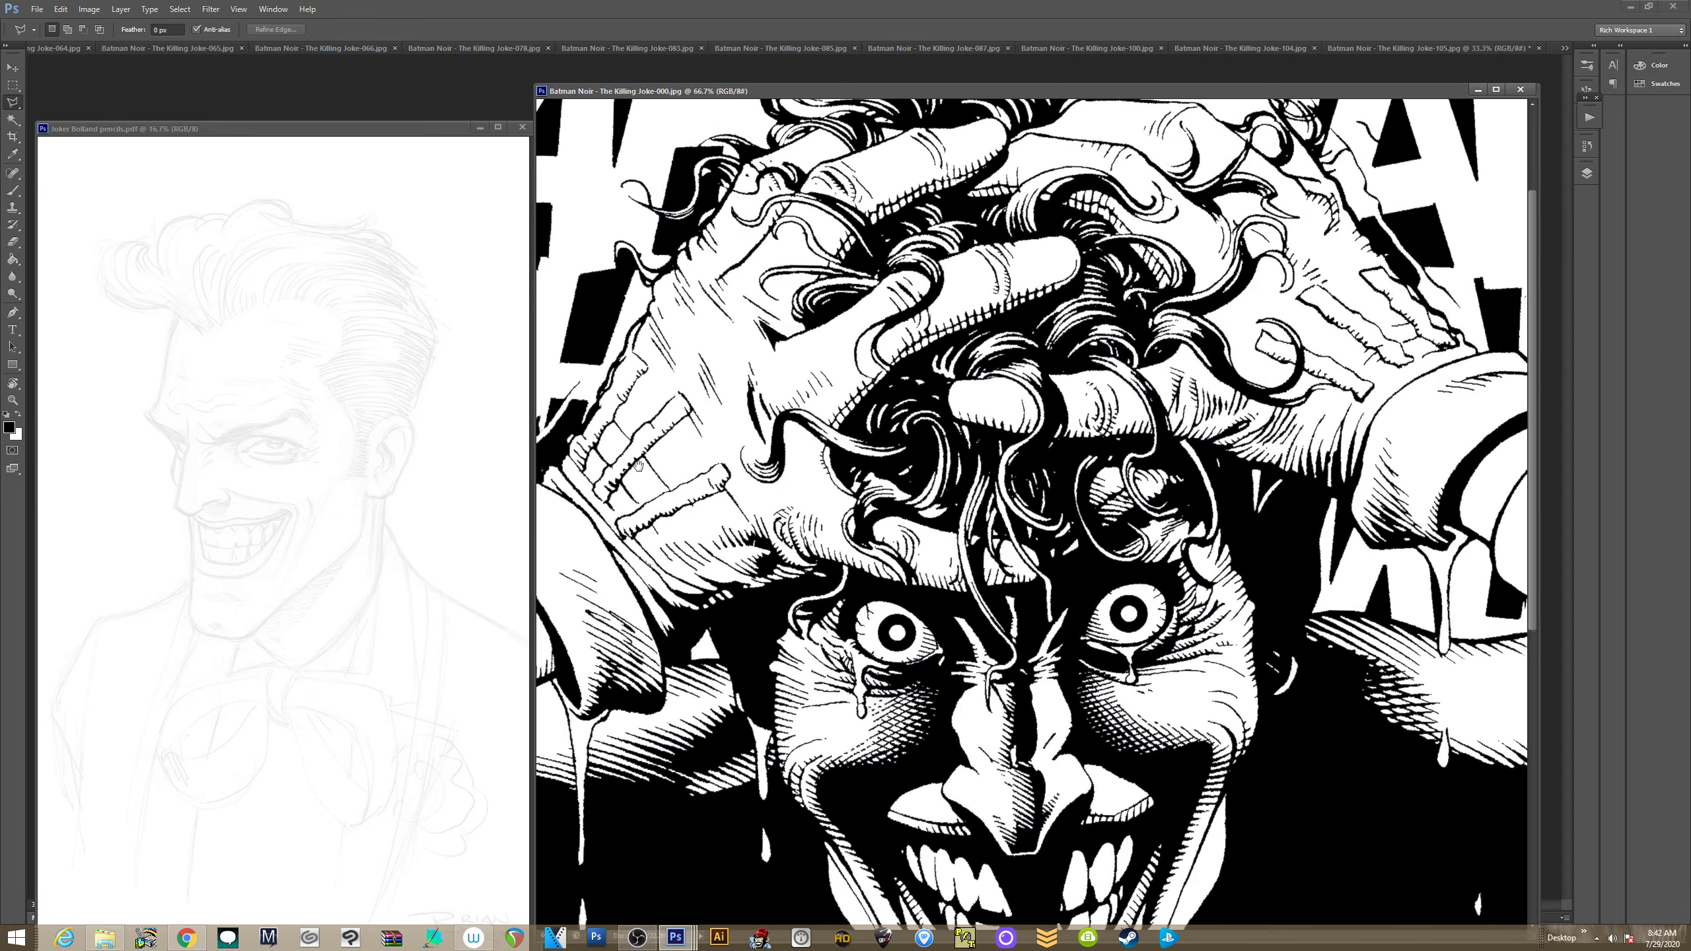
scroll(629, 509, down, 5)
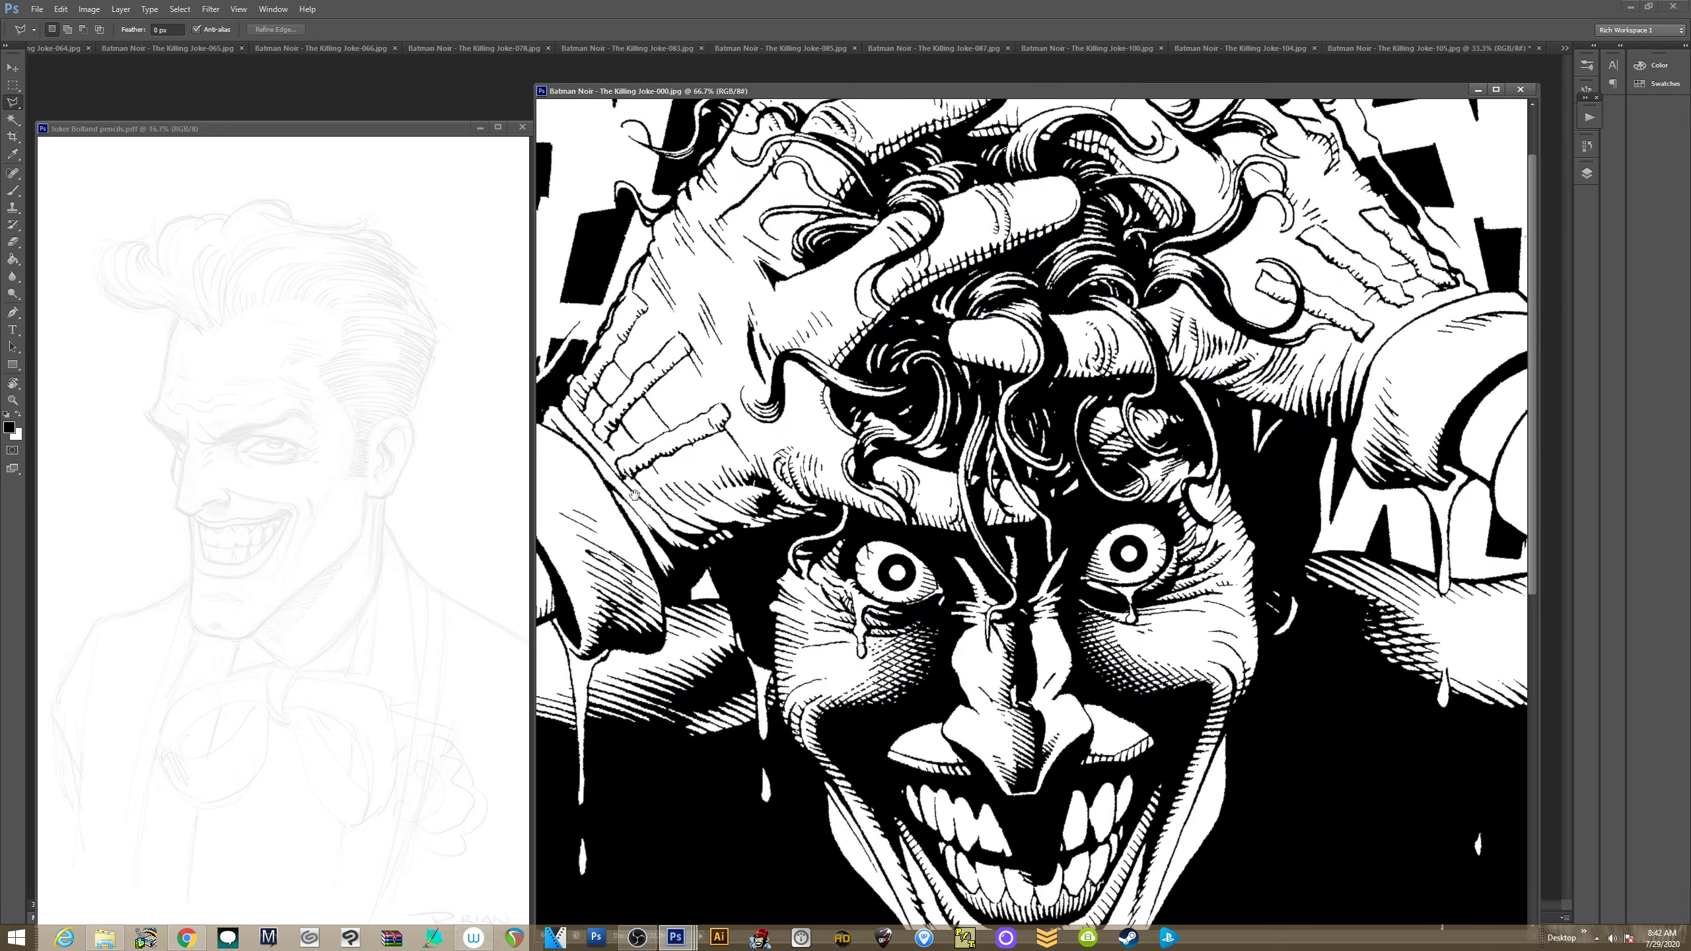
scroll(629, 490, down, 2)
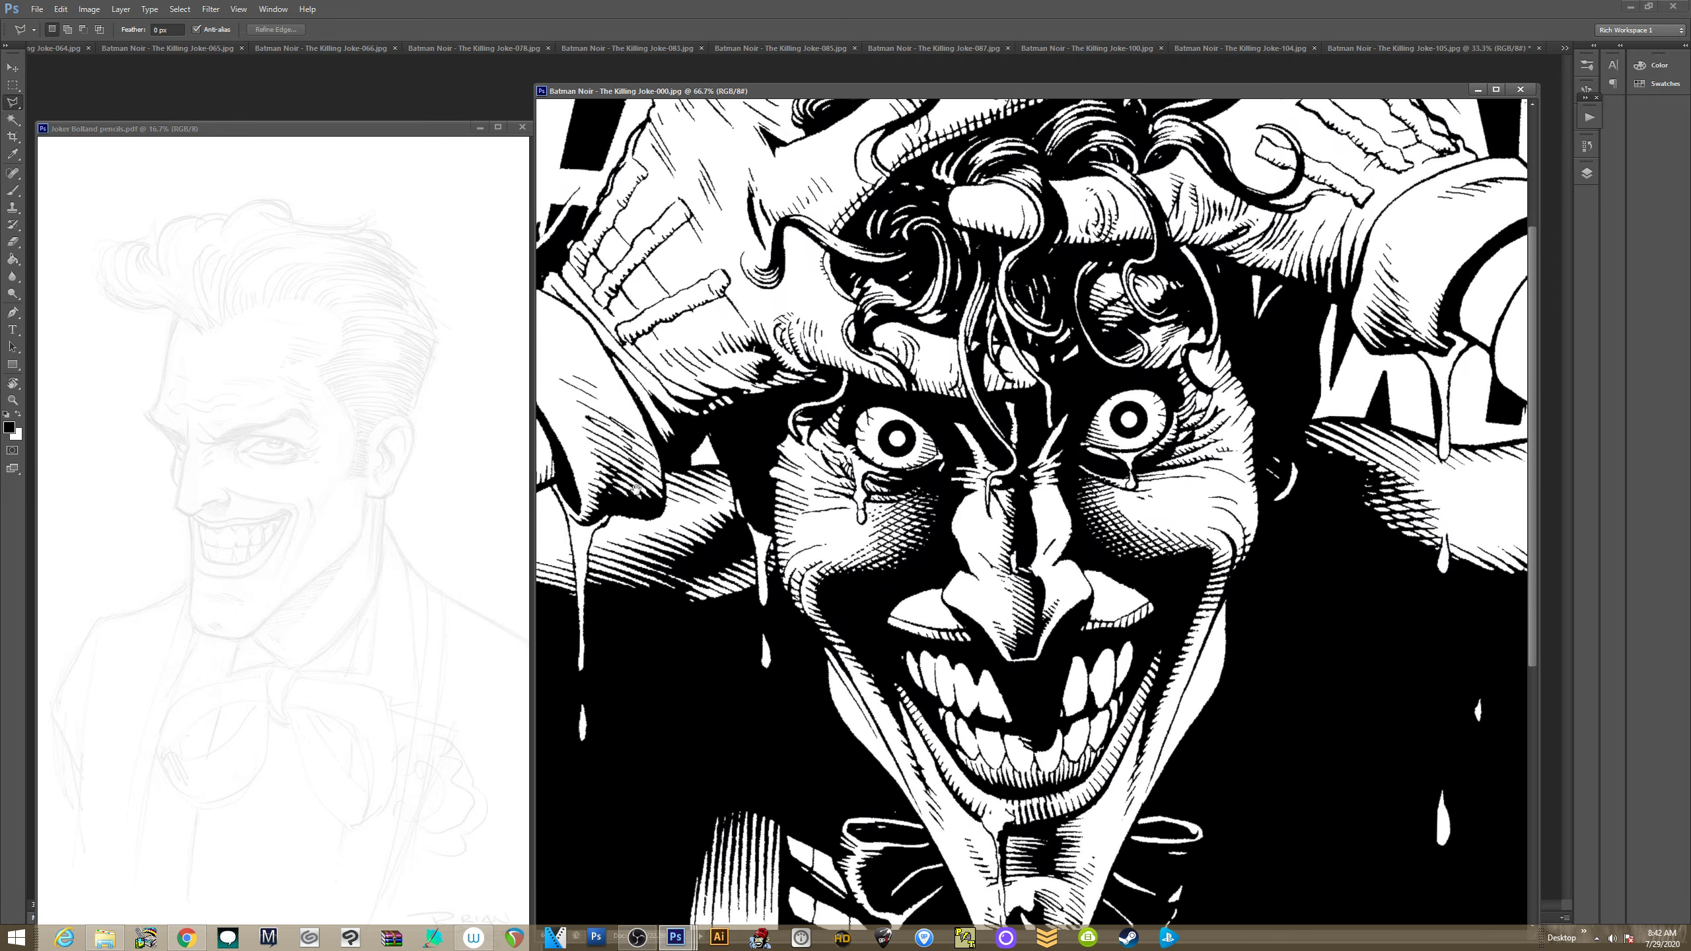
scroll(646, 465, down, 2)
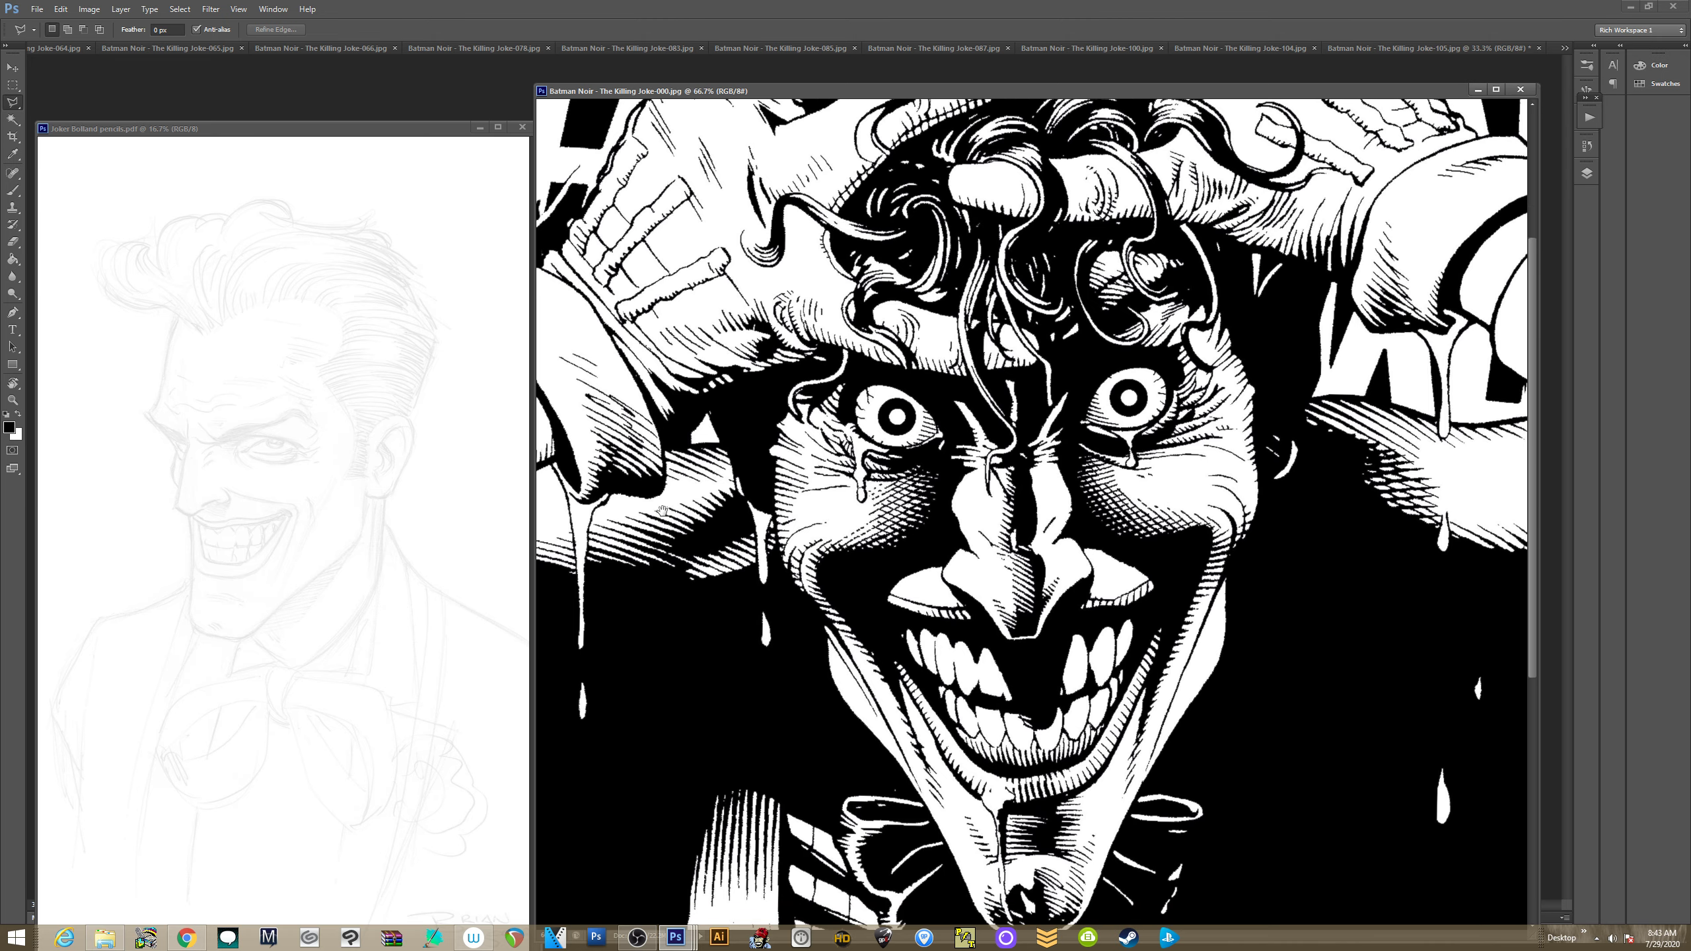
scroll(662, 509, down, 4)
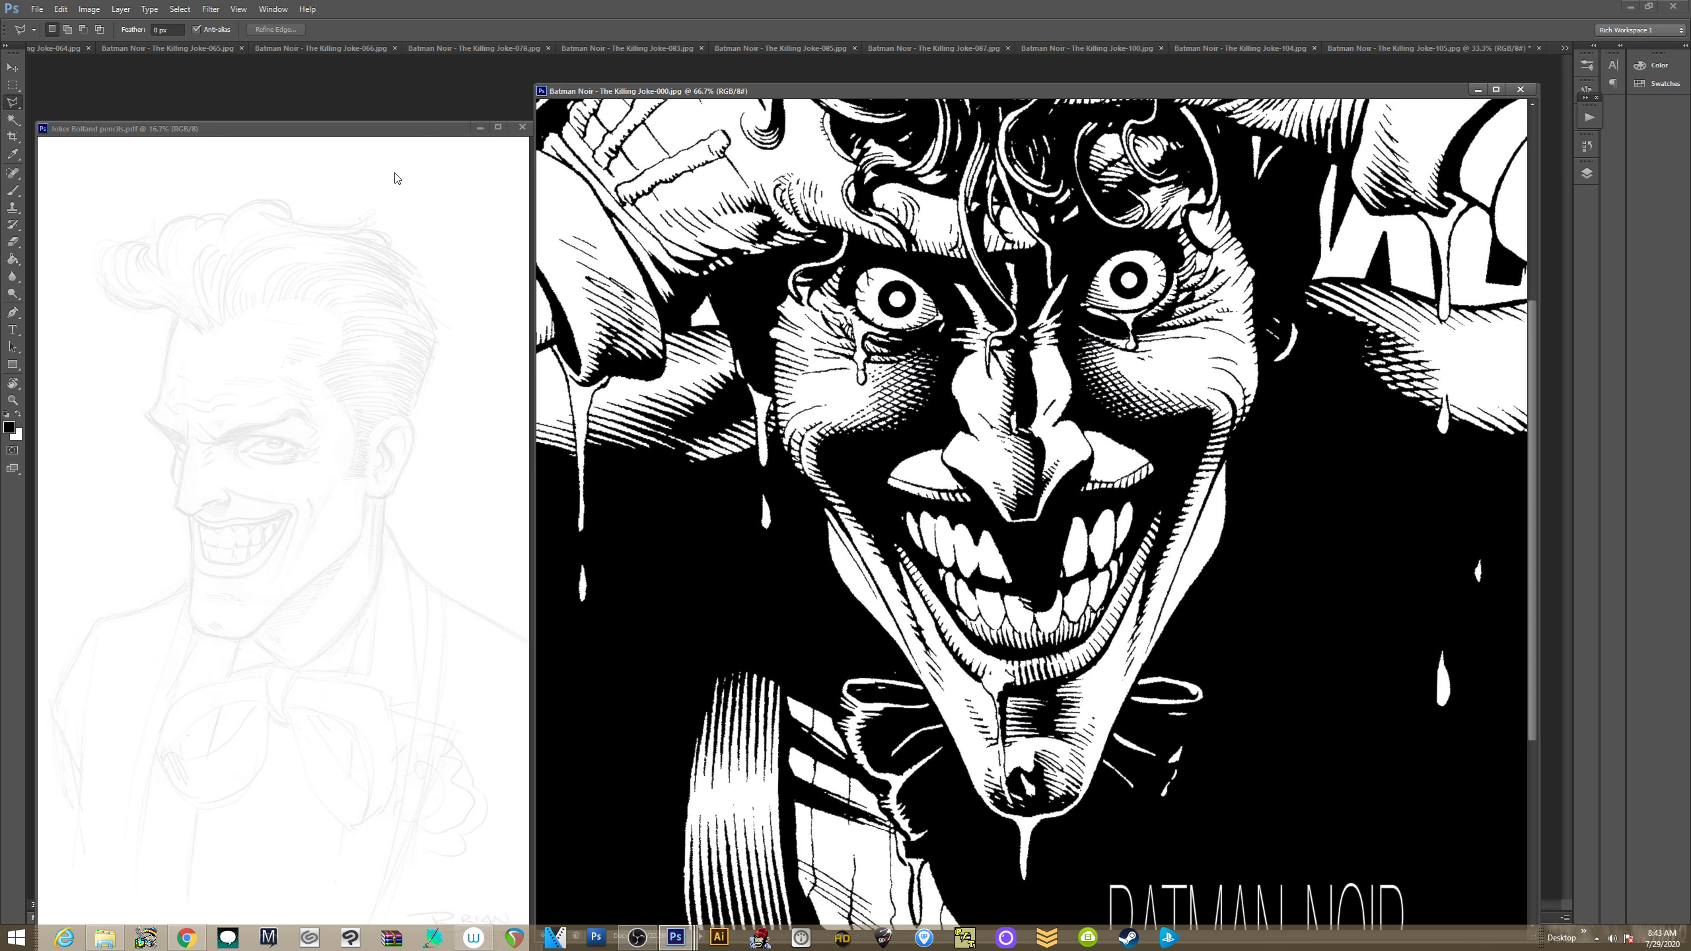
Move the Joker Bolland pencils.pdf window up beside the cover and examine the sketch's face, collar and flower at 25% zoom
drag(381, 133, 452, 73)
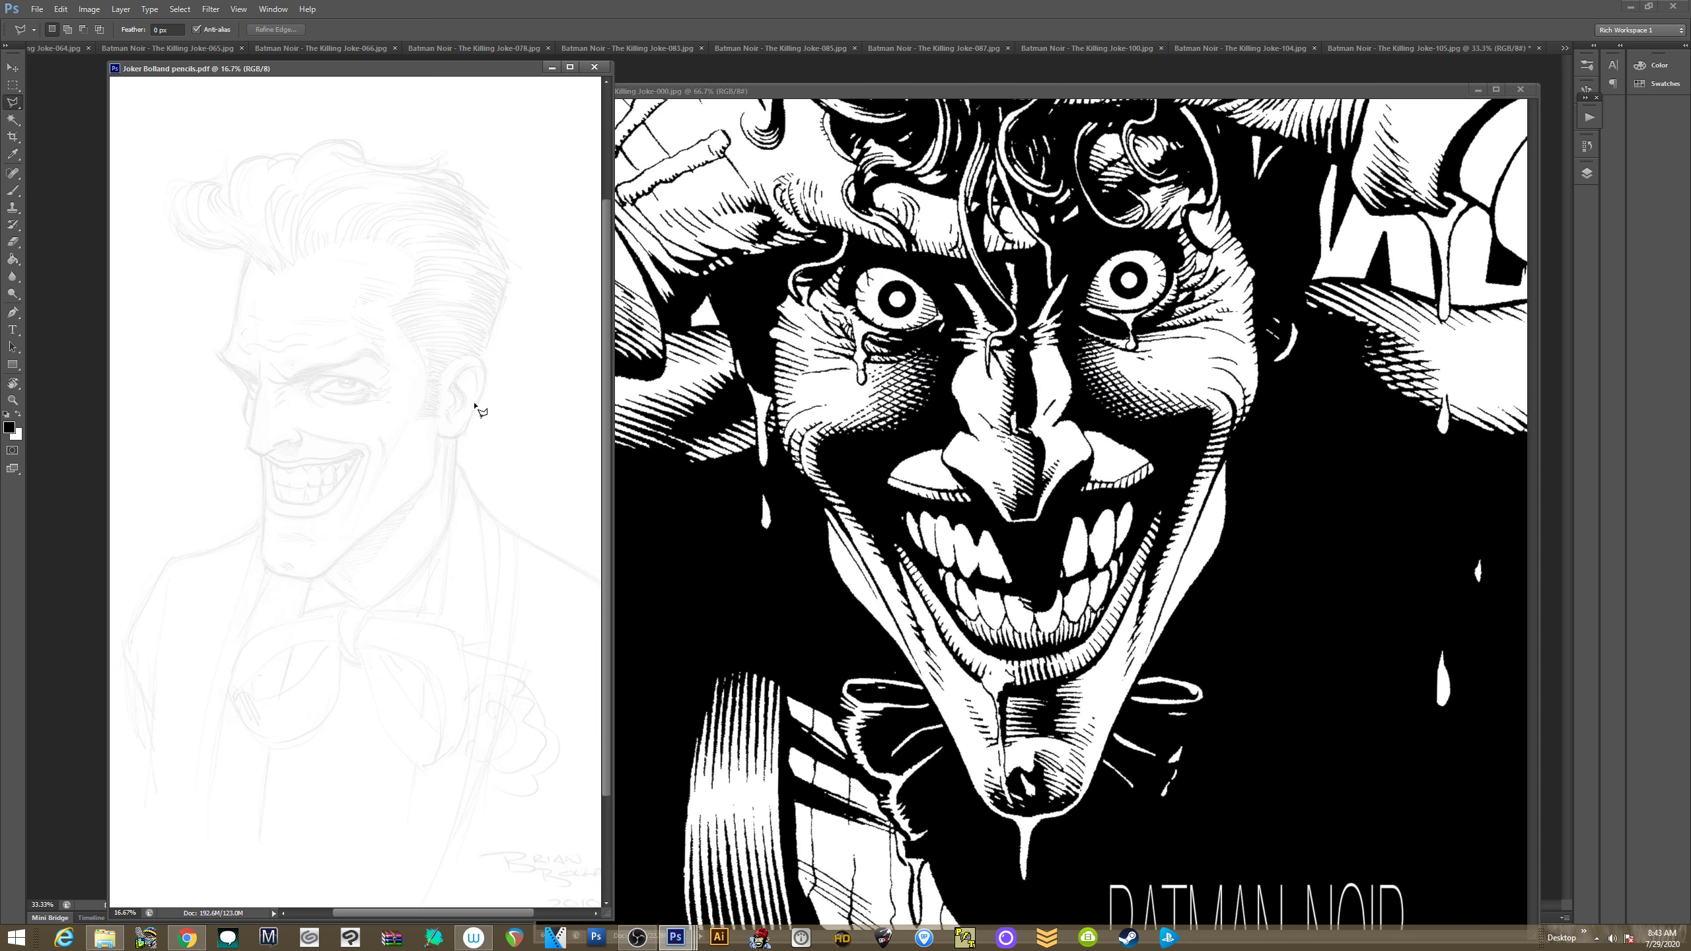
key(ctrl+plus)
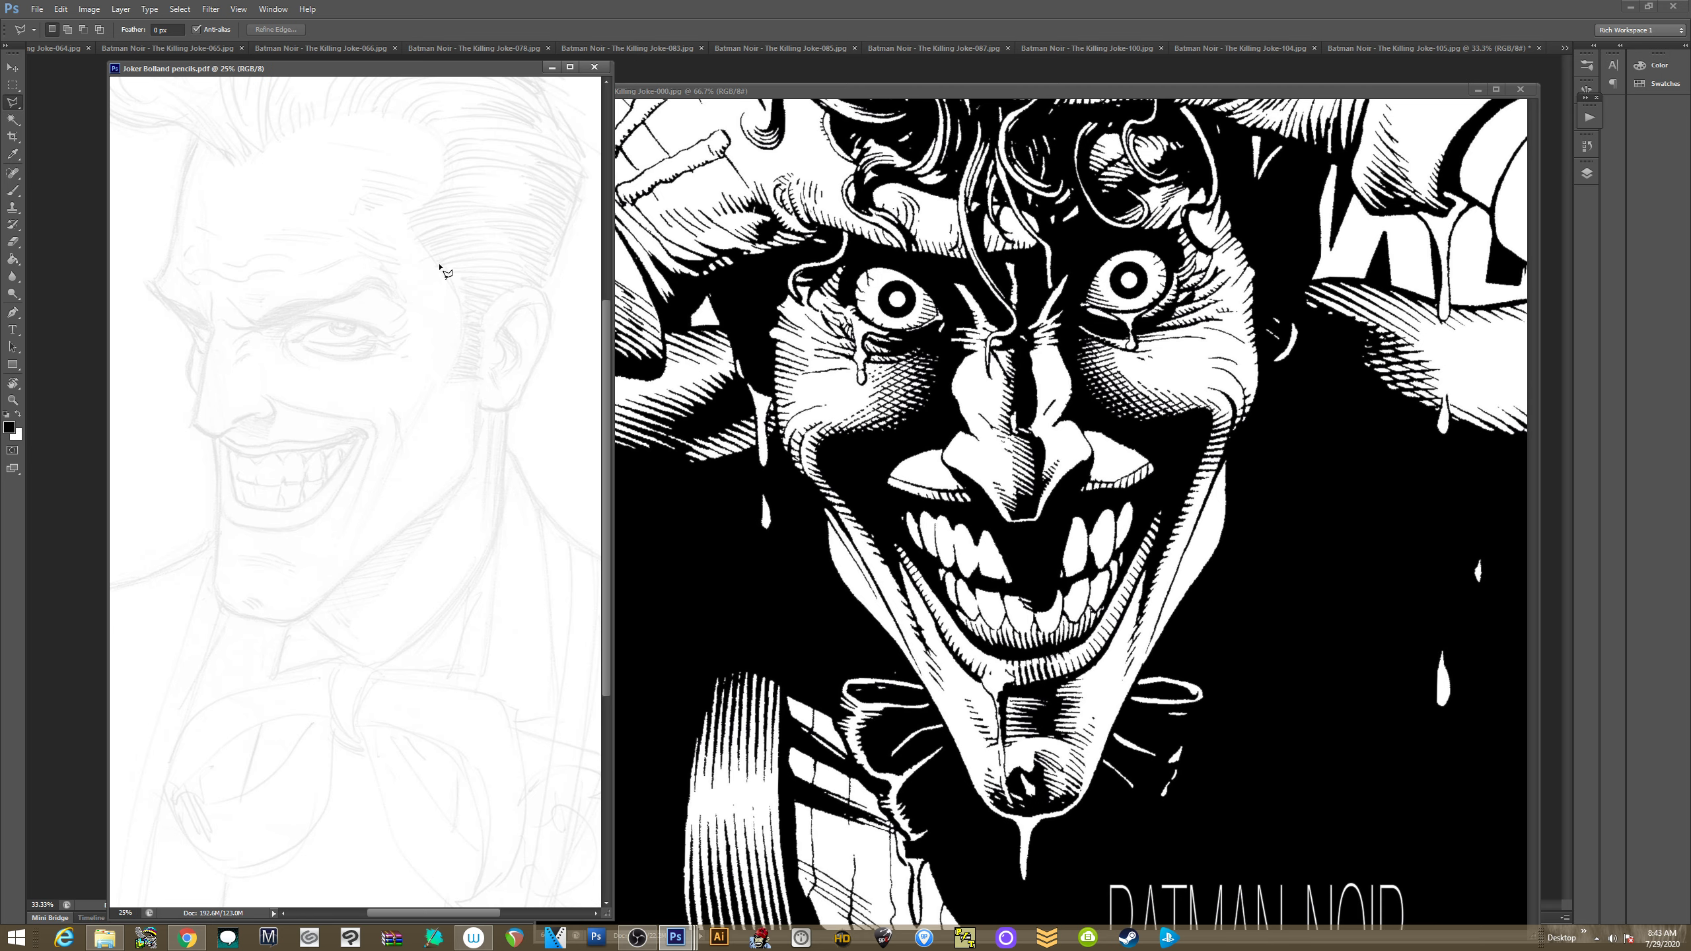
mouse_move(436, 679)
mouse_down()
mouse_move(433, 459)
mouse_move(457, 484)
mouse_move(435, 471)
mouse_up()
scroll(440, 476, up, 5)
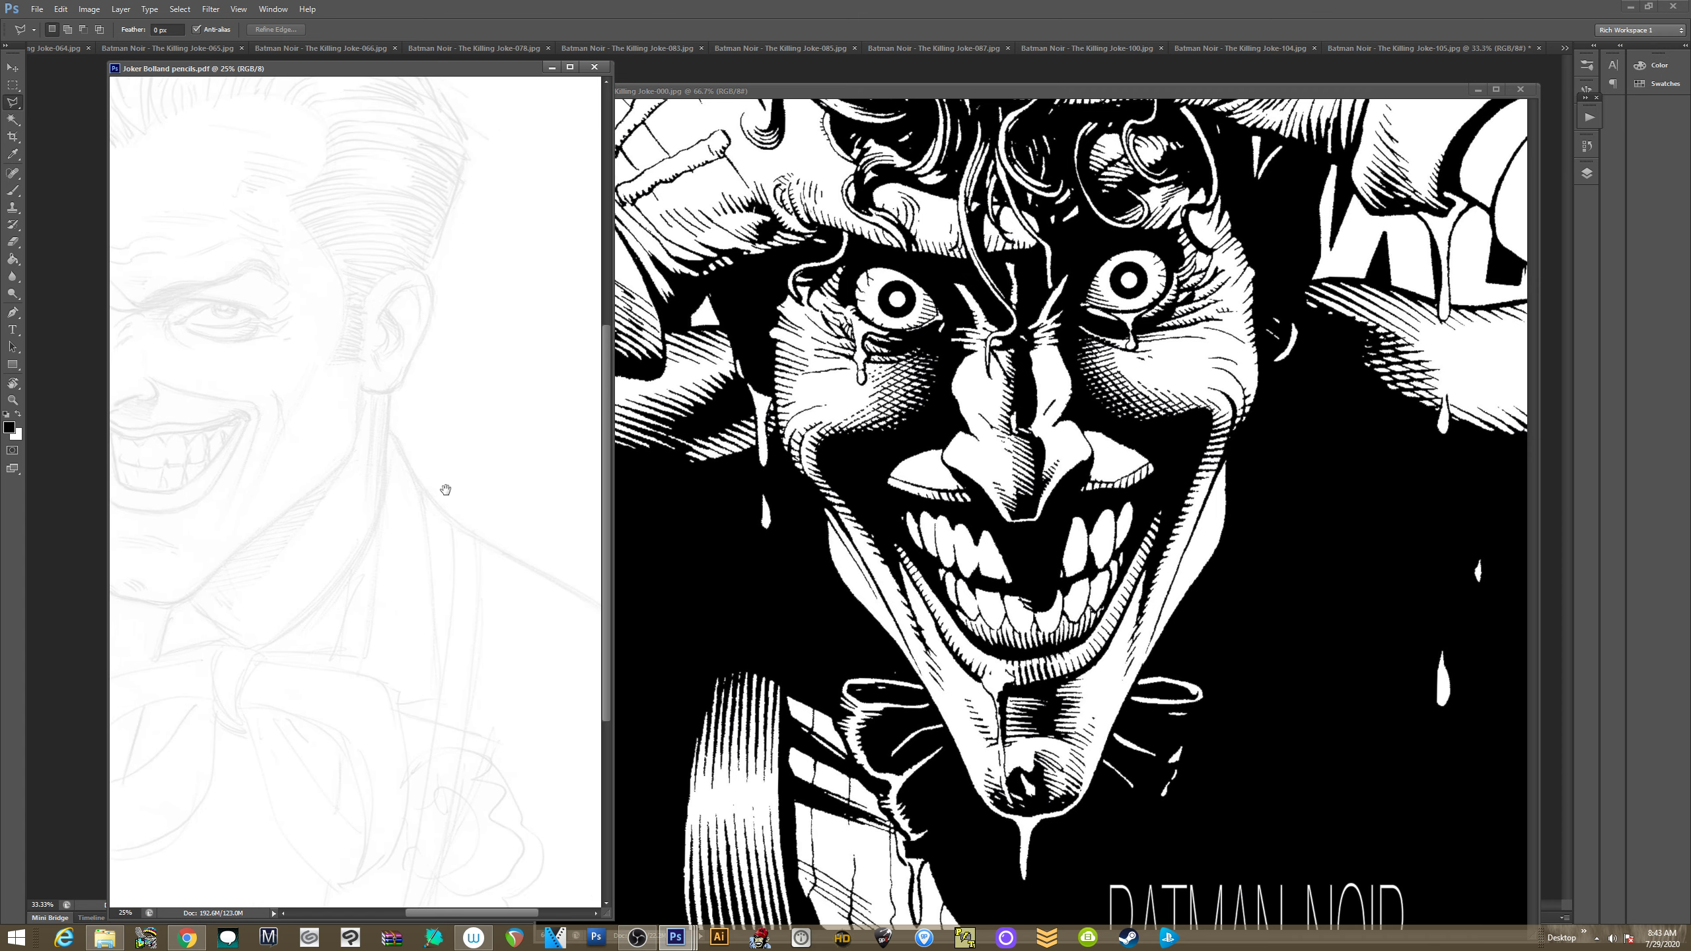
scroll(439, 480, left, 2)
scroll(459, 506, right, 2)
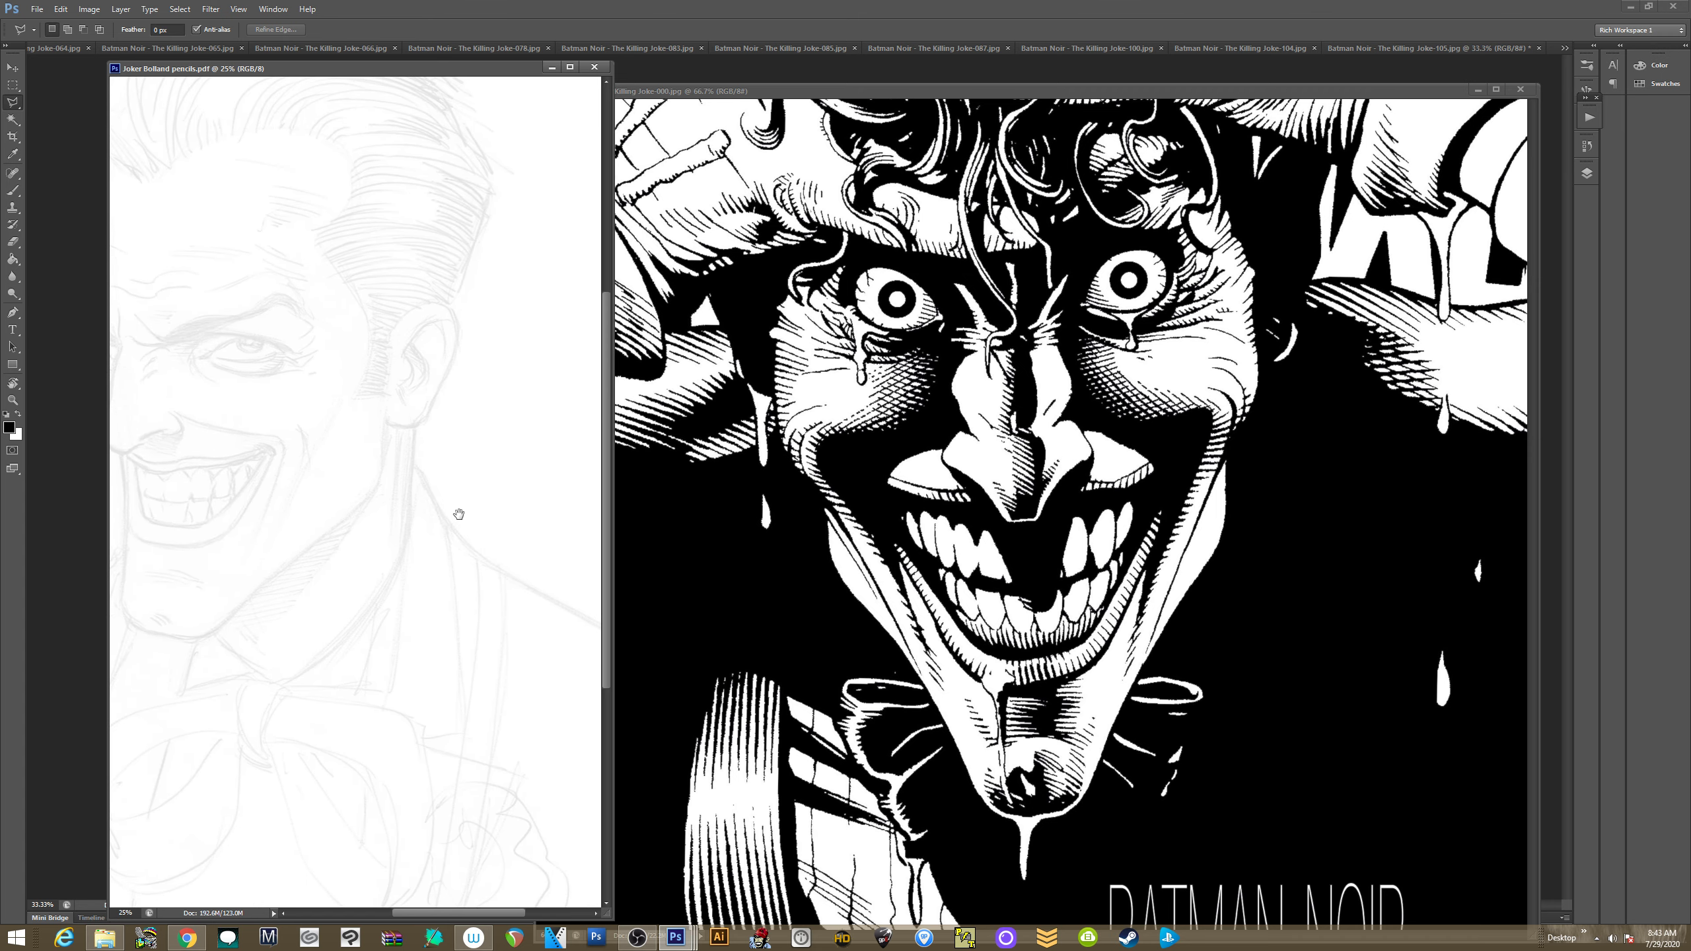
scroll(439, 480, down, 3)
mouse_move(456, 497)
mouse_down()
mouse_move(447, 476)
mouse_move(447, 494)
mouse_up()
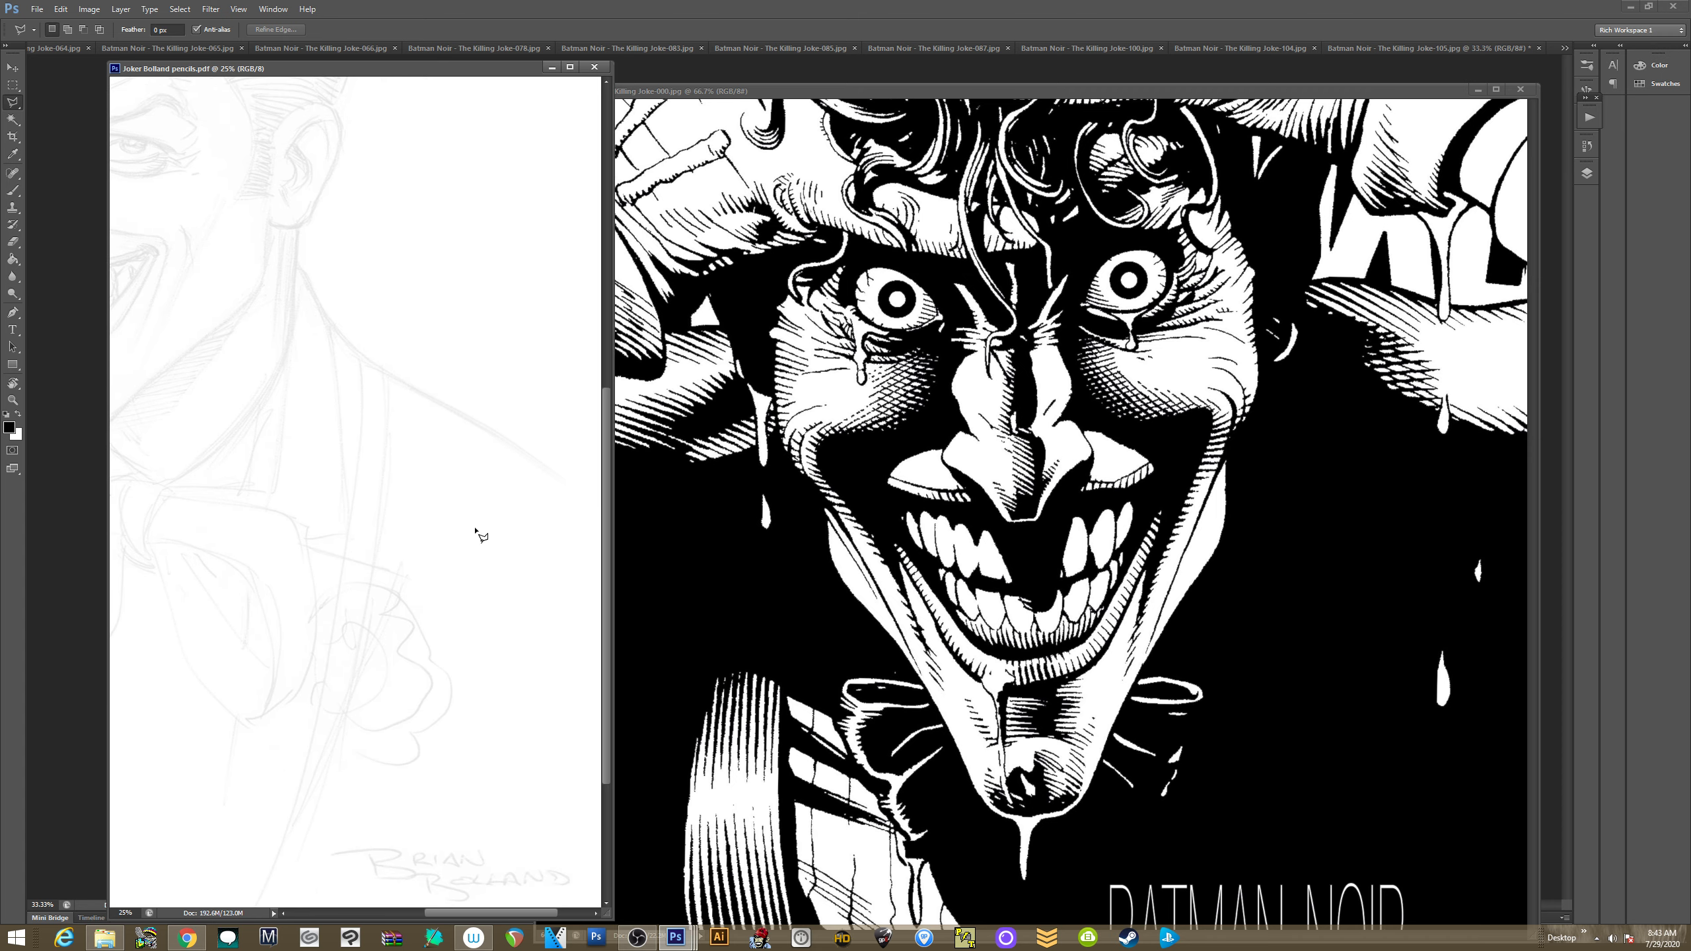
scroll(410, 480, up, 1)
scroll(410, 480, left, 1)
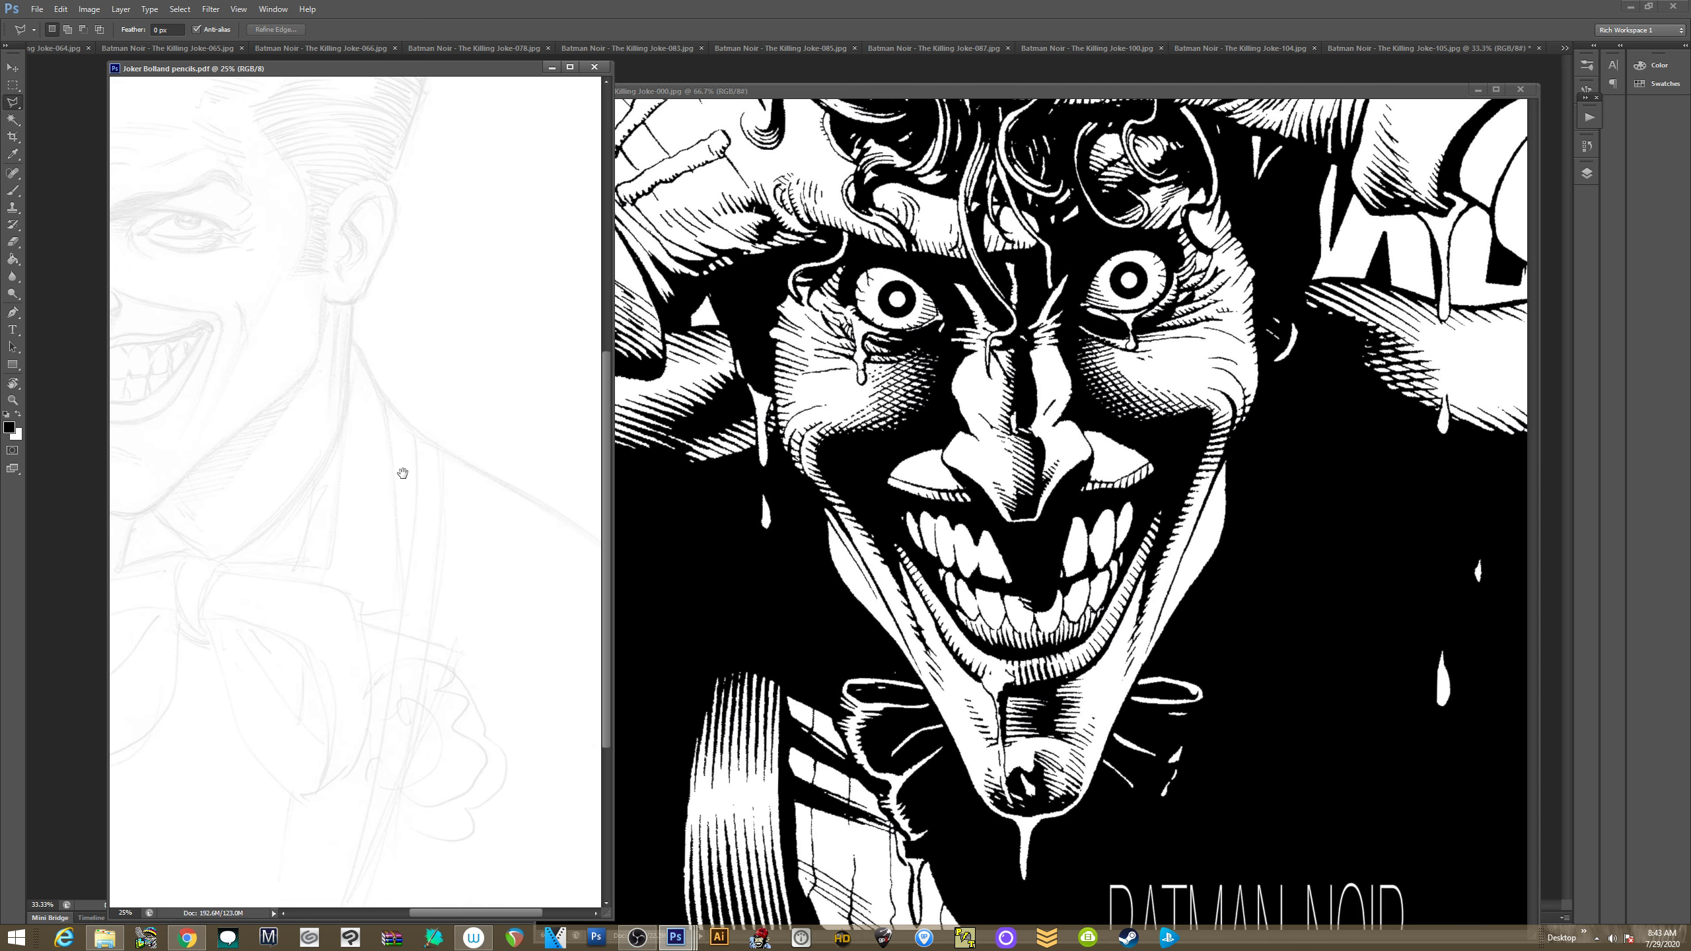
mouse_move(401, 472)
mouse_down()
mouse_move(385, 411)
mouse_move(415, 461)
mouse_move(371, 446)
mouse_up()
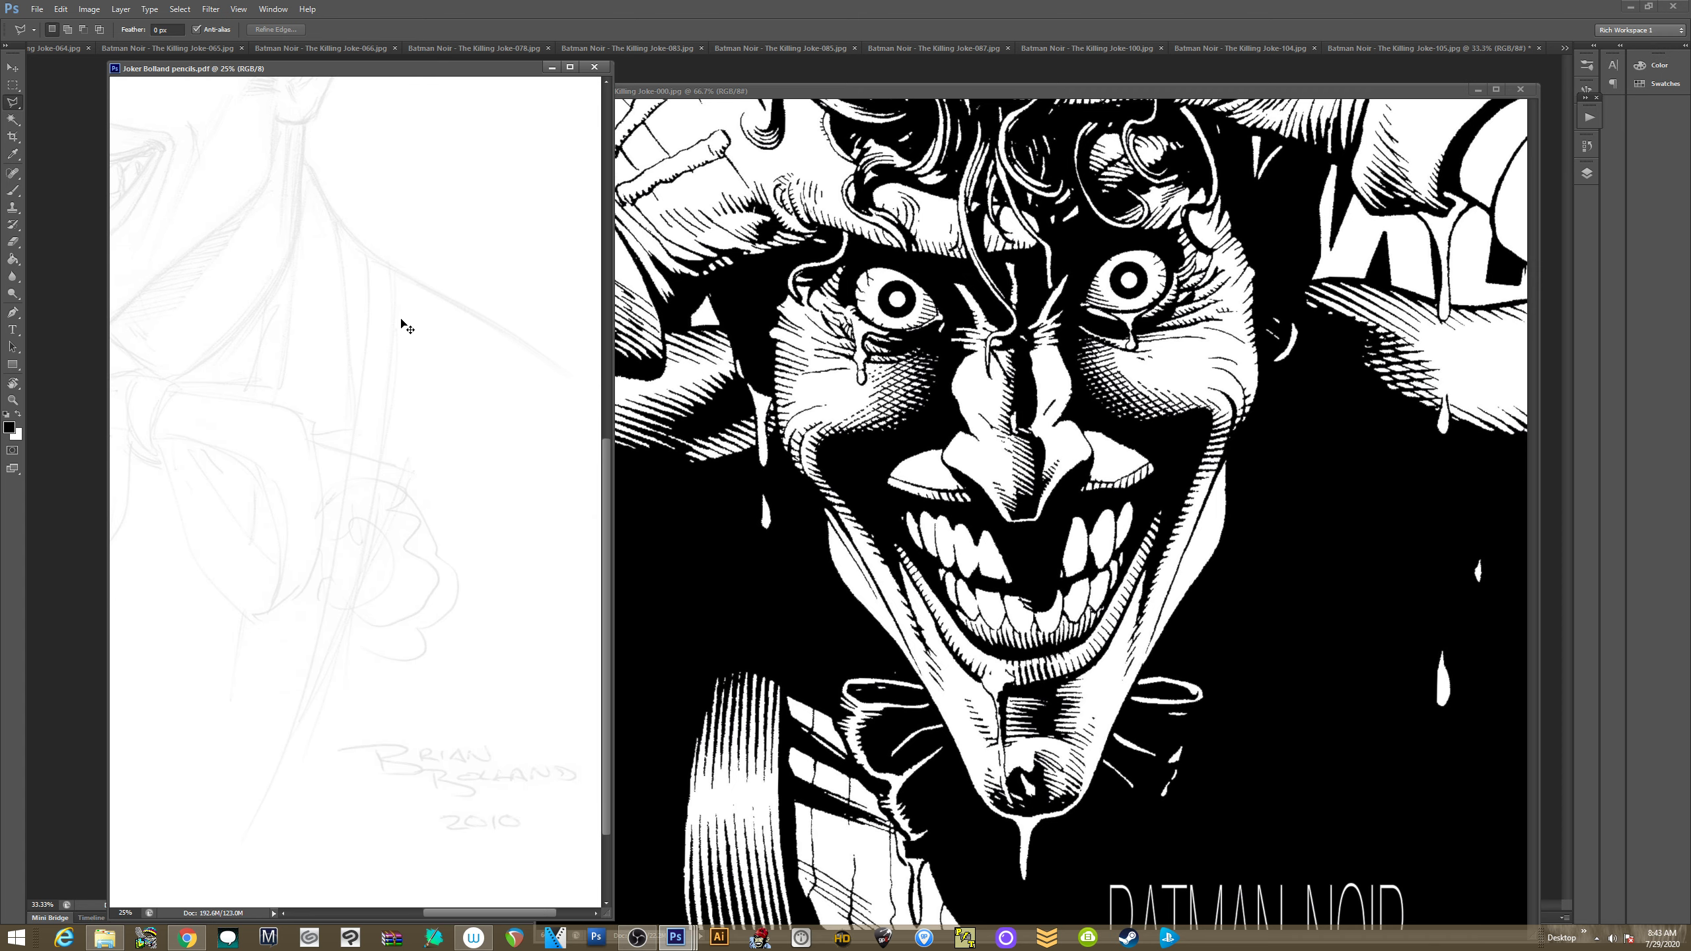
Return the pencil sketch to 16.7% zoom and frame the whole figure from hair to bow tie
key(ctrl+minus)
mouse_move(410, 444)
mouse_down()
mouse_move(562, 533)
mouse_move(475, 490)
mouse_up()
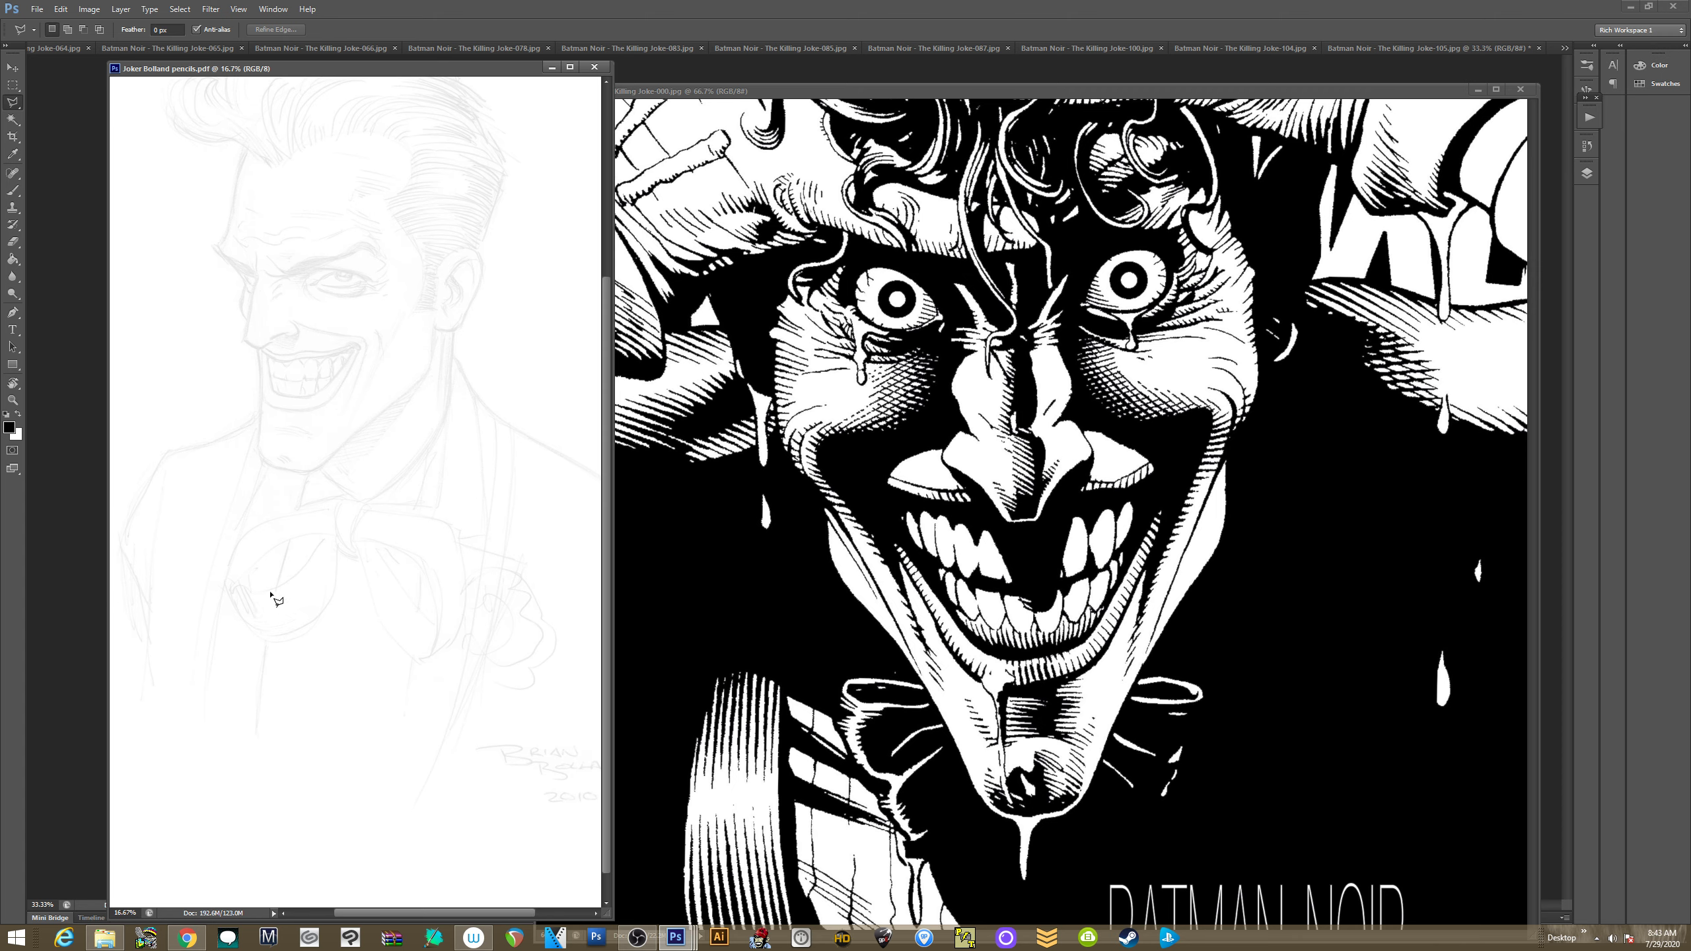
drag(360, 581, 364, 614)
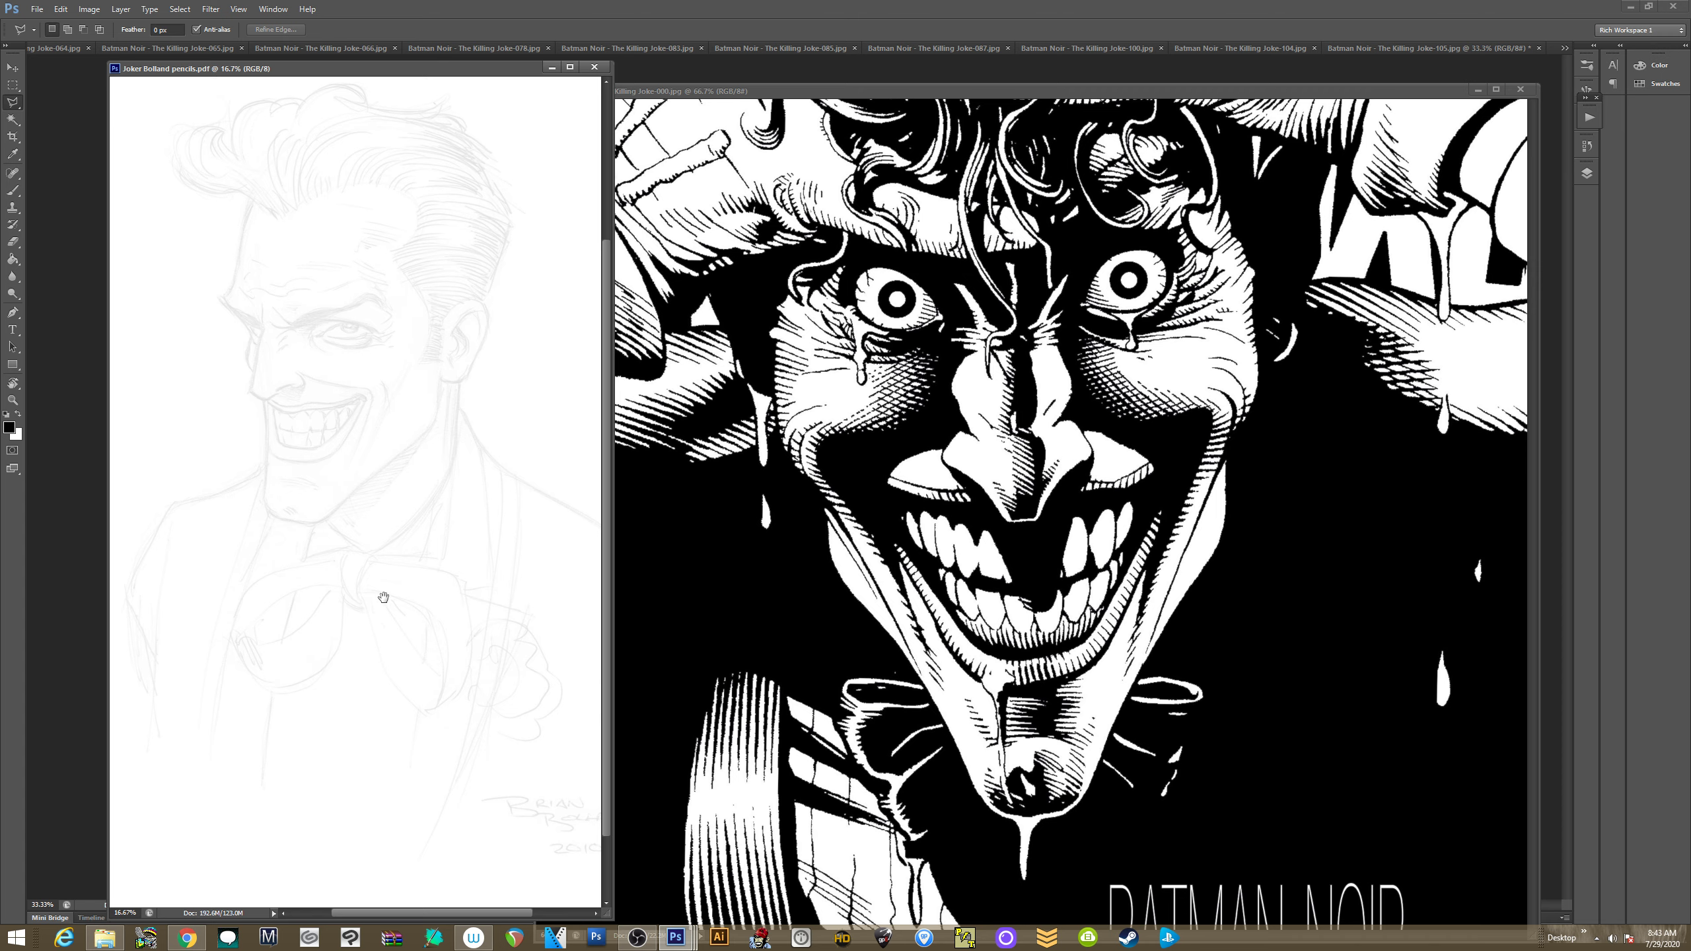
mouse_move(384, 597)
mouse_down()
mouse_move(339, 623)
mouse_move(406, 601)
mouse_move(432, 566)
mouse_move(441, 453)
mouse_up()
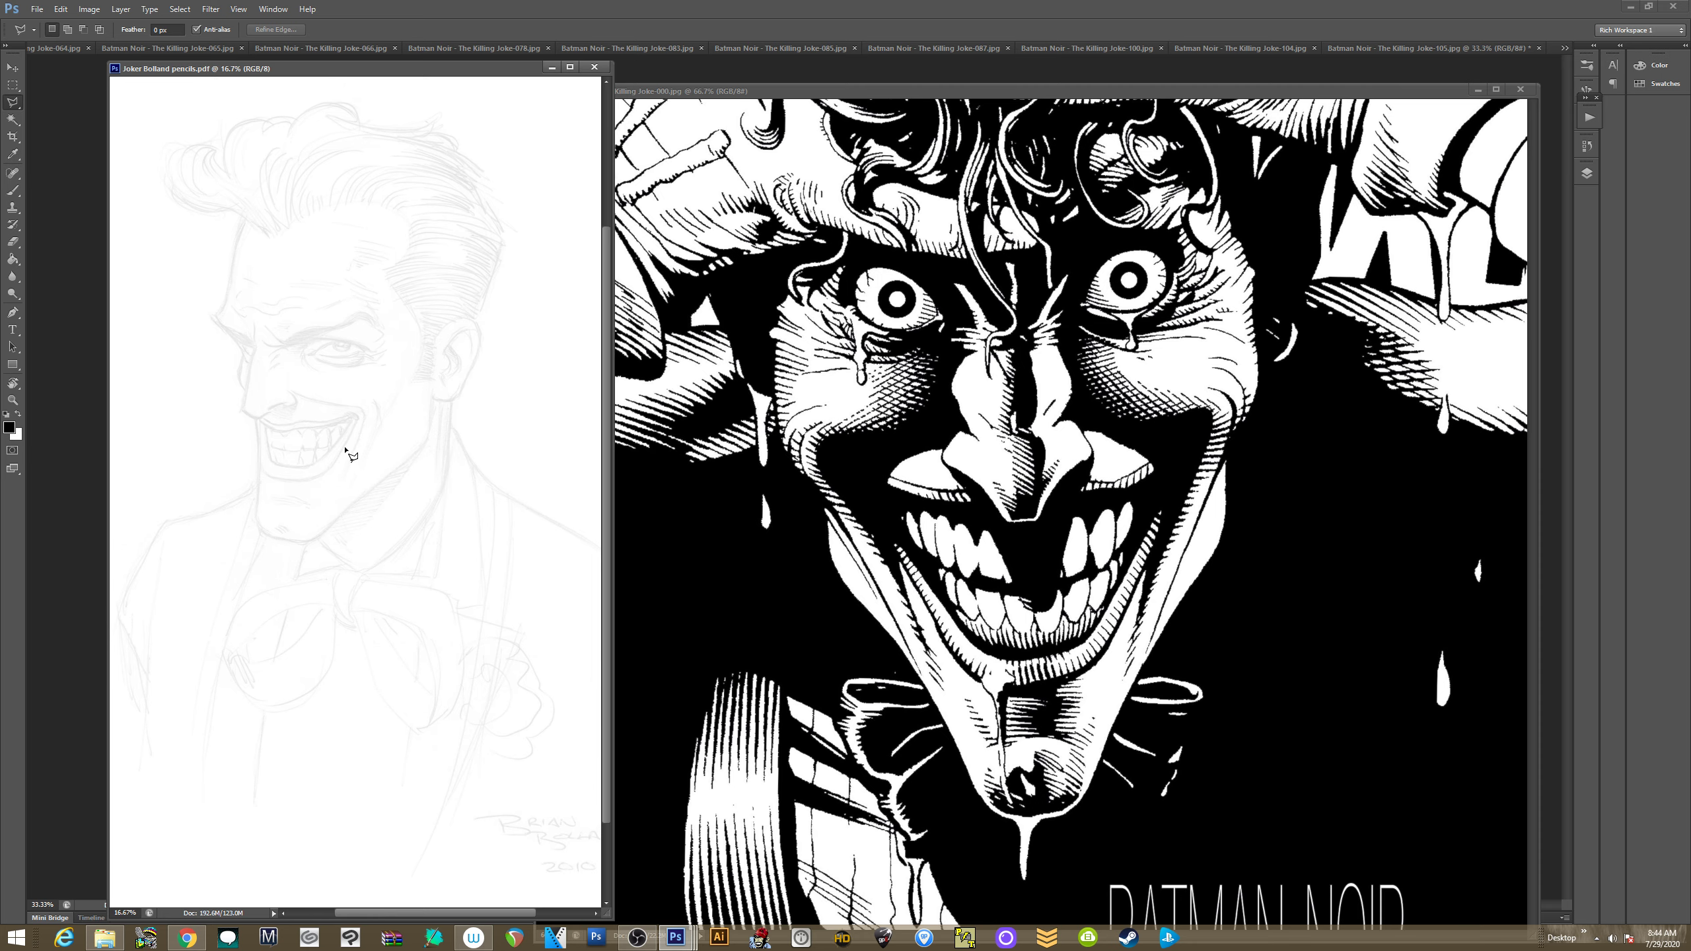
Darken the faint pencil lines of the Joker sketch with Levels by shifting the midtone input strongly toward the highlights
key(ctrl+plus)
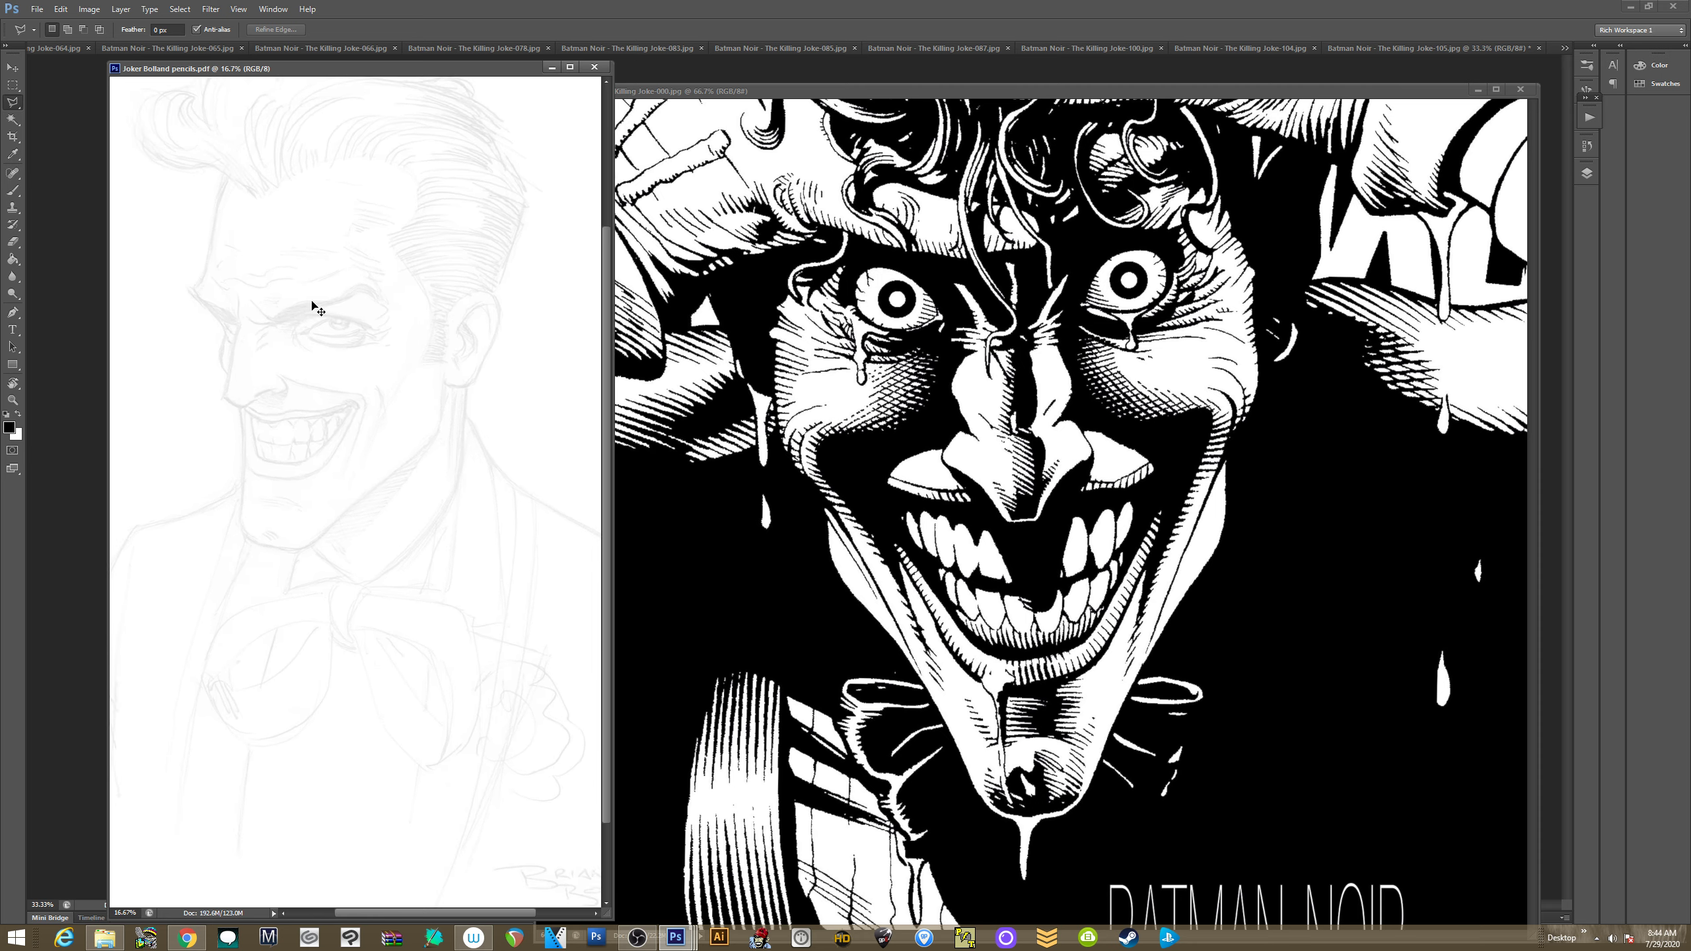
key(ctrl+plus)
key(ctrl+plus)
key(ctrl+plus)
key(ctrl+l)
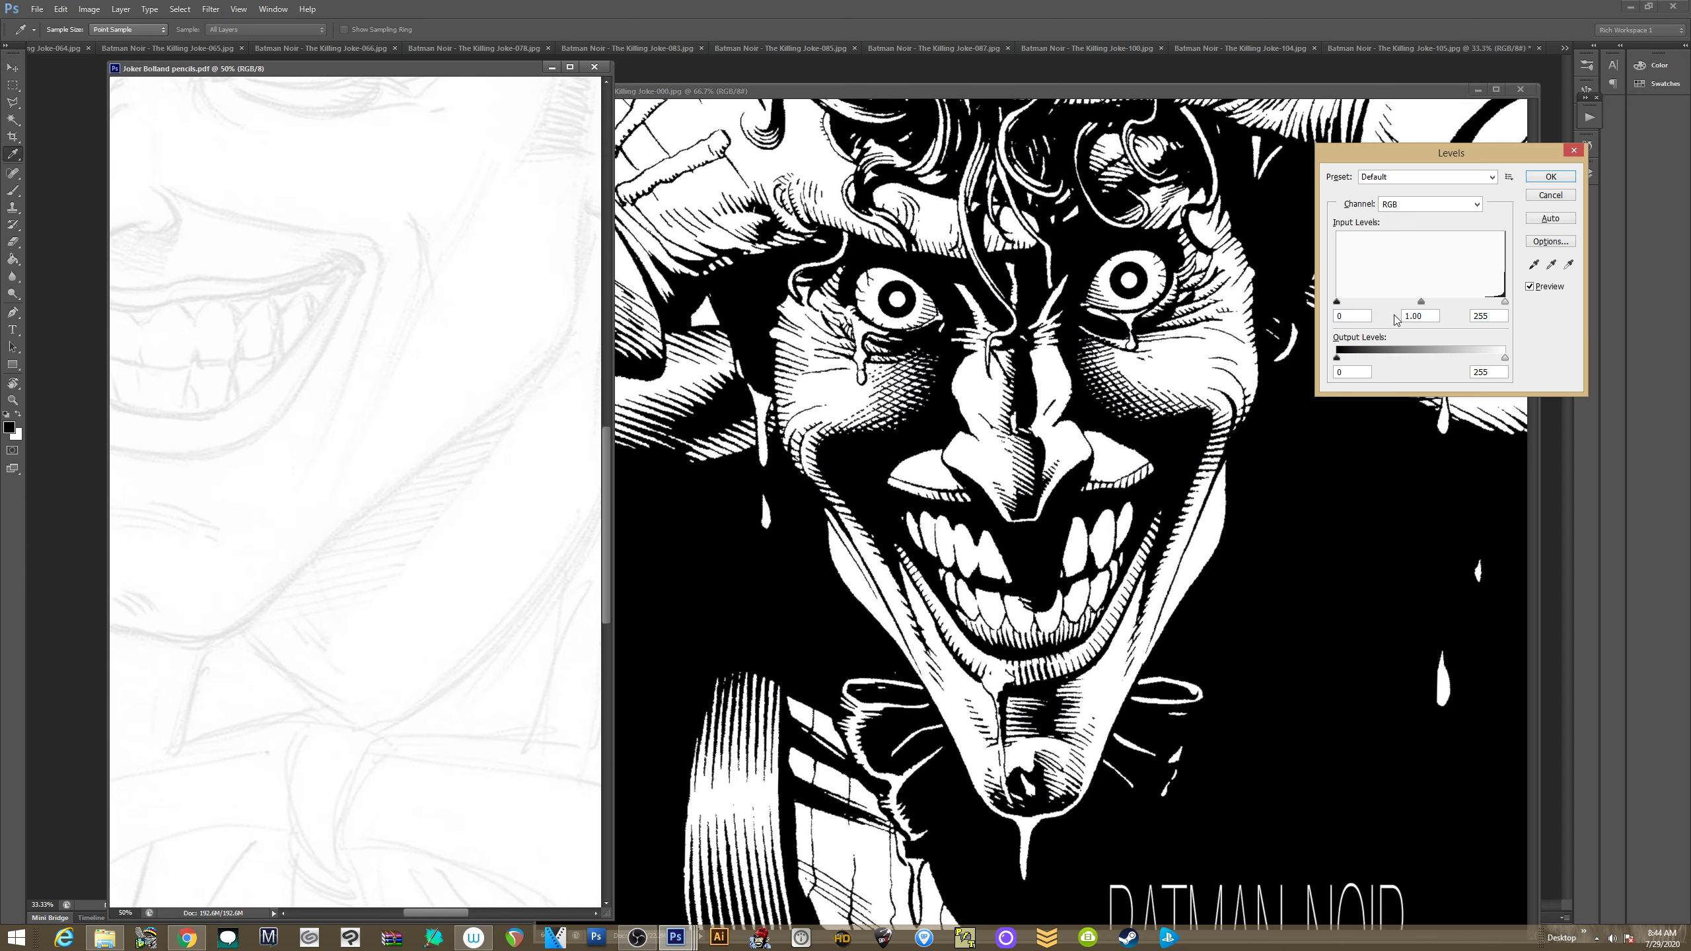
drag(1423, 305, 1489, 302)
click(1551, 177)
key(l)
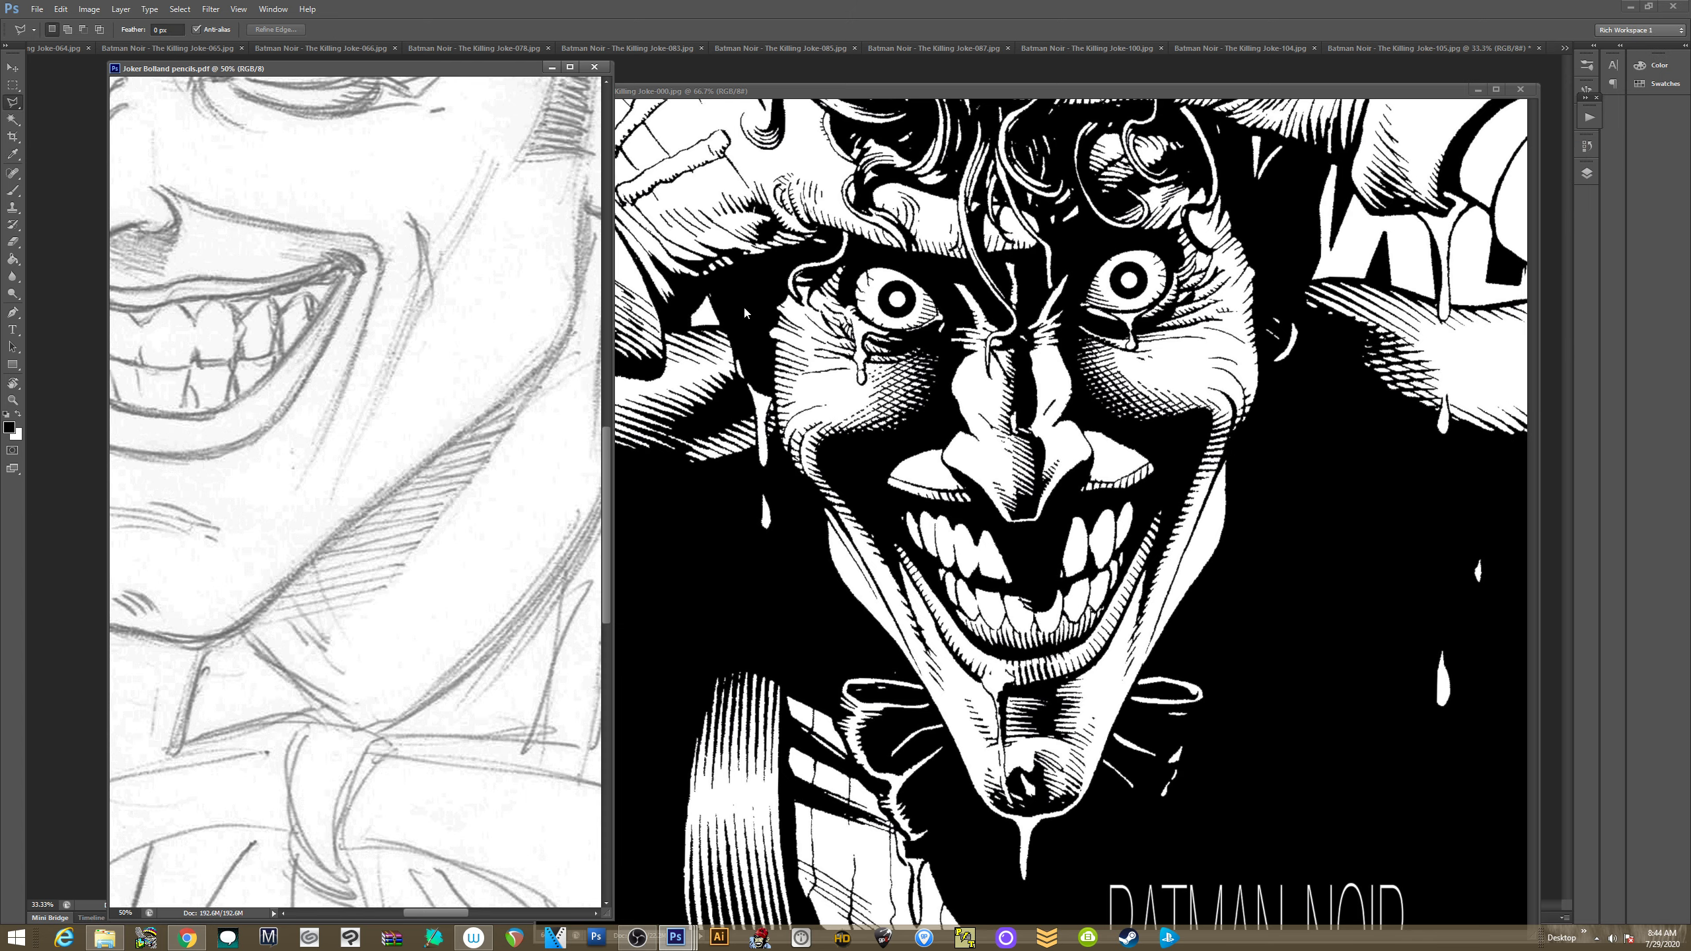
Inspect the darkened pencil lines of the Joker's face at 50% zoom and return to 16.7%
drag(372, 127, 419, 364)
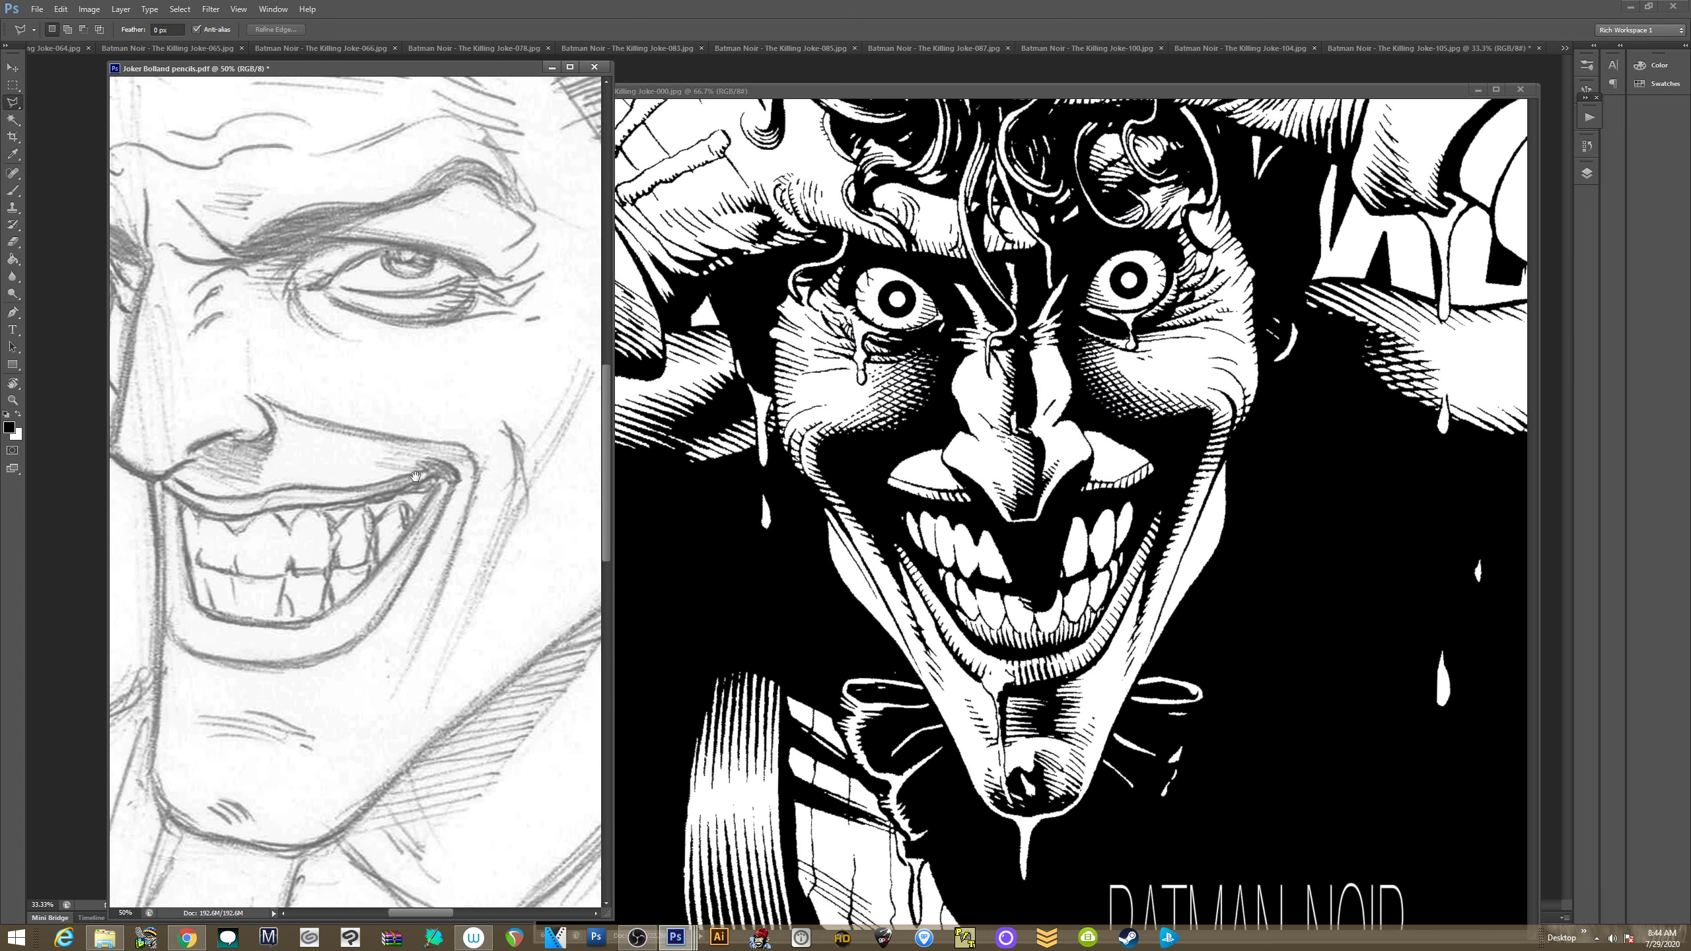
key(ctrl+minus)
key(ctrl+minus)
key(ctrl+minus)
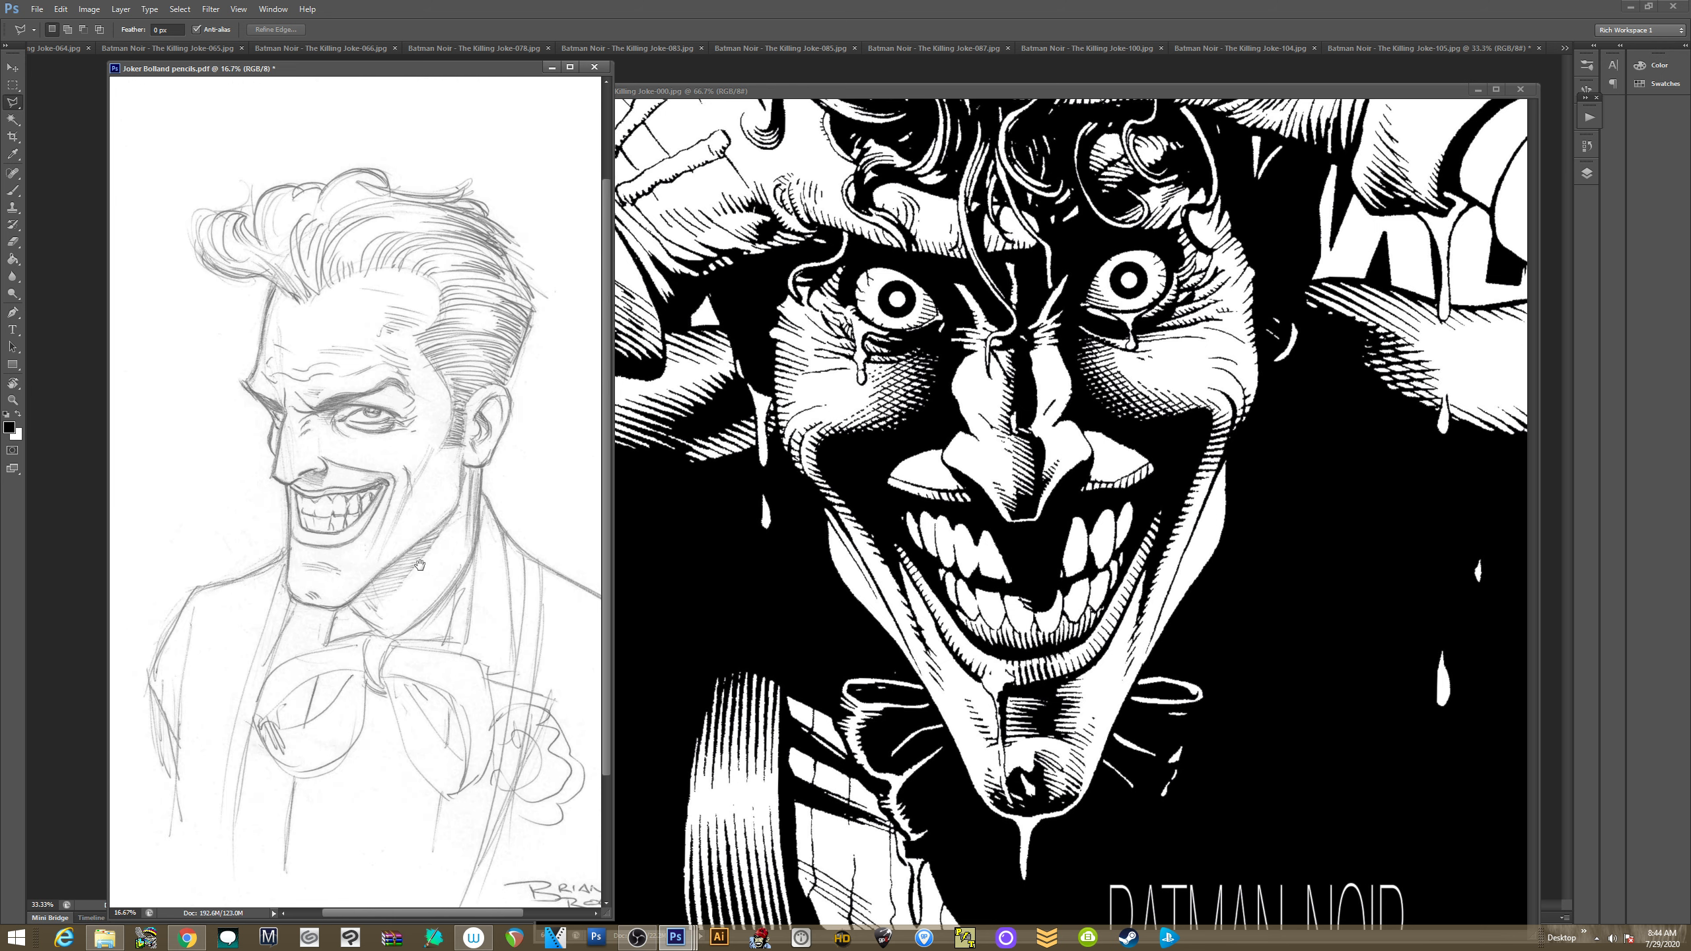
Examine the darkened sketch at 16.7% zoom, from the hair and face down to the bow tie and signature
mouse_move(419, 565)
mouse_down()
mouse_move(401, 514)
mouse_move(433, 512)
mouse_up()
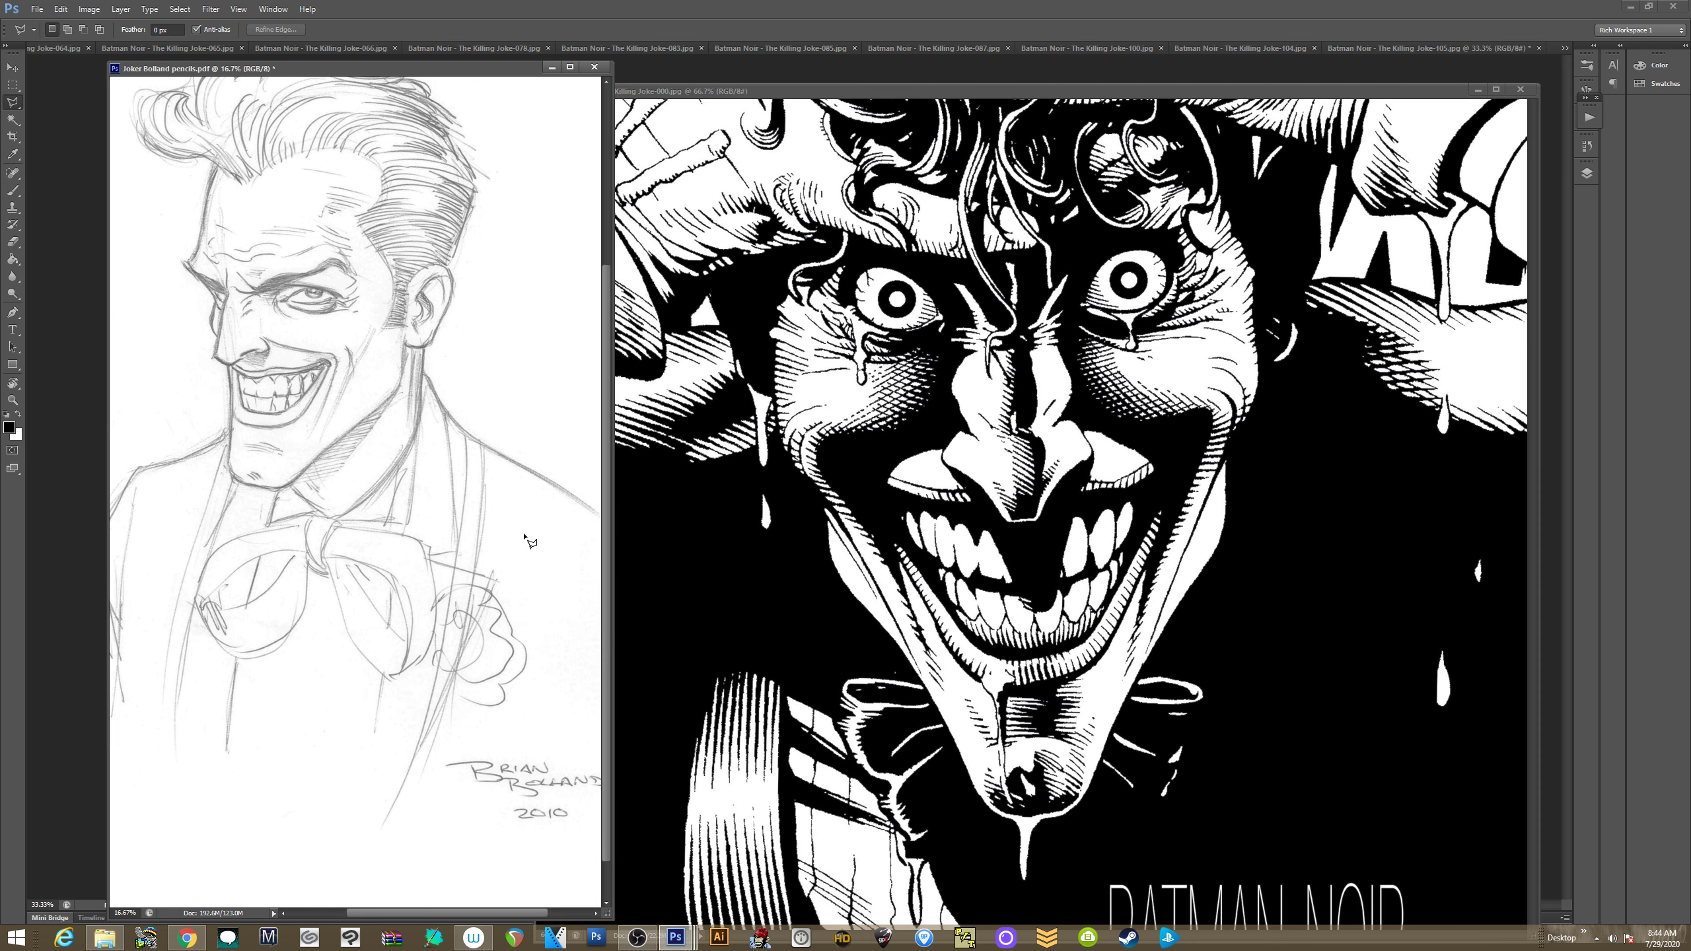
drag(524, 638, 511, 591)
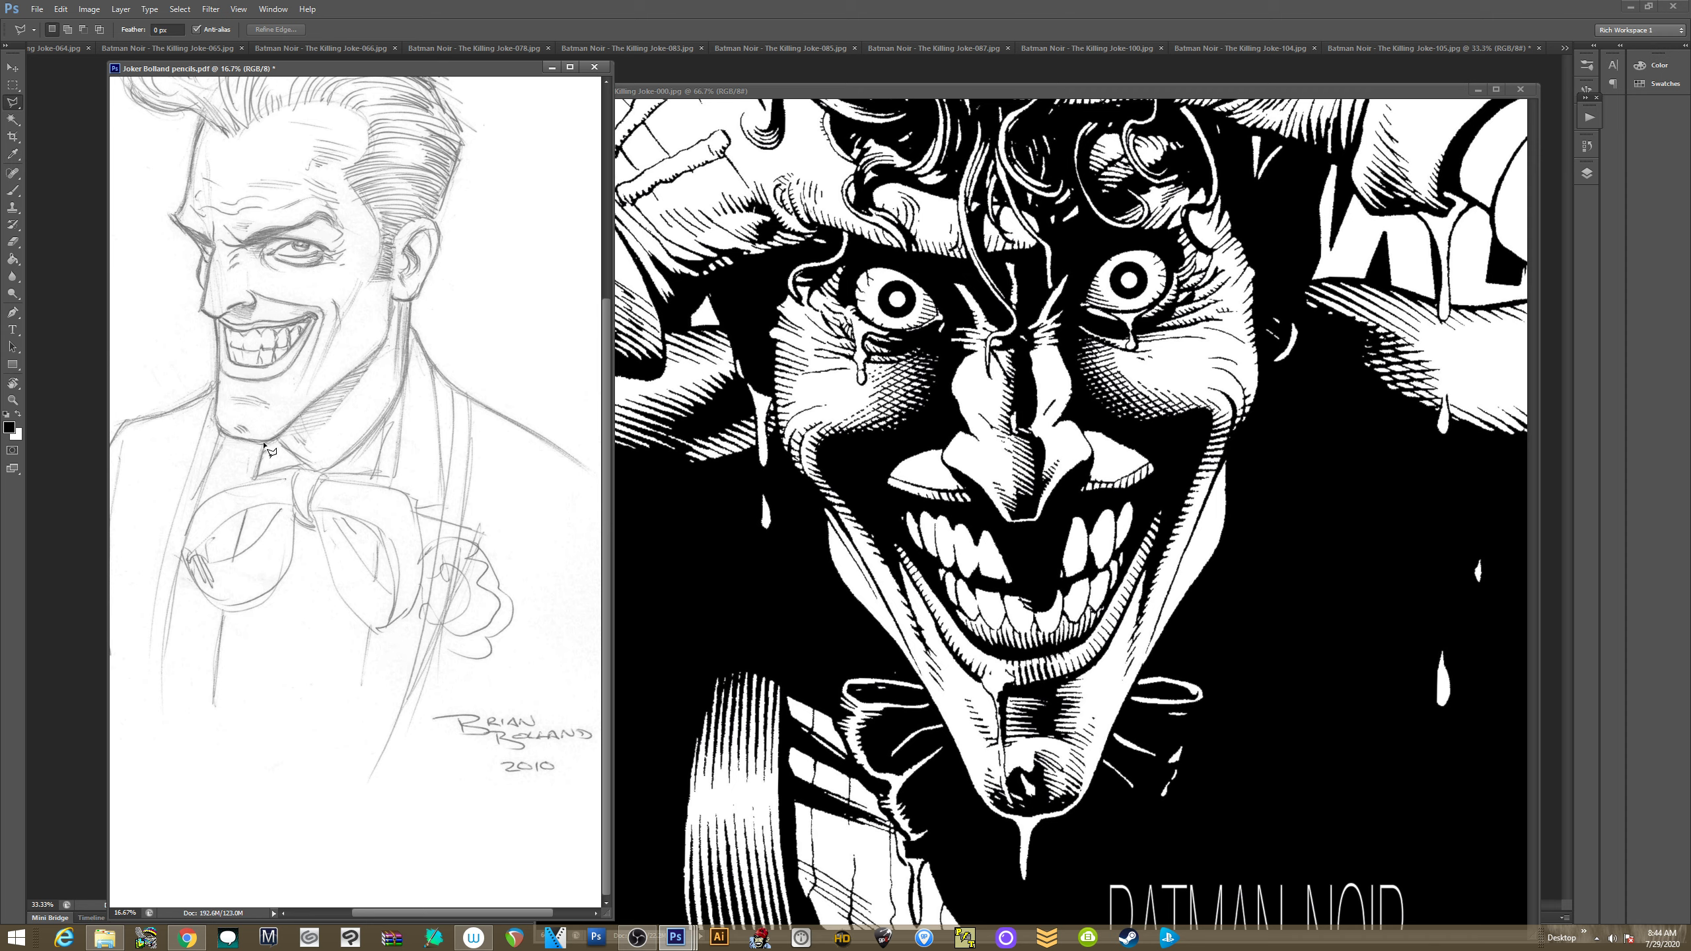
mouse_move(305, 318)
mouse_down()
mouse_move(327, 441)
mouse_move(309, 511)
mouse_move(330, 372)
mouse_move(314, 471)
mouse_move(266, 378)
mouse_up()
mouse_move(339, 514)
mouse_down()
mouse_move(308, 491)
mouse_move(329, 416)
mouse_move(346, 433)
mouse_move(328, 500)
mouse_move(343, 414)
mouse_up()
mouse_move(348, 493)
mouse_down()
mouse_move(333, 422)
mouse_move(335, 490)
mouse_move(317, 428)
mouse_move(327, 483)
mouse_move(331, 461)
mouse_up()
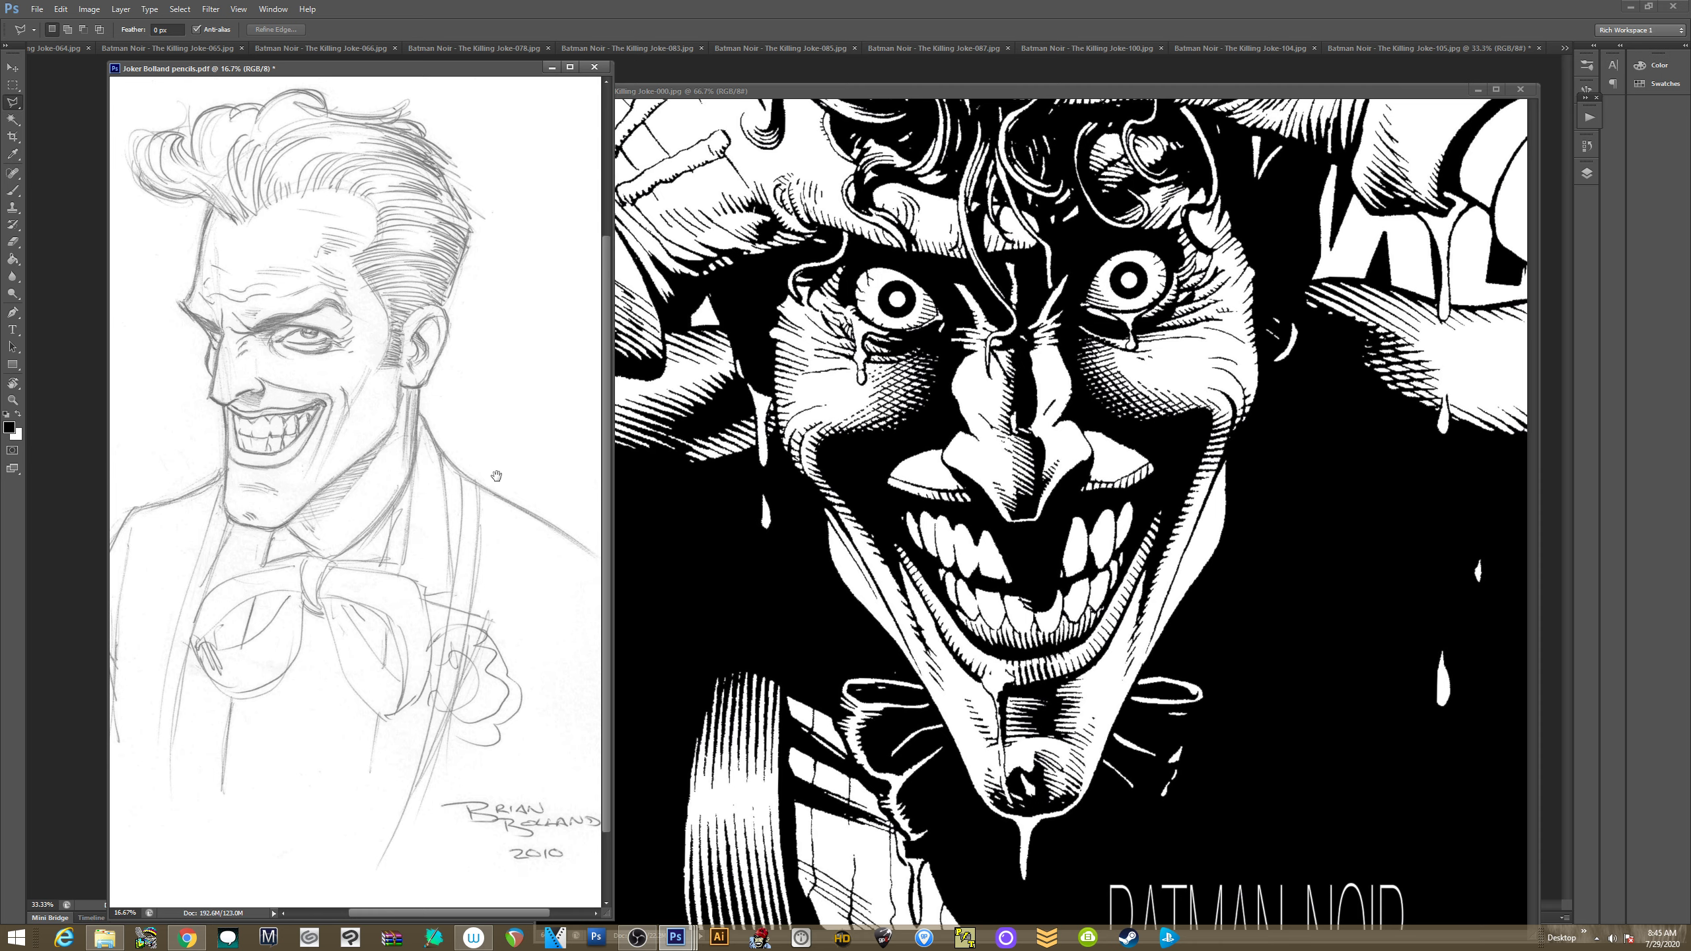
drag(496, 475, 488, 459)
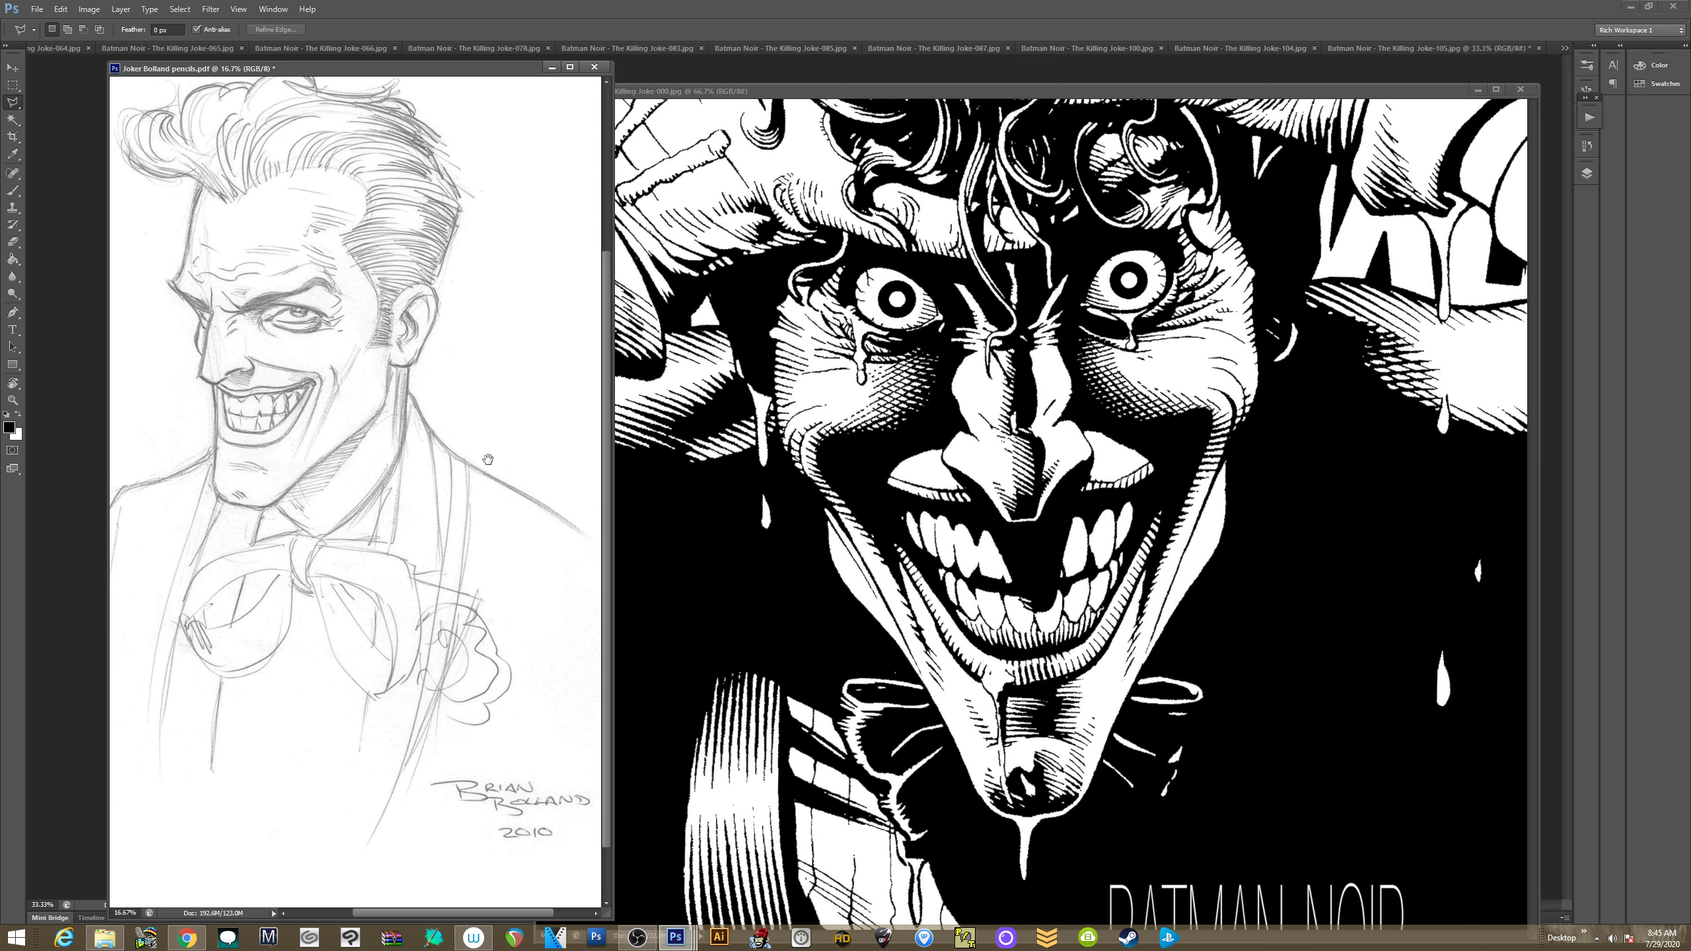
mouse_move(431, 397)
mouse_down()
mouse_move(471, 476)
mouse_move(458, 424)
mouse_up()
Switch to the Killing Joke cover and view the Joker's eyes and nose bridge at 200% zoom
click(938, 464)
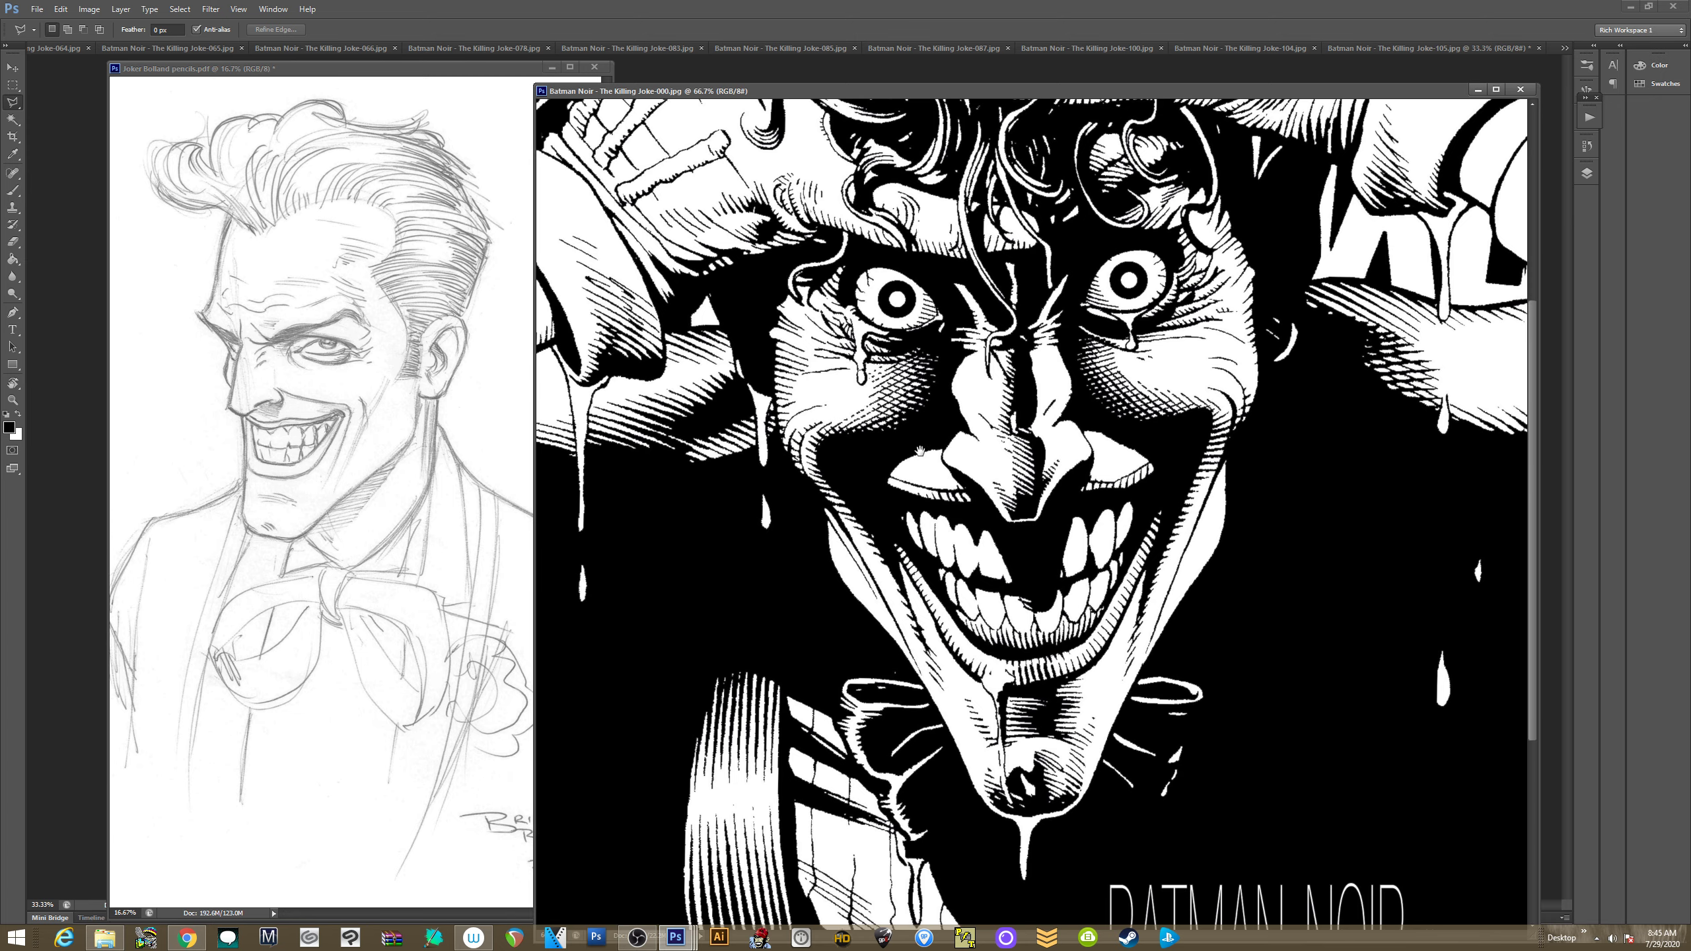
scroll(932, 469, up, 6)
mouse_move(897, 510)
mouse_down()
mouse_move(896, 525)
mouse_move(891, 482)
mouse_up()
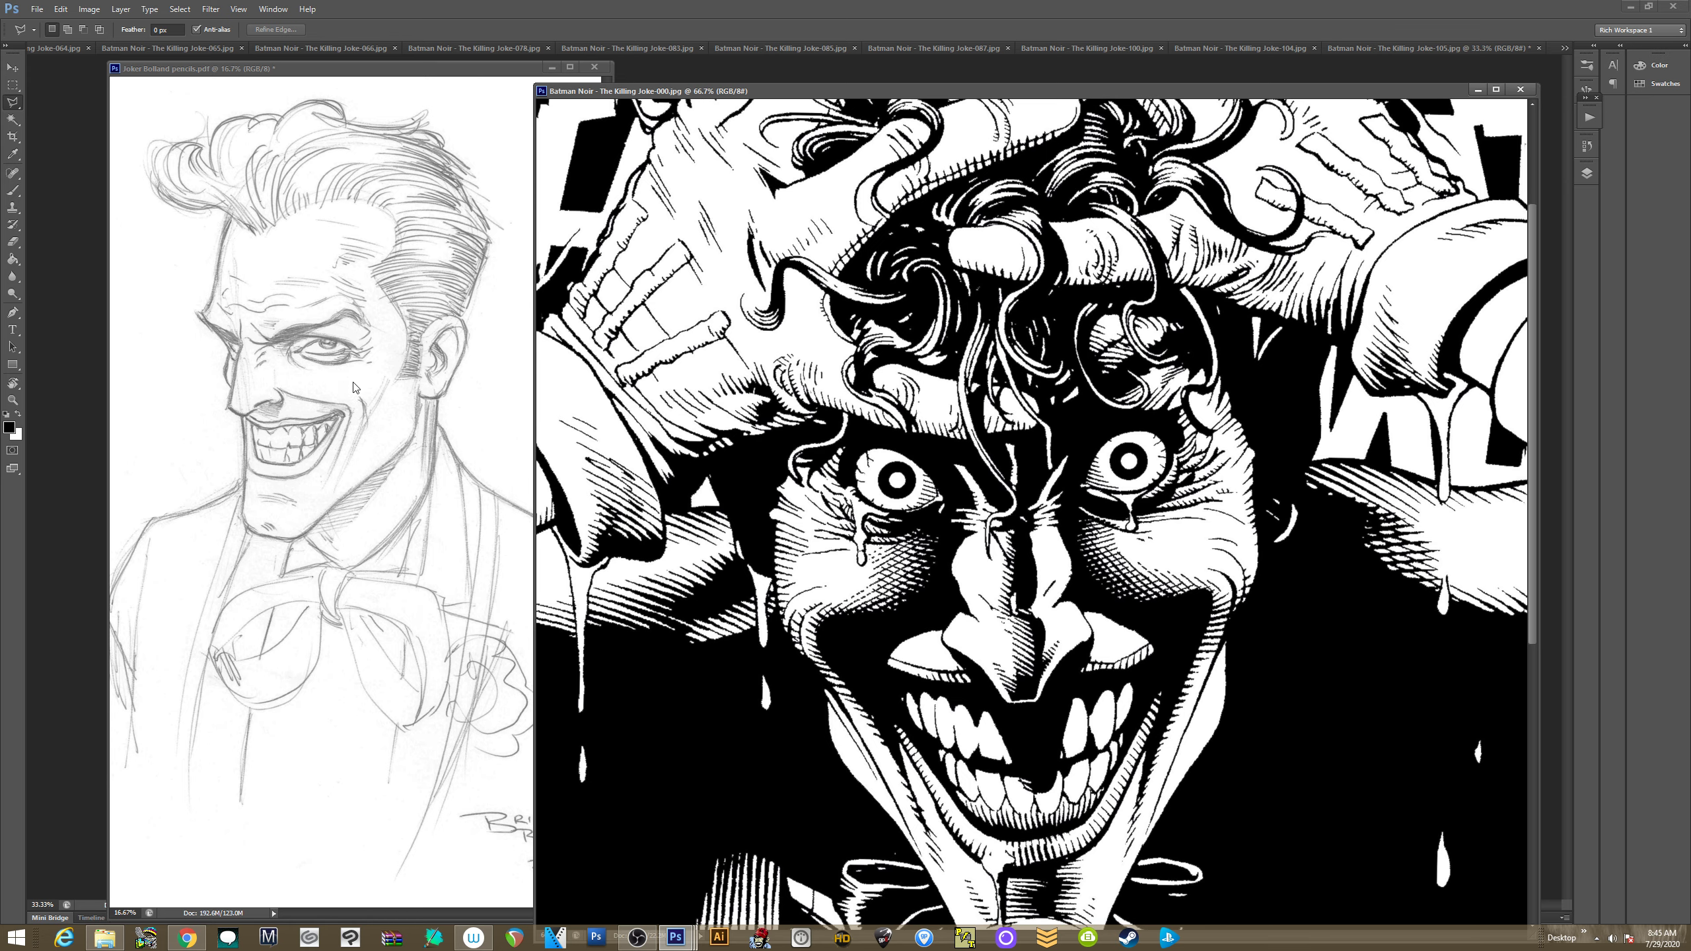
key(ctrl+plus)
key(ctrl+plus)
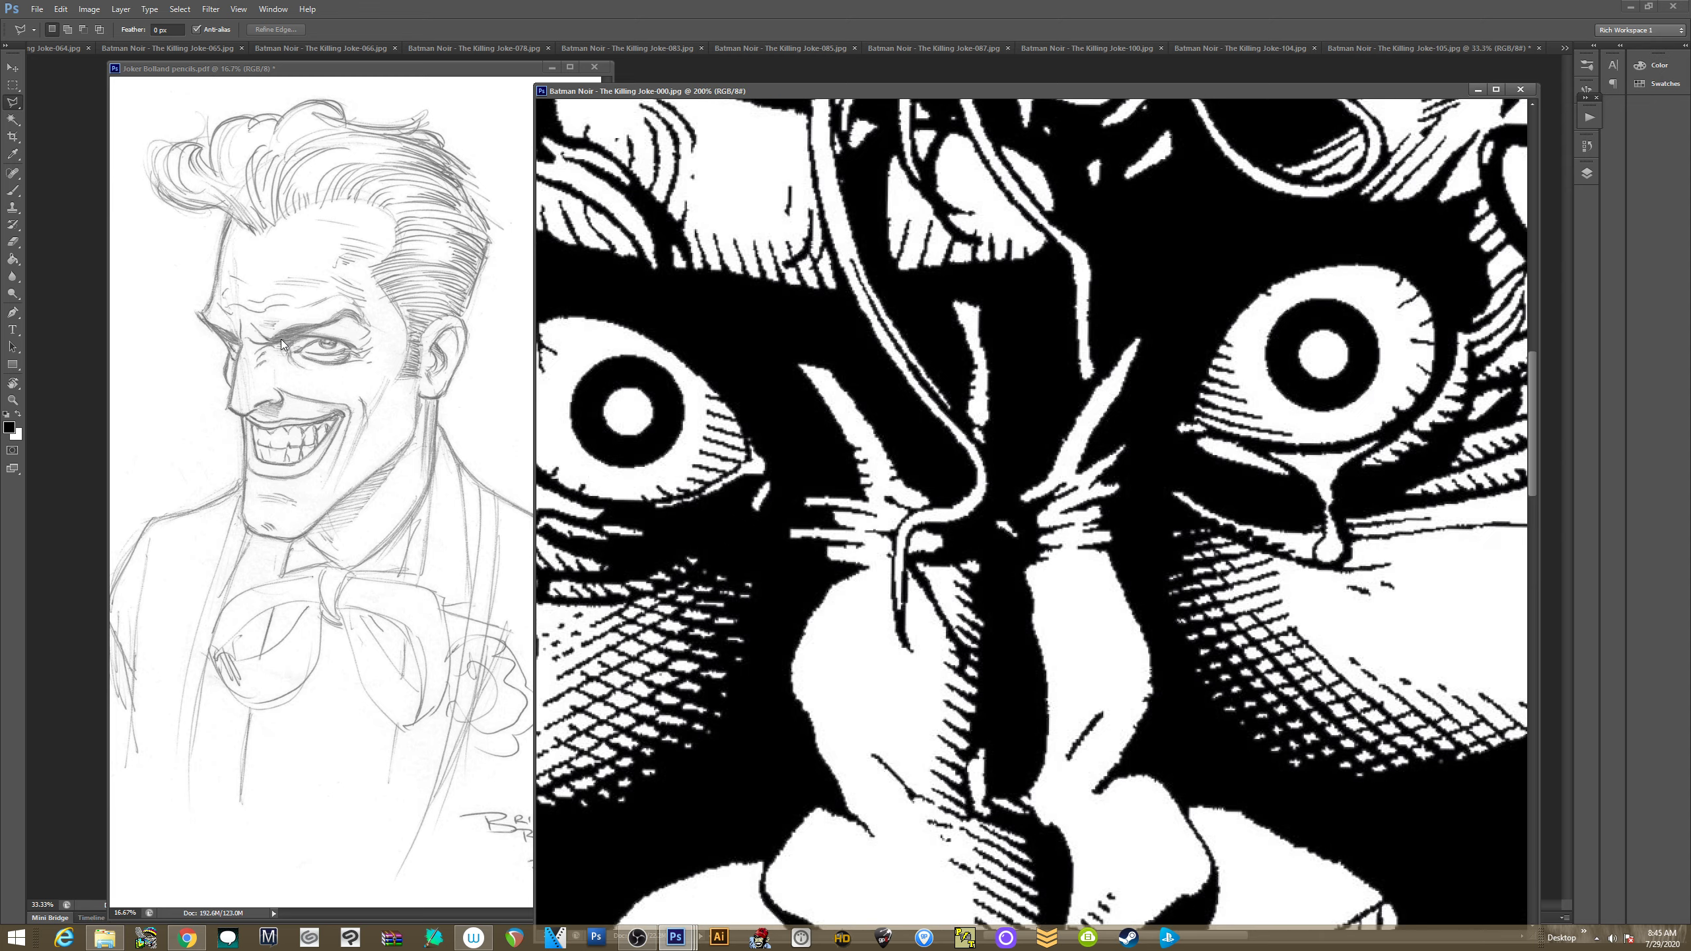
Switch back to the pencil sketch and enlarge the Joker's face for comparison with the inked cover
click(486, 438)
key(ctrl+plus)
key(ctrl+plus)
key(ctrl+plus)
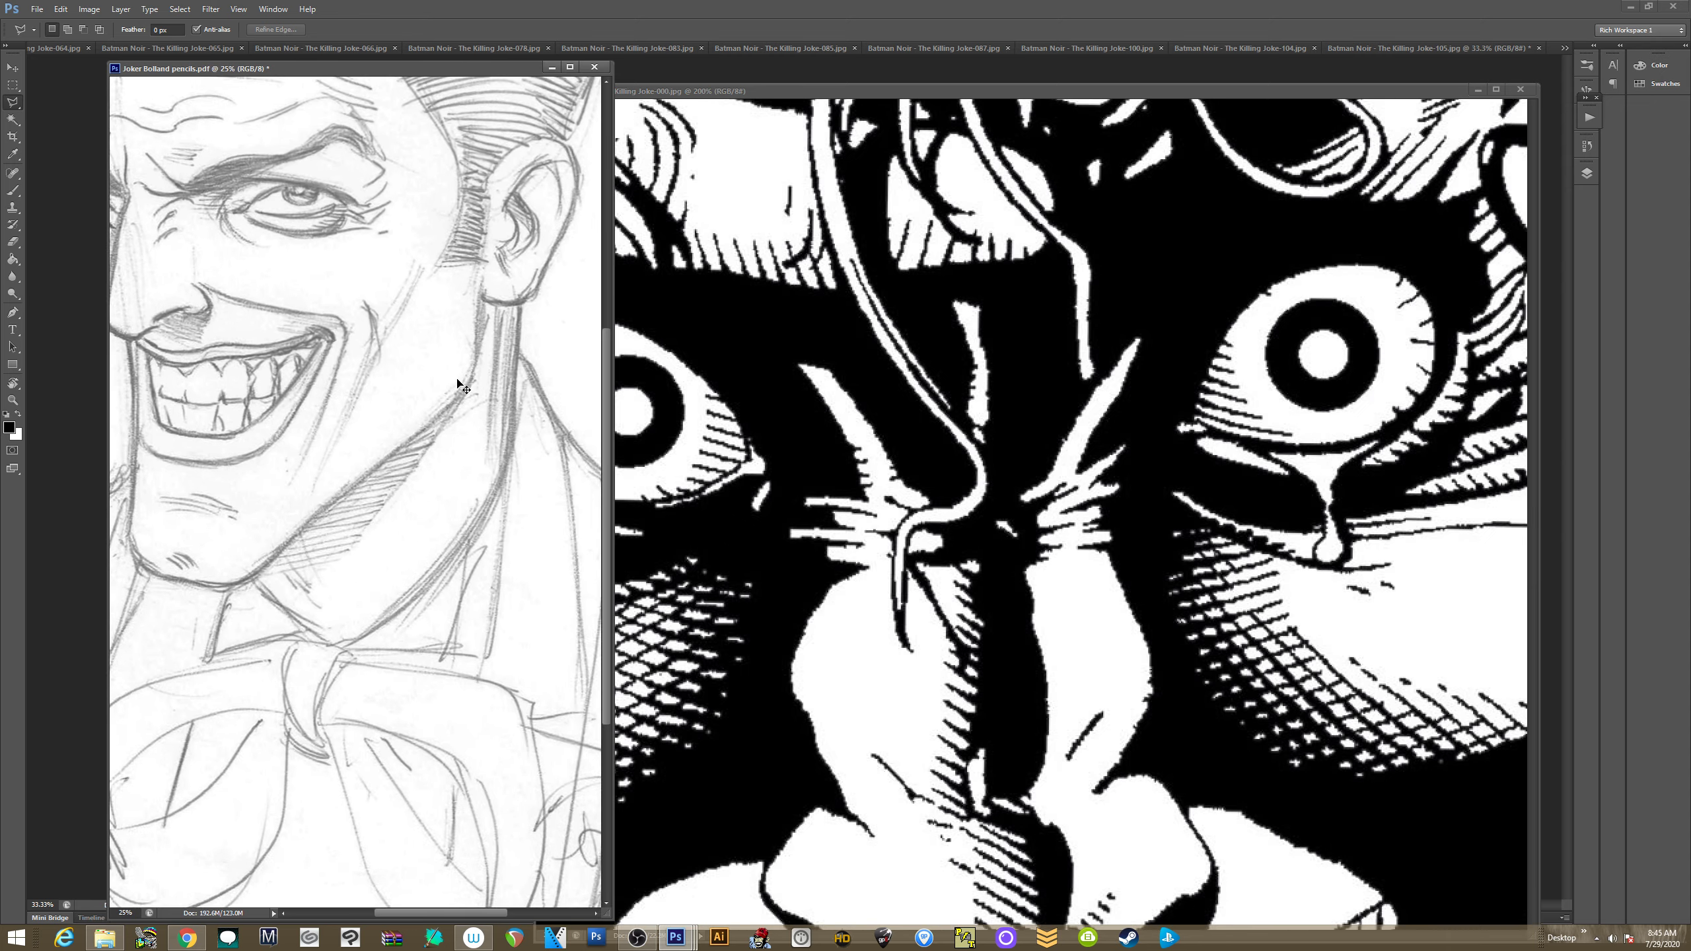
Examine the pencil lines of the Joker's eye, smile and jaw at 50% zoom and return to 16.7%
drag(332, 287, 404, 595)
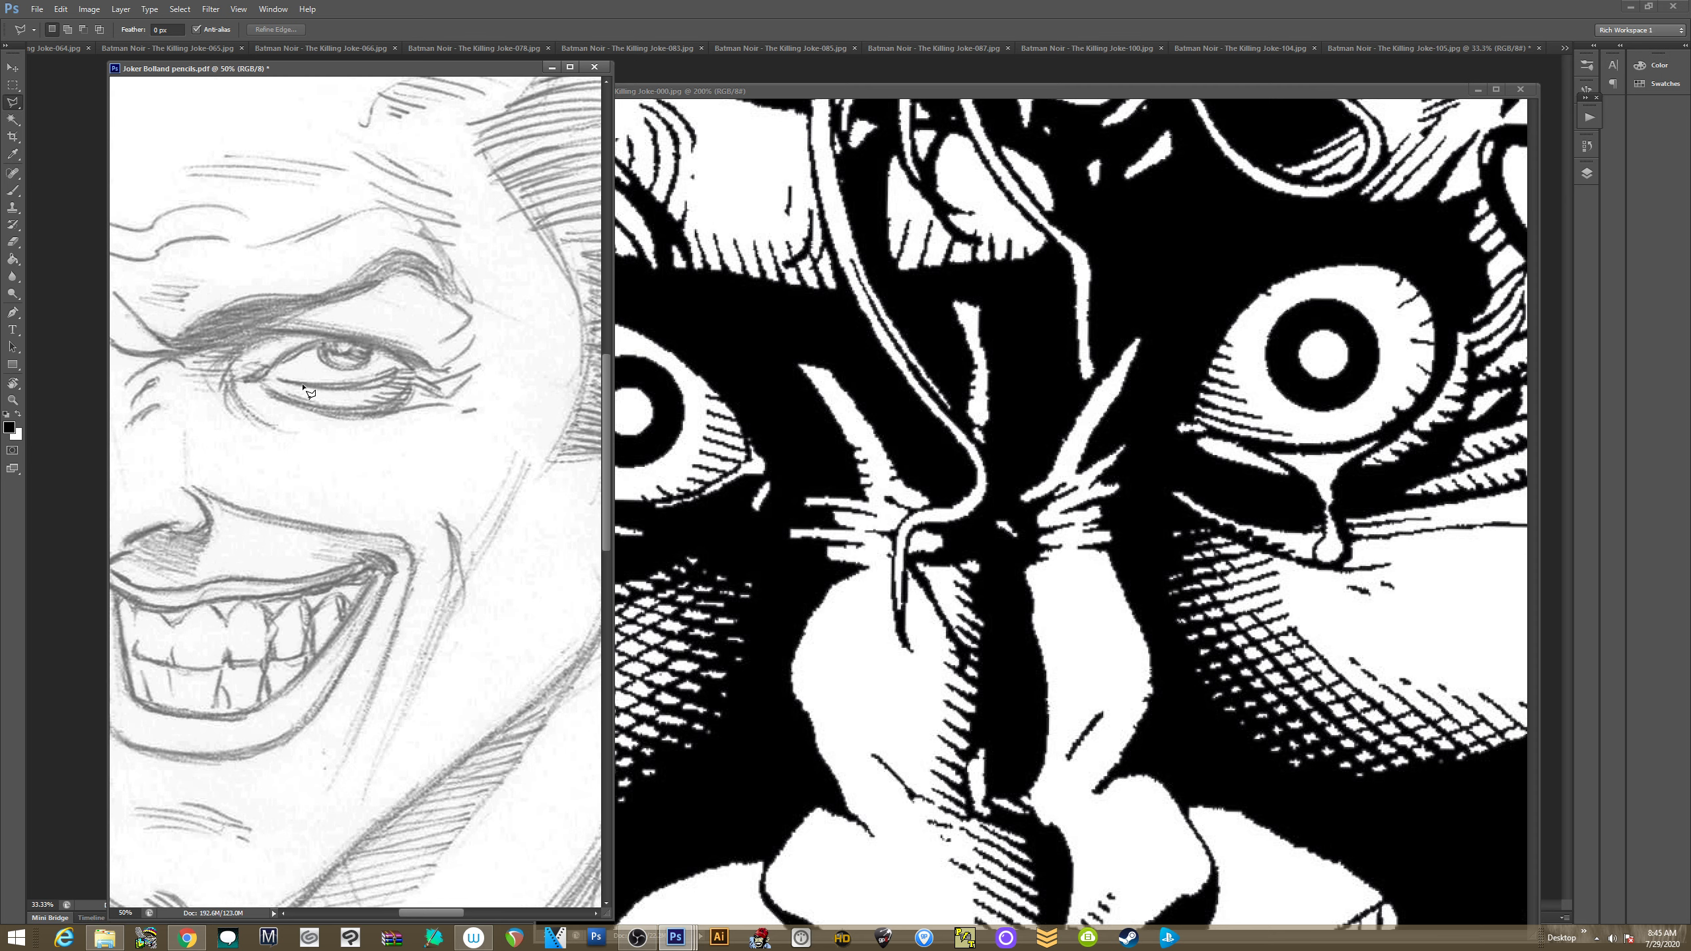
mouse_move(445, 607)
mouse_down()
mouse_move(426, 423)
mouse_move(432, 446)
mouse_up()
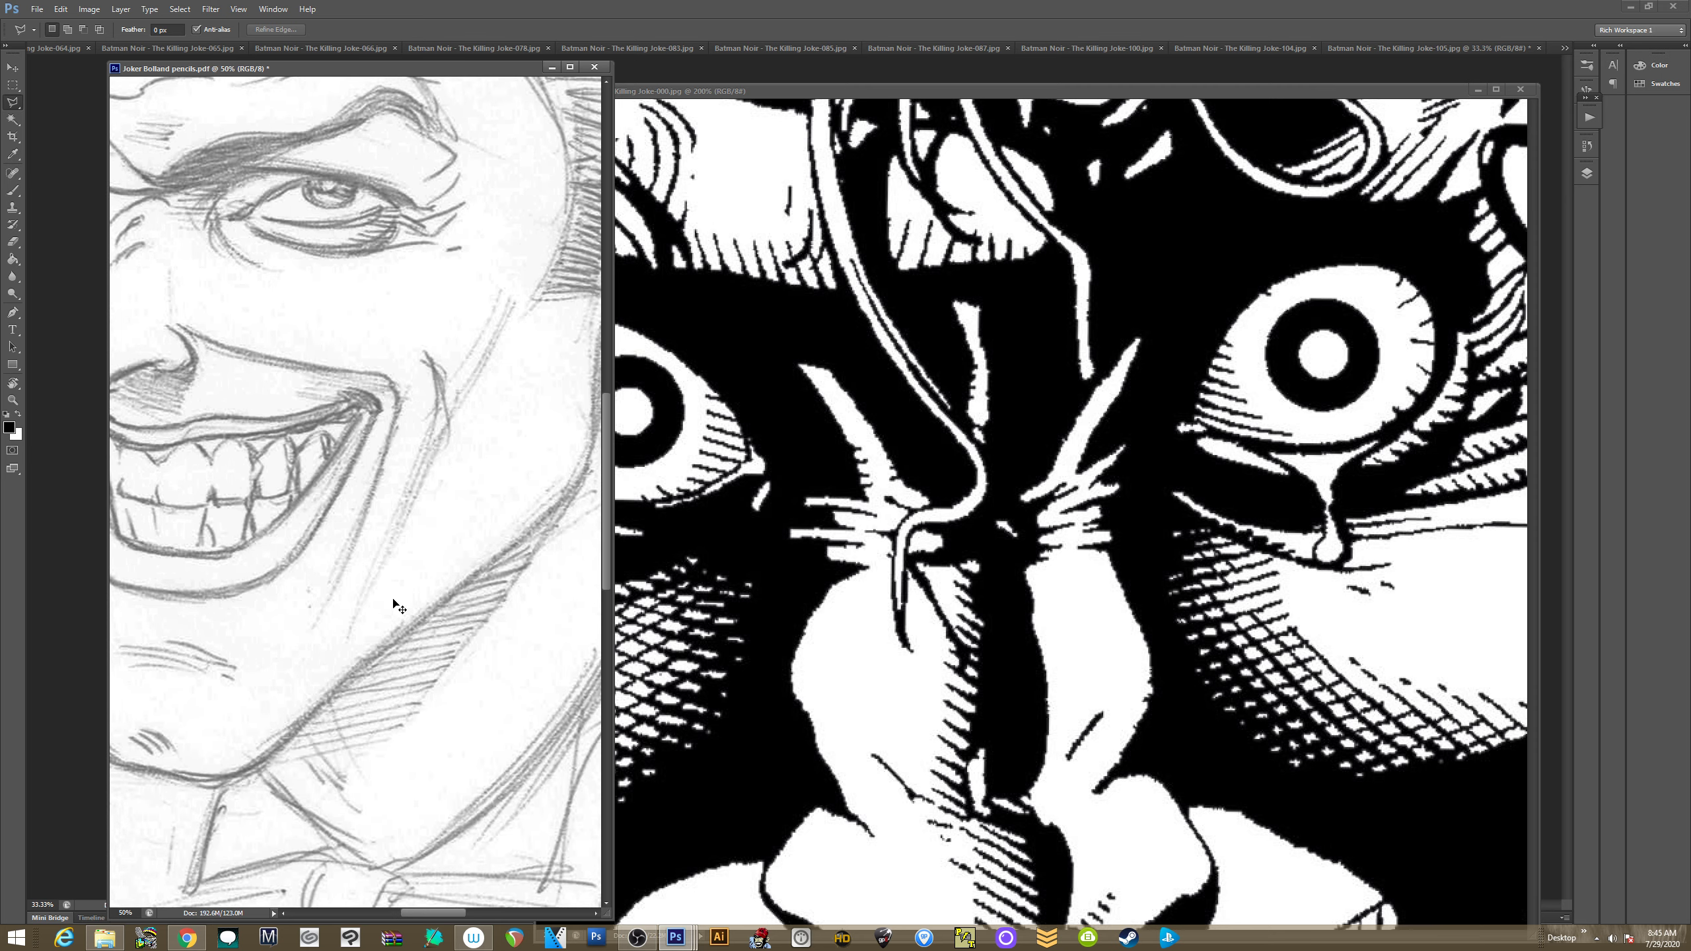
key(ctrl+minus)
key(ctrl+minus)
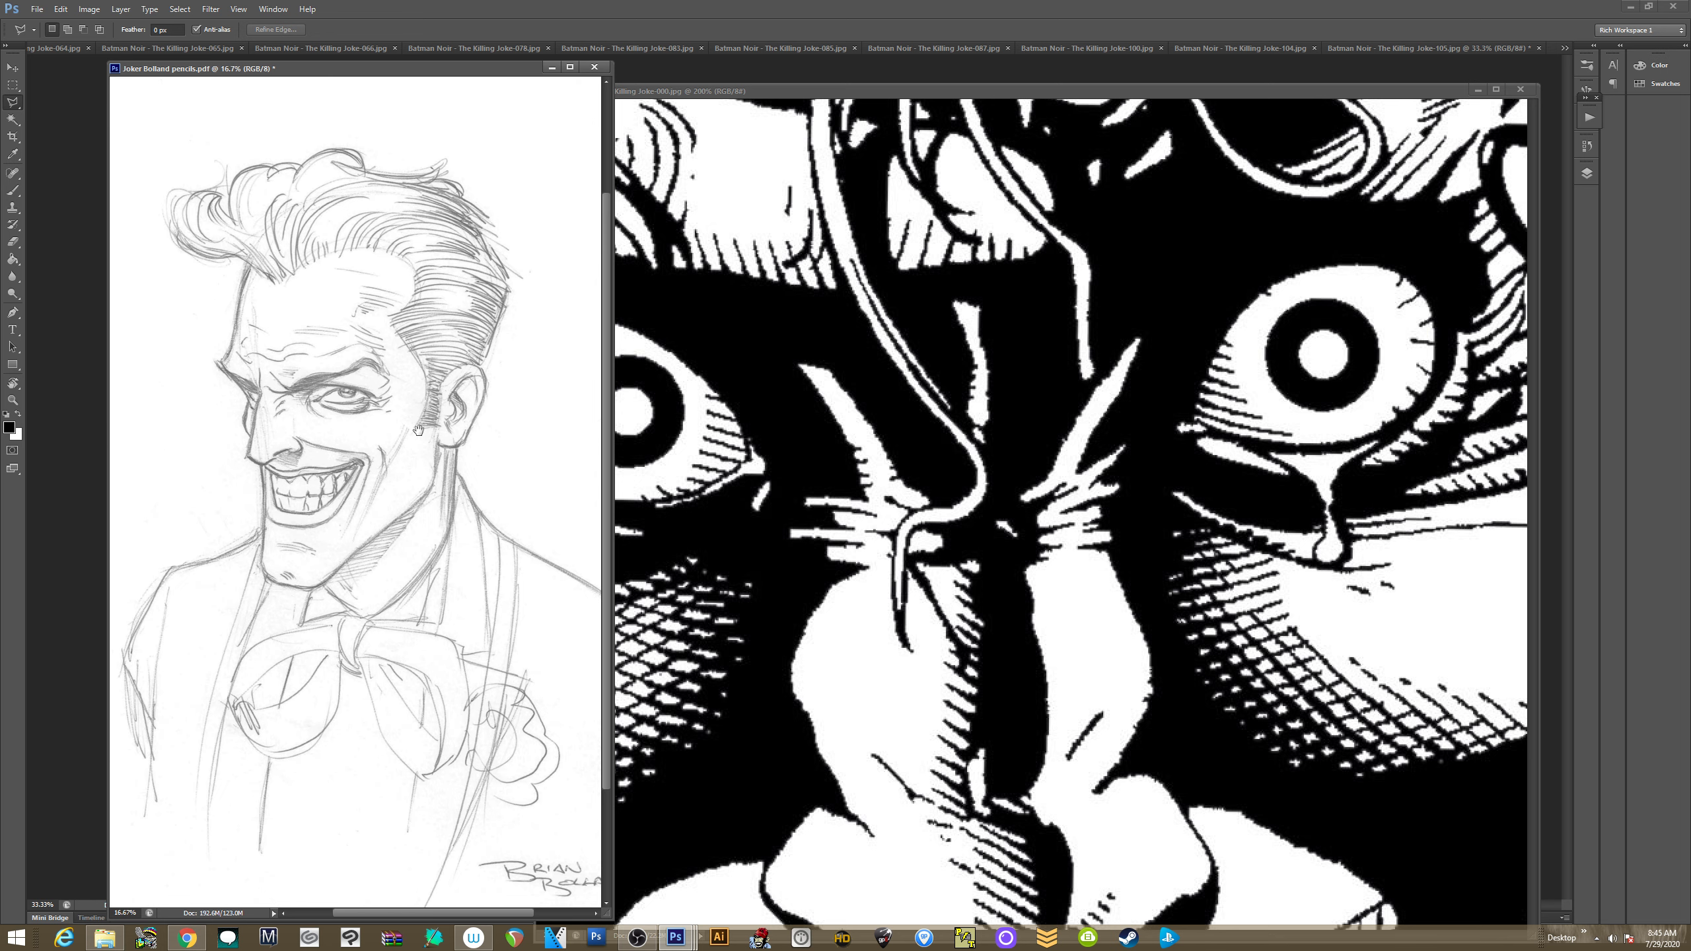
mouse_move(426, 457)
mouse_down()
mouse_move(442, 504)
mouse_move(401, 446)
mouse_up()
Switch to the Killing Joke cover at 66.7% zoom and examine the inked face, hair and hands
click(890, 520)
drag(1285, 397, 936, 489)
key(ctrl+minus)
key(ctrl+minus)
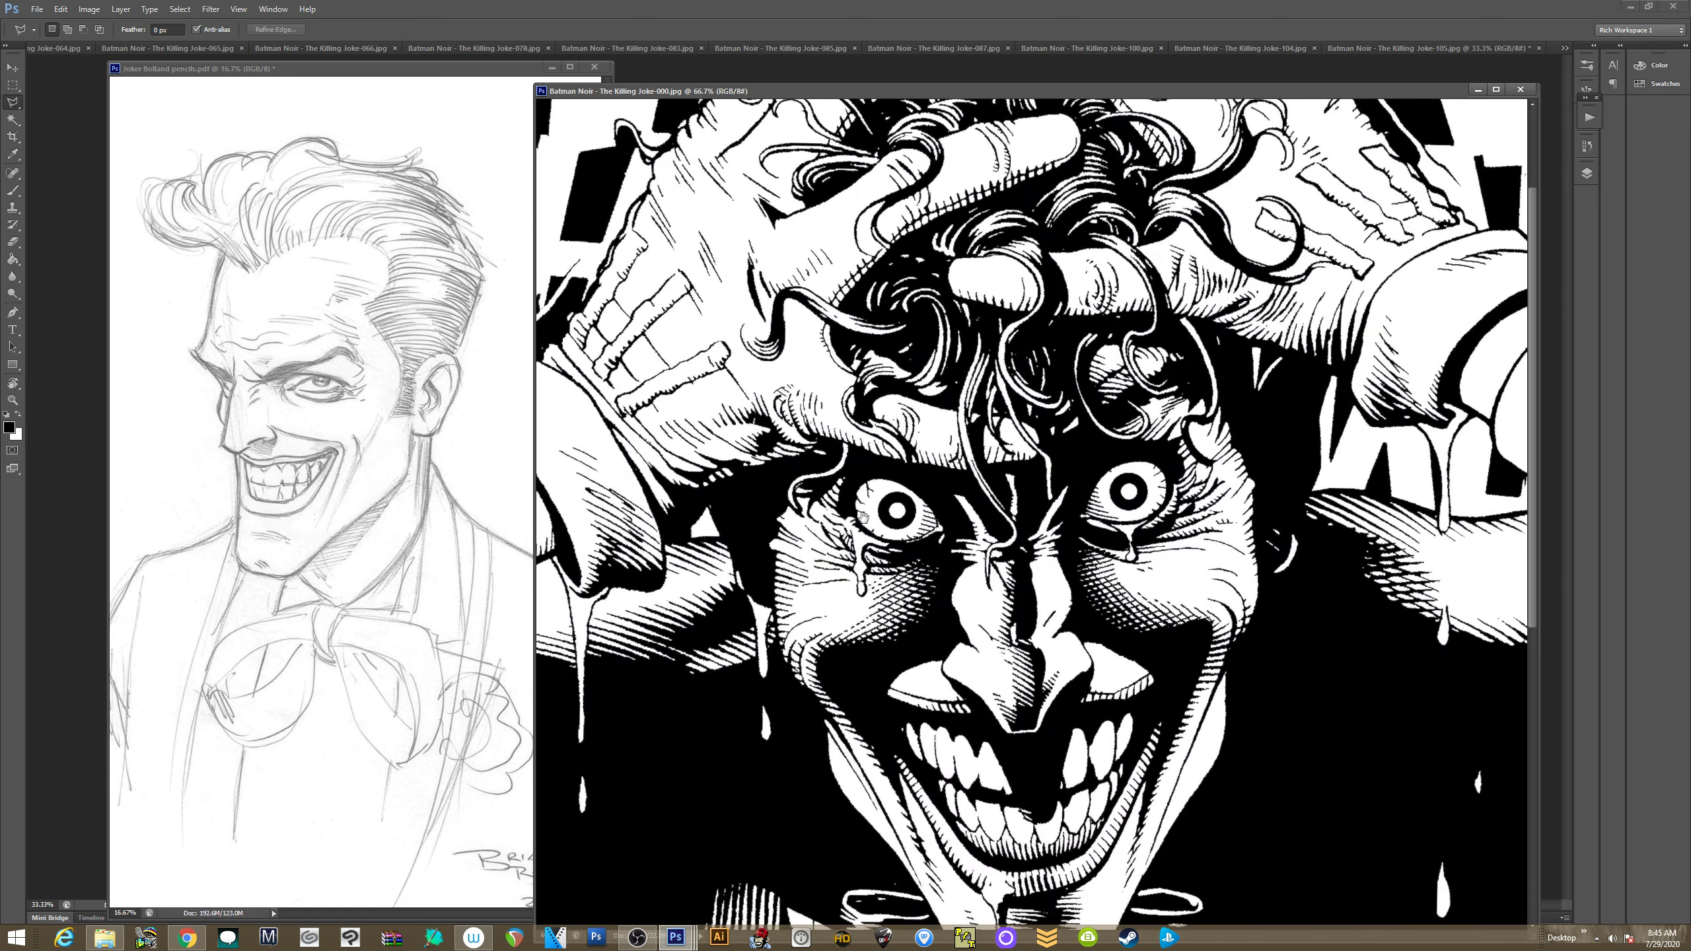
scroll(862, 517, up, 2)
scroll(862, 520, down, 4)
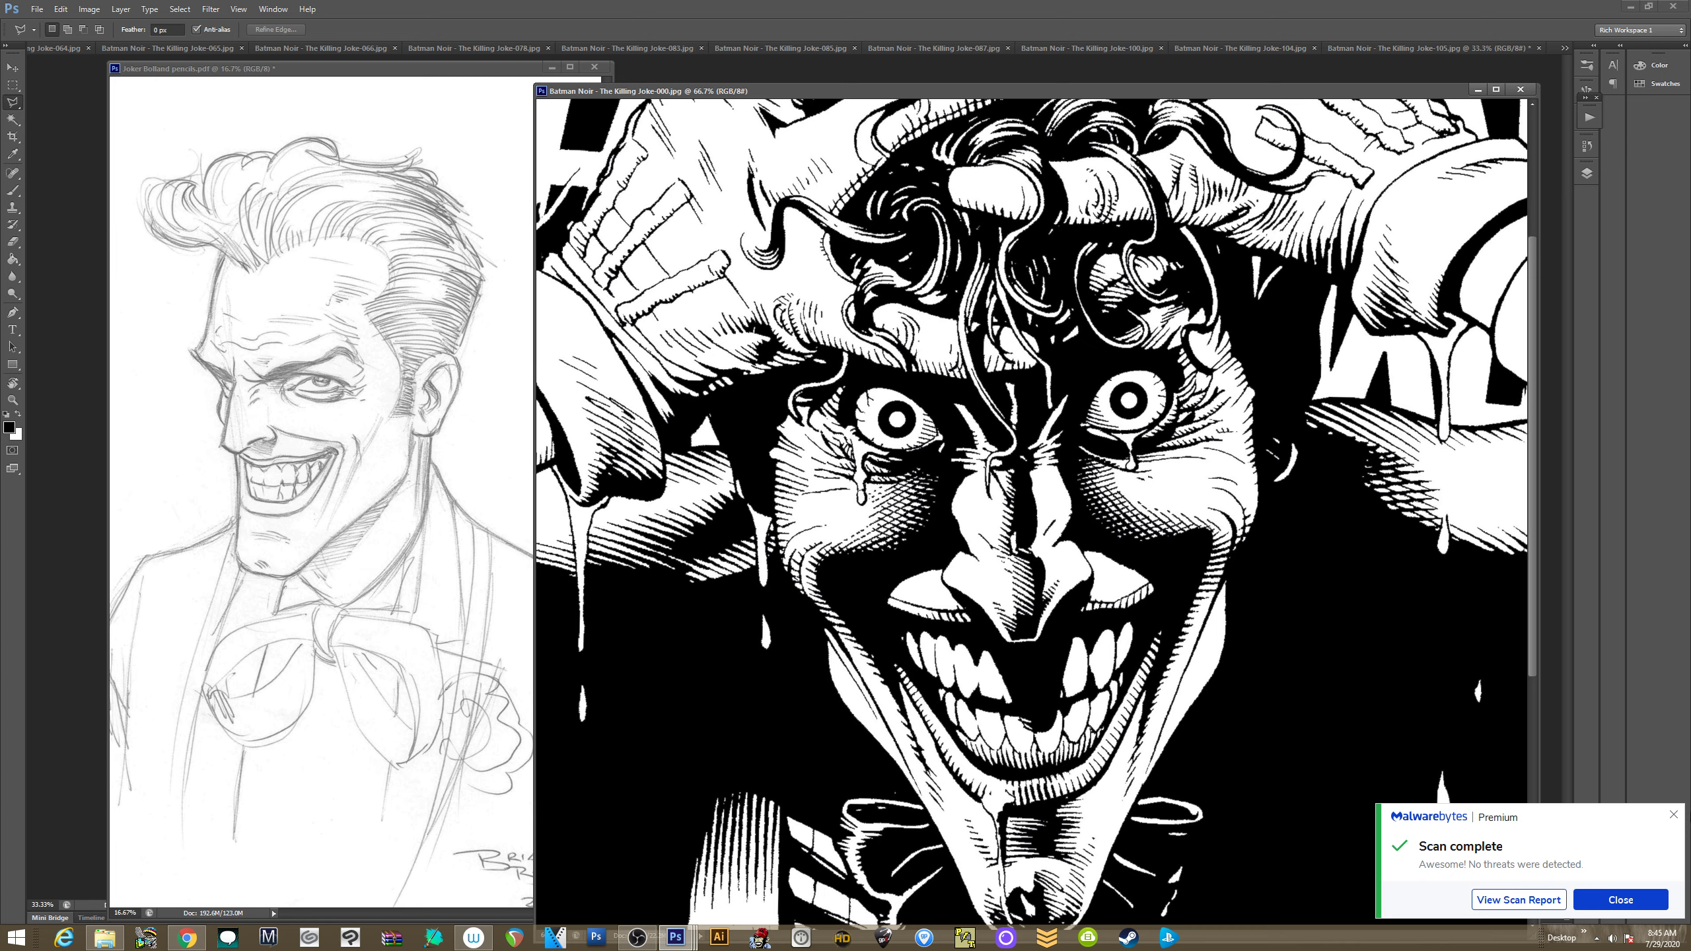
click(1673, 814)
scroll(923, 486, up, 4)
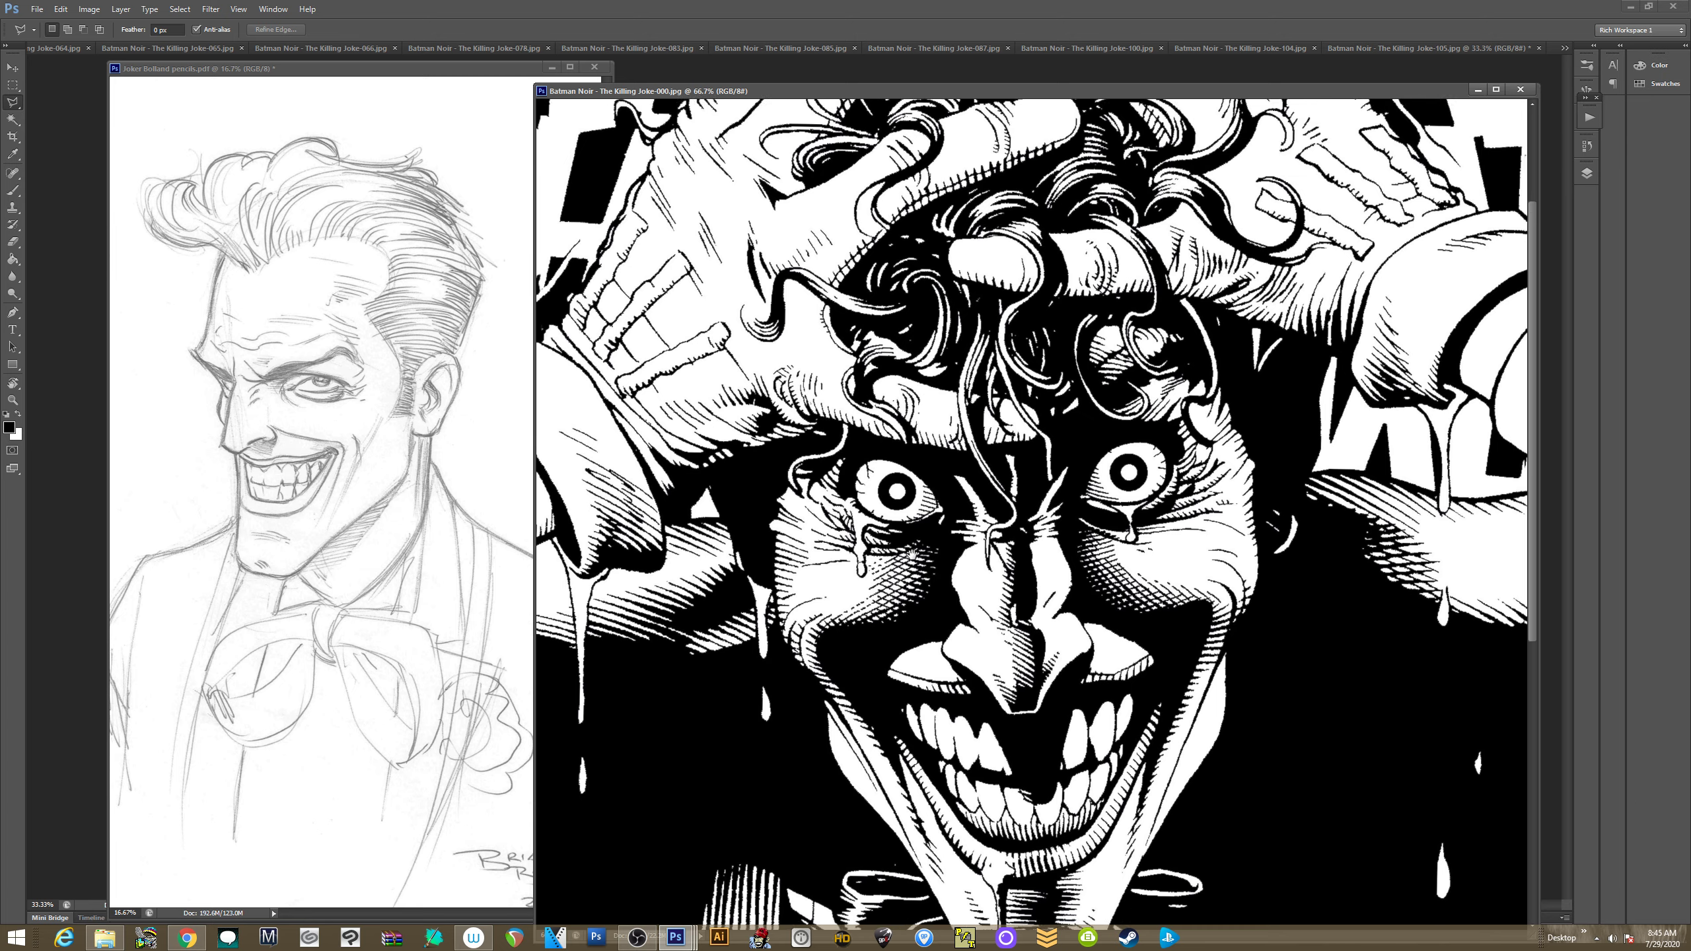
scroll(904, 556, down, 3)
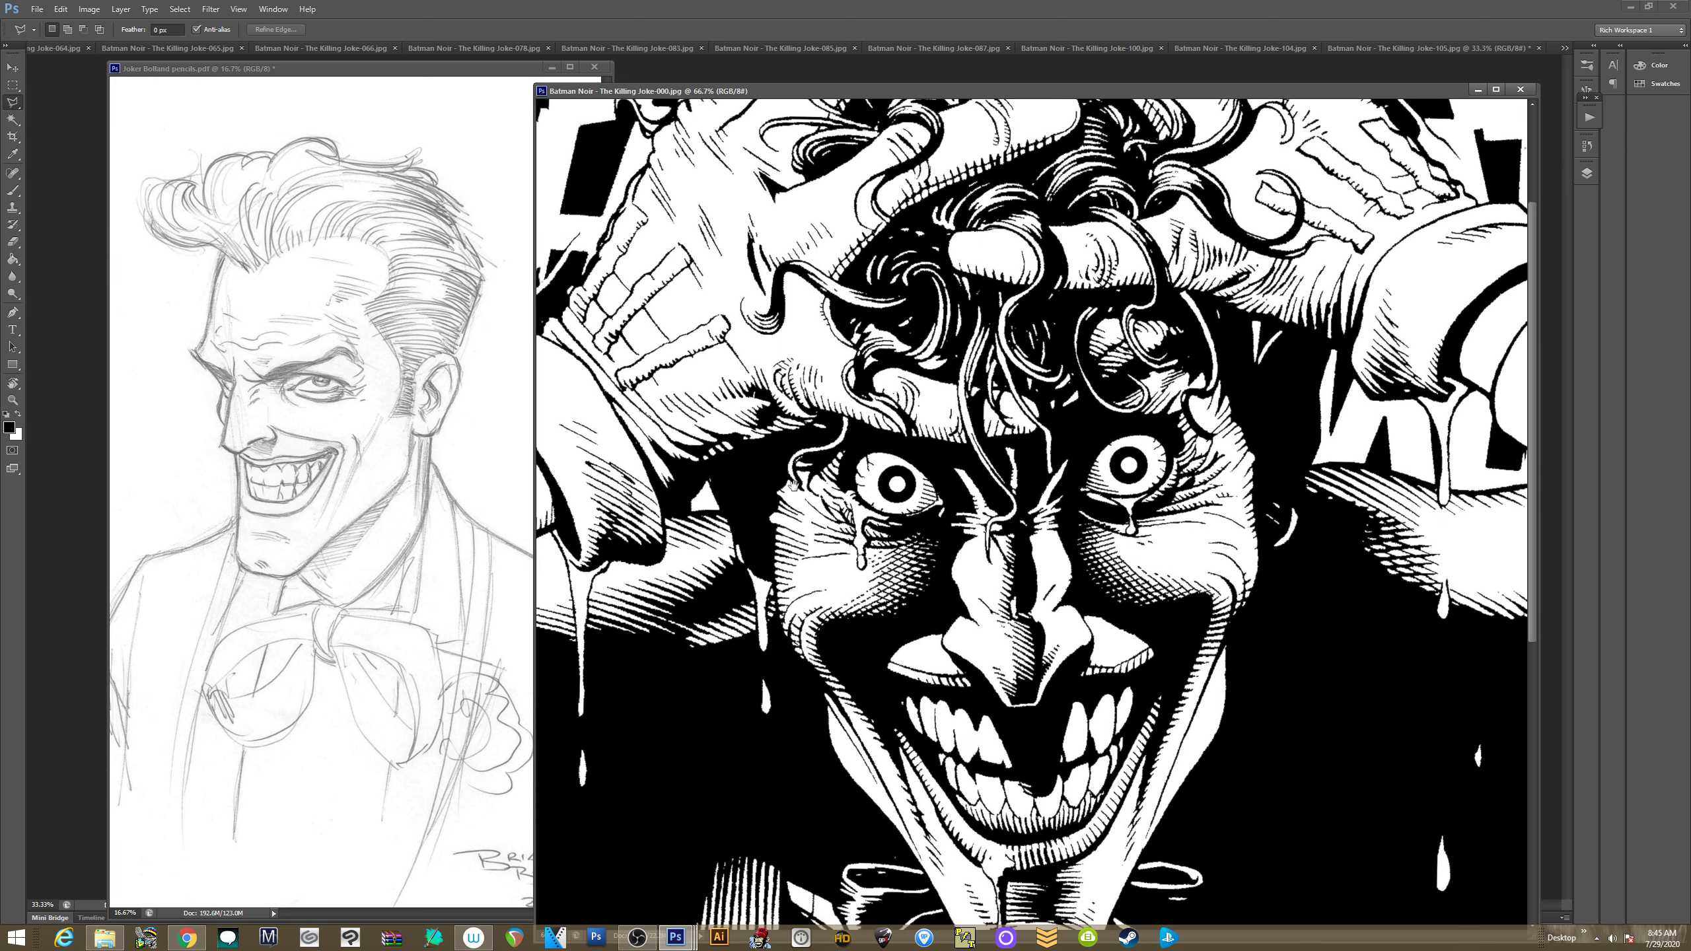
scroll(784, 506, down, 1)
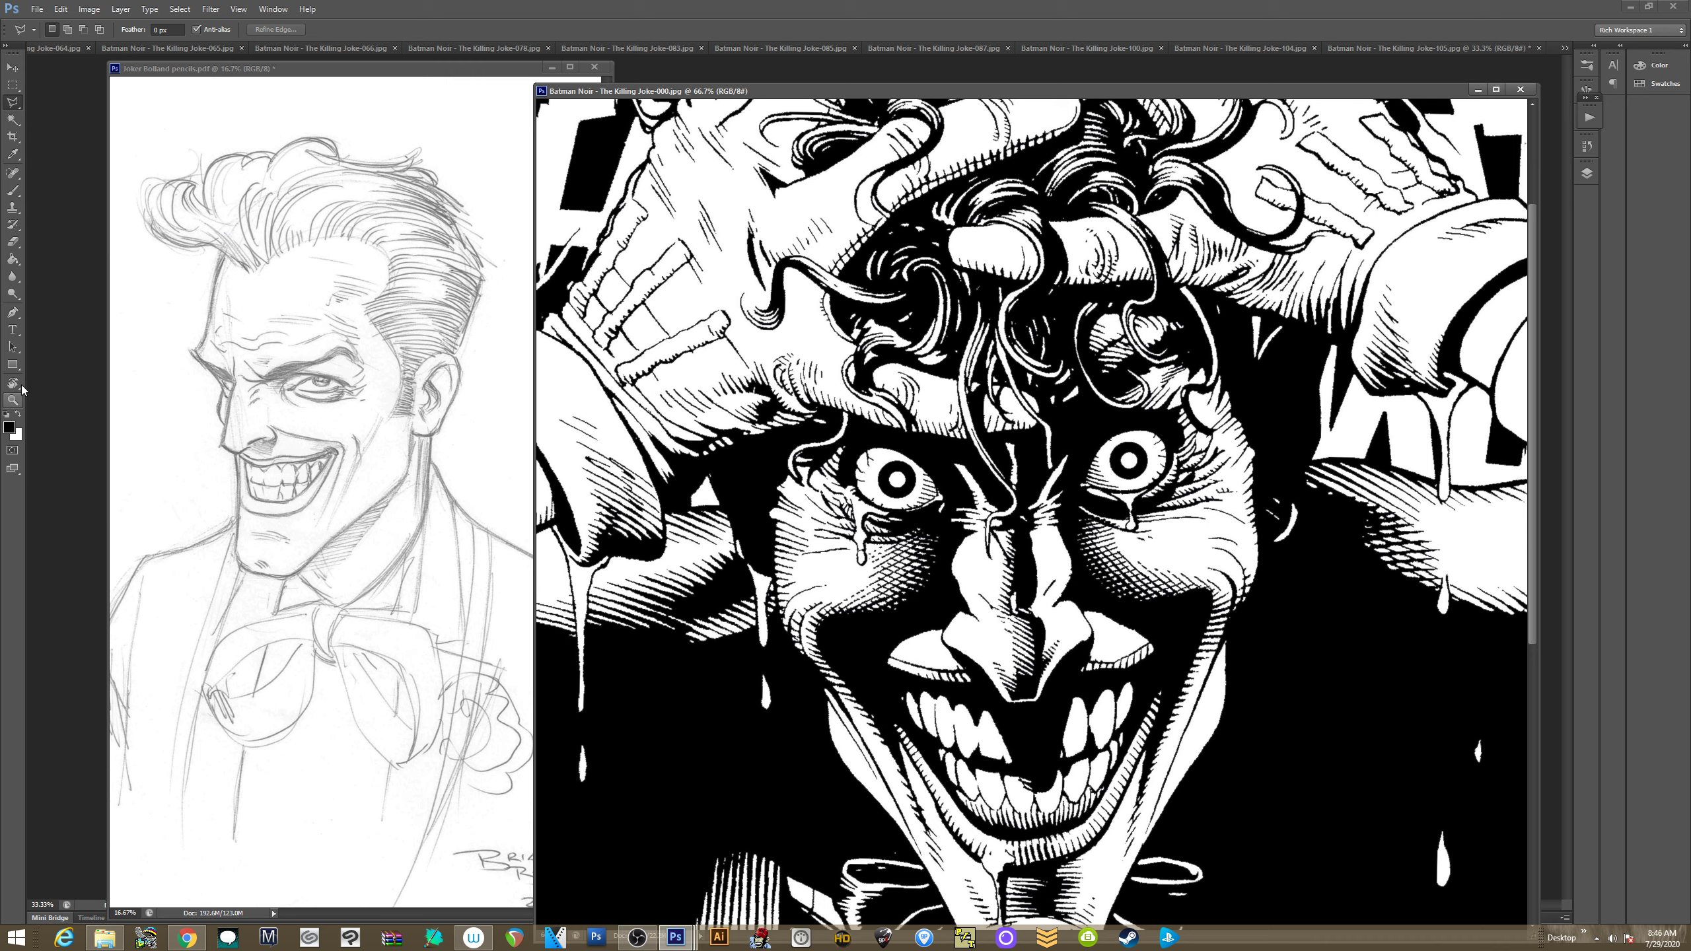
Compare the sketch's lower part and signature with the cover, from the title lettering up to the hands and face
click(366, 418)
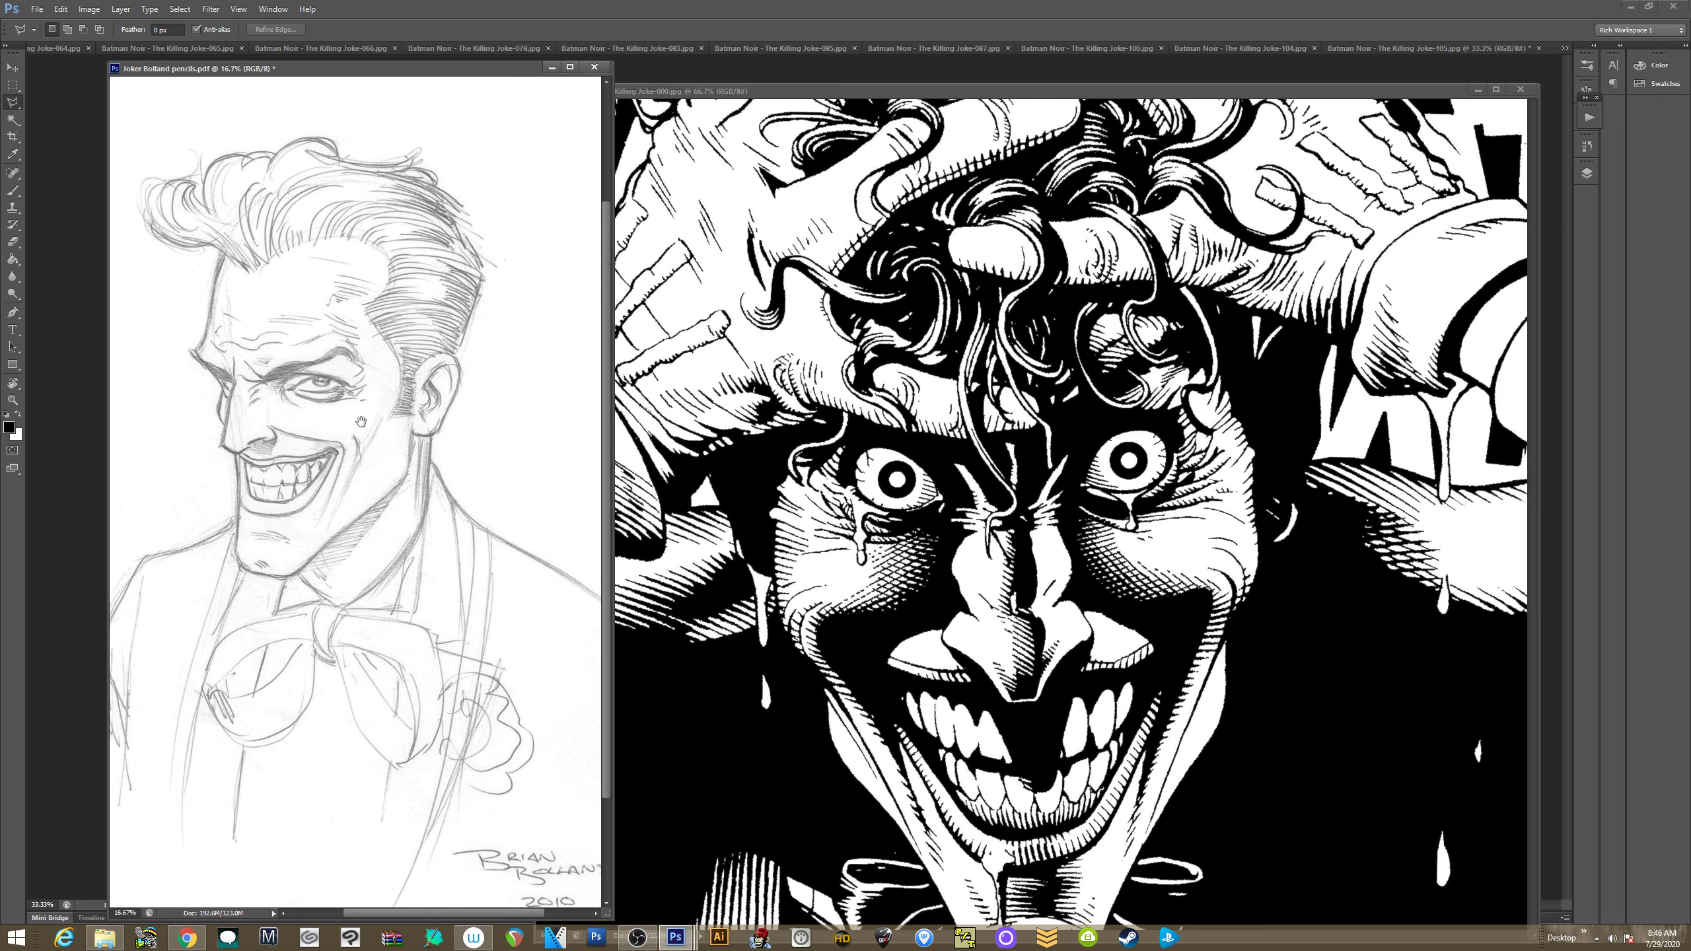
mouse_move(372, 533)
mouse_down()
mouse_move(363, 420)
mouse_move(333, 395)
mouse_up()
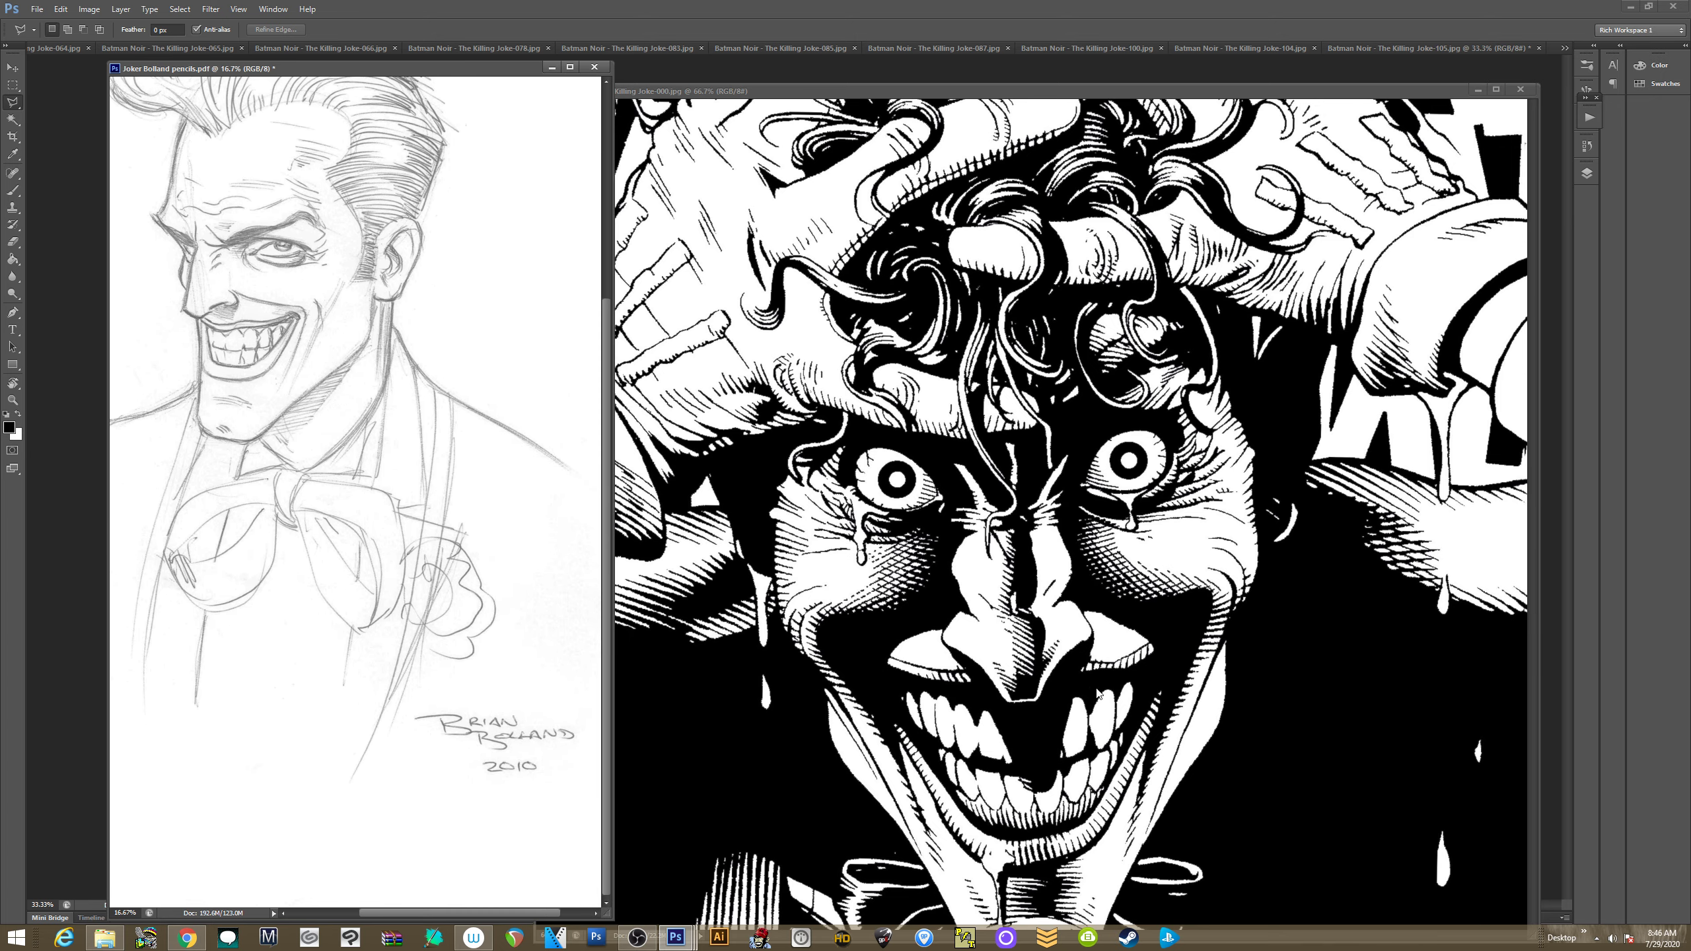
click(987, 507)
drag(1069, 684, 1045, 171)
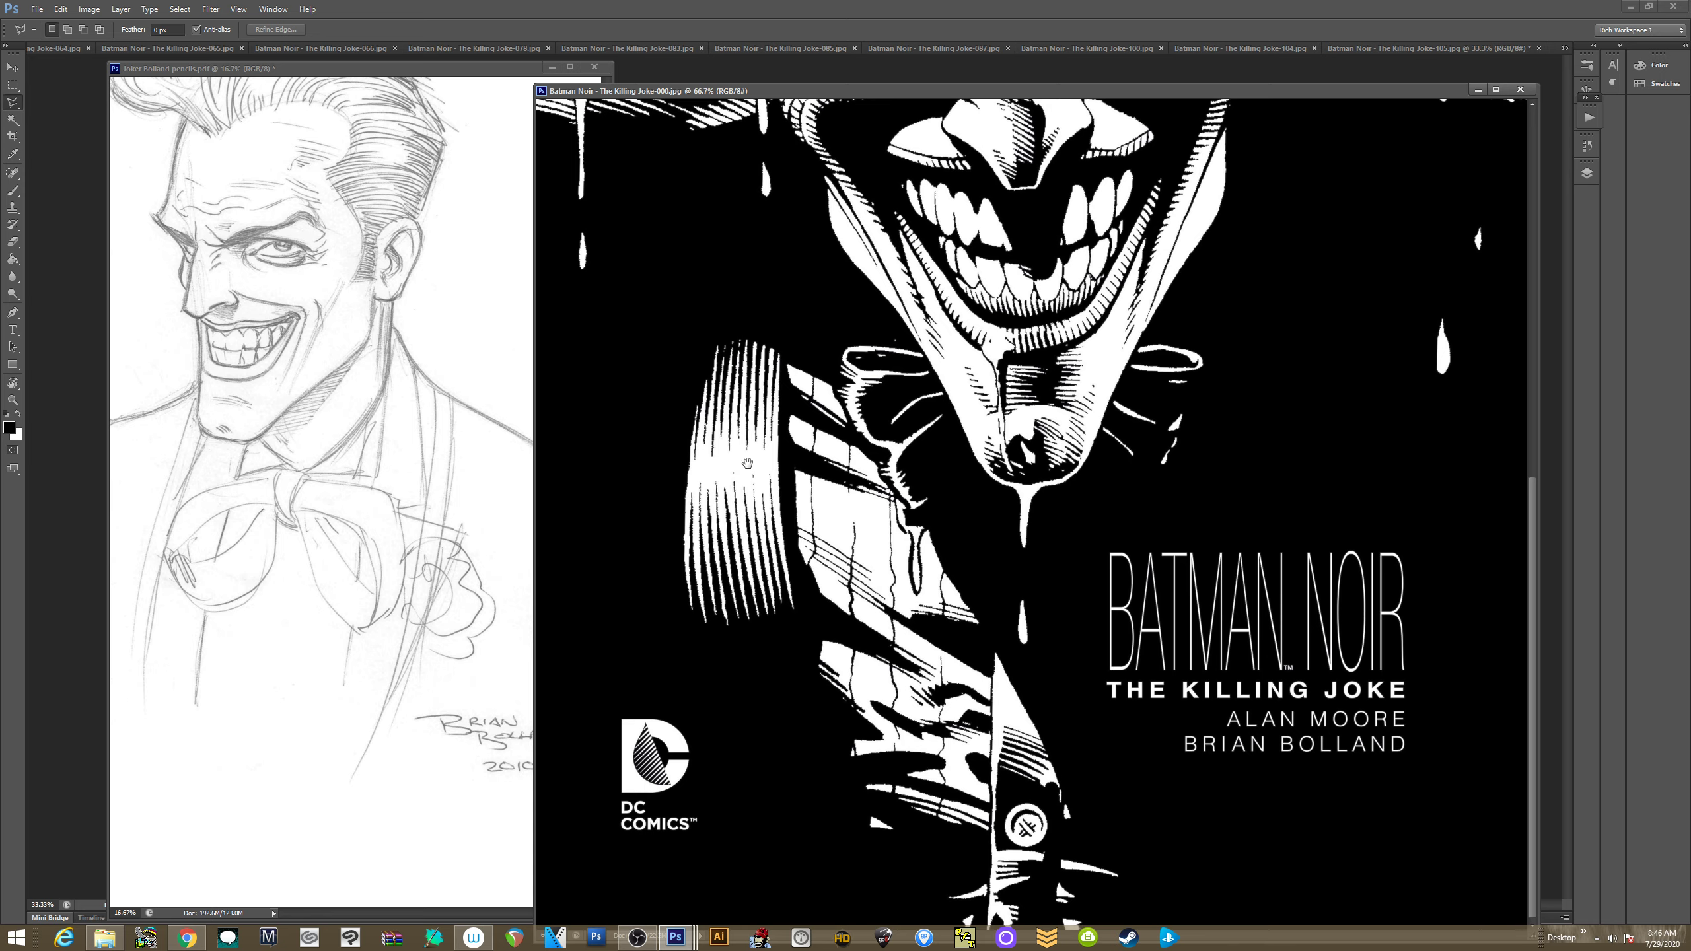
scroll(747, 463, up, 6)
scroll(738, 487, down, 2)
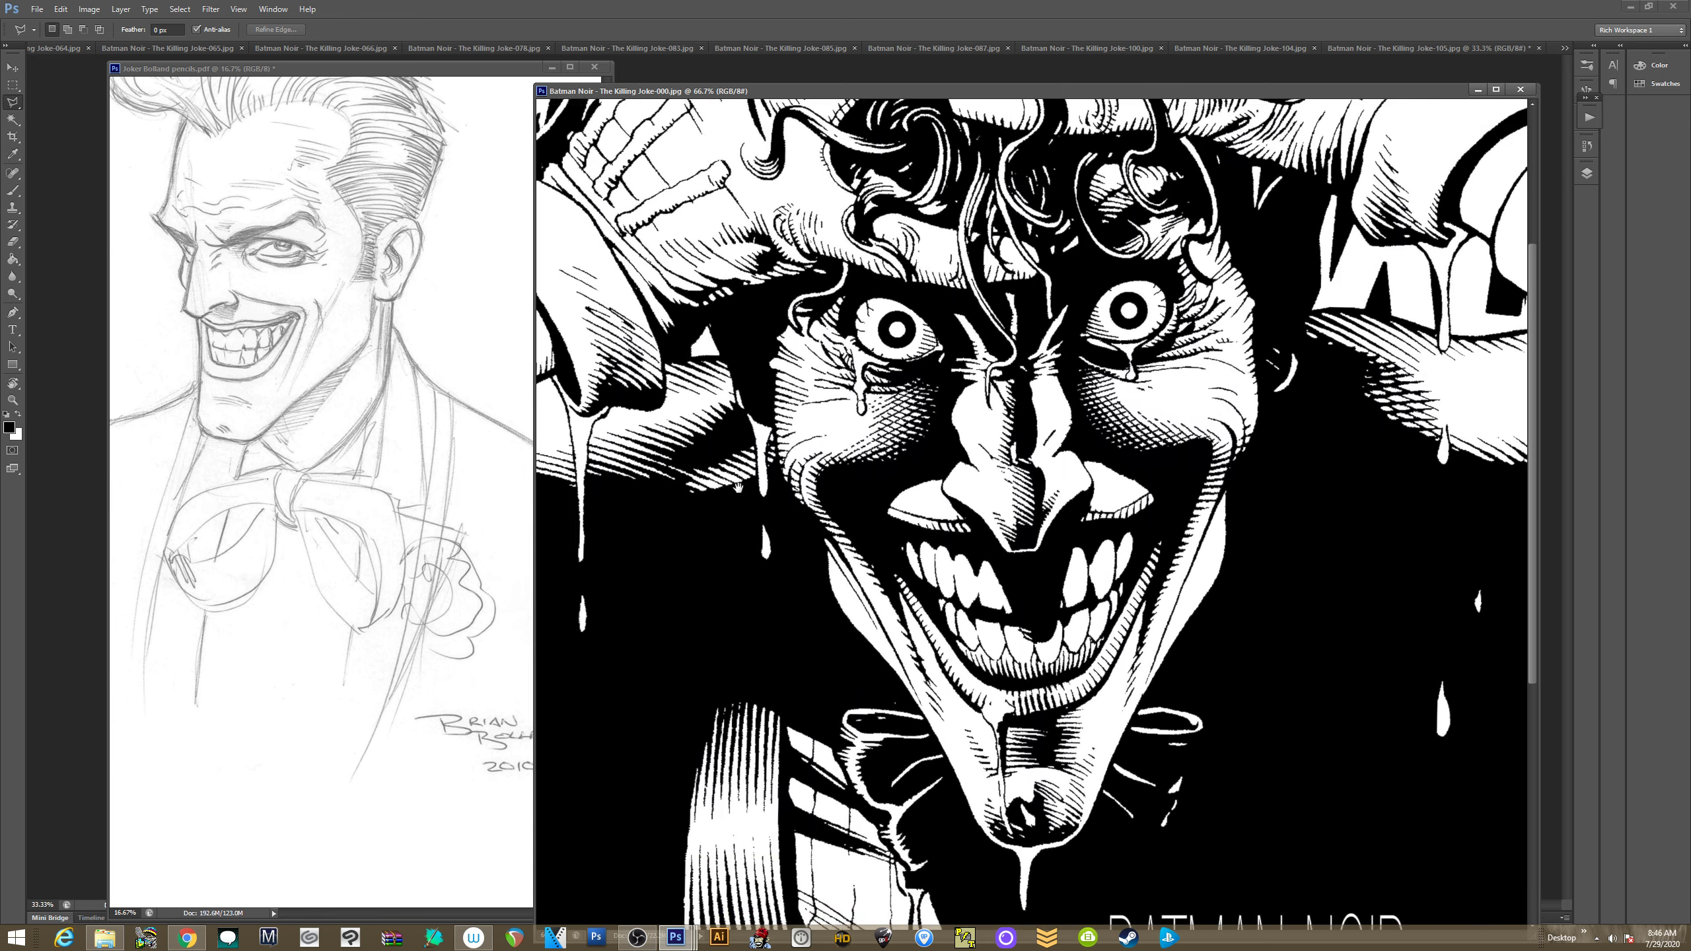
scroll(738, 487, up, 5)
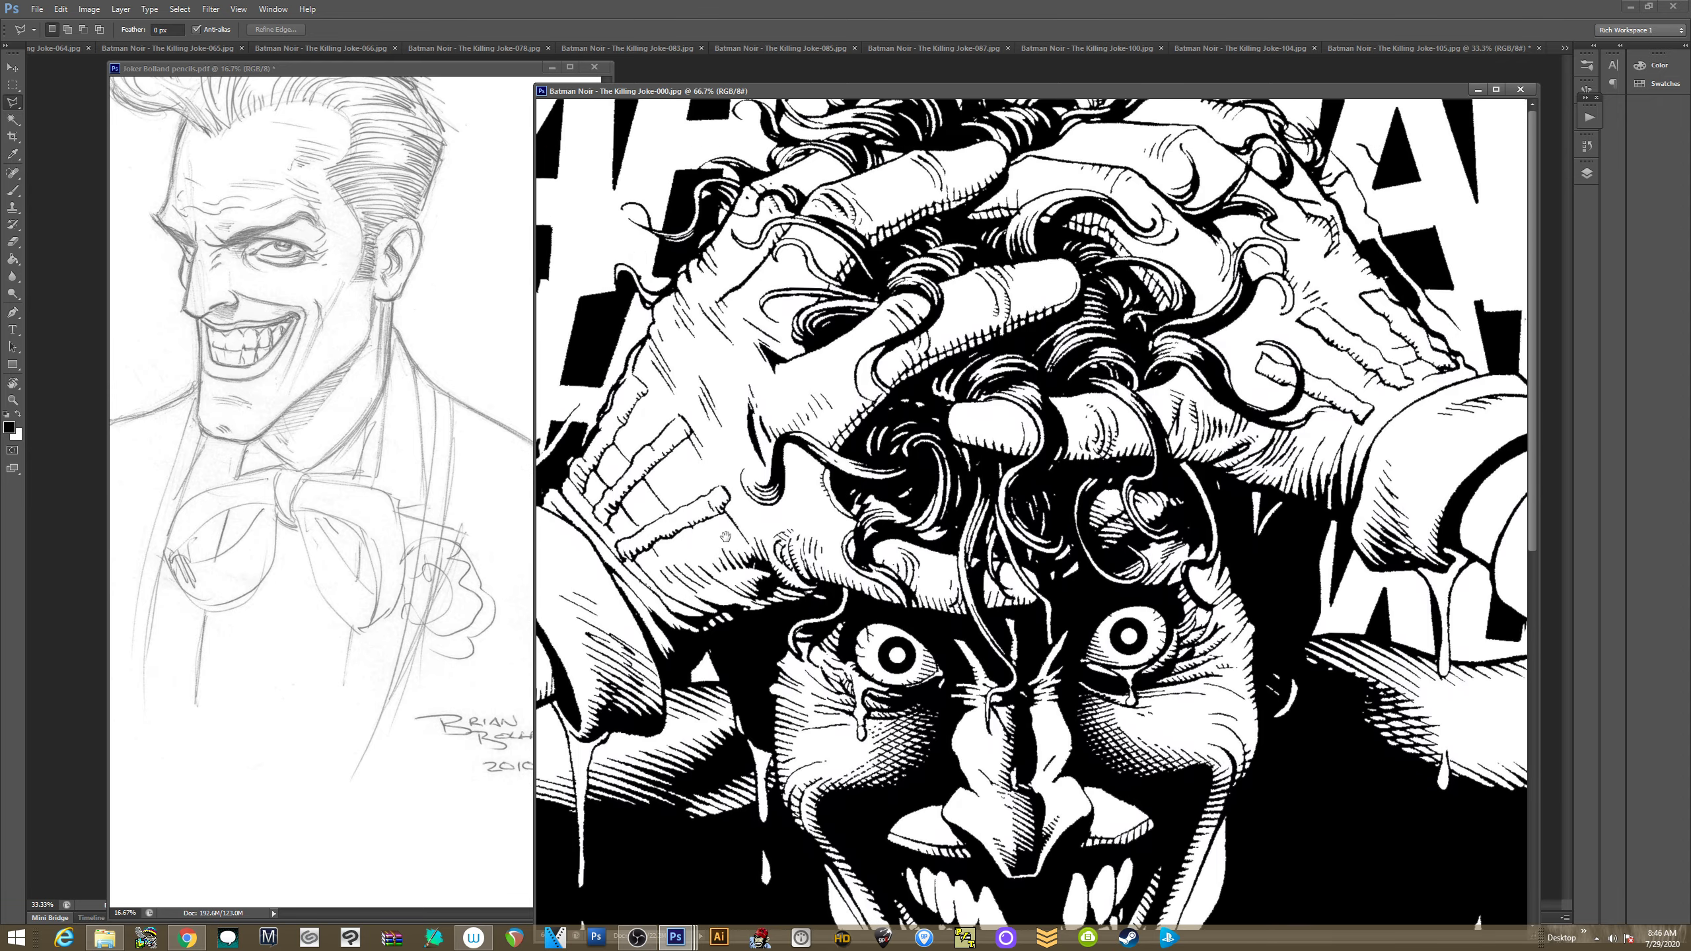
scroll(726, 536, down, 2)
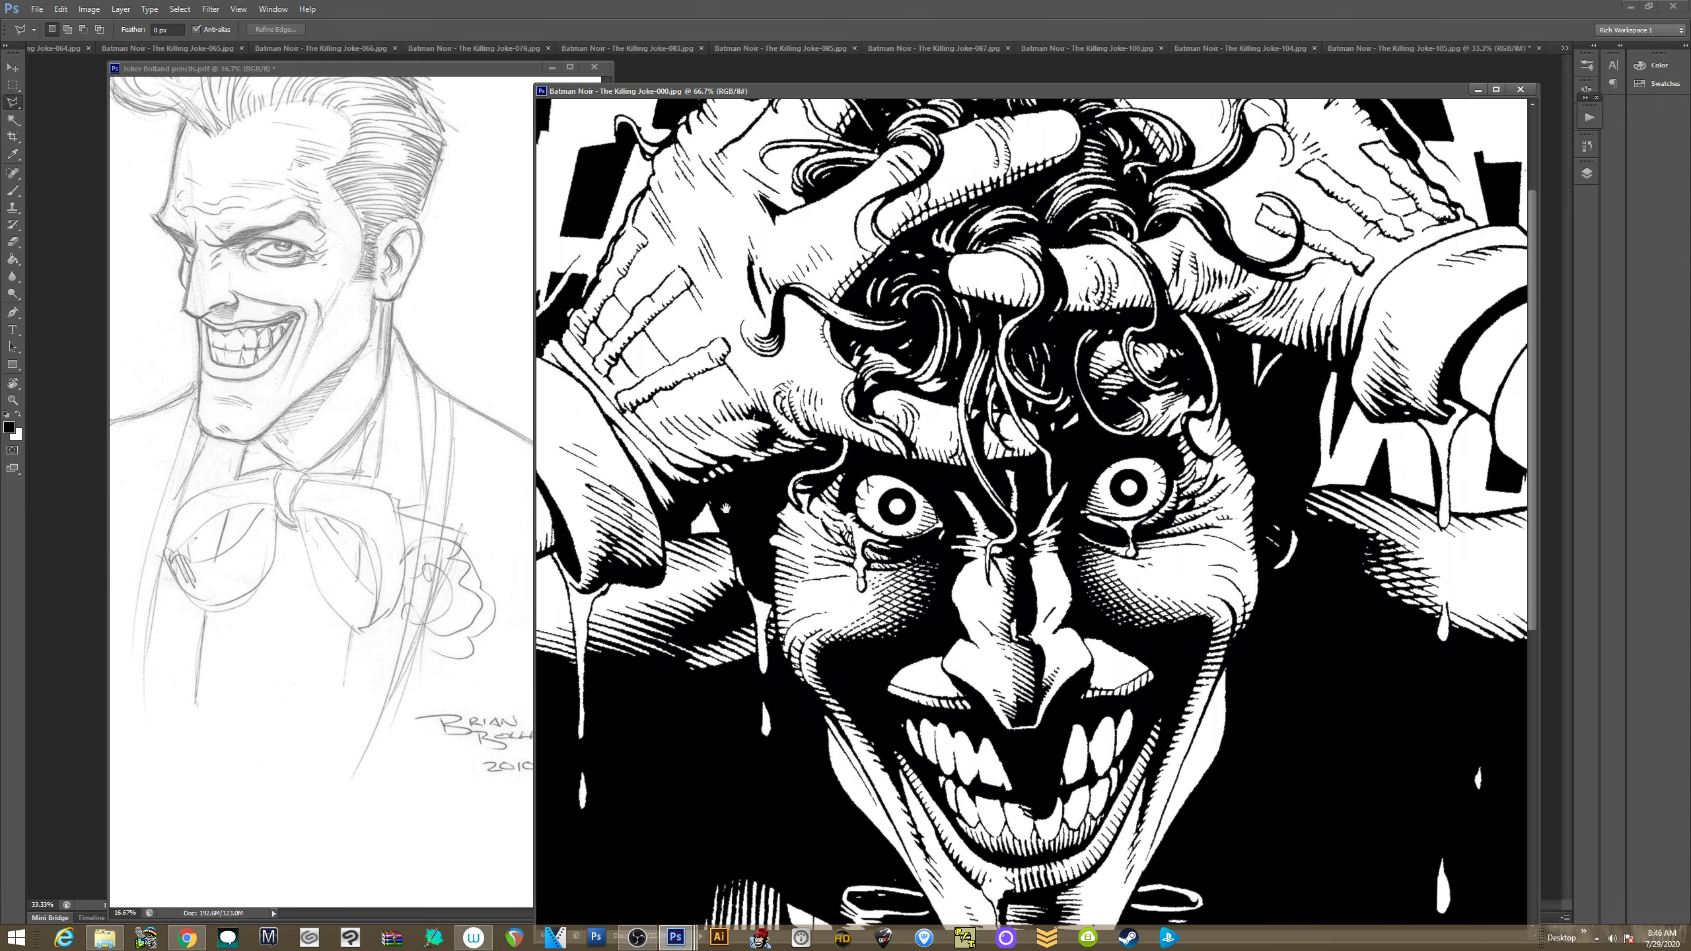
scroll(740, 510, down, 1)
scroll(729, 485, down, 3)
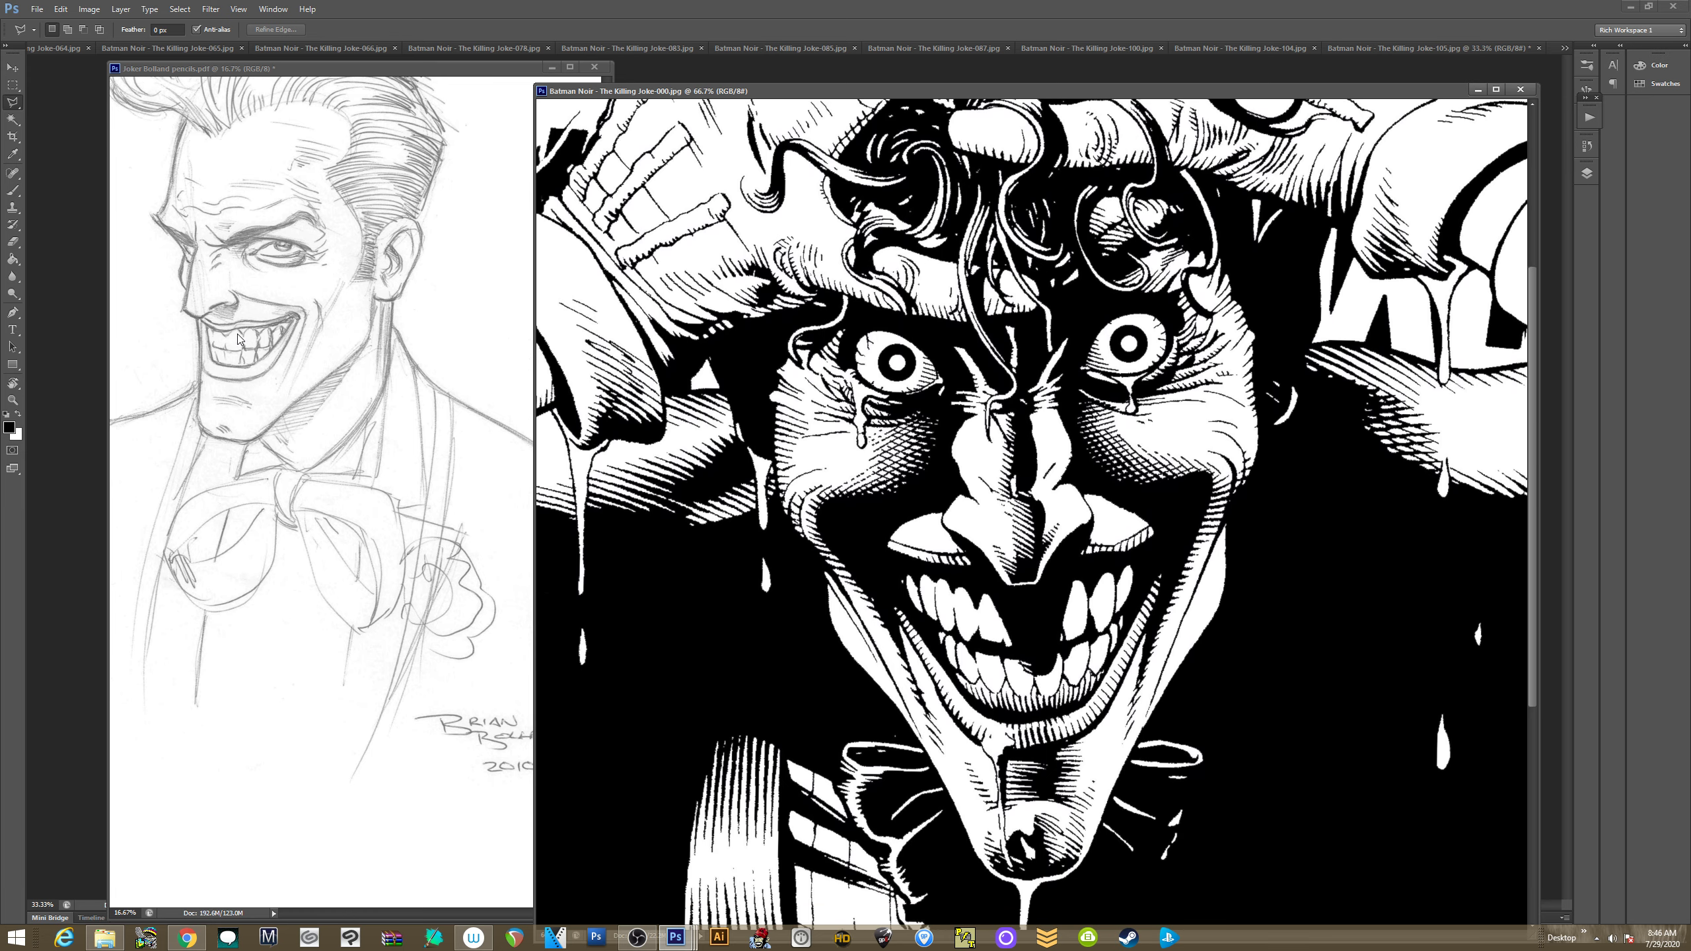
Try a solid black brushed shadow under the Joker's nose on the pencil sketch, and undo the strokes
key(b)
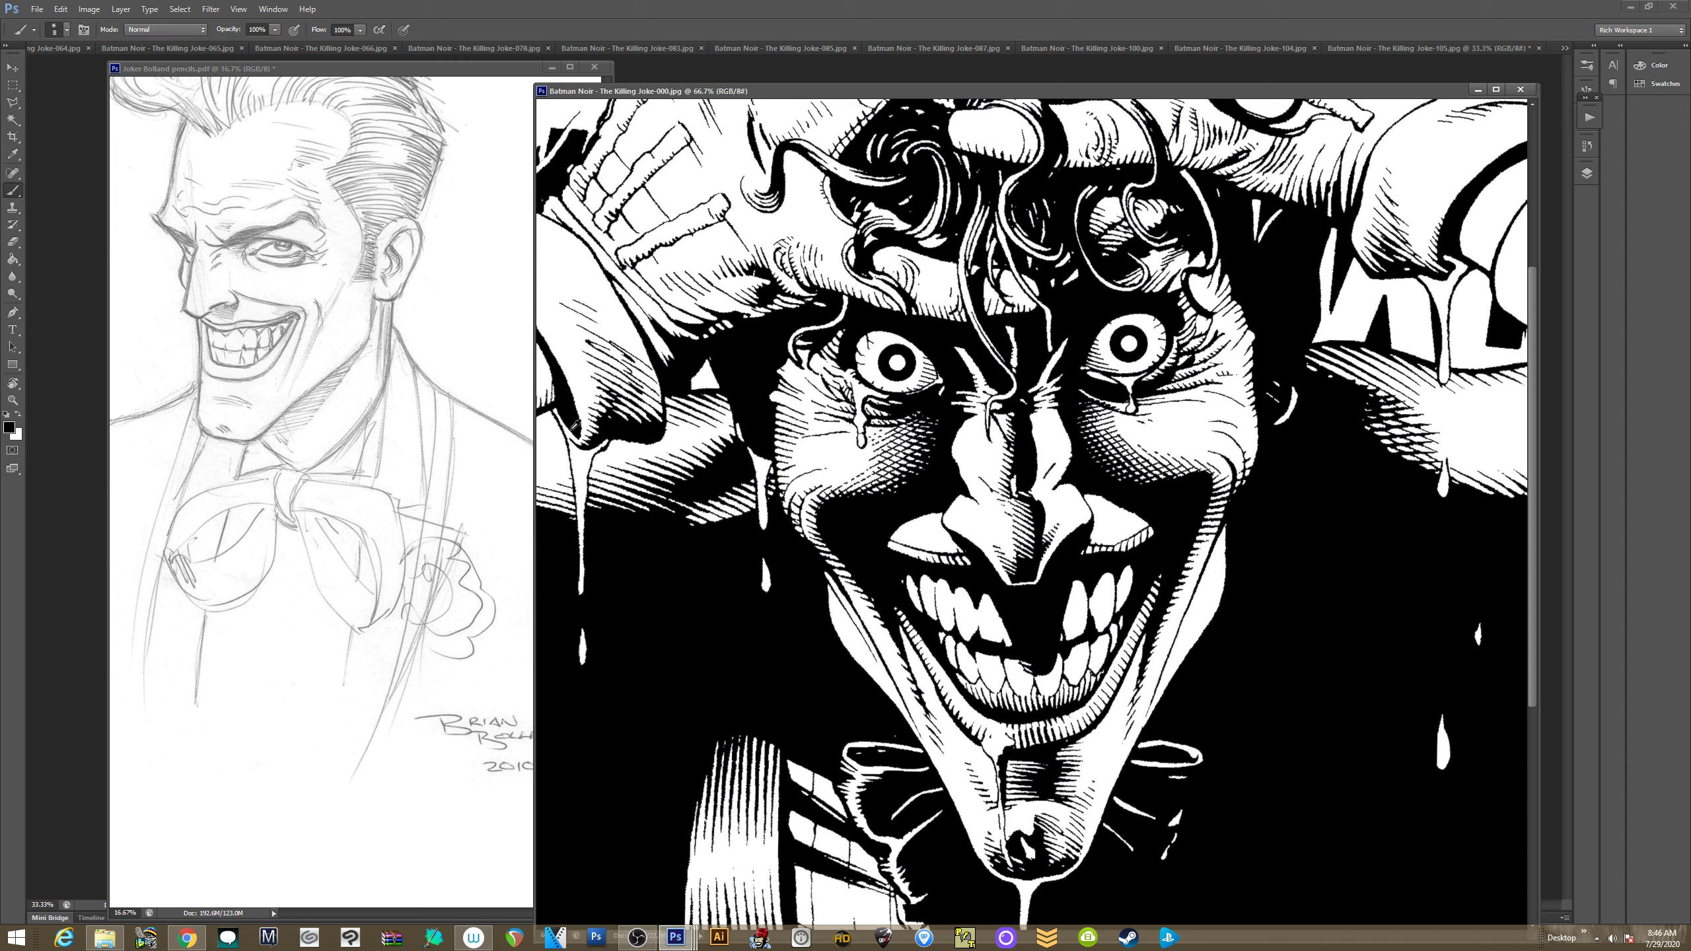
click(214, 313)
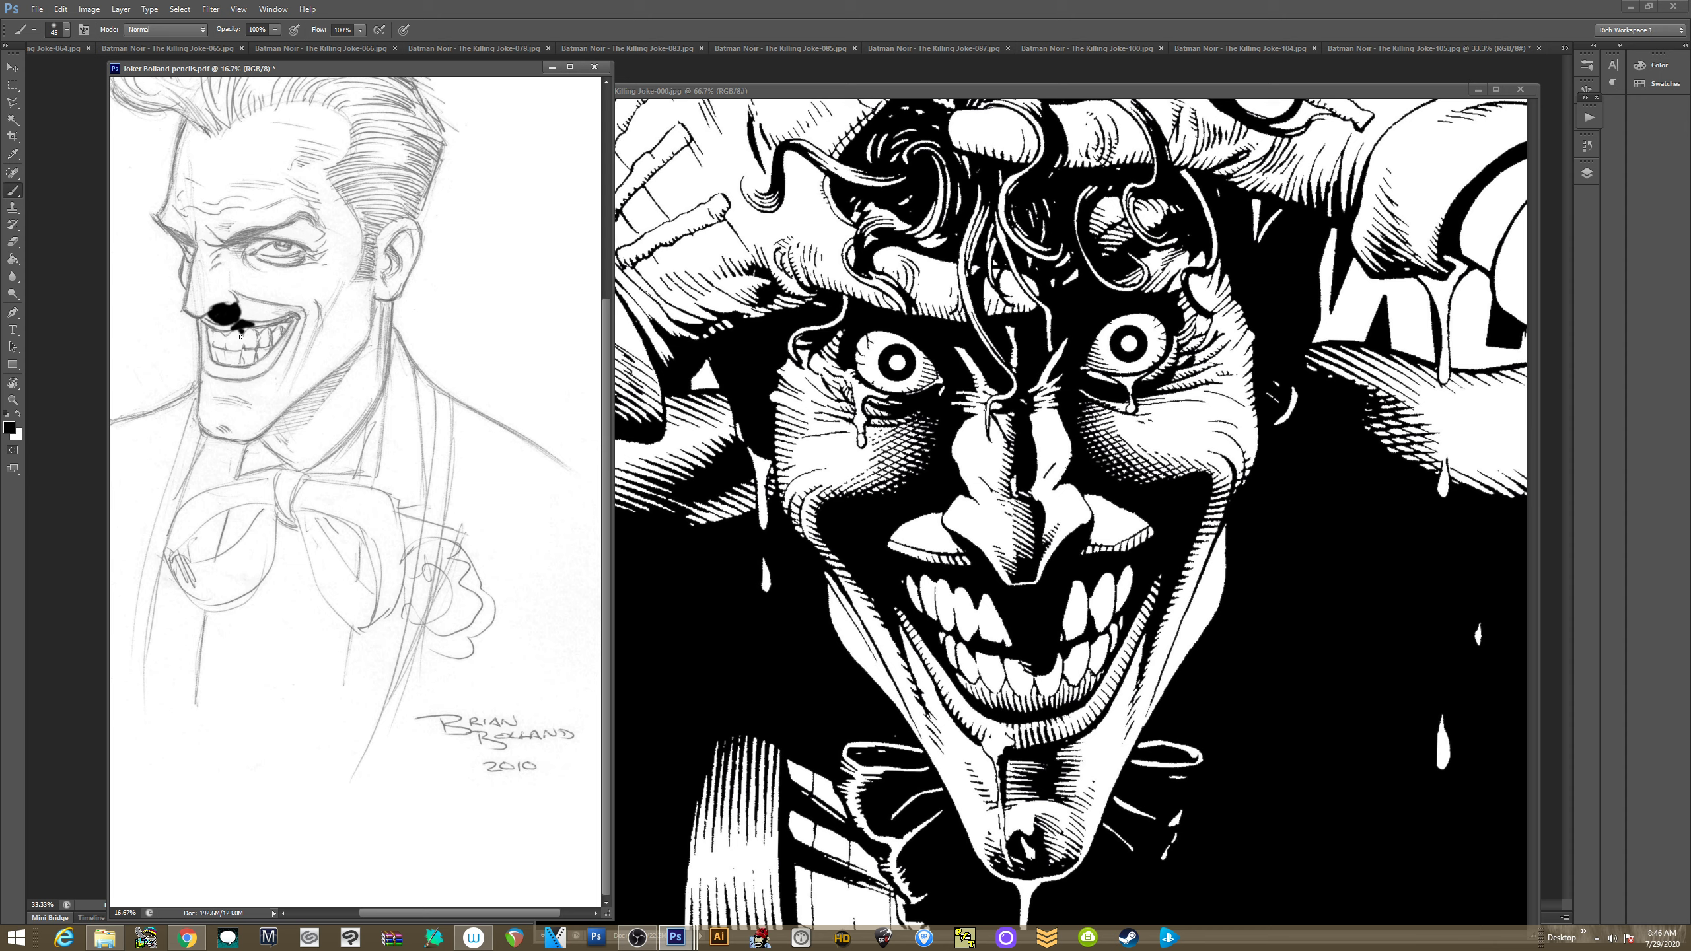
drag(245, 337, 257, 337)
key(ctrl+alt+z)
key(ctrl+alt+z)
key(ctrl+alt+z)
key(ctrl+alt+z)
key(ctrl+alt+z)
key(ctrl+alt+z)
key(ctrl+alt+z)
key(ctrl+alt+z)
key(ctrl+alt+z)
Try outlining a shadow shape on the Joker's temple, and undo it while keeping the sketch darkened
mouse_move(297, 212)
mouse_down()
mouse_move(329, 127)
mouse_move(339, 200)
mouse_move(319, 228)
mouse_move(299, 214)
mouse_up()
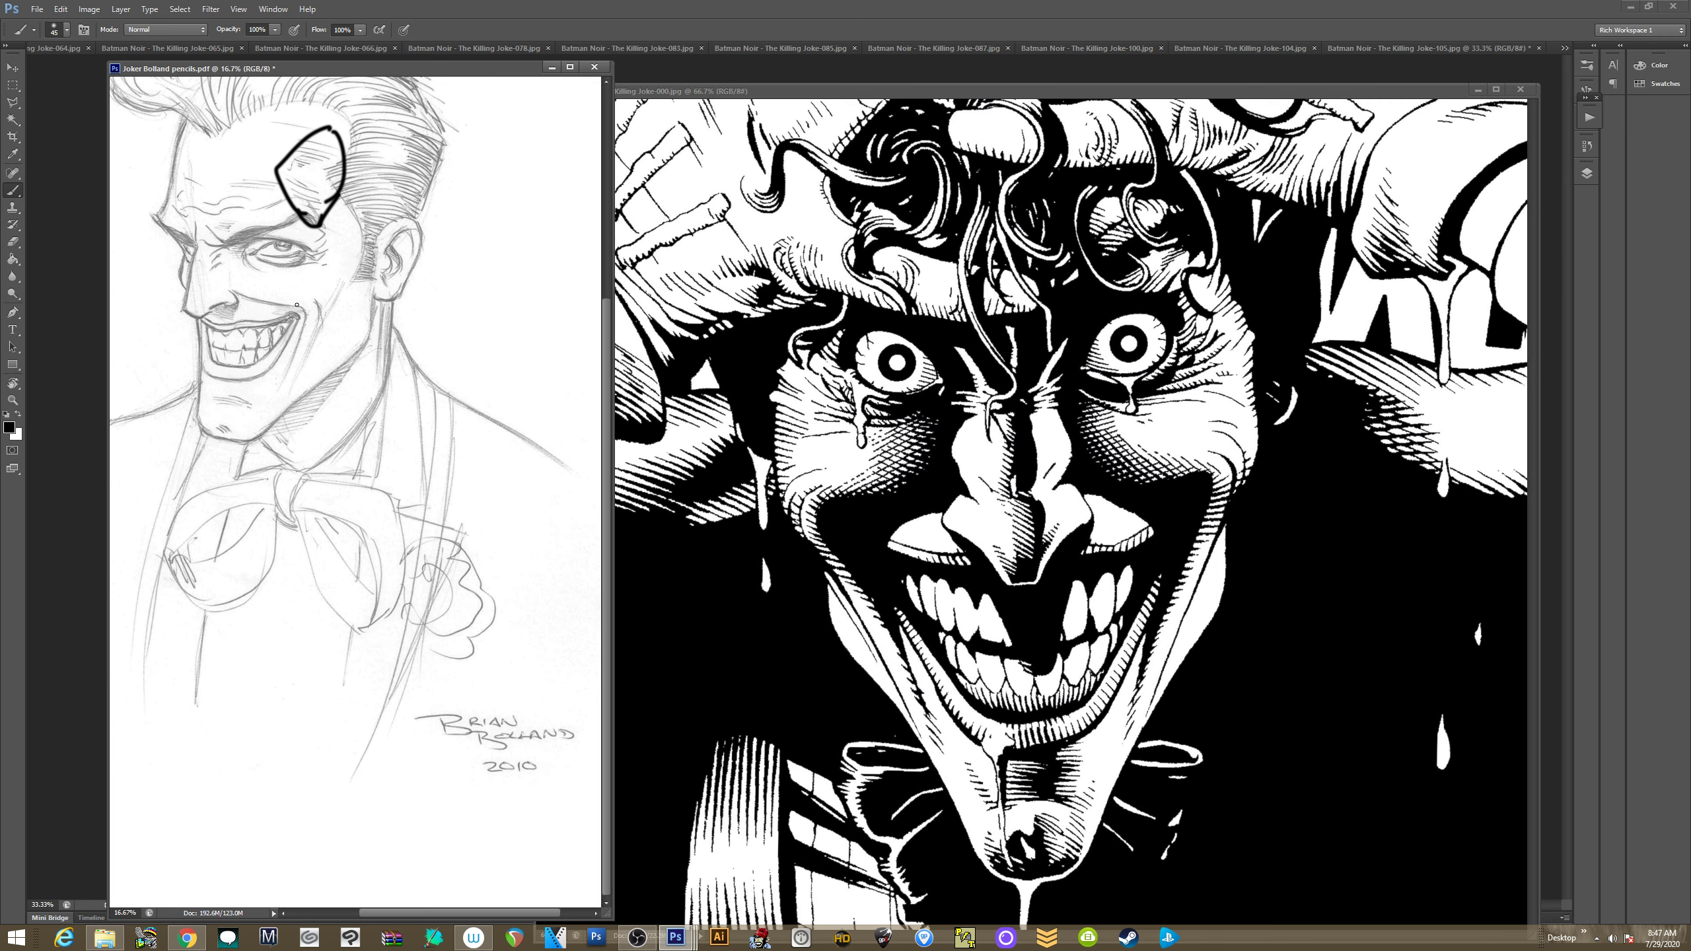
key(ctrl+alt+z)
key(ctrl+alt+z)
key(ctrl+alt+z)
key(ctrl+alt+z)
key(ctrl+alt+z)
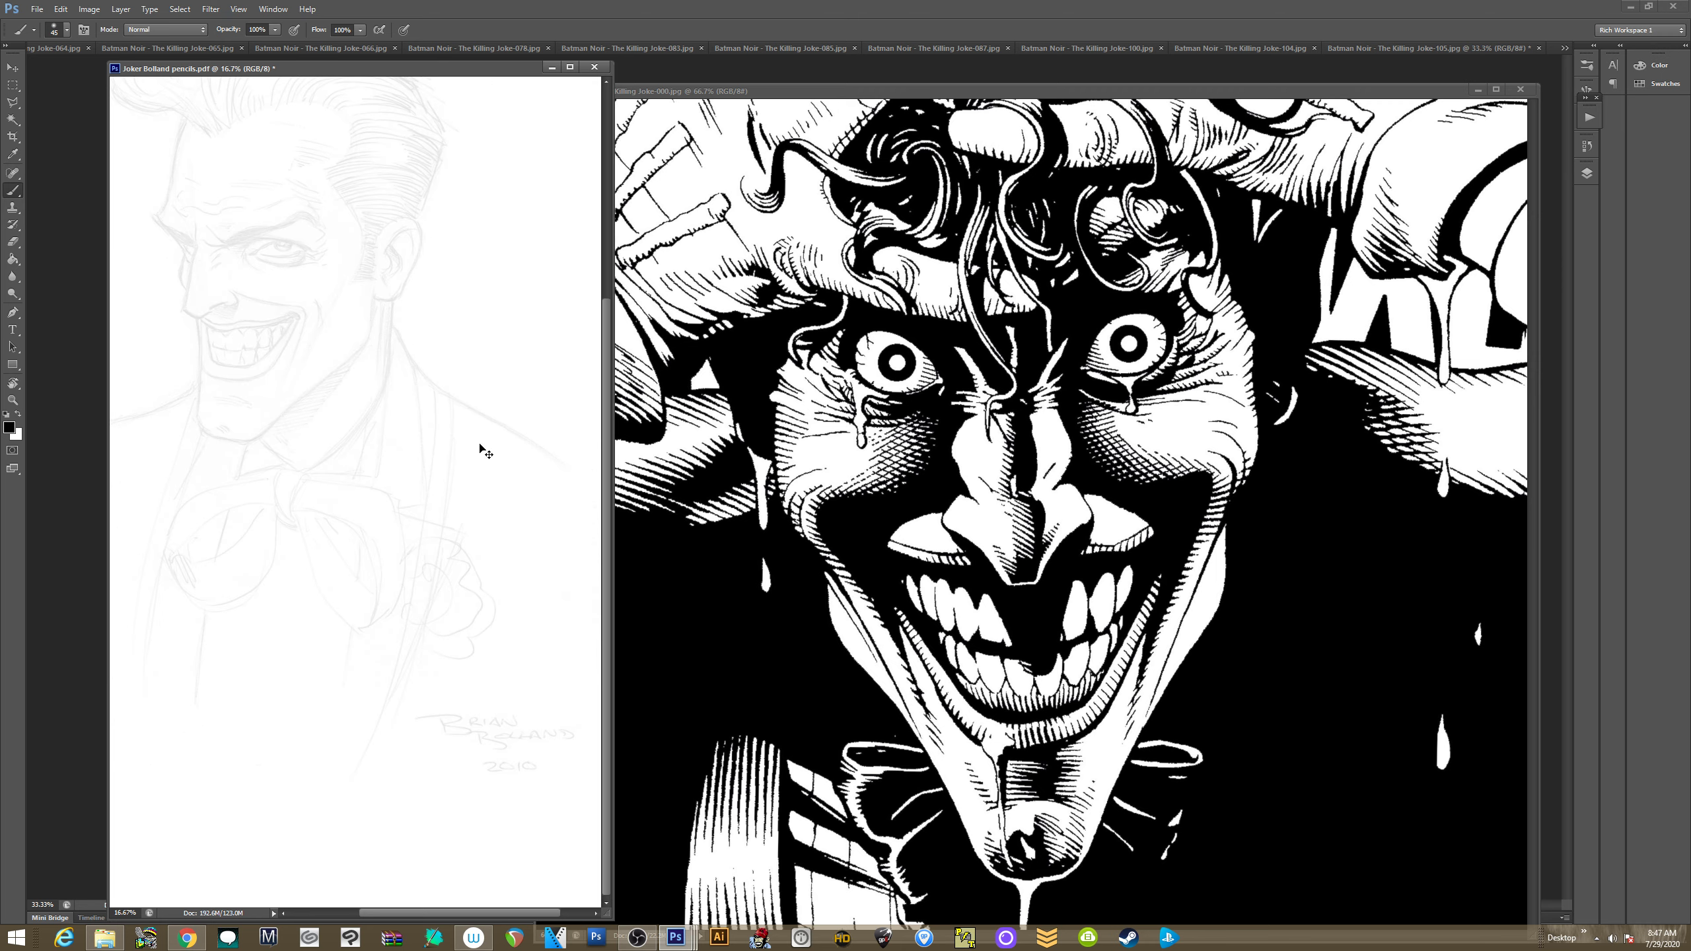
key(ctrl+alt+z)
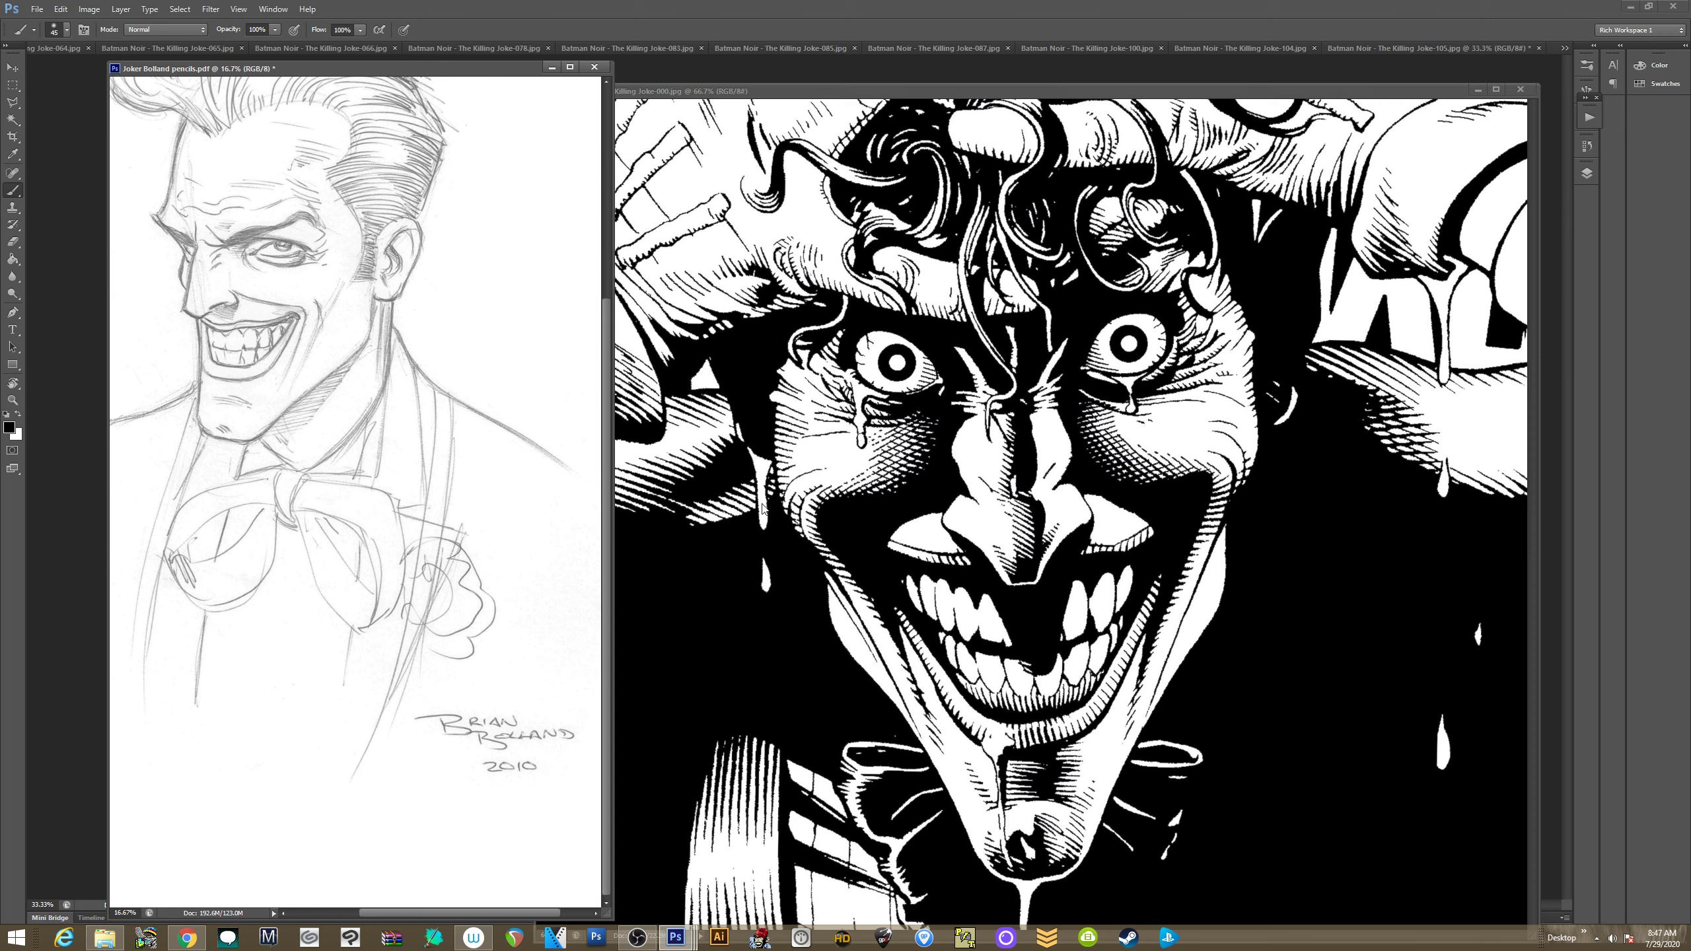
Brush over the solid black beside the Joker's eye on the cover and sample the cheek's black for a smaller brush
click(759, 529)
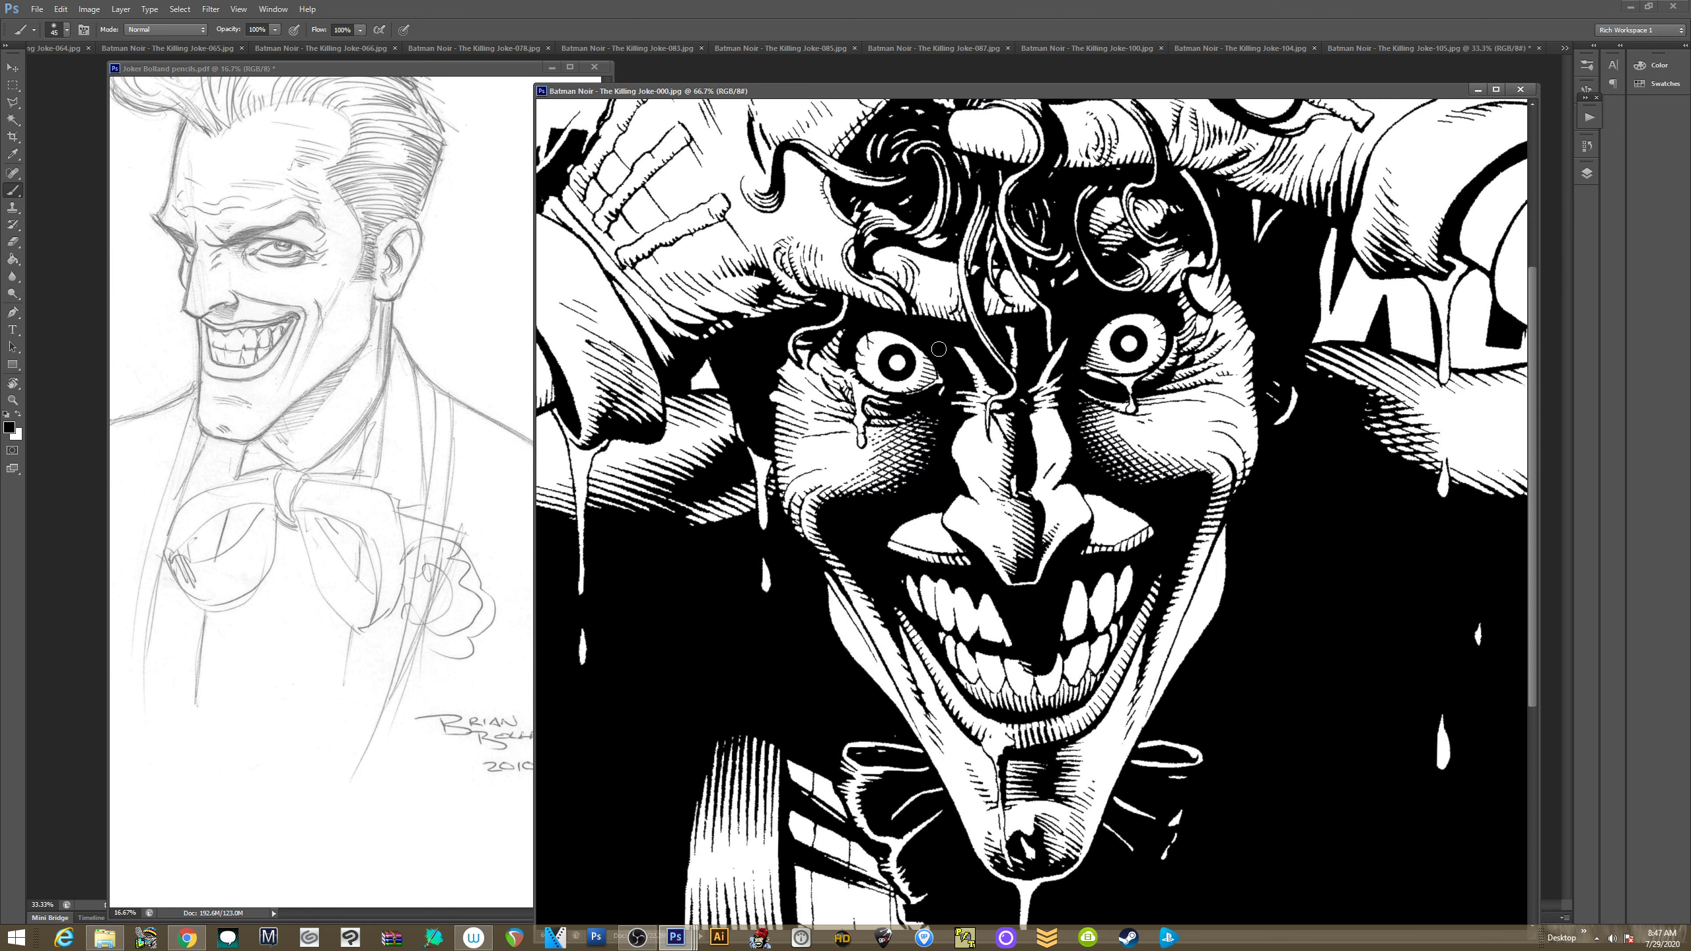
drag(931, 350, 938, 383)
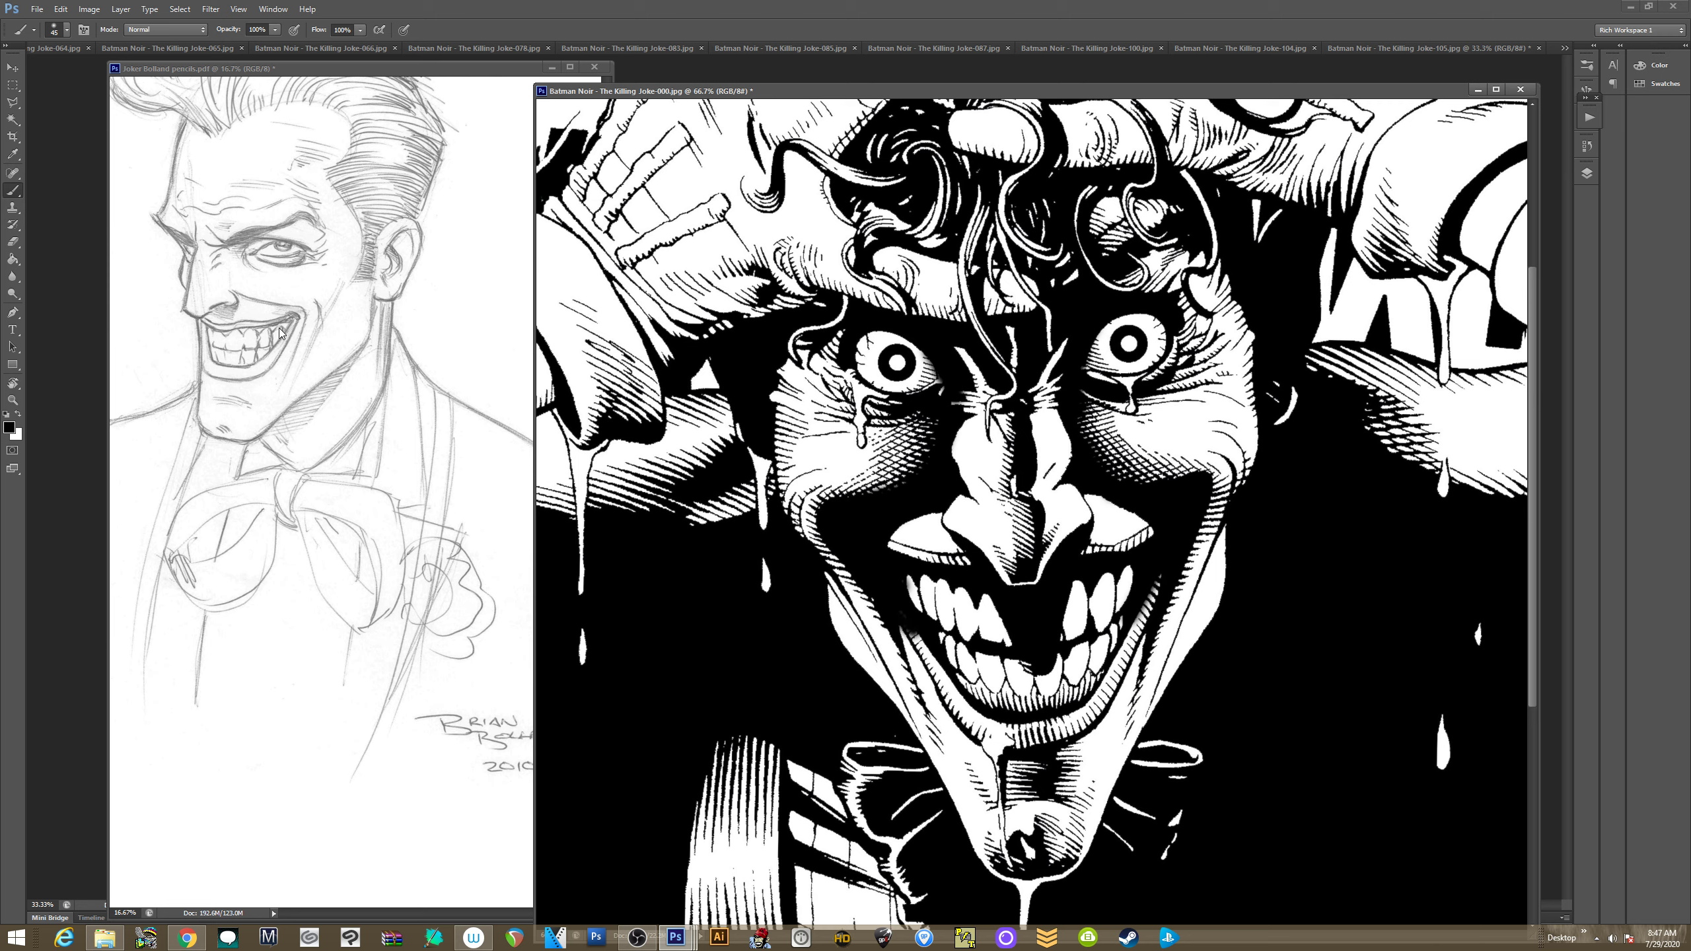
alt+click(864, 544)
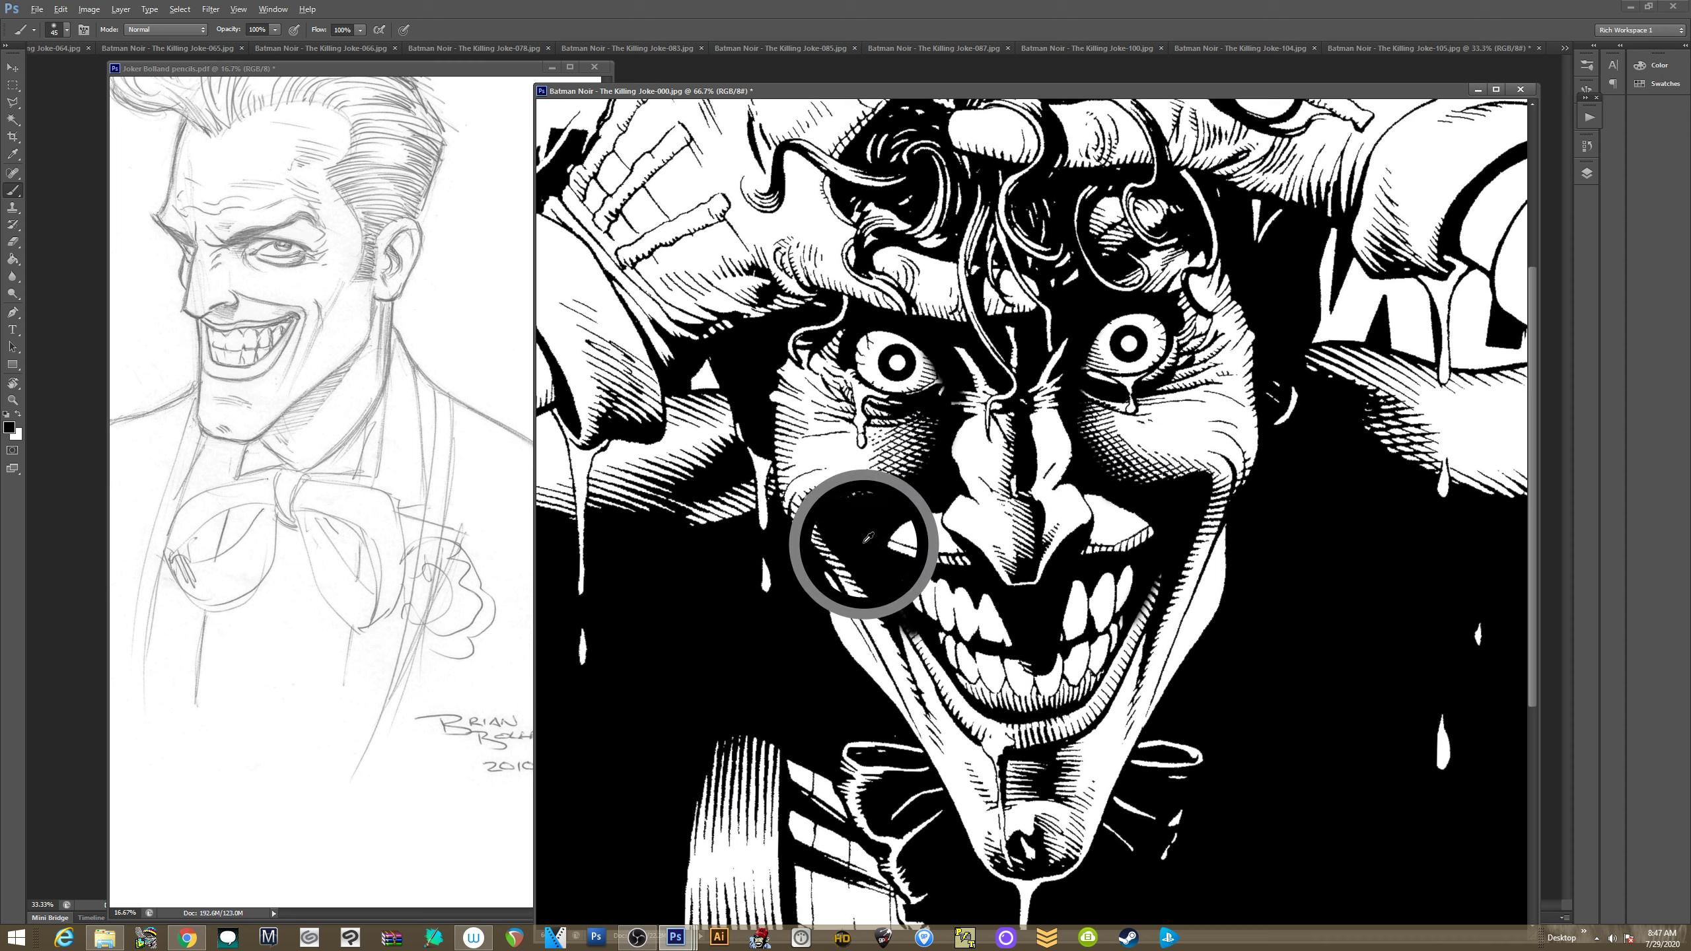
key([)
key(bracketleft)
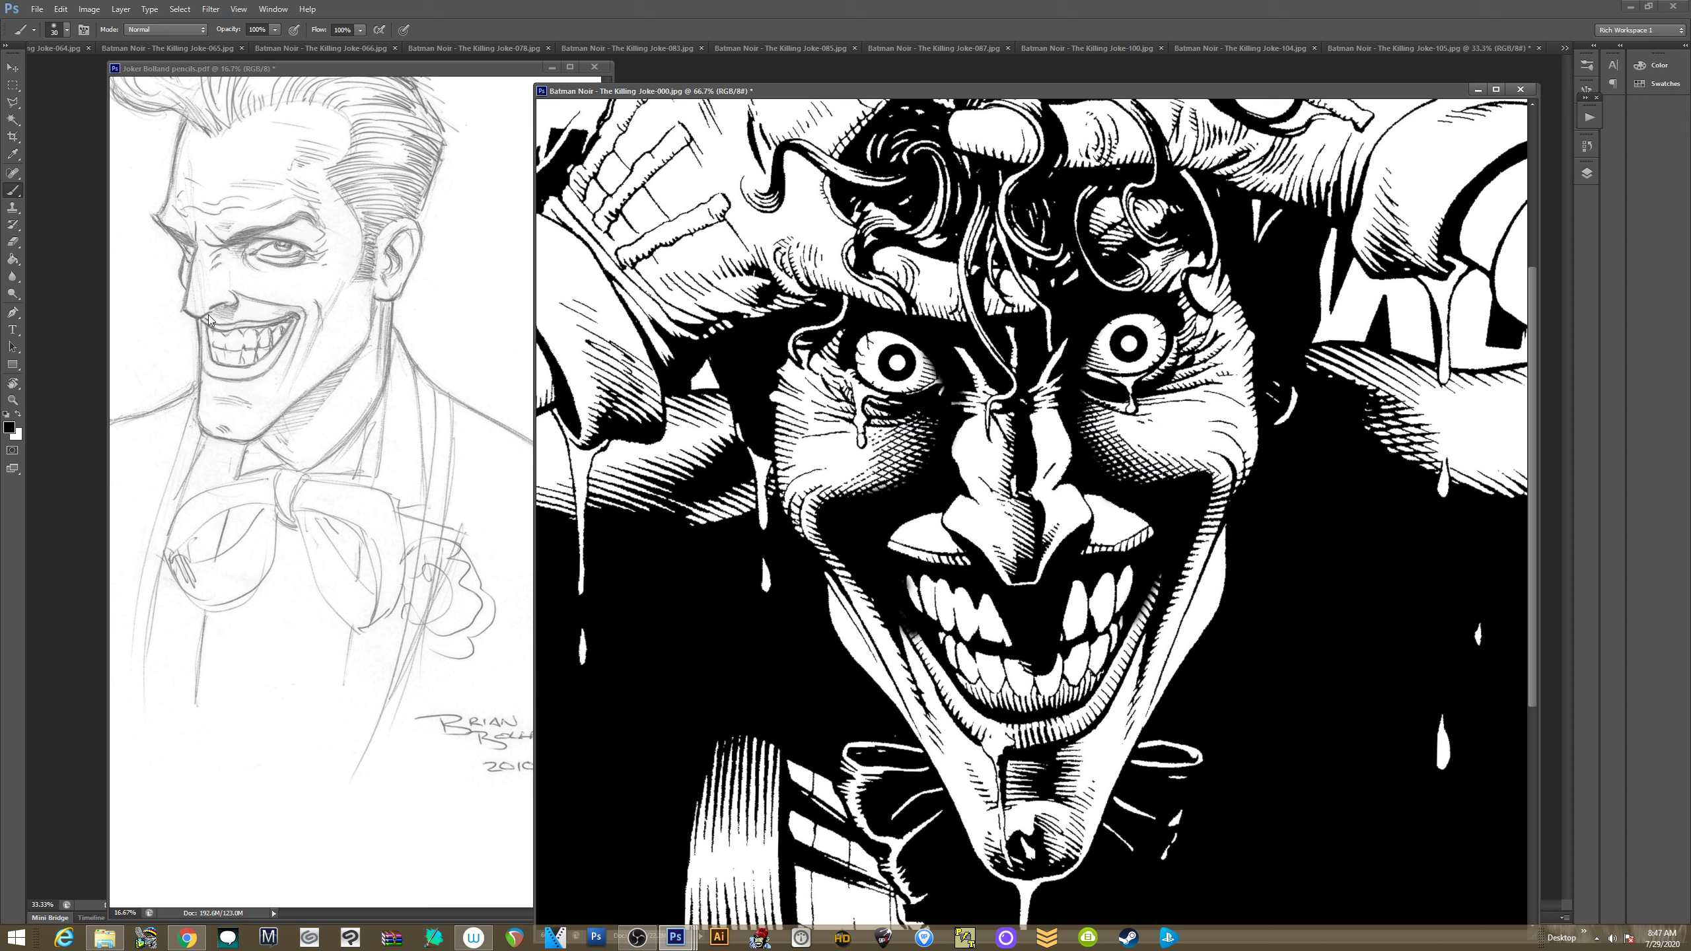
Brush solid black shadows under the nose and along the smile line of the Joker's face on the pencil sketch
click(214, 323)
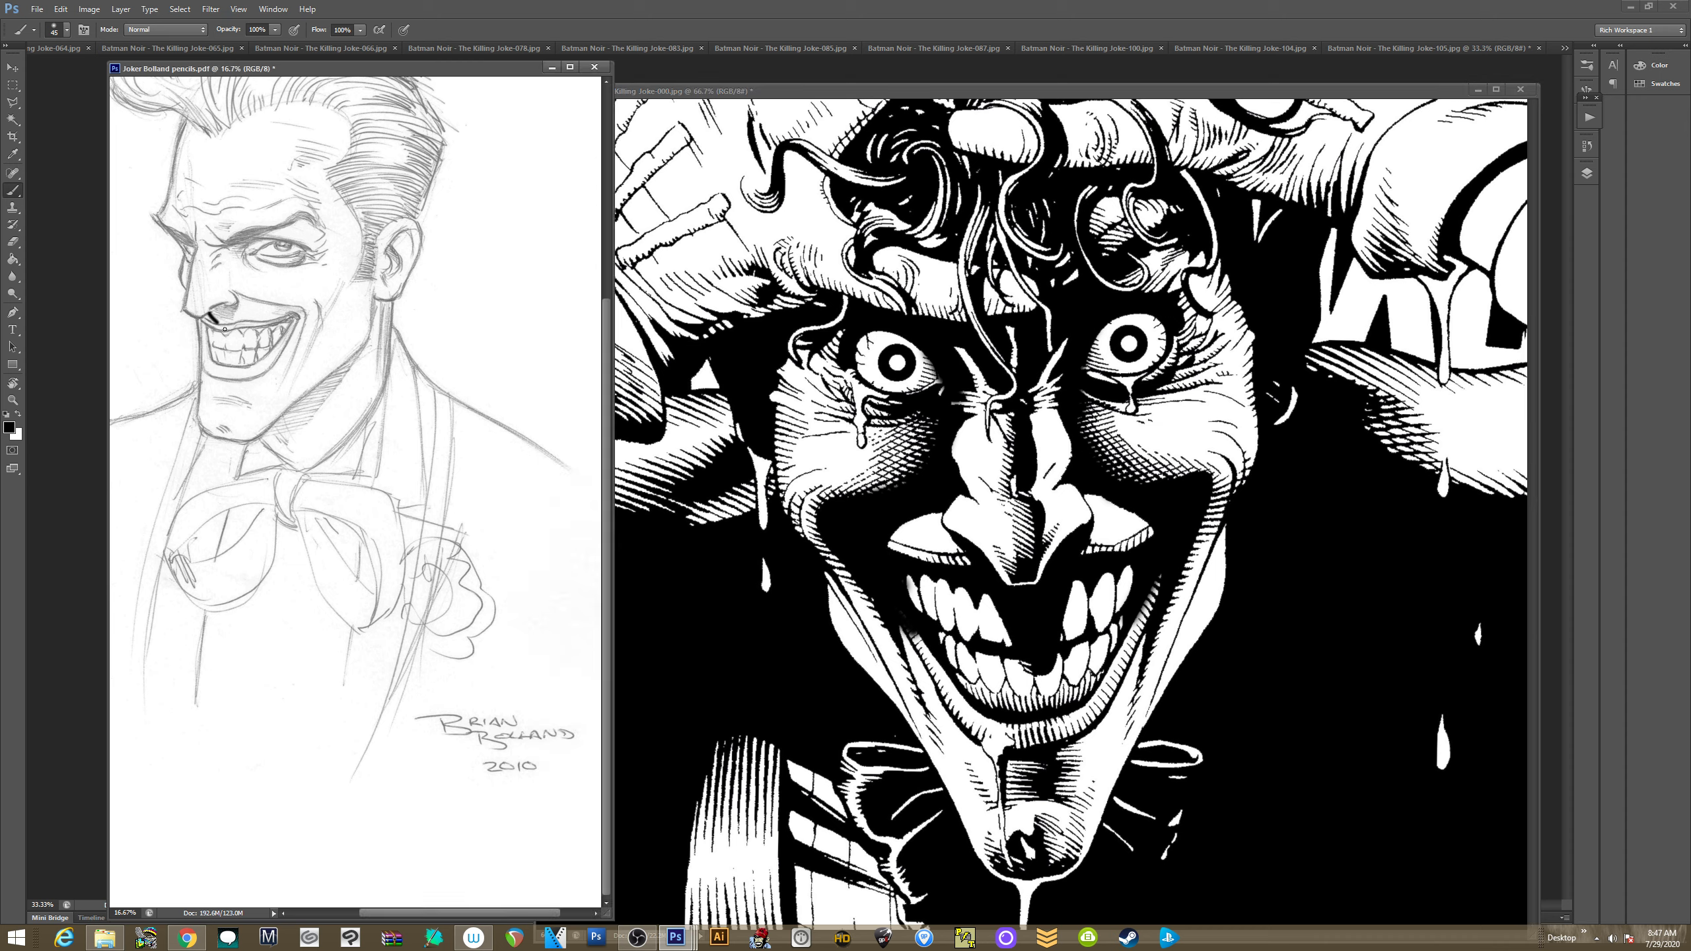
mouse_move(224, 329)
mouse_down()
mouse_move(238, 336)
mouse_move(216, 311)
mouse_move(246, 339)
mouse_up()
mouse_move(241, 298)
mouse_down()
mouse_move(307, 313)
mouse_move(279, 392)
mouse_up()
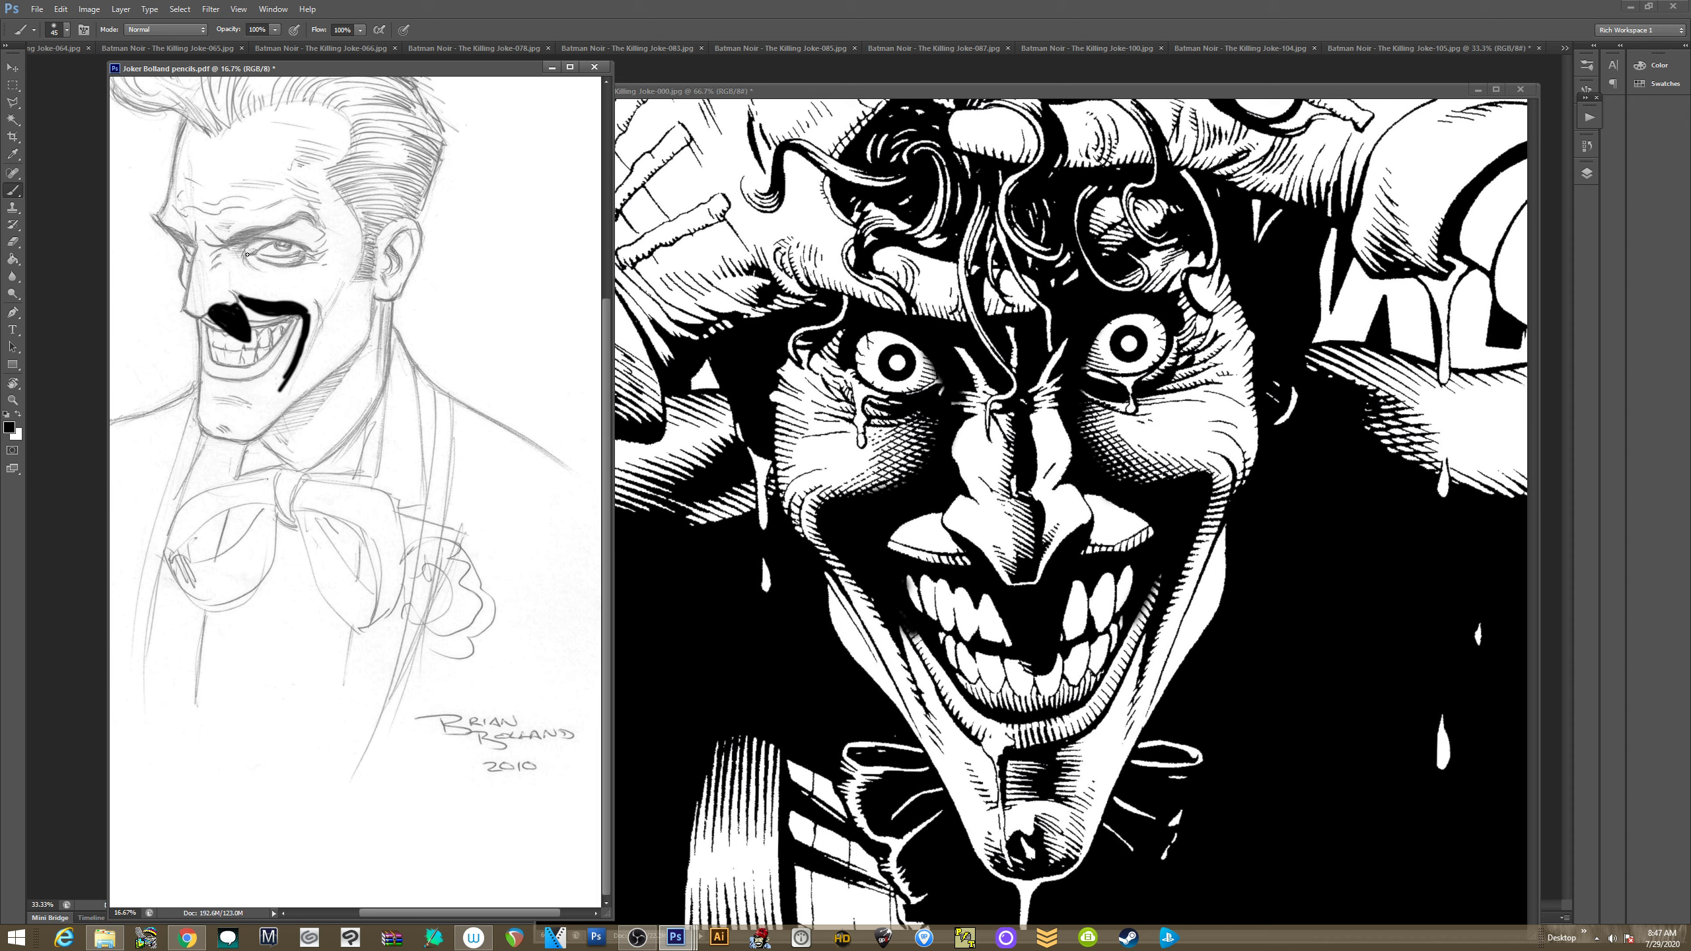
Spot black shadows into the sketch's inner eye socket, temple and ear
mouse_move(248, 250)
mouse_down()
mouse_move(265, 238)
mouse_move(249, 257)
mouse_up()
drag(246, 244, 246, 248)
mouse_move(333, 165)
mouse_down()
mouse_move(343, 208)
mouse_move(332, 192)
mouse_up()
mouse_move(387, 257)
mouse_down()
mouse_move(406, 234)
mouse_move(405, 265)
mouse_move(388, 264)
mouse_up()
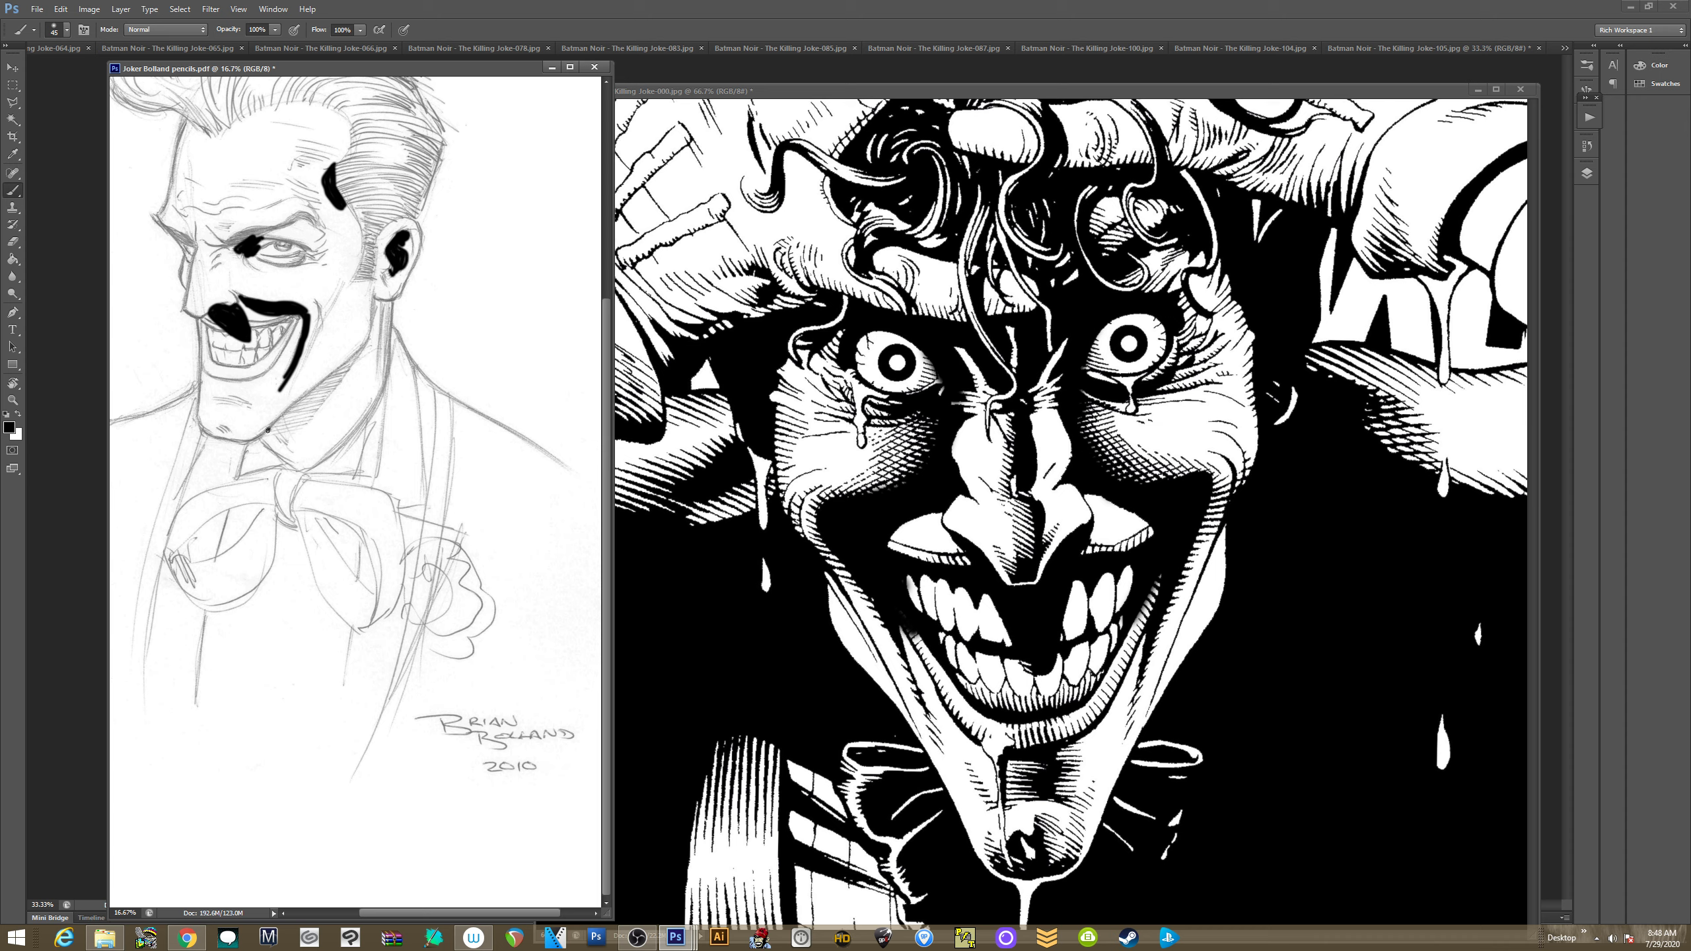
Brush black shadows beneath the jaw, down the neck and across the chin of the sketched Joker
mouse_move(268, 430)
mouse_down()
mouse_move(311, 443)
mouse_move(361, 343)
mouse_up()
mouse_move(321, 428)
mouse_down()
mouse_move(272, 434)
mouse_move(306, 448)
mouse_up()
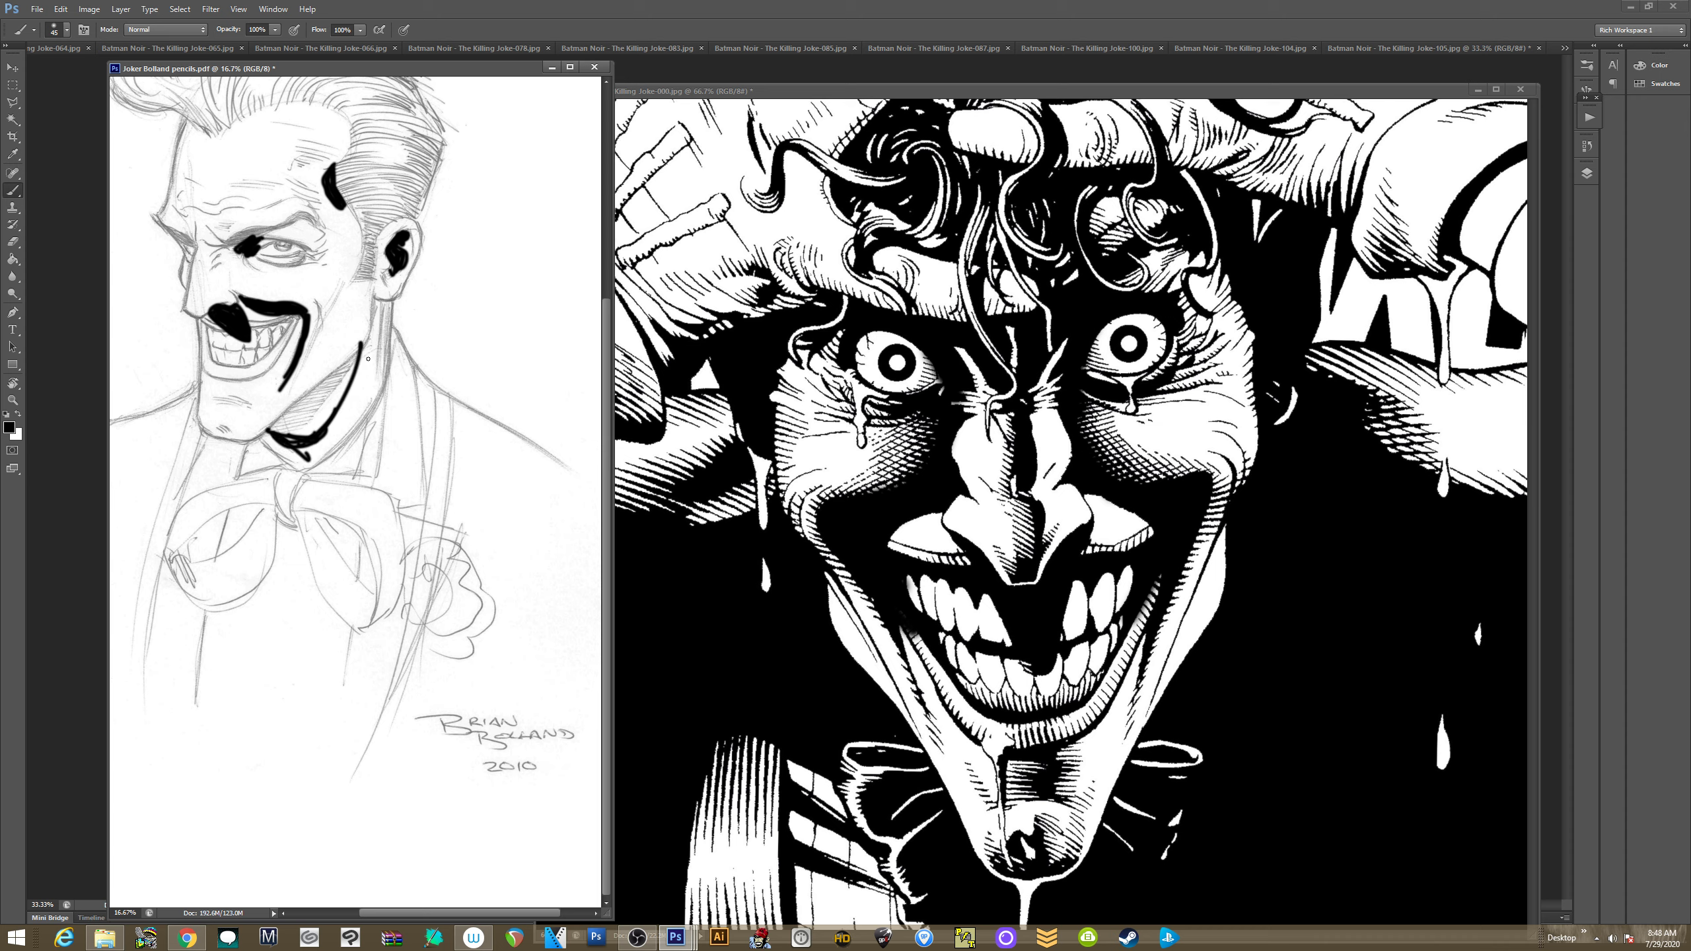
mouse_move(382, 336)
mouse_down()
mouse_move(381, 335)
mouse_move(371, 406)
mouse_move(373, 331)
mouse_move(369, 411)
mouse_up()
mouse_move(272, 430)
mouse_down()
mouse_move(366, 337)
mouse_move(318, 408)
mouse_move(233, 408)
mouse_move(245, 426)
mouse_move(249, 411)
mouse_move(226, 409)
mouse_move(245, 433)
mouse_move(274, 407)
mouse_move(255, 425)
mouse_move(220, 379)
mouse_move(241, 389)
mouse_move(273, 368)
mouse_up()
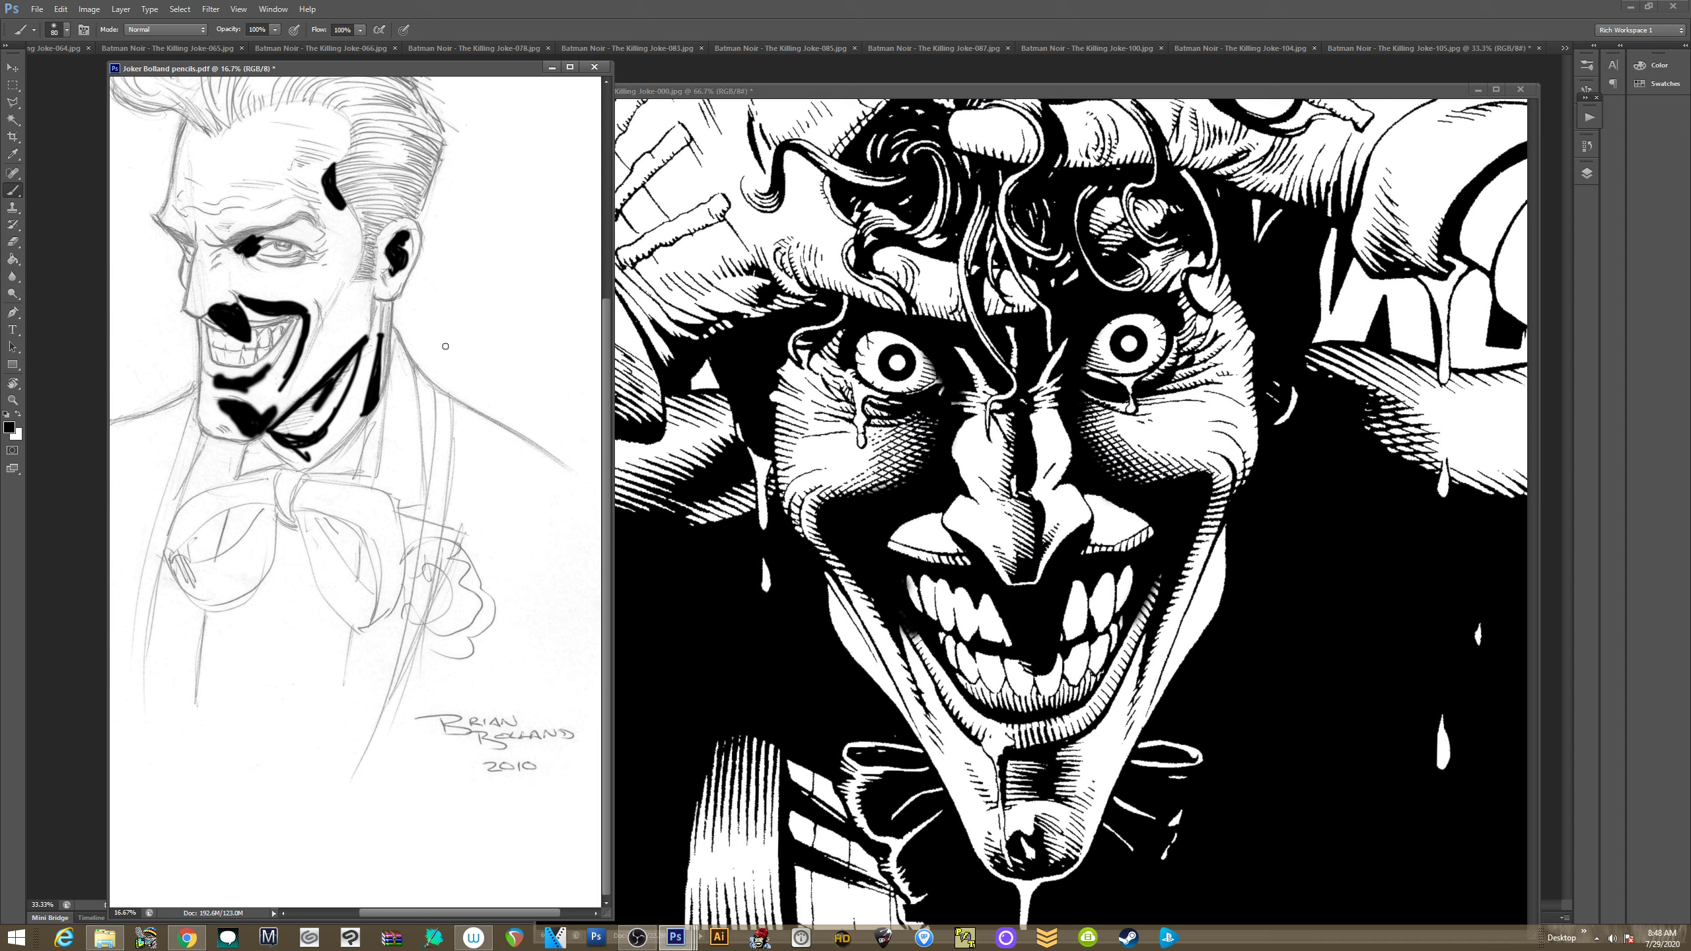
Undo the black chin strokes and the fills of the jaw and neck shadows on the sketch
key(ctrl+alt+z)
key(ctrl+alt+z)
key(ctrl+alt+z)
key(ctrl+alt+z)
key(ctrl+alt+z)
key(ctrl+alt+z)
key(ctrl+alt+z)
key(ctrl+alt+z)
key(ctrl+alt+z)
key(ctrl+alt+z)
key(ctrl+alt+z)
key(ctrl+alt+z)
key(ctrl+alt+z)
key(ctrl+alt+z)
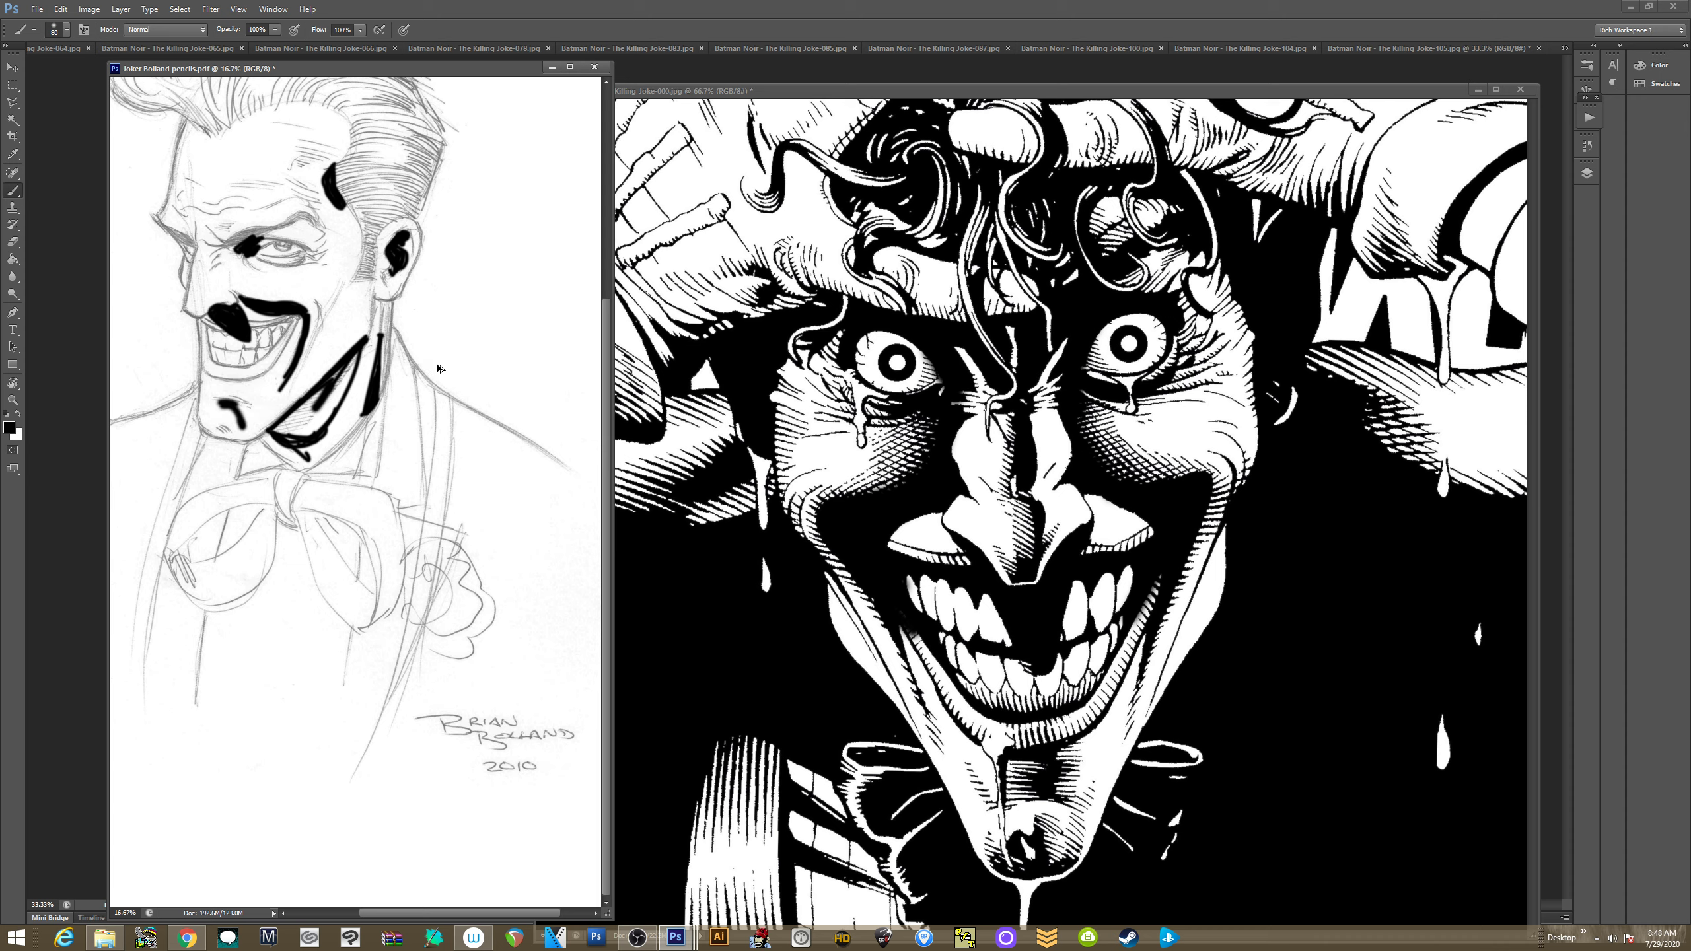
key(ctrl+alt+z)
key(ctrl+alt+z)
key(ctrl+alt+z)
key(ctrl+alt+z)
key(ctrl+alt+z)
drag(292, 426, 352, 373)
key(ctrl+alt+z)
key(ctrl+alt+z)
key(ctrl+alt+z)
key(ctrl+alt+z)
key(ctrl+alt+z)
key(ctrl+alt+z)
key(ctrl+alt+z)
key(ctrl+alt+z)
key(ctrl+alt+z)
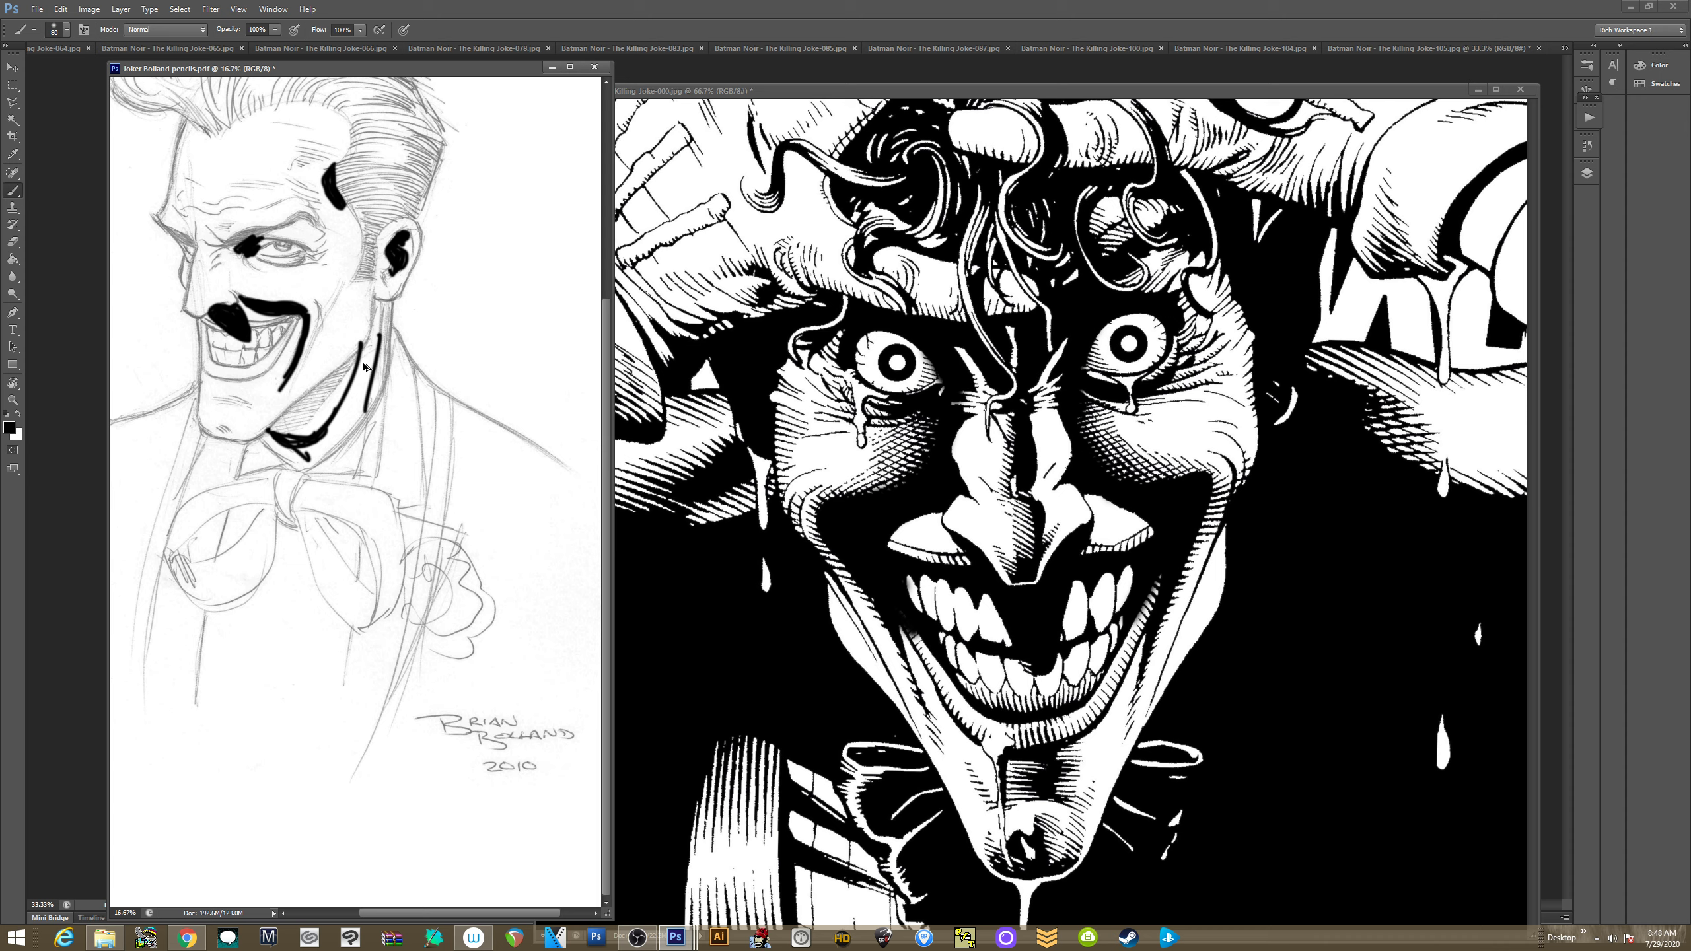
Undo the remaining black strokes on the neck, jaw, ear, temple, eye socket and lower smile line
key(ctrl+alt+z)
key(ctrl+alt+z)
key(ctrl+alt+z)
key(ctrl+alt+z)
key(ctrl+alt+z)
key(ctrl+alt+z)
key(ctrl+alt+z)
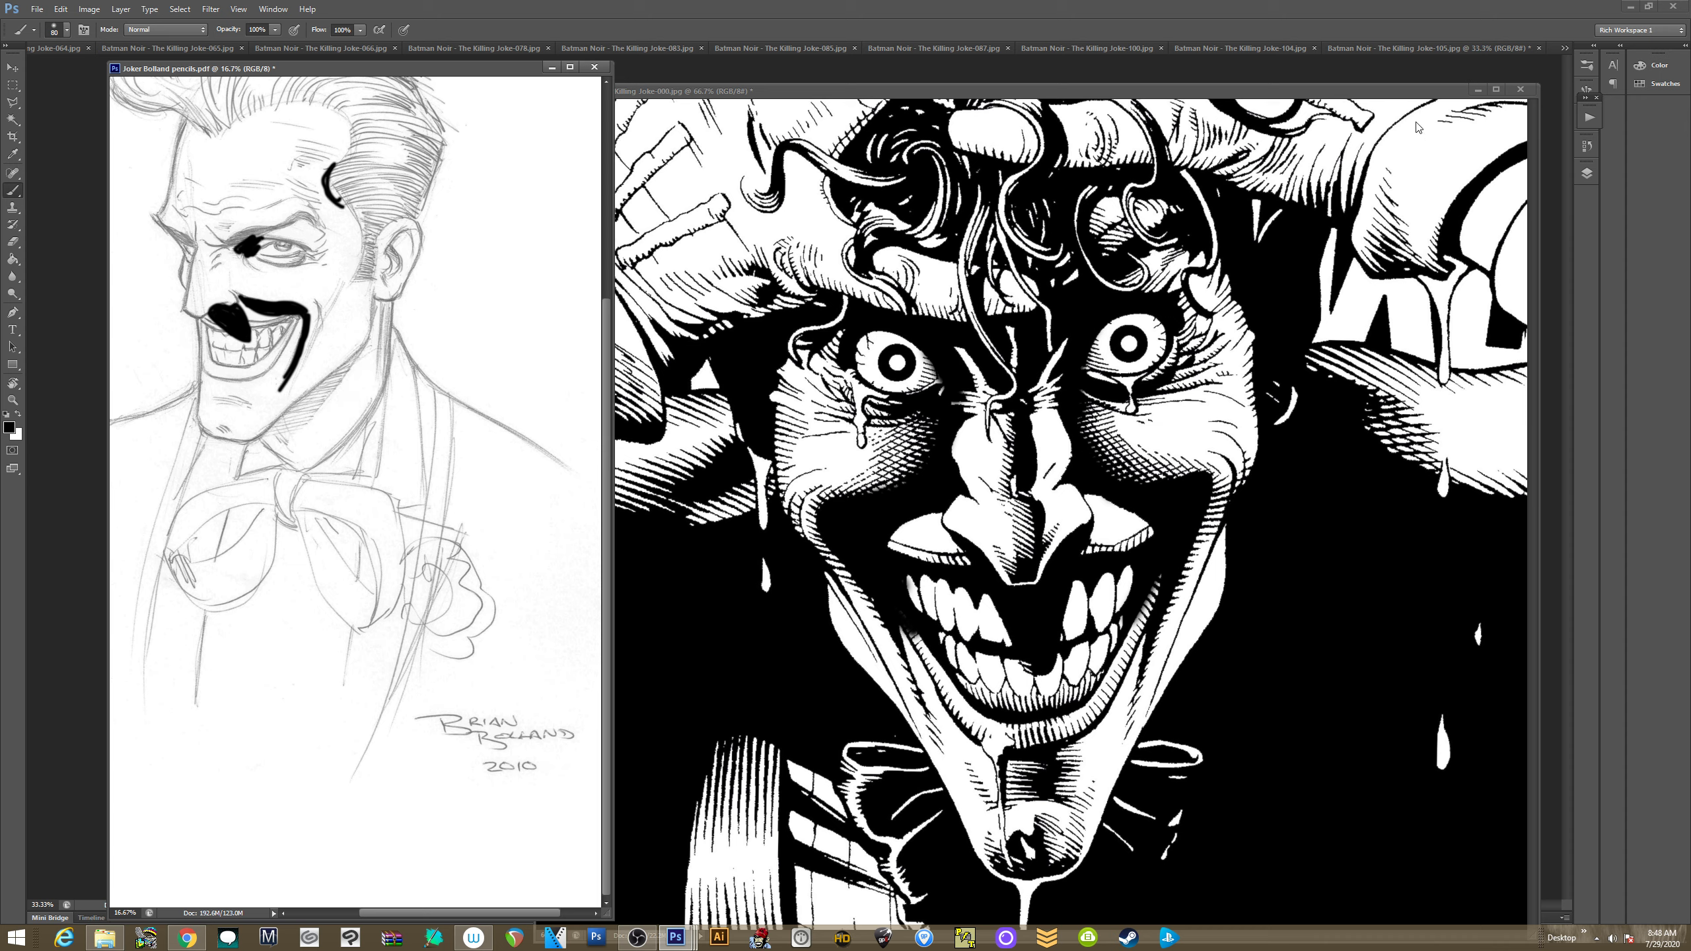
key(ctrl+alt+z)
key(ctrl+alt+z)
key(ctrl+alt+z)
key(ctrl+alt+z)
key(ctrl+alt+z)
key(ctrl+alt+z)
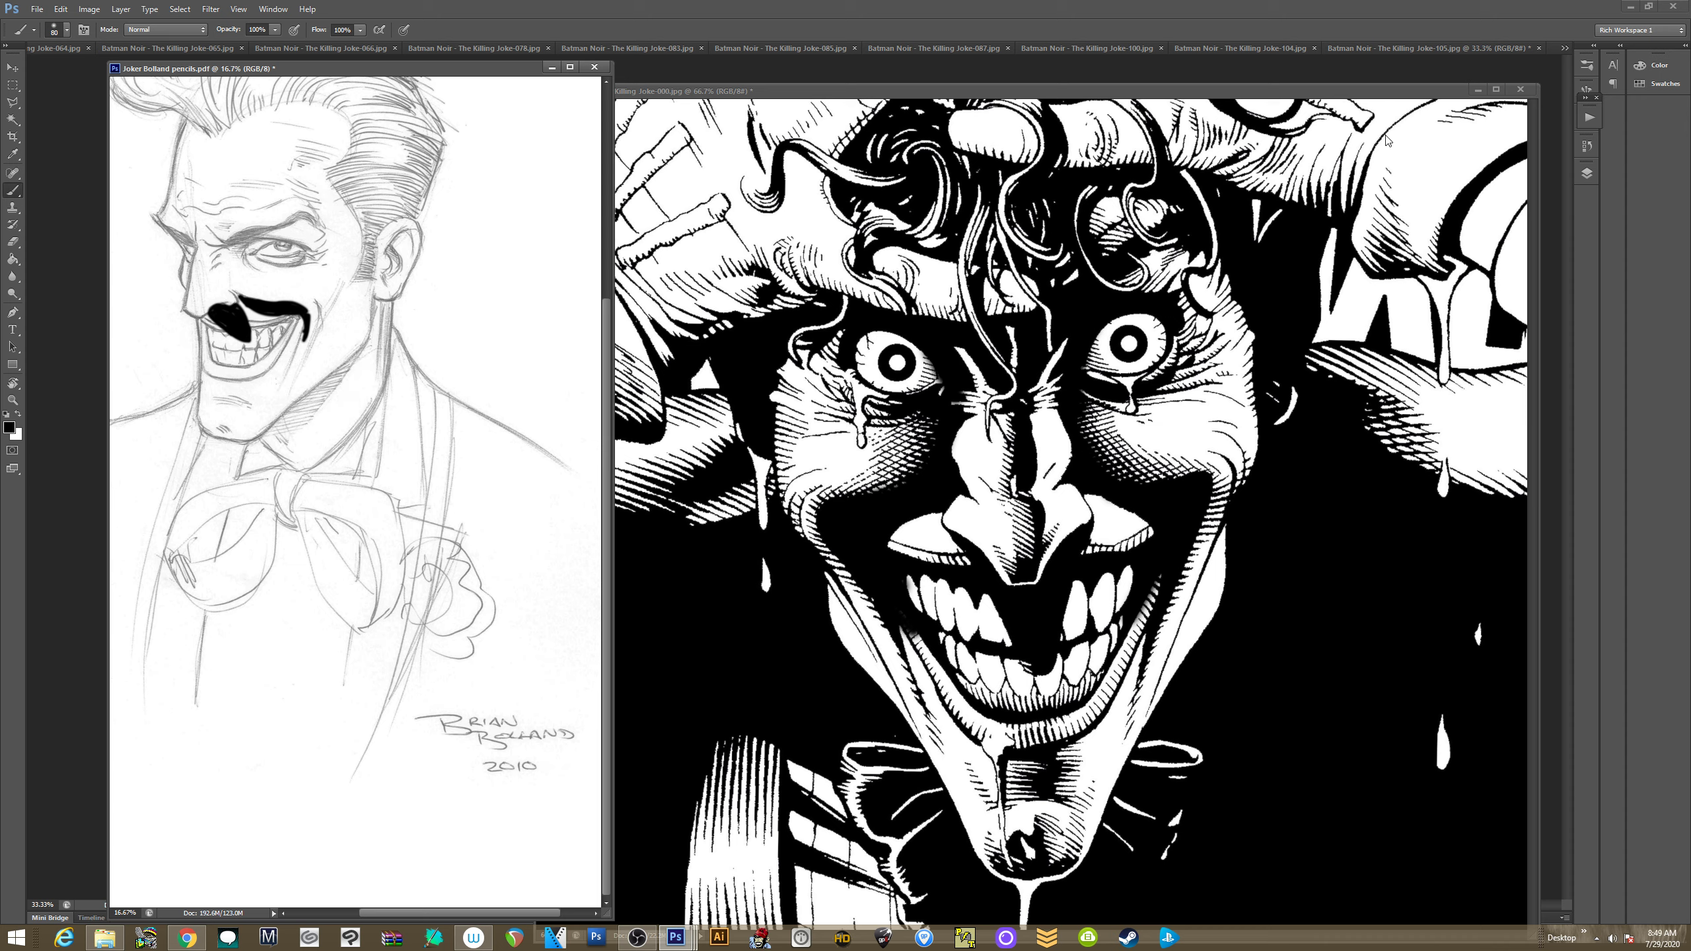
Undo the remaining smile line and nose shadow strokes on the sketch and return to the Killing Joke cover
key(ctrl+alt+z)
key(ctrl+alt+z)
key(ctrl+alt+z)
key(ctrl+alt+z)
key(ctrl+alt+z)
key(ctrl+alt+z)
key(ctrl+alt+z)
key(ctrl+alt+z)
key(ctrl+alt+z)
key(ctrl+alt+z)
key(ctrl+alt+z)
key(ctrl+alt+z)
key(ctrl+alt+z)
key(ctrl+alt+z)
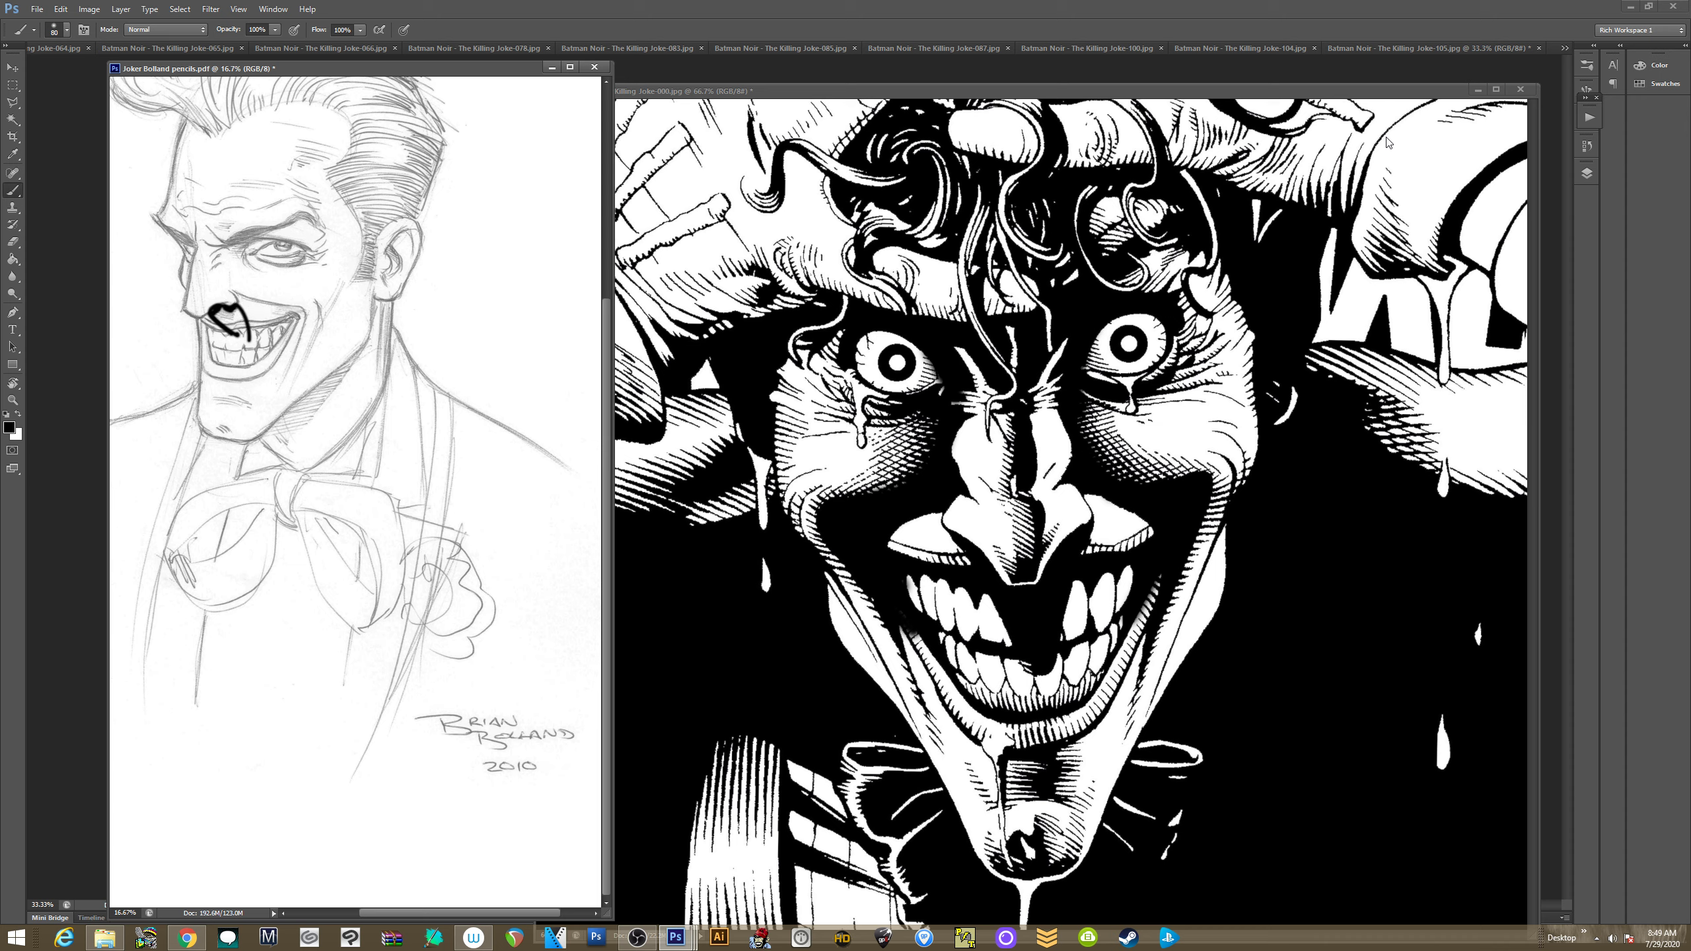
click(837, 115)
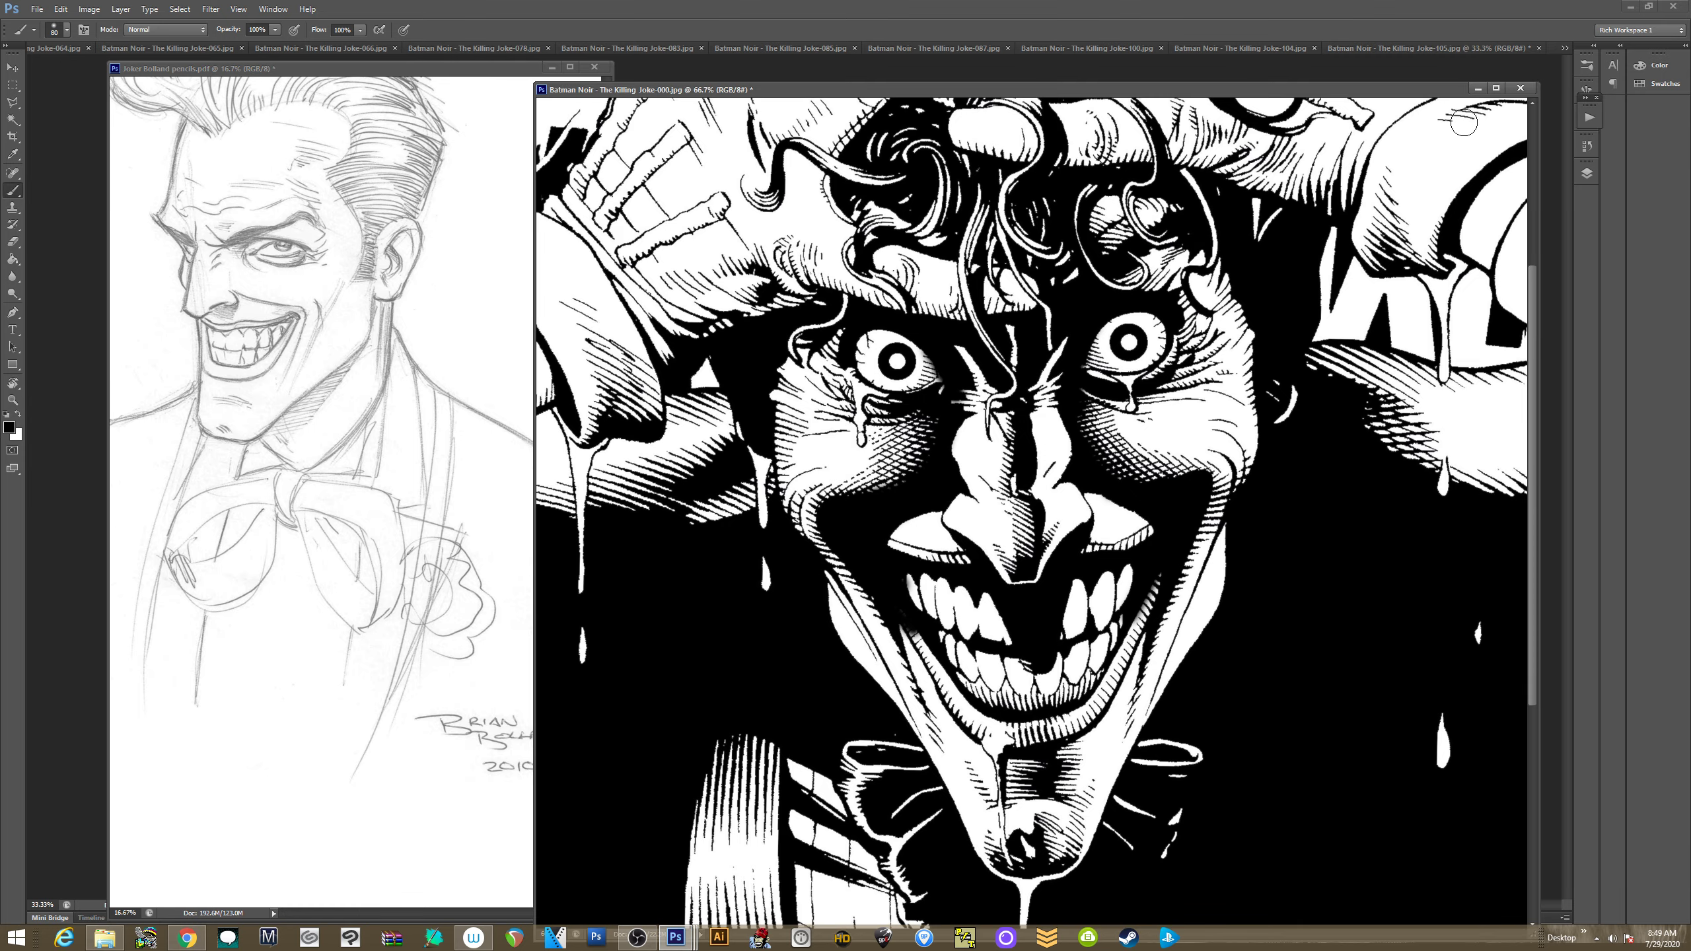
Close the Killing Joke cover without saving it and switch to Batman Noir - The Killing Joke-002.jpg
click(1519, 88)
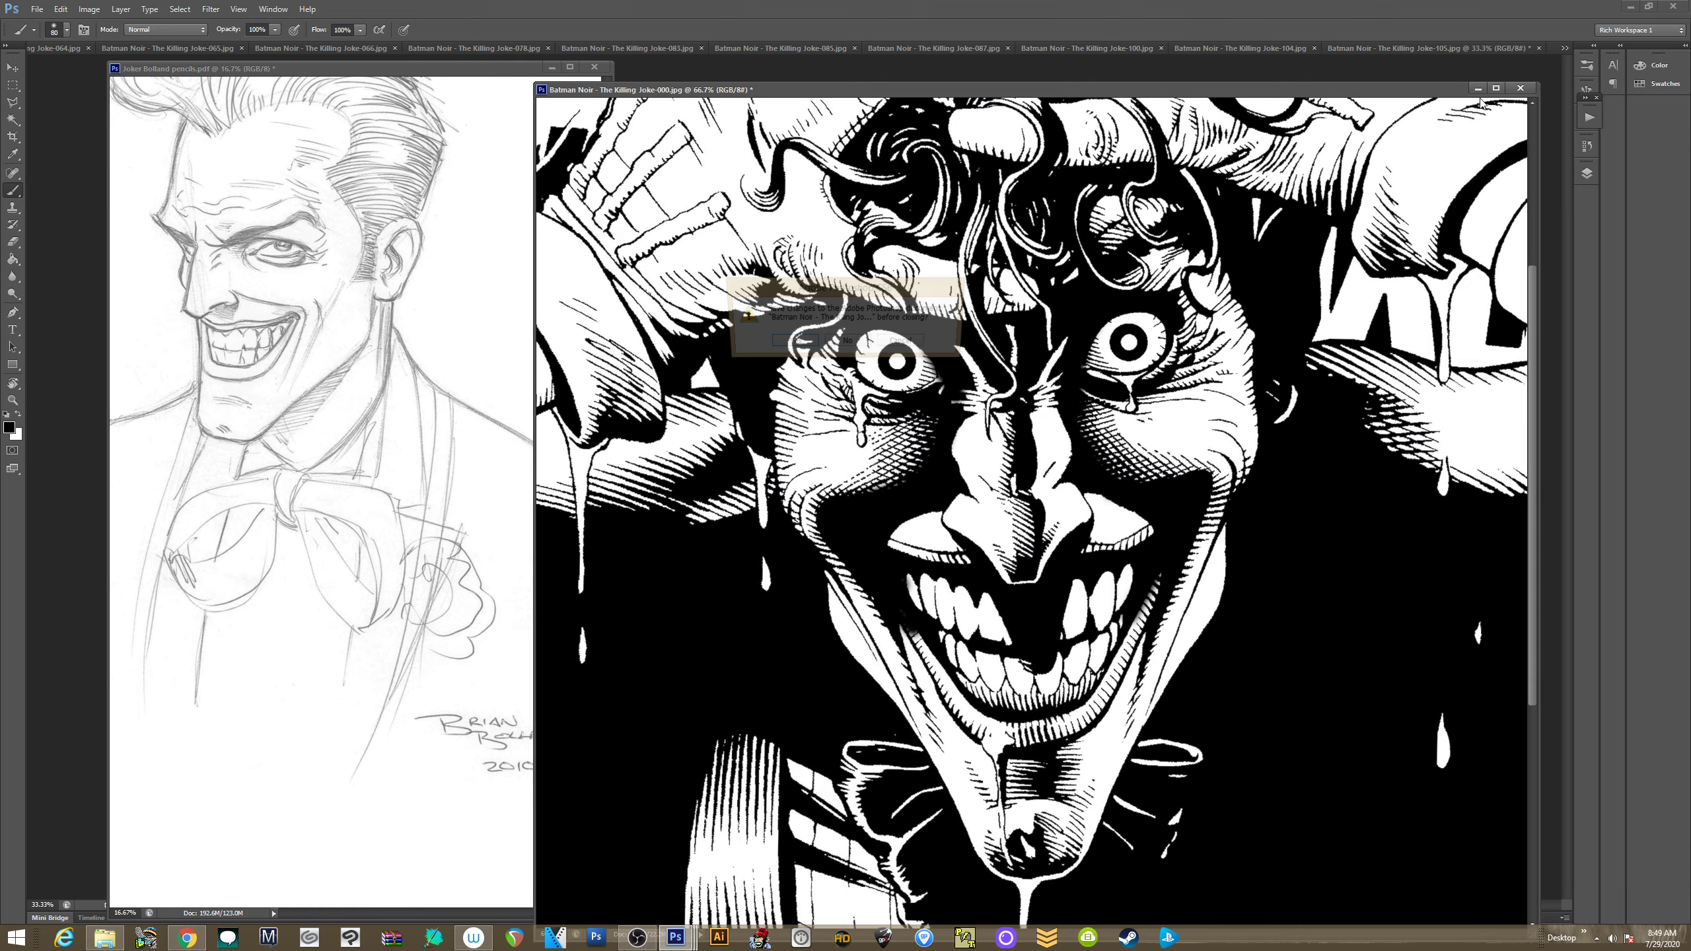
click(848, 342)
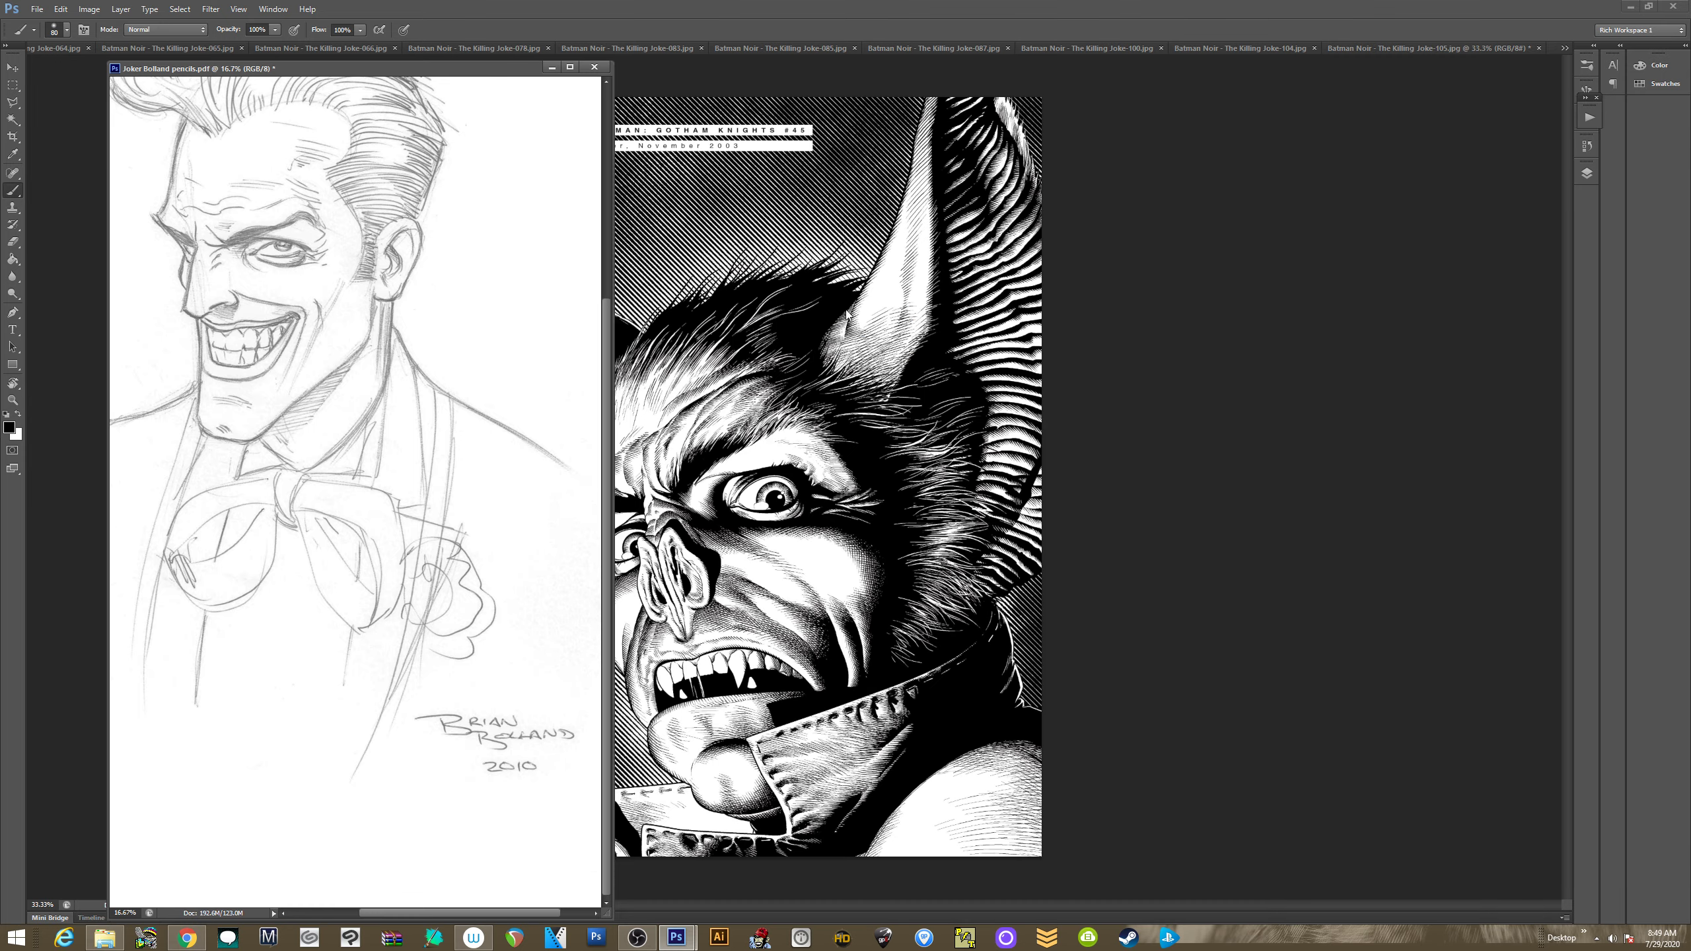
click(1563, 49)
click(1563, 48)
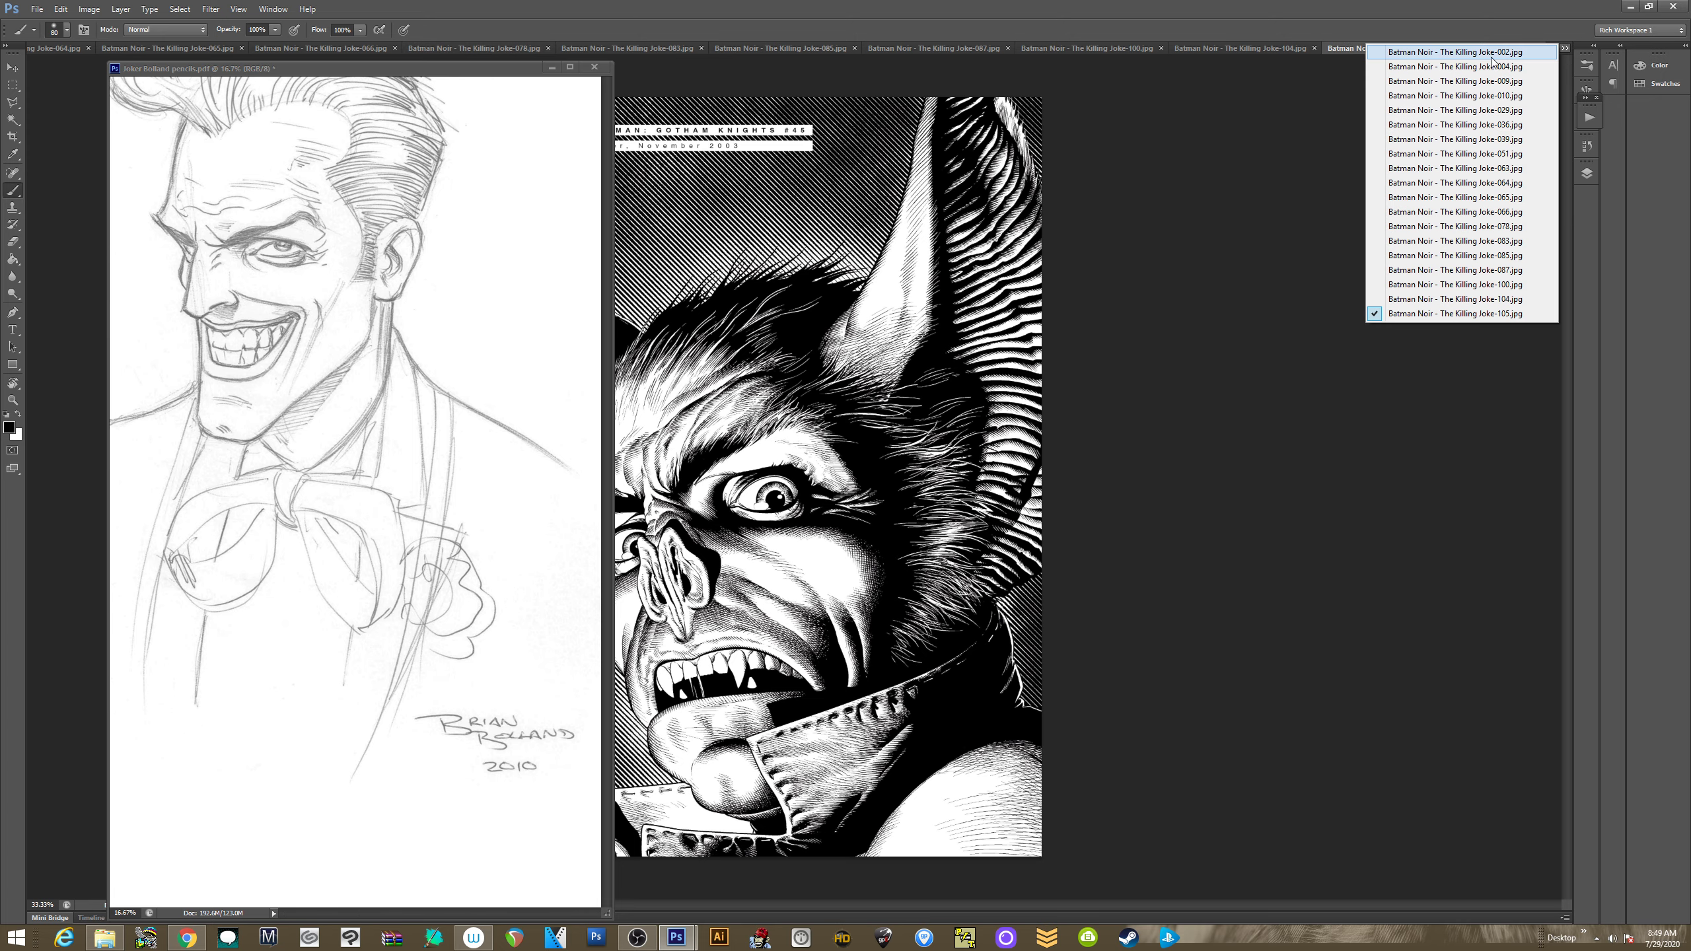
click(1454, 52)
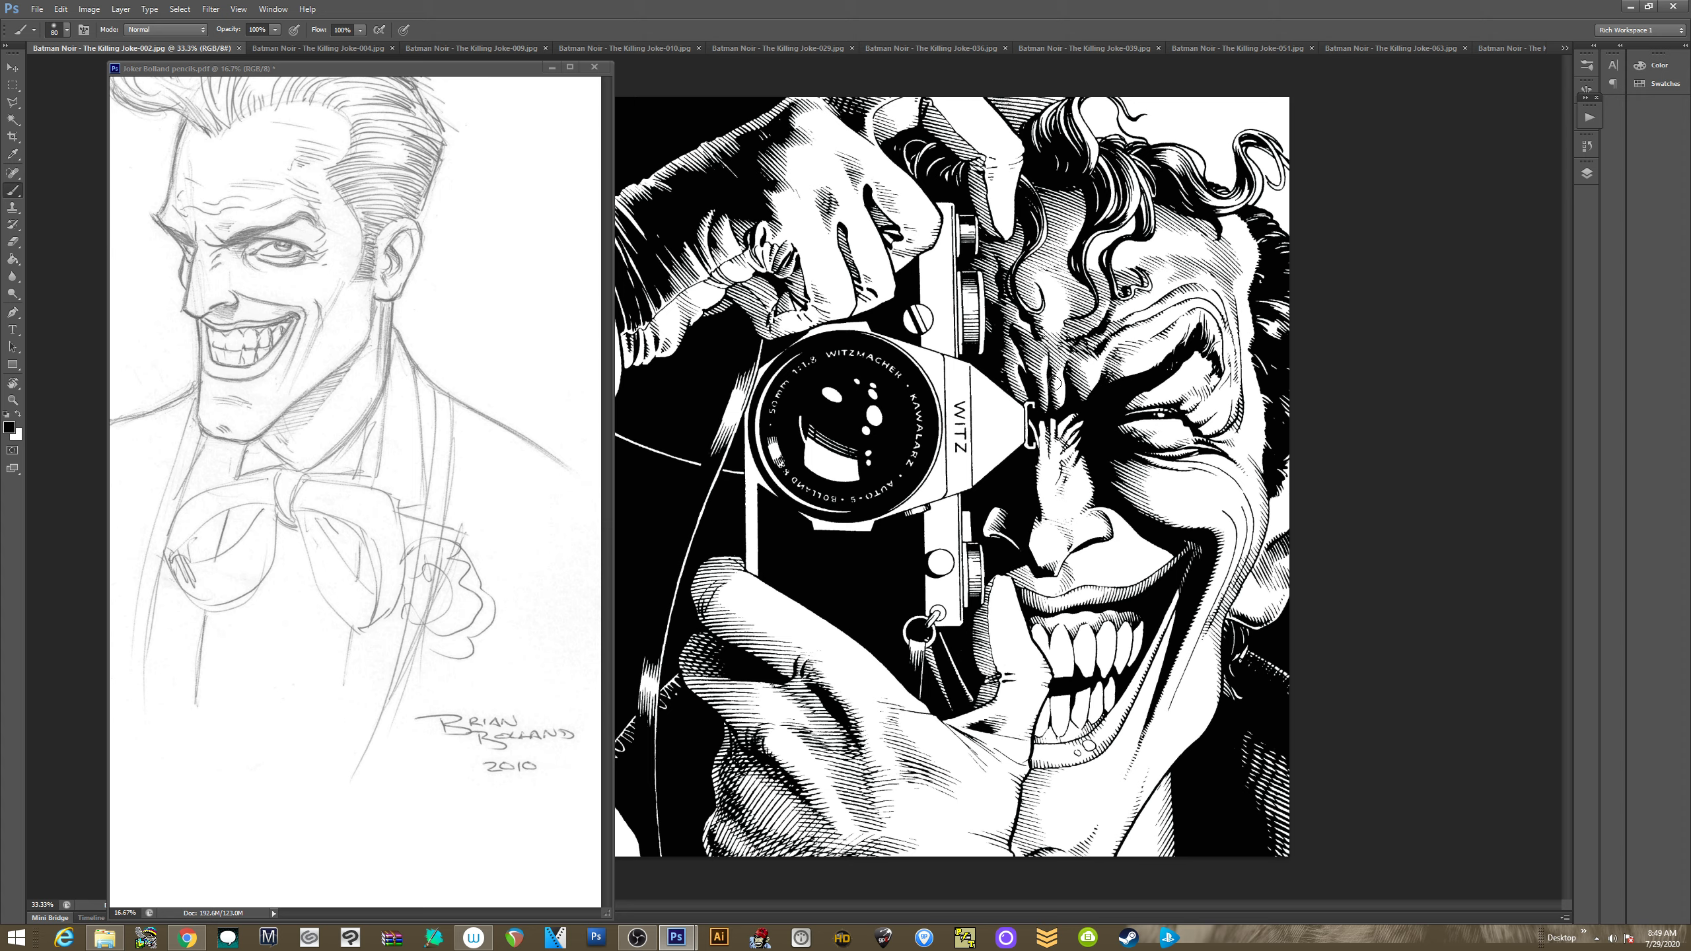
Shift the foreground colour's hue to 131 degrees and reduce the brush size
click(9, 429)
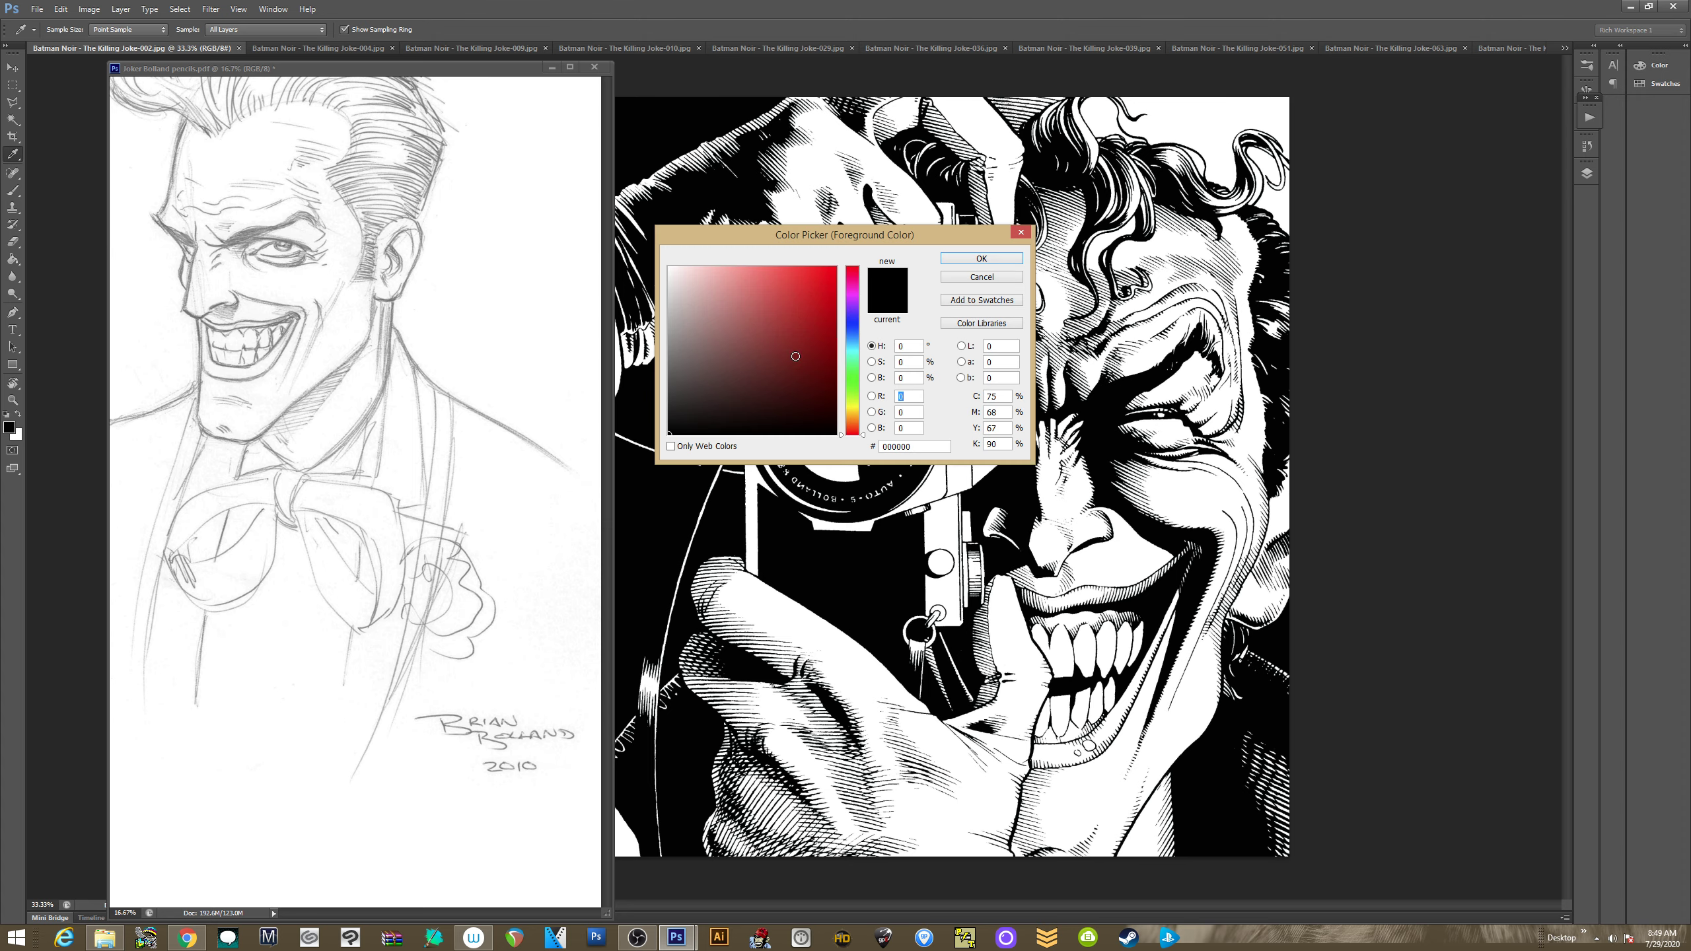
click(848, 374)
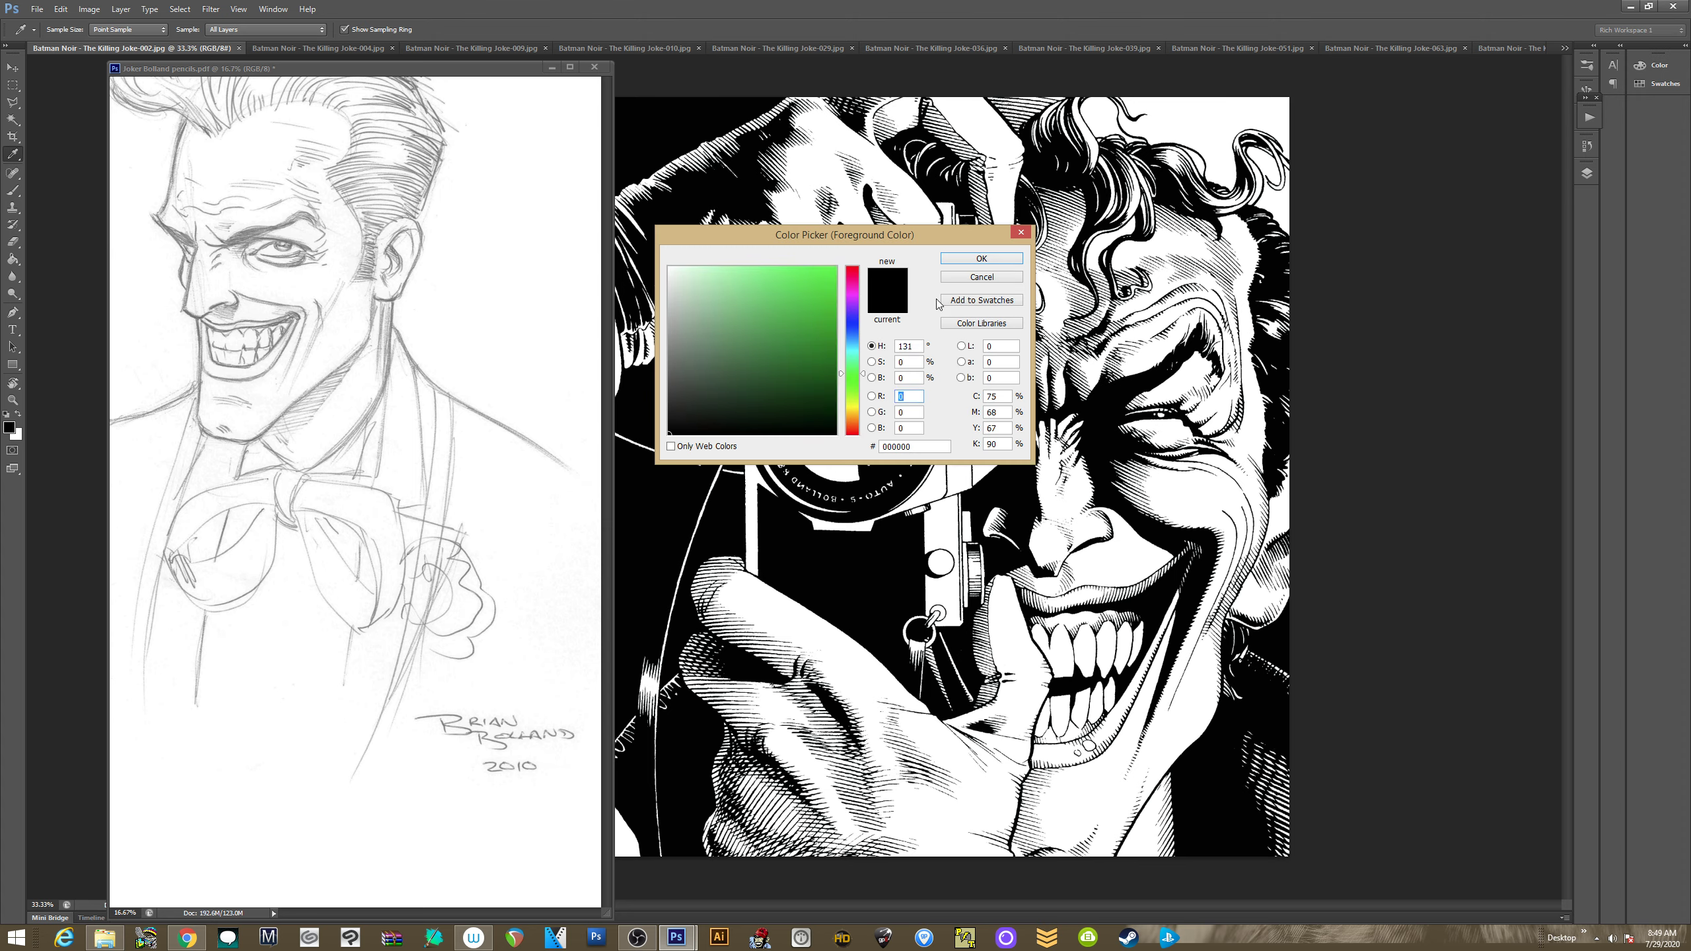
click(982, 259)
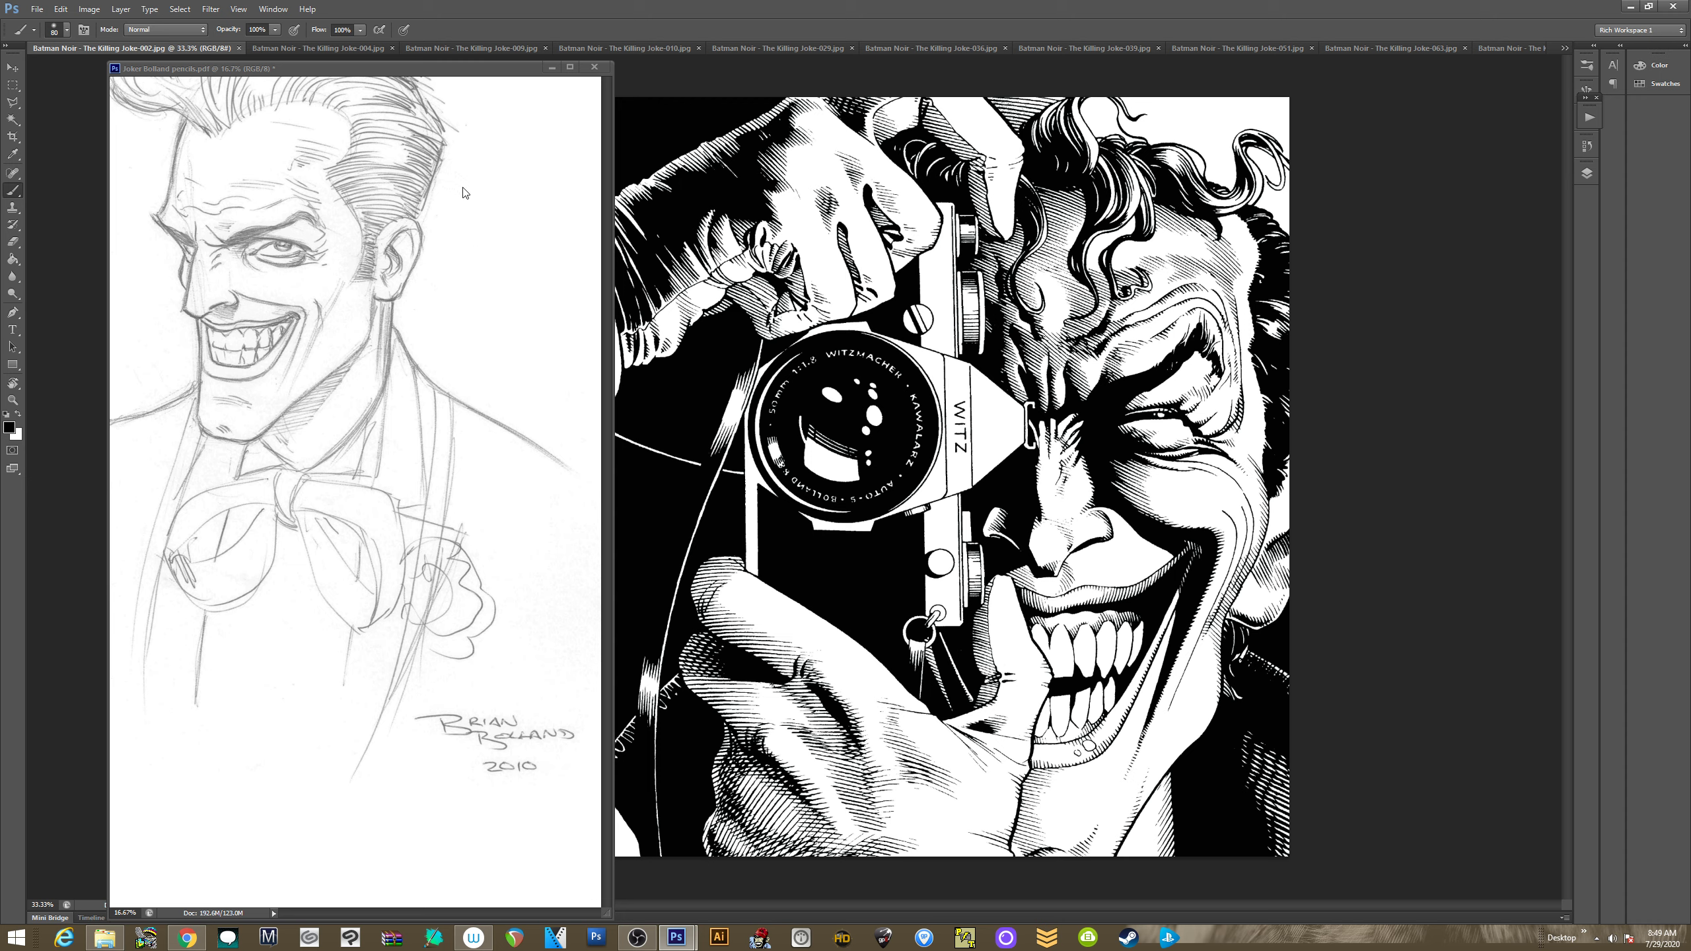
key([)
key([)
Add a new layer above the background and set the brush colour to bright green 00ff30
click(1583, 179)
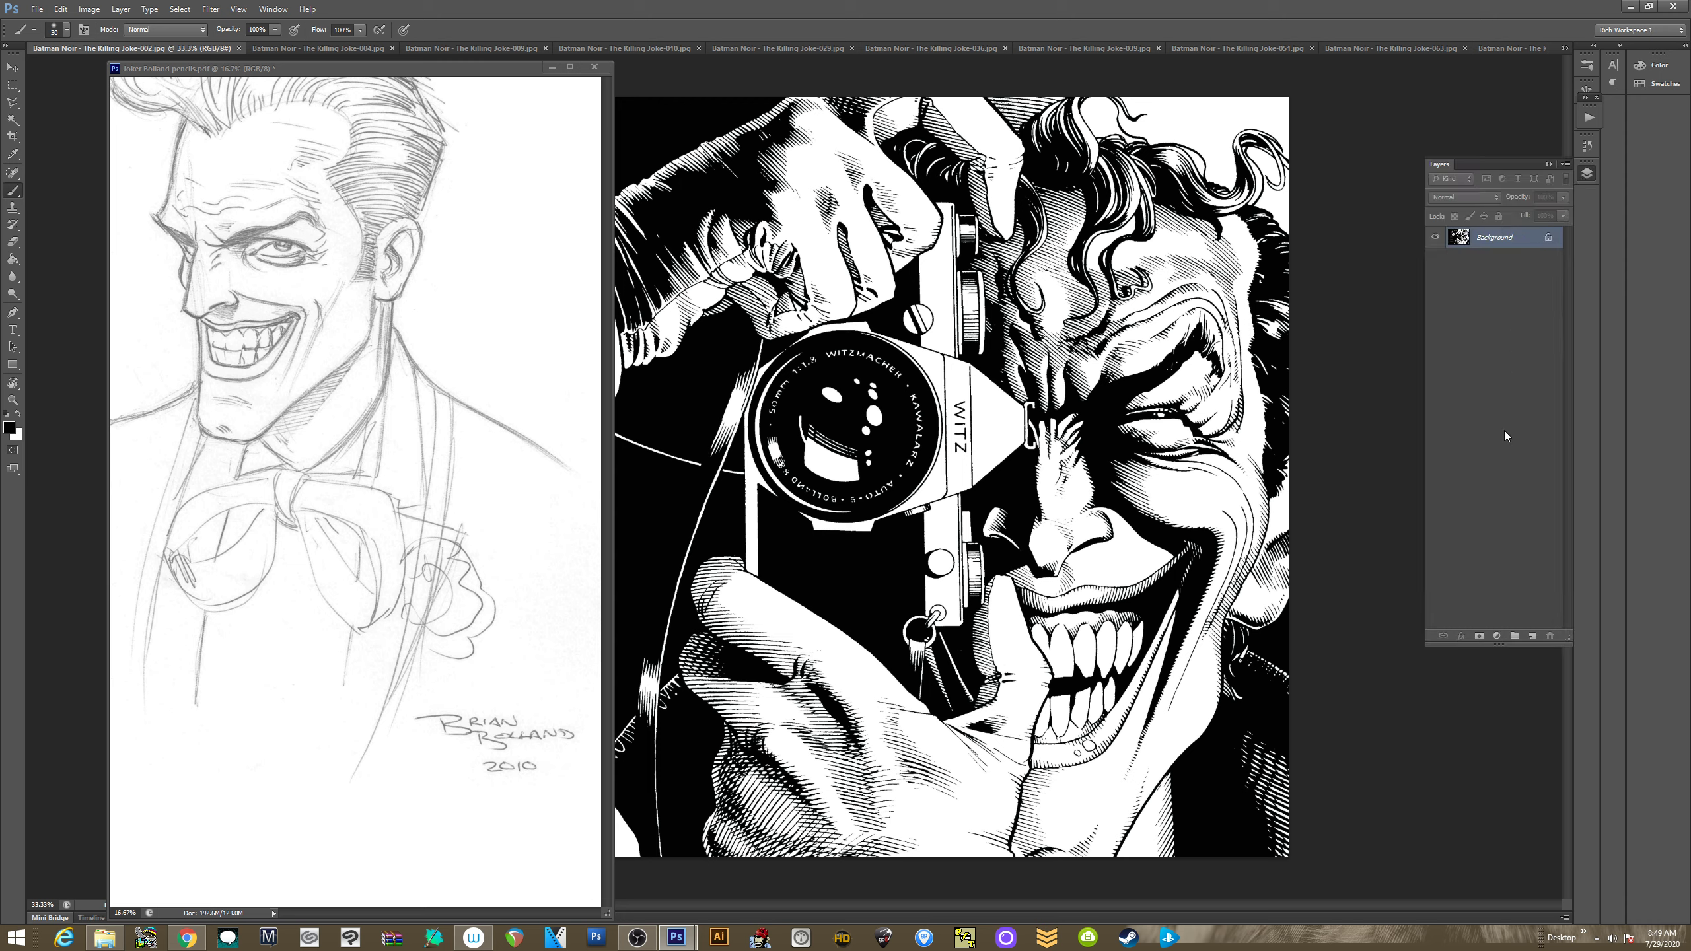
click(1534, 634)
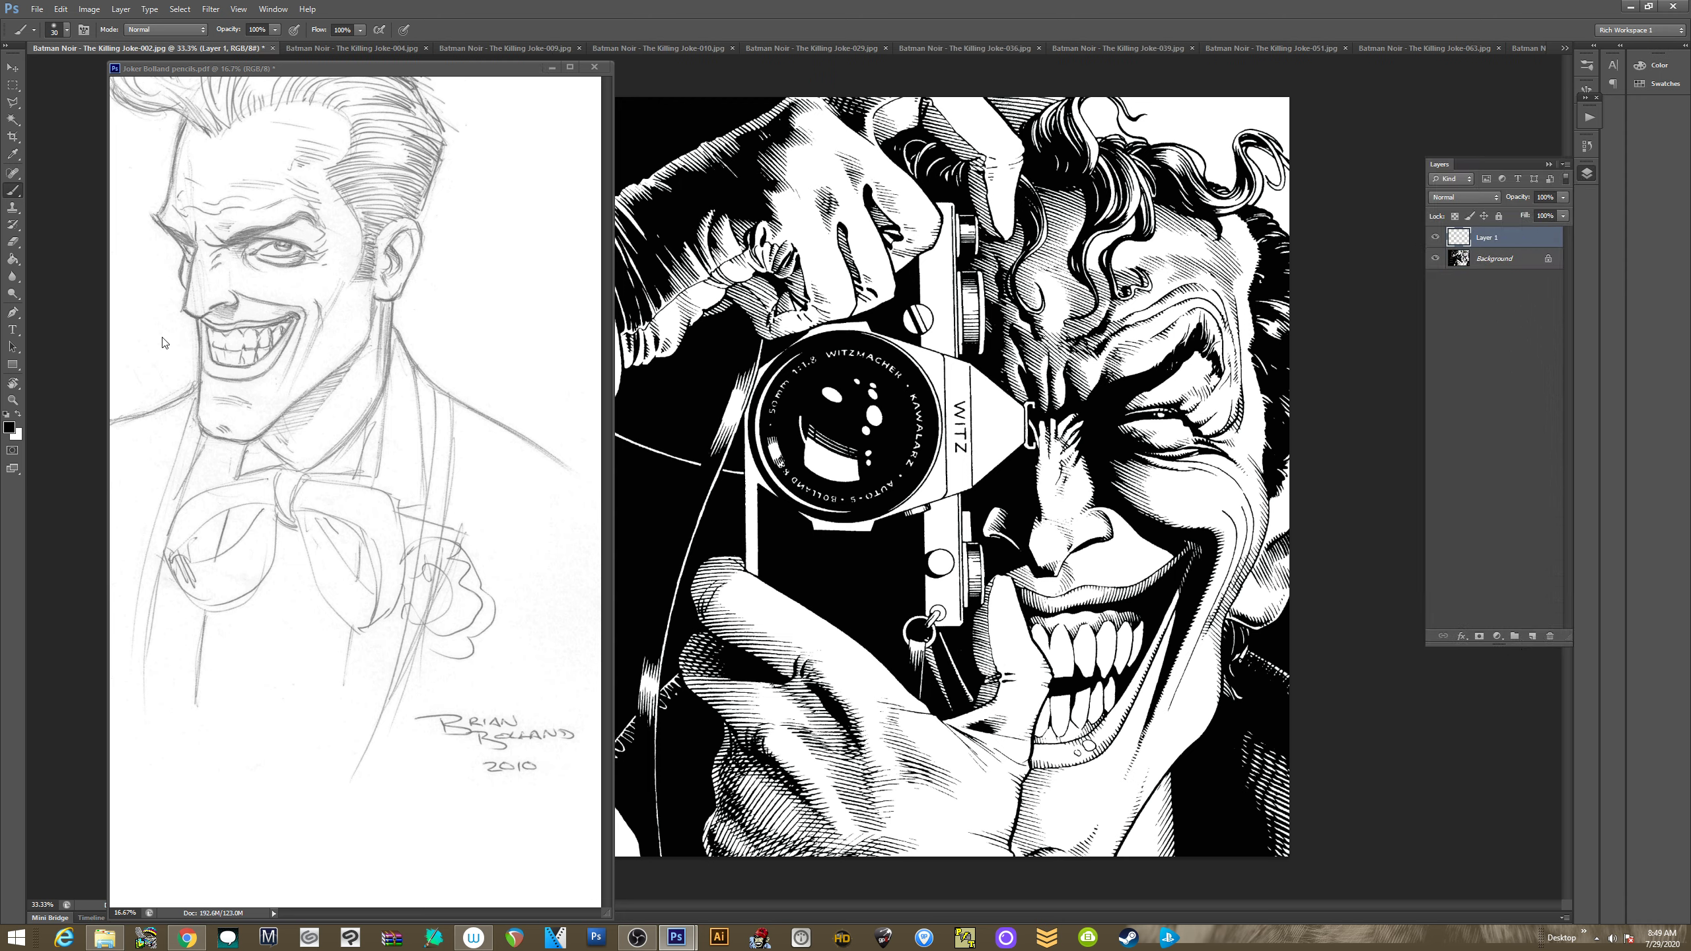
click(8, 428)
click(835, 267)
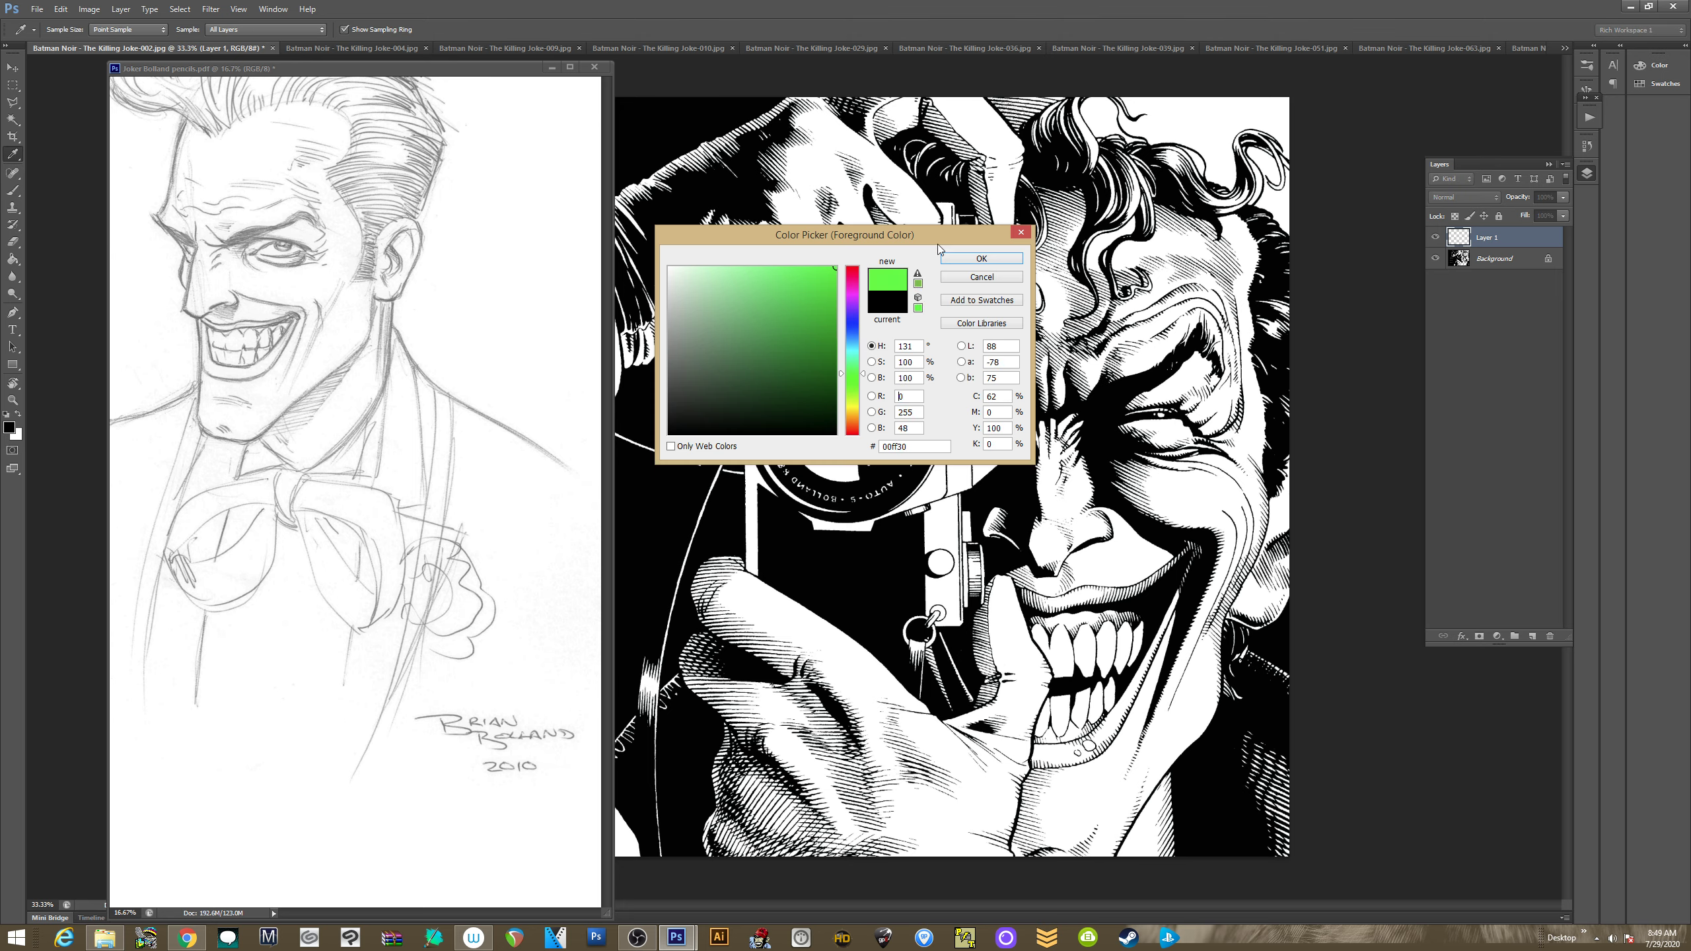
click(993, 259)
key(b)
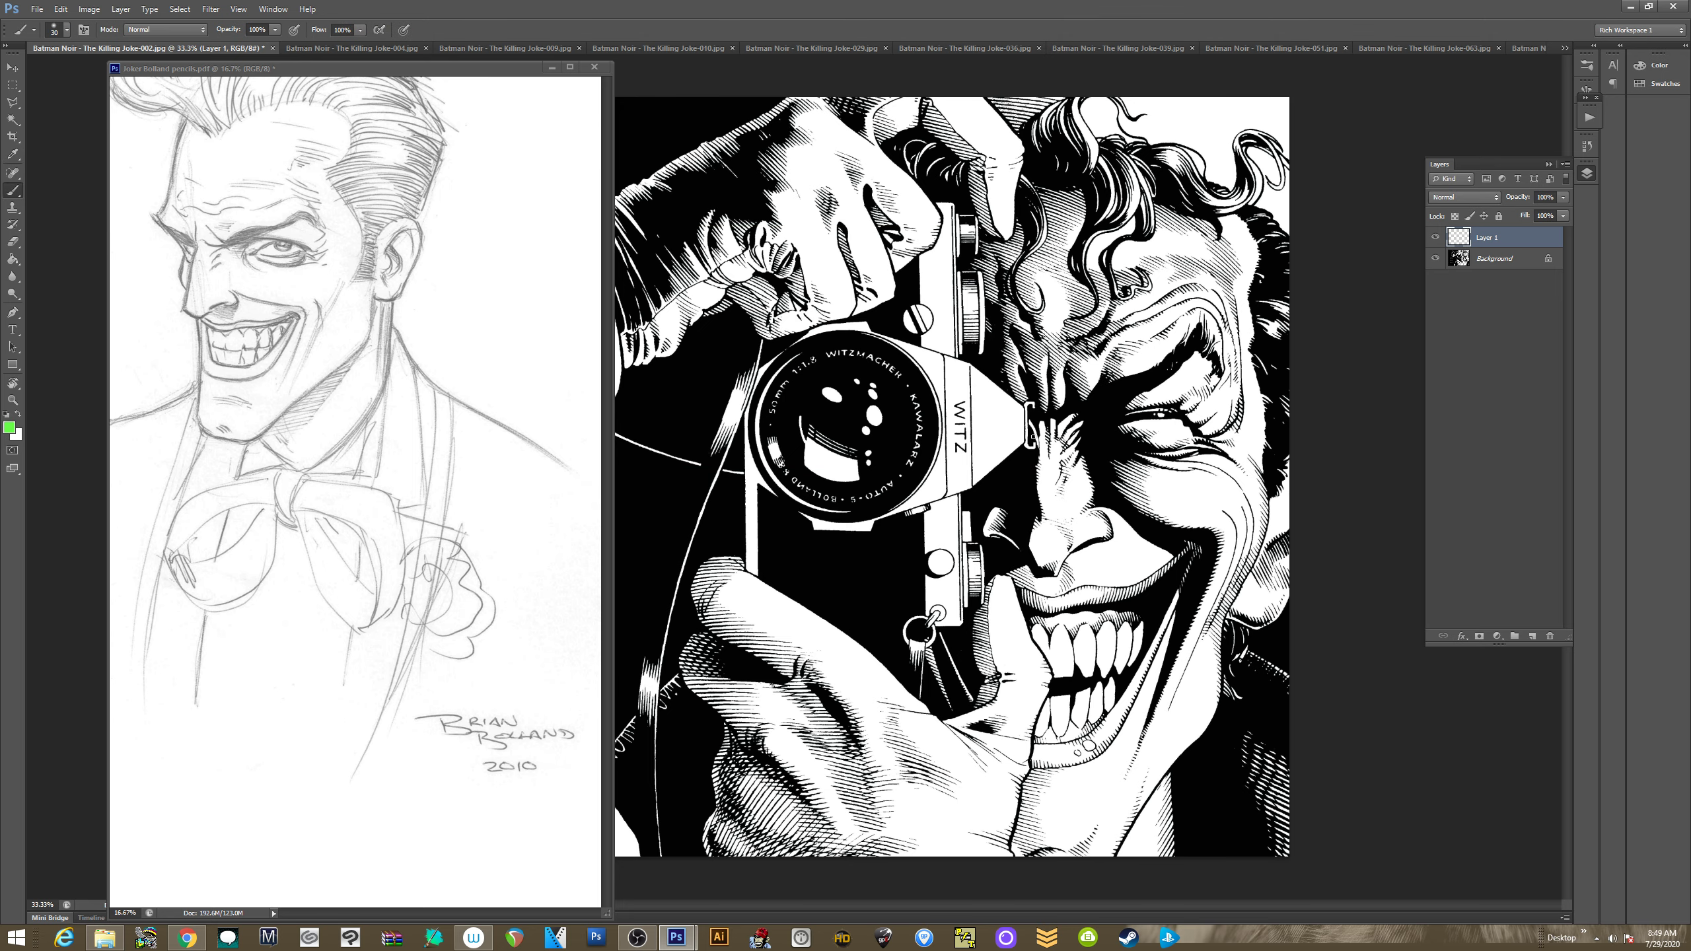
Minimise the Joker pencil sketch and undo the green test mark on the nose of the camera illustration
mouse_move(1056, 505)
mouse_down()
mouse_move(1032, 509)
mouse_move(1059, 506)
mouse_up()
key(ctrl+plus)
key(ctrl+plus)
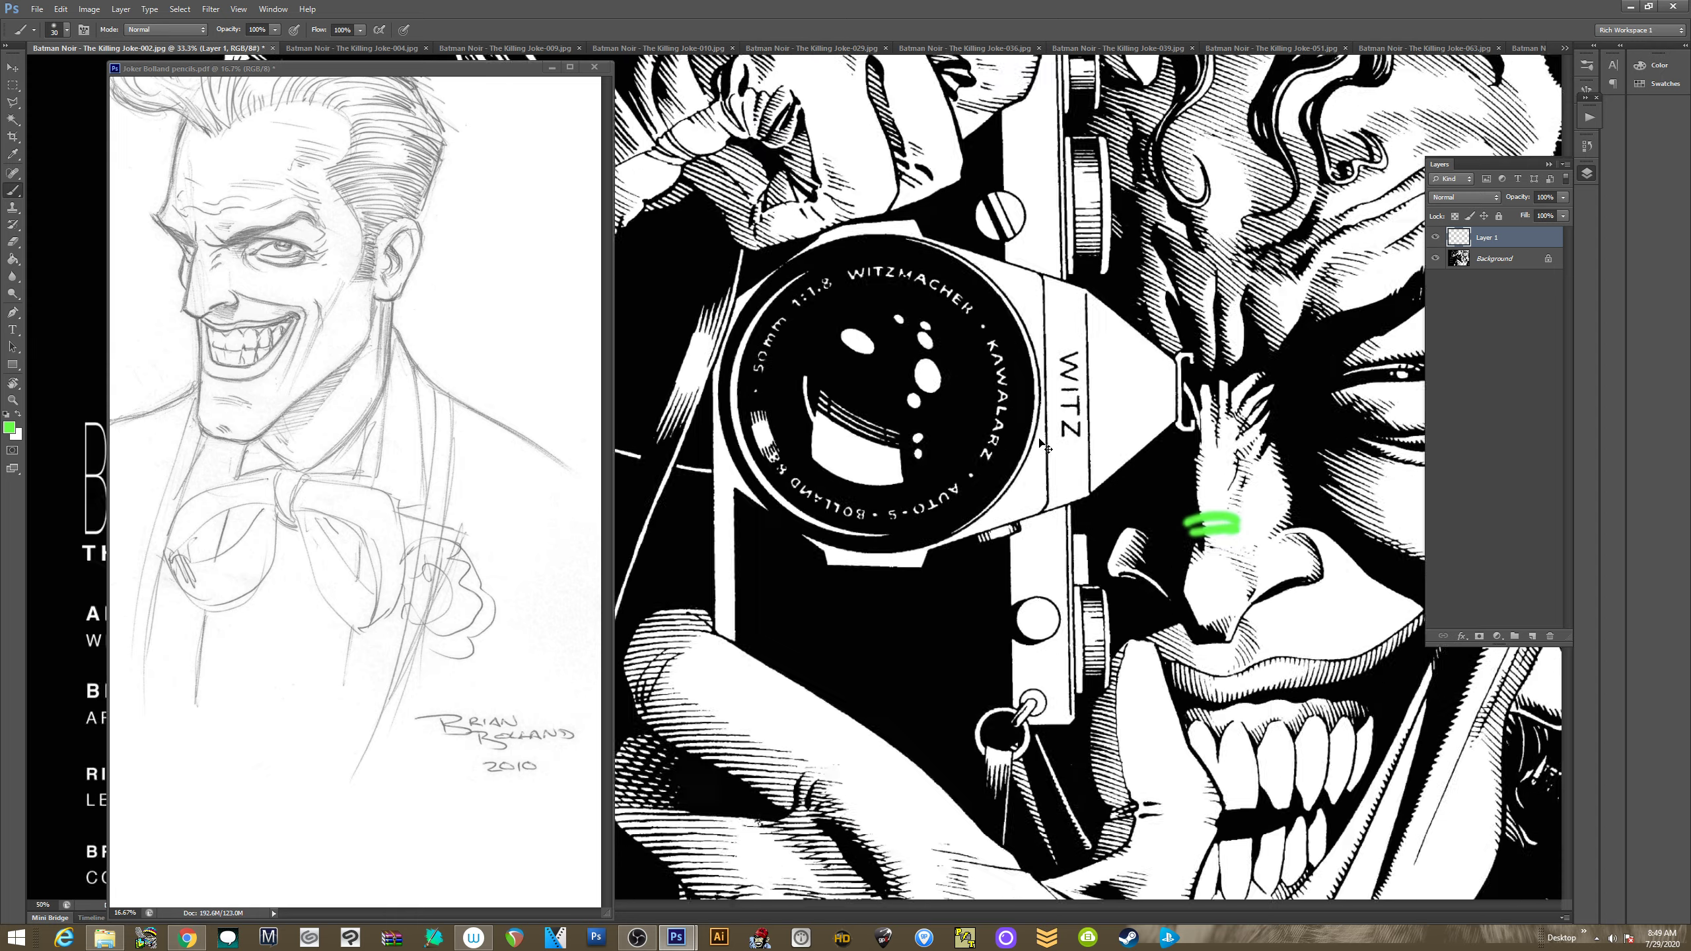
click(552, 67)
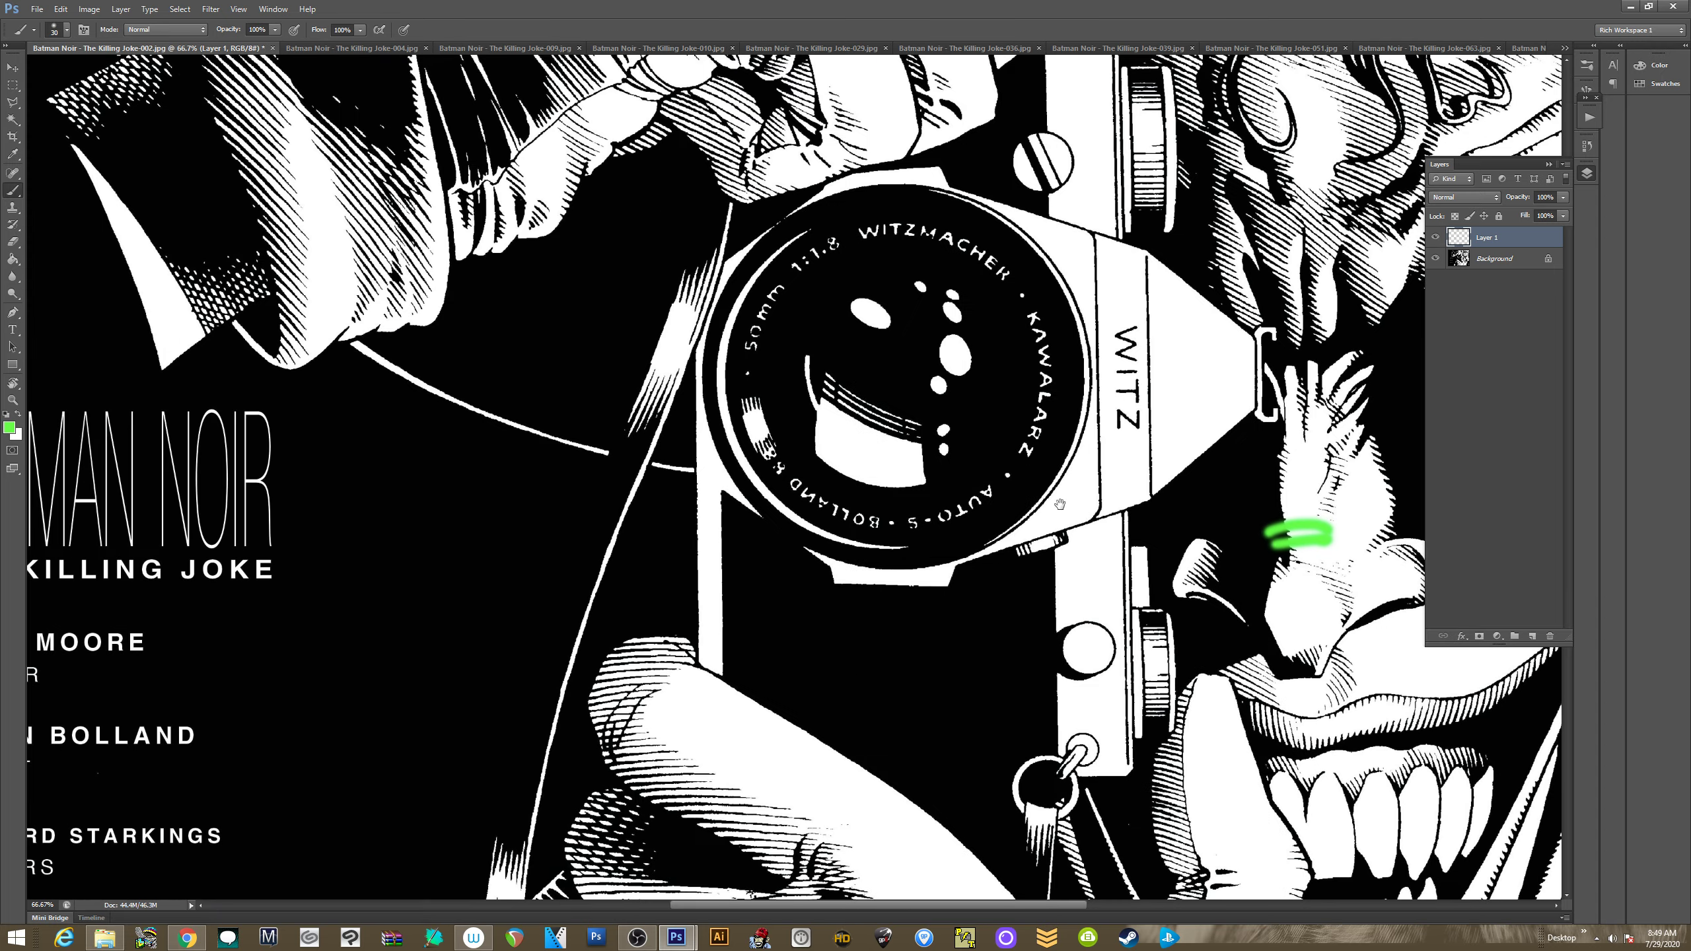
mouse_move(1418, 594)
mouse_down()
mouse_move(679, 454)
mouse_move(662, 472)
mouse_move(716, 496)
mouse_up()
key(ctrl+z)
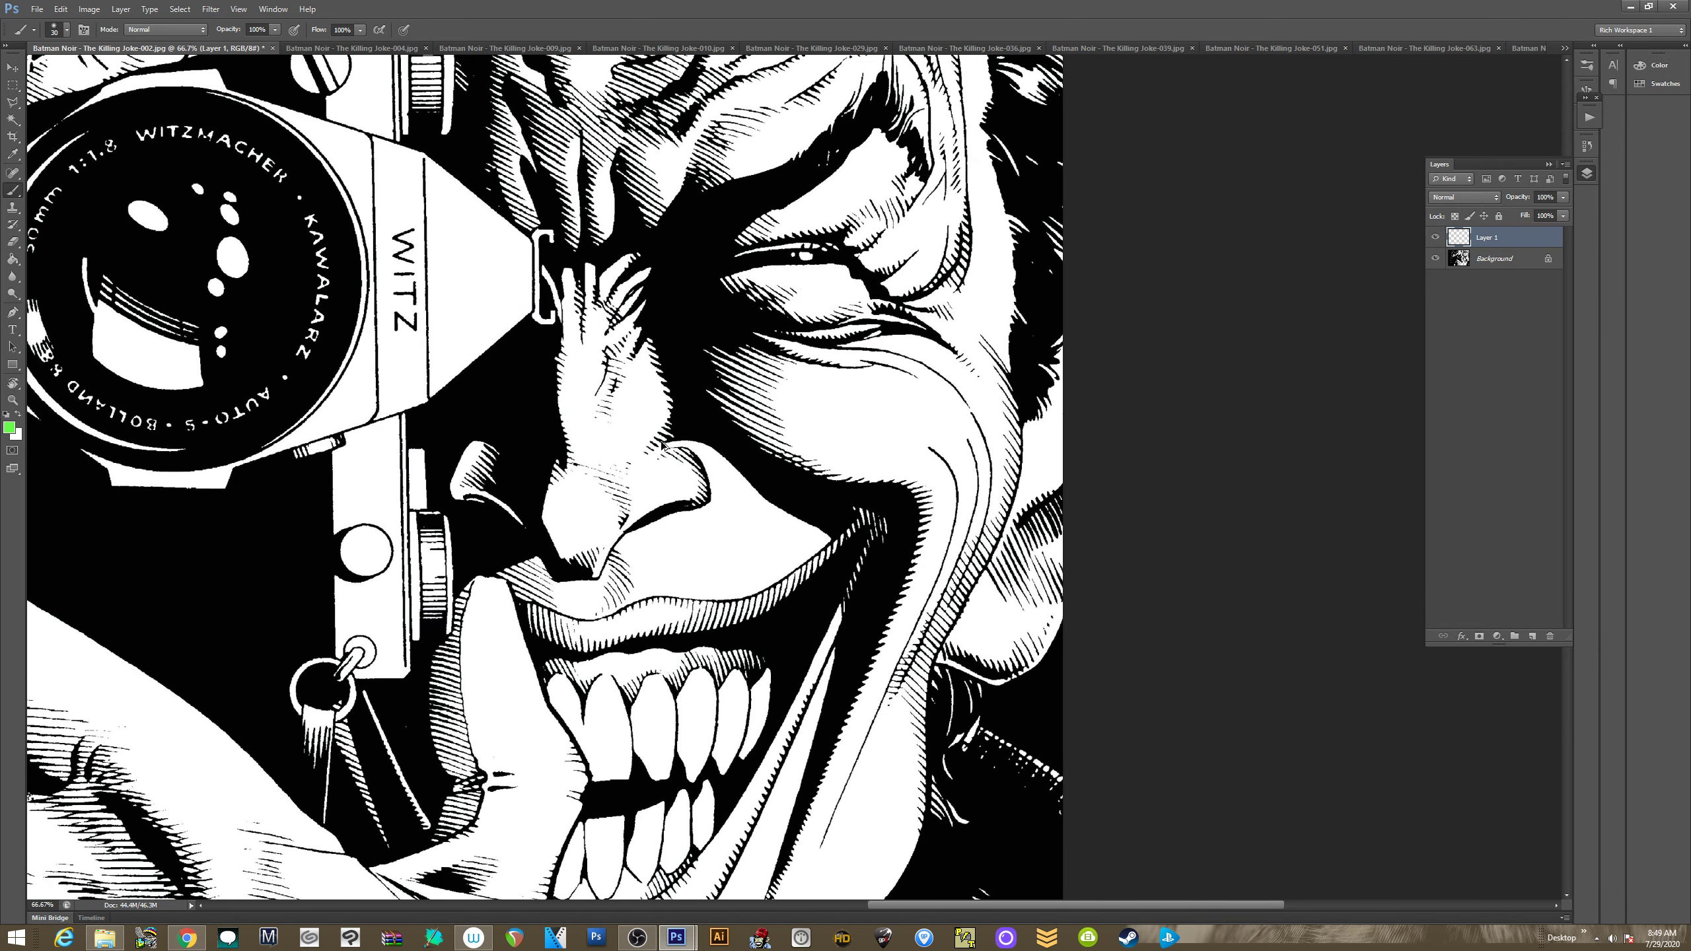
Draw a thin green cross-contour grid over the area between the Joker's nose and upper lip
key([)
mouse_move(557, 576)
mouse_down()
mouse_move(619, 614)
mouse_move(594, 596)
mouse_move(611, 574)
mouse_move(633, 598)
mouse_up()
mouse_move(629, 530)
mouse_down()
mouse_move(665, 607)
mouse_move(688, 600)
mouse_move(692, 567)
mouse_move(723, 595)
mouse_up()
mouse_move(680, 516)
mouse_down()
mouse_move(743, 579)
mouse_move(795, 567)
mouse_up()
drag(714, 470, 812, 555)
mouse_move(718, 463)
mouse_down()
mouse_move(819, 548)
mouse_move(856, 519)
mouse_up()
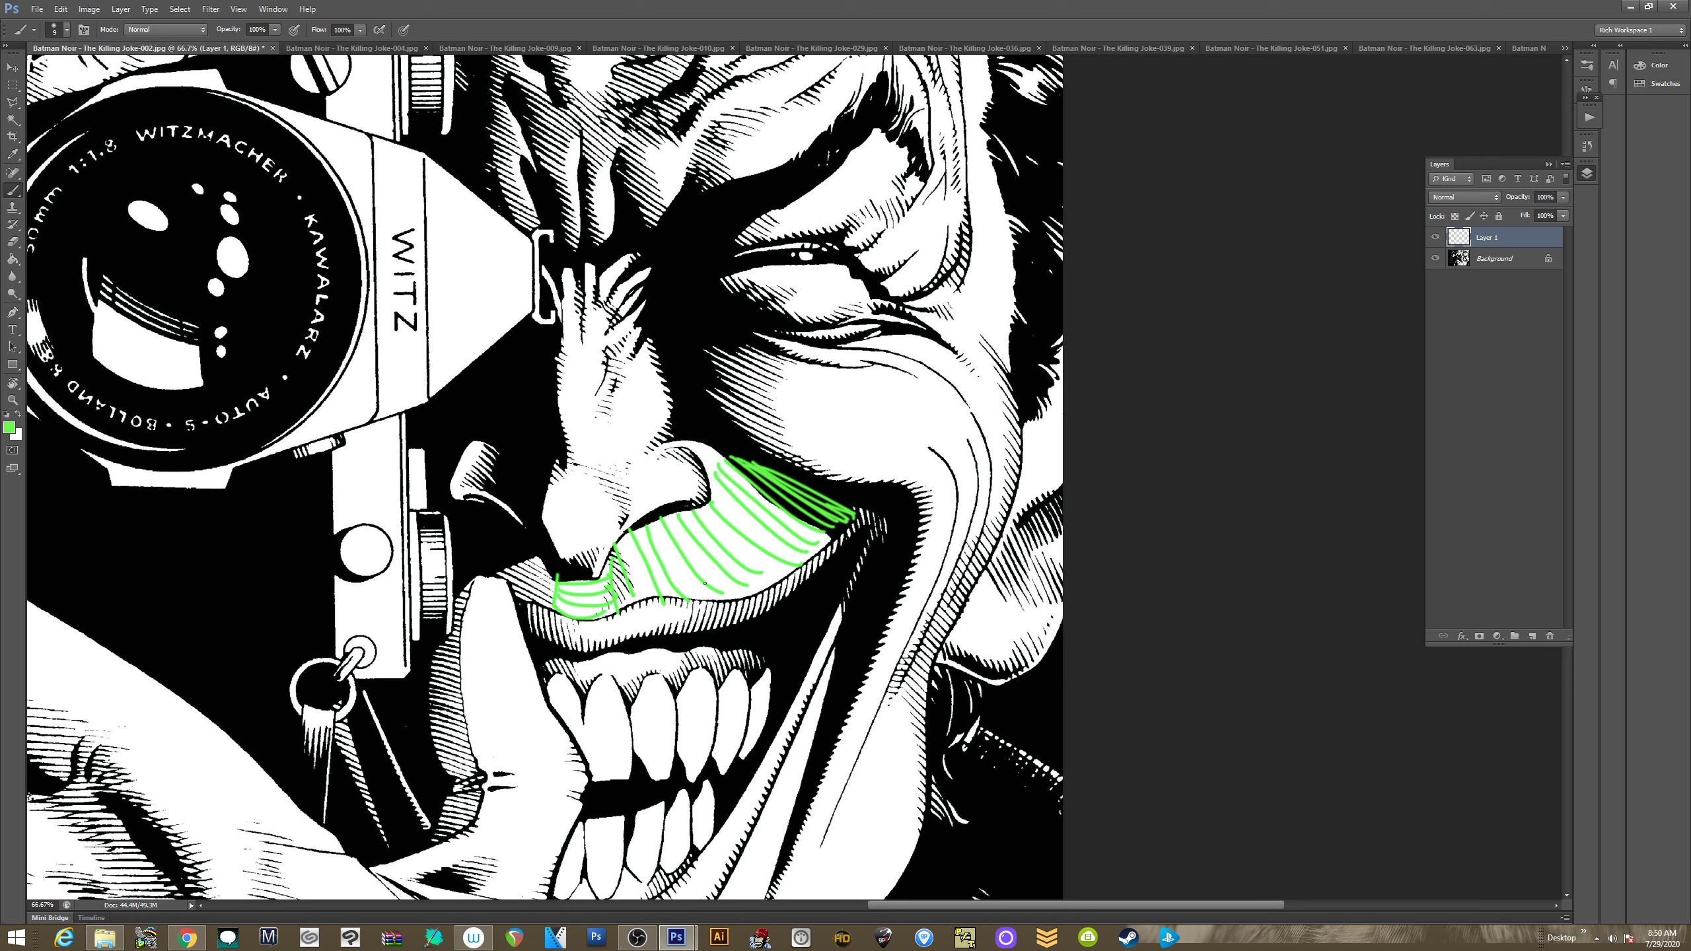
drag(618, 605, 838, 522)
drag(613, 583, 808, 496)
Draw curved green contour lines over the Joker's cheek and along the fold beneath the squinting eye
mouse_move(626, 559)
mouse_down()
mouse_move(683, 551)
mouse_move(769, 494)
mouse_move(824, 368)
mouse_up()
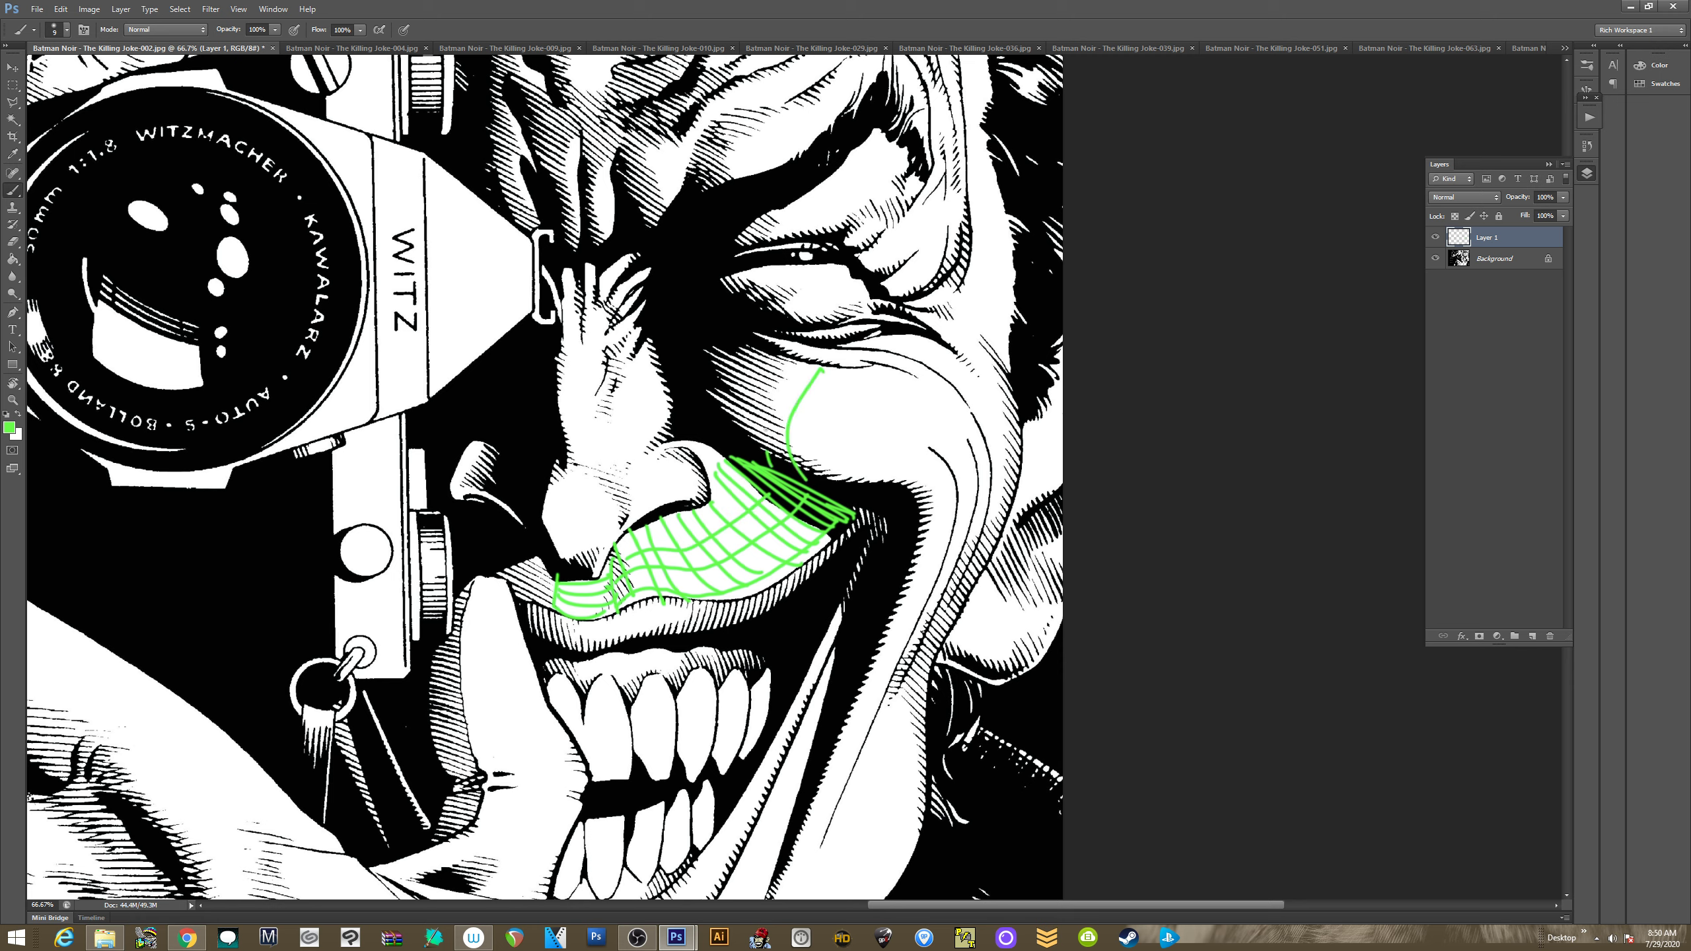
mouse_move(769, 460)
mouse_down()
mouse_move(800, 355)
mouse_move(775, 343)
mouse_up()
mouse_move(722, 407)
mouse_down()
mouse_move(753, 355)
mouse_move(832, 371)
mouse_move(795, 364)
mouse_up()
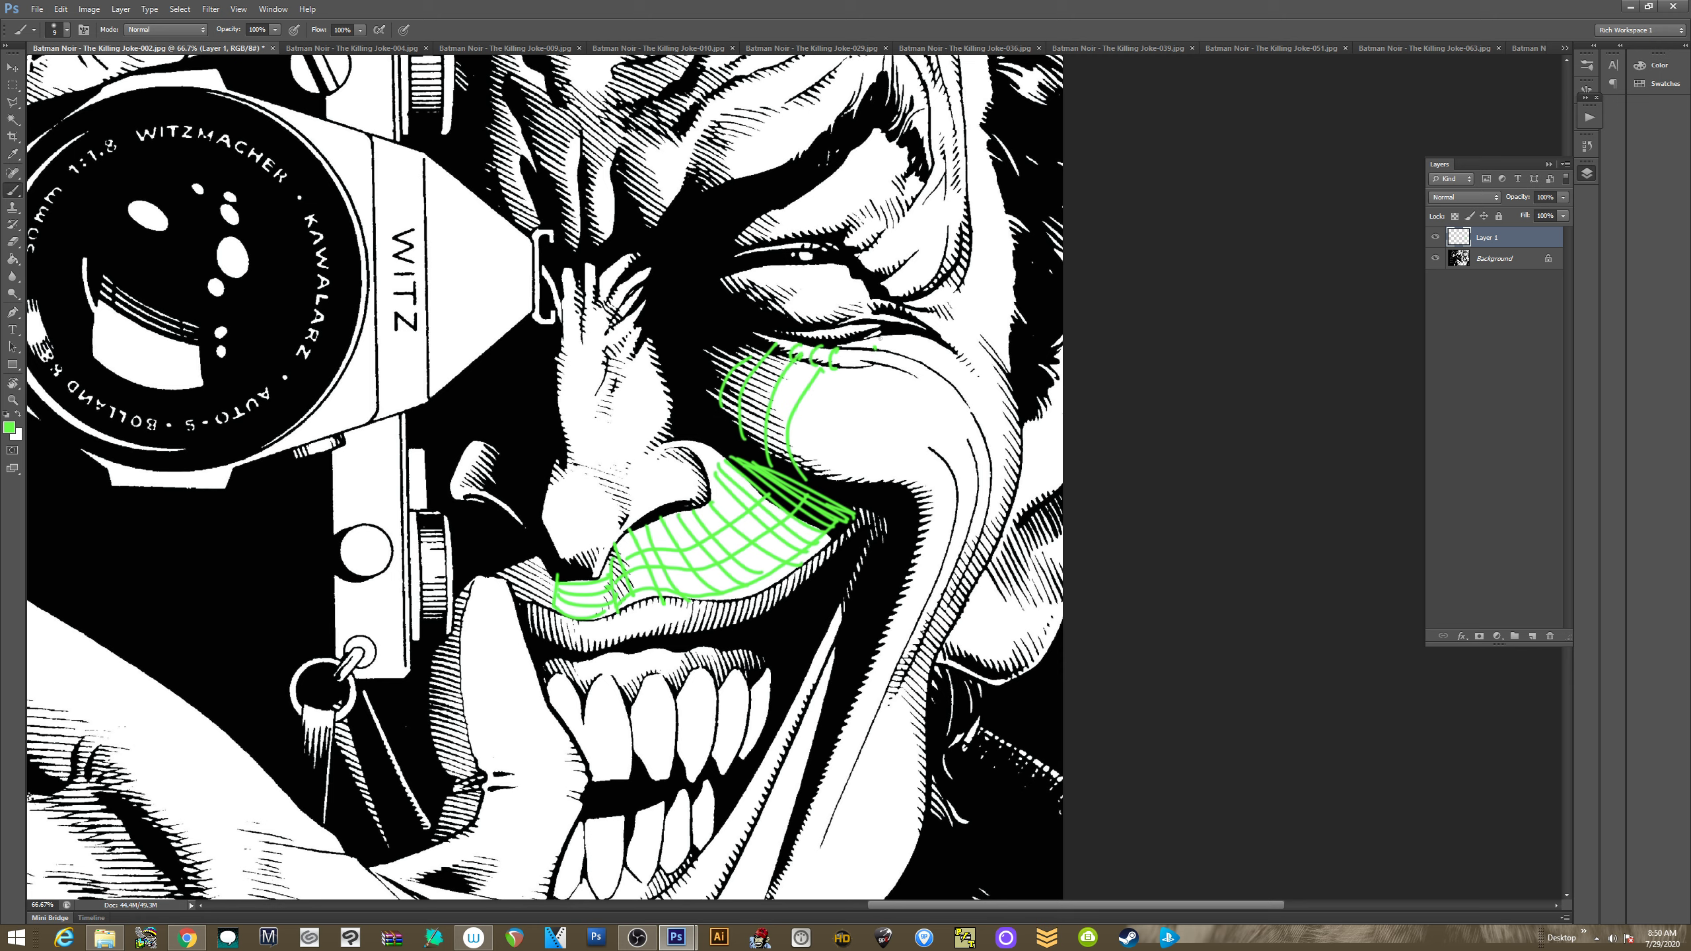
drag(897, 334, 886, 351)
drag(867, 334, 856, 352)
Draw green contour lines over the Joker's upper eyelid and the brow folds above it
mouse_move(779, 256)
mouse_down()
mouse_move(801, 239)
mouse_move(778, 188)
mouse_up()
key(ctrl+z)
mouse_move(753, 255)
mouse_down()
mouse_move(831, 238)
mouse_move(780, 214)
mouse_move(779, 186)
mouse_move(884, 459)
mouse_move(819, 460)
mouse_move(864, 404)
mouse_move(928, 373)
mouse_up()
mouse_move(817, 380)
mouse_down()
mouse_move(844, 401)
mouse_move(867, 355)
mouse_move(907, 347)
mouse_up()
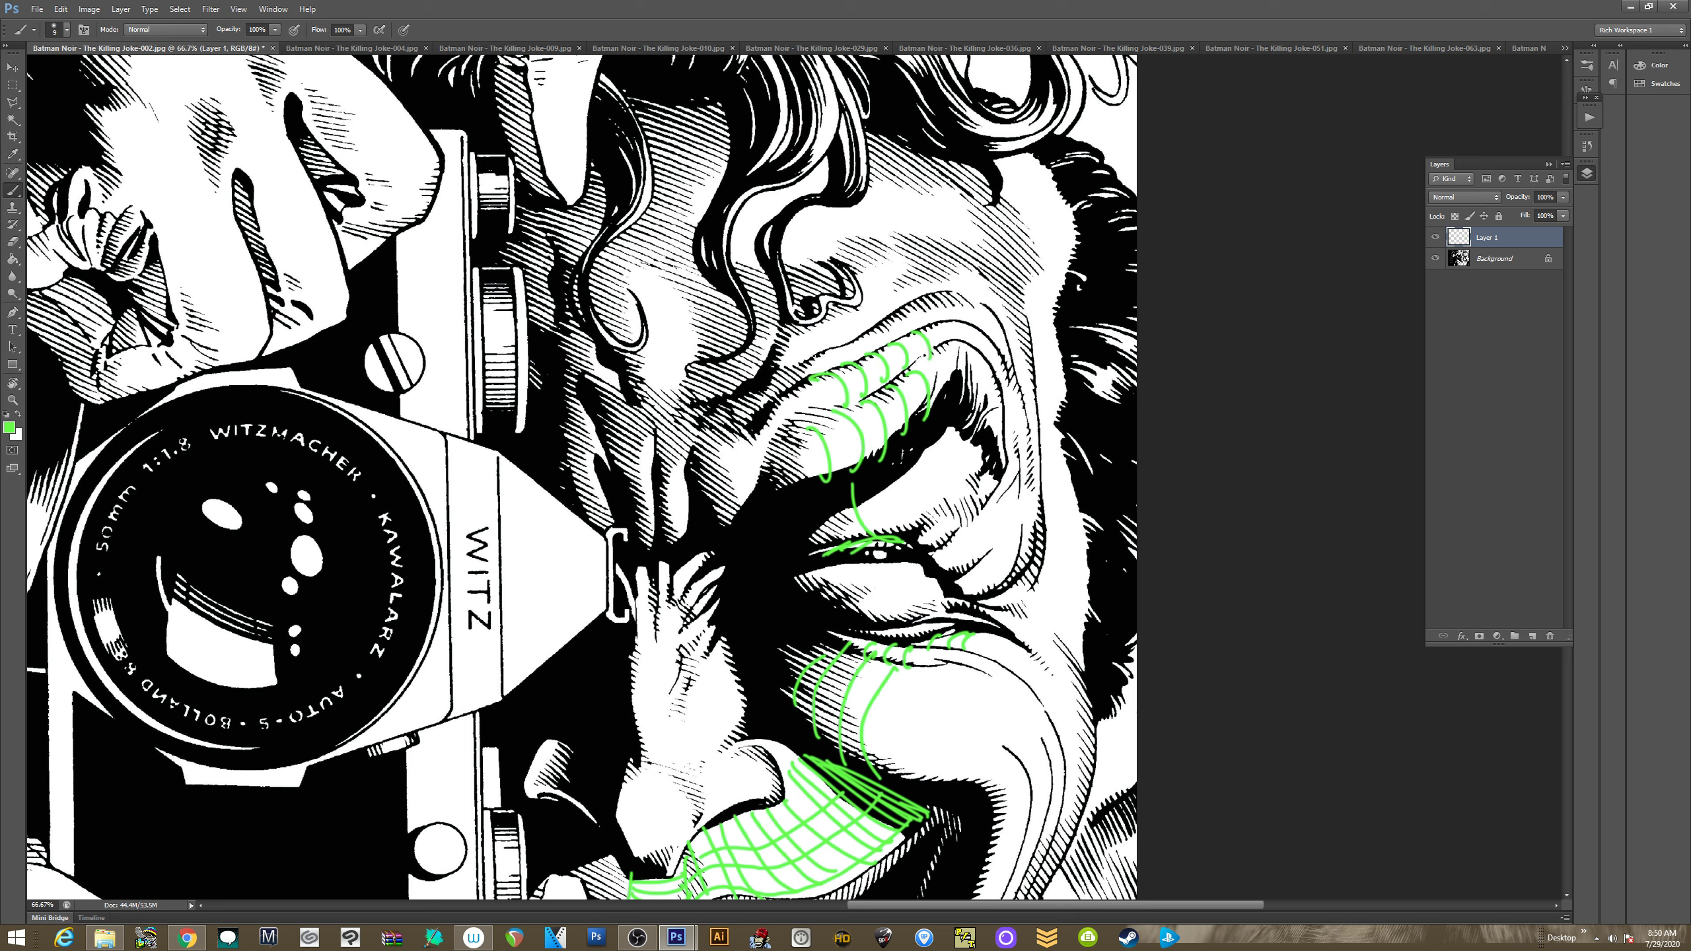
drag(813, 374, 887, 341)
drag(883, 337, 919, 313)
Complete the grid on the fold under the Joker's brow with long green curves along its length
drag(767, 493, 925, 401)
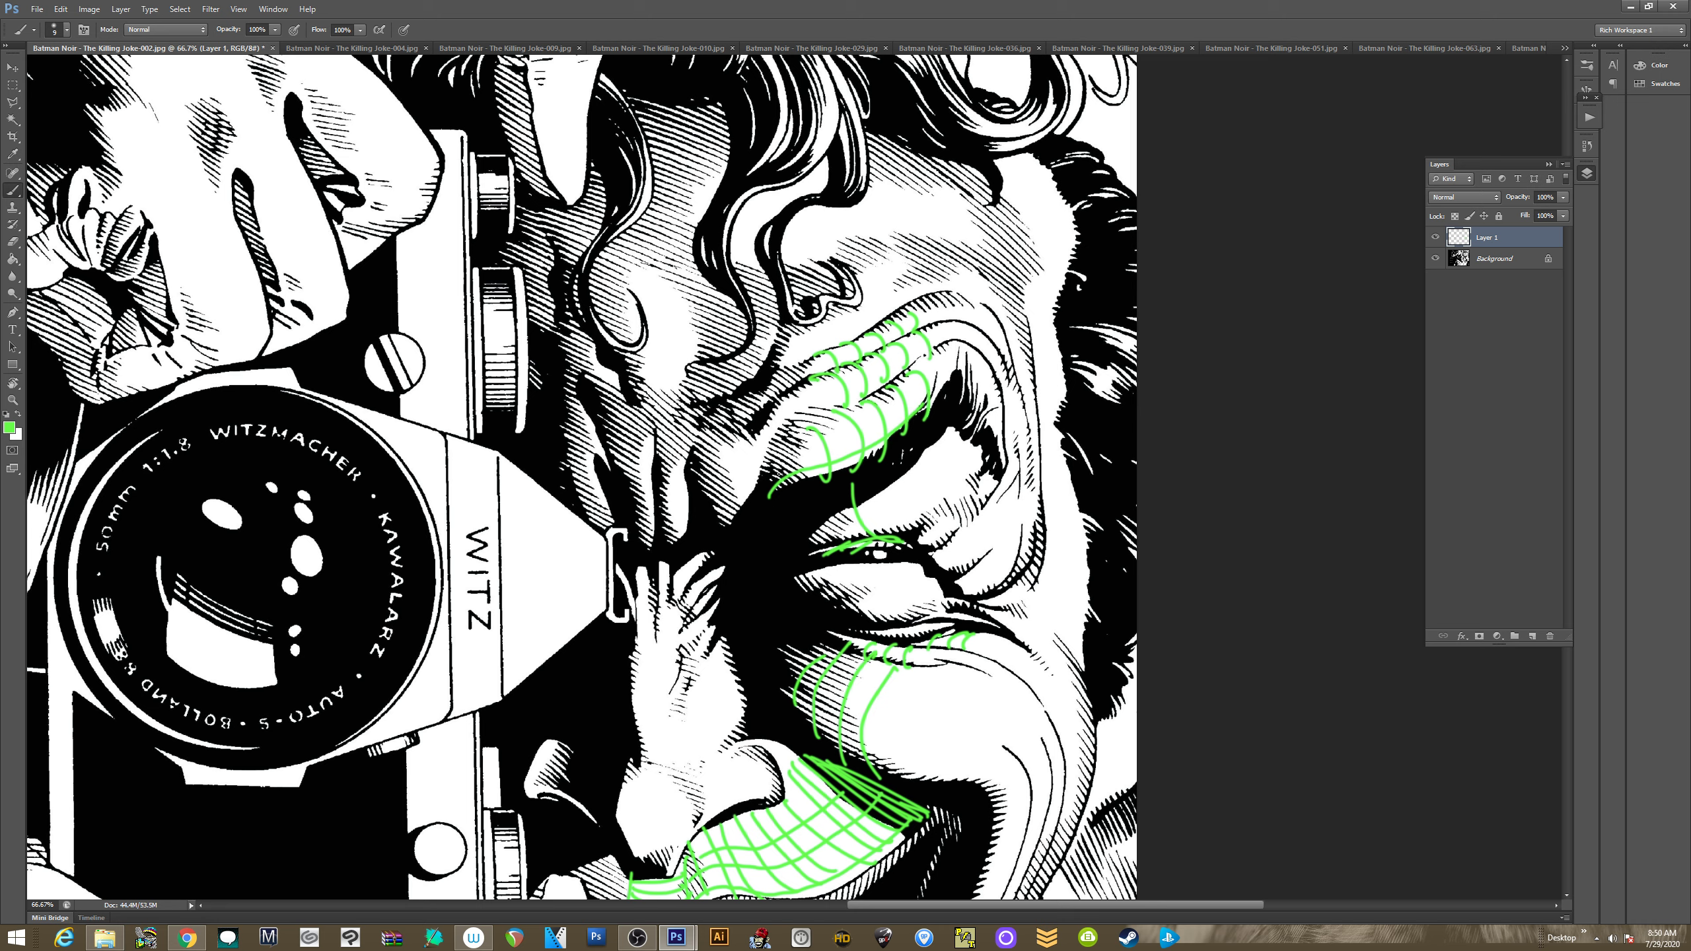
mouse_move(770, 478)
mouse_down()
mouse_move(893, 415)
mouse_move(919, 385)
mouse_up()
drag(760, 484, 921, 375)
drag(773, 457, 917, 375)
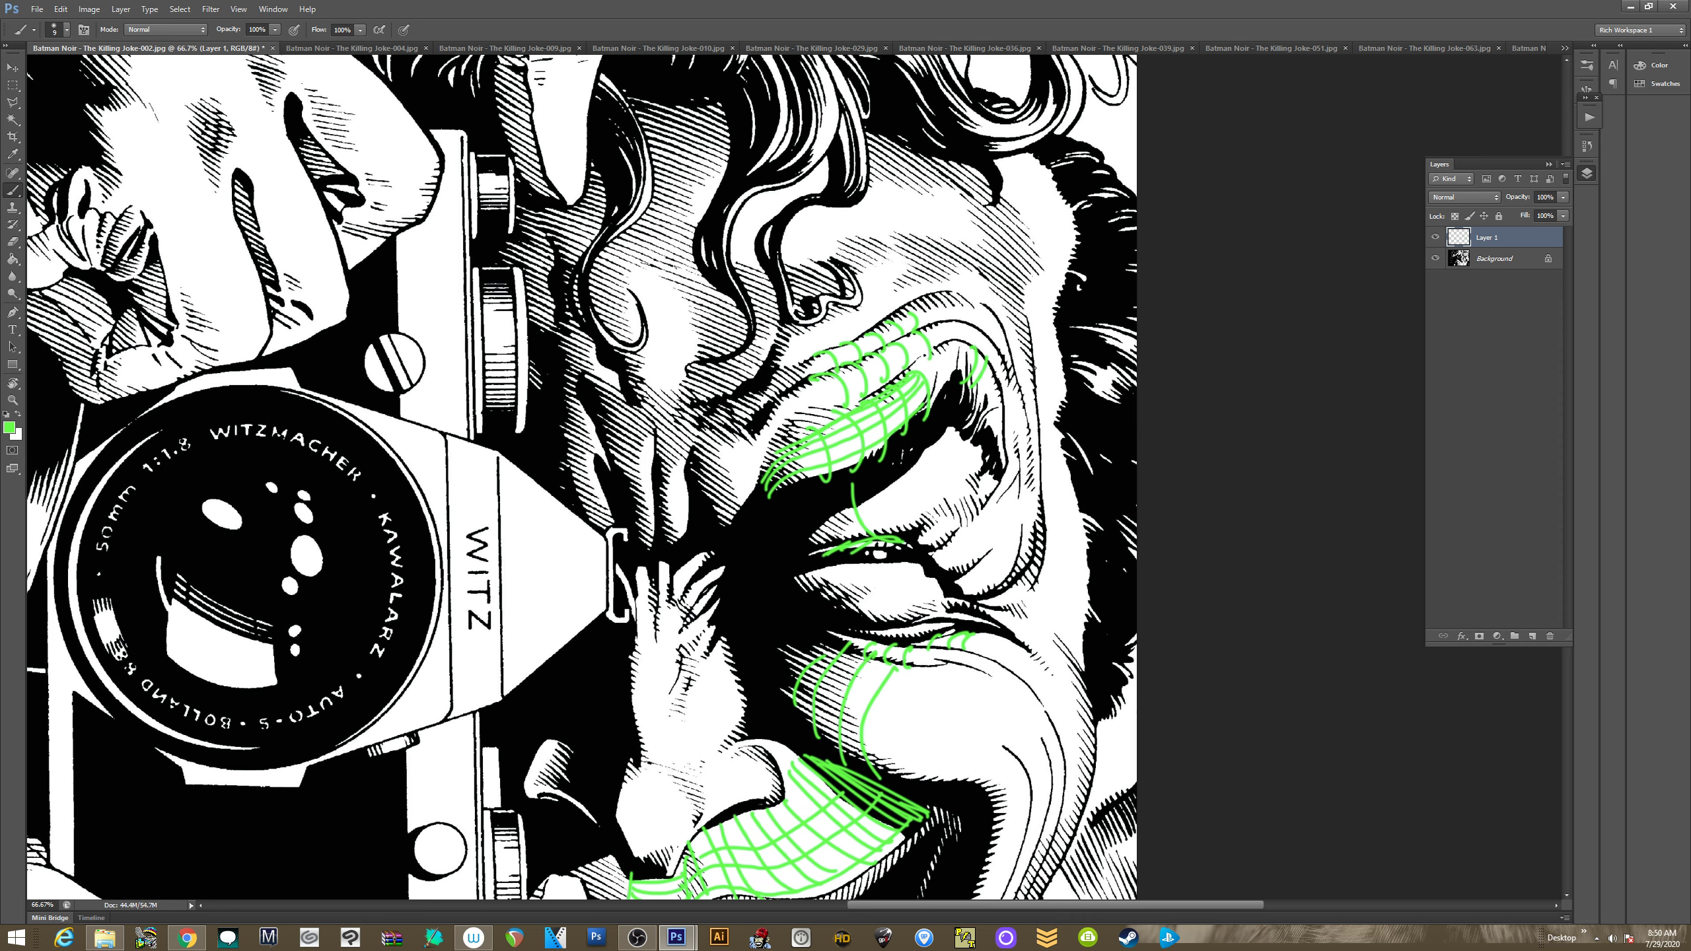
Draw a green cross-contour grid over the Joker's temple, between the outer eye wrinkles and the hairline
drag(884, 593, 773, 481)
drag(899, 484, 968, 563)
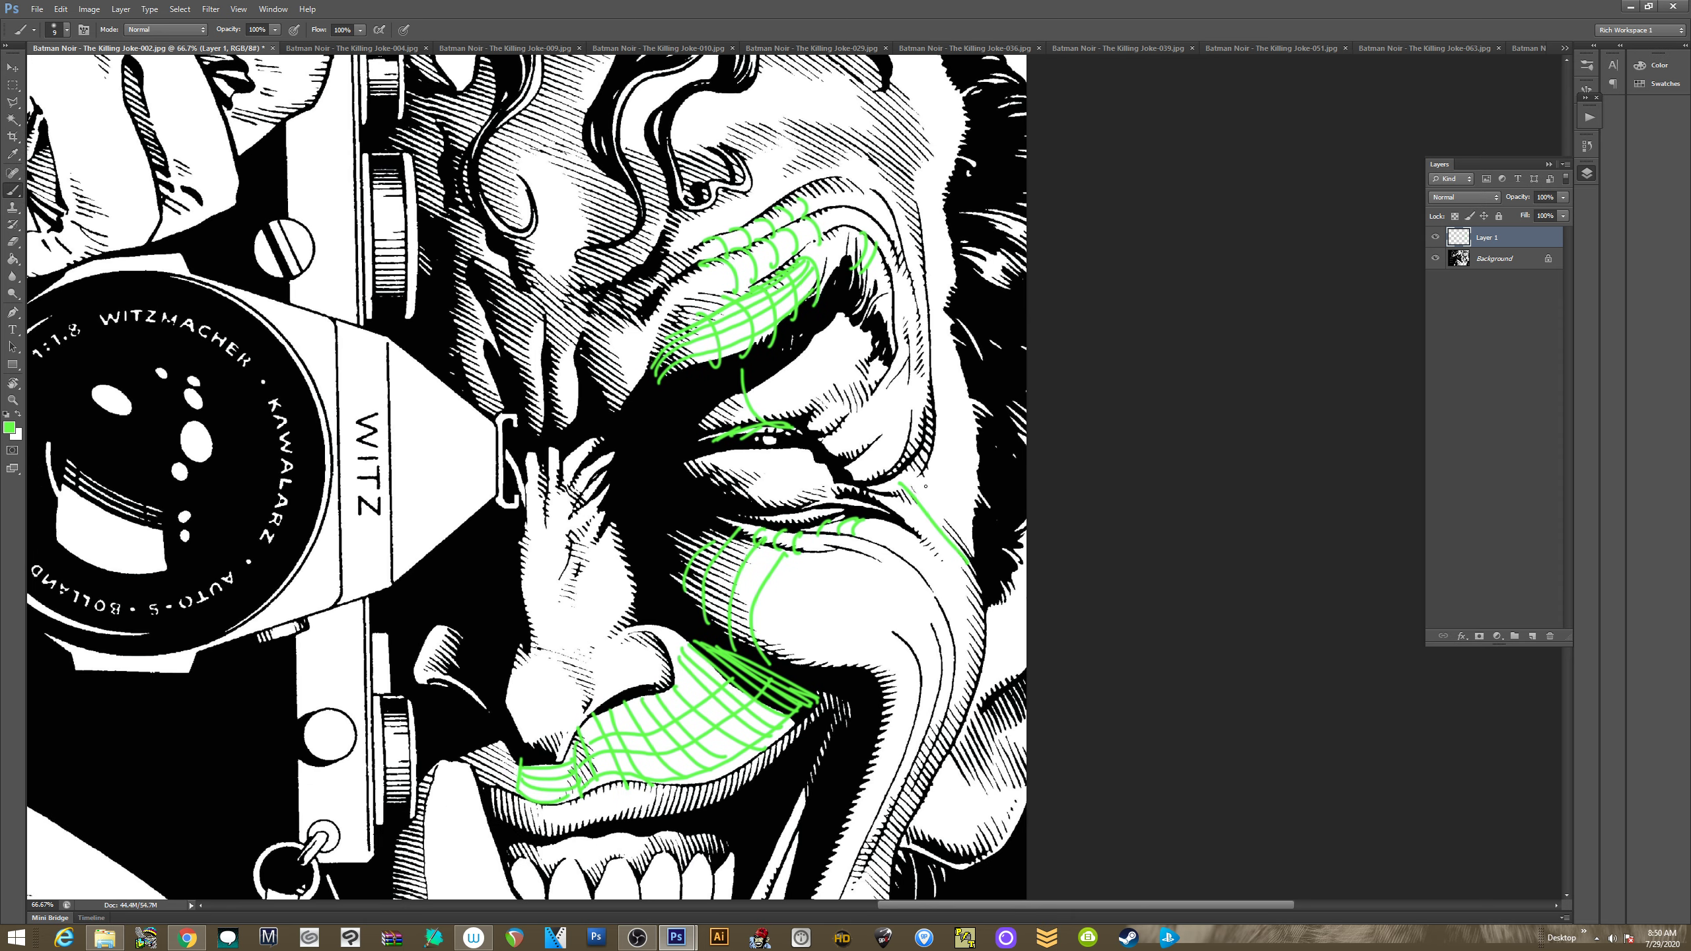
drag(929, 360, 905, 485)
drag(929, 360, 985, 401)
drag(930, 399, 985, 423)
drag(933, 418, 987, 457)
drag(924, 466, 984, 532)
drag(920, 497, 942, 361)
mouse_move(934, 520)
mouse_down()
mouse_move(954, 374)
mouse_move(963, 411)
mouse_up()
drag(956, 552, 962, 366)
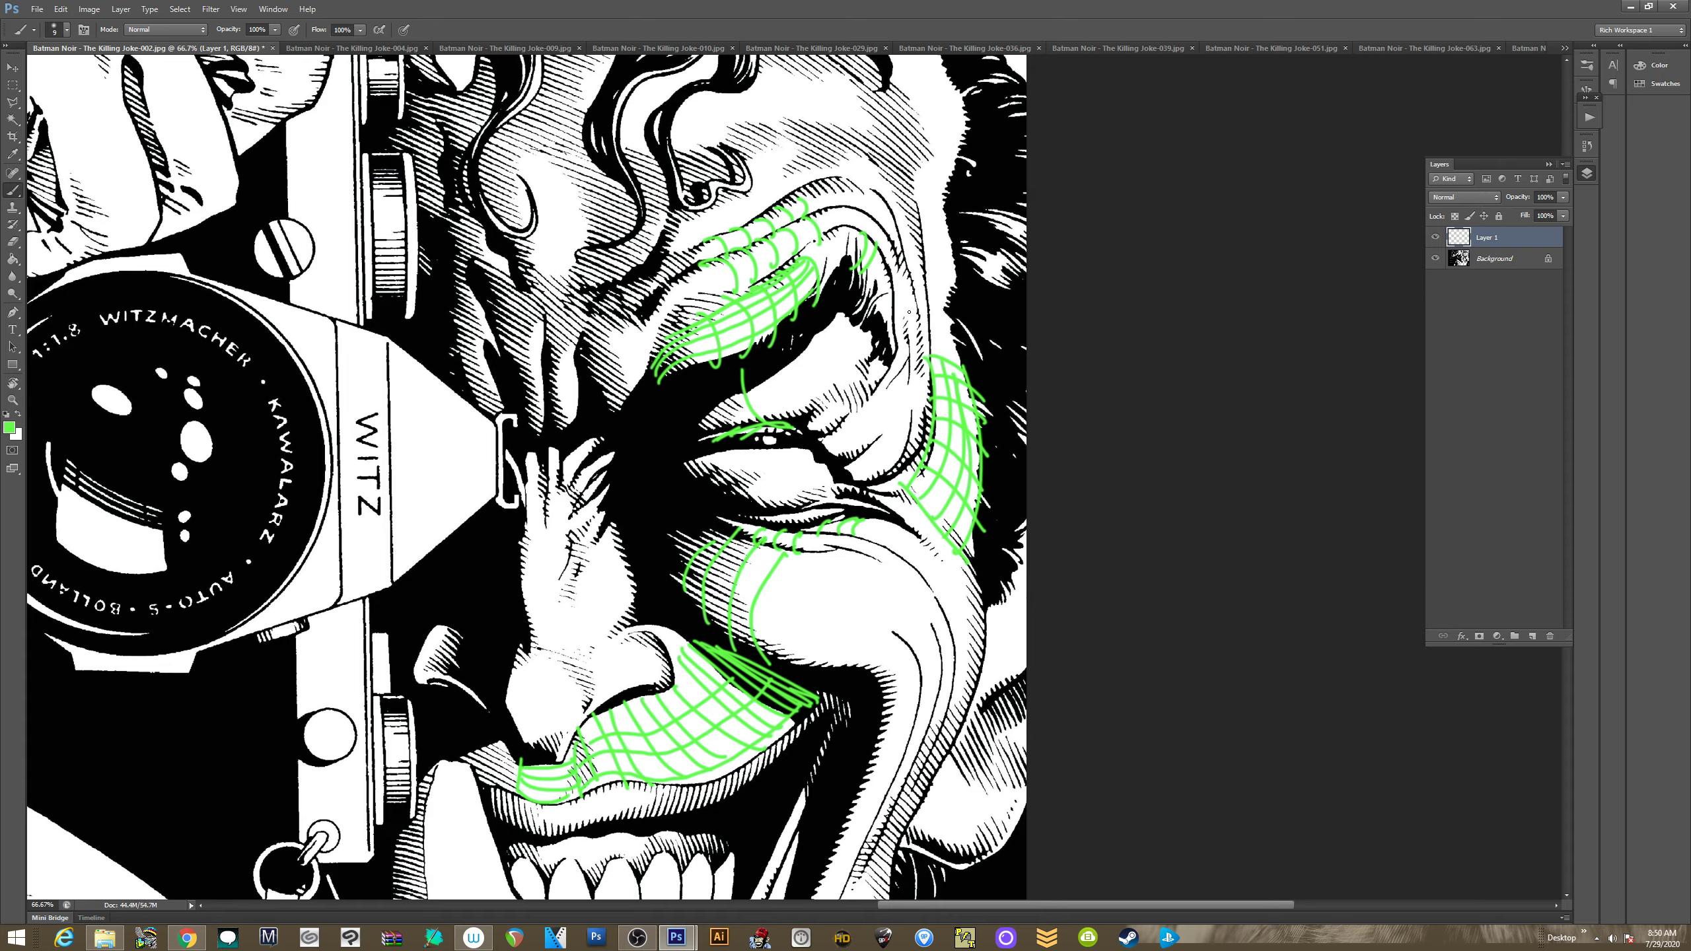
Undo all the green contour lines on the Joker's face
key(ctrl+minus)
key(ctrl+minus)
key(ctrl+minus)
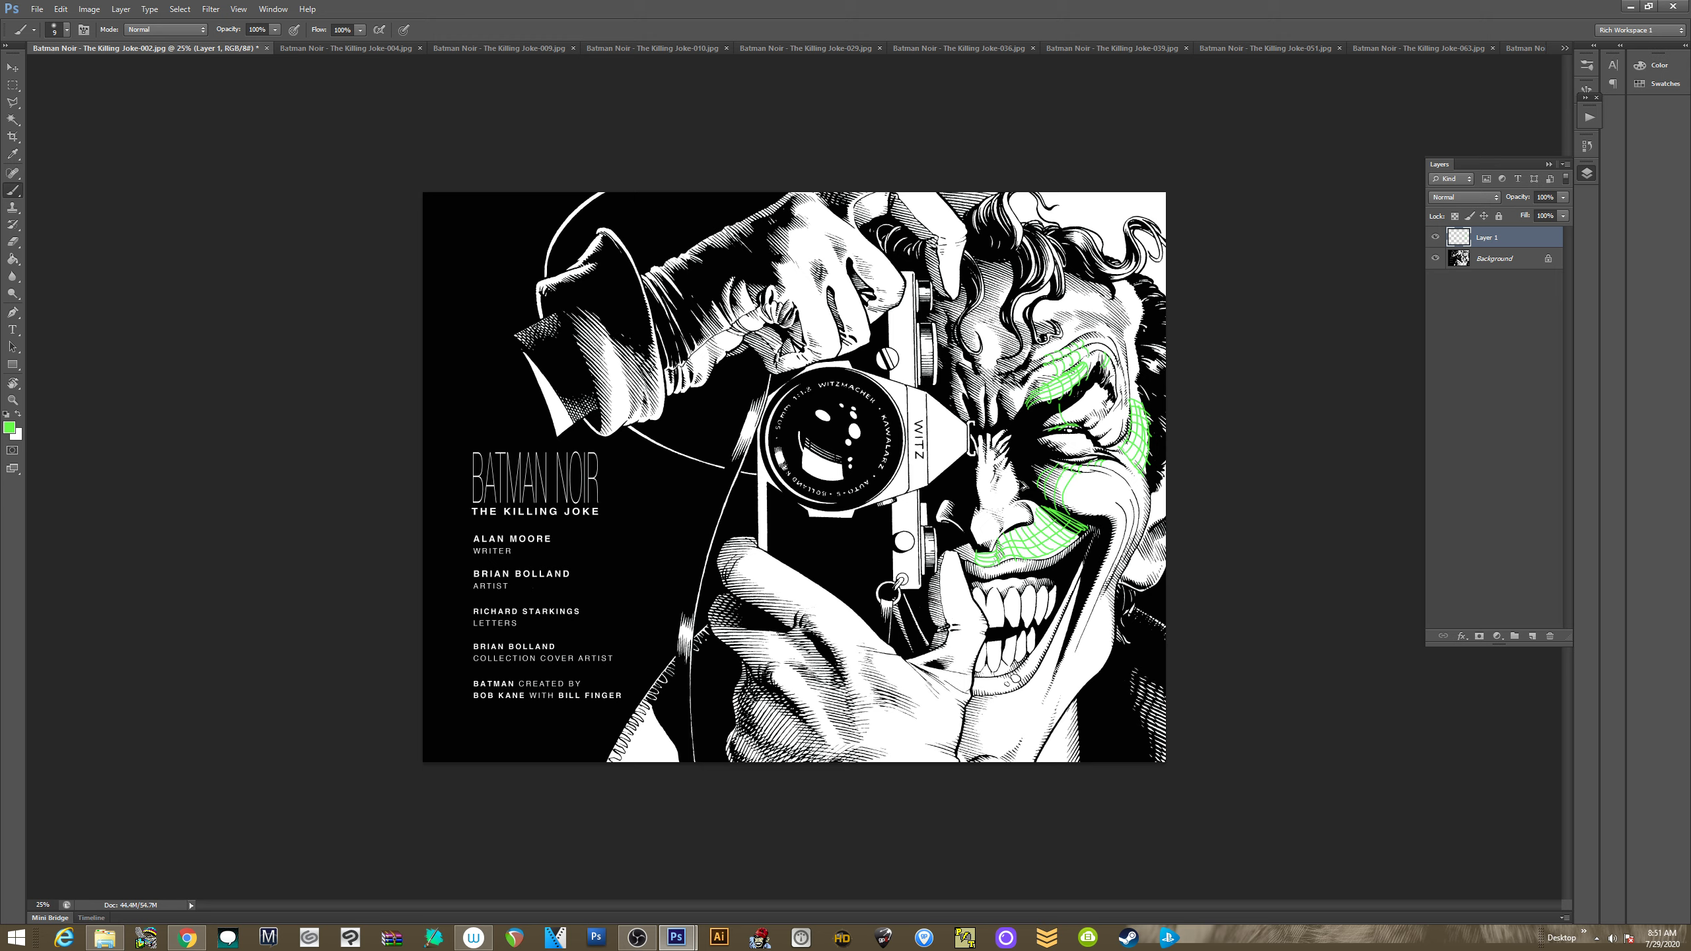
key(ctrl+alt+z)
key(ctrl+alt+z)
key(ctrl+alt+z)
key(ctrl+alt+z)
key(ctrl+alt+z)
key(ctrl+alt+z)
key(ctrl+alt+z)
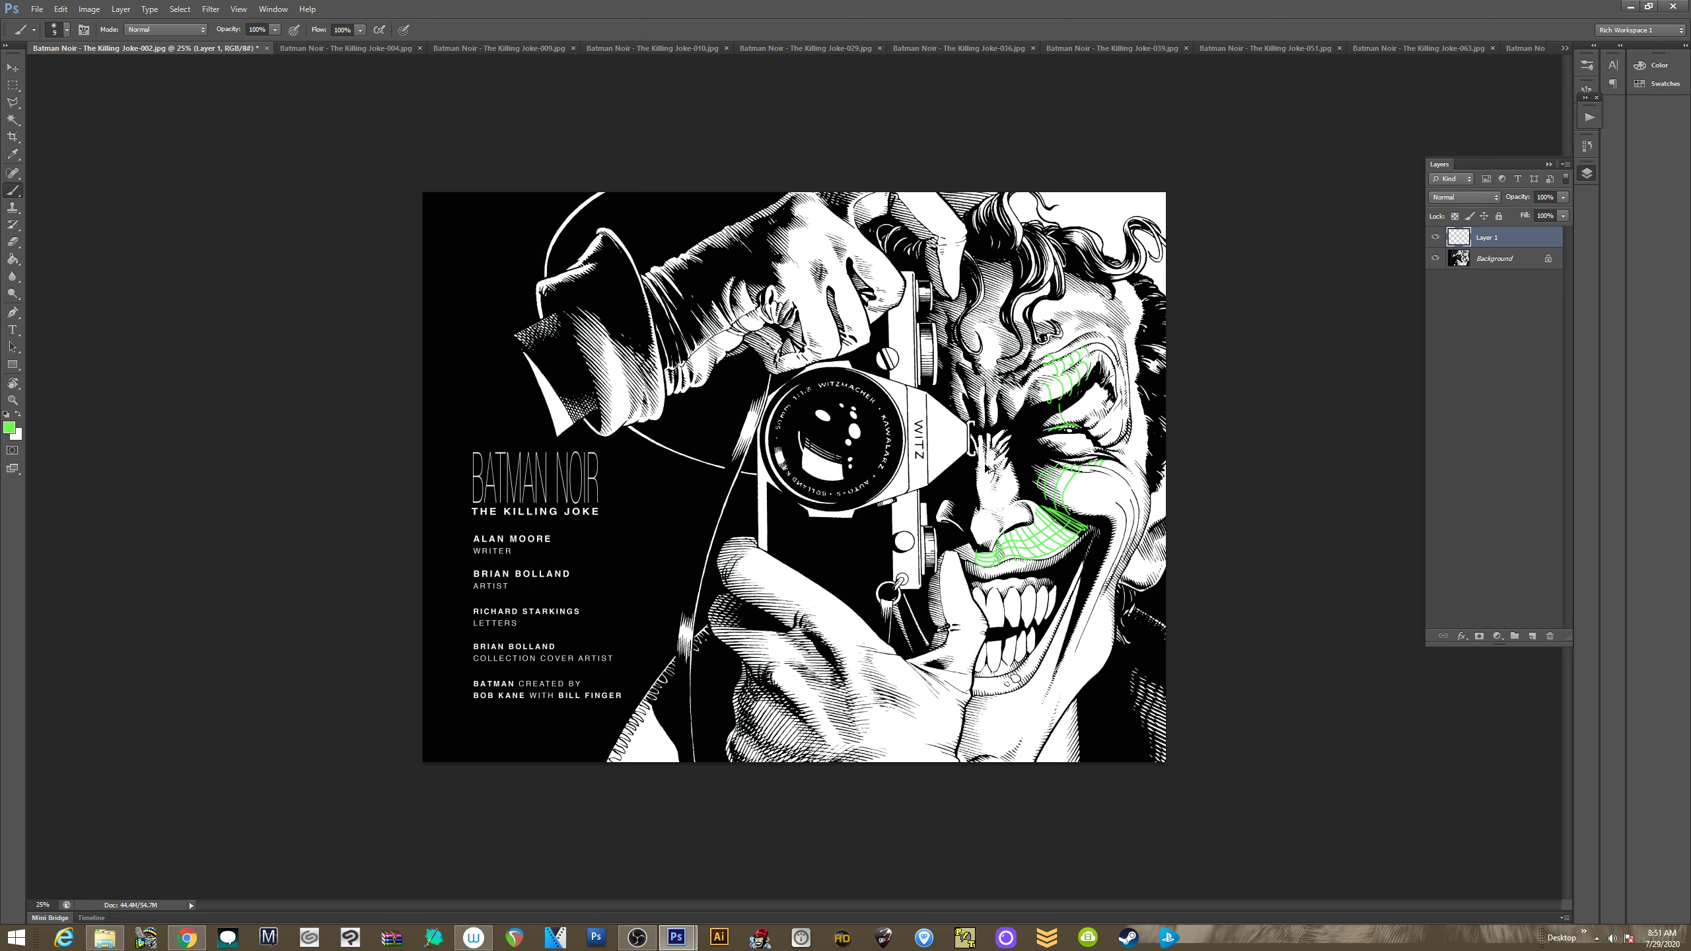
key(ctrl+alt+z)
key(ctrl+alt+z)
key(ctrl+alt+z)
key(ctrl+alt+z)
key(ctrl+alt+z)
key(ctrl+alt+z)
key(ctrl+alt+z)
key(ctrl+alt+z)
key(ctrl+alt+z)
key(ctrl+alt+z)
key(ctrl+alt+z)
key(ctrl+alt+z)
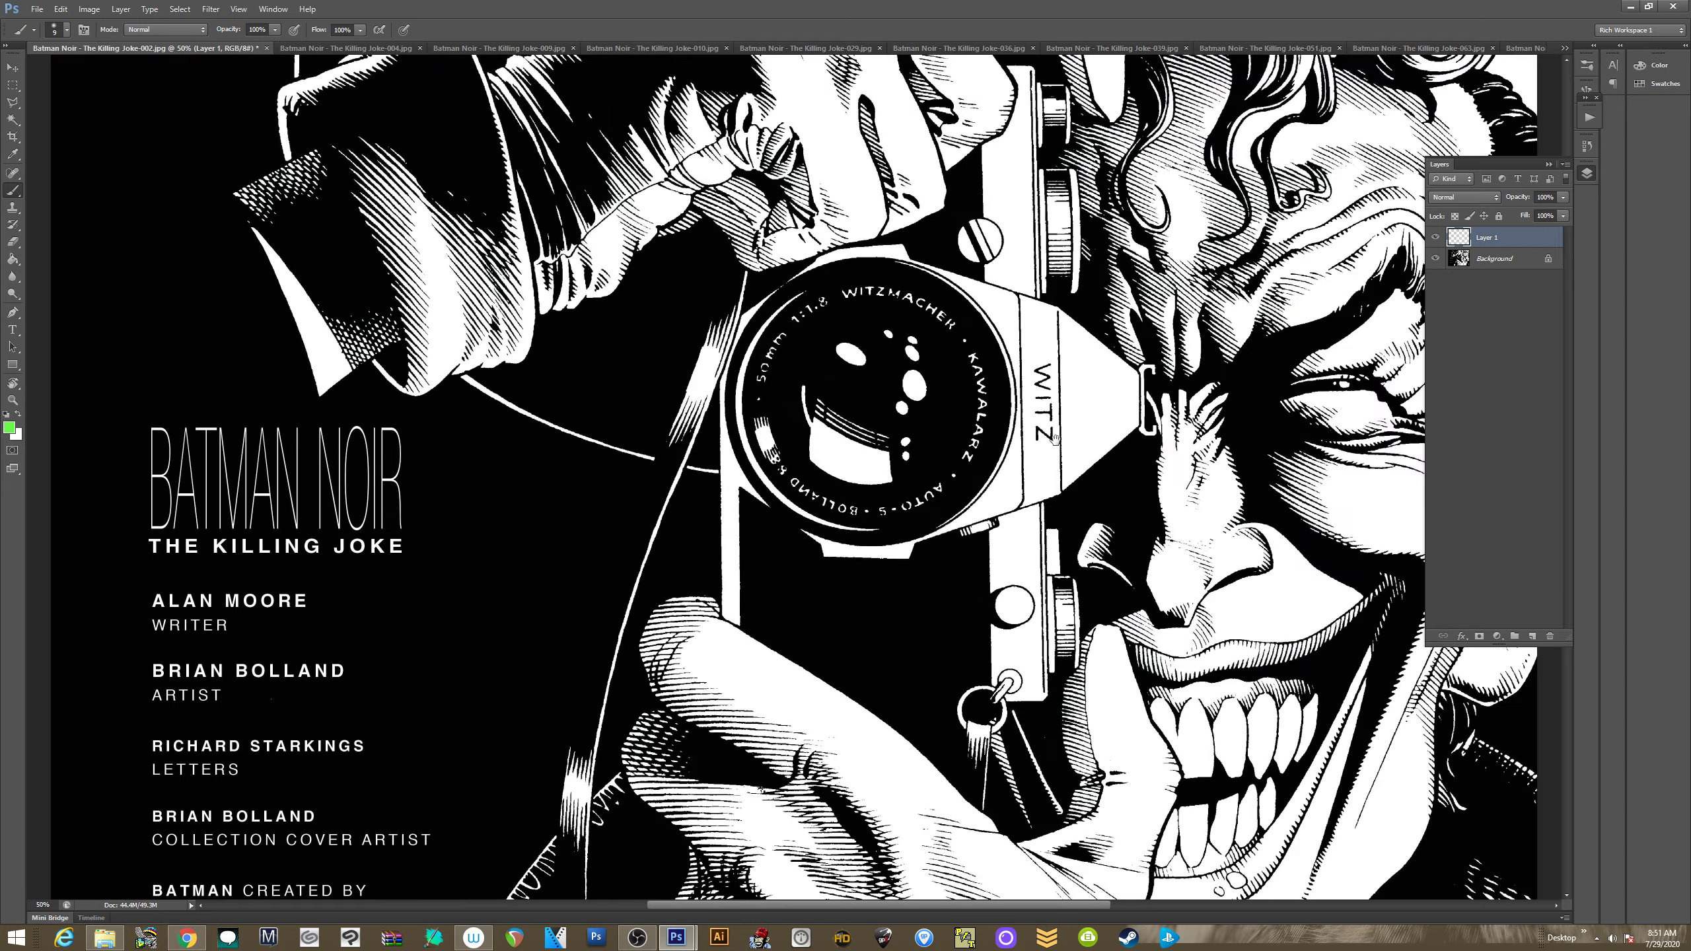
Outline the knuckles and tendons on the back of the Joker's lower hand with thin green lines
scroll(1026, 649, up, 1)
drag(941, 507, 975, 380)
mouse_move(418, 607)
mouse_down()
mouse_move(554, 793)
mouse_move(455, 590)
mouse_up()
mouse_move(448, 607)
mouse_down()
mouse_move(457, 589)
mouse_move(577, 748)
mouse_up()
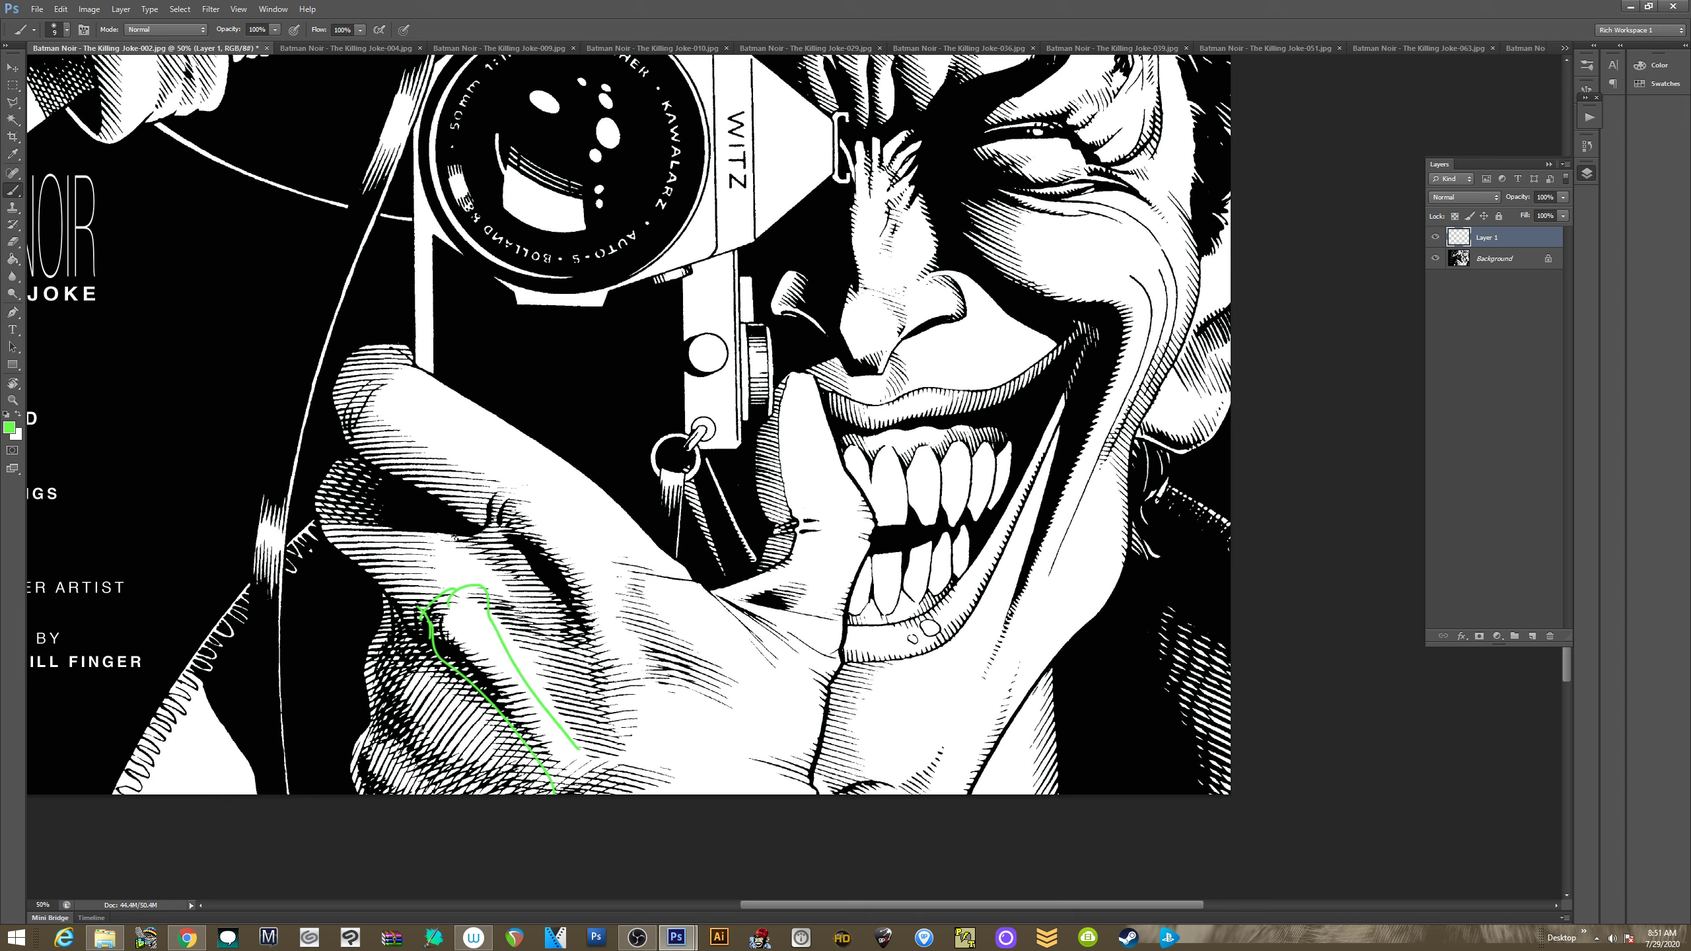
mouse_move(436, 760)
mouse_down()
mouse_move(400, 725)
mouse_move(418, 679)
mouse_move(492, 793)
mouse_move(469, 793)
mouse_up()
mouse_move(359, 790)
mouse_down()
mouse_move(388, 744)
mouse_move(414, 791)
mouse_up()
mouse_move(541, 562)
mouse_down()
mouse_move(551, 518)
mouse_move(626, 736)
mouse_move(658, 726)
mouse_up()
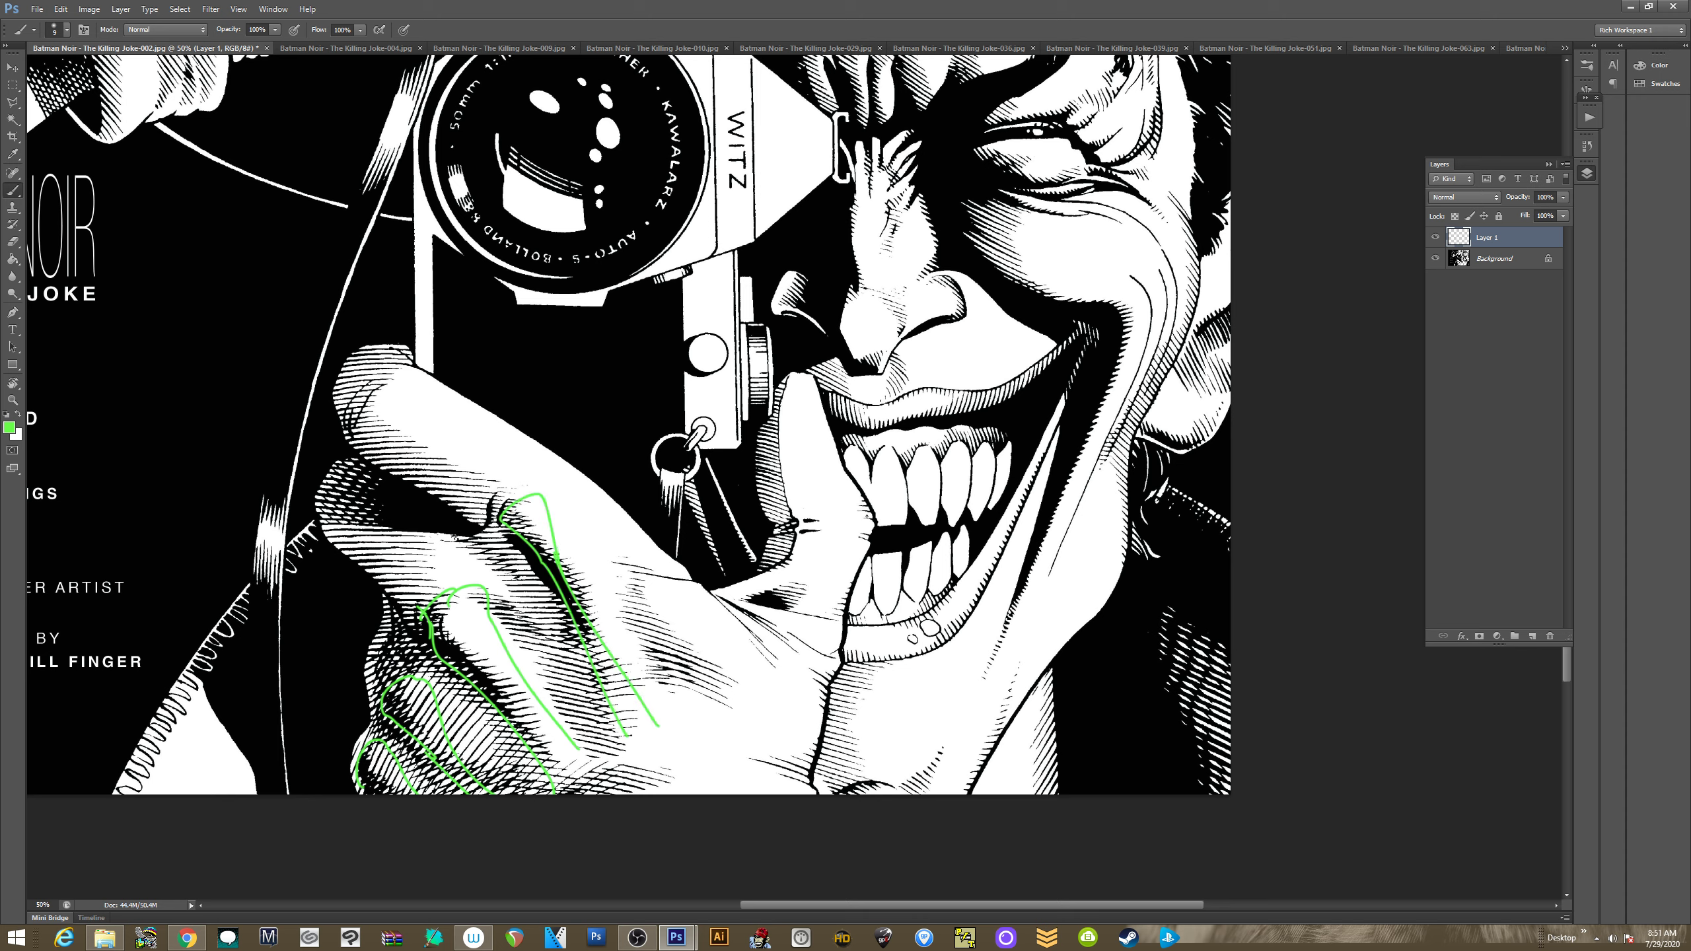
Trace the joint and edge of the Joker's hand beside the mouth and chin in green
drag(872, 513, 784, 724)
mouse_move(813, 661)
mouse_down()
mouse_move(838, 663)
mouse_move(844, 559)
mouse_up()
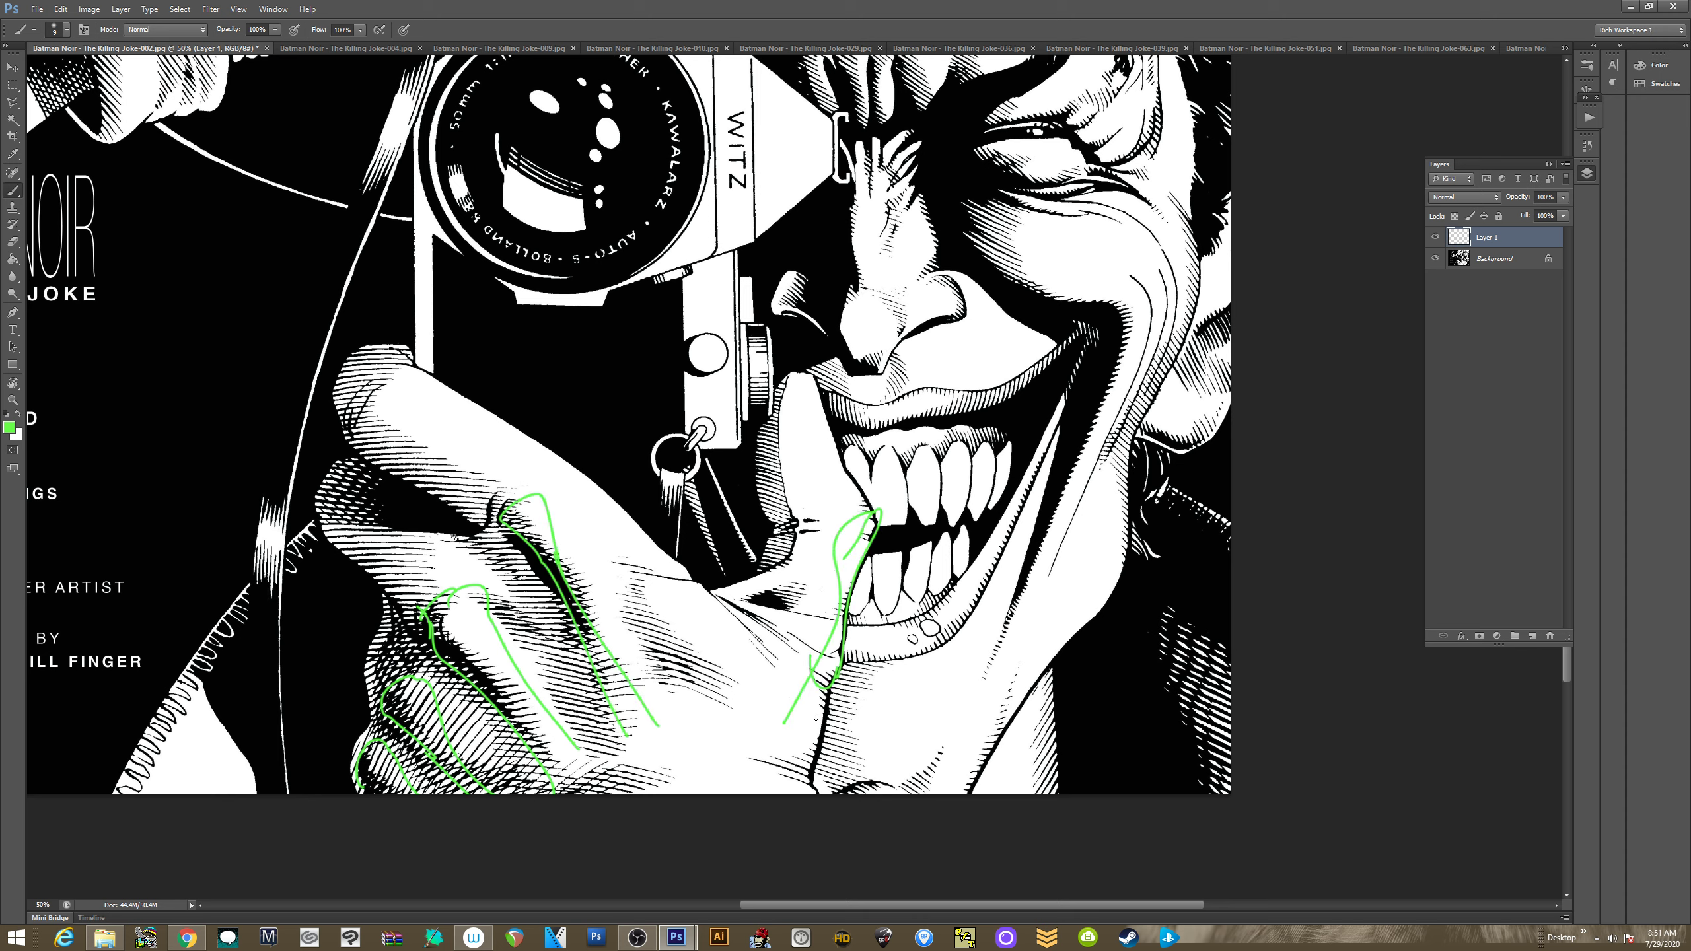
mouse_move(804, 692)
mouse_down()
mouse_move(792, 793)
mouse_move(799, 741)
mouse_up()
Trace the shadowed undersides of the Joker's fingers with thicker green strokes
drag(638, 494, 591, 424)
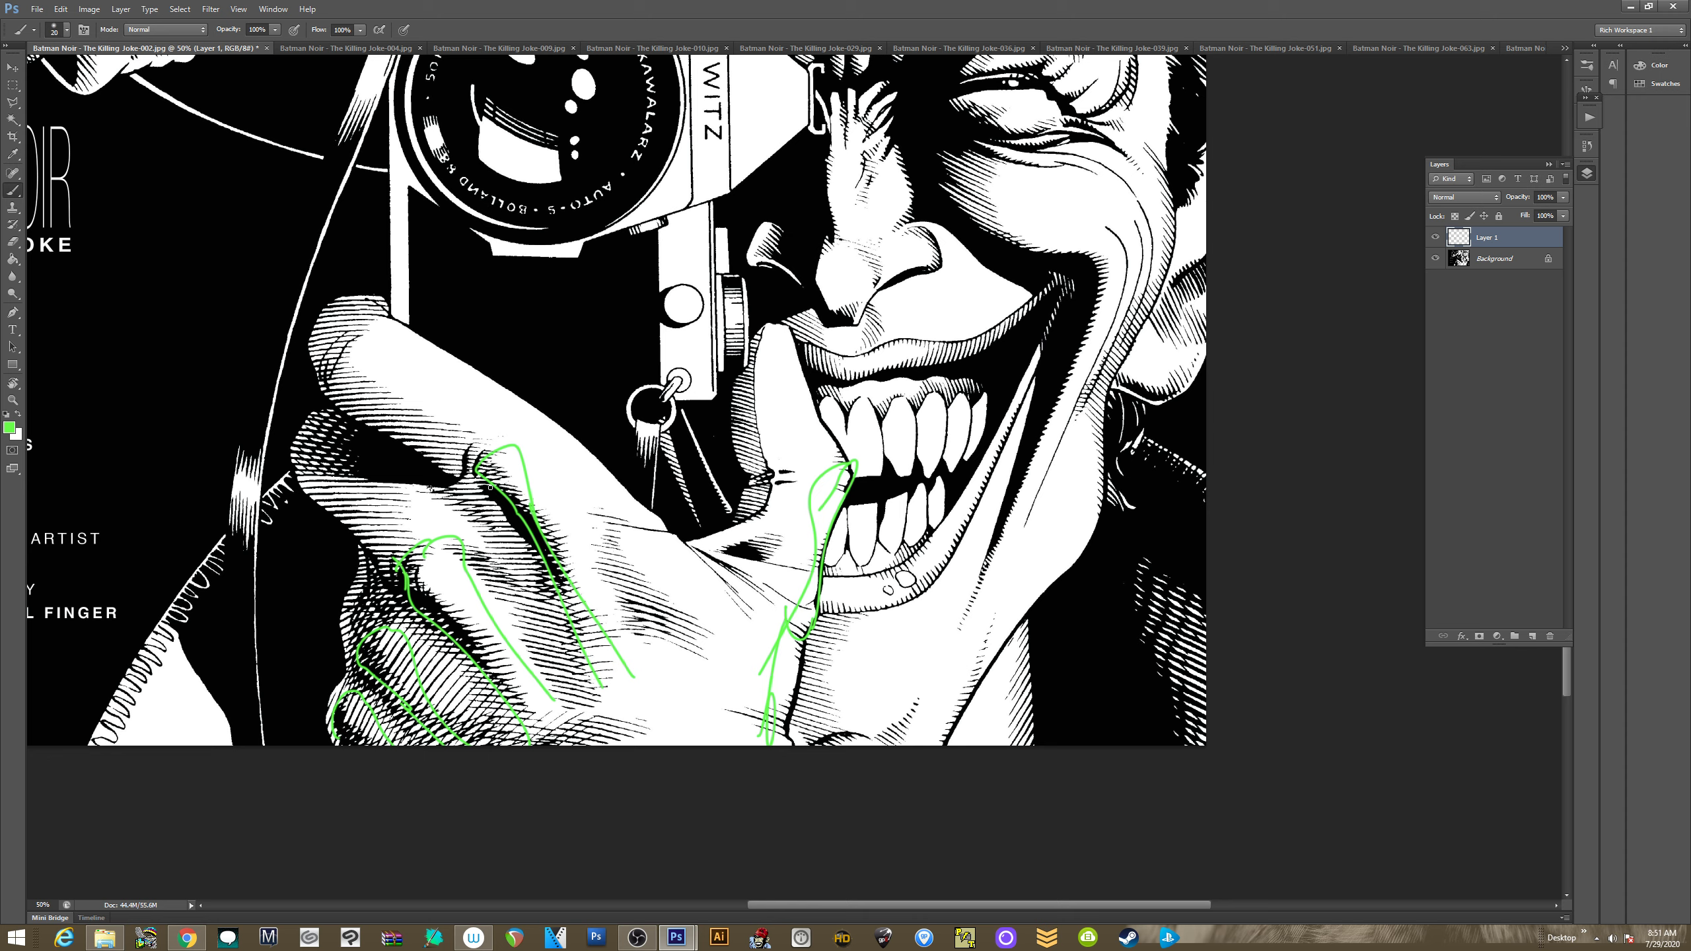
mouse_move(481, 465)
mouse_down()
mouse_move(359, 416)
mouse_move(350, 338)
mouse_move(443, 449)
mouse_up()
mouse_move(294, 474)
mouse_down()
mouse_move(426, 553)
mouse_move(404, 581)
mouse_up()
mouse_move(354, 650)
mouse_down()
mouse_move(348, 593)
mouse_move(392, 634)
mouse_move(338, 705)
mouse_up()
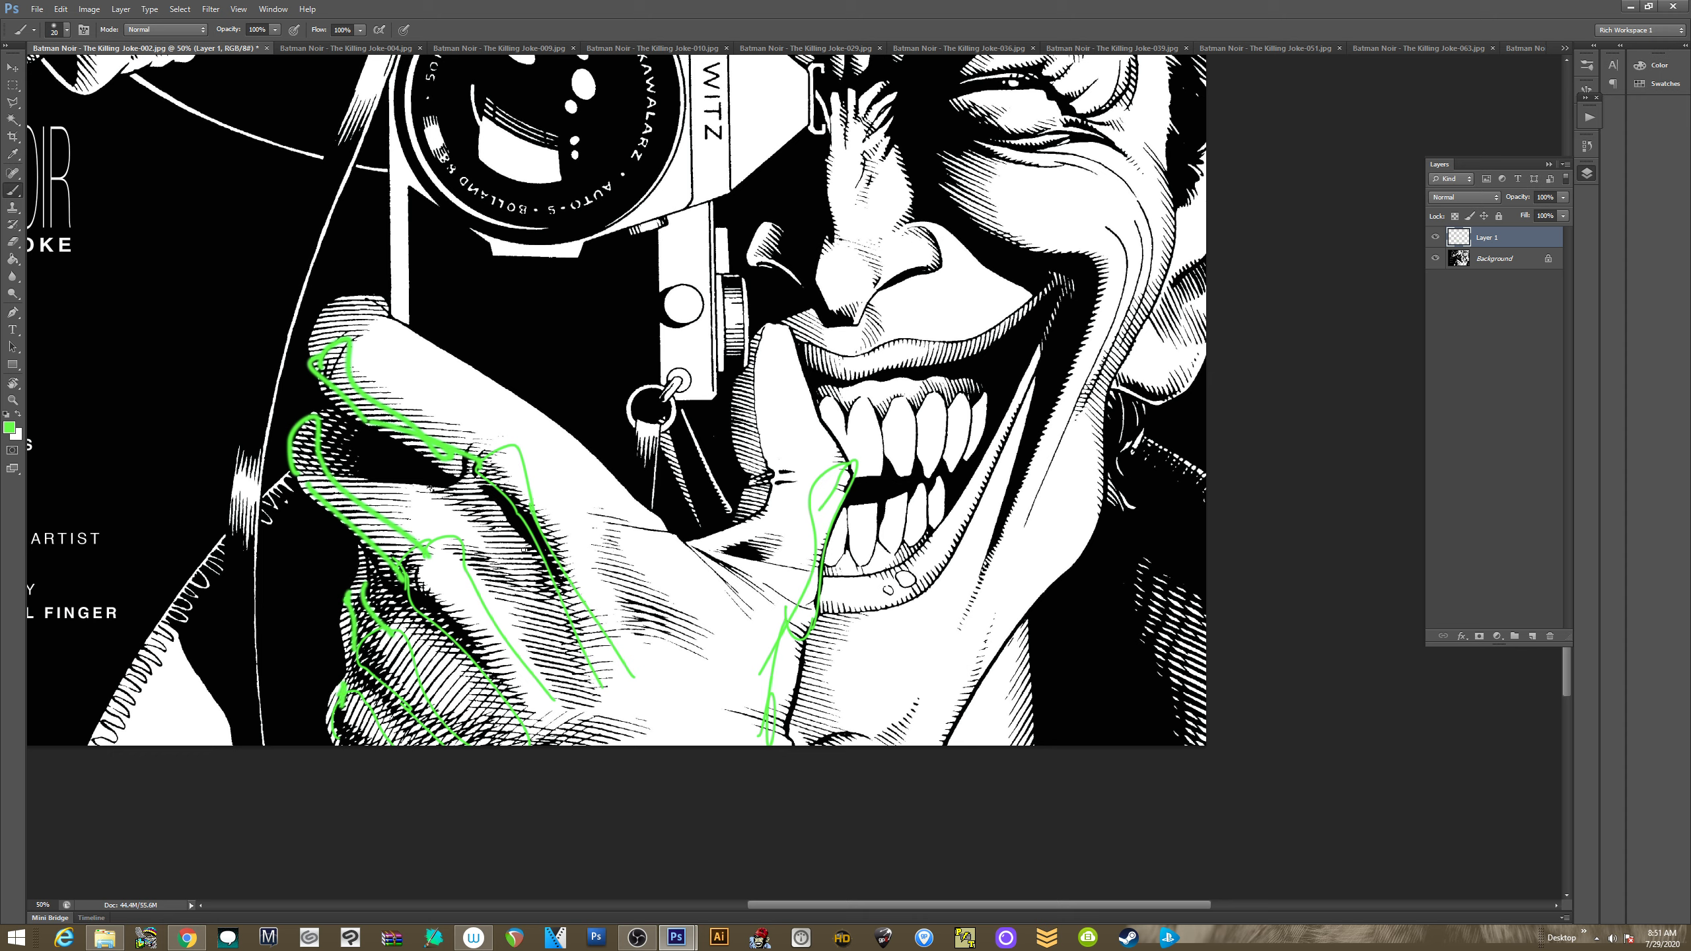
Draw a green light-direction line from the nose toward the hand and fill the shadows beside the knuckles
drag(894, 234, 601, 457)
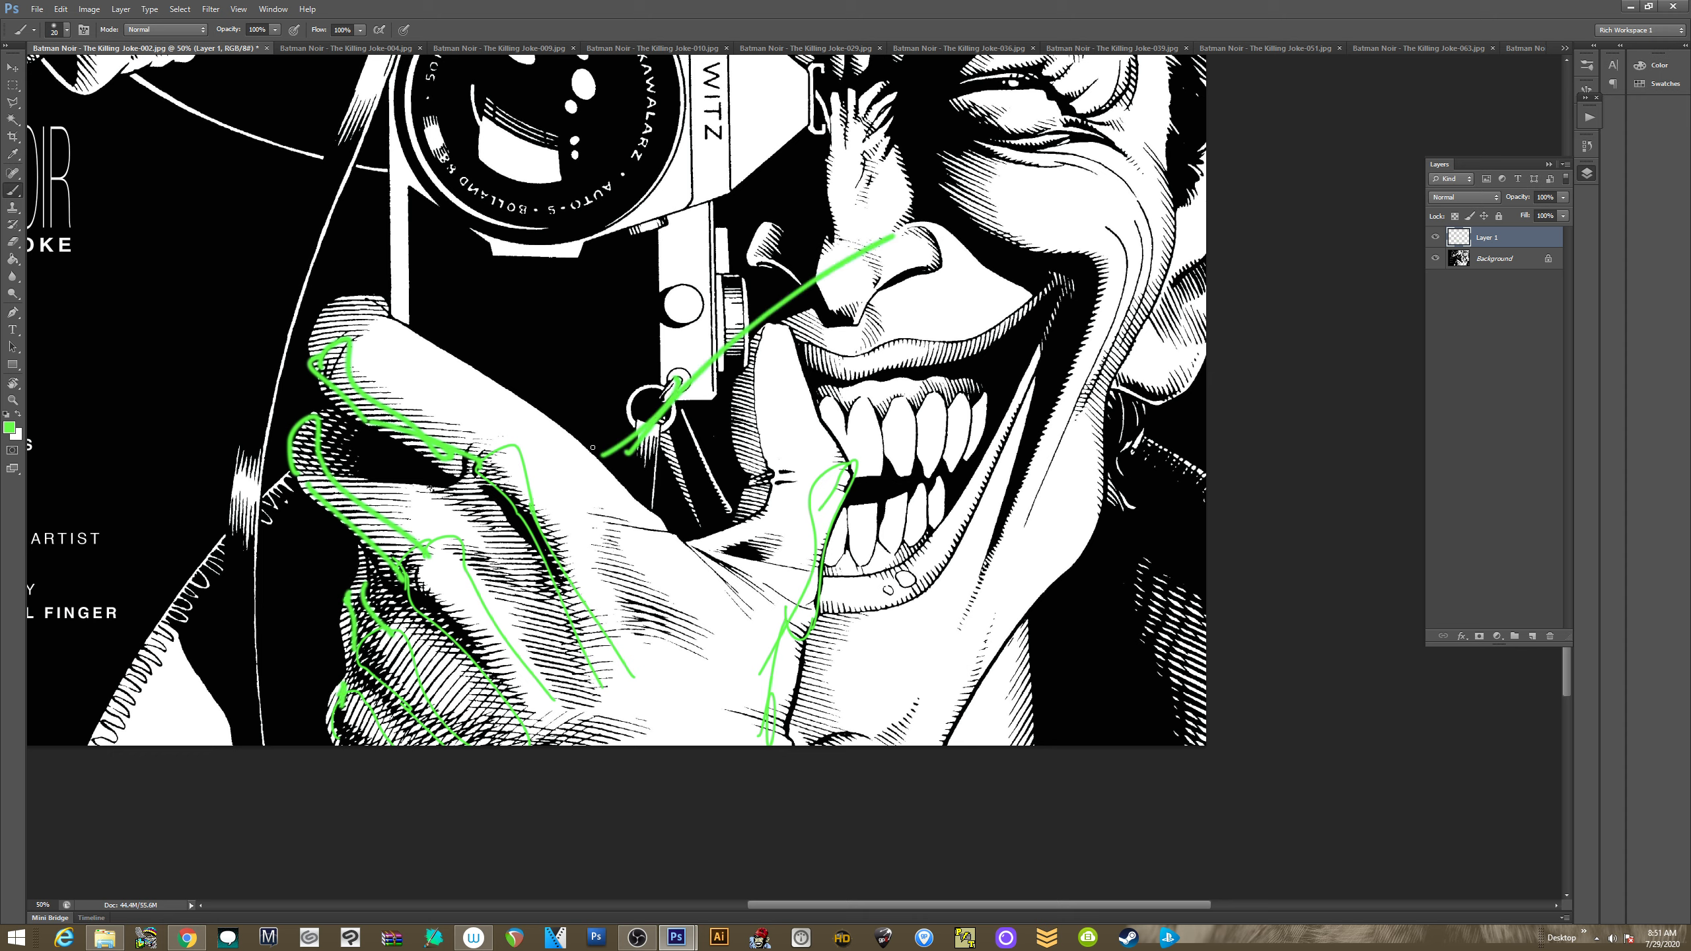
mouse_move(458, 481)
mouse_down()
mouse_move(449, 510)
mouse_move(557, 608)
mouse_move(461, 511)
mouse_move(476, 496)
mouse_move(492, 533)
mouse_move(499, 493)
mouse_move(529, 555)
mouse_up()
mouse_move(411, 608)
mouse_down()
mouse_move(403, 586)
mouse_move(459, 665)
mouse_move(413, 623)
mouse_move(515, 717)
mouse_up()
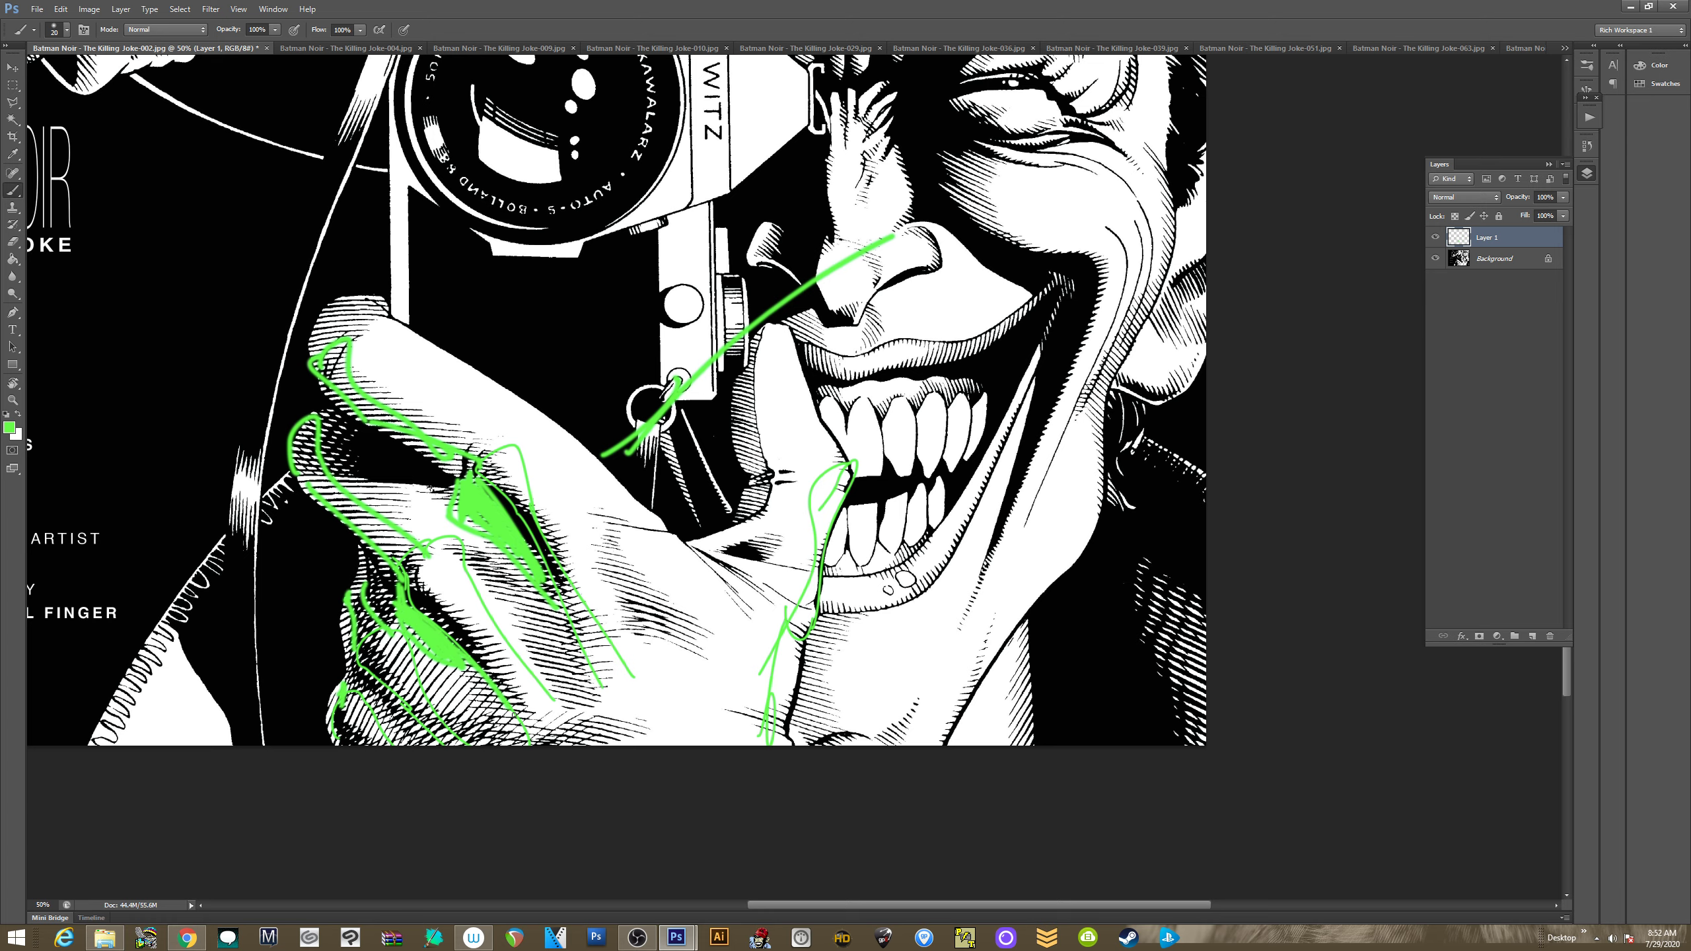
mouse_move(360, 693)
mouse_down()
mouse_move(353, 680)
mouse_move(369, 706)
mouse_move(406, 693)
mouse_move(423, 725)
mouse_up()
Sketch a simplified green knuckle and tendon form with blocky planes on the back of the hand
drag(713, 690, 552, 583)
mouse_move(465, 527)
mouse_down()
mouse_move(469, 495)
mouse_move(501, 471)
mouse_move(555, 608)
mouse_up()
drag(522, 497, 582, 585)
drag(494, 538, 533, 529)
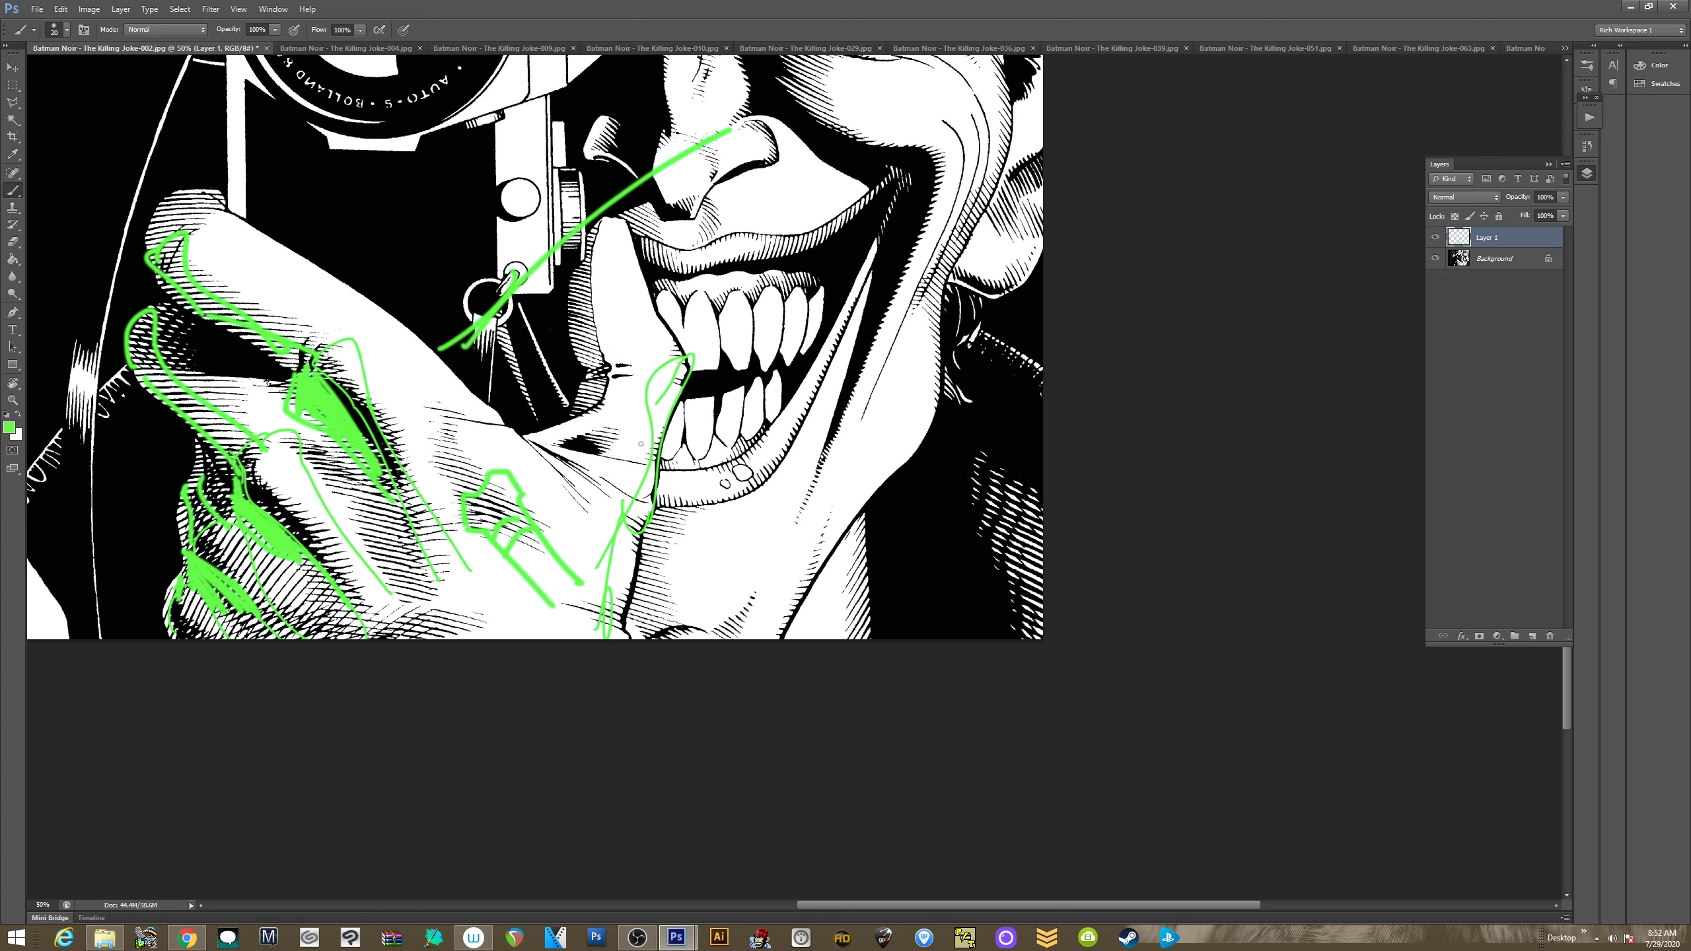
mouse_move(593, 456)
mouse_down()
mouse_move(599, 614)
mouse_move(529, 567)
mouse_up()
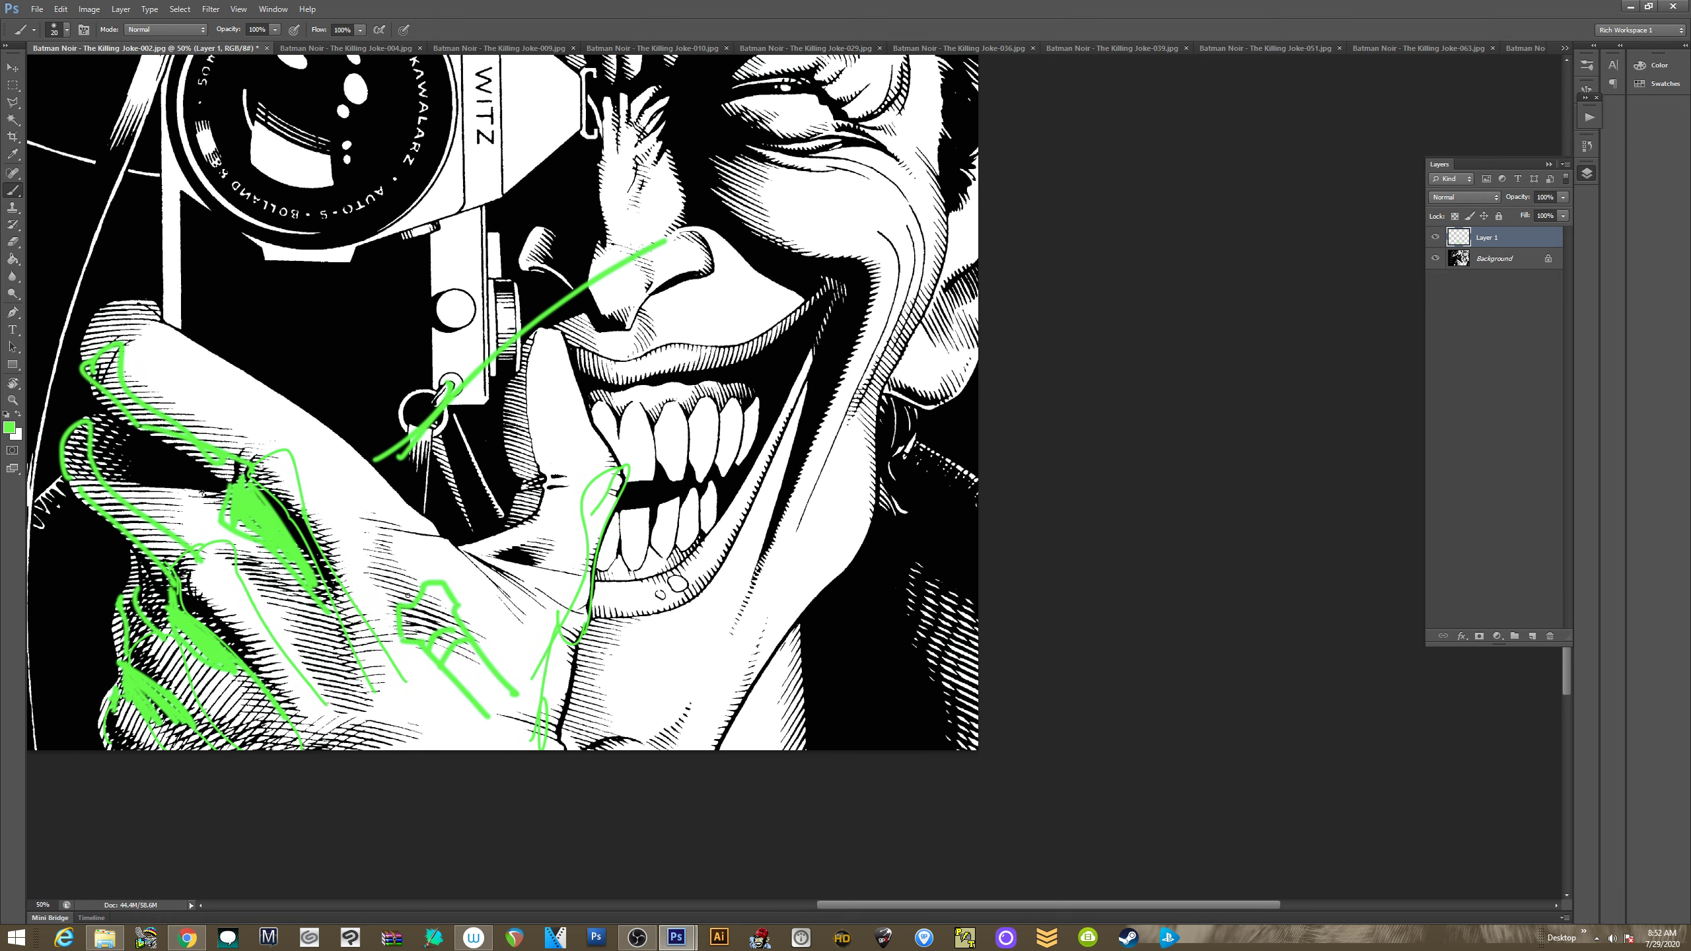
scroll(385, 517, left, 1)
scroll(372, 492, up, 3)
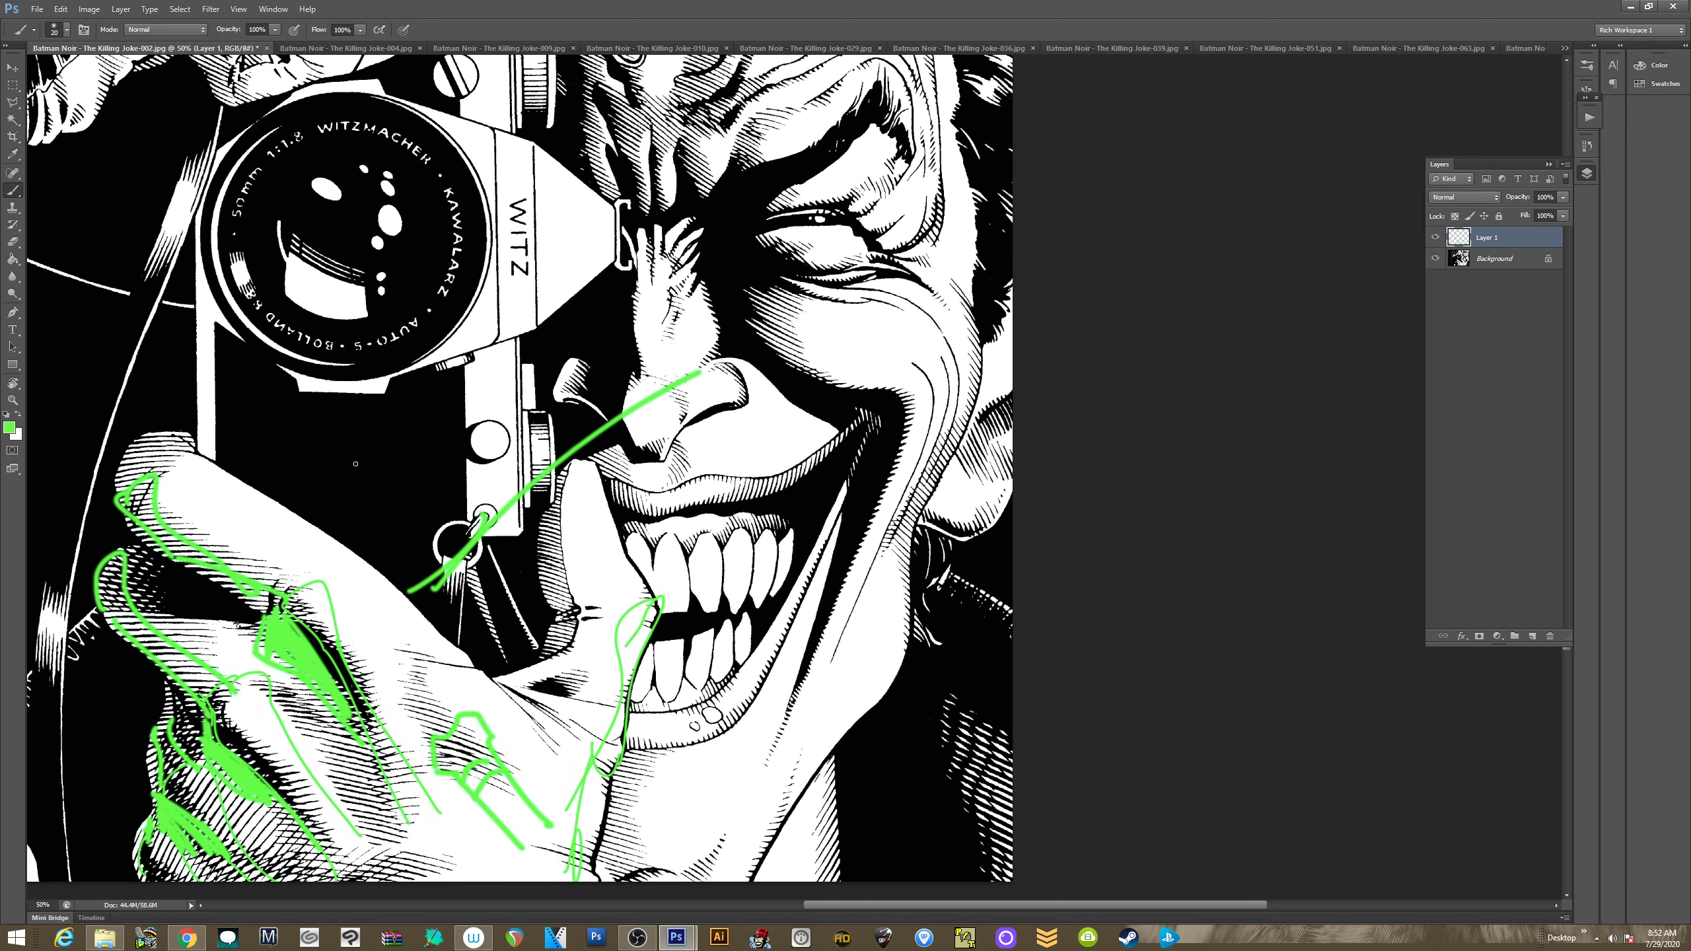
Sketch the green outline of a simplified knuckle and tendon form in the black area beneath the camera
mouse_move(378, 420)
mouse_down()
mouse_move(347, 423)
mouse_move(381, 420)
mouse_move(323, 488)
mouse_move(426, 479)
mouse_move(535, 610)
mouse_up()
shift+click(561, 597)
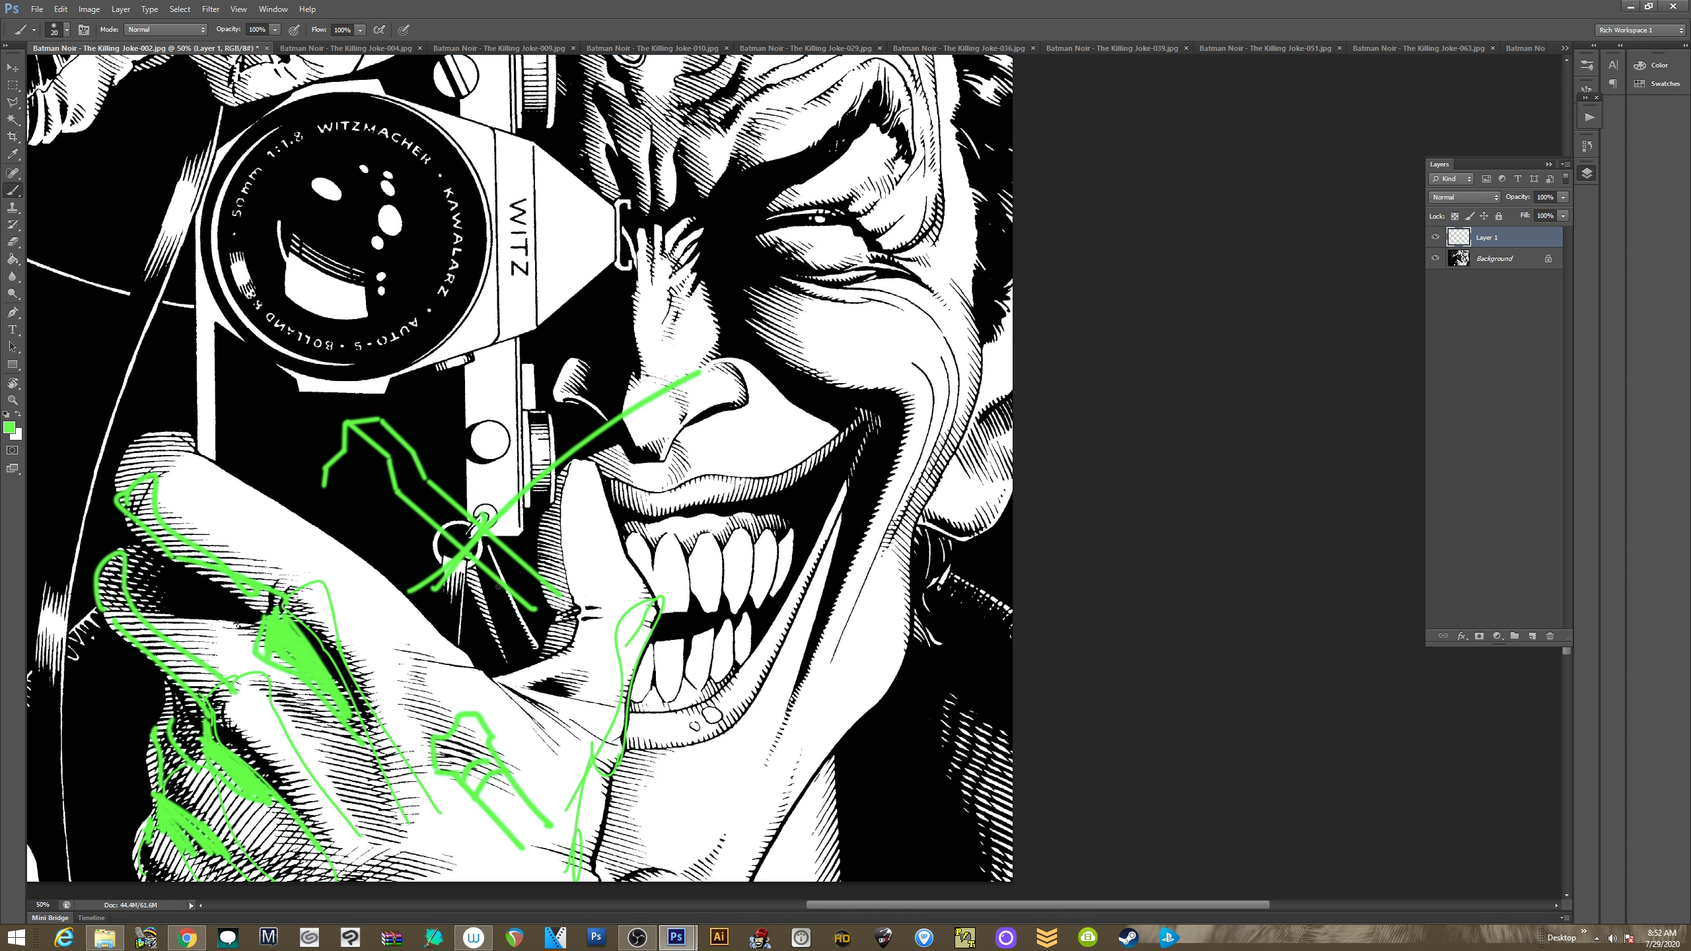
shift+click(347, 514)
shift+click(366, 510)
shift+click(505, 636)
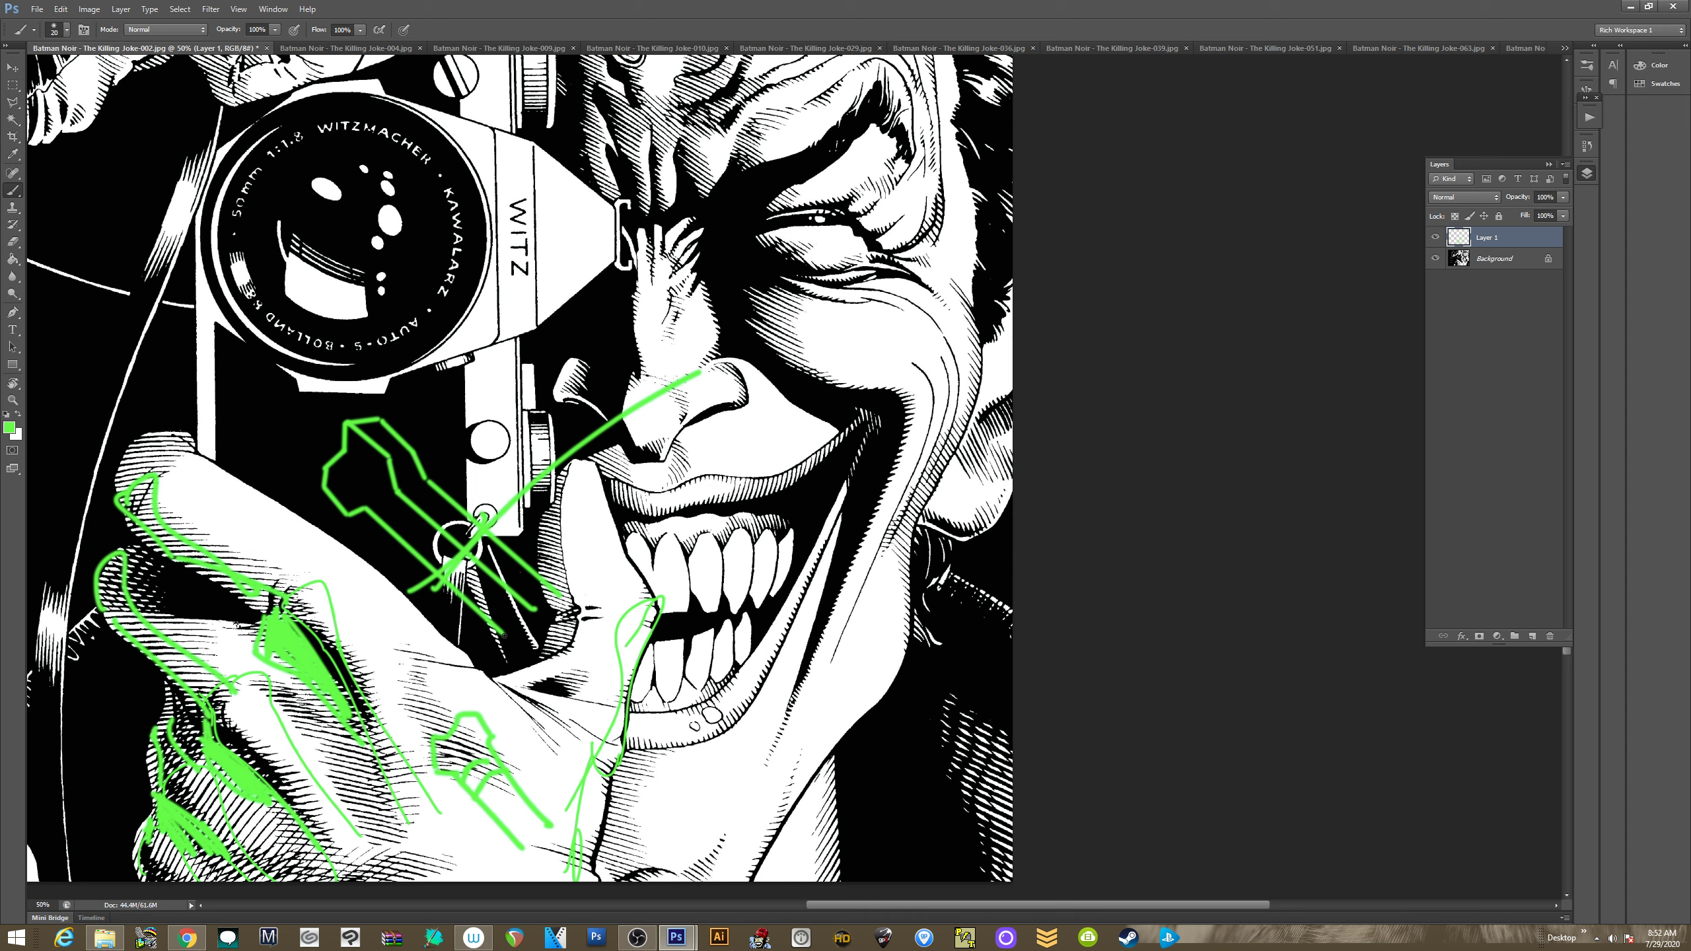
Divide the knuckle and tendon form beneath the camera into front, side and top planes
click(354, 511)
shift+click(353, 481)
shift+click(377, 468)
mouse_move(374, 510)
mouse_down()
mouse_move(391, 492)
mouse_move(348, 472)
mouse_move(524, 622)
mouse_up()
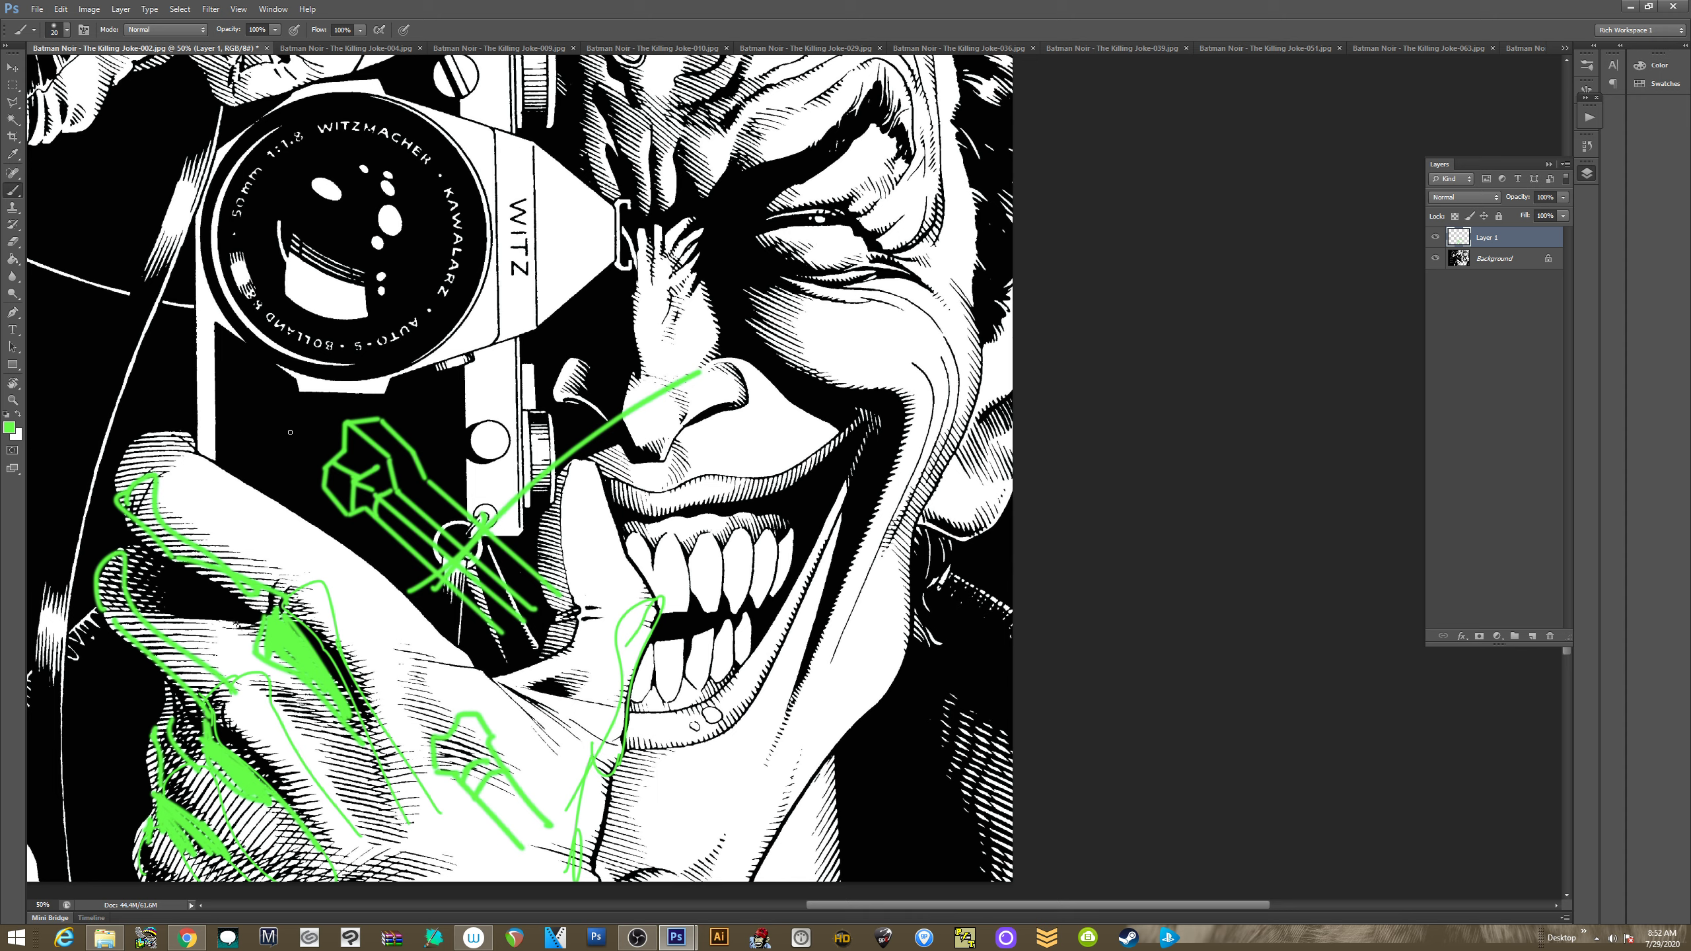
mouse_move(388, 459)
mouse_down()
mouse_move(413, 454)
mouse_move(428, 482)
mouse_up()
Draw a direction arrow across the Joker's index finger and shade the shadow planes of the blocky form beneath the camera
drag(178, 557, 280, 511)
drag(251, 510, 264, 544)
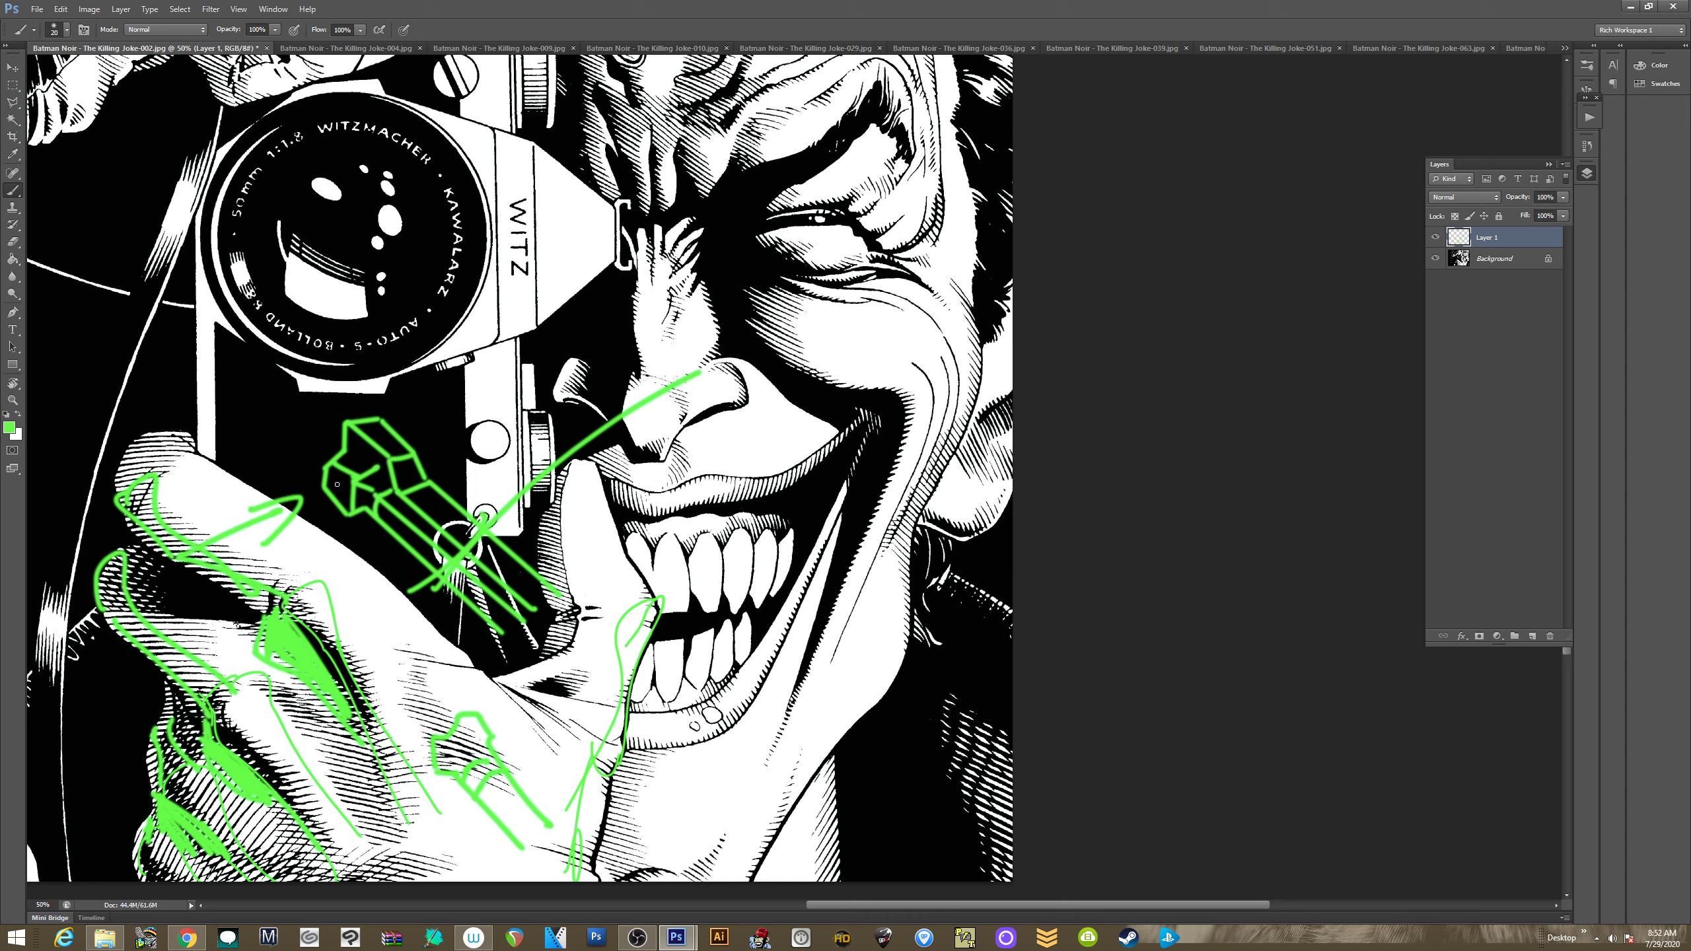
mouse_move(344, 460)
mouse_down()
mouse_move(366, 470)
mouse_move(352, 456)
mouse_move(380, 434)
mouse_up()
mouse_move(423, 457)
mouse_down()
mouse_move(449, 442)
mouse_move(471, 466)
mouse_move(464, 486)
mouse_move(441, 454)
mouse_move(455, 484)
mouse_up()
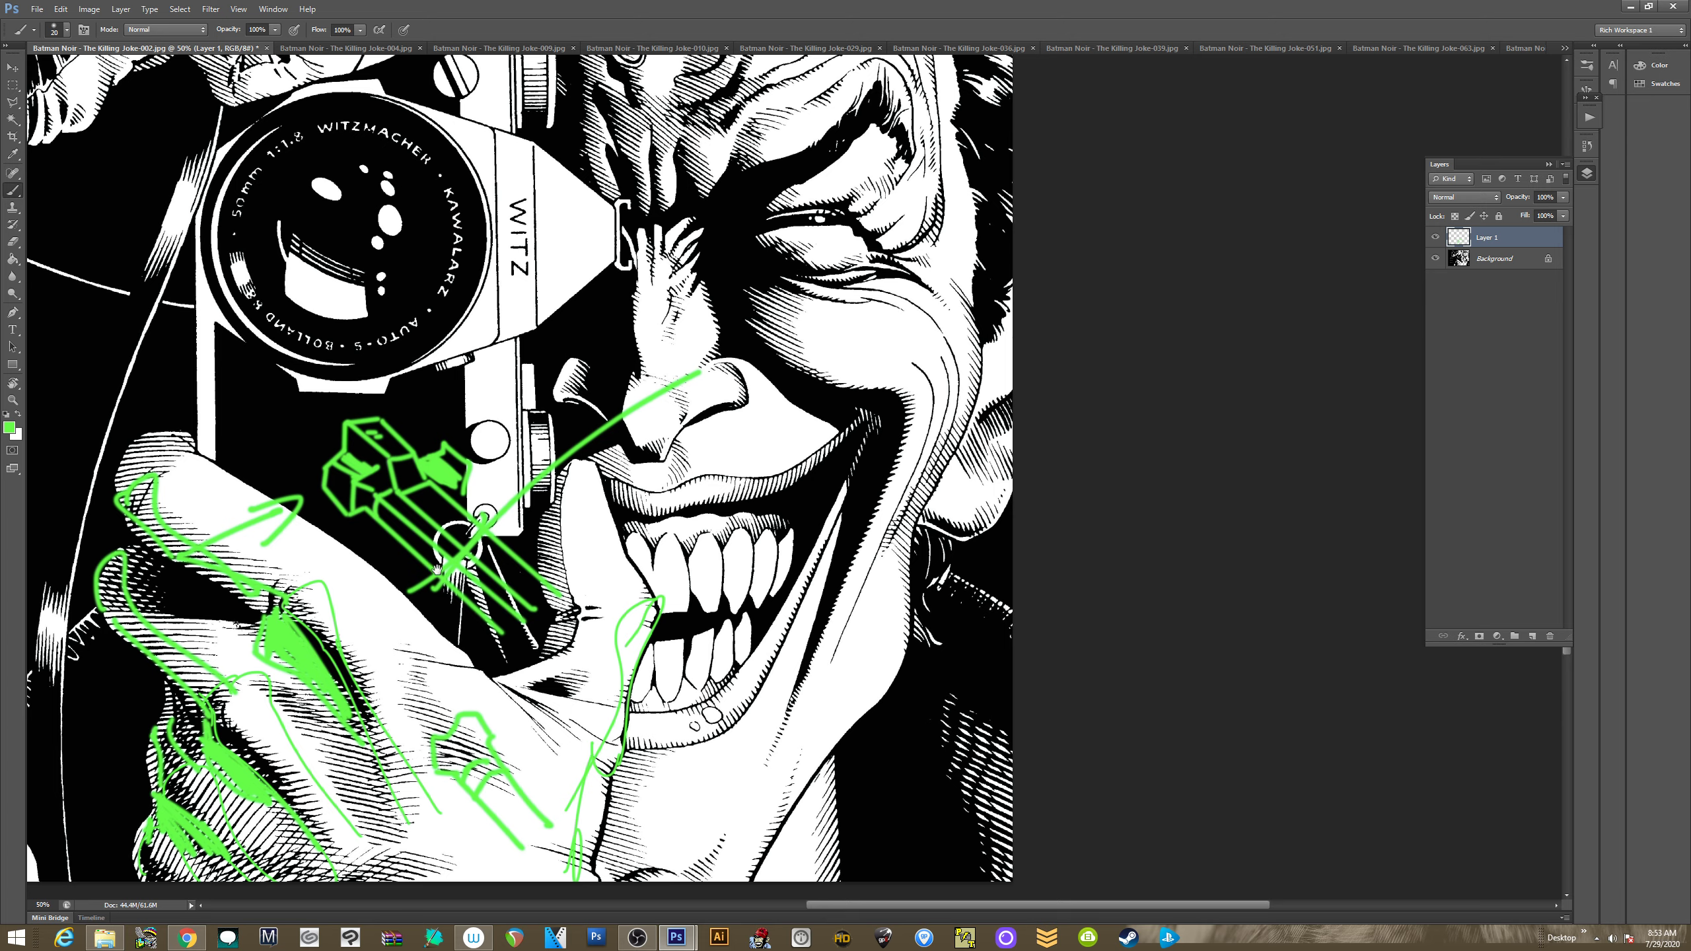
Block in the Joker's nose in green with boxy planes for the far nostril, tip, underside and bridge
scroll(437, 569, up, 5)
mouse_move(558, 539)
mouse_down()
mouse_move(545, 570)
mouse_move(575, 569)
mouse_up()
mouse_move(562, 524)
mouse_down()
mouse_move(572, 558)
mouse_move(584, 522)
mouse_move(604, 542)
mouse_move(621, 509)
mouse_move(609, 551)
mouse_move(548, 555)
mouse_move(606, 525)
mouse_move(662, 574)
mouse_up()
mouse_move(613, 566)
mouse_down()
mouse_move(665, 562)
mouse_move(609, 600)
mouse_up()
mouse_move(609, 600)
mouse_down()
mouse_move(669, 599)
mouse_move(667, 554)
mouse_move(631, 629)
mouse_move(663, 625)
mouse_move(670, 605)
mouse_move(619, 656)
mouse_move(676, 653)
mouse_move(643, 639)
mouse_move(655, 521)
mouse_move(627, 514)
mouse_move(621, 476)
mouse_up()
mouse_move(652, 522)
mouse_down()
mouse_move(631, 450)
mouse_move(663, 469)
mouse_up()
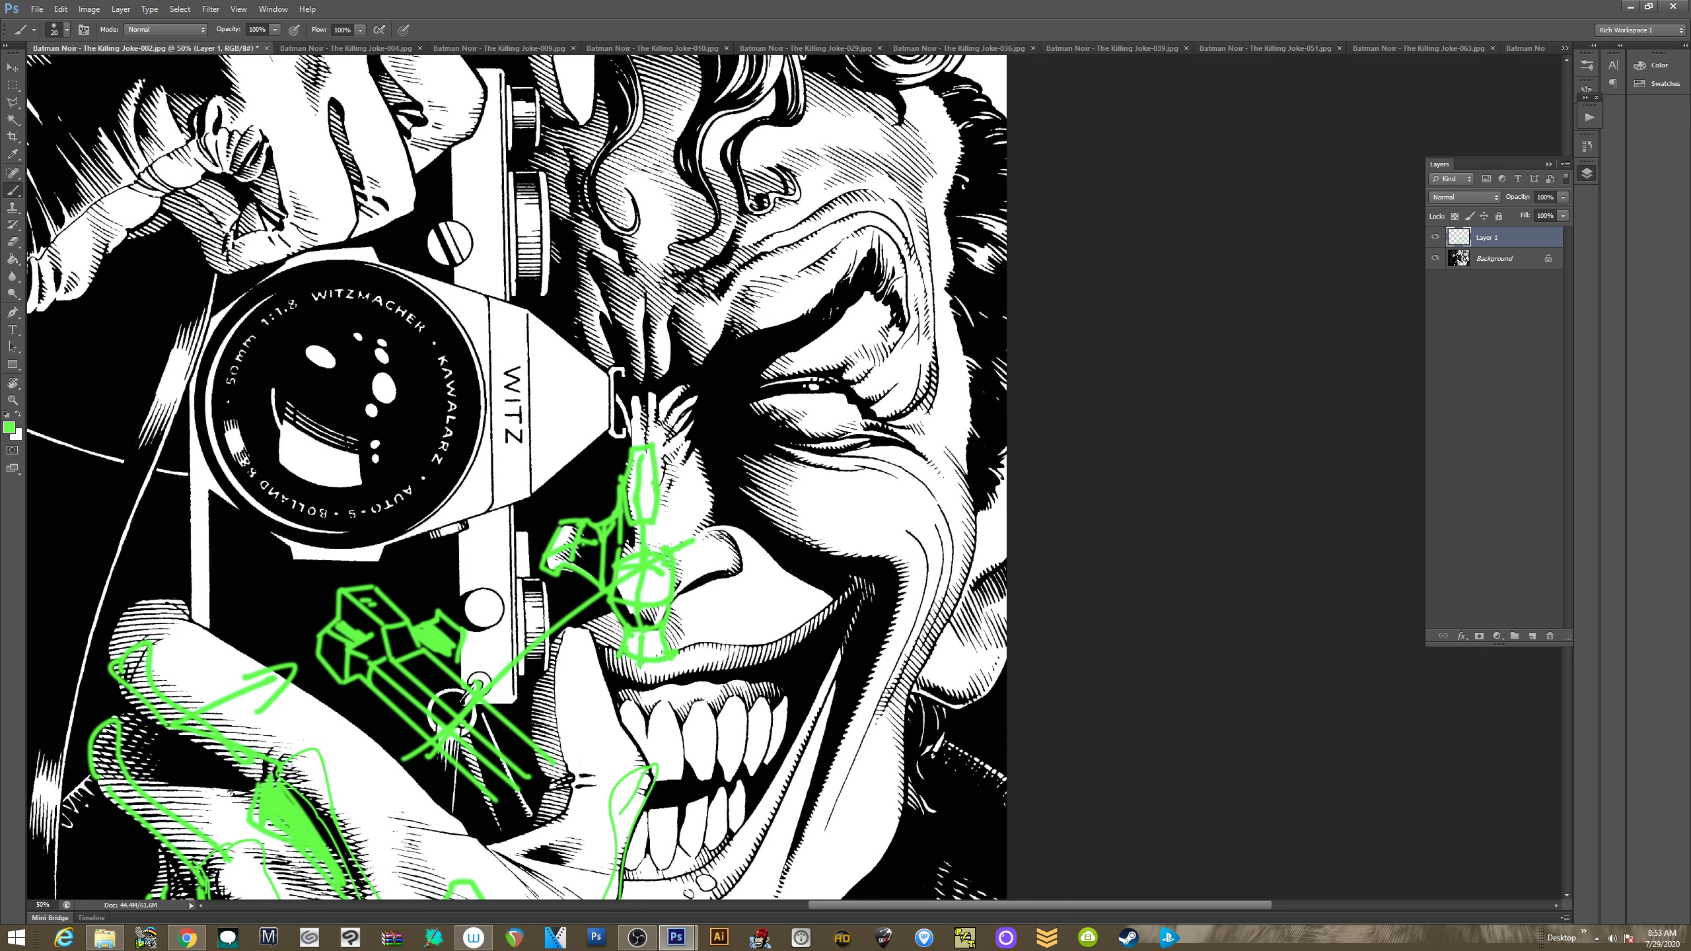
Add the near nostril's boxy wing and the side plane of the nose bridge in green
drag(725, 536, 722, 570)
mouse_move(725, 533)
mouse_down()
mouse_move(743, 577)
mouse_move(700, 580)
mouse_move(716, 537)
mouse_move(692, 531)
mouse_move(696, 585)
mouse_up()
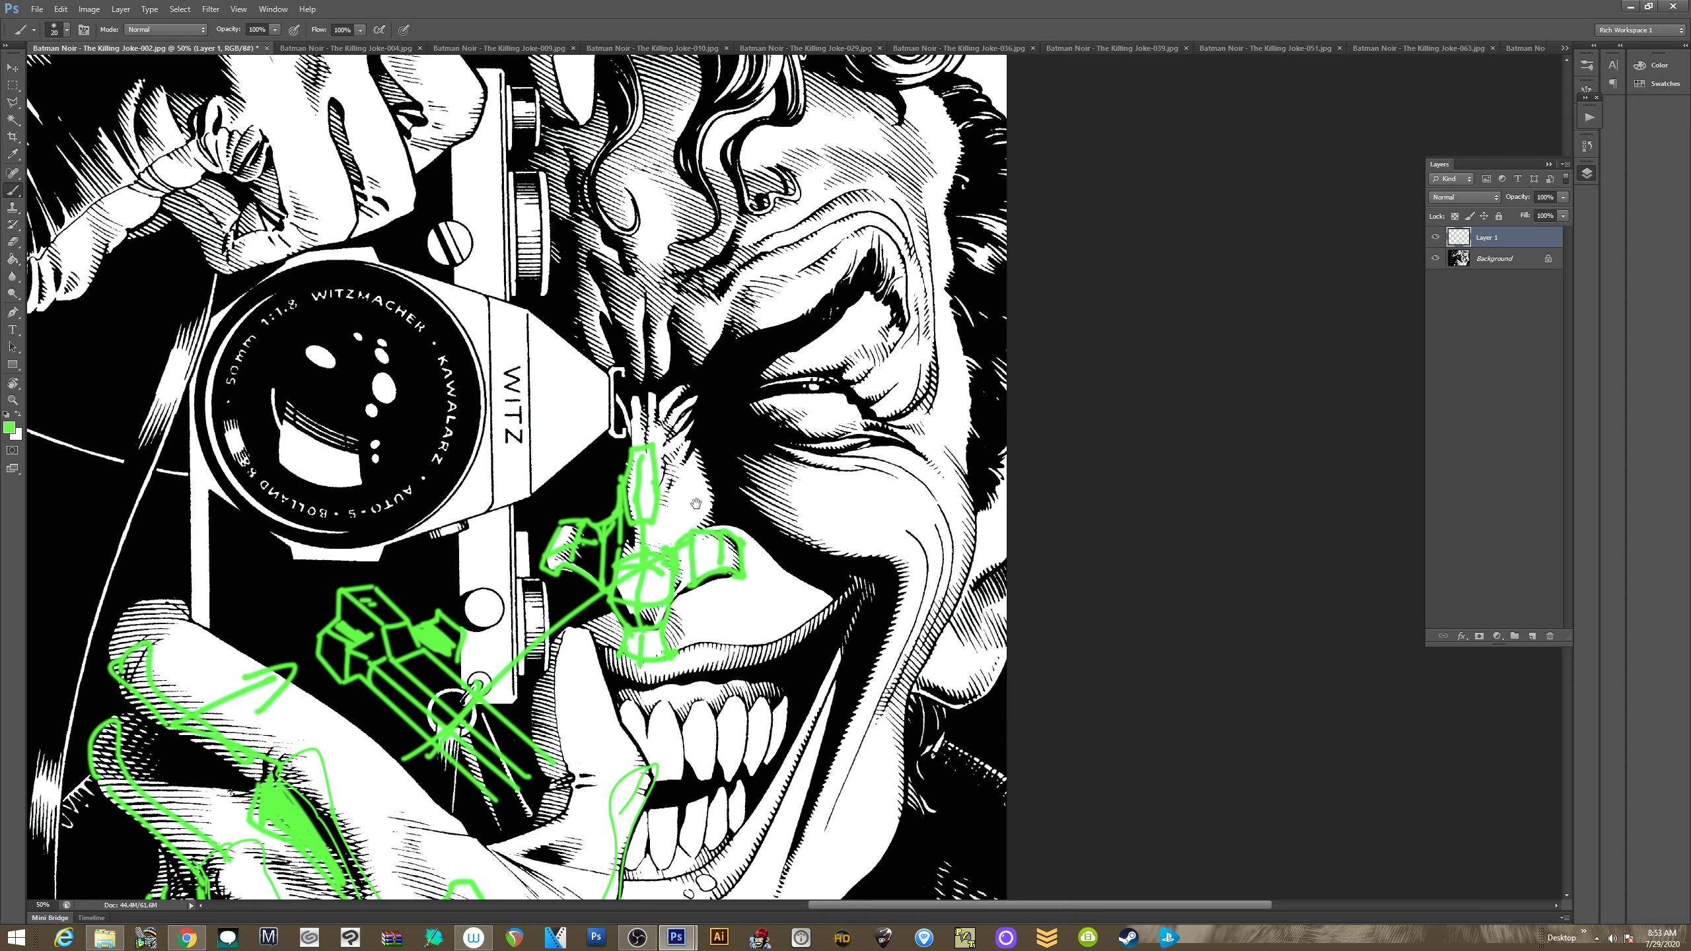
drag(680, 438, 680, 530)
drag(685, 440, 712, 530)
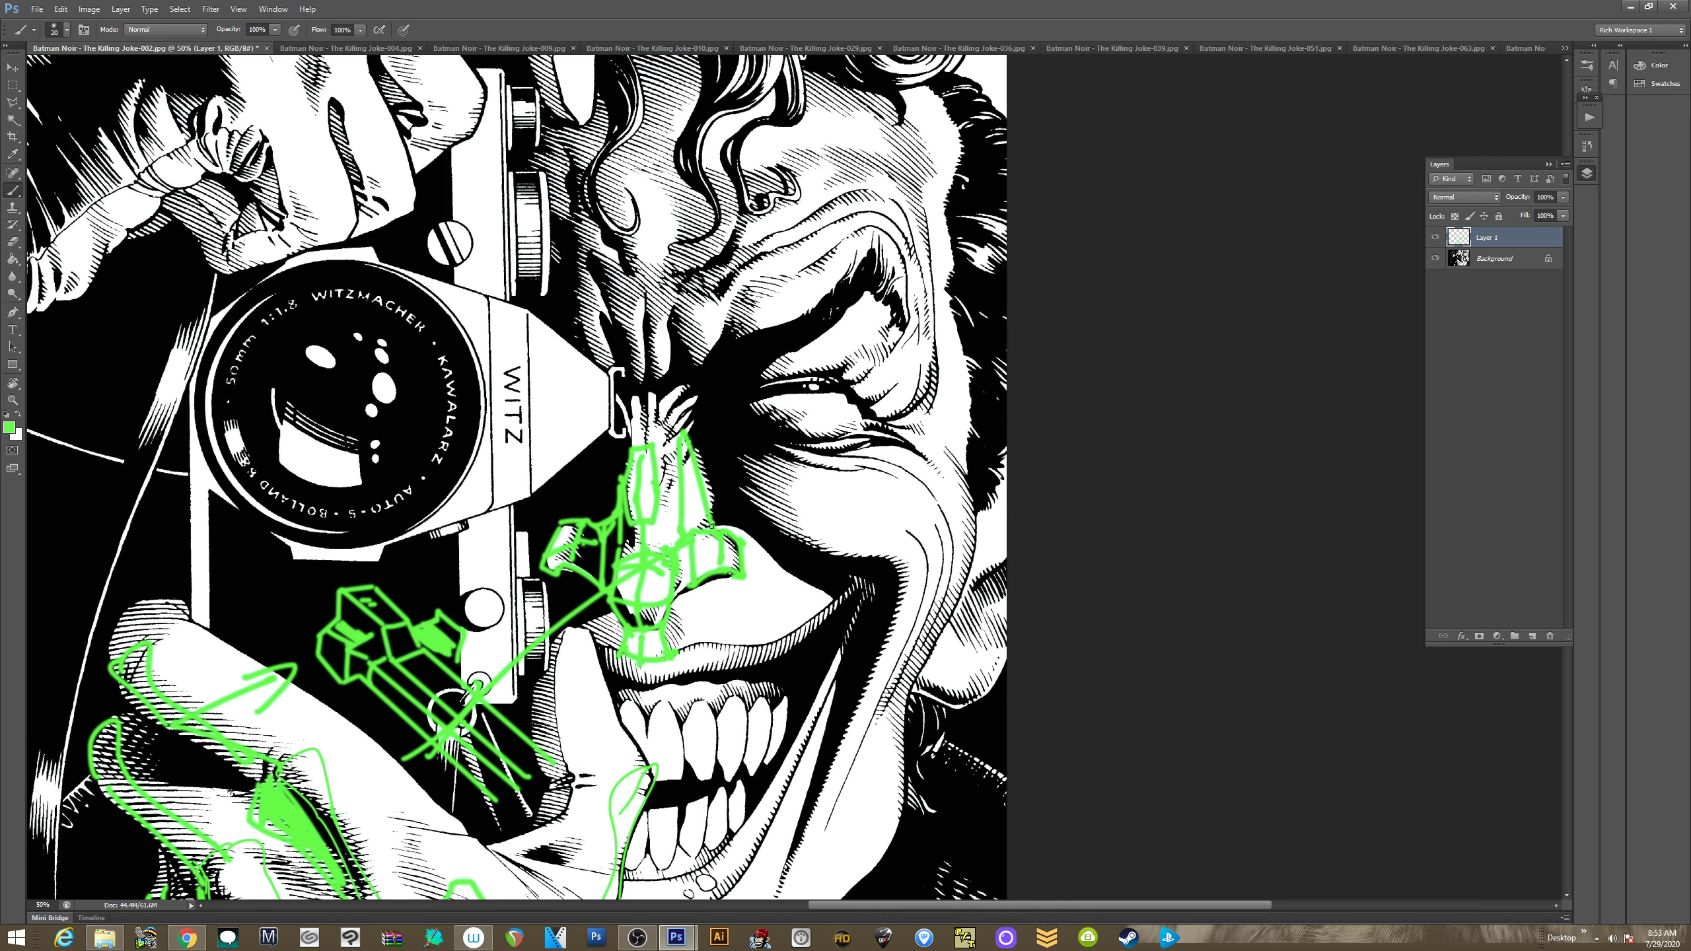
Draw green light-direction arrows pointing in from the image's edge toward the Joker's jaw and cheek
key(space)
drag(586, 106, 632, 538)
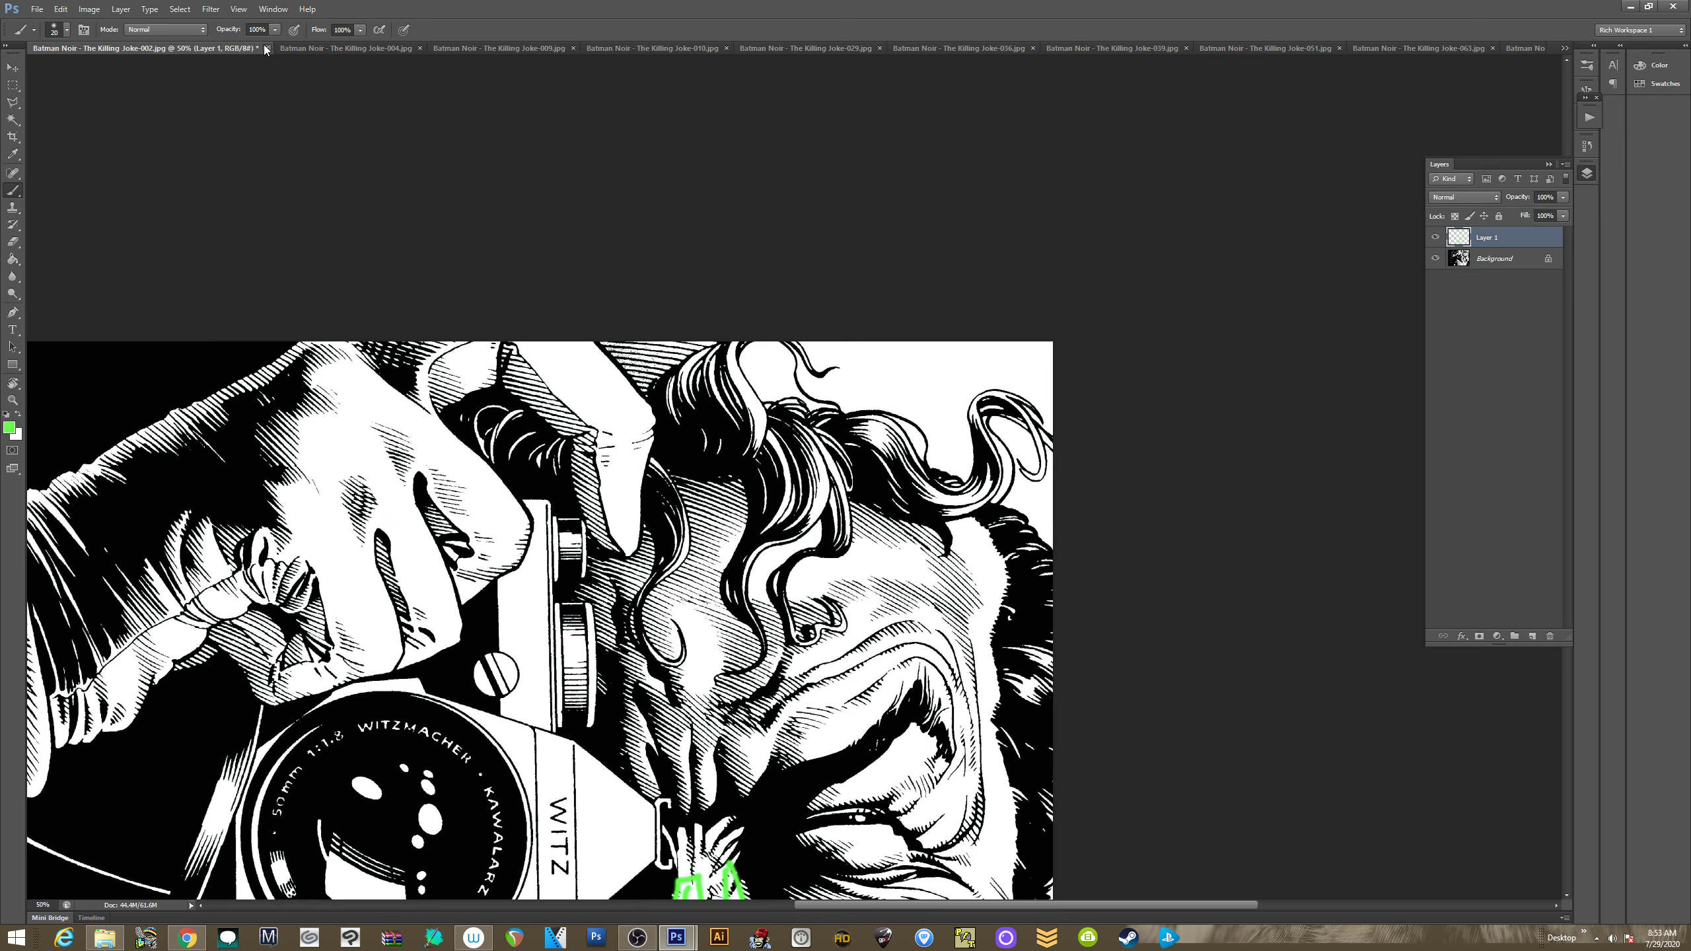
key(space)
mouse_move(554, 872)
mouse_down()
mouse_move(420, 230)
mouse_move(490, 524)
mouse_move(524, 589)
mouse_up()
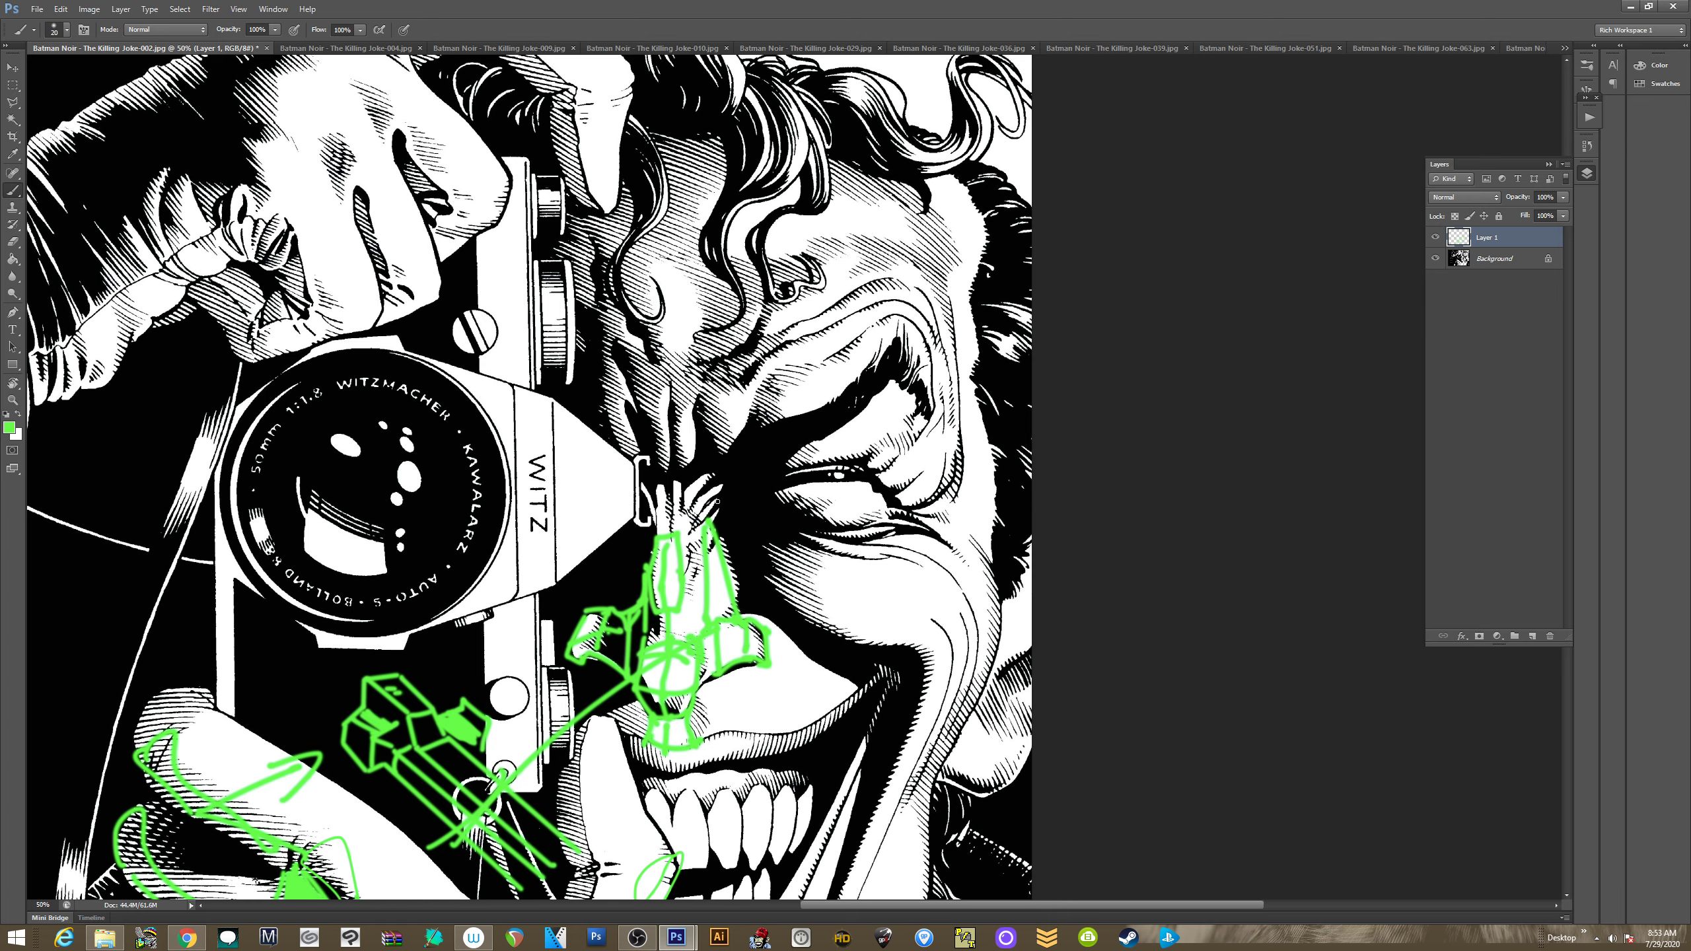
key(space)
drag(607, 578, 716, 481)
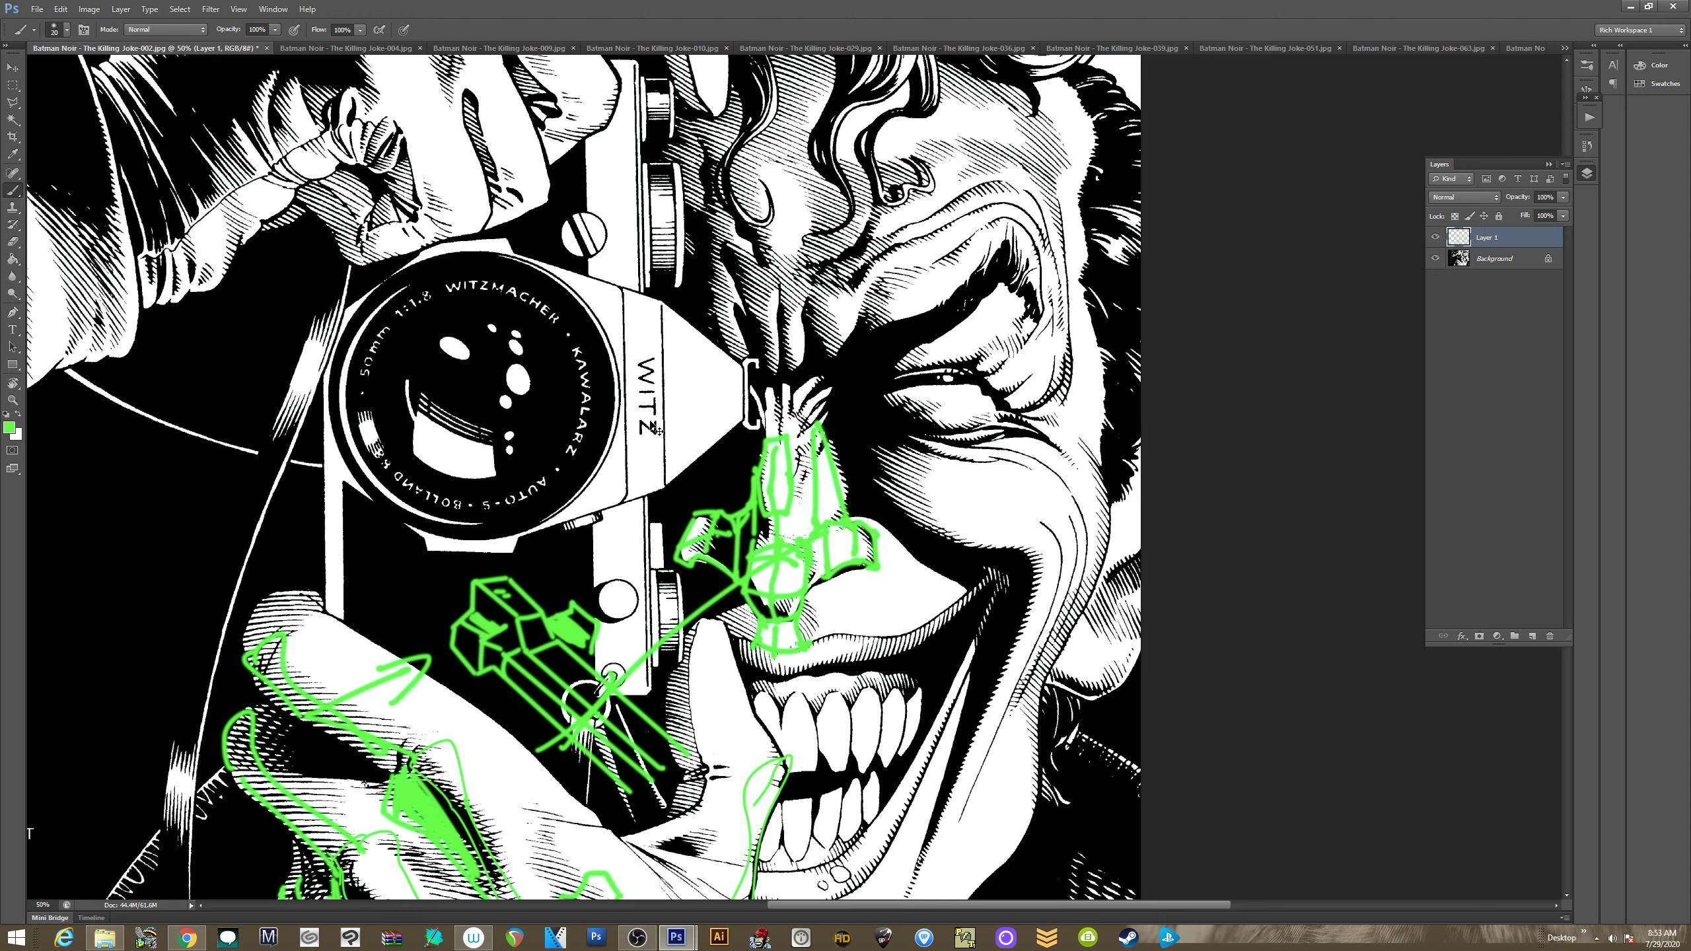
key(ctrl+minus)
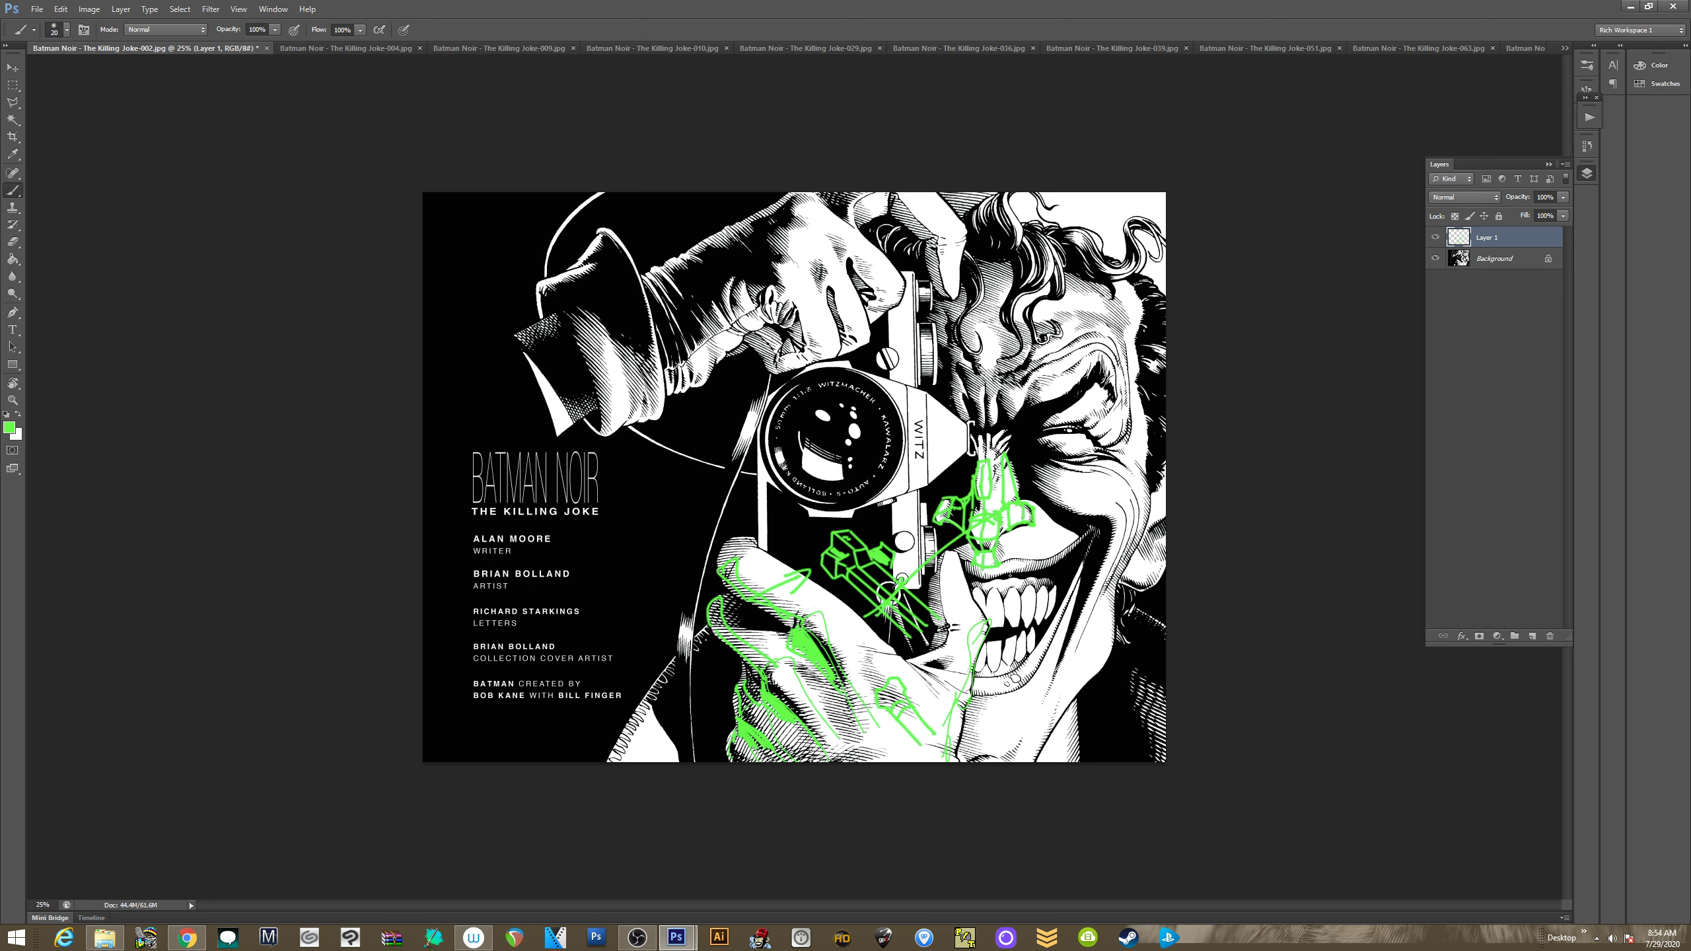
mouse_move(1162, 749)
mouse_down()
mouse_move(1060, 652)
mouse_move(1095, 658)
mouse_up()
drag(1140, 471, 1159, 501)
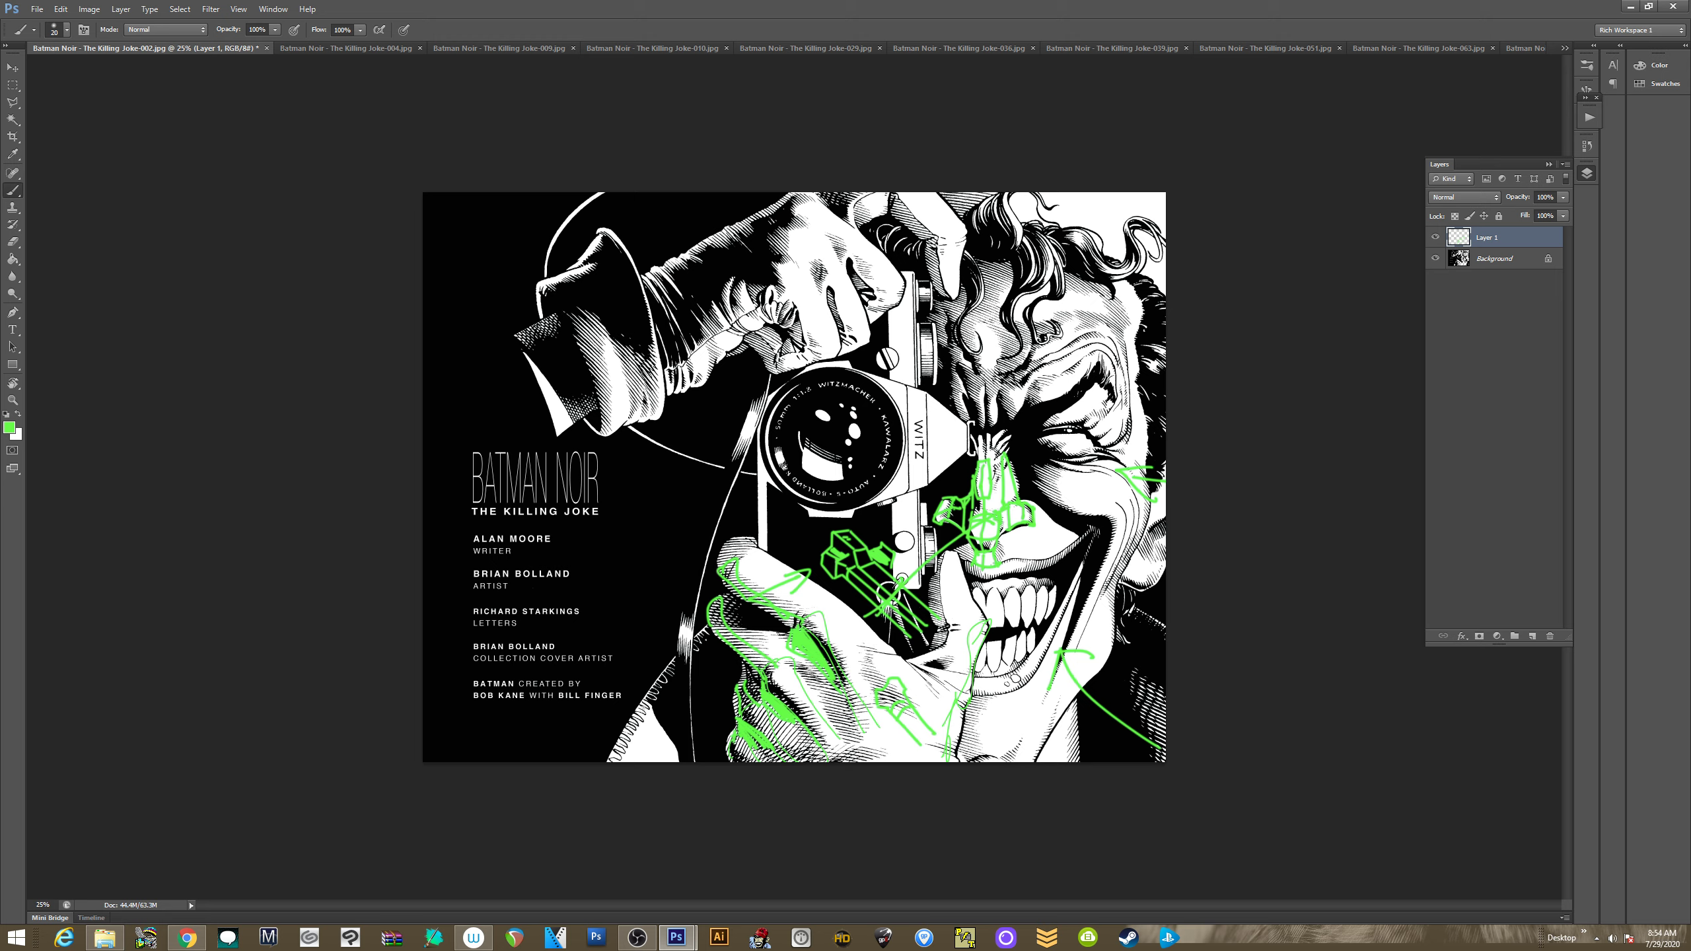
Add short green strokes at the coat and hair edges, and undo the tall oval drawn over the face's side
drag(651, 707, 694, 772)
drag(1109, 732, 1156, 385)
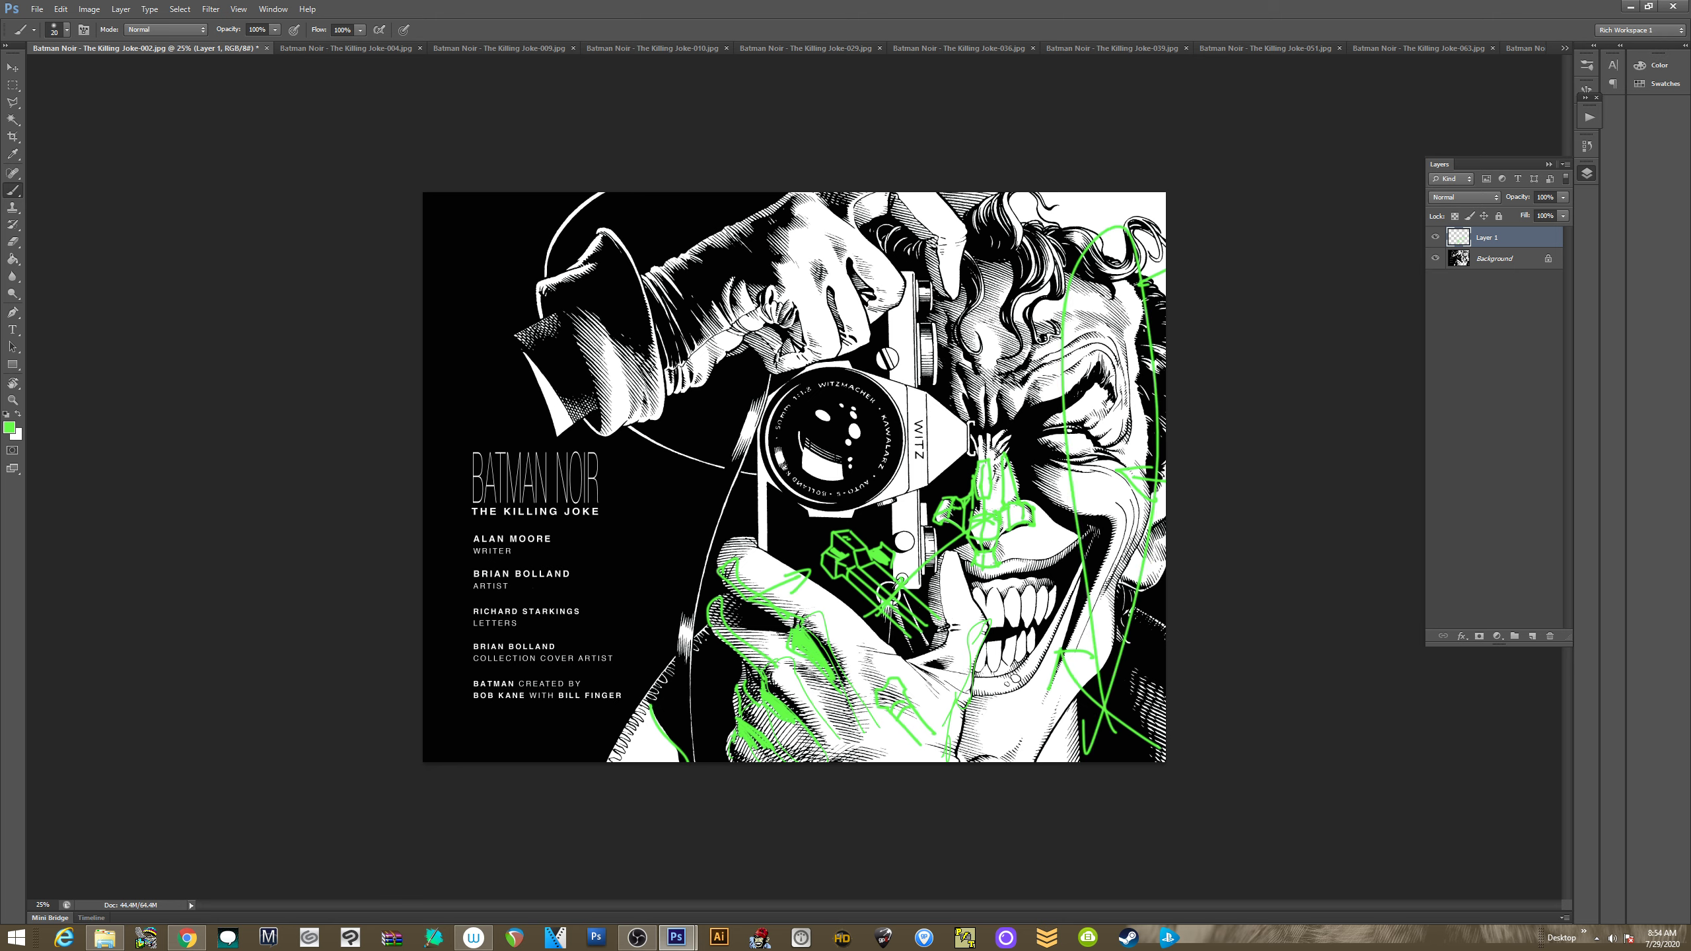
key(ctrl+z)
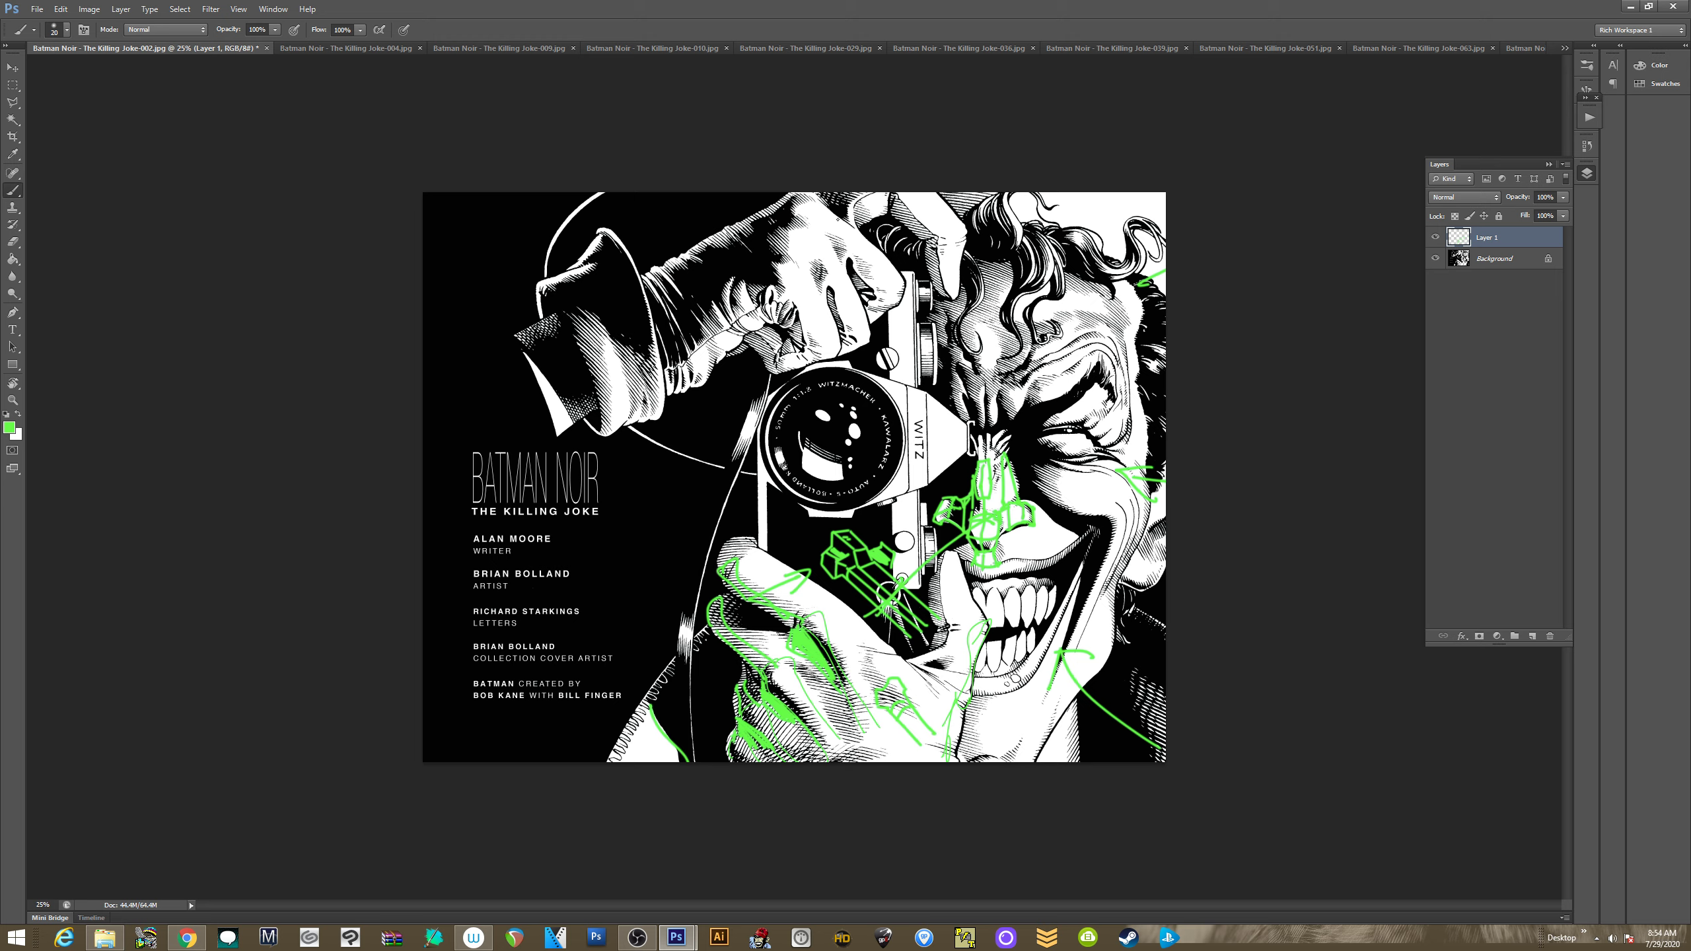
Outline the raised gloved forearm and sketch it as a simple cylinder over the title text, linked by an arrow
mouse_move(808, 279)
mouse_down()
mouse_move(751, 286)
mouse_move(706, 332)
mouse_move(603, 364)
mouse_move(558, 406)
mouse_move(516, 327)
mouse_move(662, 232)
mouse_move(800, 182)
mouse_move(760, 266)
mouse_up()
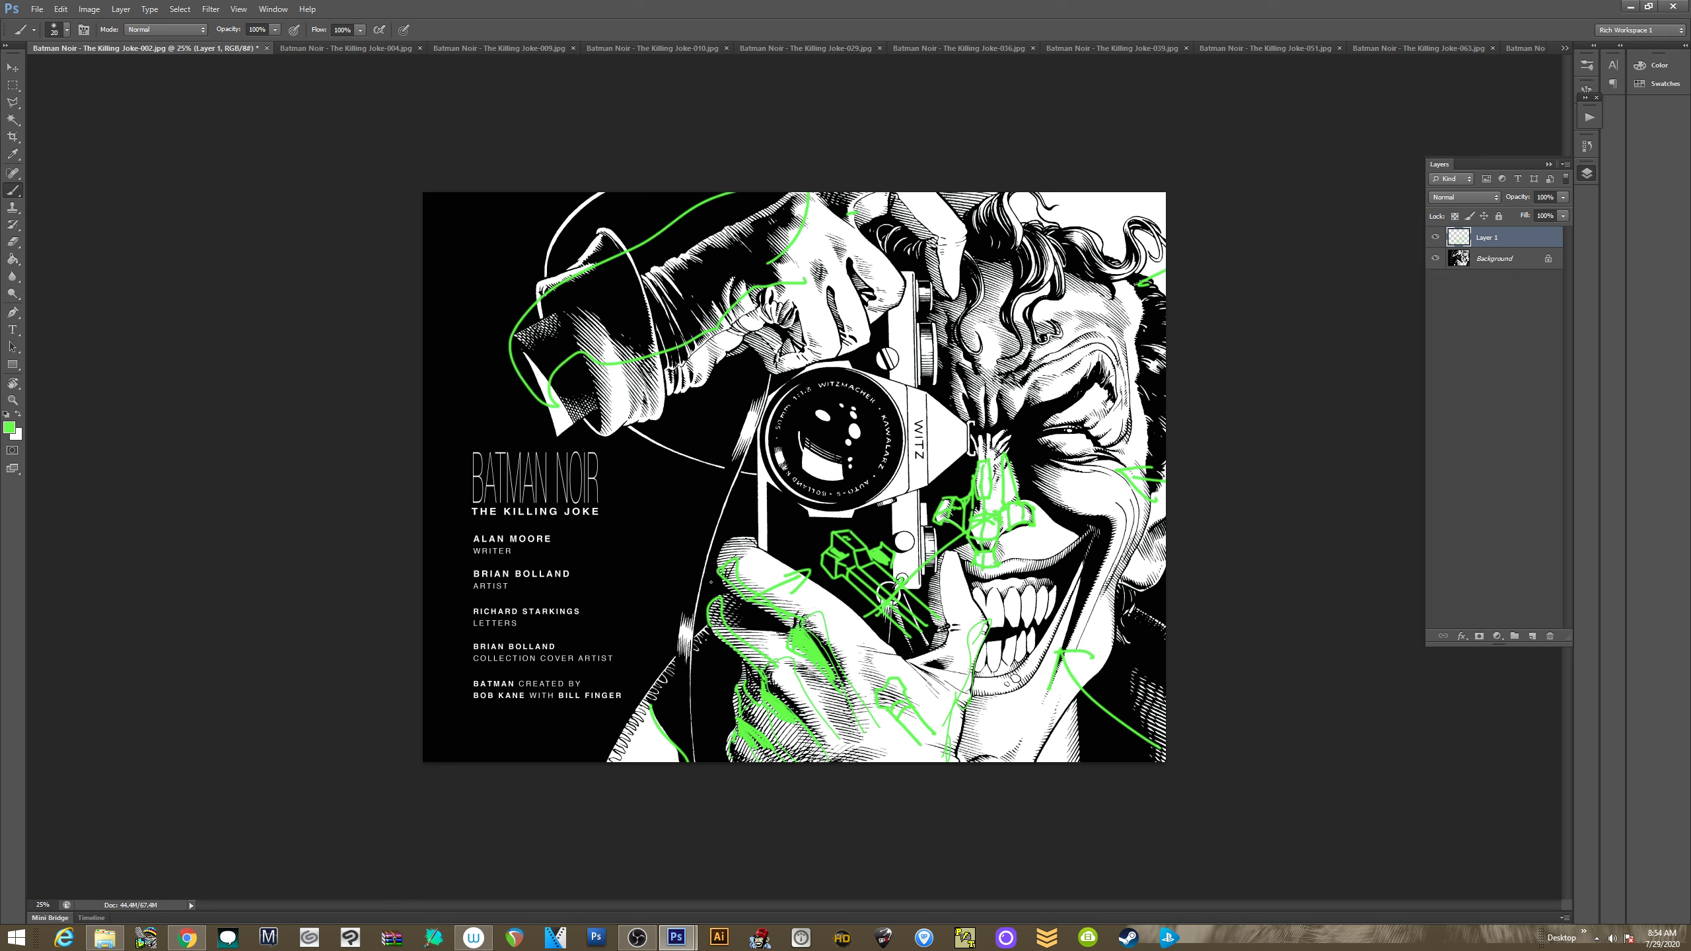
mouse_move(488, 551)
mouse_down()
mouse_move(658, 471)
mouse_move(535, 646)
mouse_move(689, 550)
mouse_move(659, 462)
mouse_move(687, 550)
mouse_move(470, 591)
mouse_move(662, 484)
mouse_up()
mouse_move(506, 634)
mouse_down()
mouse_move(709, 501)
mouse_move(657, 487)
mouse_move(541, 556)
mouse_move(448, 571)
mouse_up()
key(ctrl+alt+z)
key(ctrl+alt+z)
drag(695, 466, 776, 377)
drag(707, 421, 735, 460)
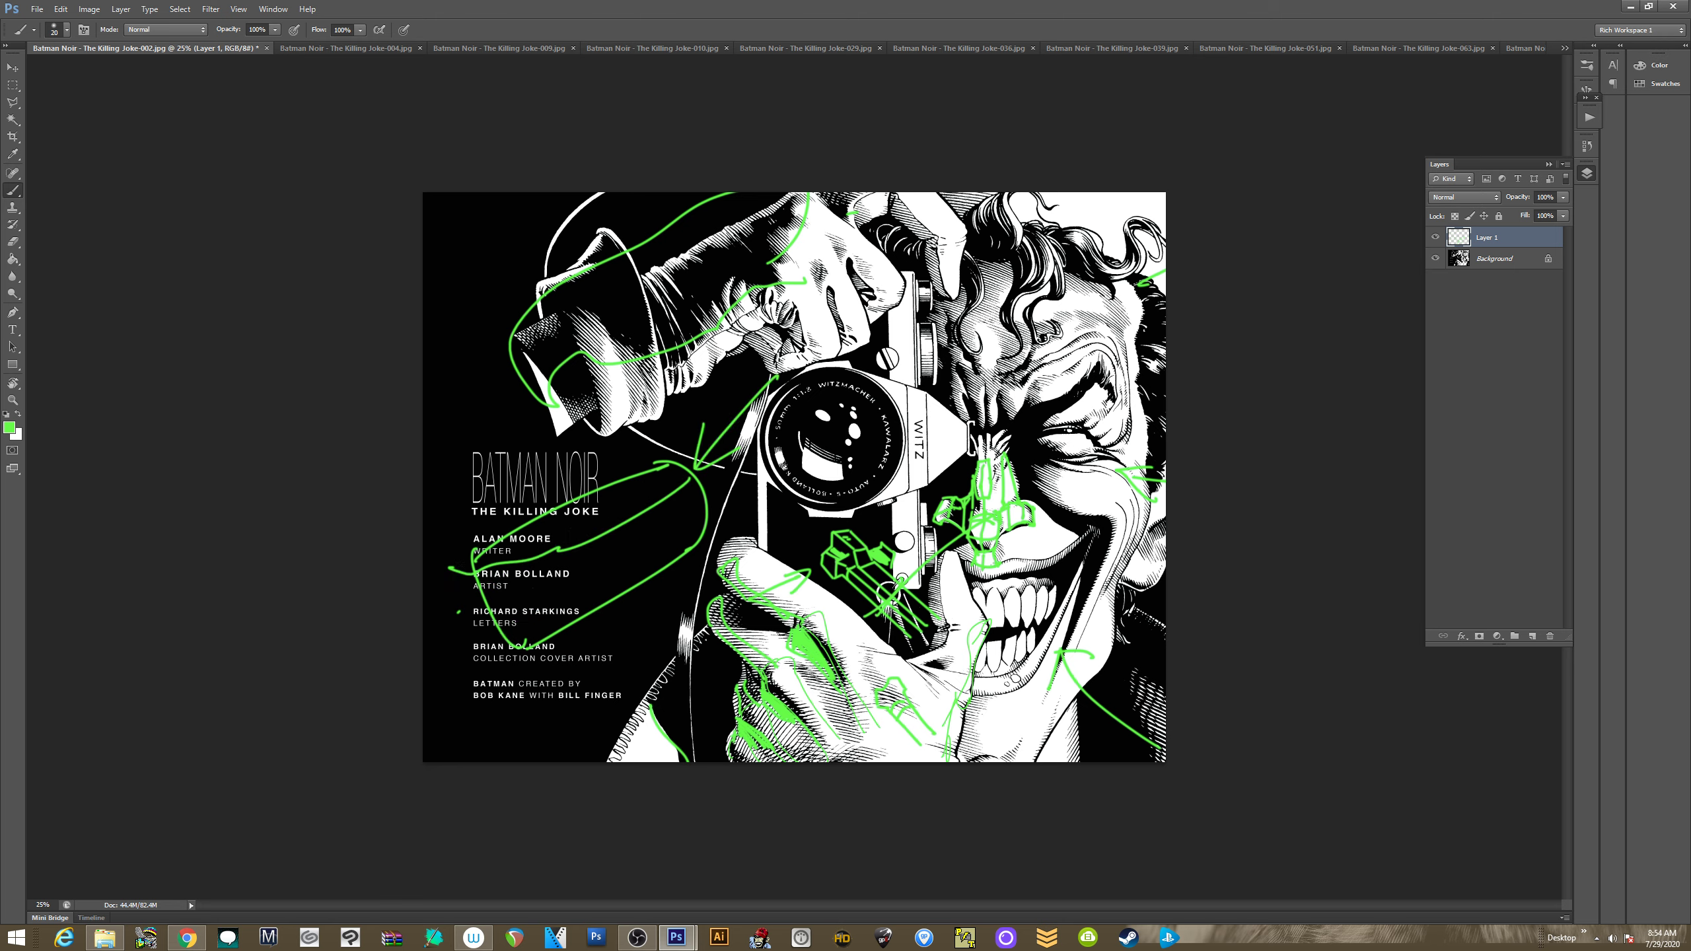
Add a cross-contour band to the cylinder sketch and a rounded outline beside the lower hand's shadowed fingers
key(ctrl+alt+z)
key(ctrl+alt+z)
key(ctrl+alt+z)
key(ctrl+shift+z)
key(ctrl+shift+z)
key(ctrl+shift+z)
key(ctrl+shift+z)
mouse_move(786, 629)
mouse_down()
mouse_move(709, 630)
mouse_move(668, 736)
mouse_move(714, 759)
mouse_up()
key(ctrl+shift+z)
drag(687, 751, 716, 753)
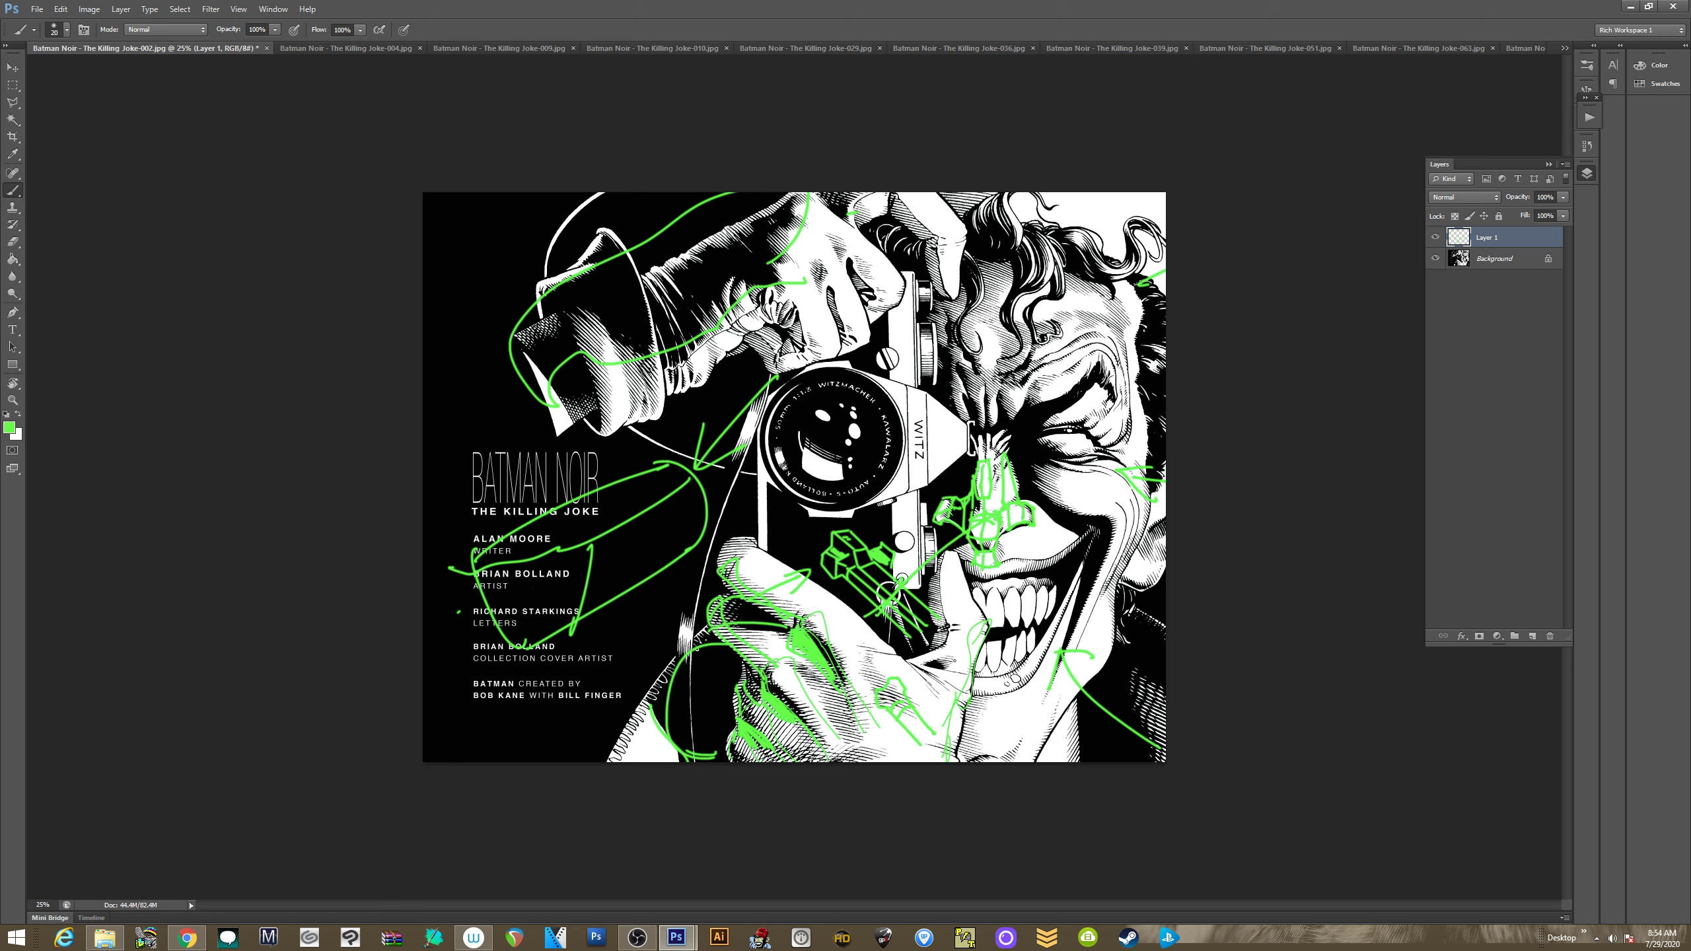
Trace the planes of the nose, cheek and smile crease in green, with a line running from nose to ear
key(ctrl+shift+z)
key(ctrl+shift+z)
key(ctrl+shift+z)
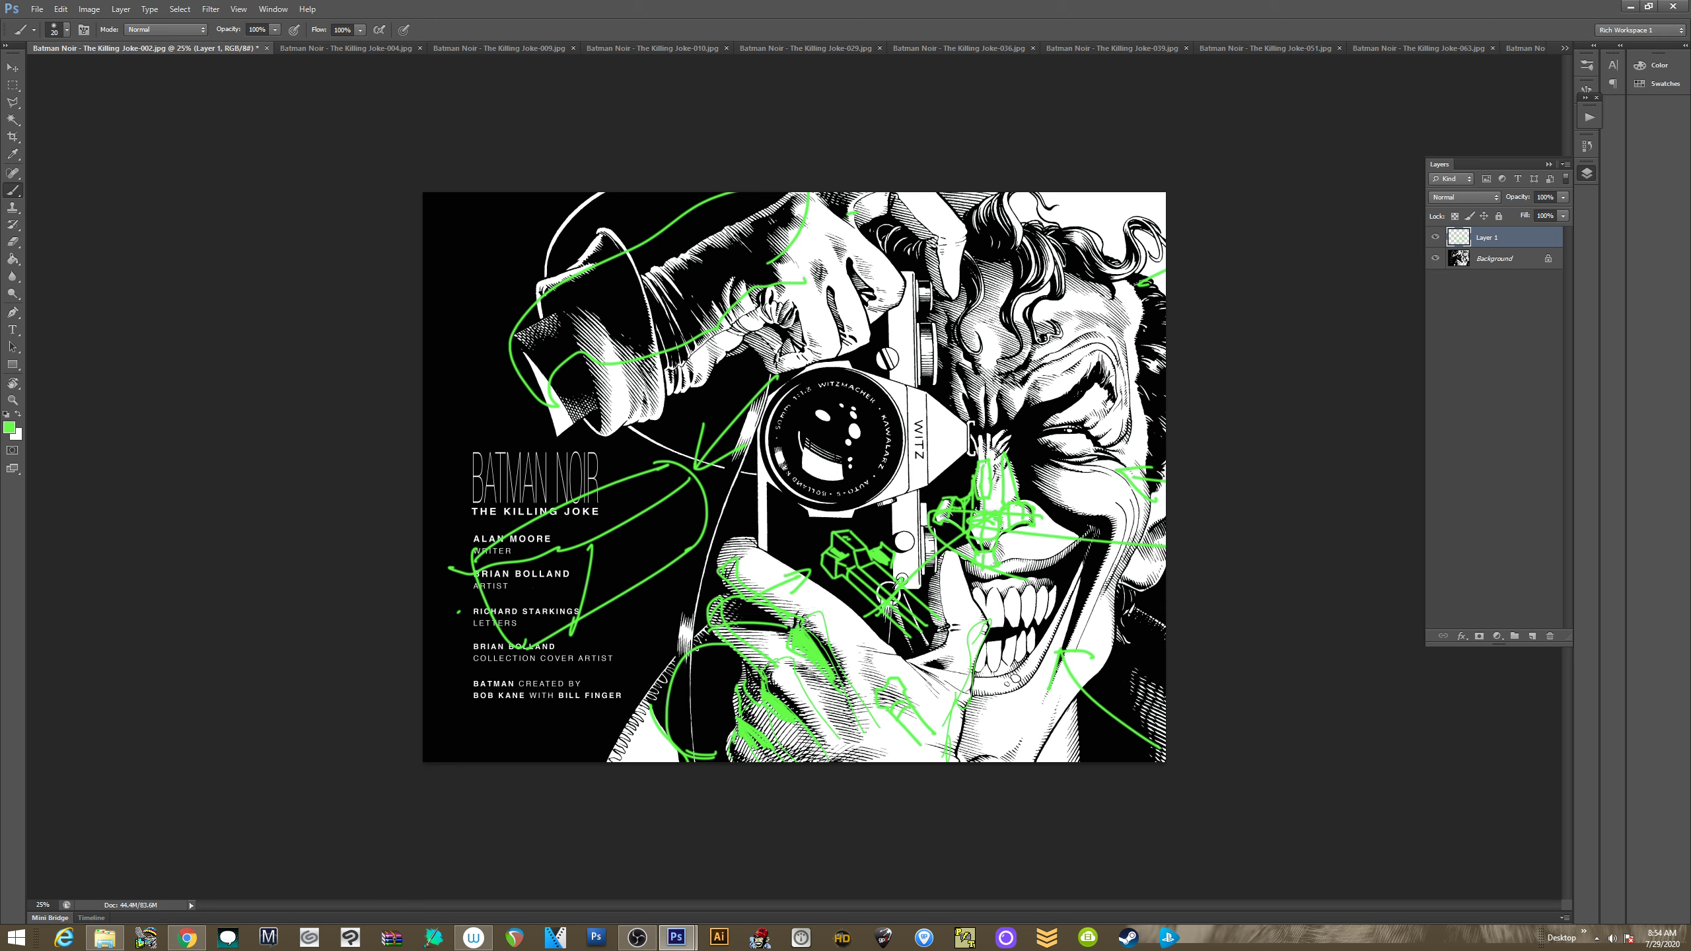
mouse_move(1043, 493)
mouse_down()
mouse_move(1069, 519)
mouse_move(1110, 519)
mouse_move(1118, 541)
mouse_move(1093, 470)
mouse_move(1134, 493)
mouse_move(1099, 522)
mouse_move(1130, 531)
mouse_move(1092, 563)
mouse_move(1098, 531)
mouse_move(1057, 645)
mouse_up()
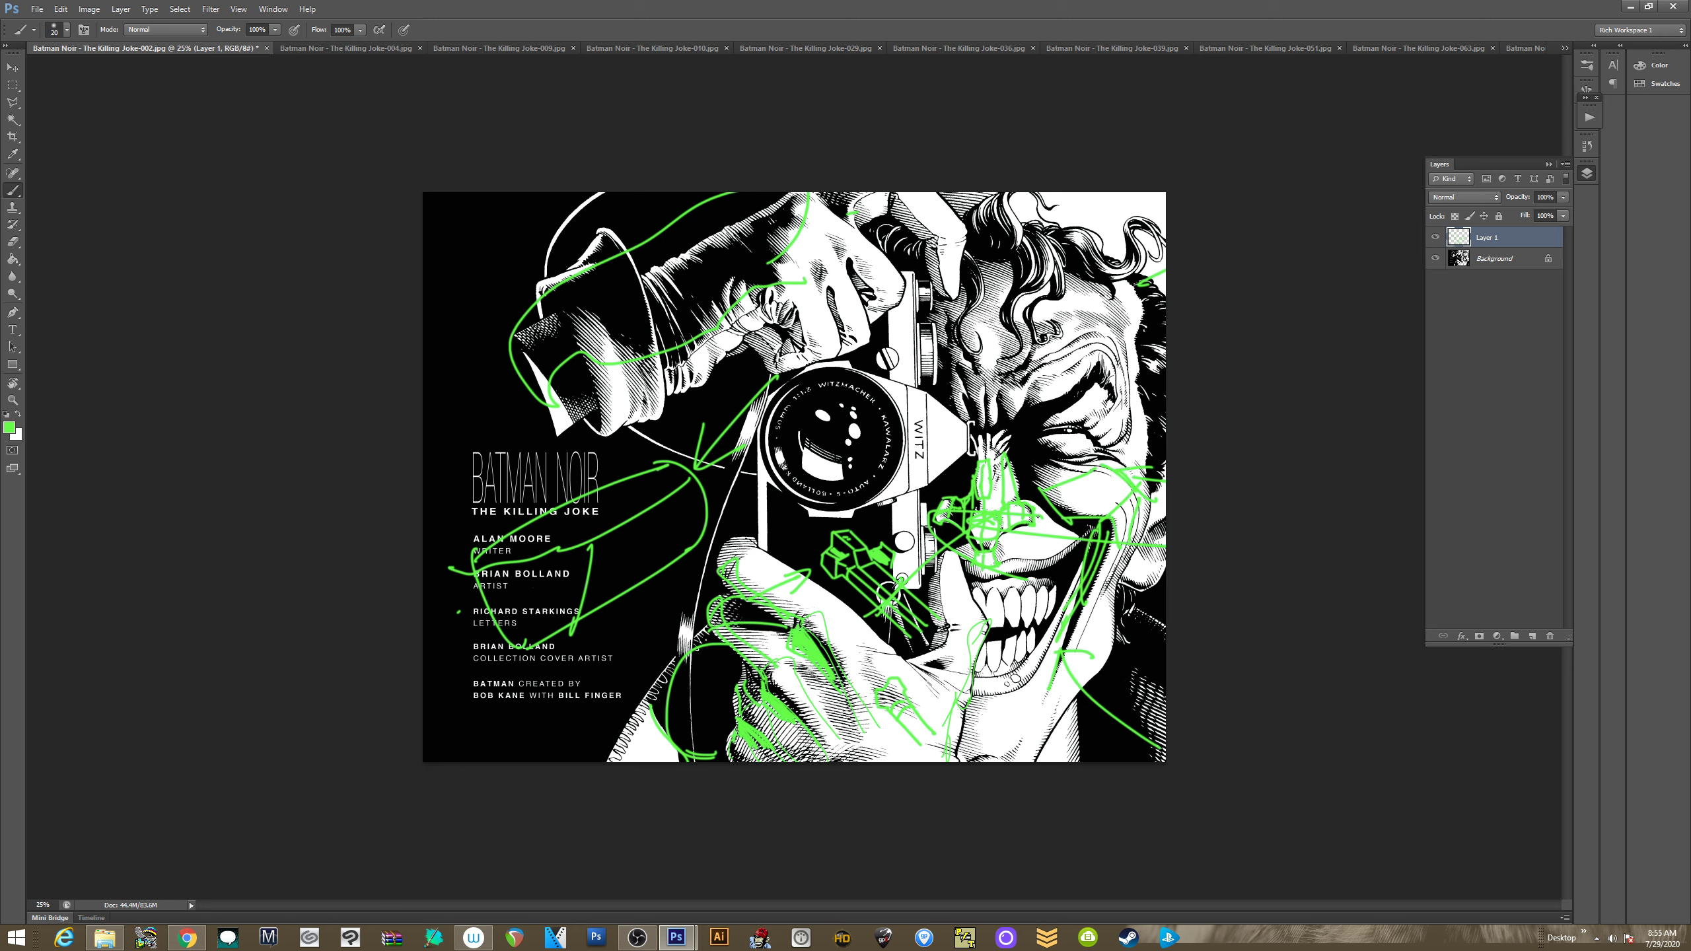
mouse_move(953, 478)
mouse_down()
mouse_move(961, 463)
mouse_move(932, 501)
mouse_up()
Hide the green annotation layer and add a new empty layer above it
key(ctrl+plus)
key(ctrl+plus)
drag(1066, 611, 437, 574)
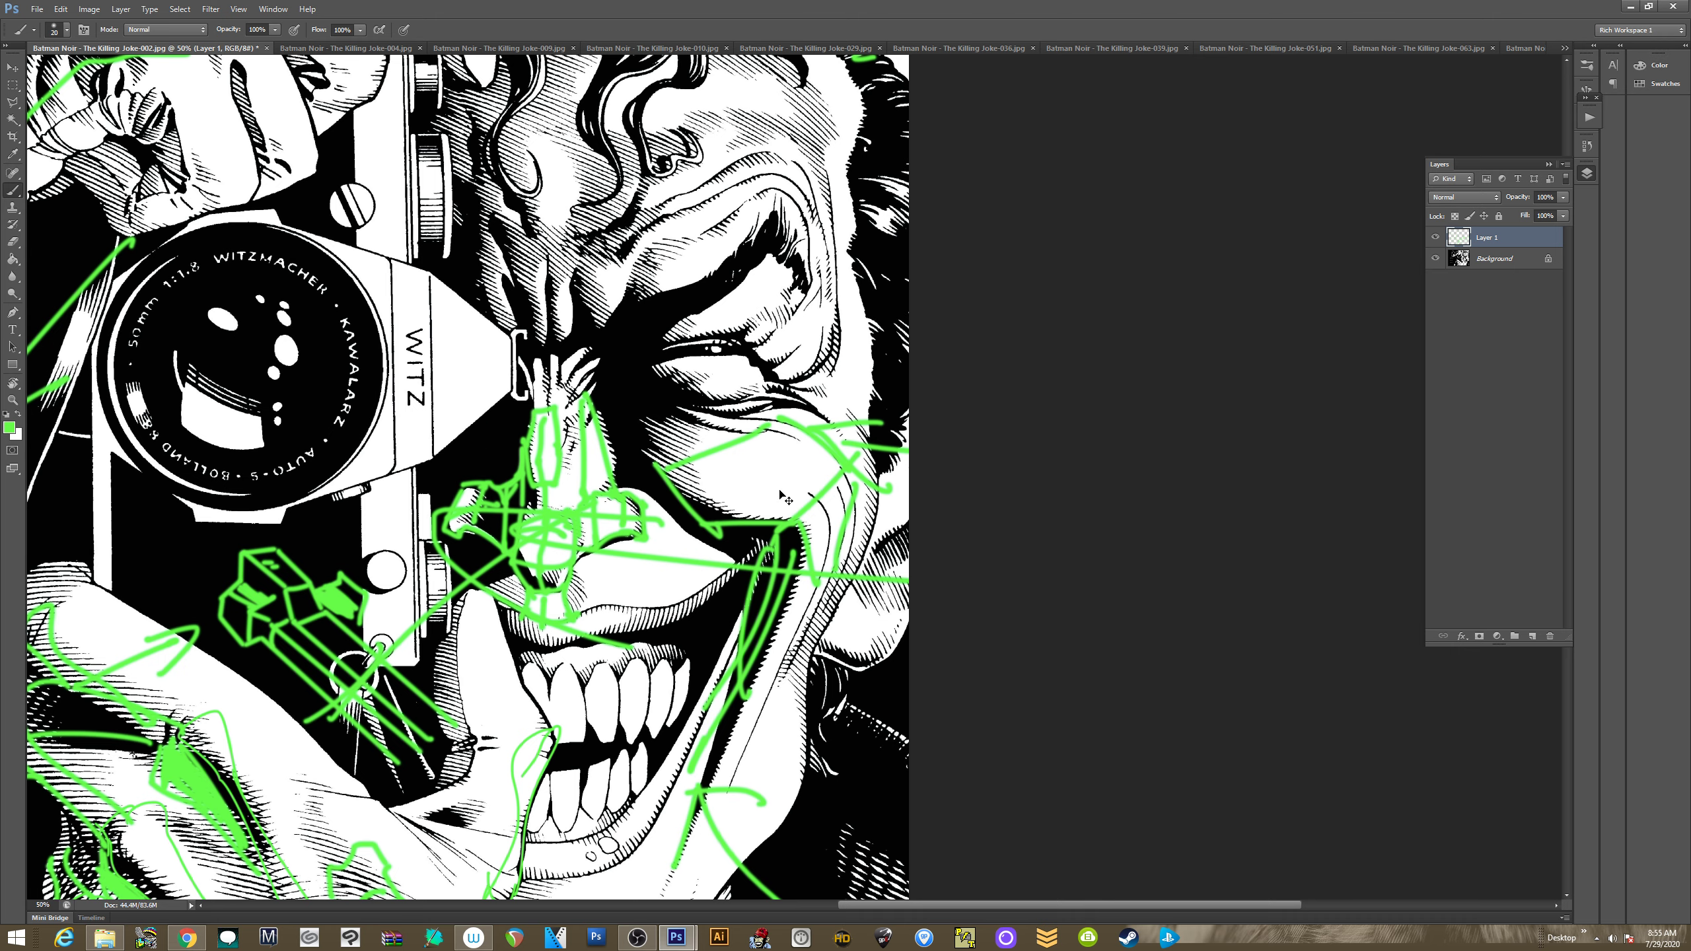
click(1435, 237)
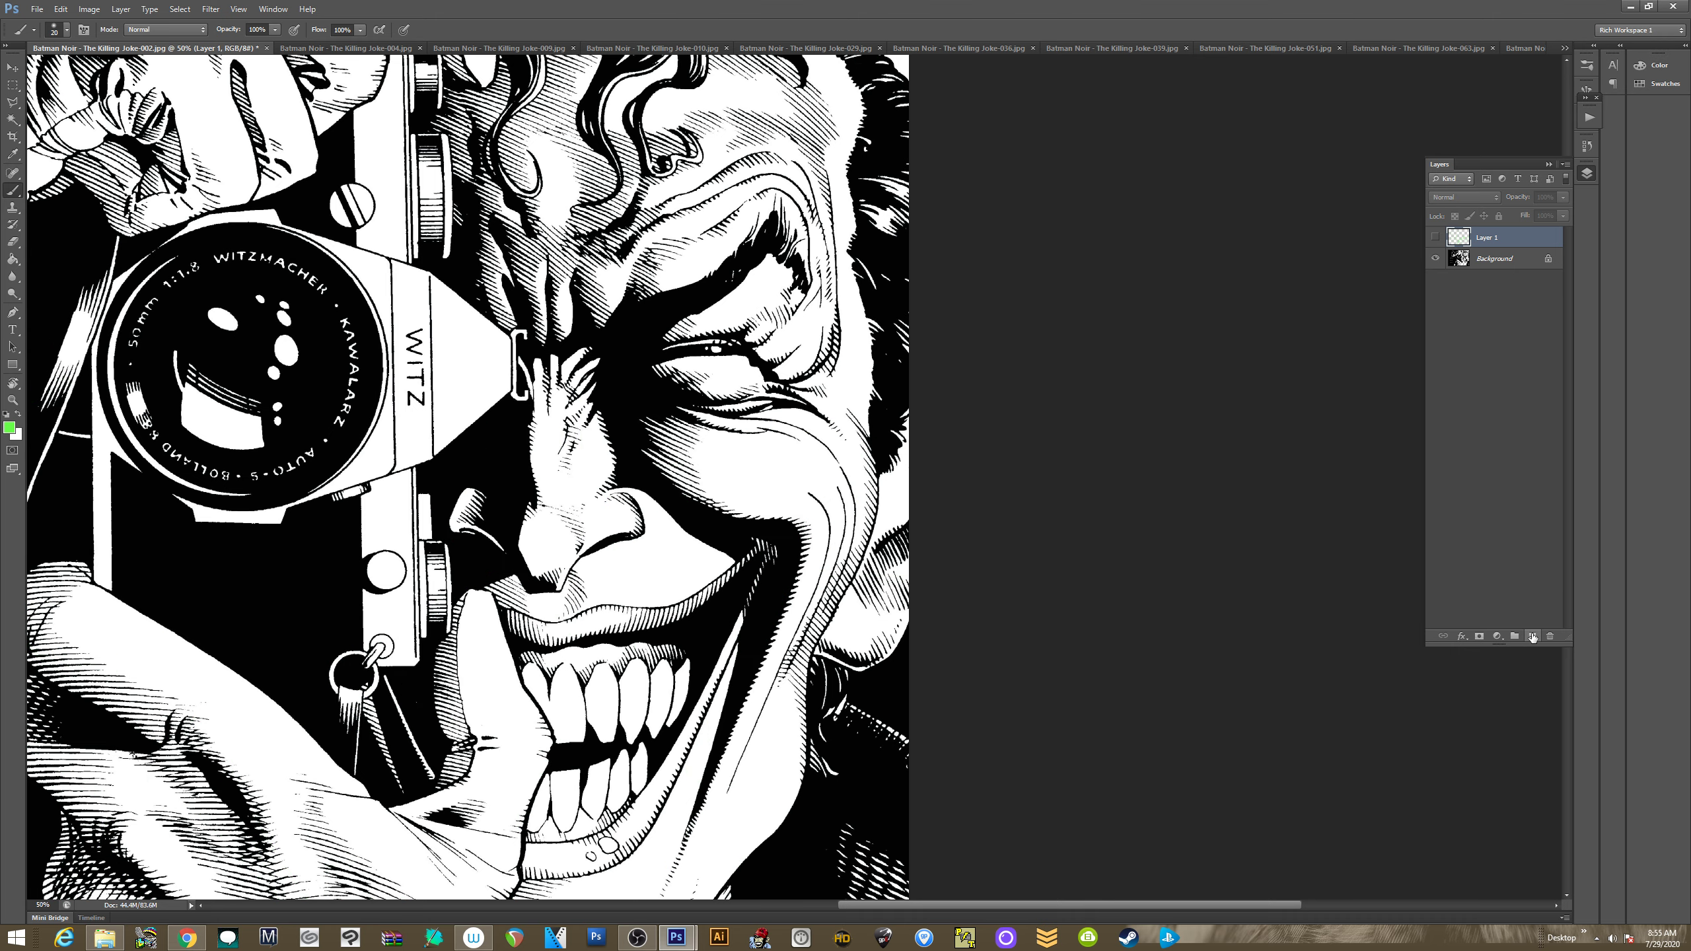
click(1532, 636)
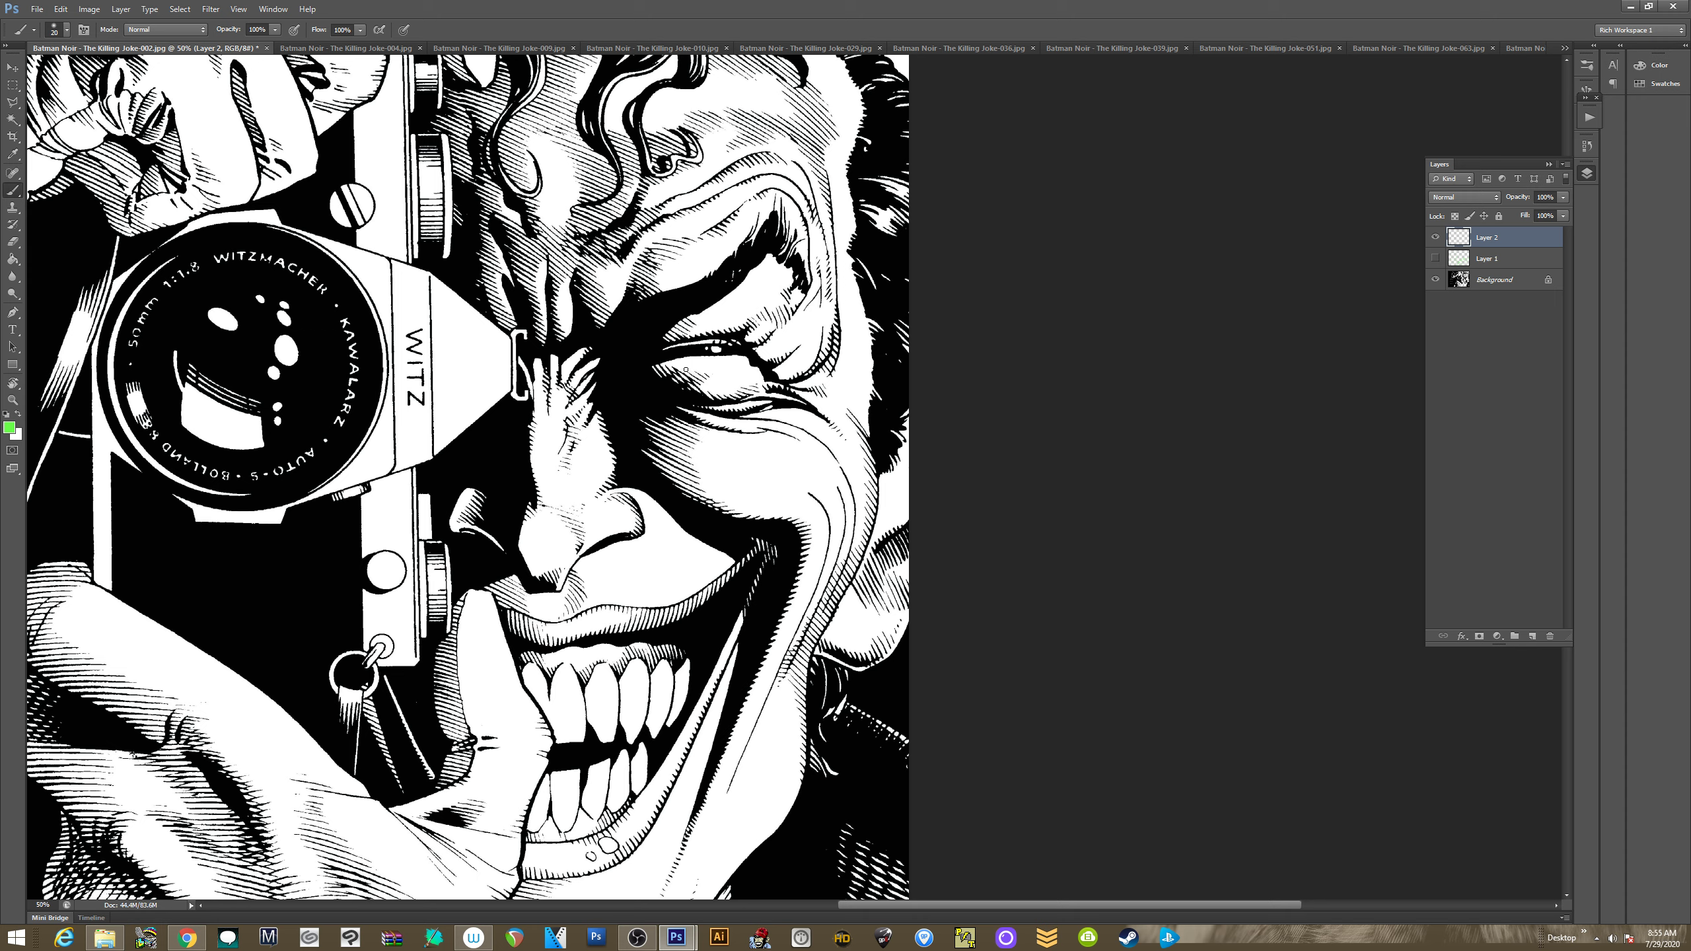
Box in the planes of the Joker's eye in green, mark its centre with an X, and draw a light arrow toward it
mouse_move(680, 358)
mouse_down()
mouse_move(732, 357)
mouse_move(673, 364)
mouse_move(711, 394)
mouse_move(692, 400)
mouse_move(731, 389)
mouse_move(740, 360)
mouse_move(733, 400)
mouse_move(646, 359)
mouse_move(673, 357)
mouse_move(640, 383)
mouse_up()
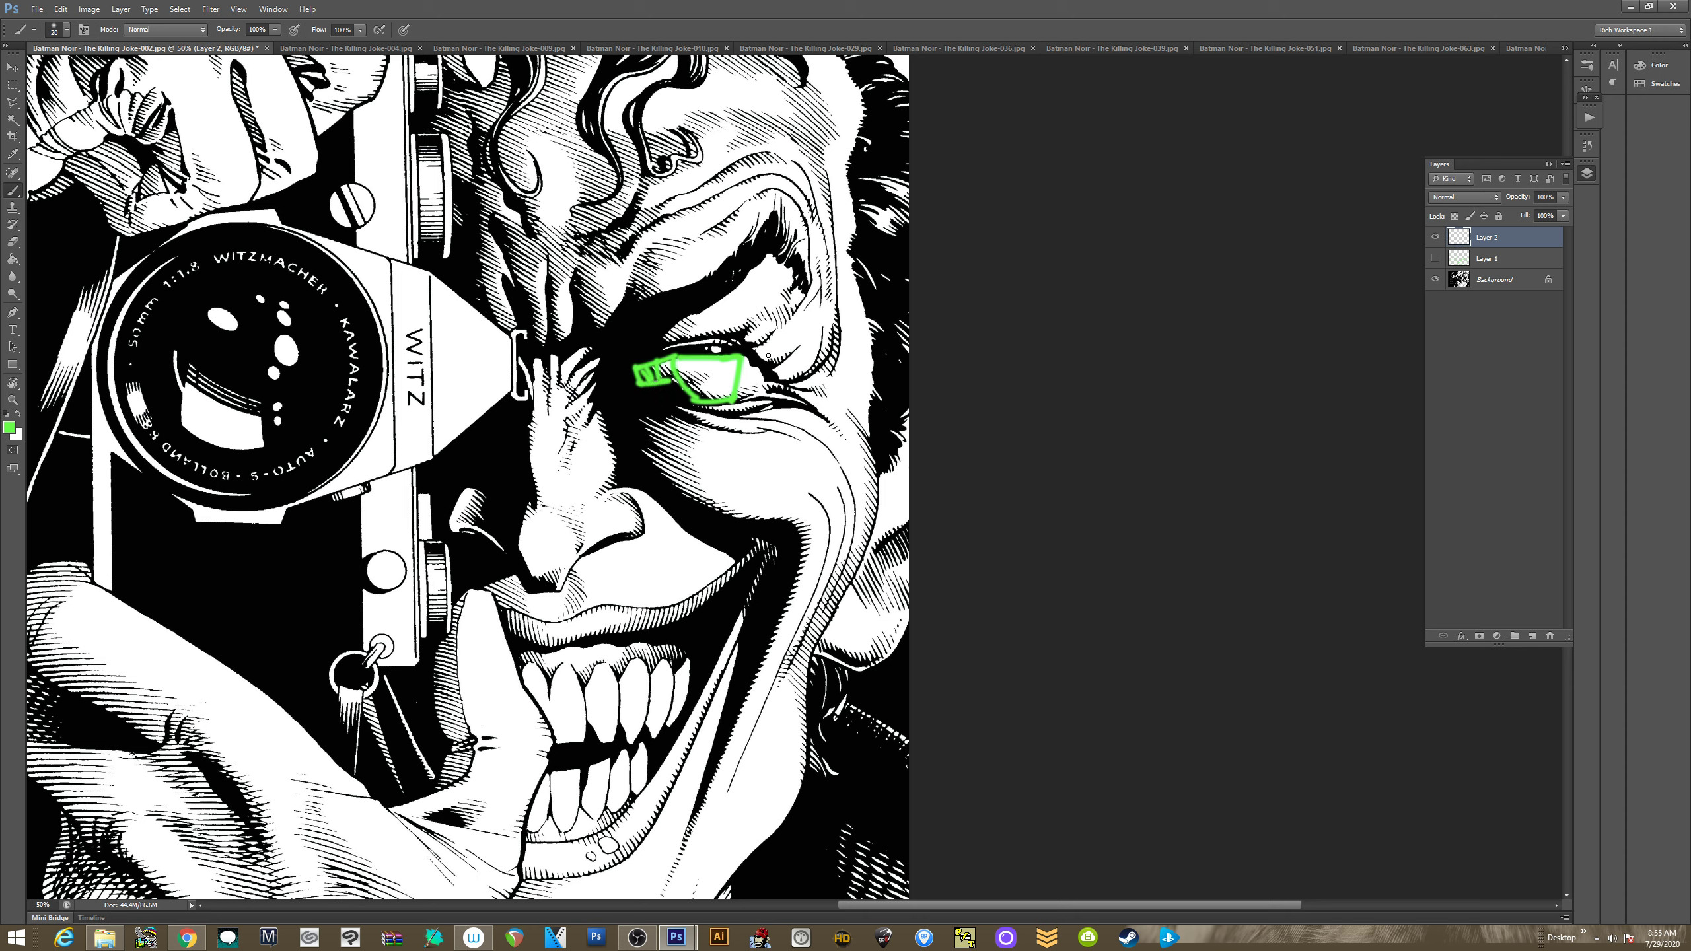
mouse_move(741, 351)
mouse_down()
mouse_move(738, 380)
mouse_move(767, 361)
mouse_move(755, 387)
mouse_move(699, 385)
mouse_up()
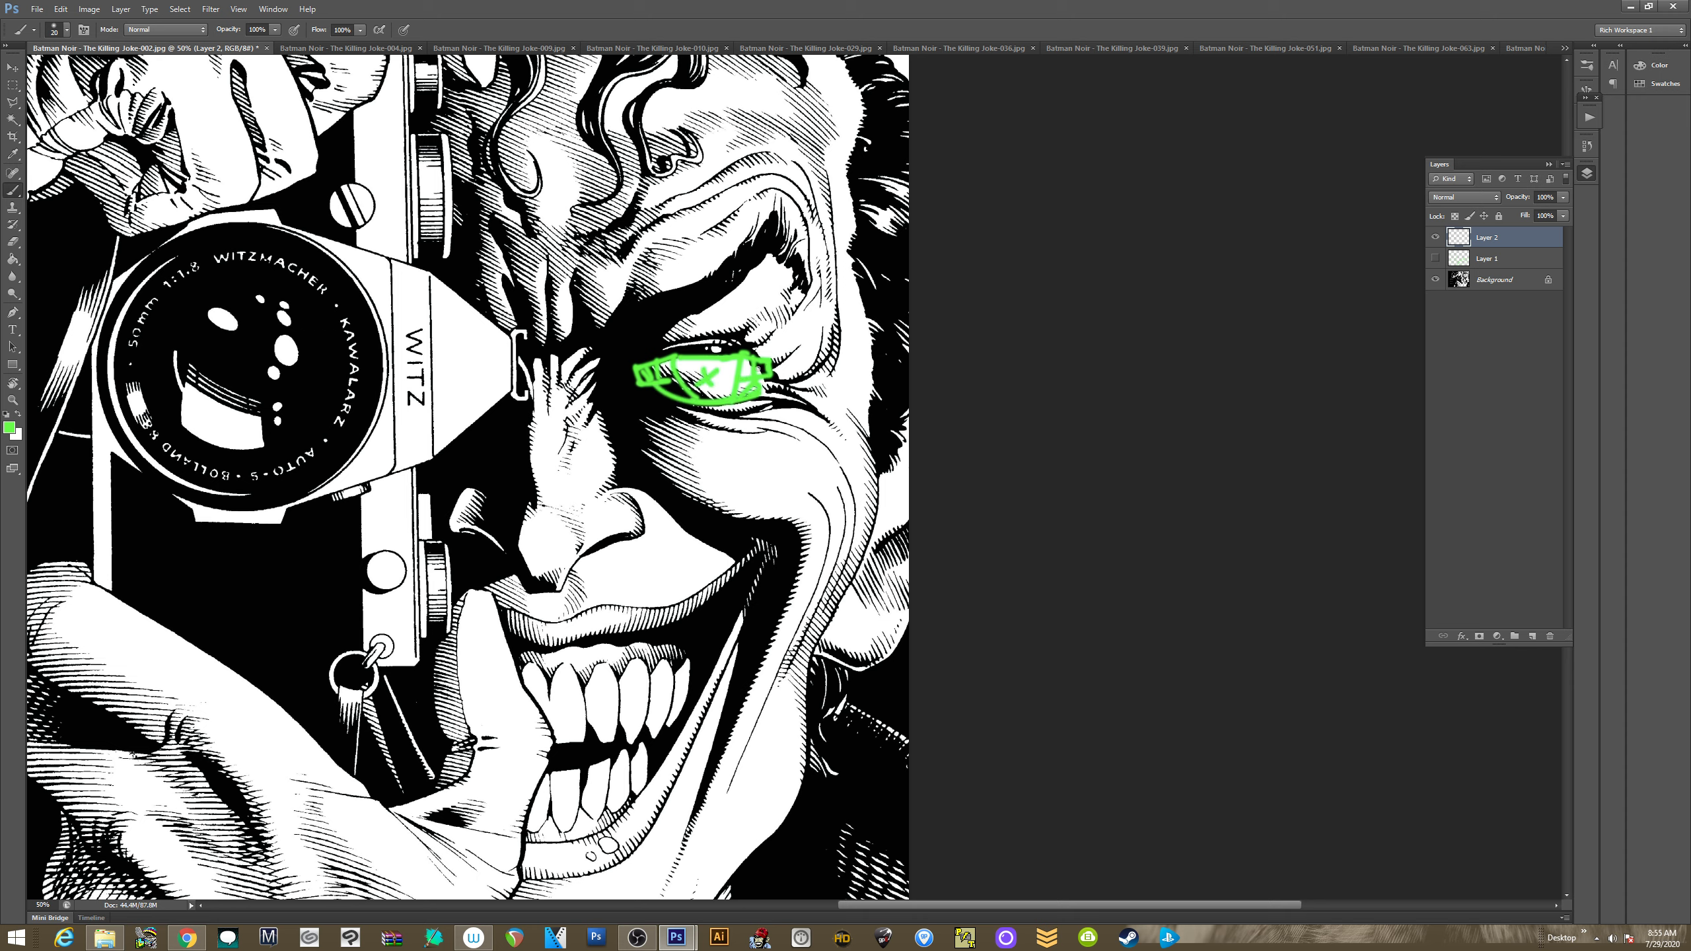
mouse_move(979, 361)
mouse_down()
mouse_move(859, 358)
mouse_move(874, 339)
mouse_move(865, 385)
mouse_up()
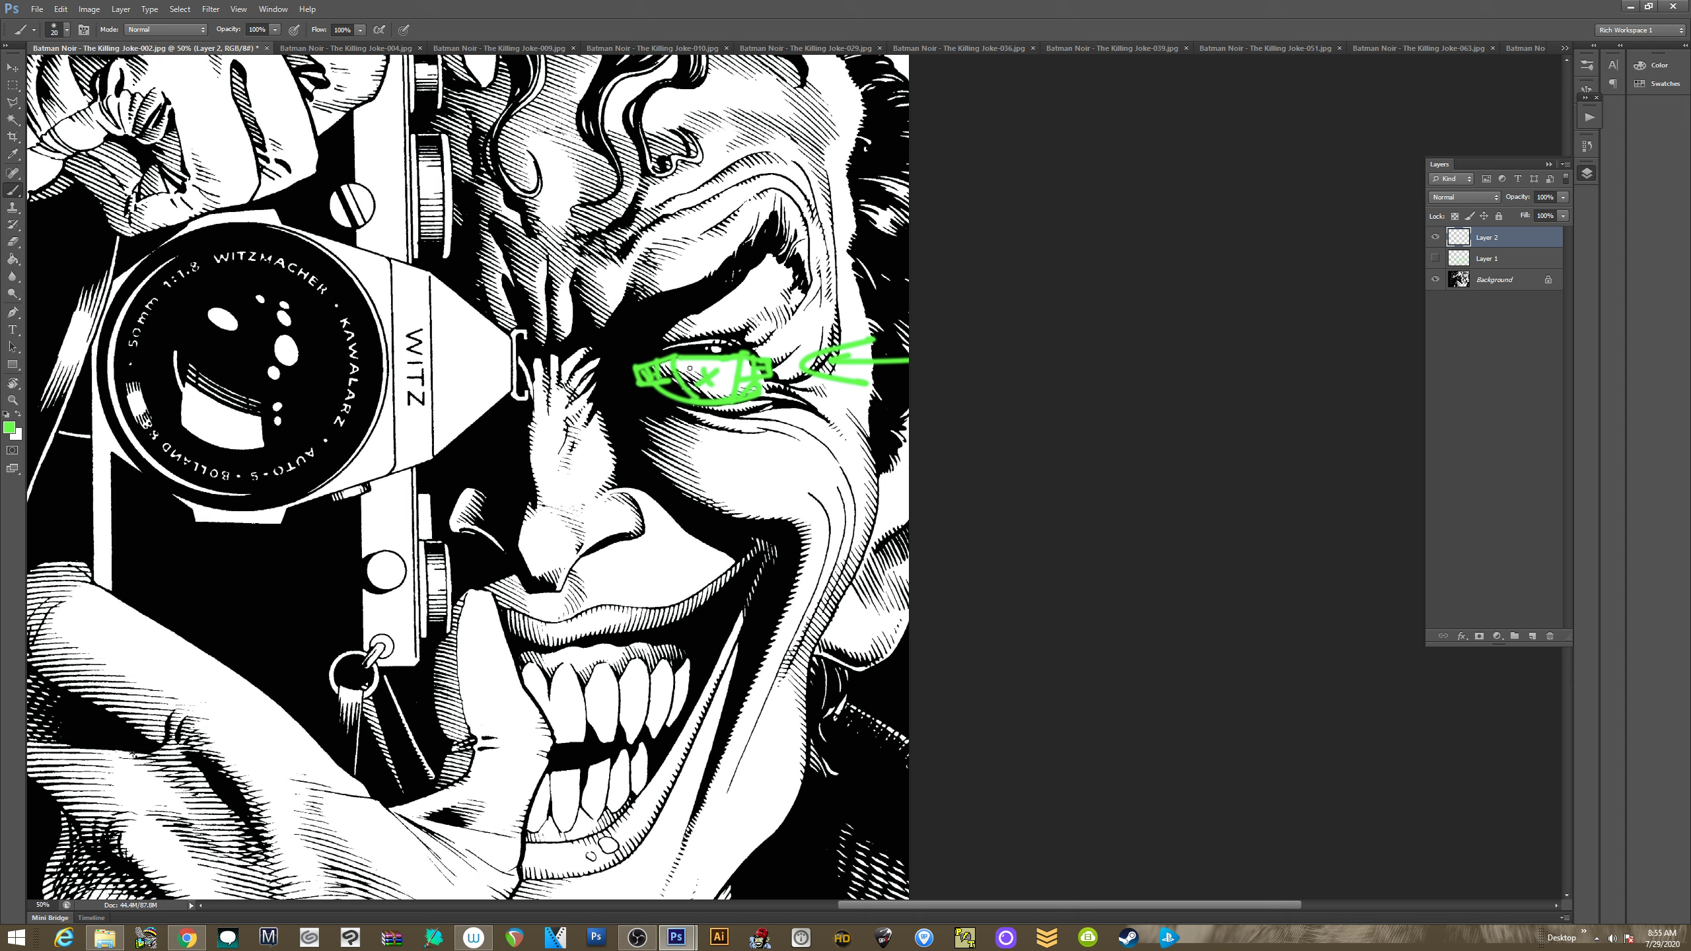
mouse_move(690, 368)
mouse_down()
mouse_move(699, 381)
mouse_move(641, 373)
mouse_move(659, 379)
mouse_up()
Undo the green eye strokes and the new layer, and dismiss the error message
key(ctrl+alt+z)
key(ctrl+alt+z)
key(ctrl+alt+z)
key(ctrl+alt+z)
key(ctrl+alt+z)
key(ctrl+alt+z)
key(ctrl+alt+z)
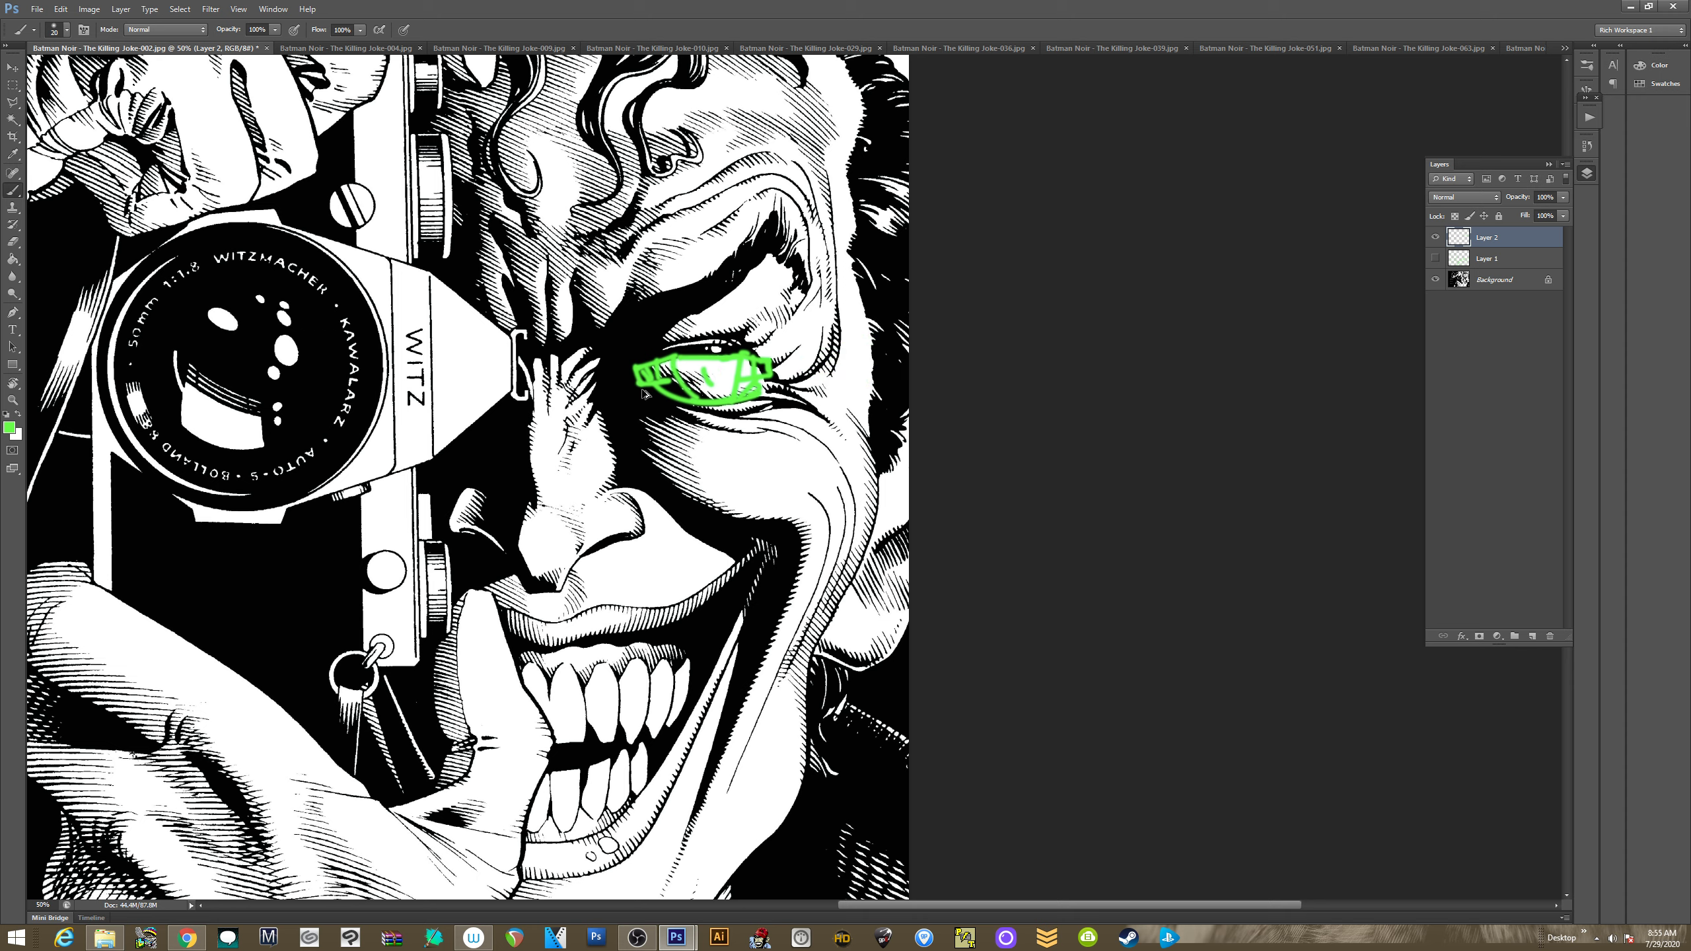
key(ctrl+alt+z)
key(ctrl+alt+z)
key(ctrl+alt+z)
key(ctrl+alt+z)
key(ctrl+alt+z)
key(ctrl+alt+z)
key(ctrl+alt+z)
key(ctrl+alt+z)
key(ctrl+alt+z)
key(ctrl+alt+z)
key(ctrl+alt+z)
key(ctrl+alt+z)
click(656, 404)
click(838, 343)
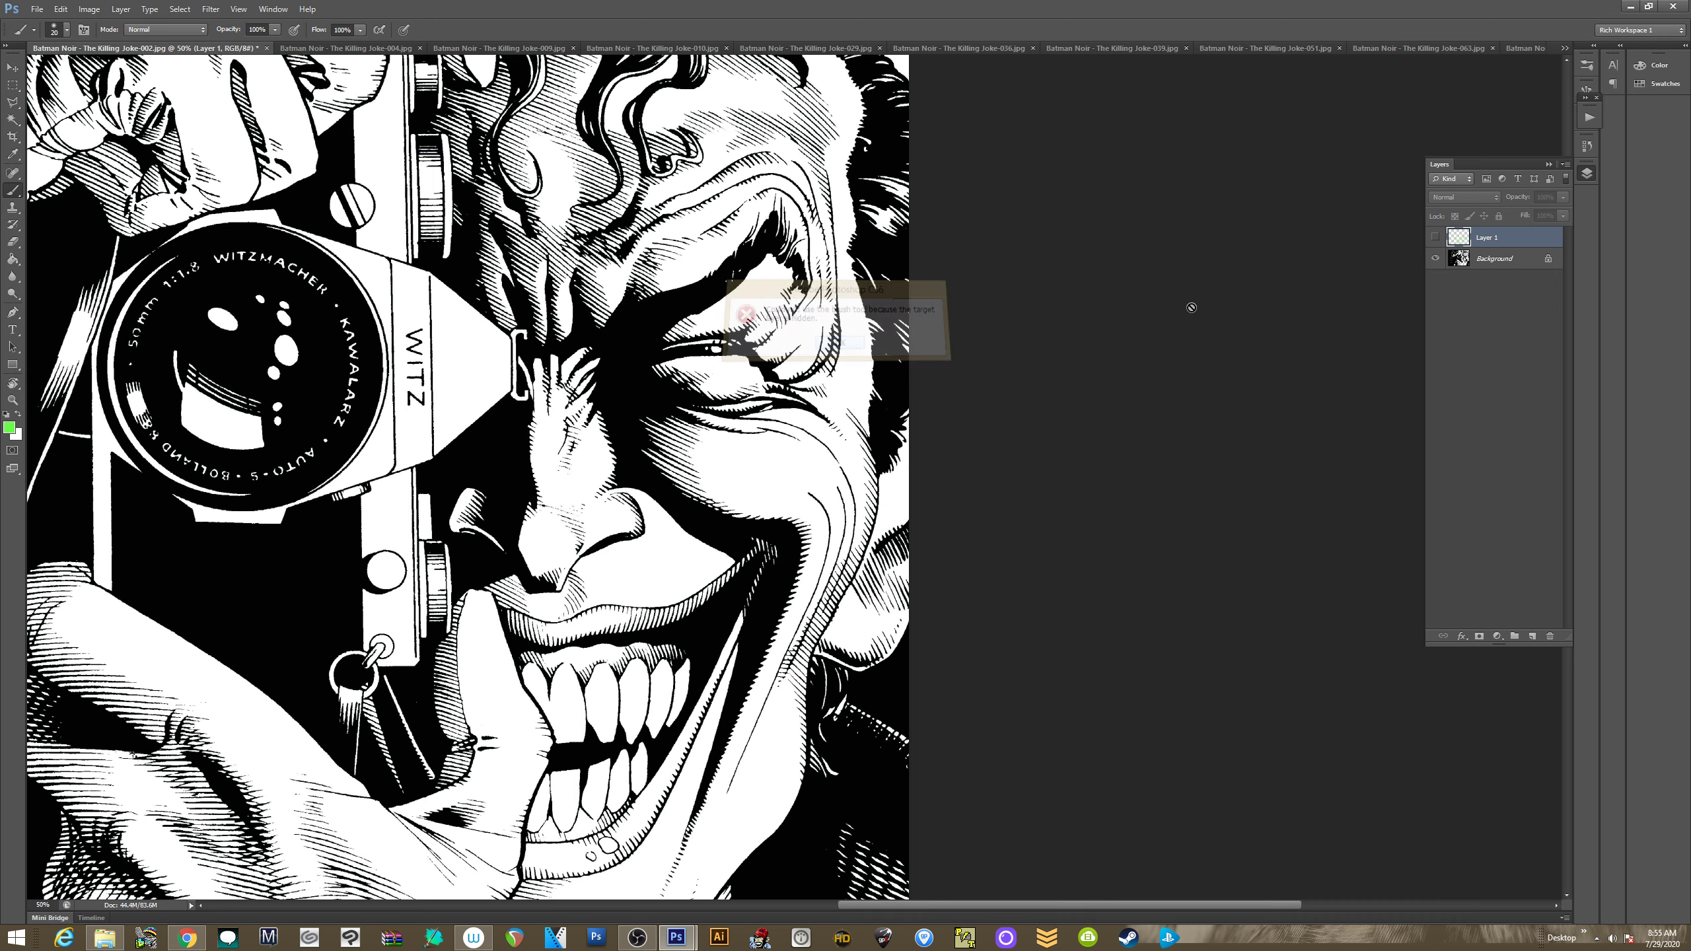
Add a new empty layer, and close the annotated Joker title page without saving changes
click(1532, 636)
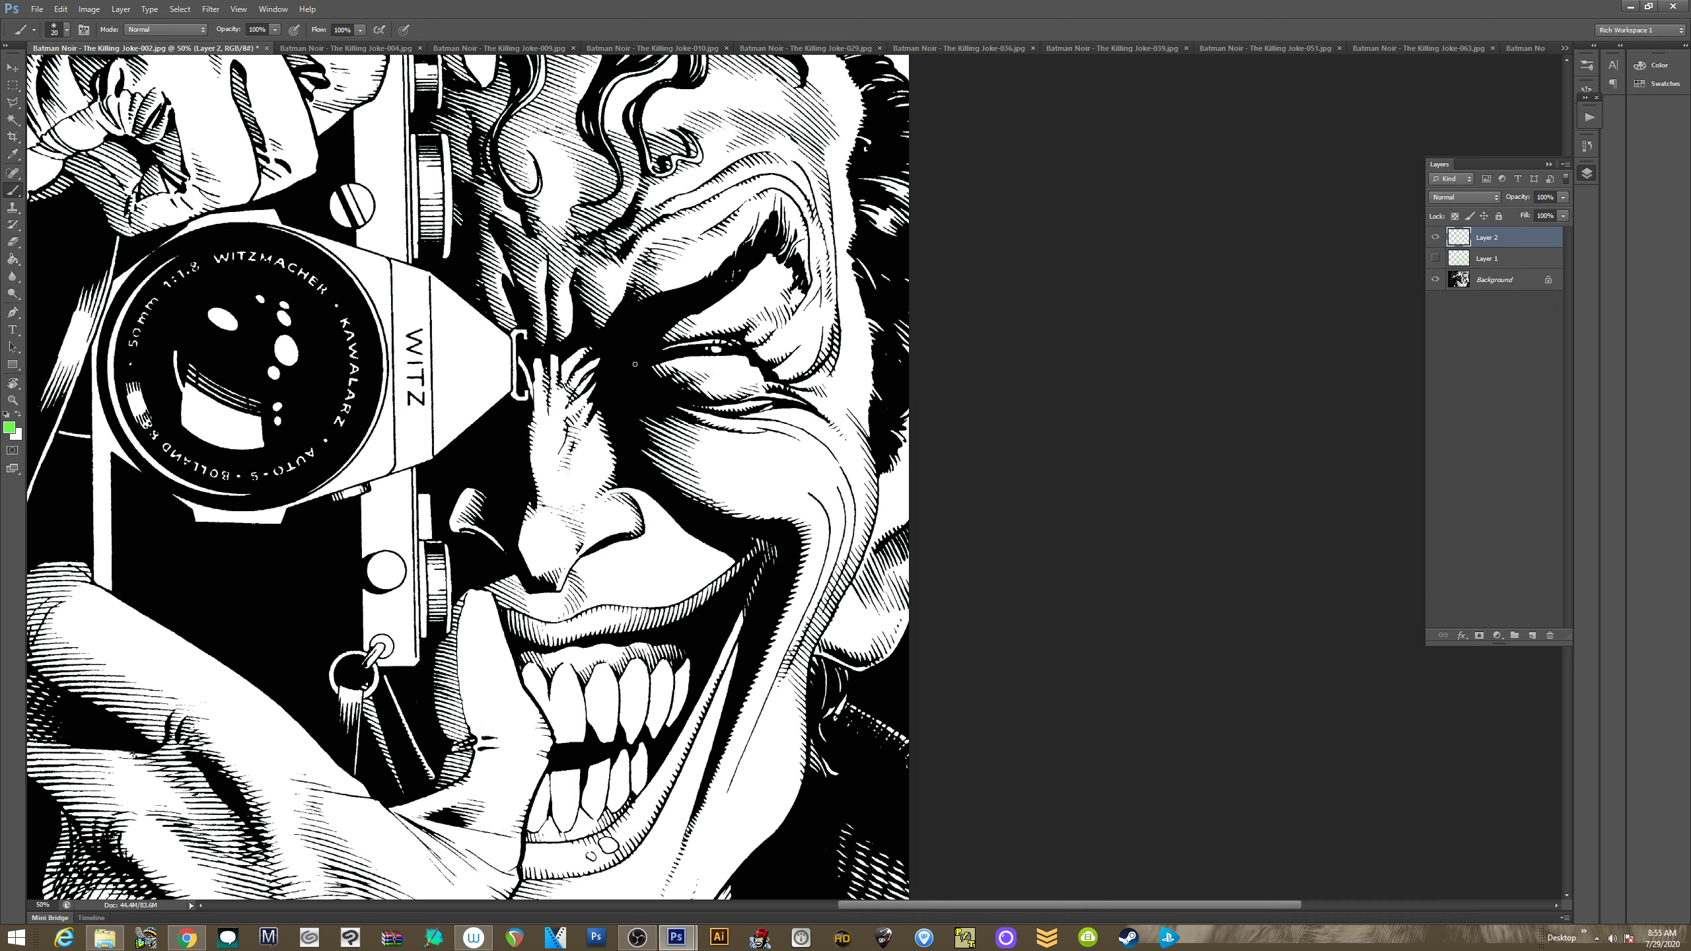
drag(626, 355, 922, 66)
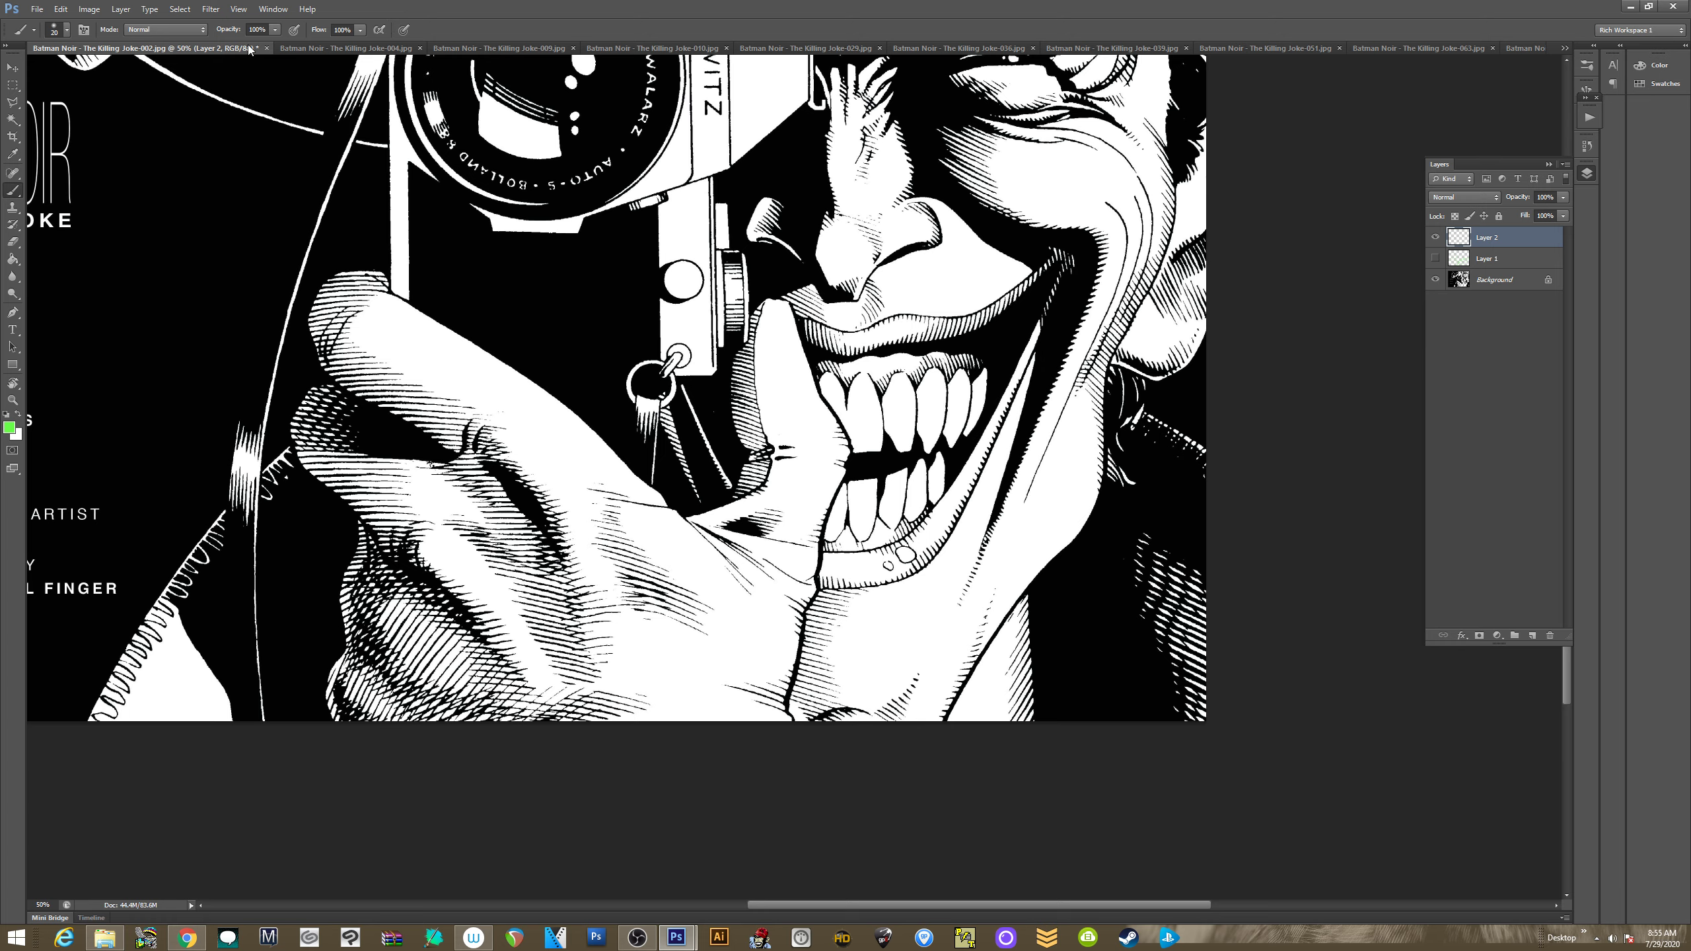
click(264, 48)
click(860, 344)
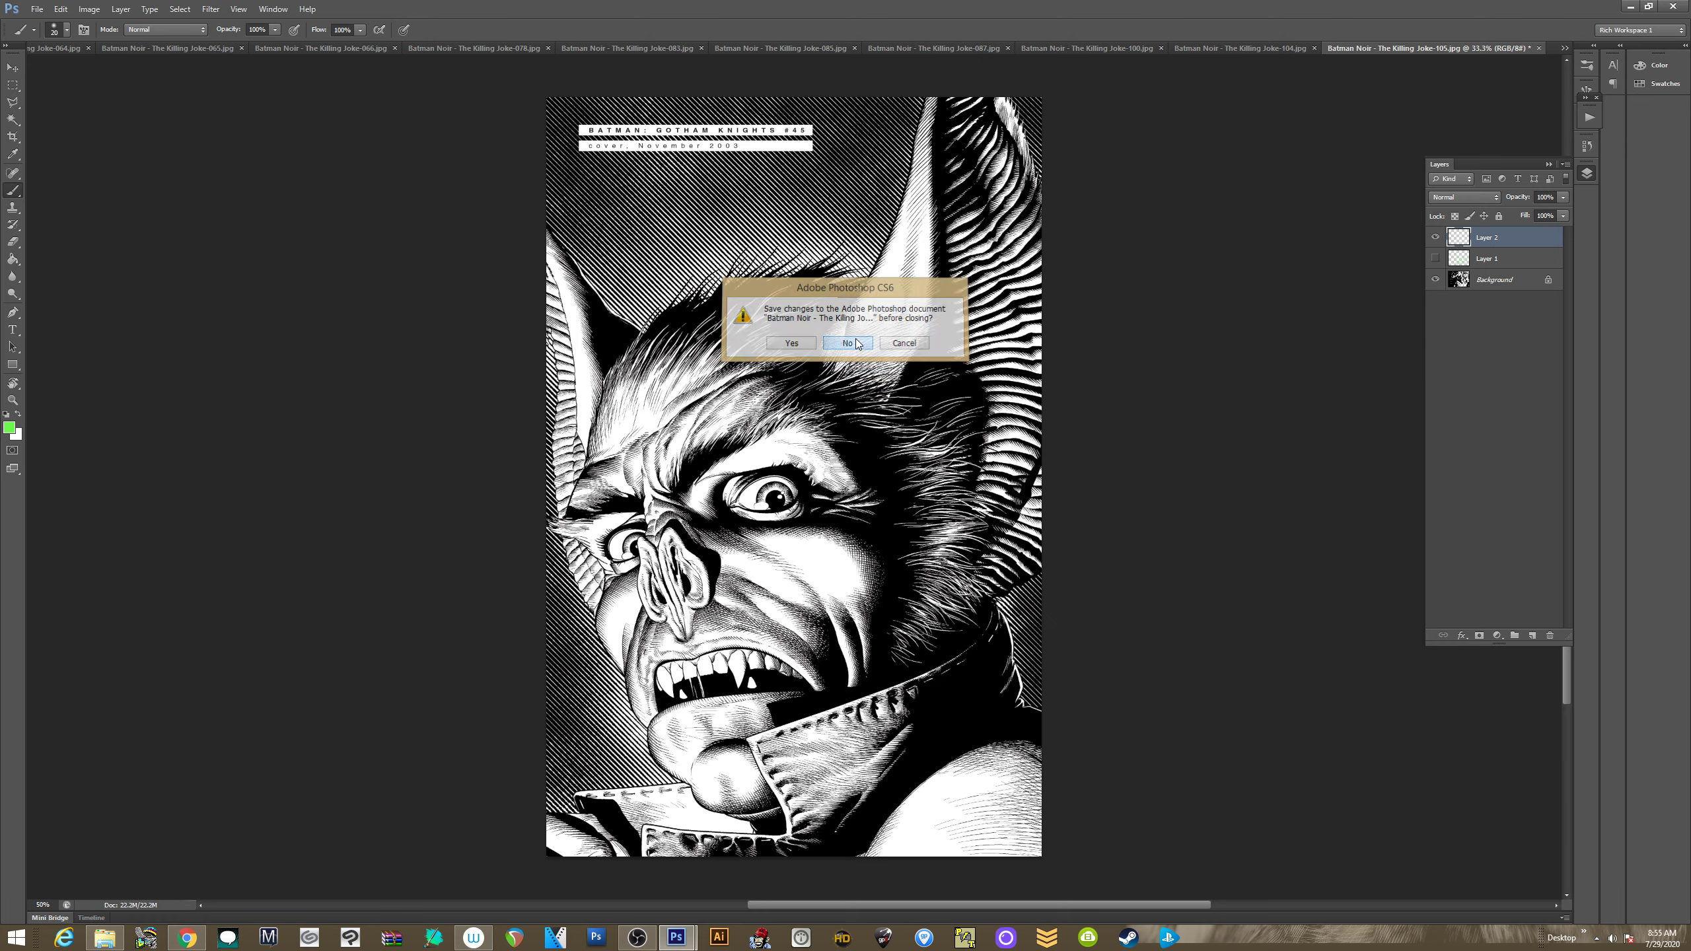
Switch to the open document Batman Noir - The Killing Joke-004.jpg and enlarge the Joker's face and hand
click(1564, 48)
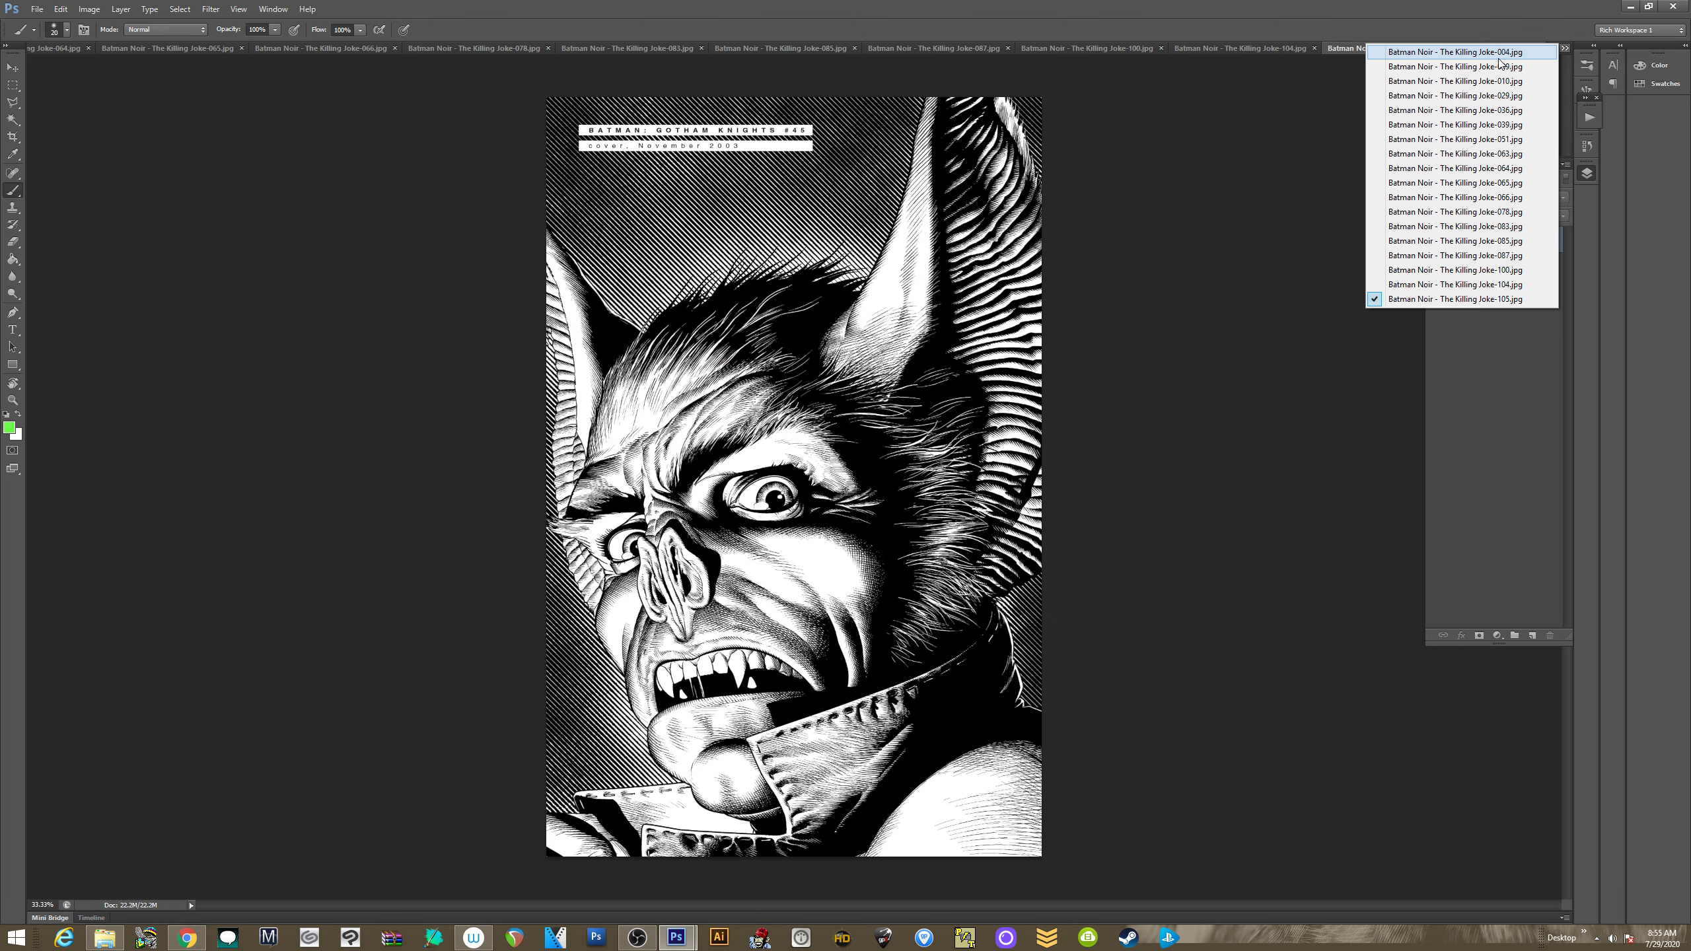
click(1481, 56)
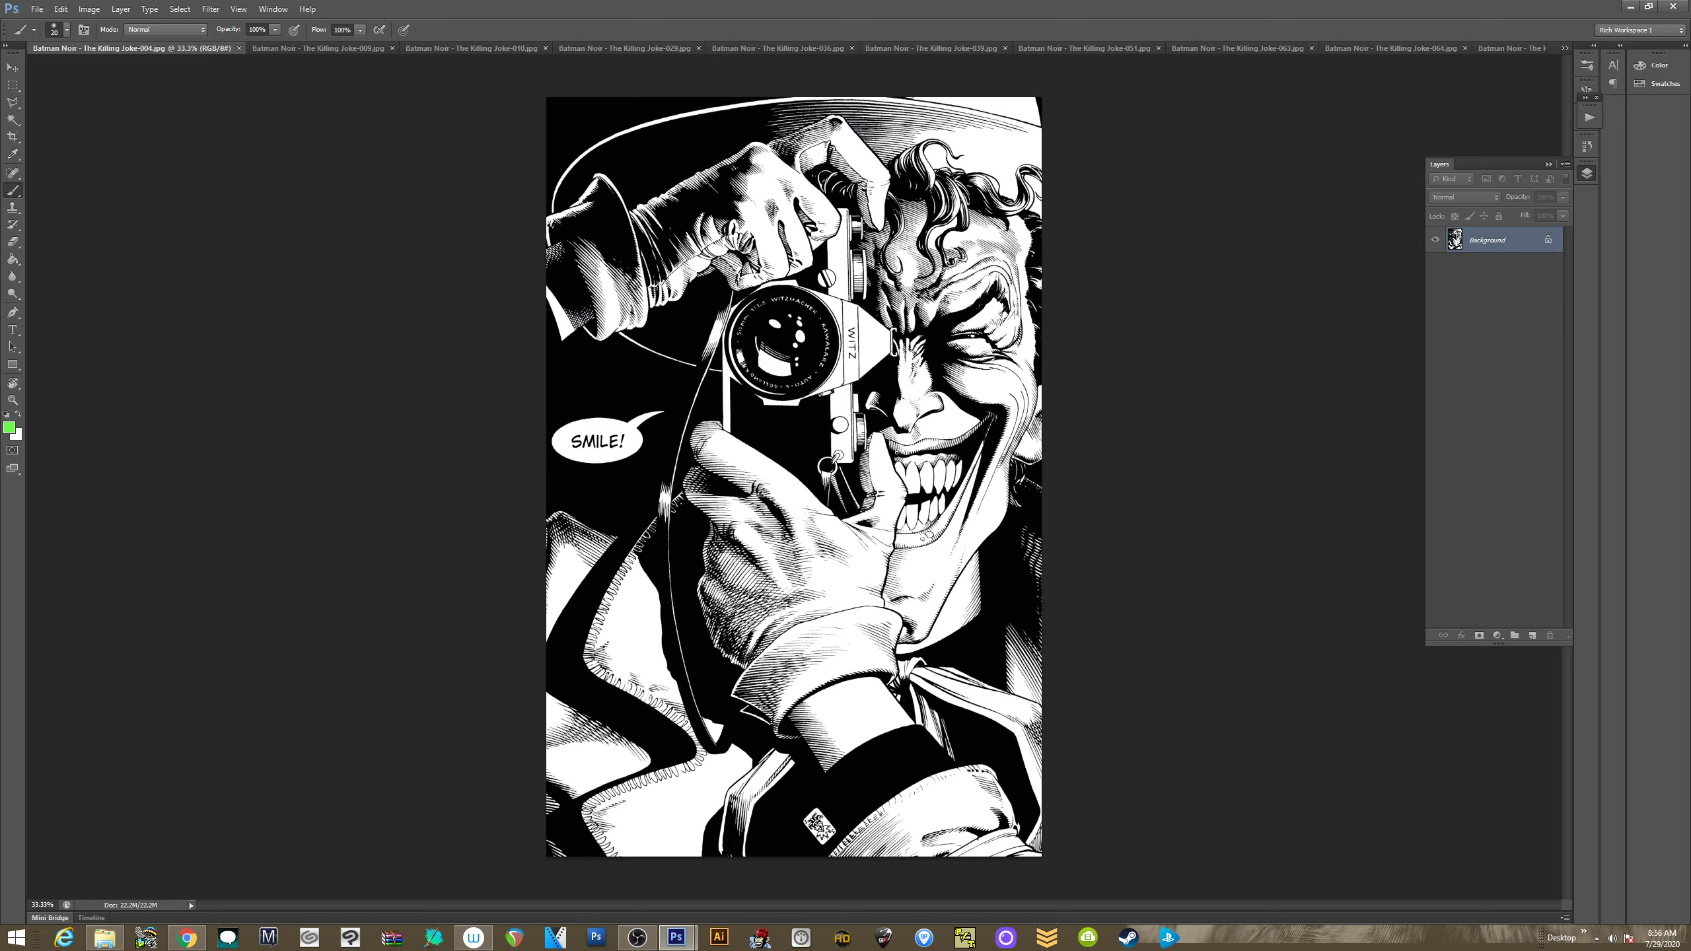
key(ctrl+plus)
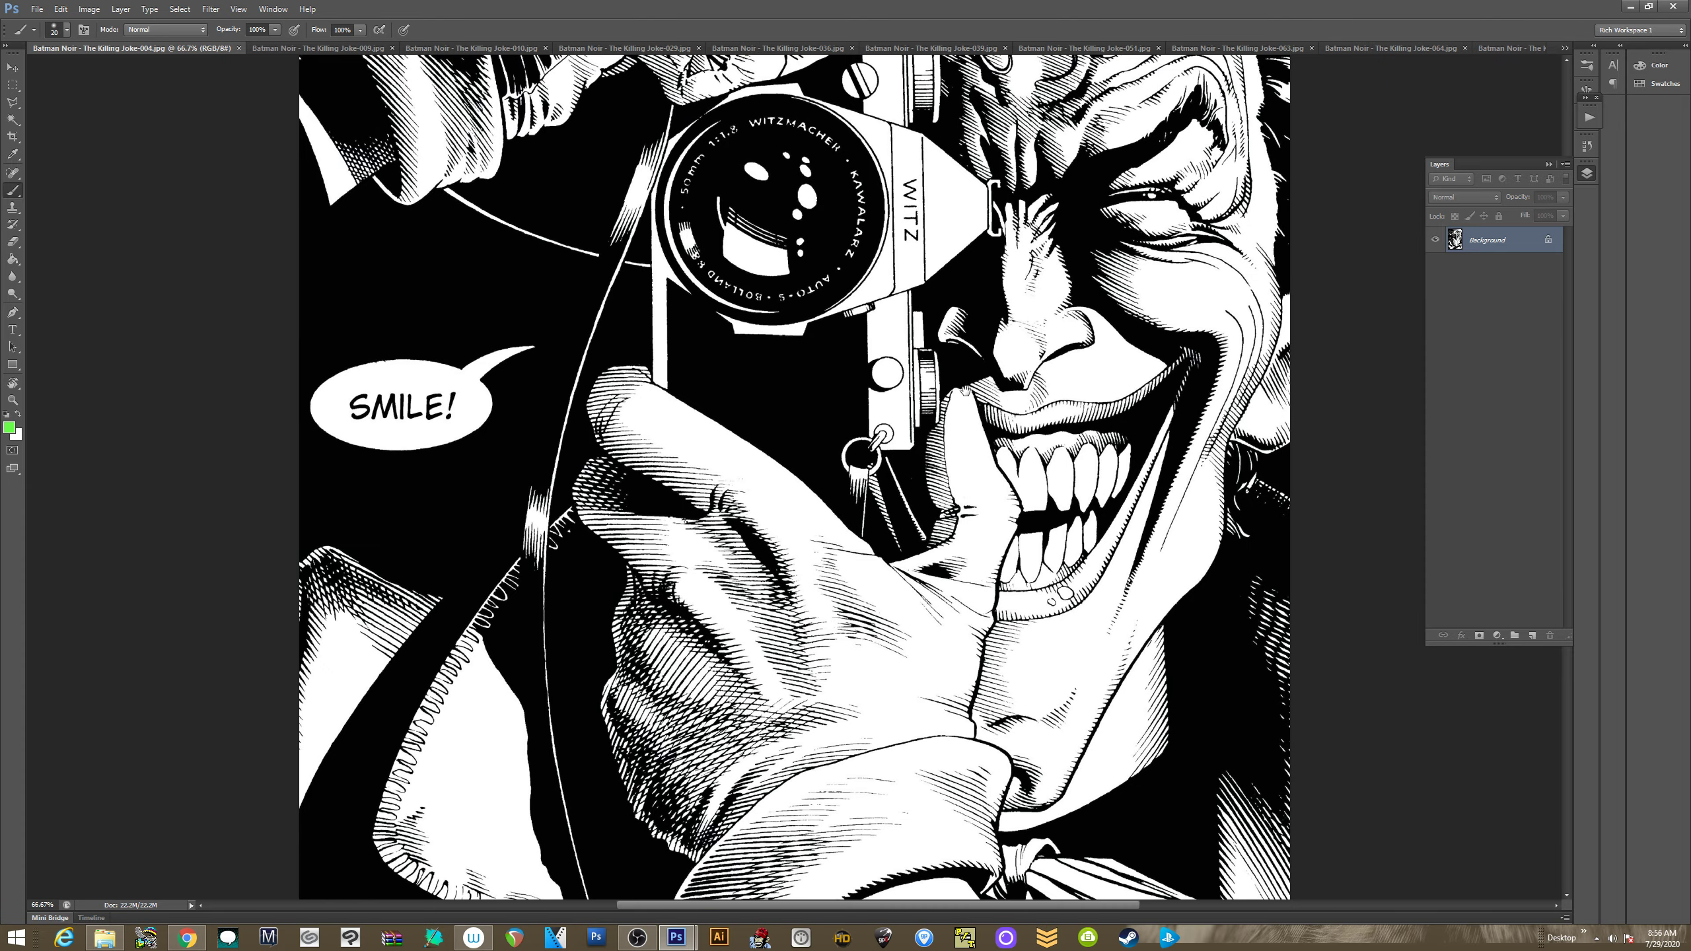
mouse_move(1091, 582)
mouse_down()
mouse_move(638, 527)
mouse_move(678, 549)
mouse_up()
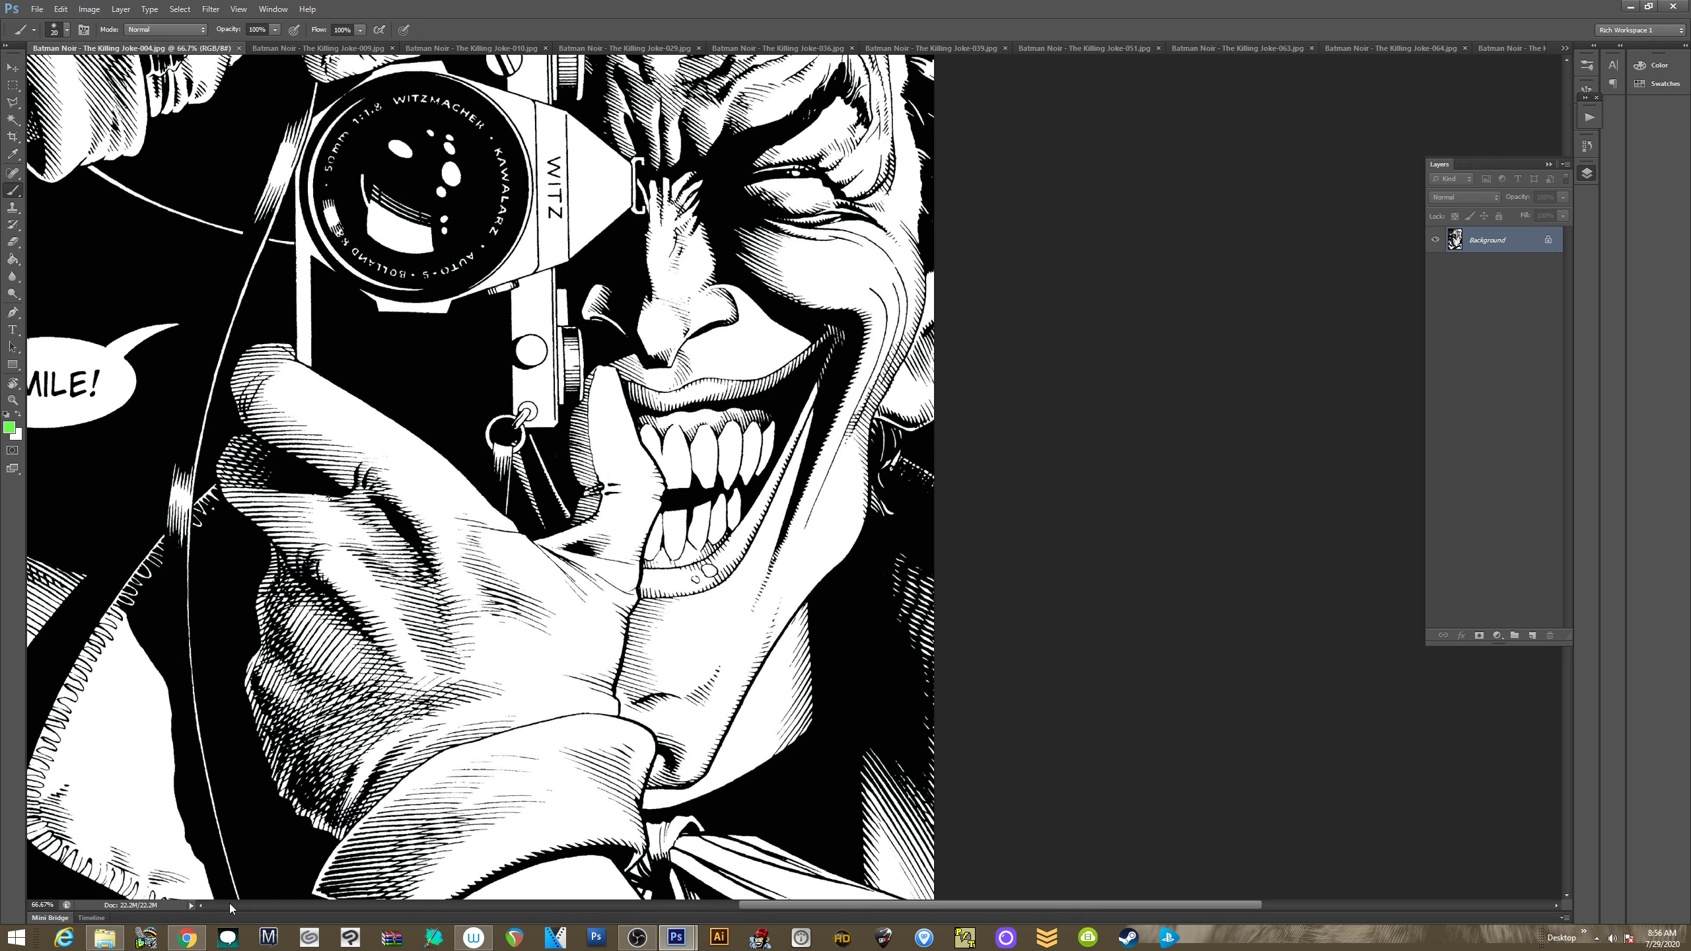
Bring up the Joker Bolland pencils.pdf sketch, reposition it to view the whole head, and minimize its window
mouse_move(676, 933)
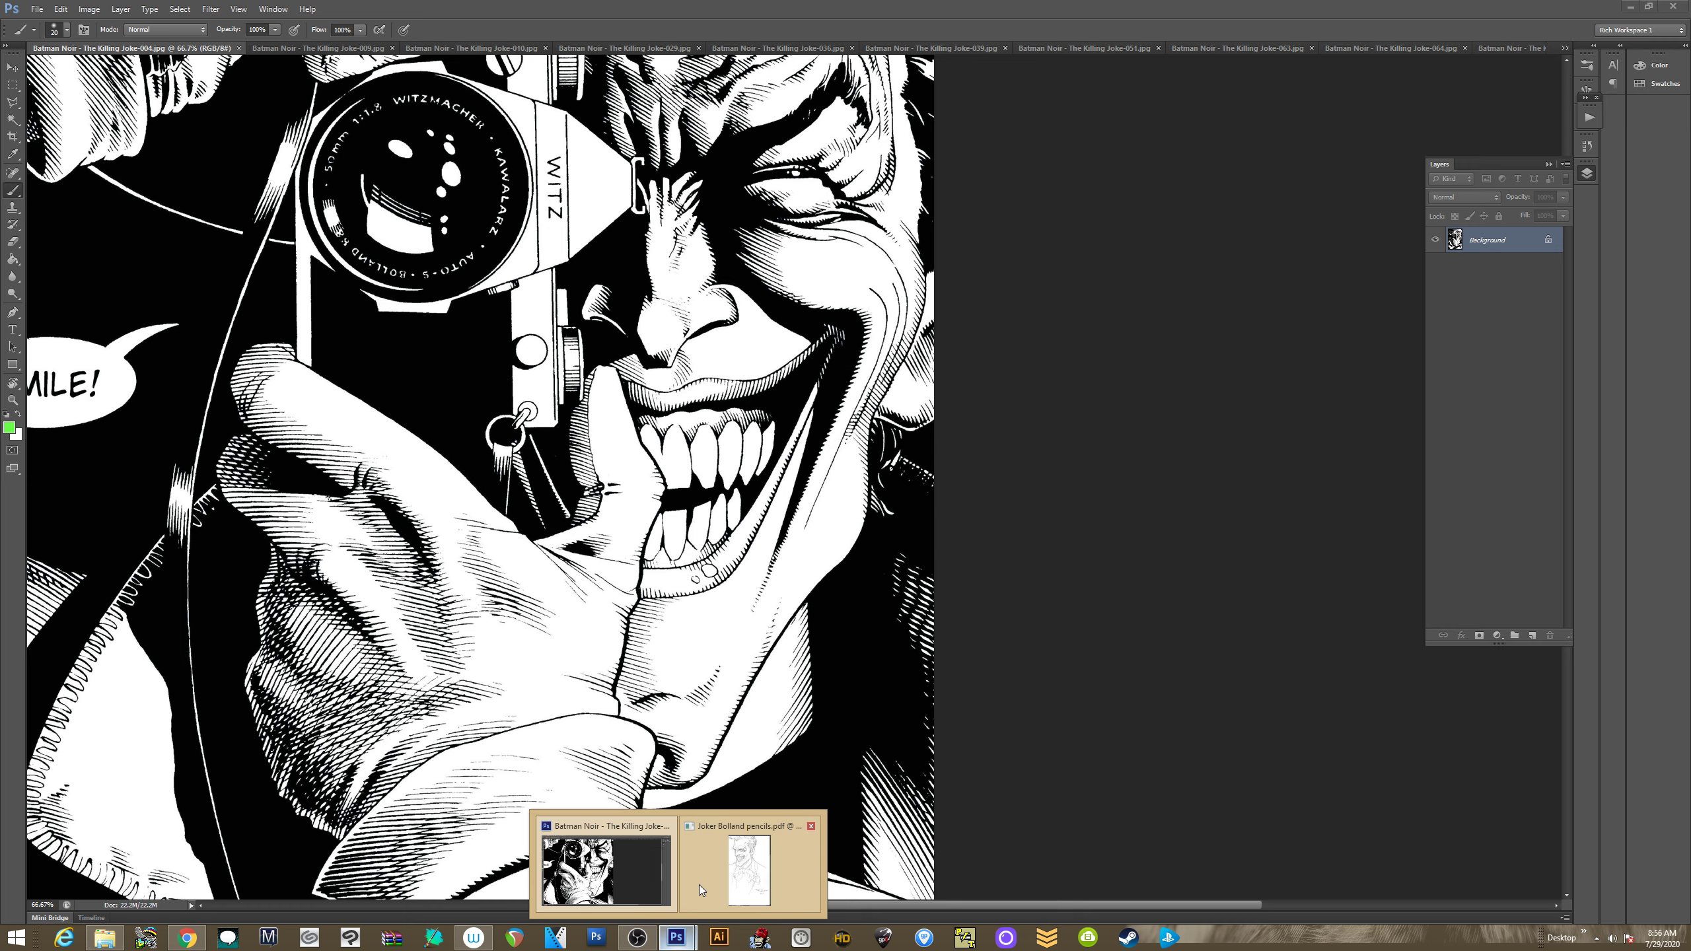
click(726, 879)
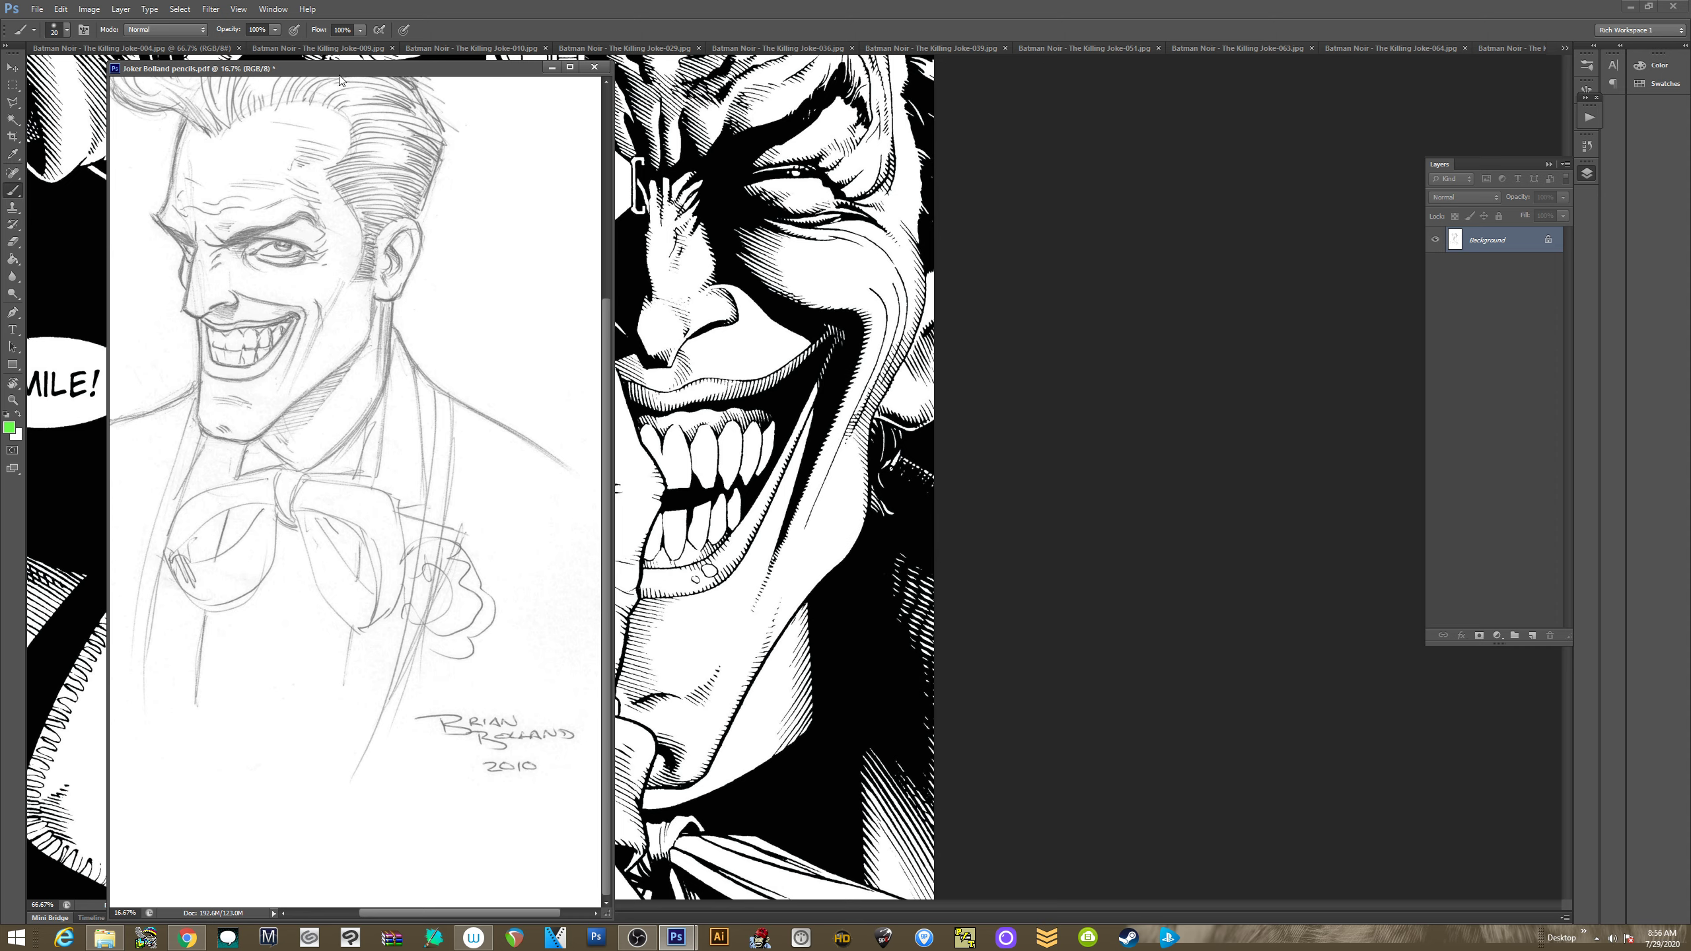
mouse_move(337, 73)
mouse_down()
mouse_move(363, 83)
mouse_move(322, 92)
mouse_up()
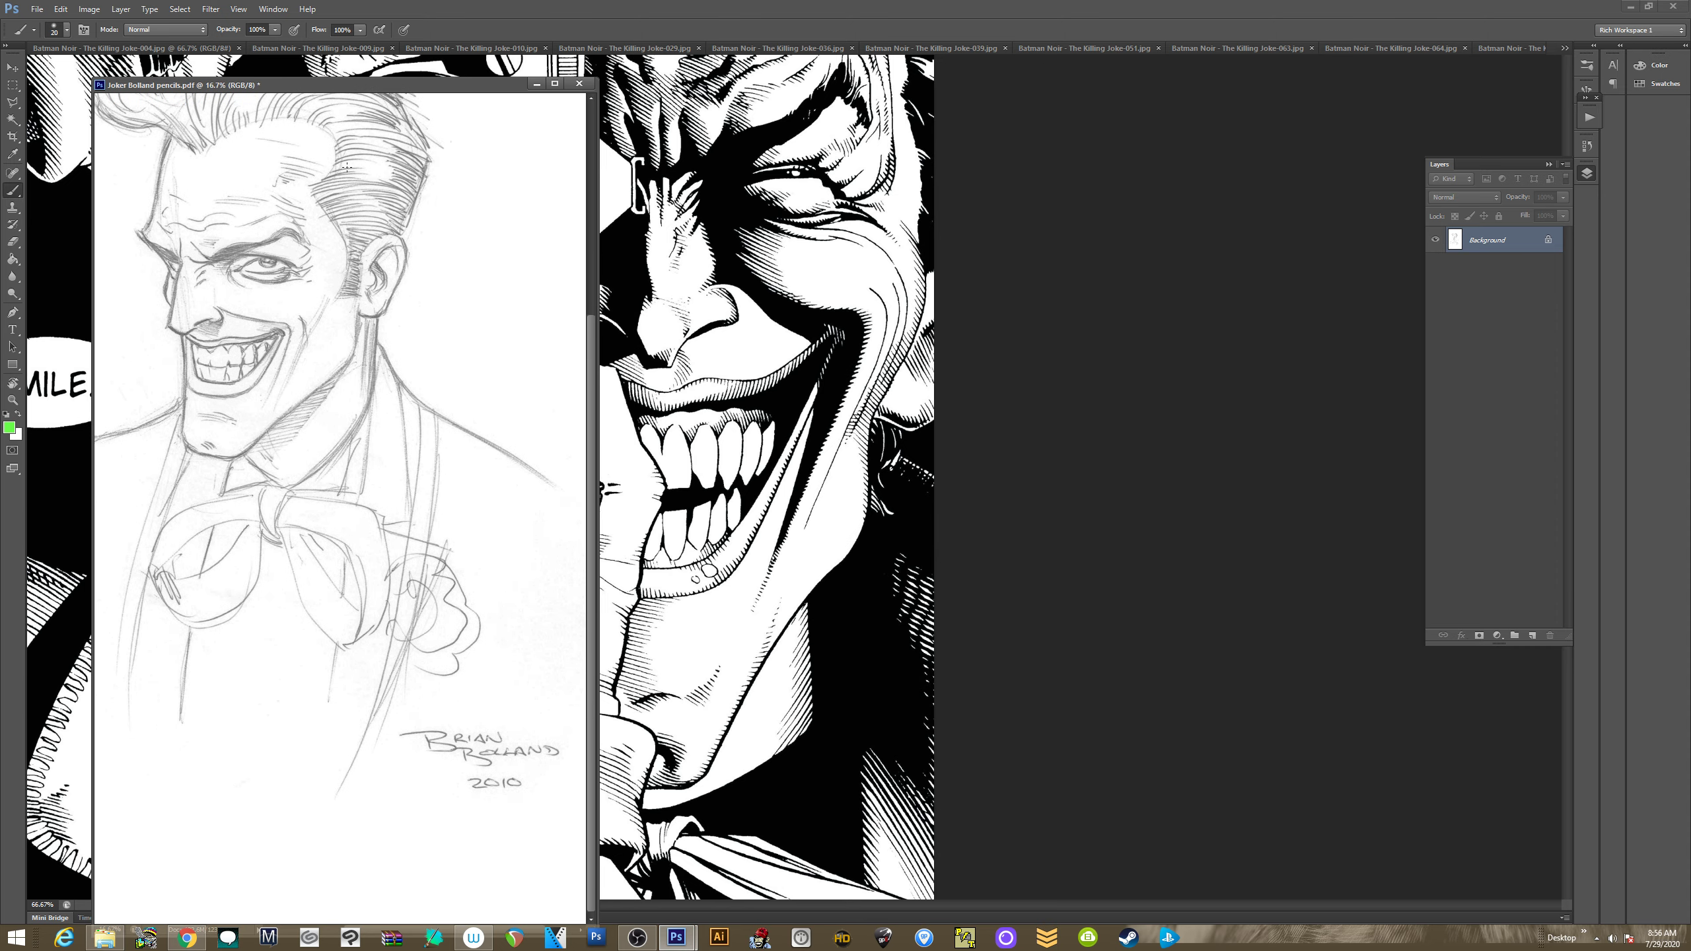
drag(389, 87, 394, 92)
mouse_move(243, 104)
mouse_down()
mouse_move(328, 254)
mouse_move(344, 232)
mouse_up()
drag(378, 260, 374, 240)
click(1344, 146)
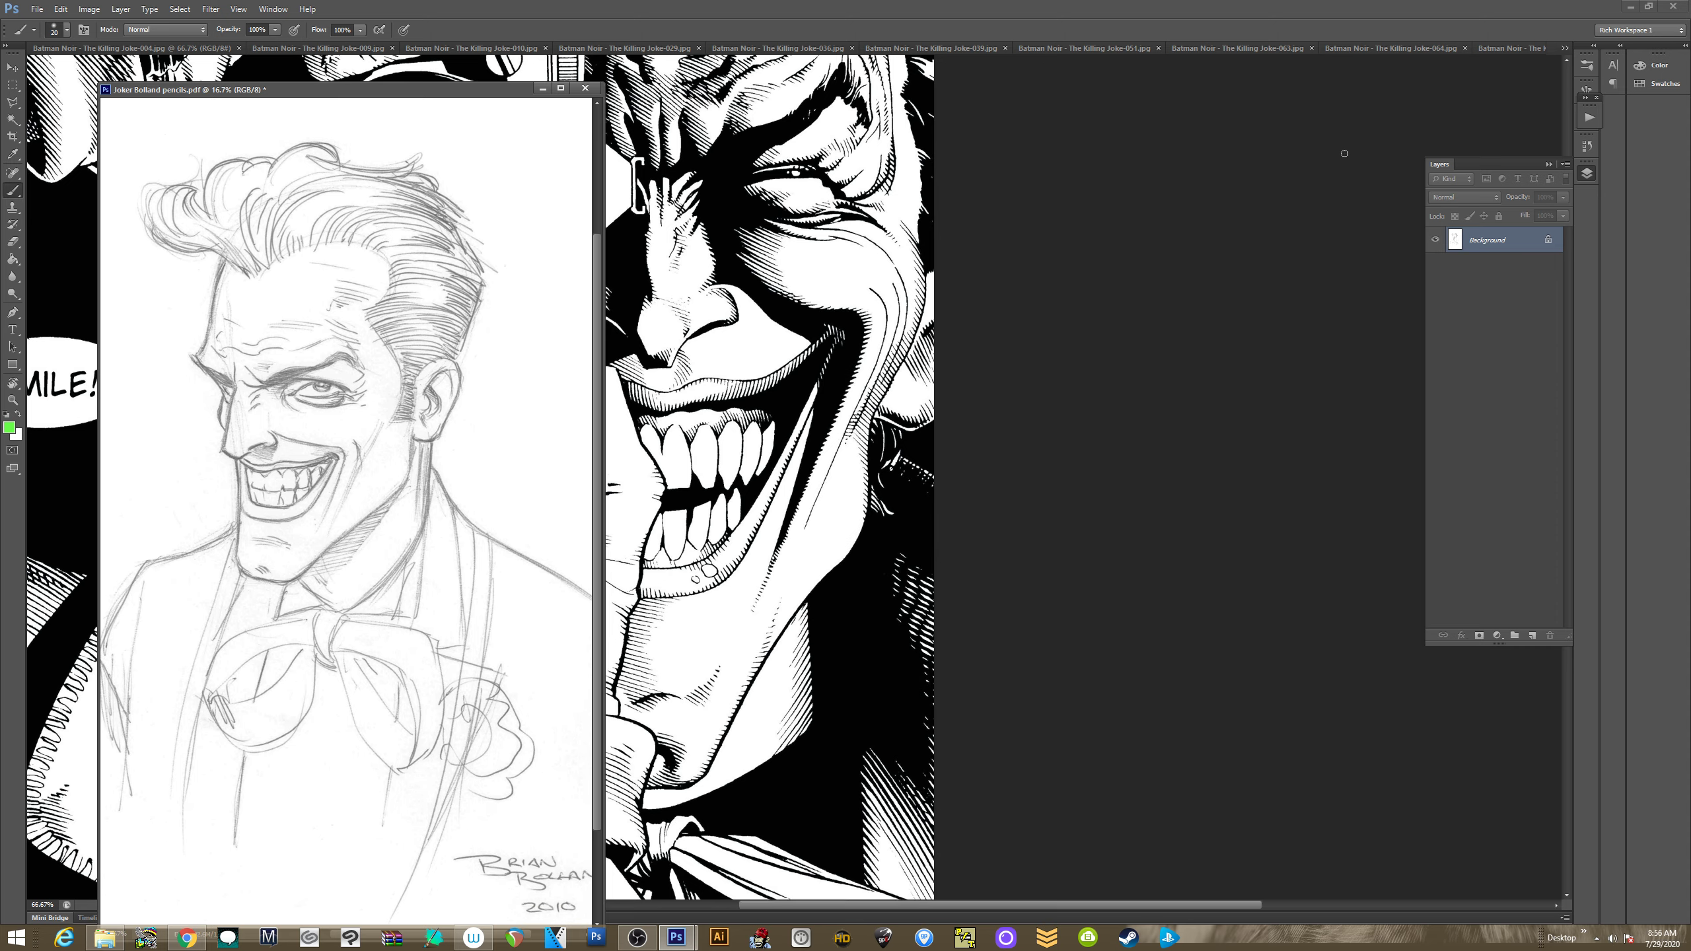
click(542, 88)
Close page 004, switch to Batman Noir - The Killing Joke-009.jpg, and enlarge its upper row of panels
click(239, 49)
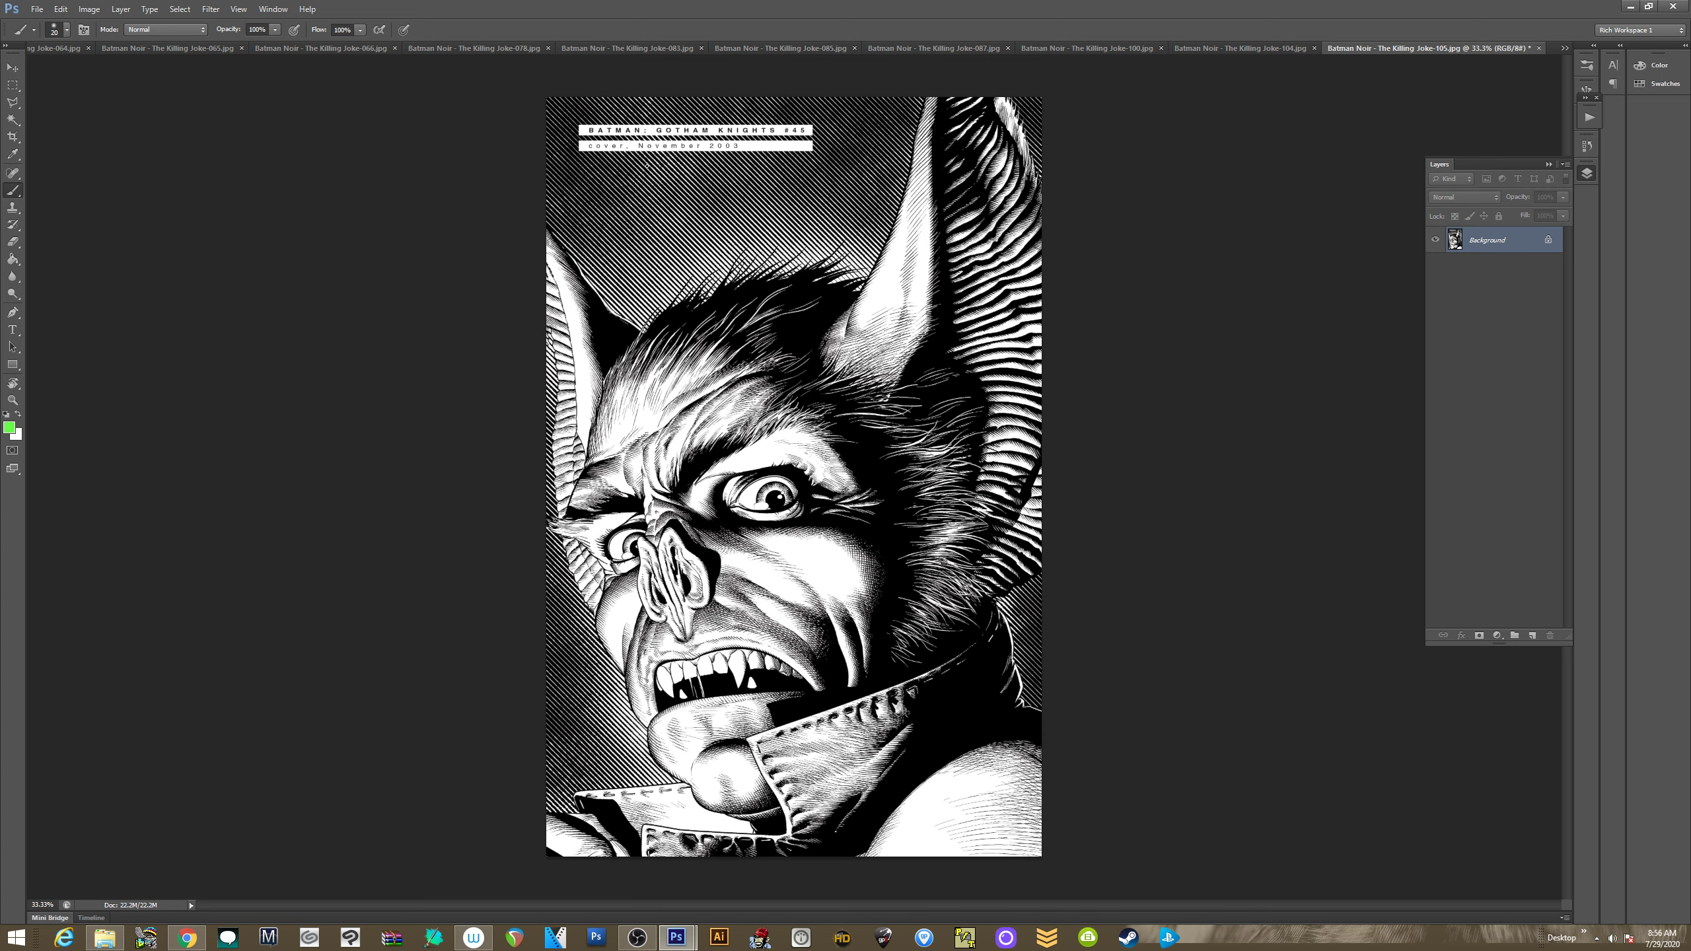
click(1565, 49)
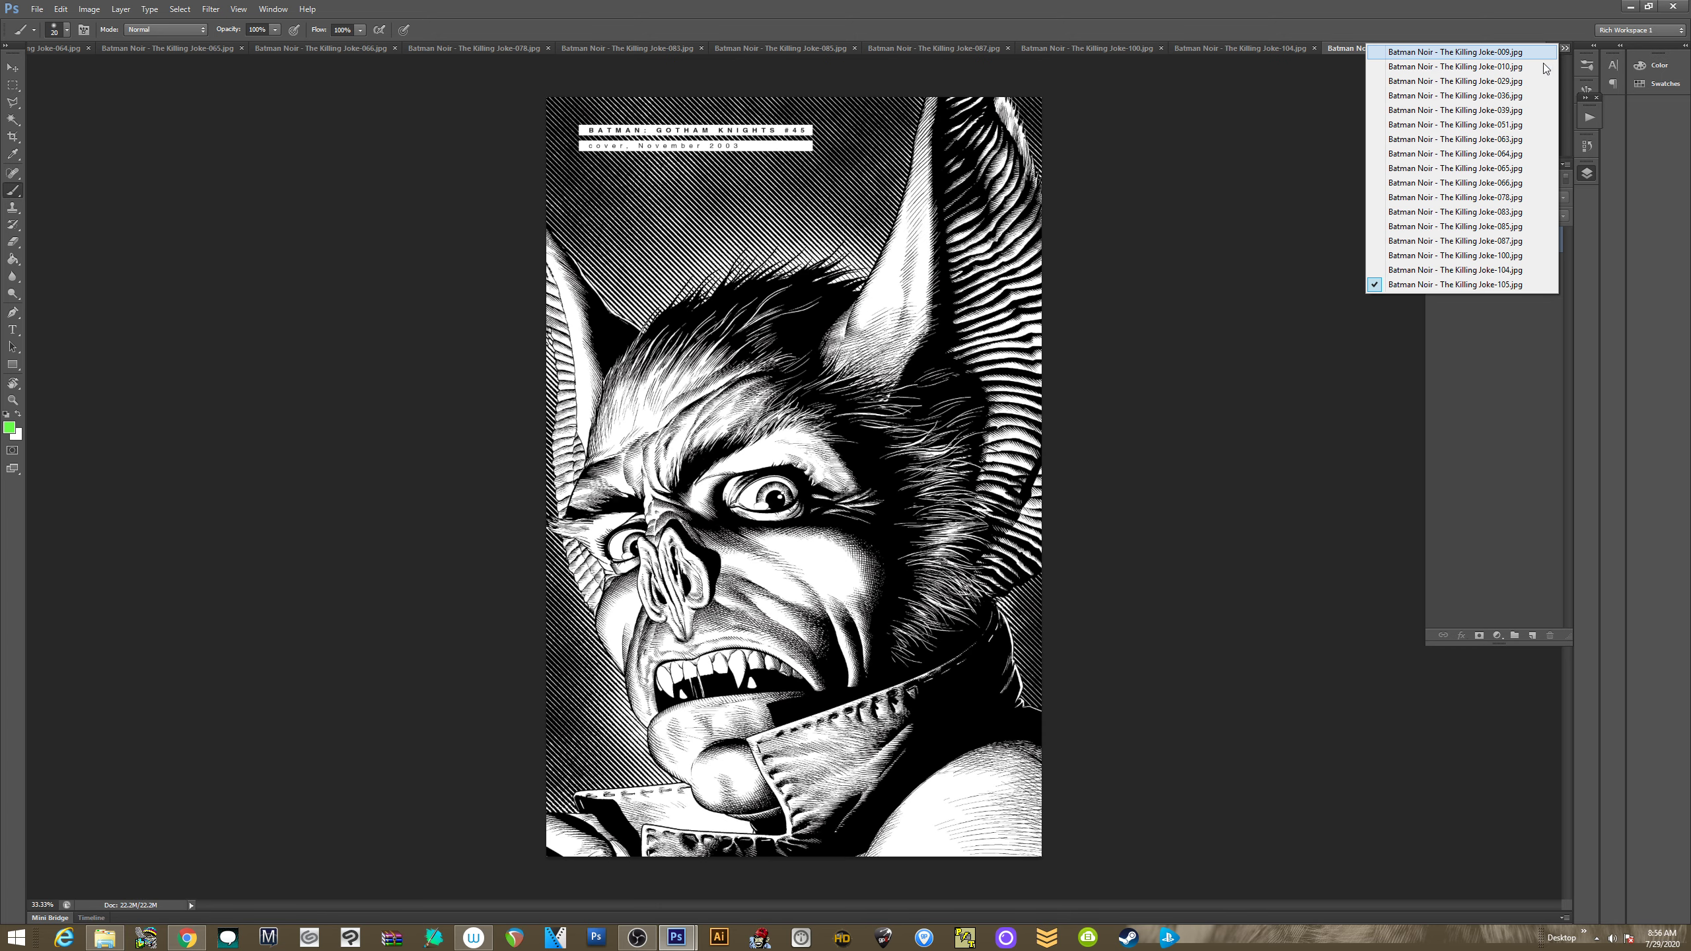
click(1478, 55)
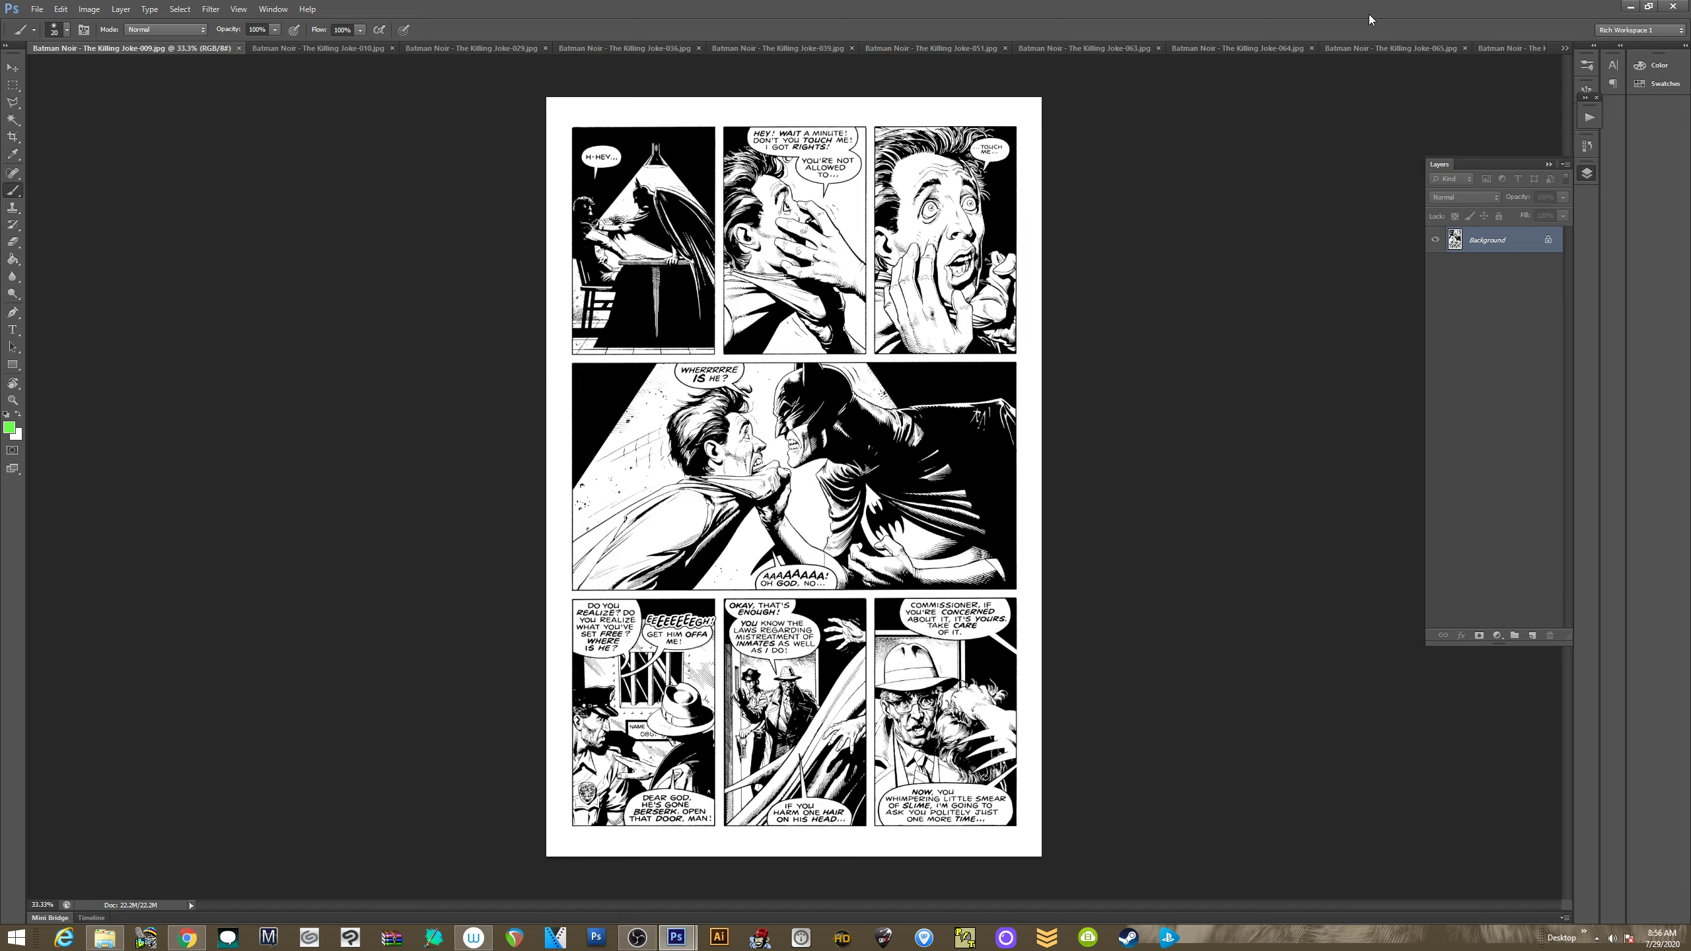
key(ctrl+plus)
key(ctrl+plus)
drag(956, 169, 956, 395)
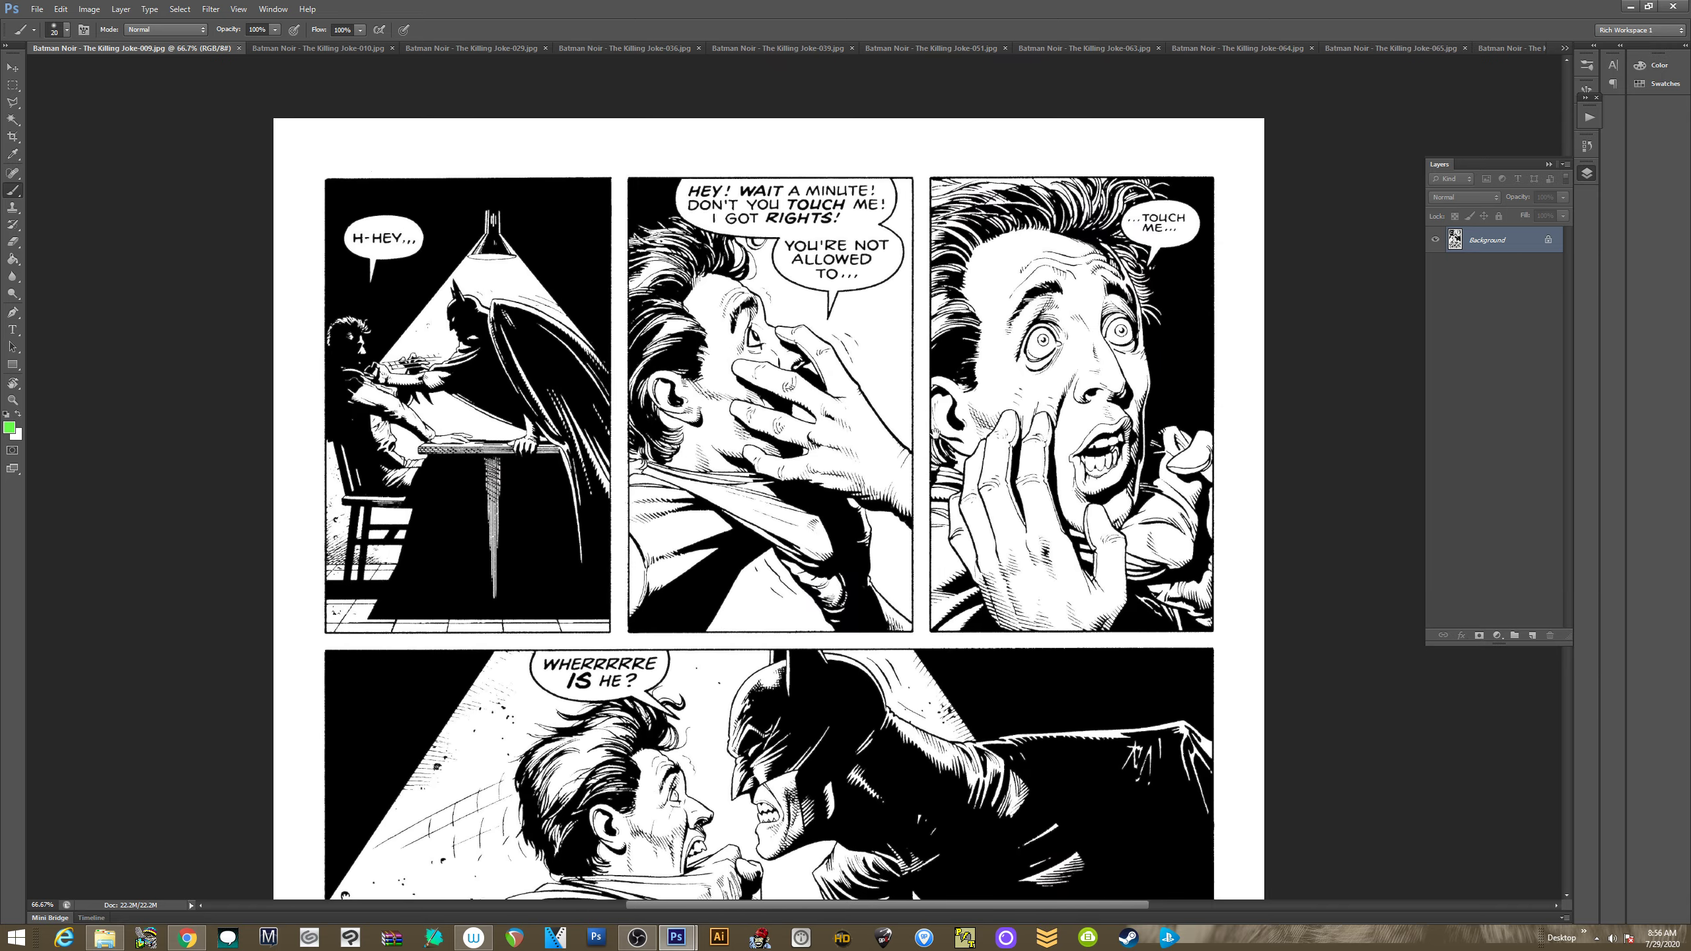
Examine the inking of Batman grabbing the man in the middle panel and the police panels beneath it
mouse_move(936, 470)
mouse_down()
mouse_move(937, 308)
mouse_move(930, 440)
mouse_up()
scroll(932, 441, down, 2)
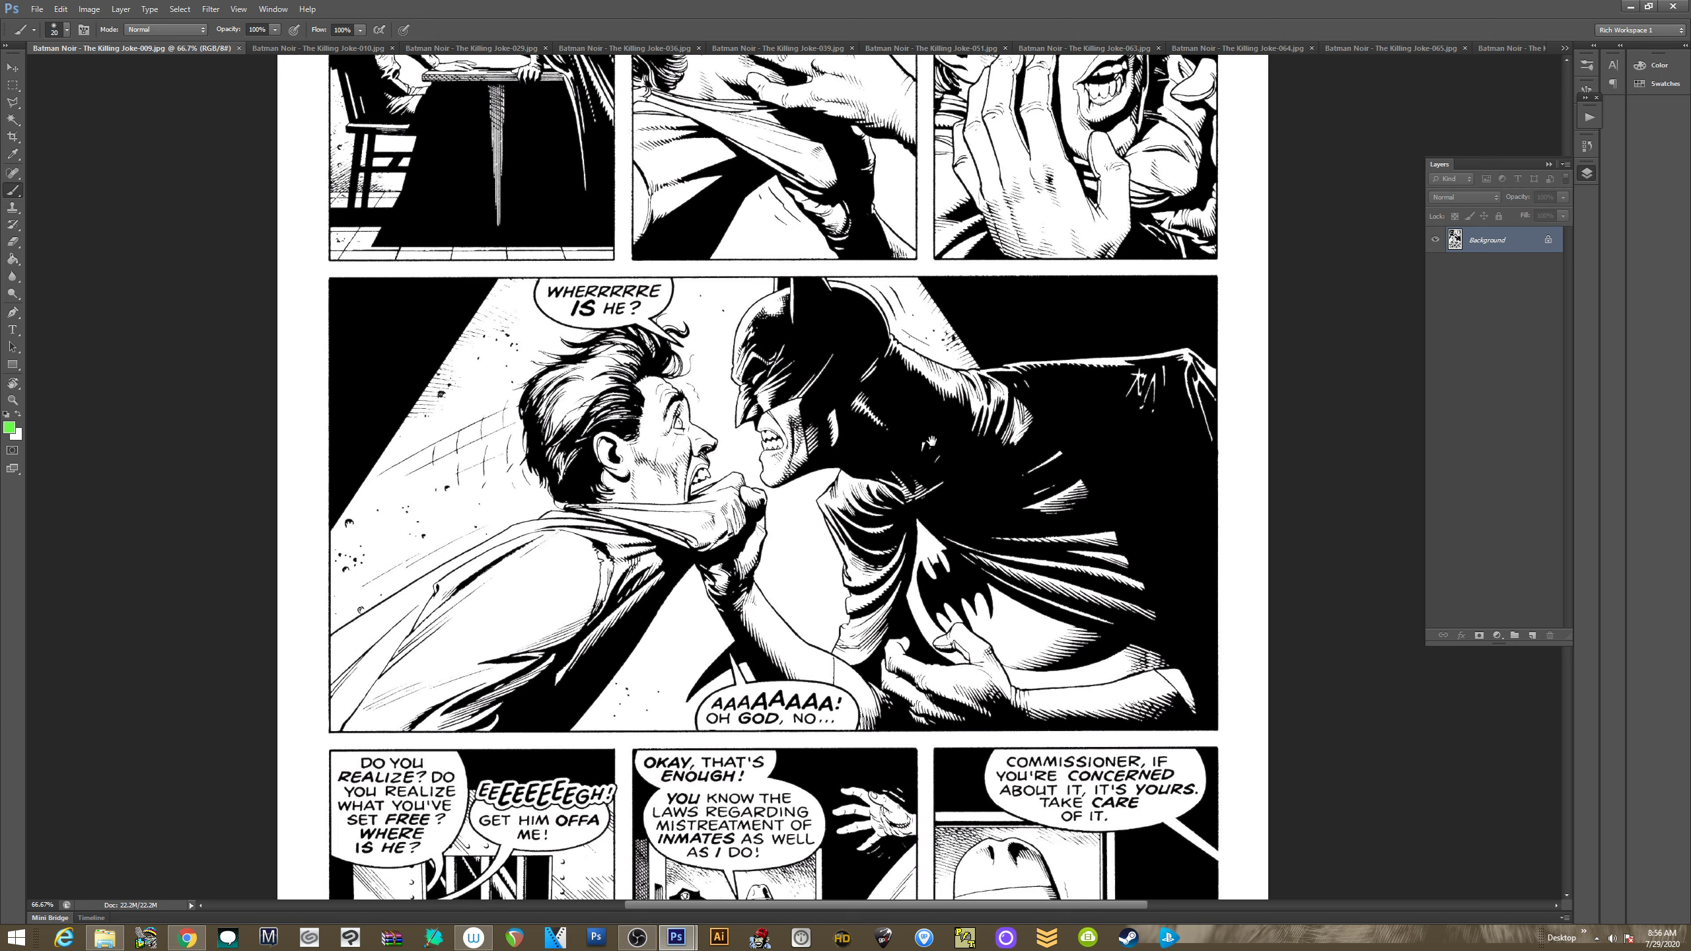
scroll(932, 456, down, 4)
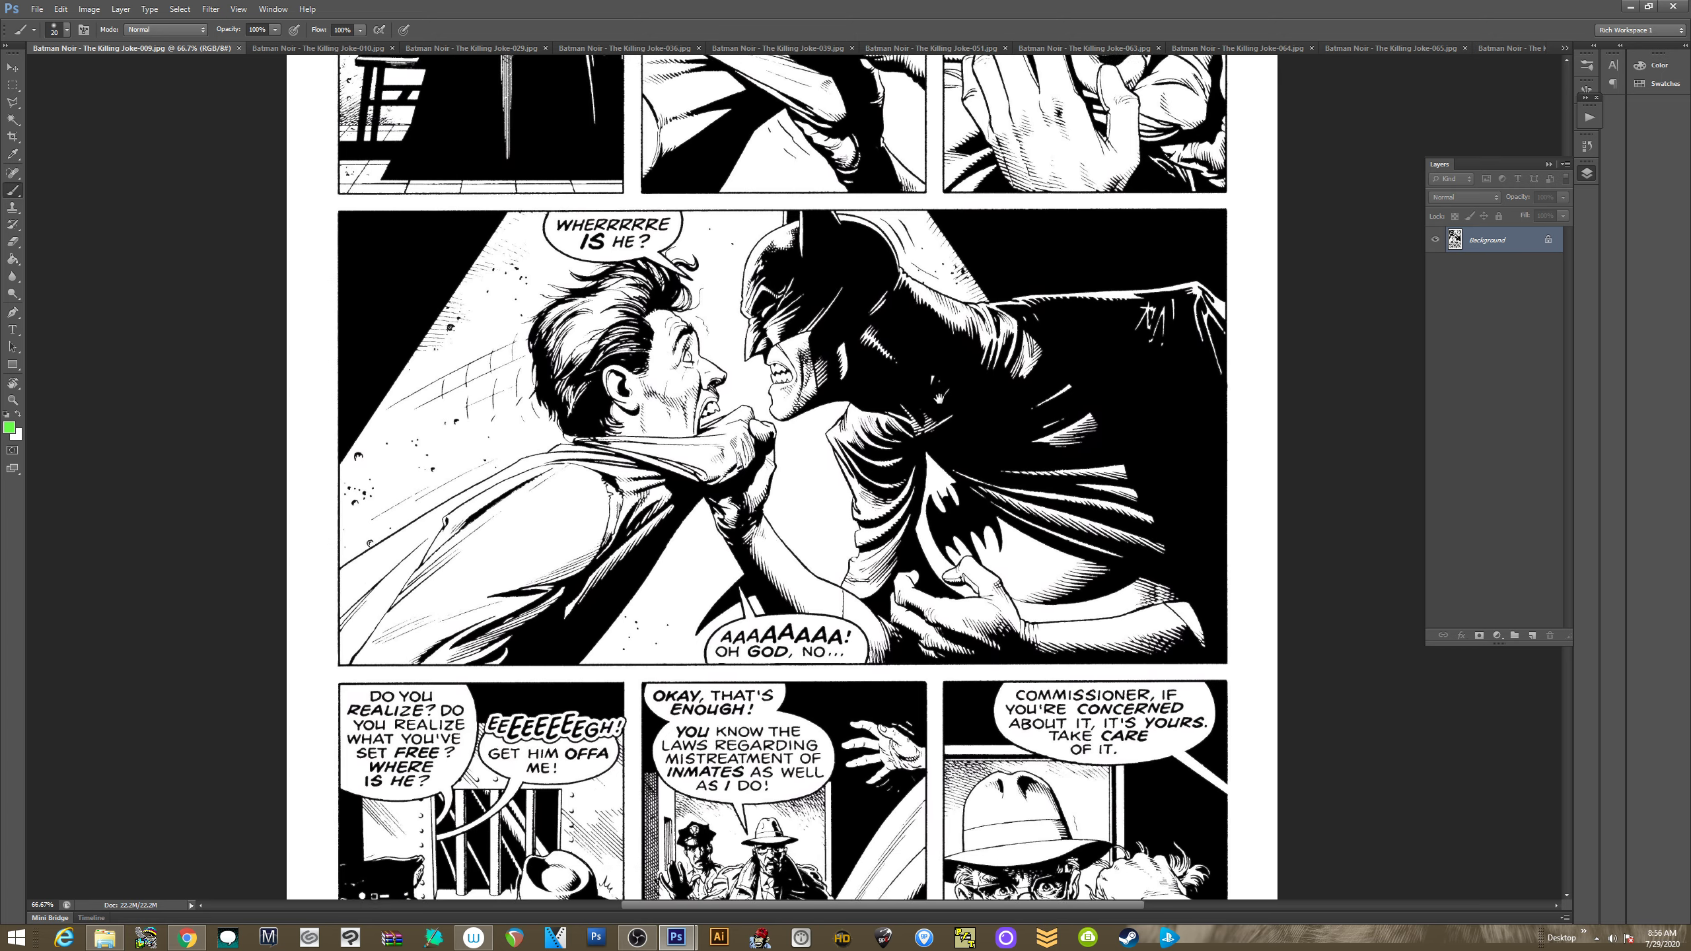
scroll(935, 434, down, 3)
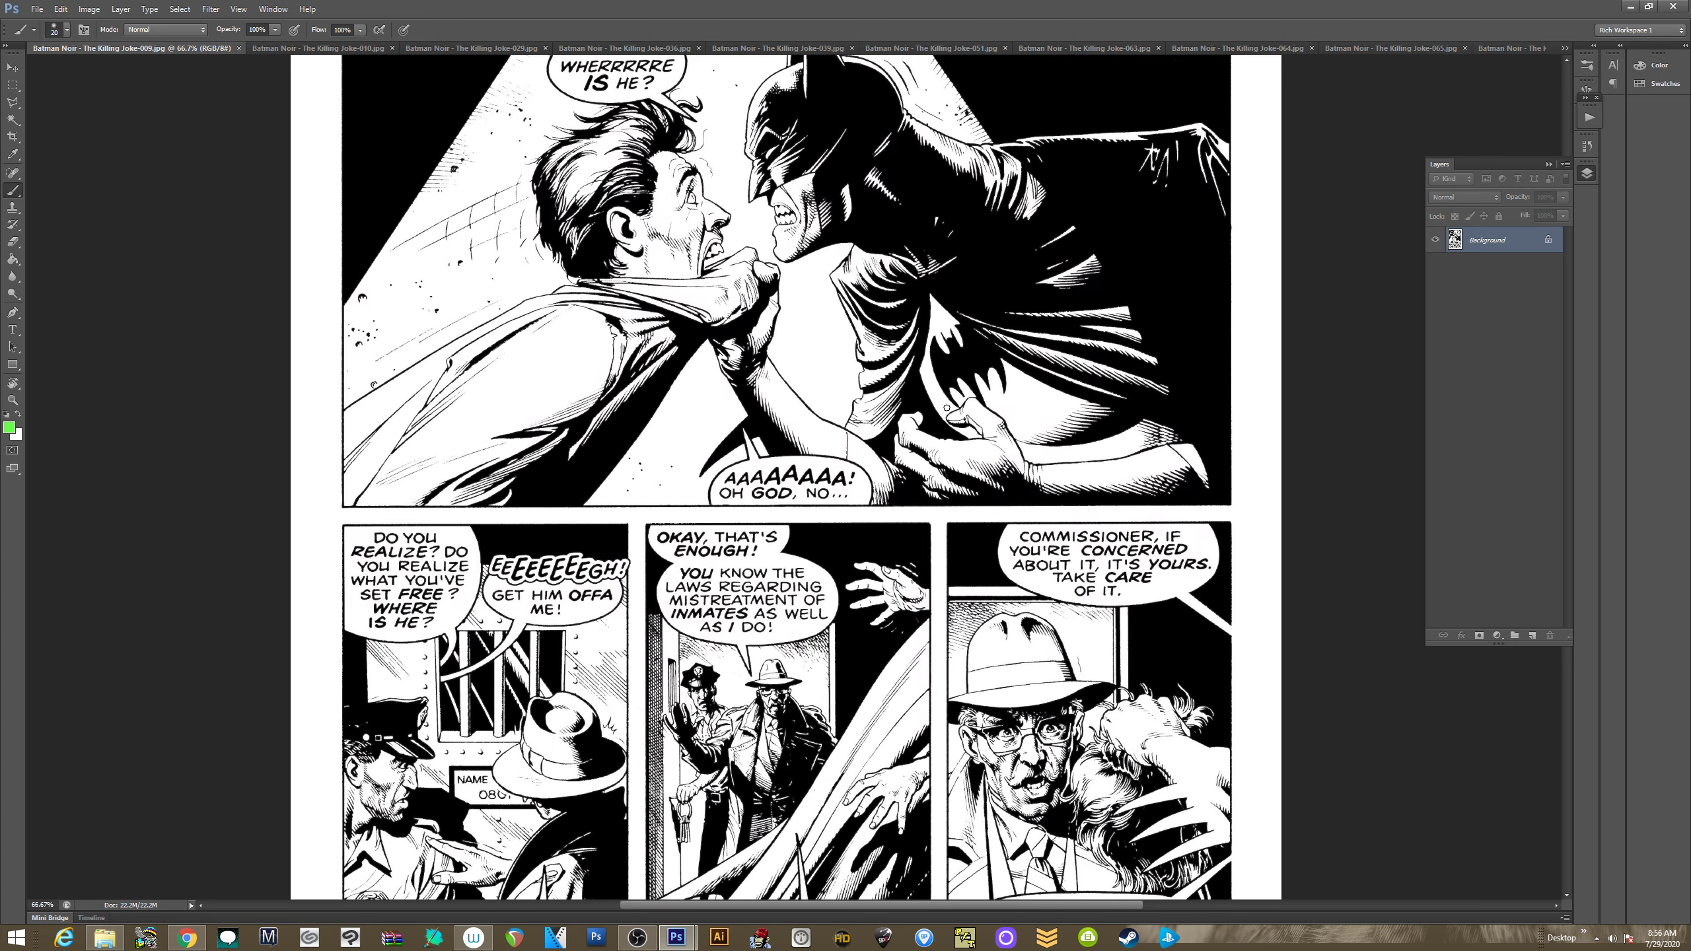
scroll(946, 437, down, 3)
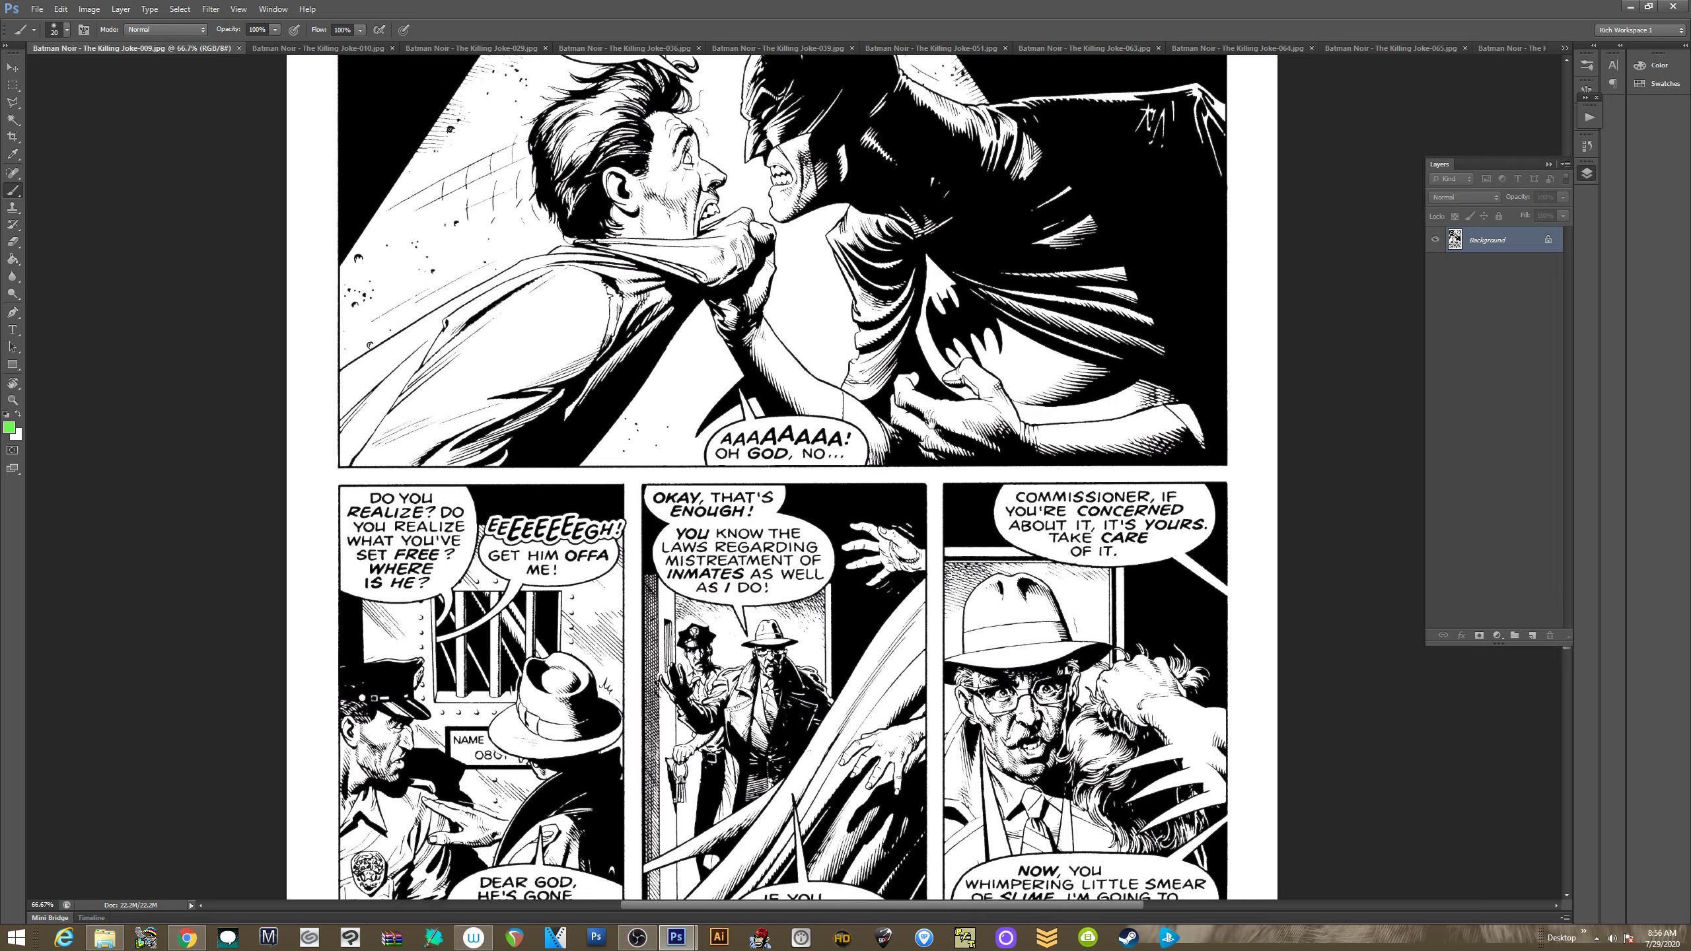
key(ctrl+plus)
key(ctrl+plus)
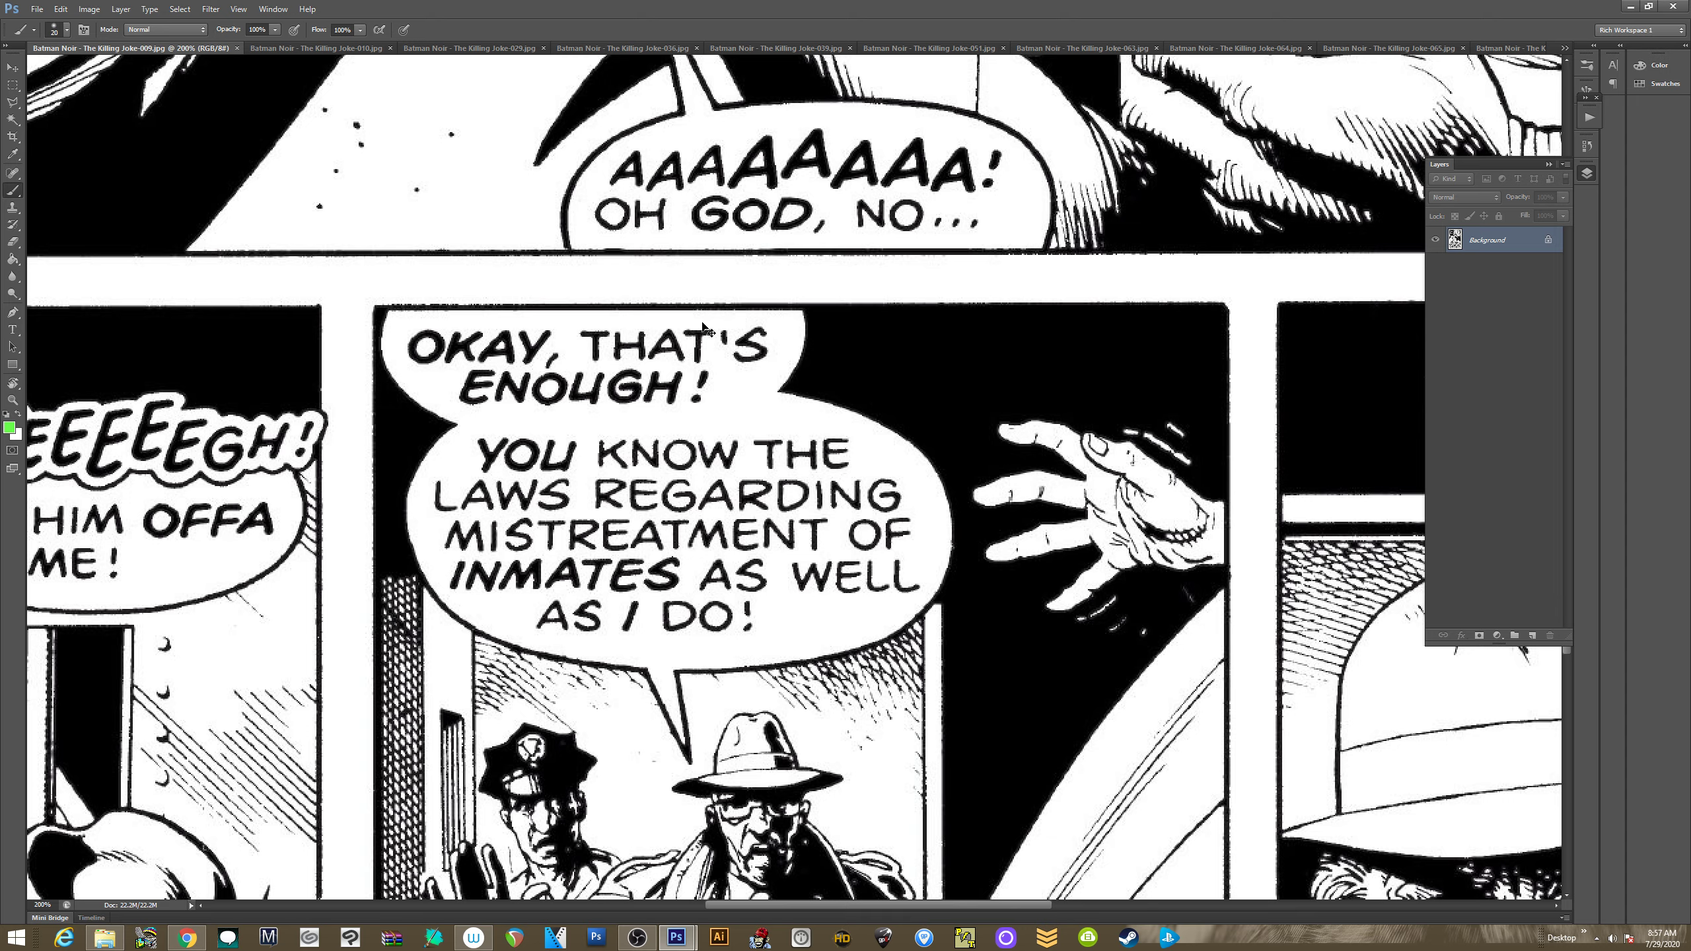
key(ctrl+minus)
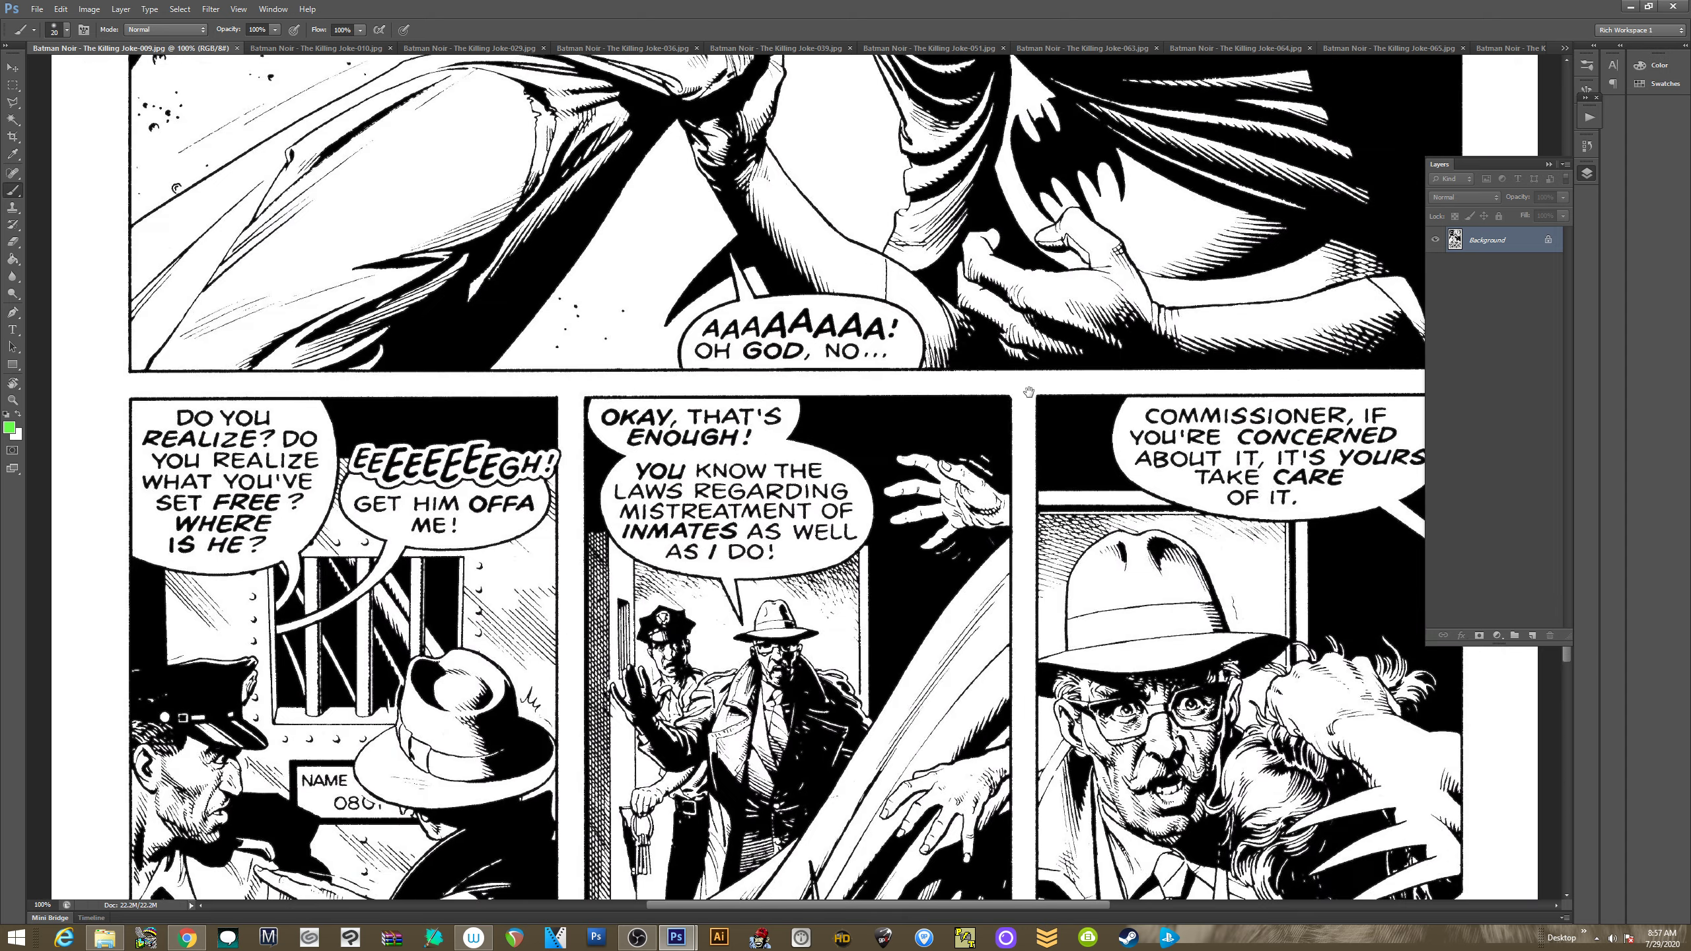
Collapse the Layers panel and study the lighting and hatching in all three rows of page 009
click(1548, 164)
drag(916, 106, 887, 481)
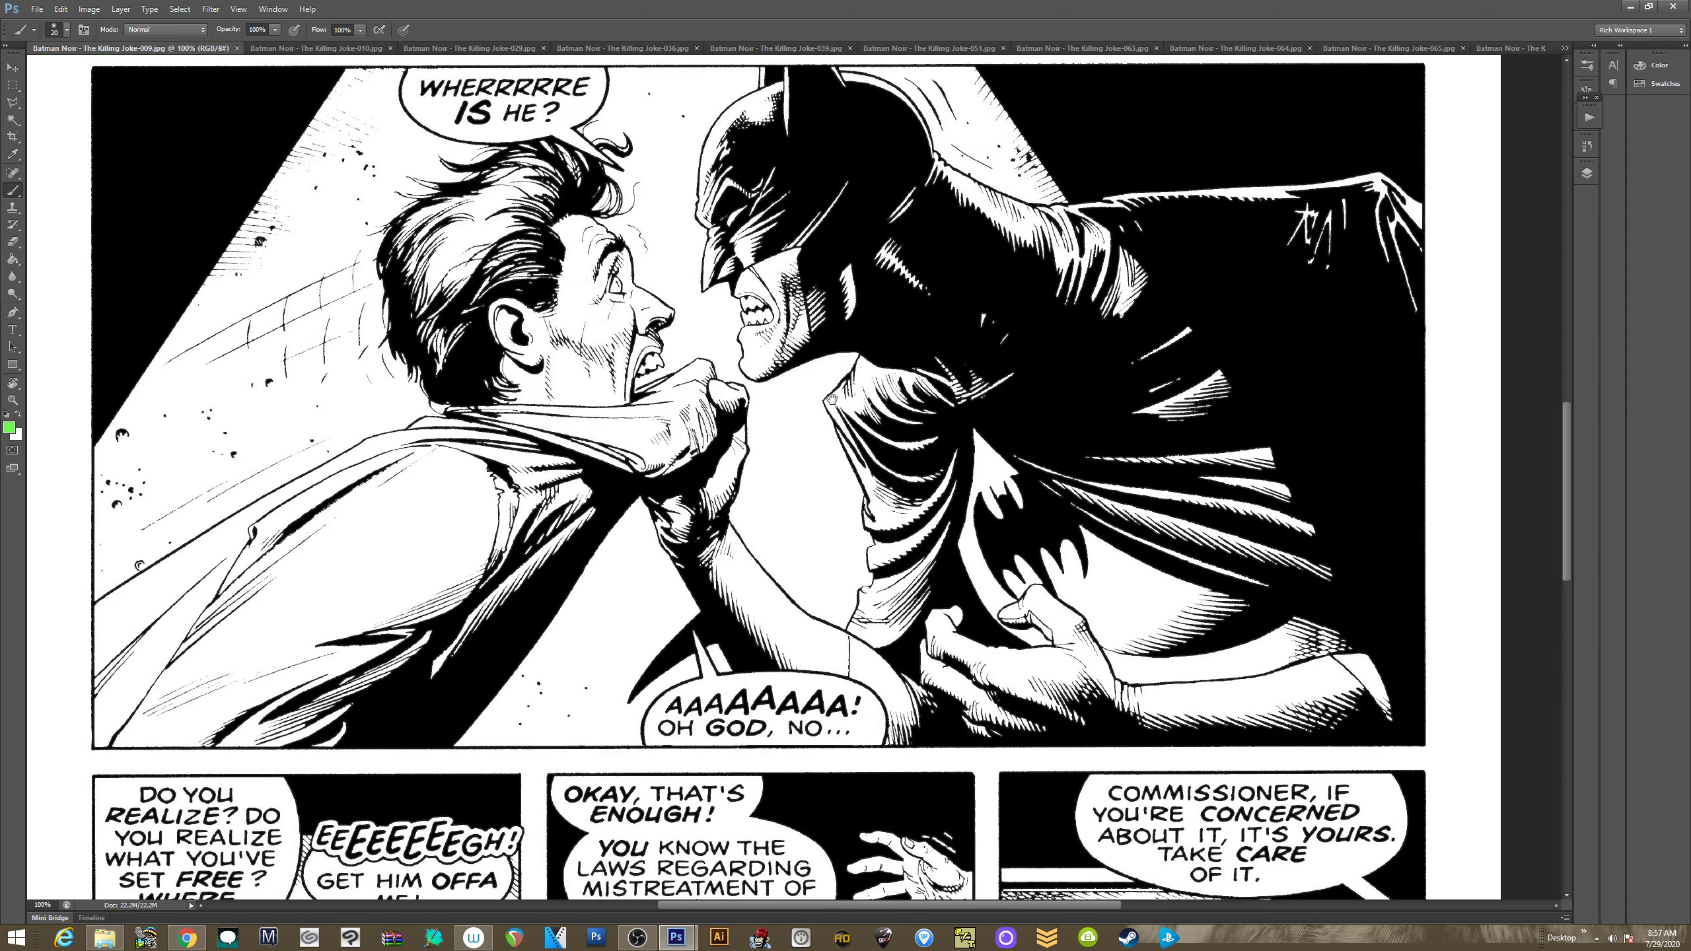
drag(831, 401, 835, 549)
drag(840, 115, 825, 458)
scroll(827, 458, up, 5)
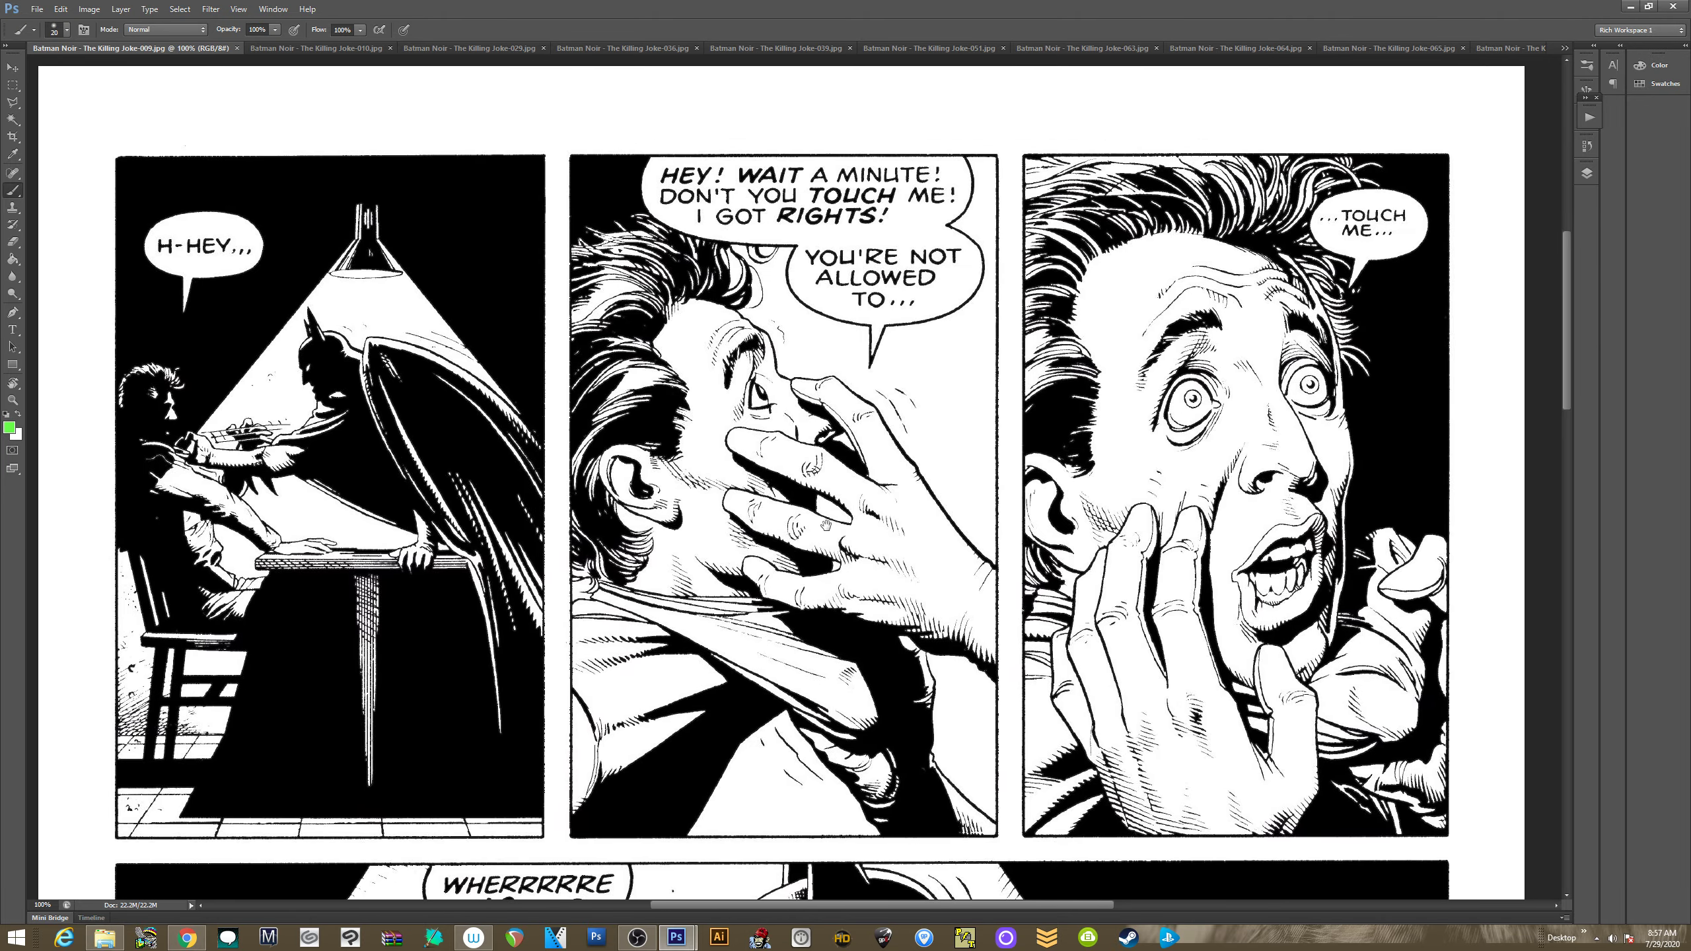
scroll(826, 526, down, 3)
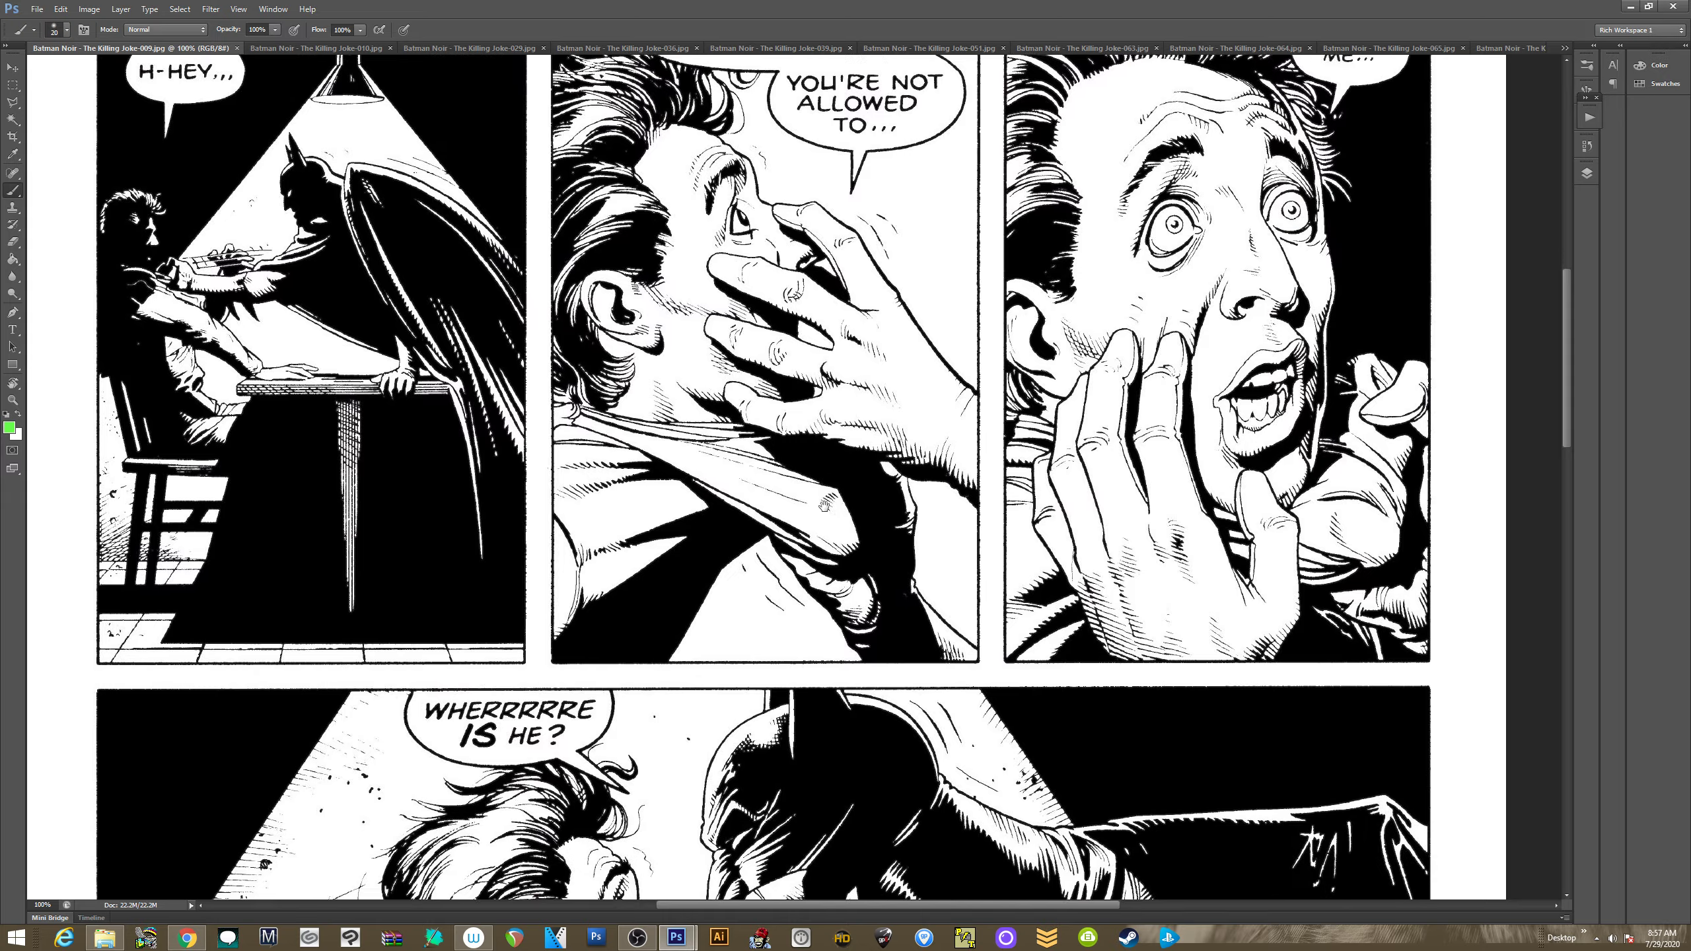
scroll(825, 506, down, 10)
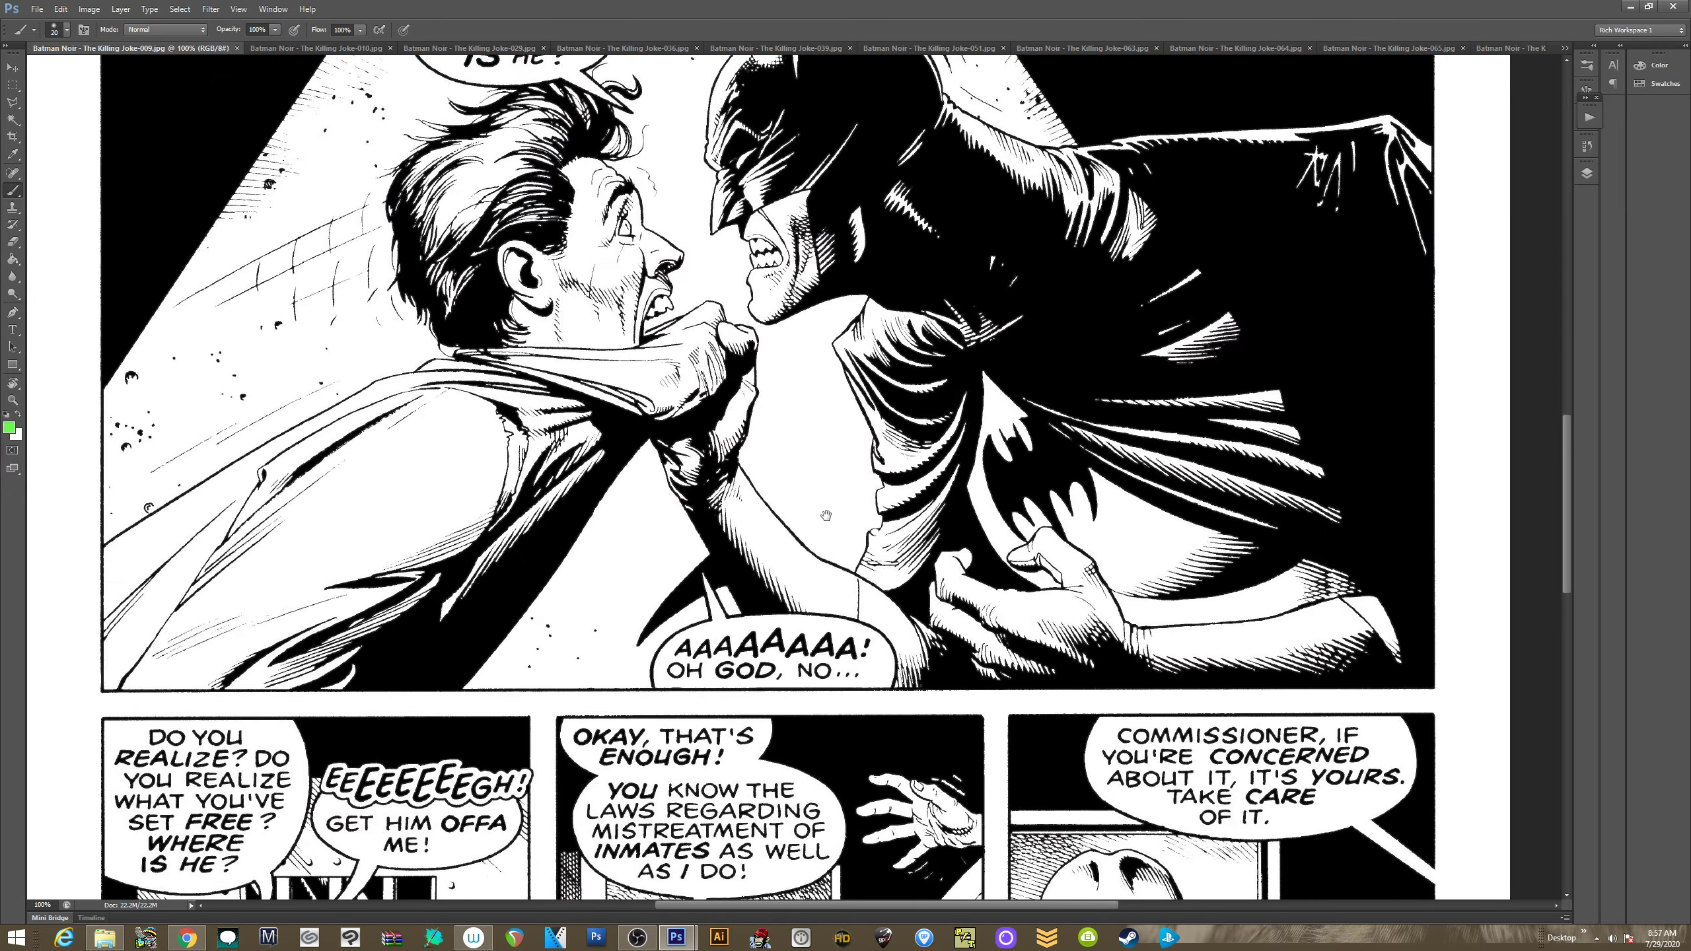
scroll(825, 515, down, 9)
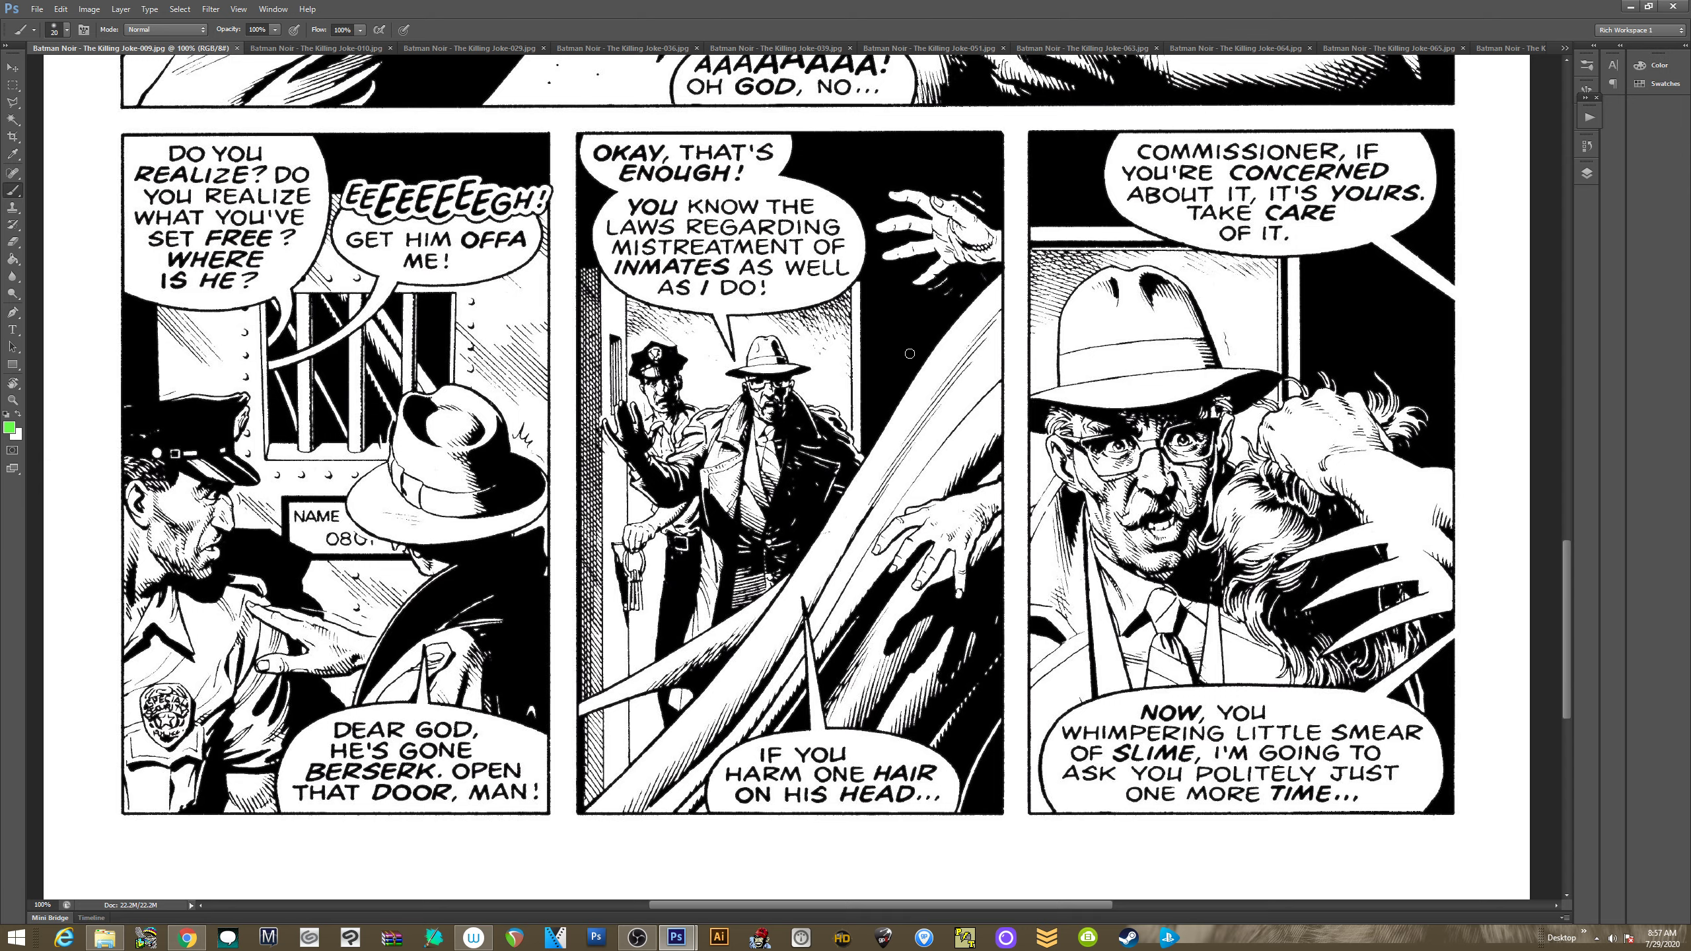
scroll(920, 378, up, 6)
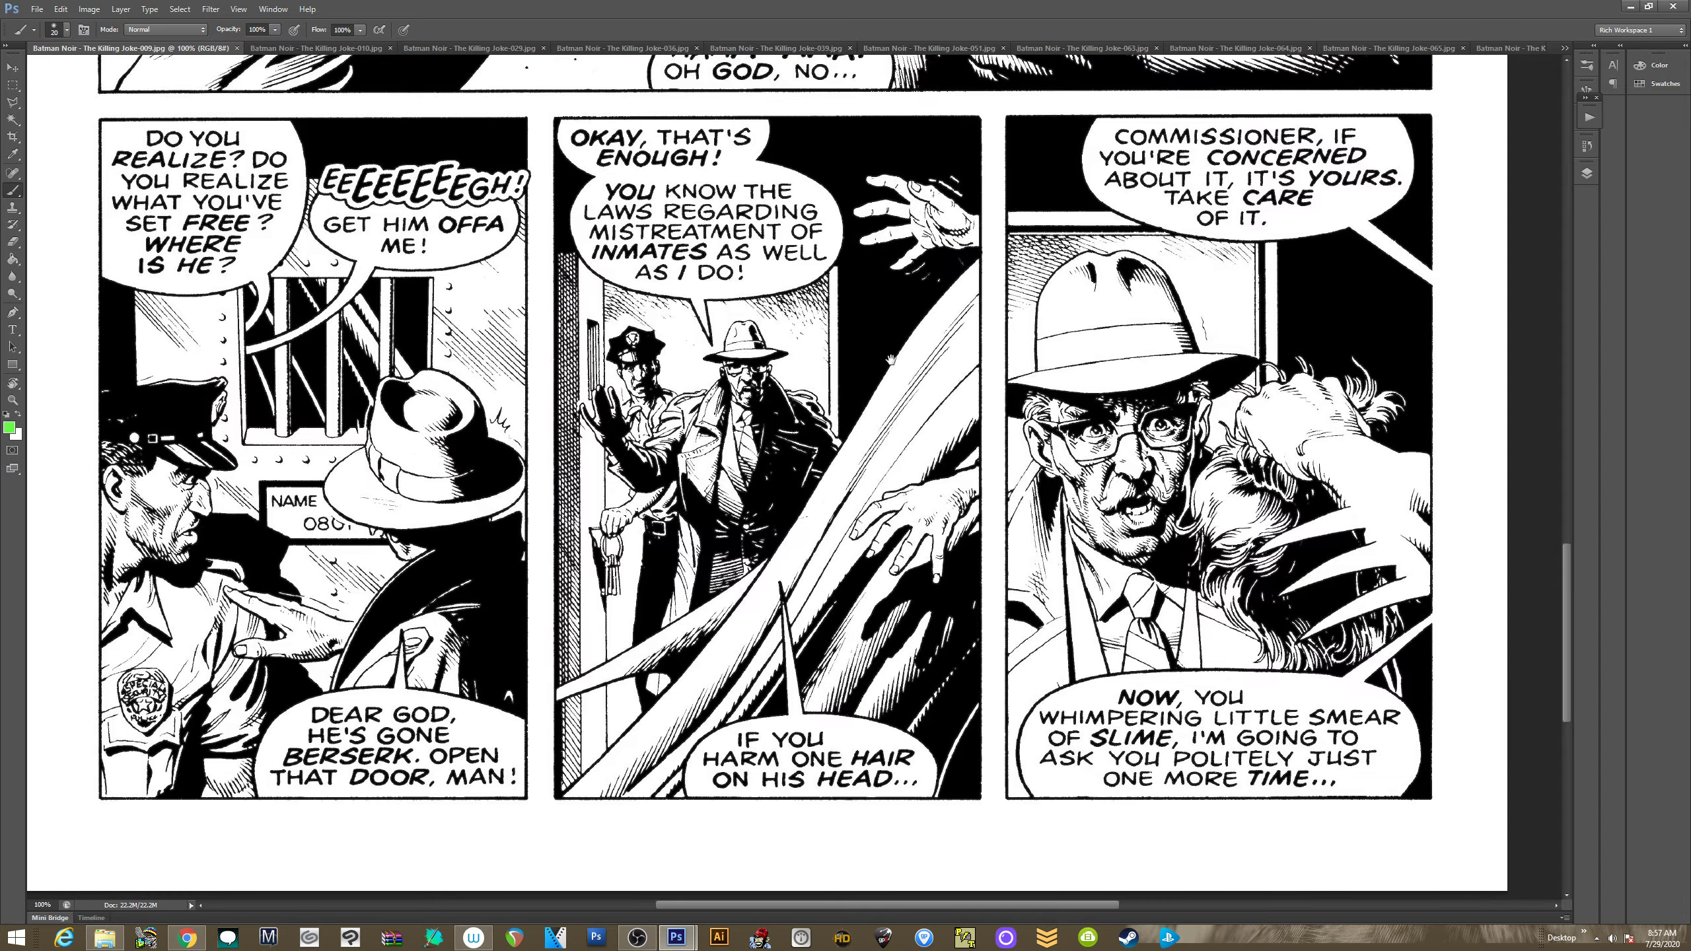
scroll(879, 490, up, 3)
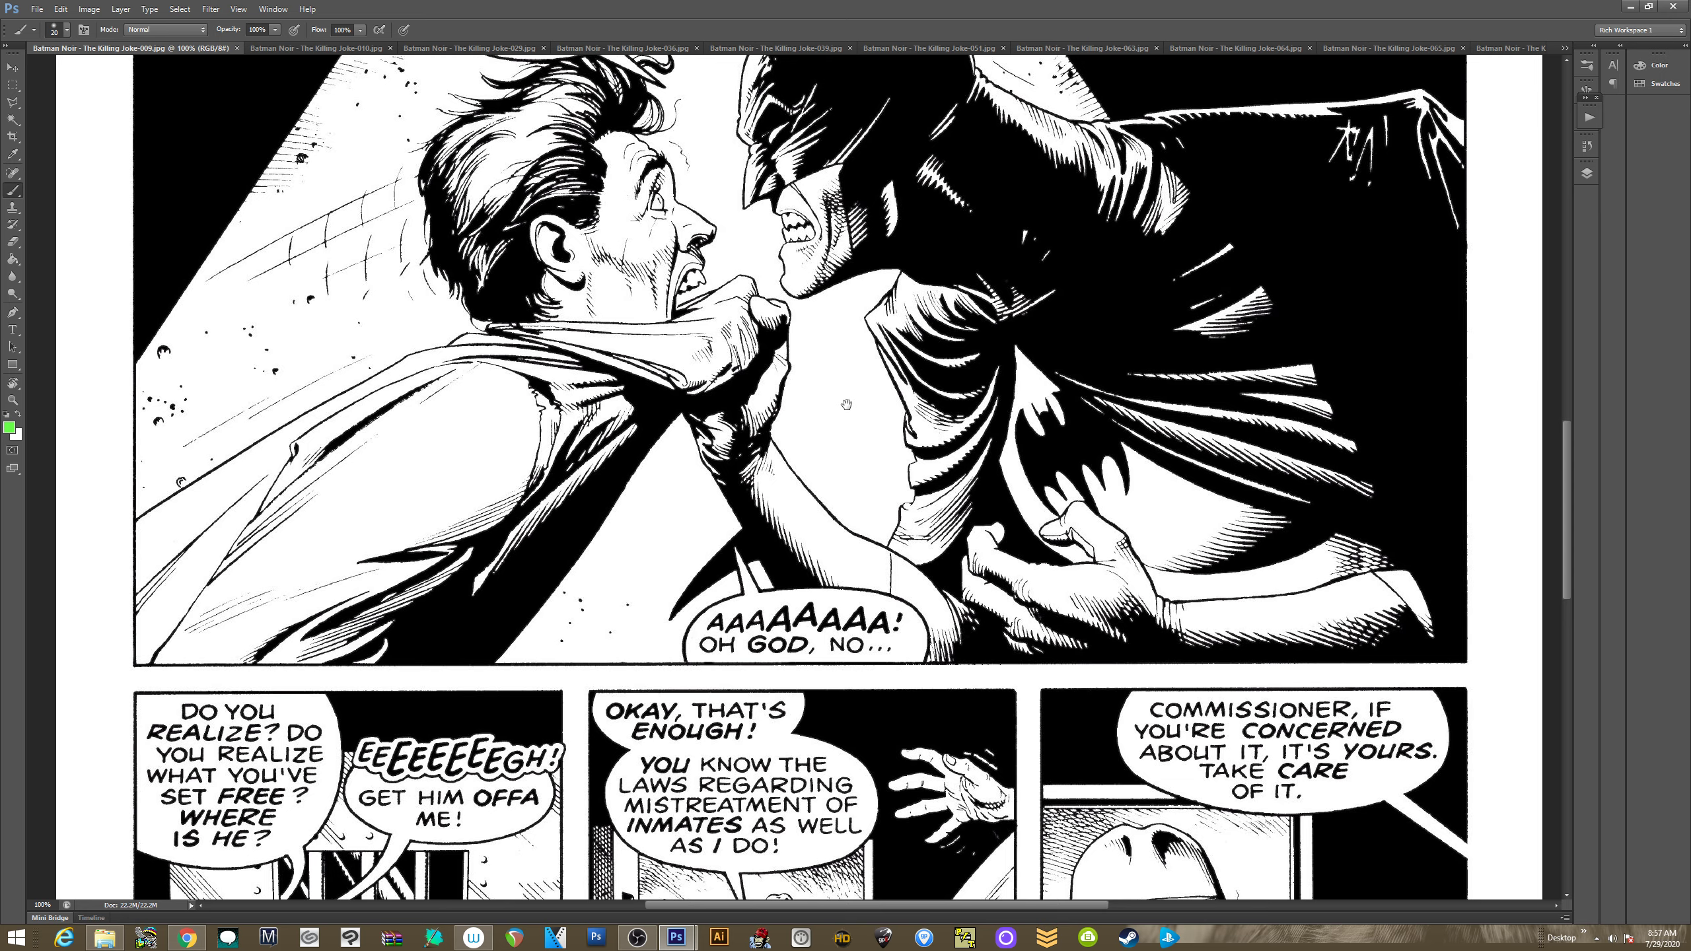
scroll(844, 403, up, 10)
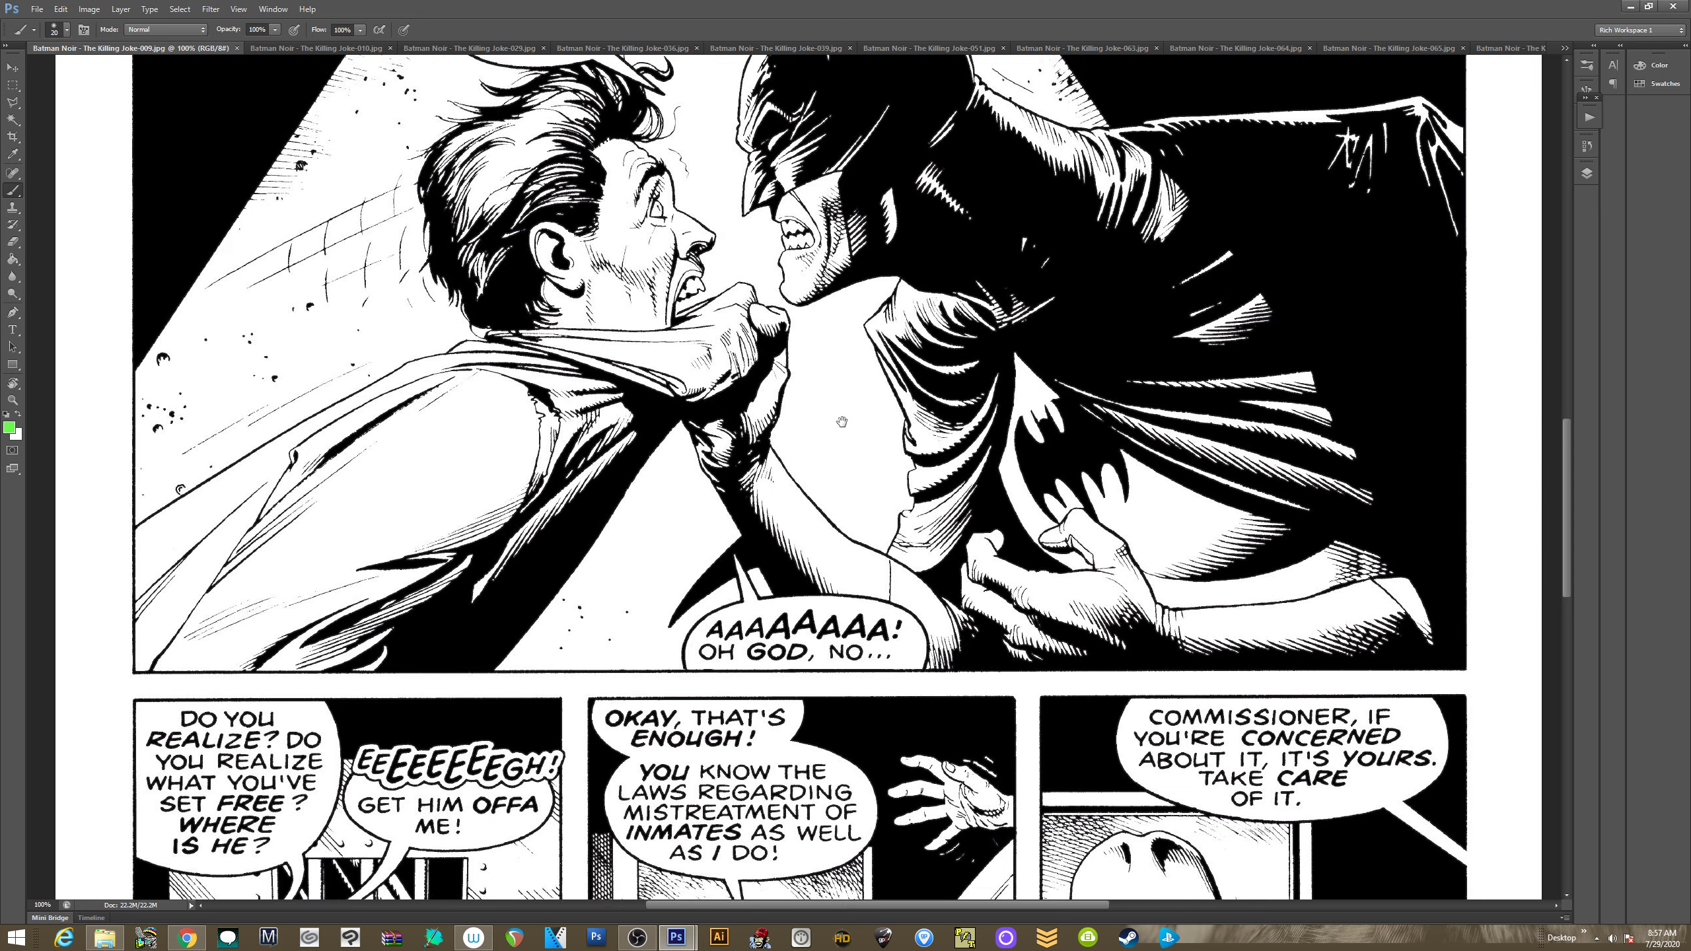
scroll(810, 431, up, 1)
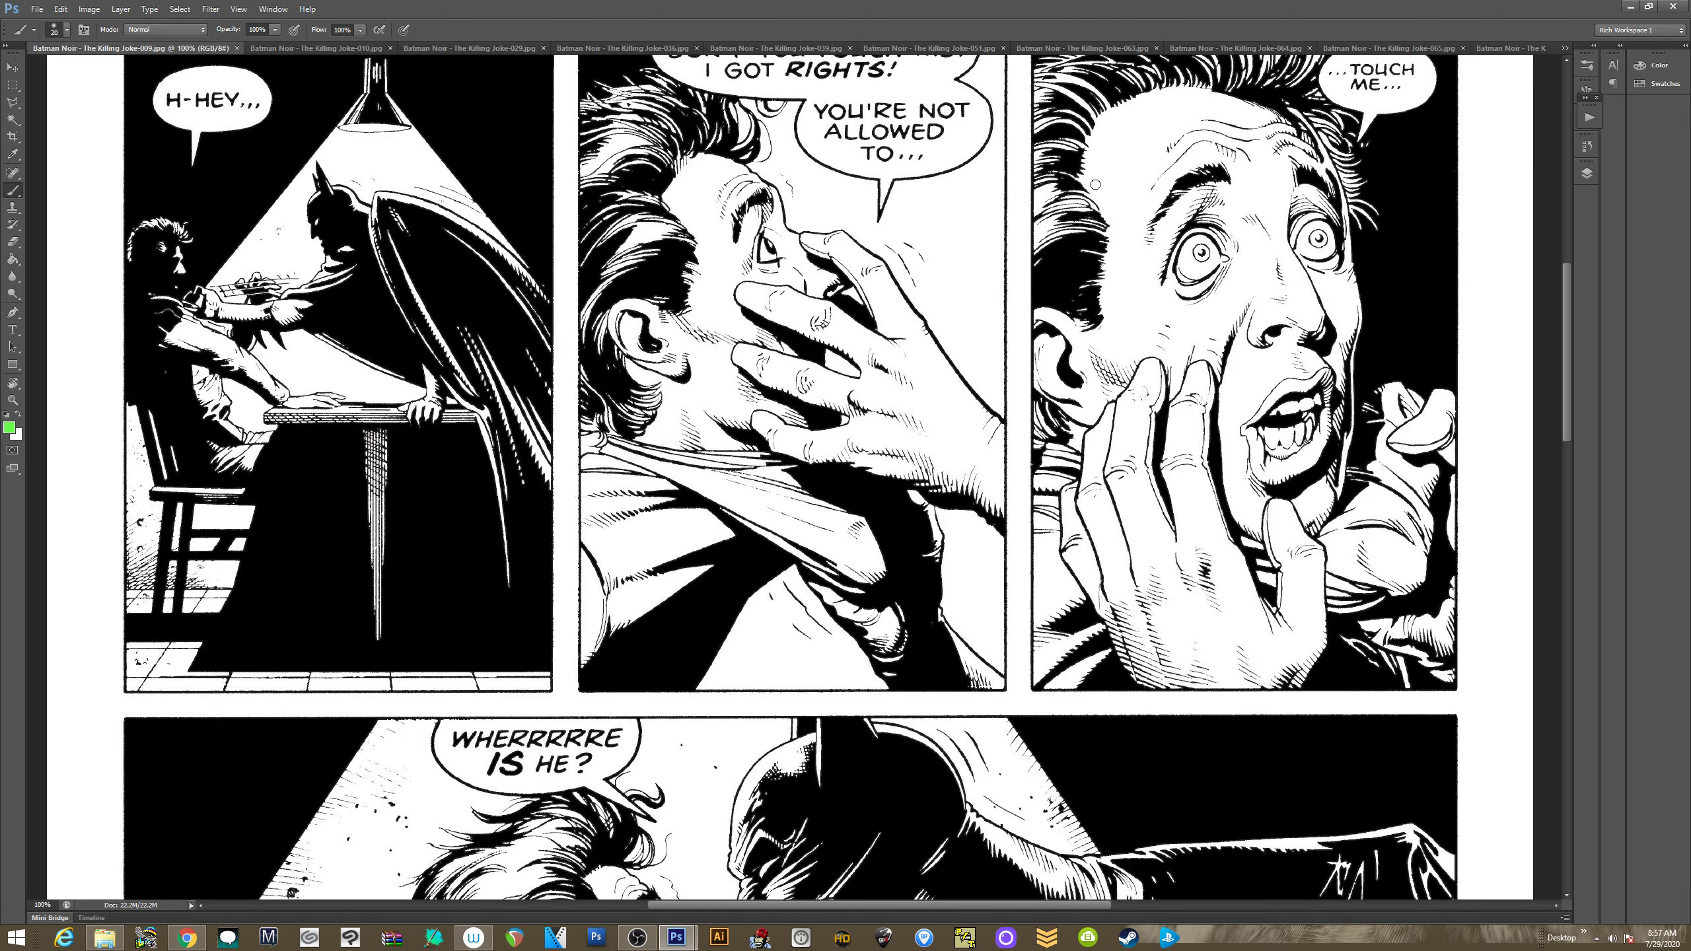
Close page 009, switch to Batman Noir - The Killing Joke-010.jpg, and enlarge the Joker's grinning face
click(236, 48)
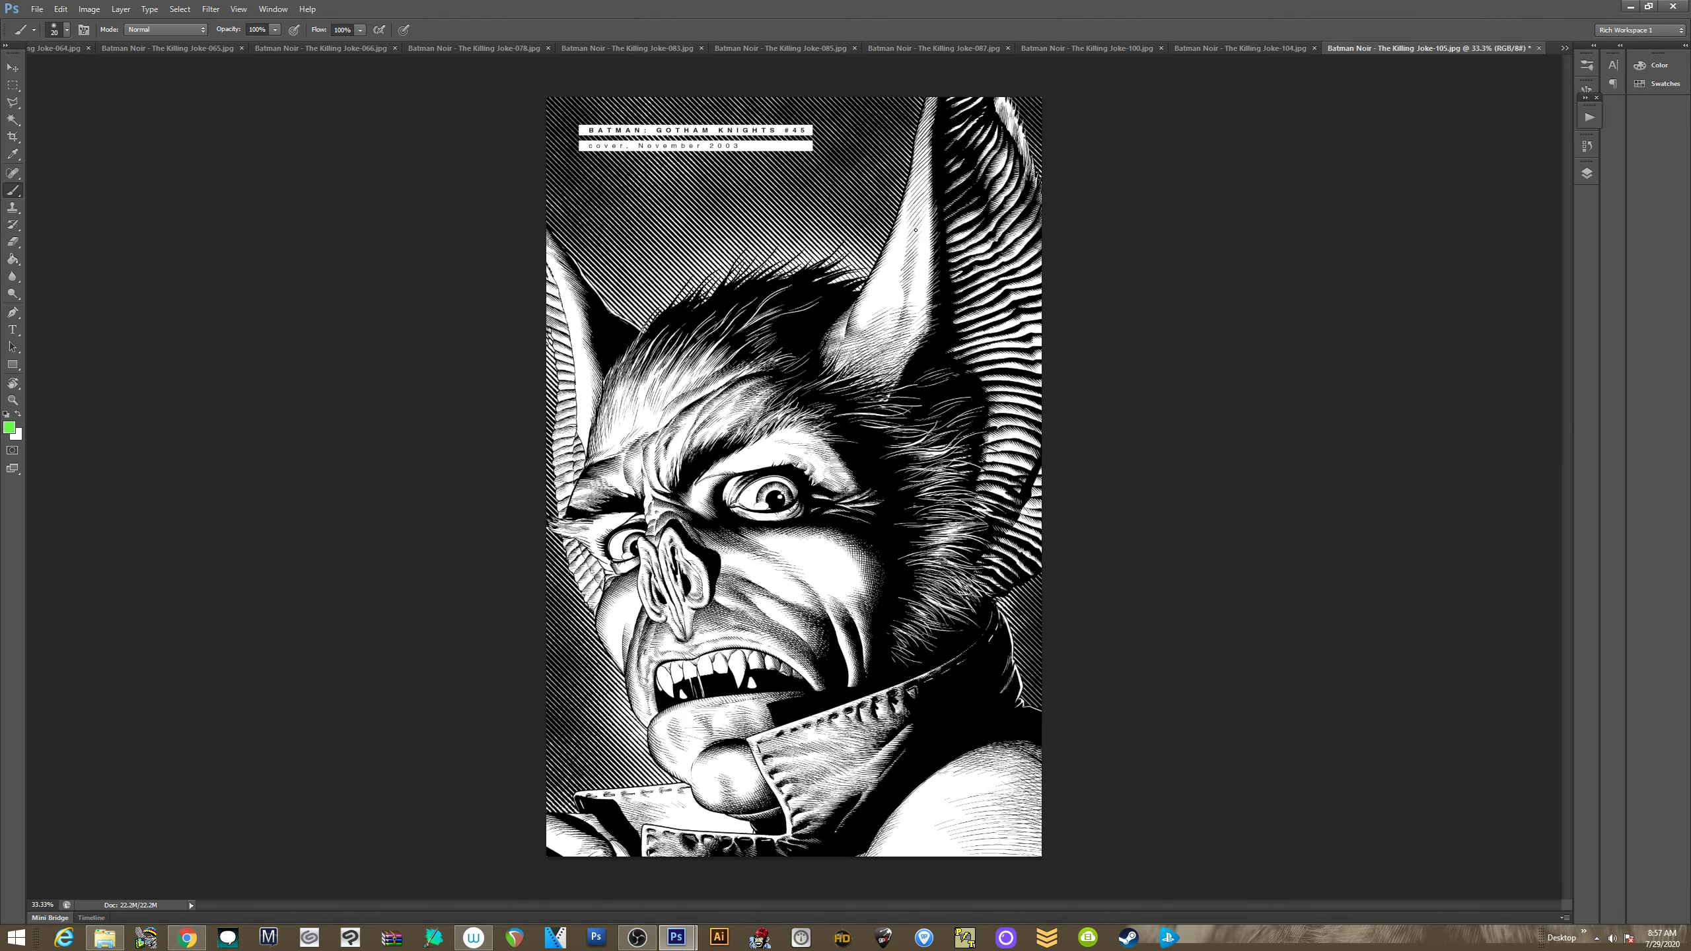
click(1564, 49)
click(1498, 59)
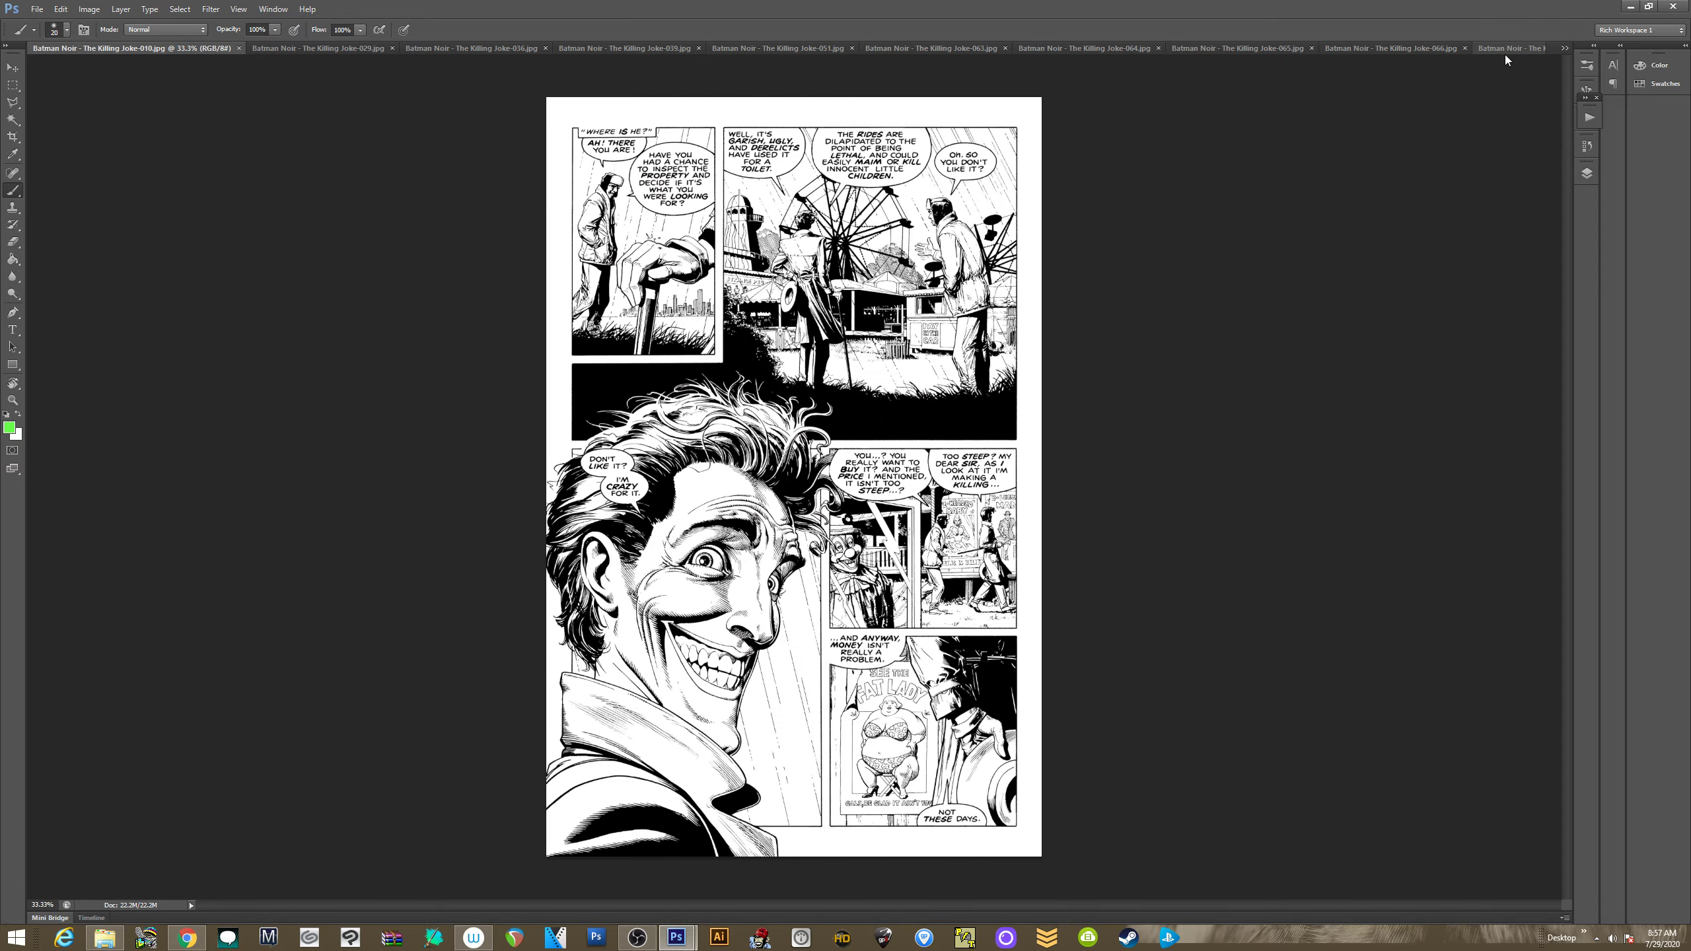
key(ctrl+plus)
key(ctrl+plus)
key(ctrl+plus)
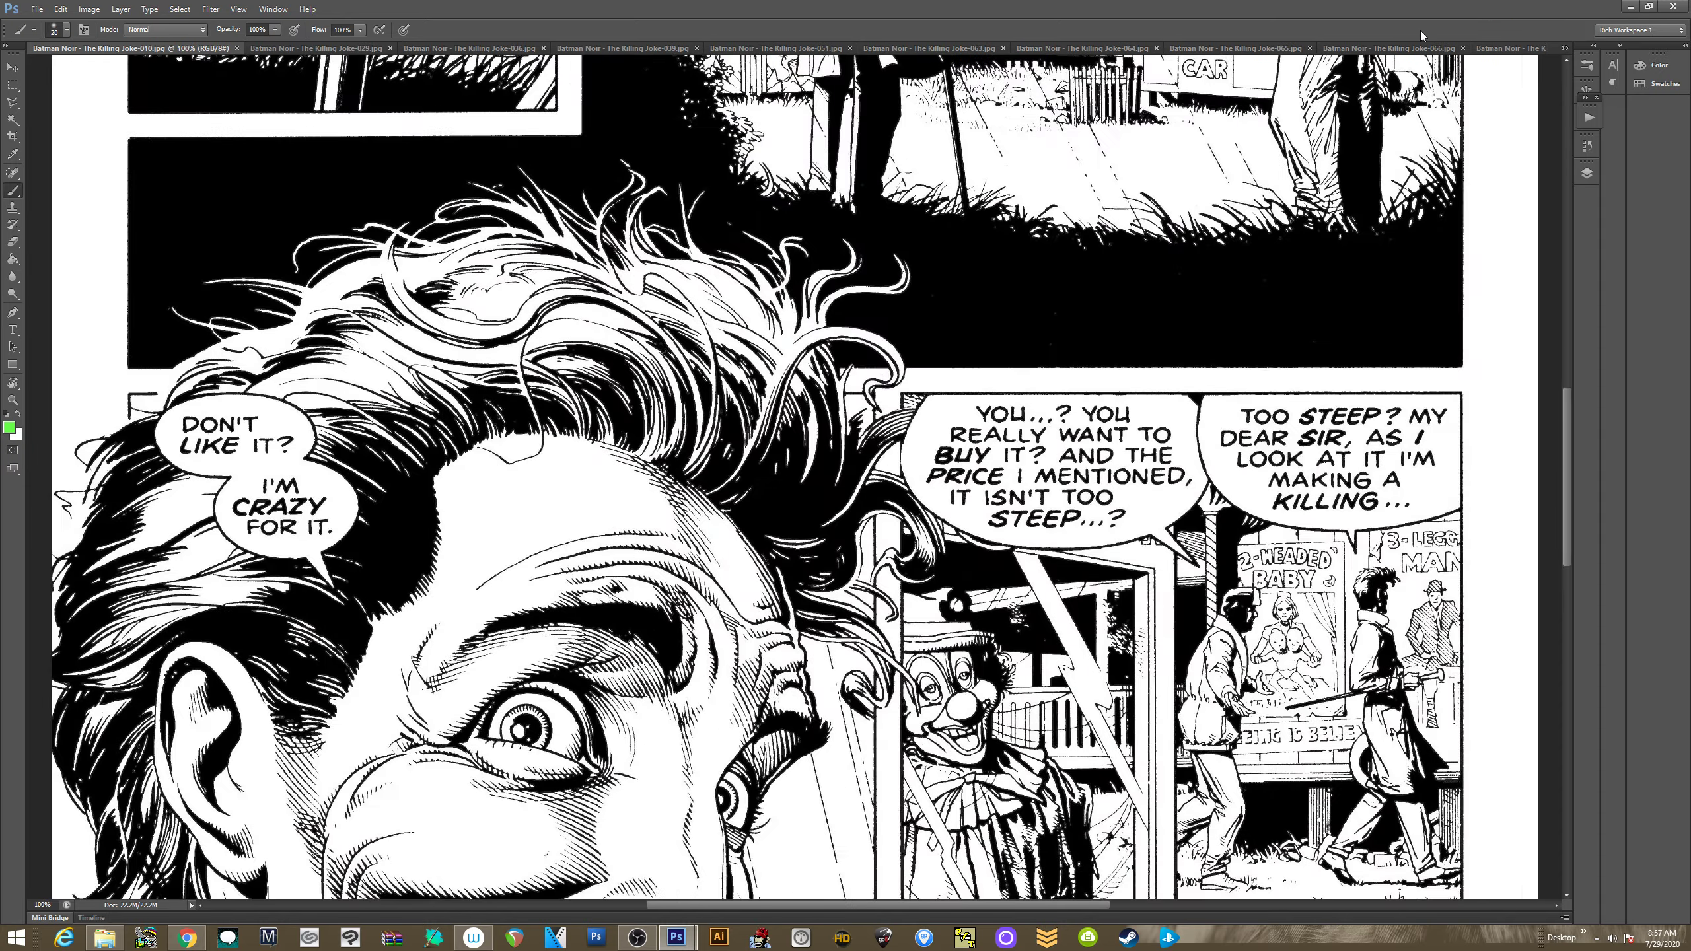
mouse_move(794, 544)
mouse_down()
mouse_move(779, 479)
mouse_move(811, 210)
mouse_up()
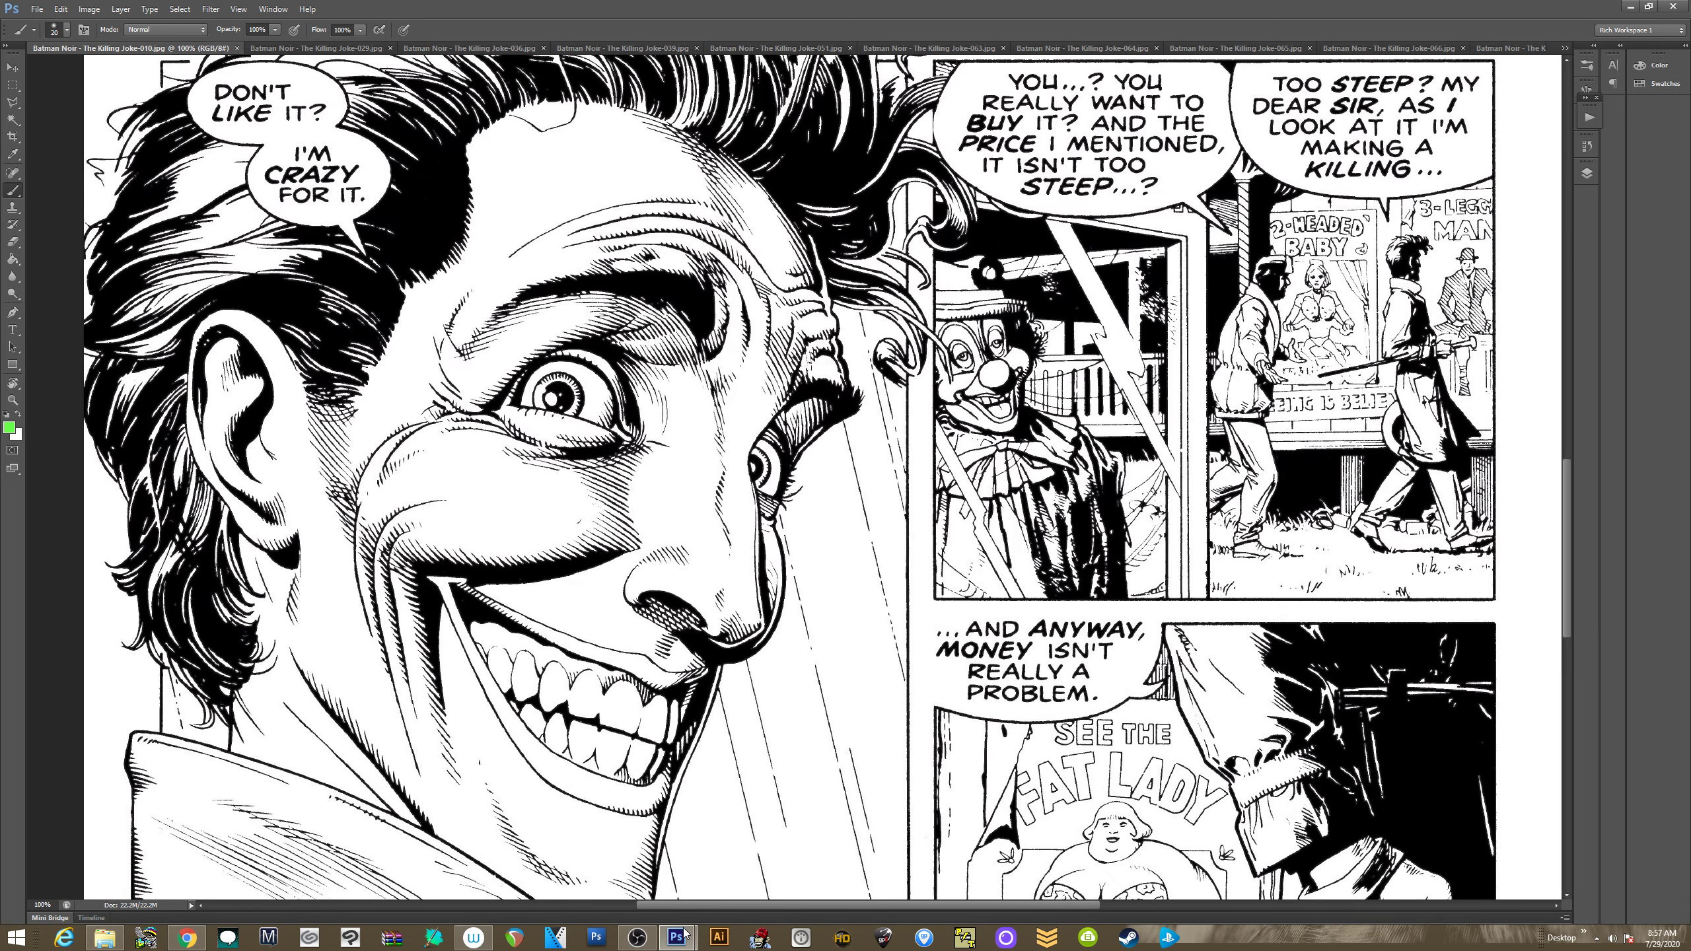
Place the Joker Bolland pencils.pdf window beside the inked Joker face and flip the pencil sketch horizontally
mouse_move(683, 935)
click(719, 888)
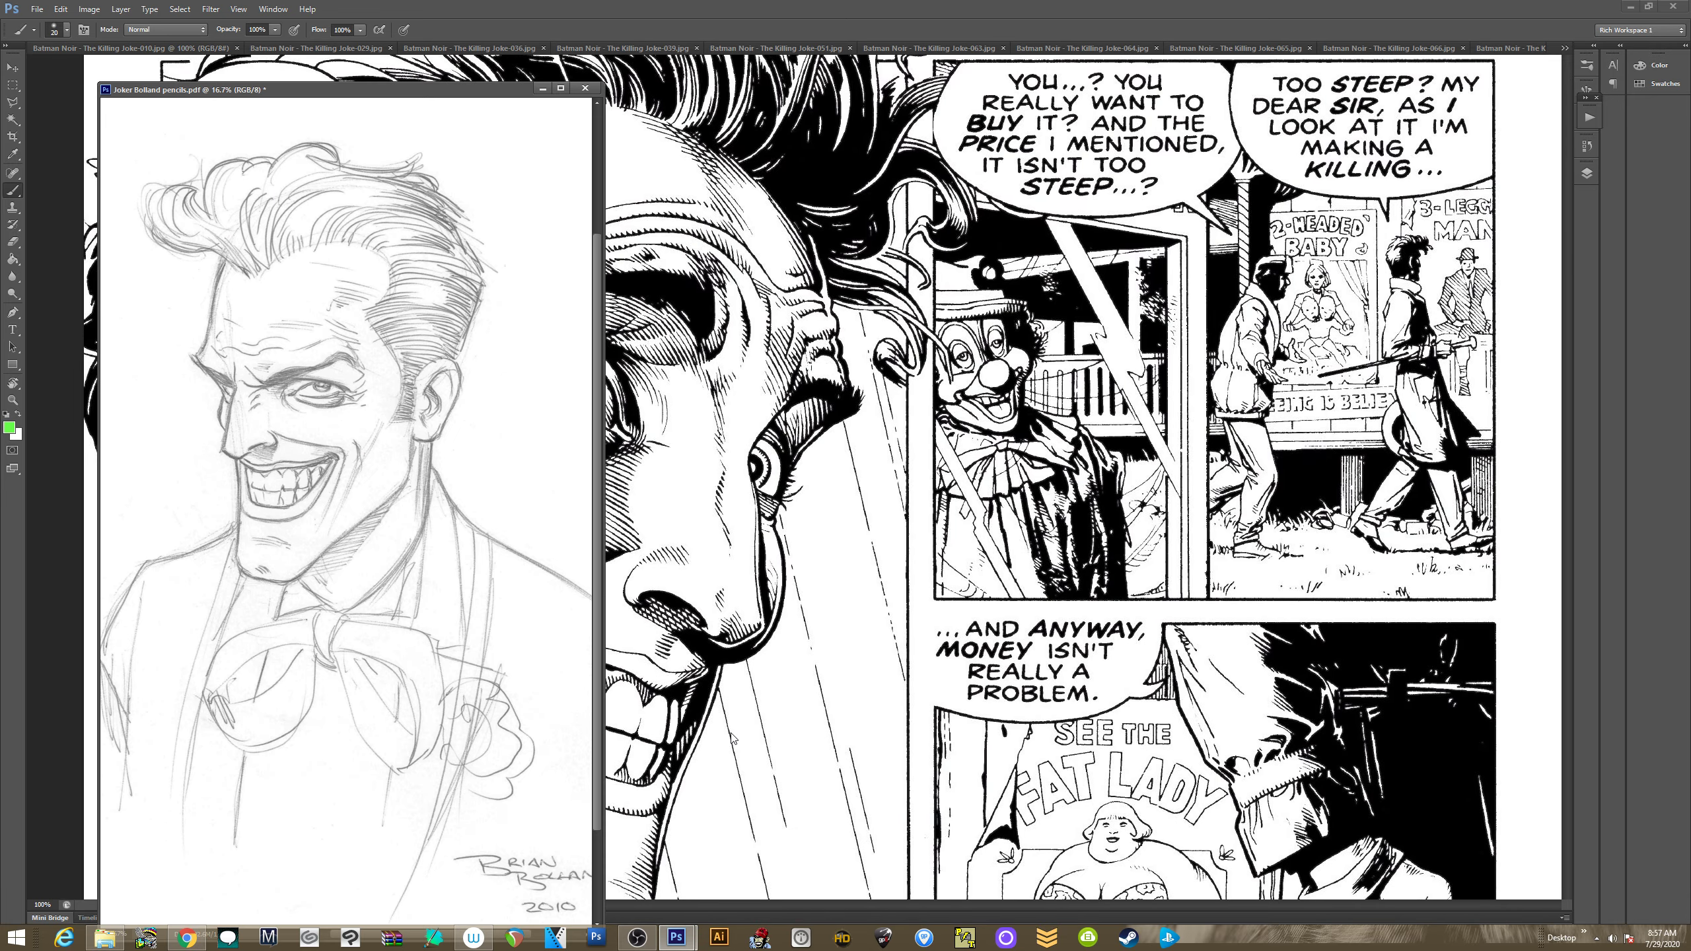
mouse_move(445, 96)
mouse_down()
mouse_move(1411, 184)
mouse_move(1316, 62)
mouse_up()
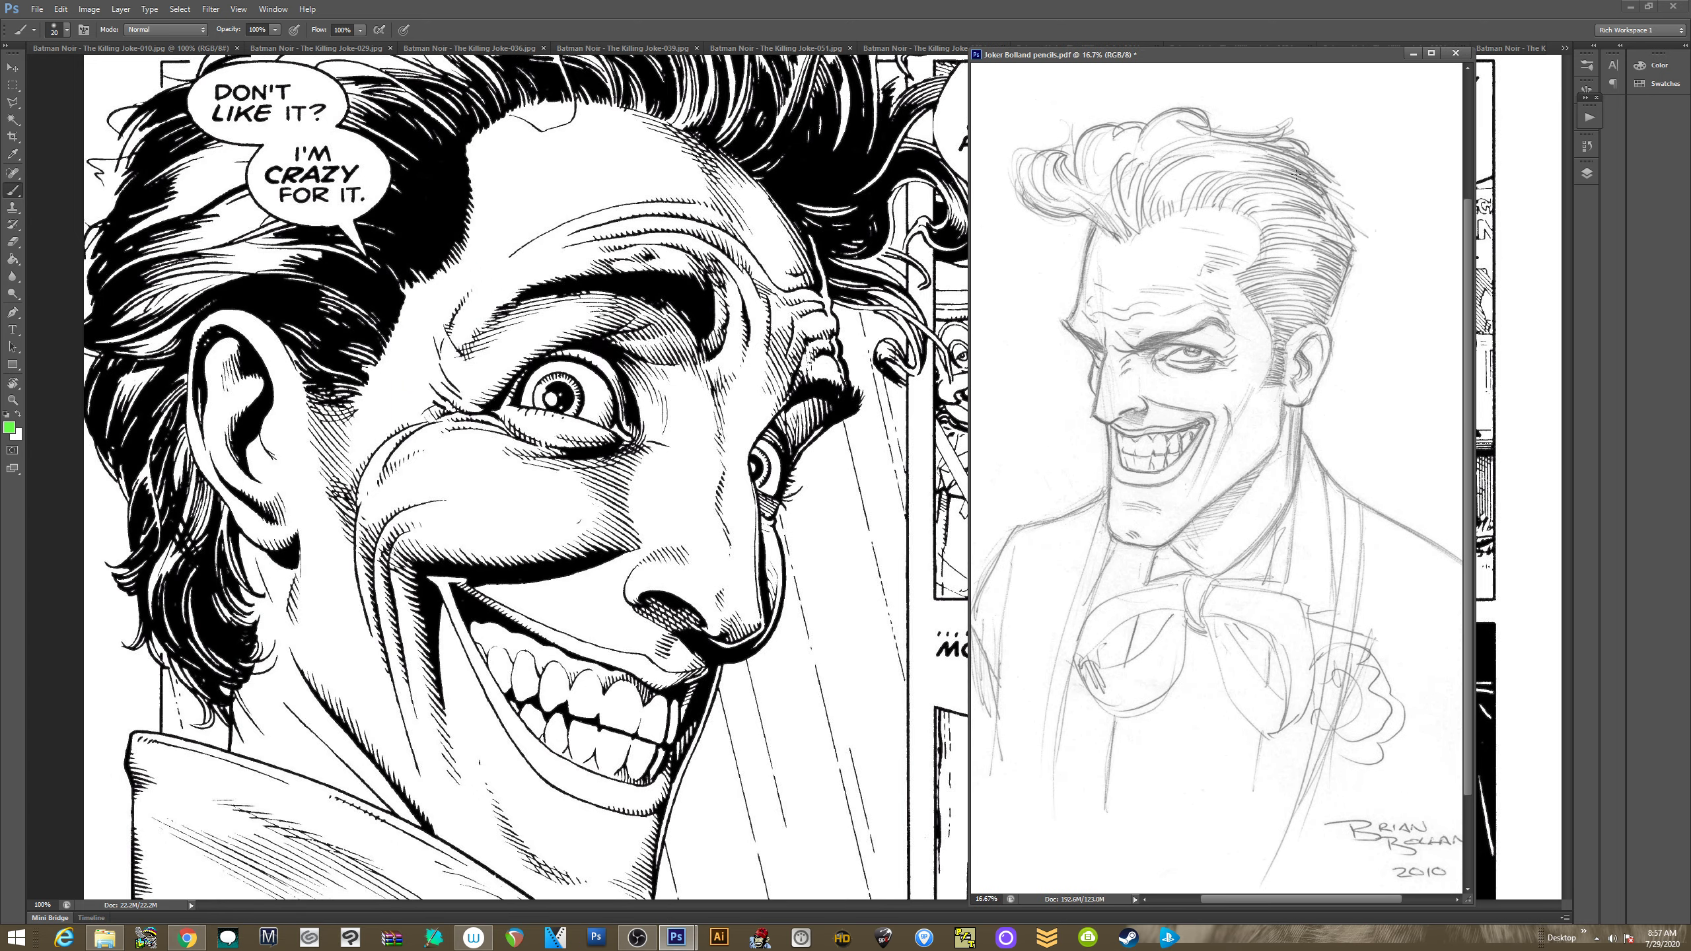
key(ctrl+shift+h)
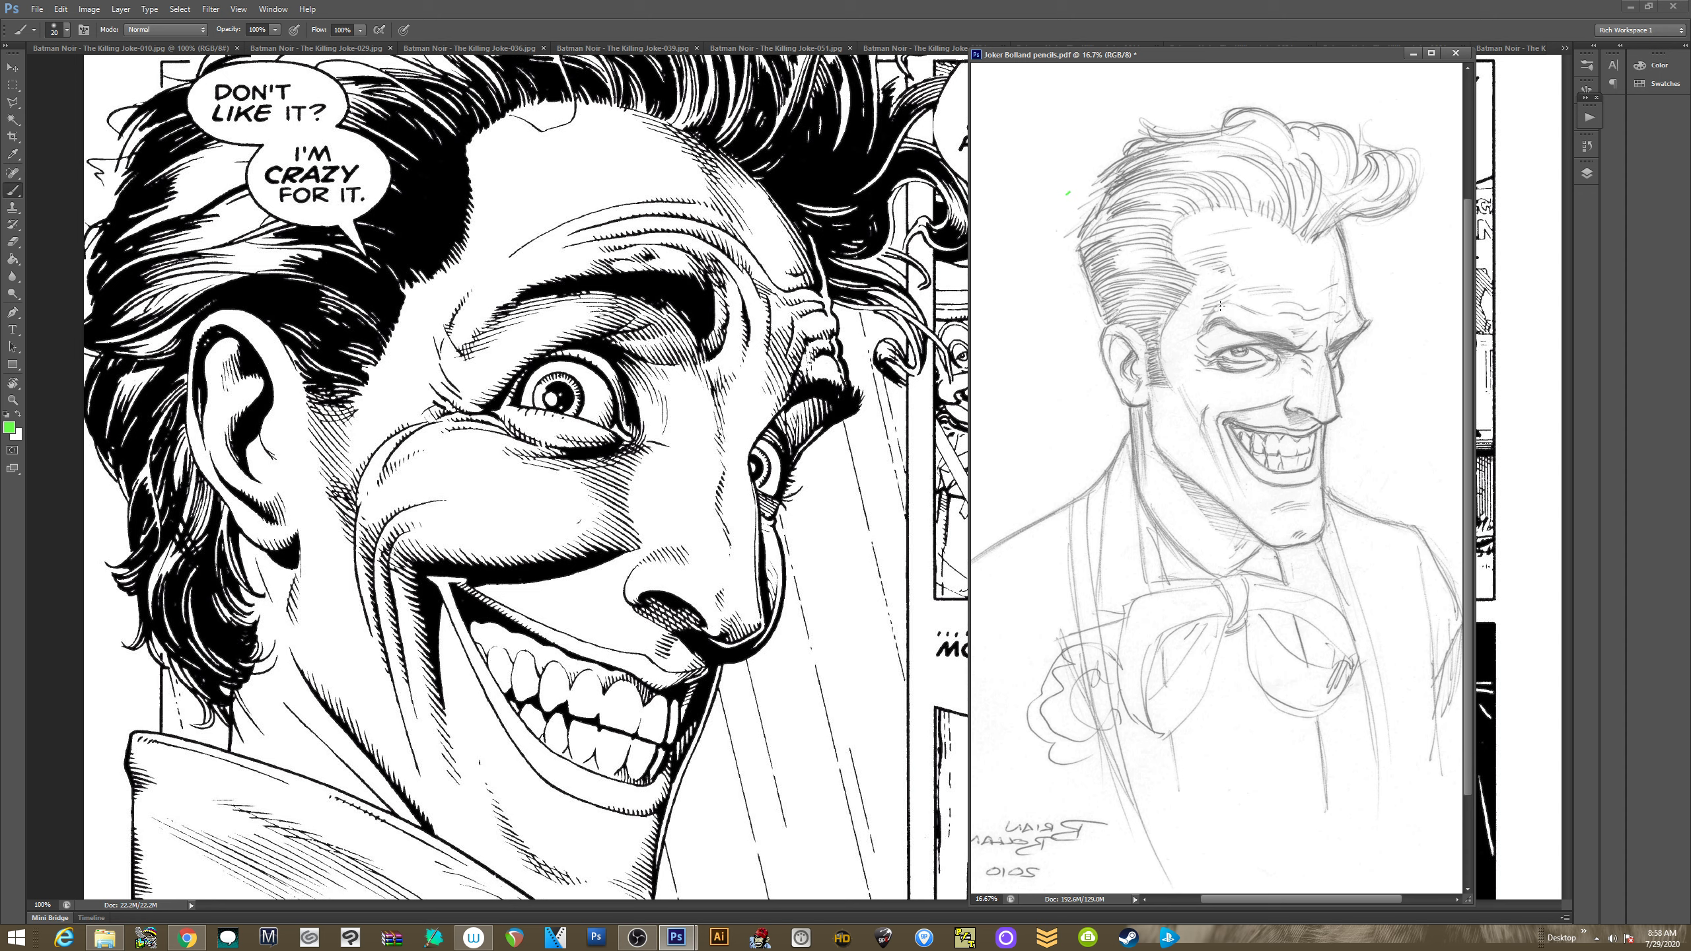
Mark the forehead plane near the hairline in green on the pencil sketch, and undo the strokes over the cheek
drag(1223, 294, 1253, 264)
drag(1208, 378, 1227, 450)
key(ctrl+alt+z)
key(ctrl+alt+z)
drag(1273, 528, 1249, 473)
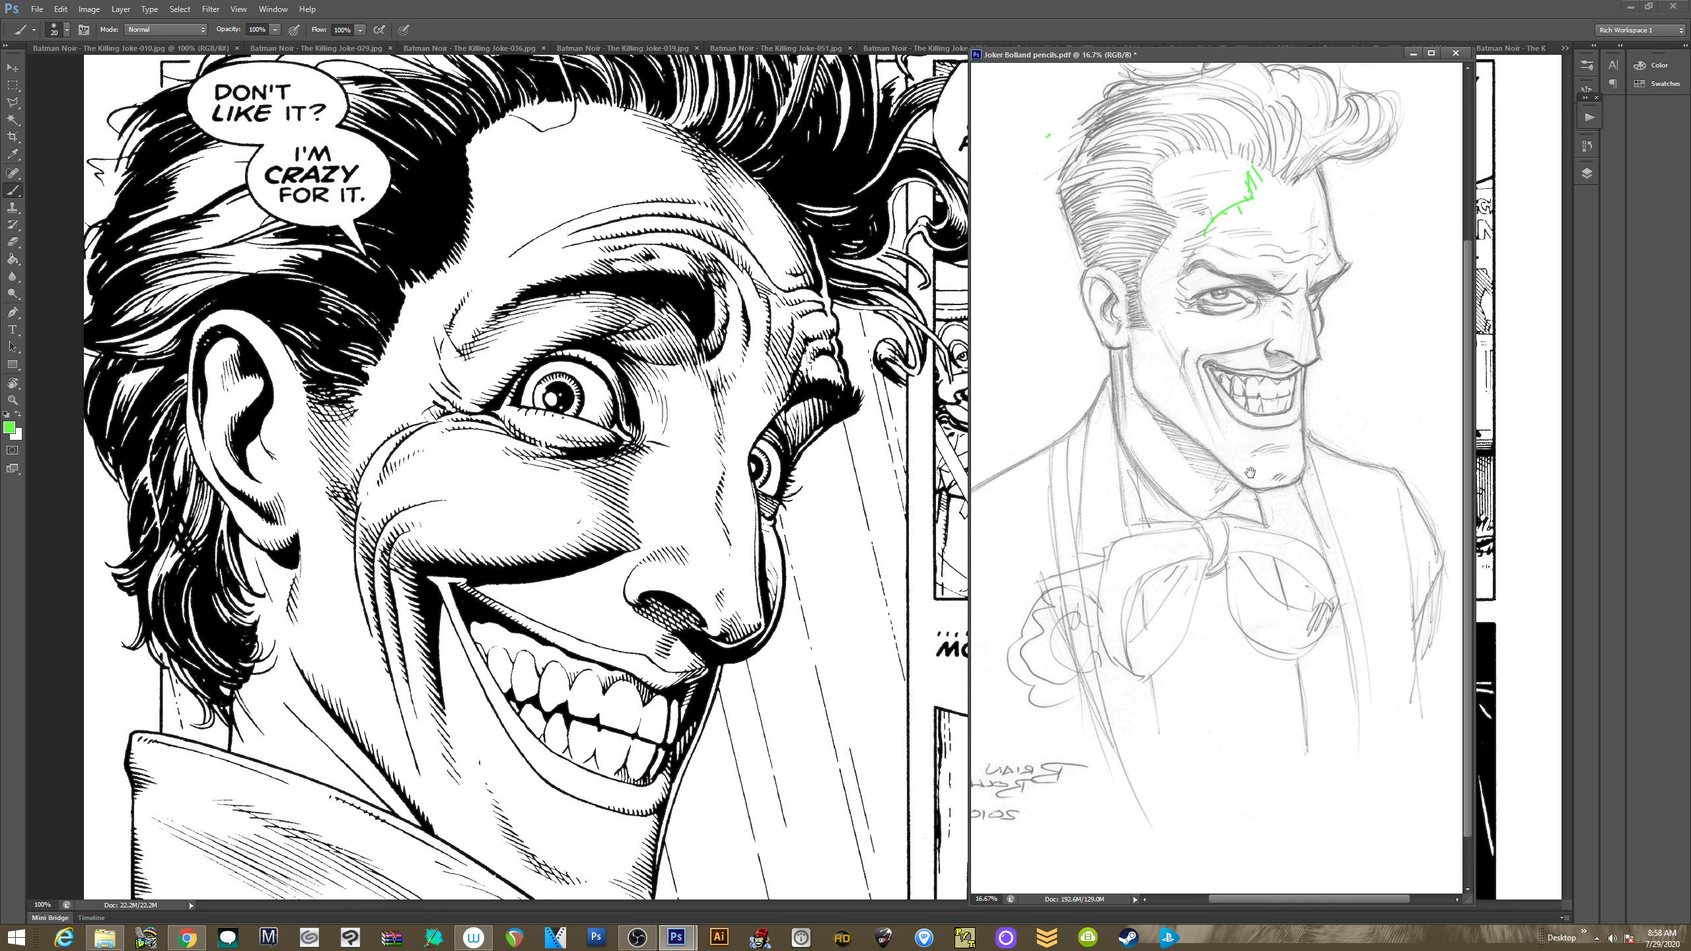
Return to the inked page 010 and examine the Joker's mouth, jaw and coat collar
click(735, 517)
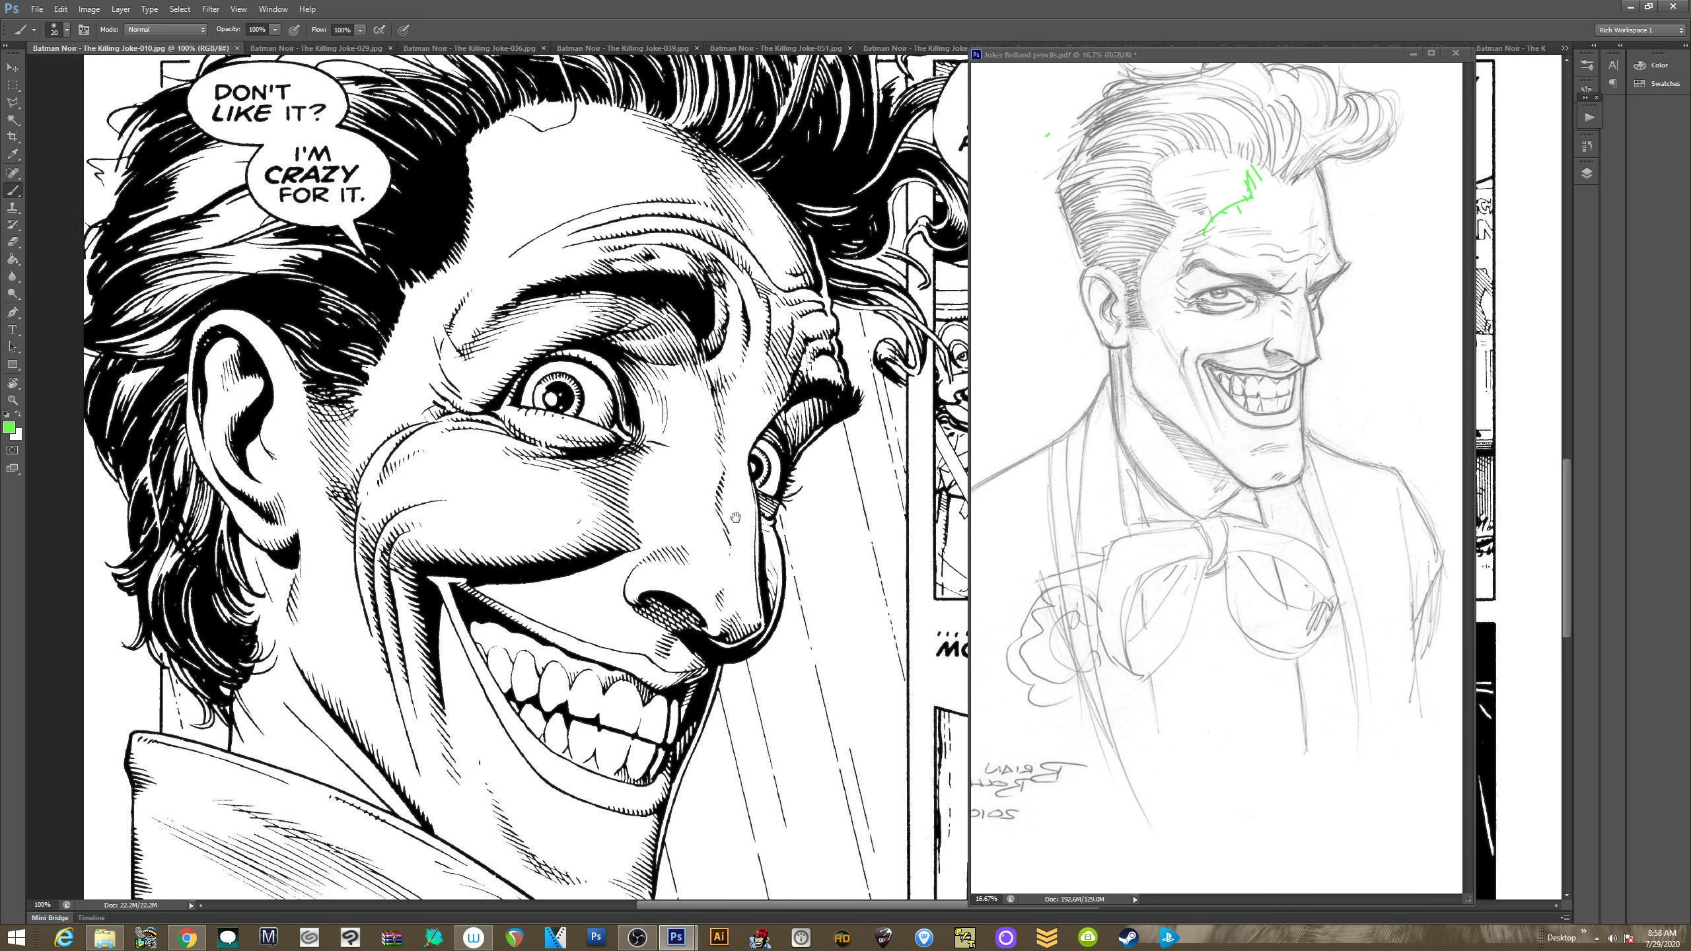
scroll(735, 518, down, 5)
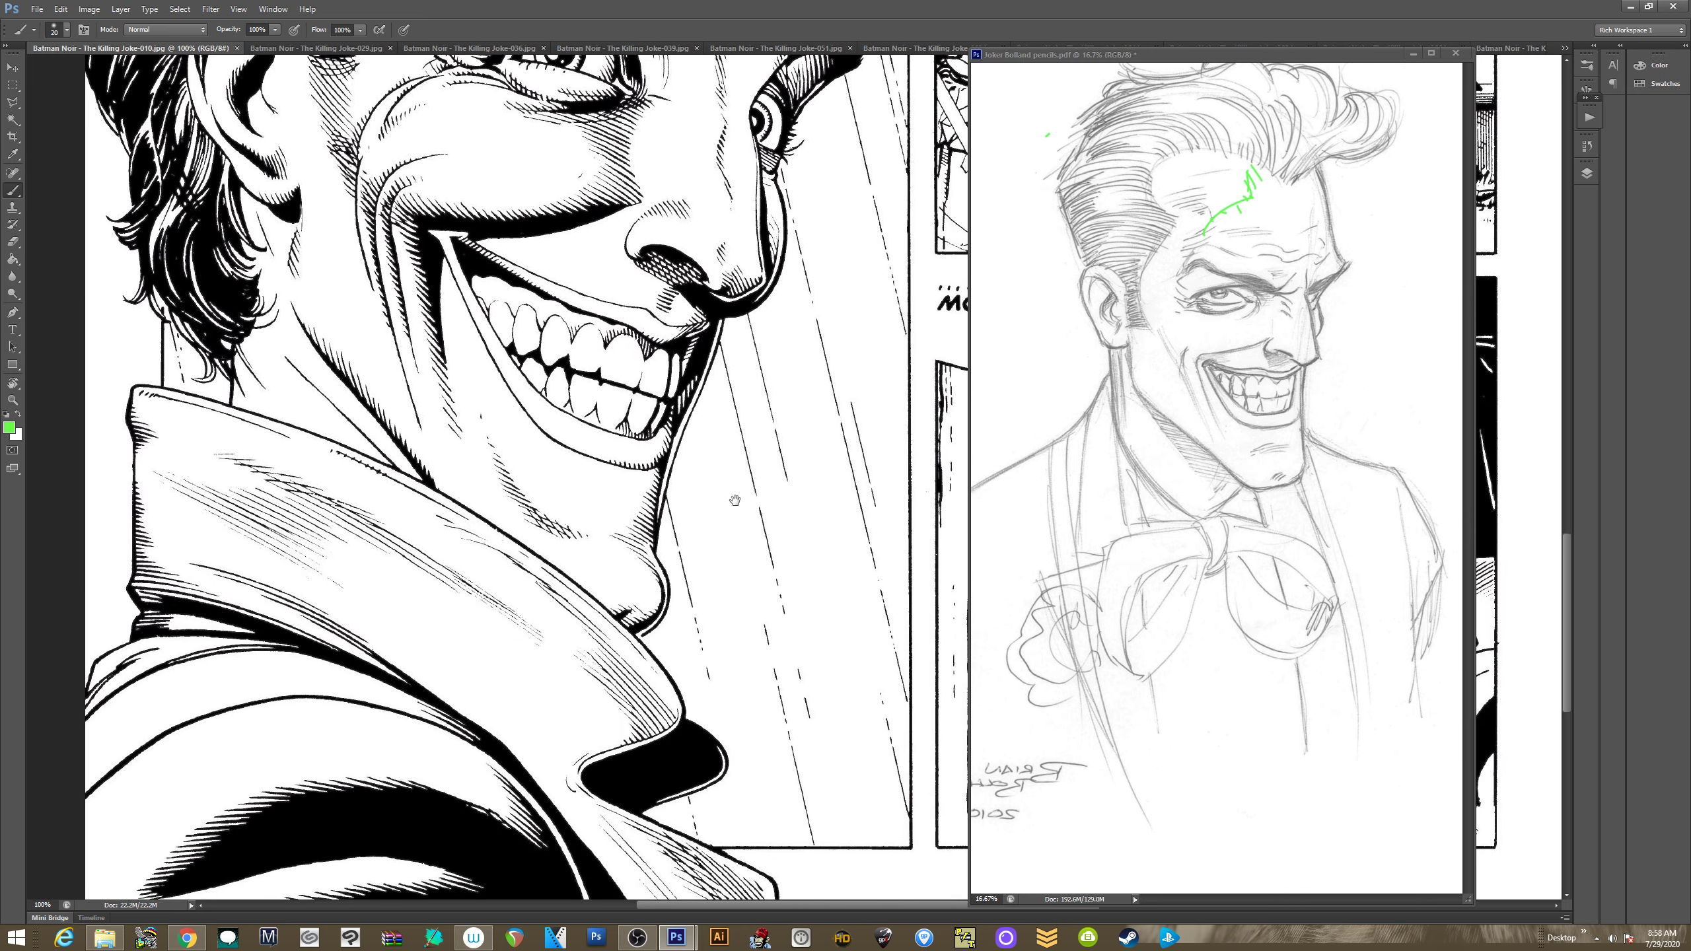
Examine the large Joker portrait on the comic page against the Joker pencil sketch, covering hair, face and grin
scroll(732, 466, up, 6)
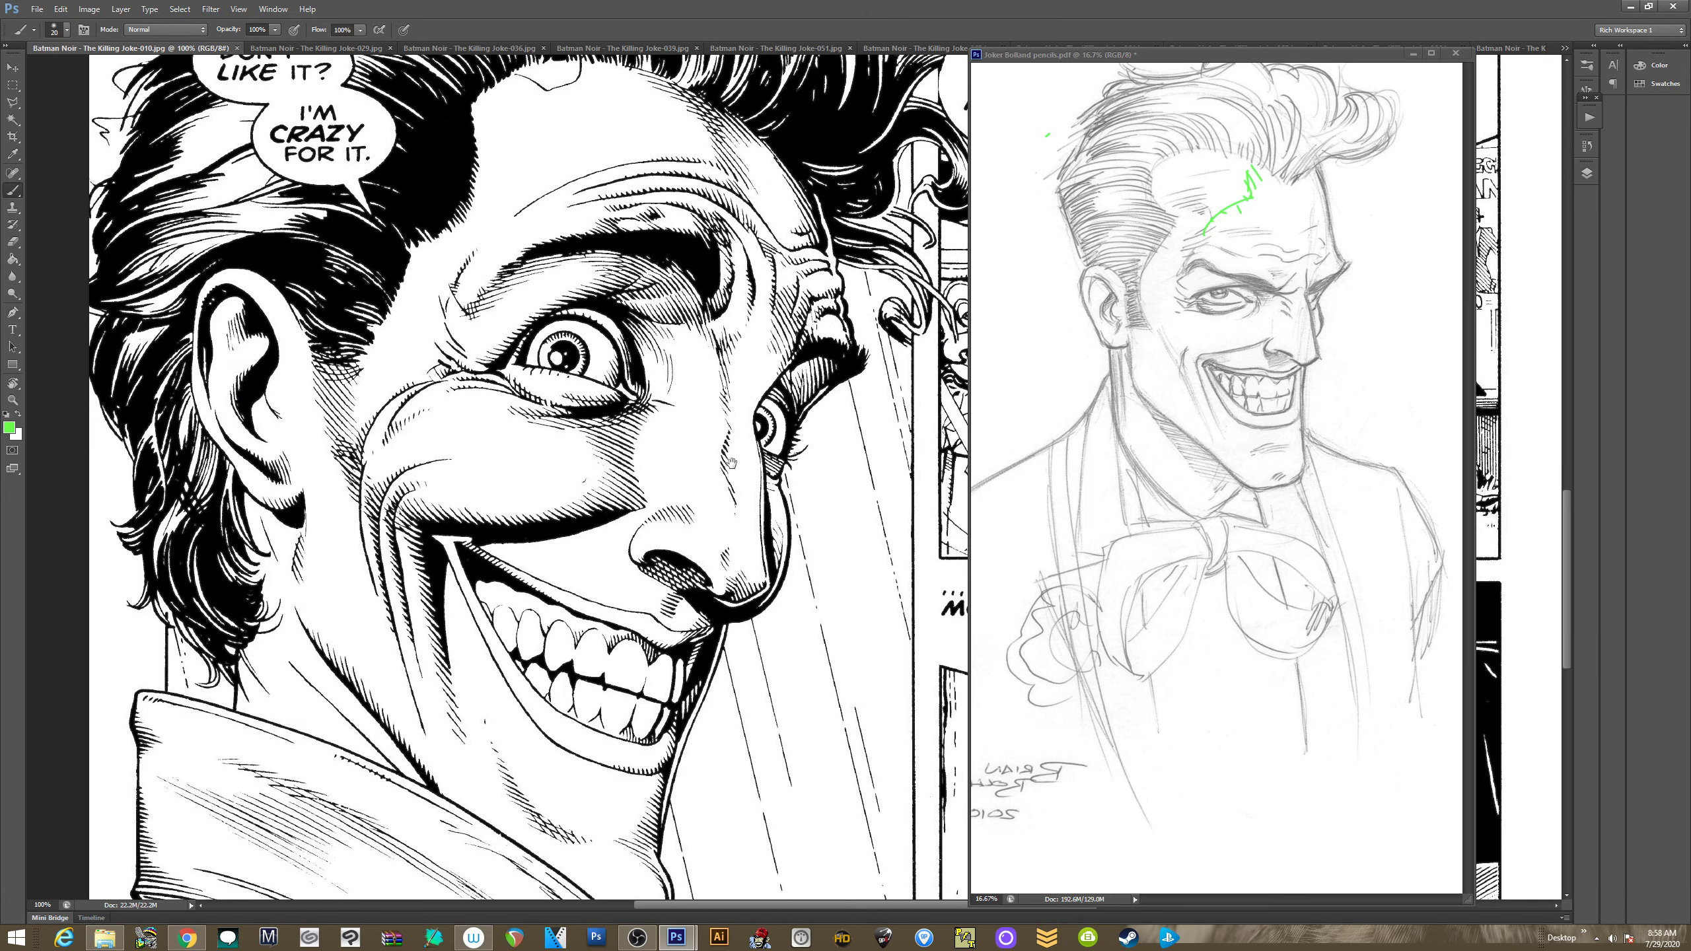
scroll(731, 463, up, 5)
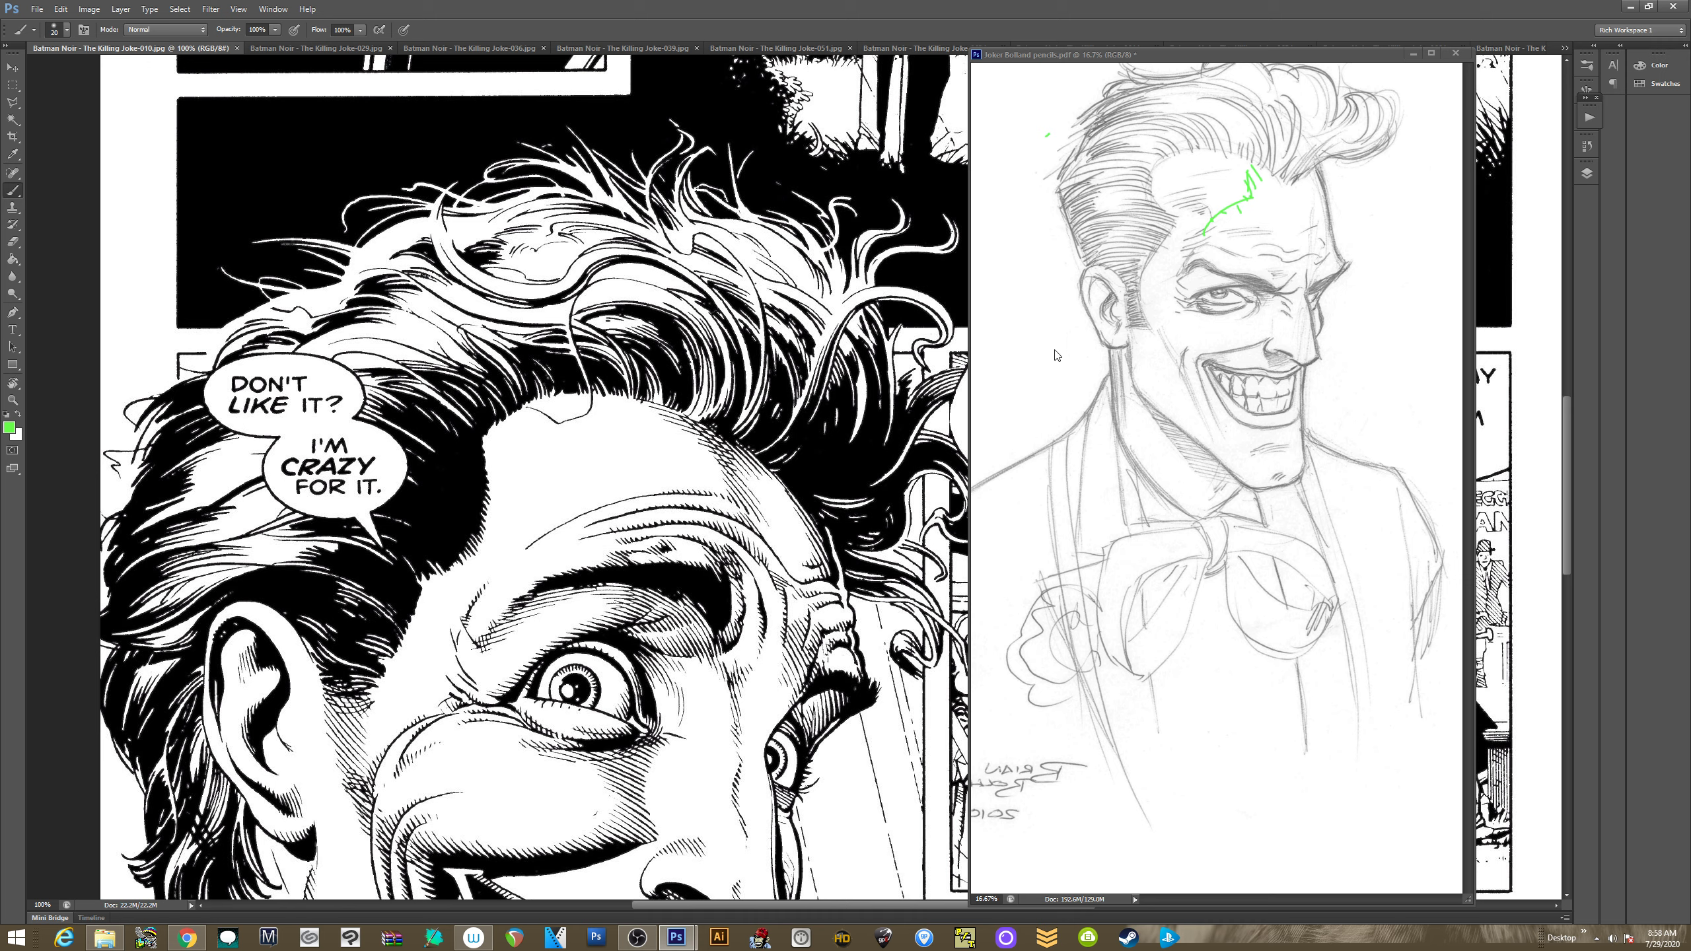
click(1053, 399)
drag(1048, 353, 1045, 563)
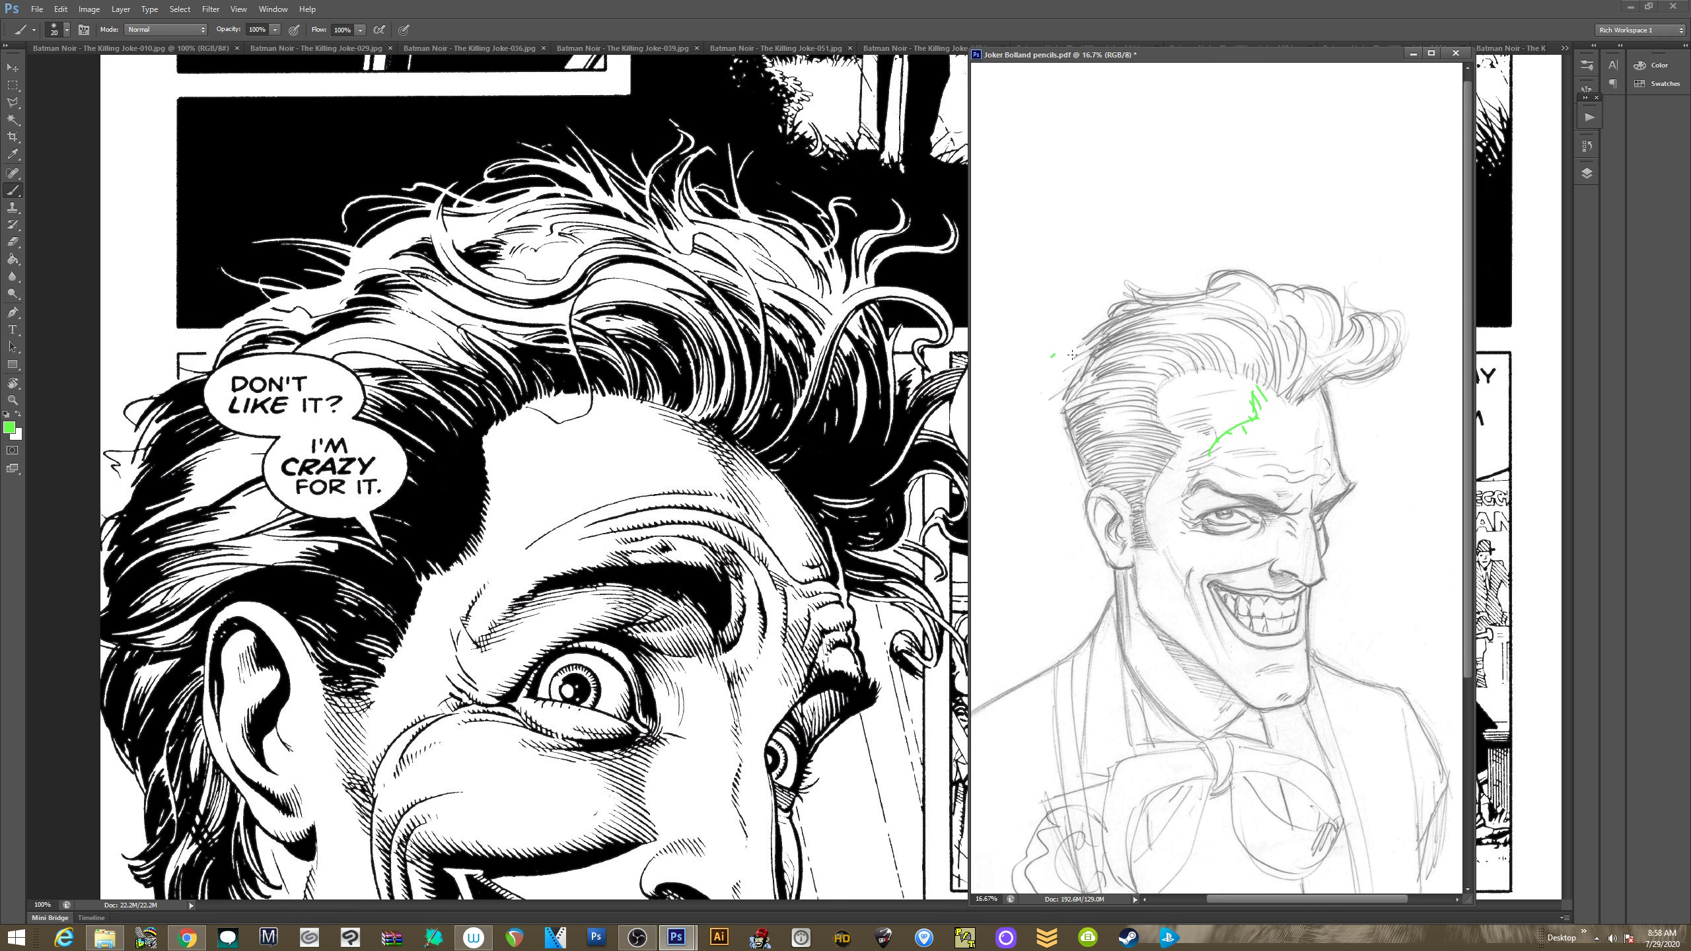
drag(1048, 408, 1031, 440)
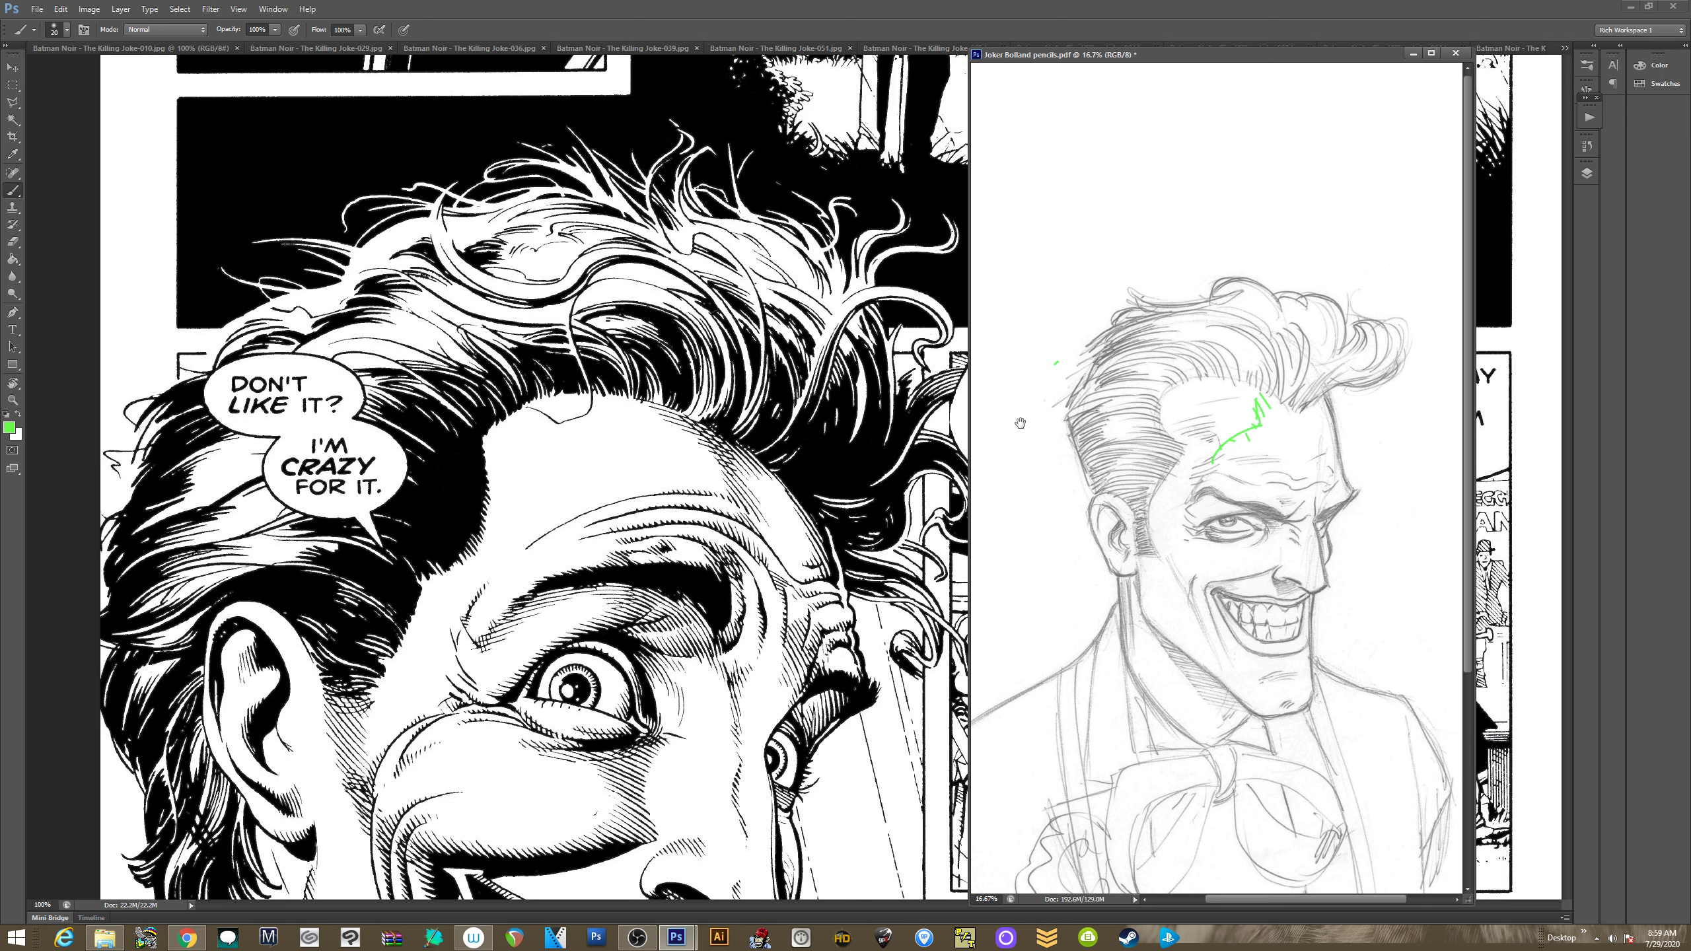
mouse_move(1021, 469)
mouse_down()
mouse_move(1026, 439)
mouse_move(1024, 453)
mouse_up()
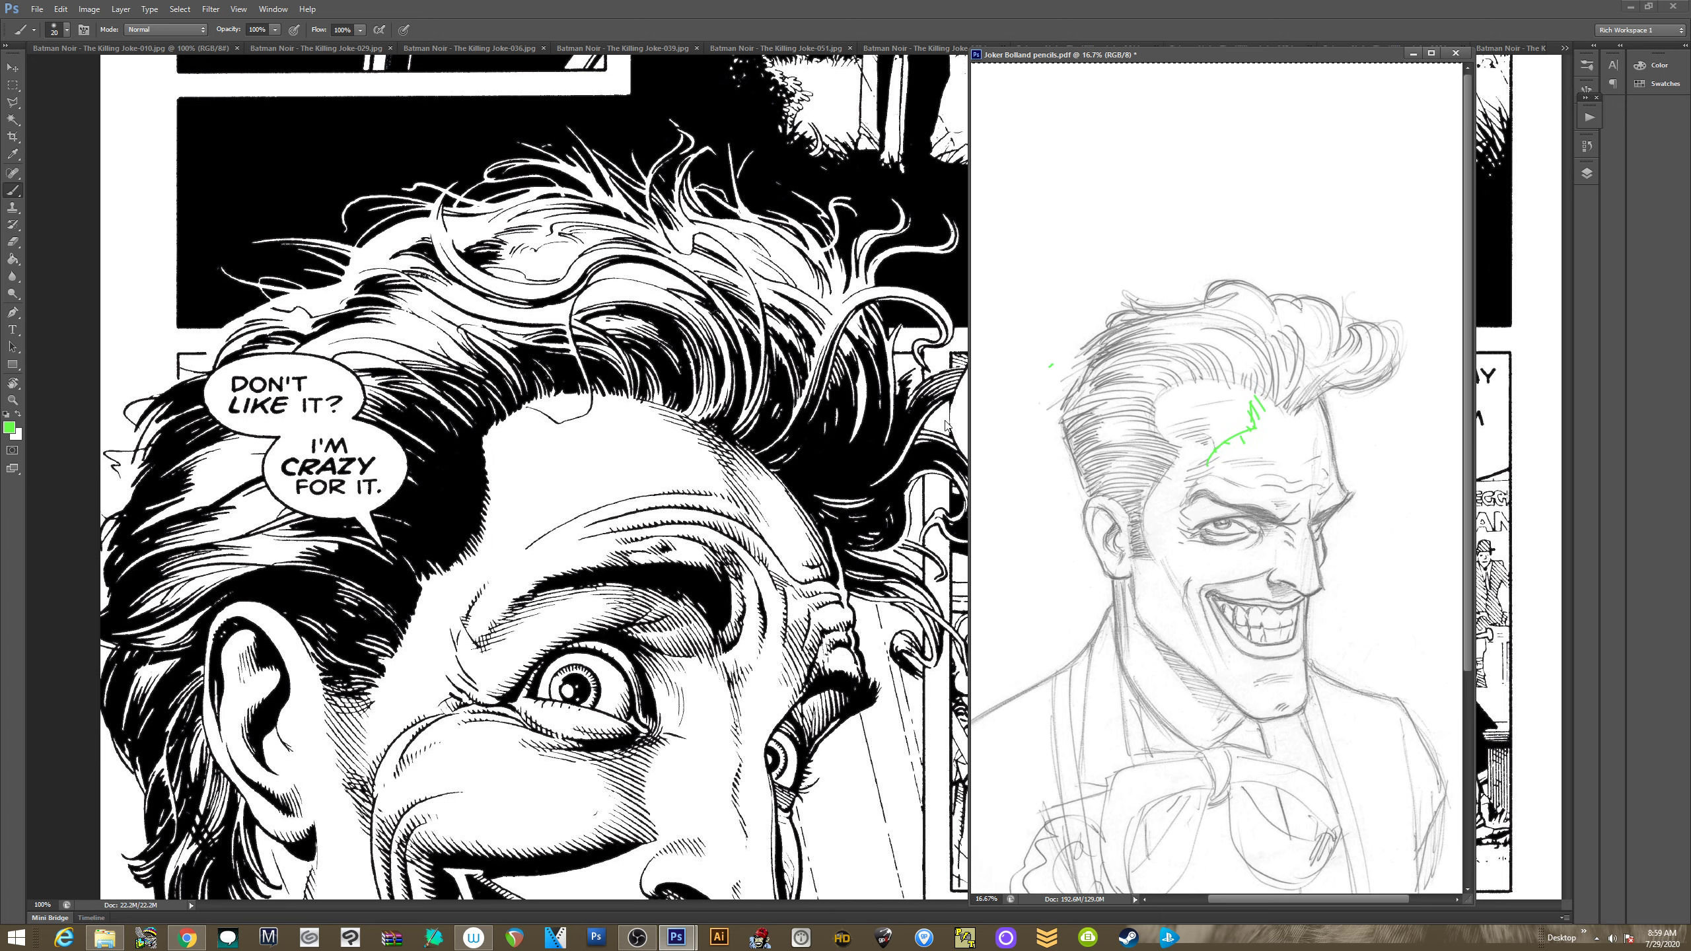
mouse_move(886, 535)
mouse_down()
mouse_move(830, 473)
mouse_move(829, 304)
mouse_up()
drag(822, 453, 827, 404)
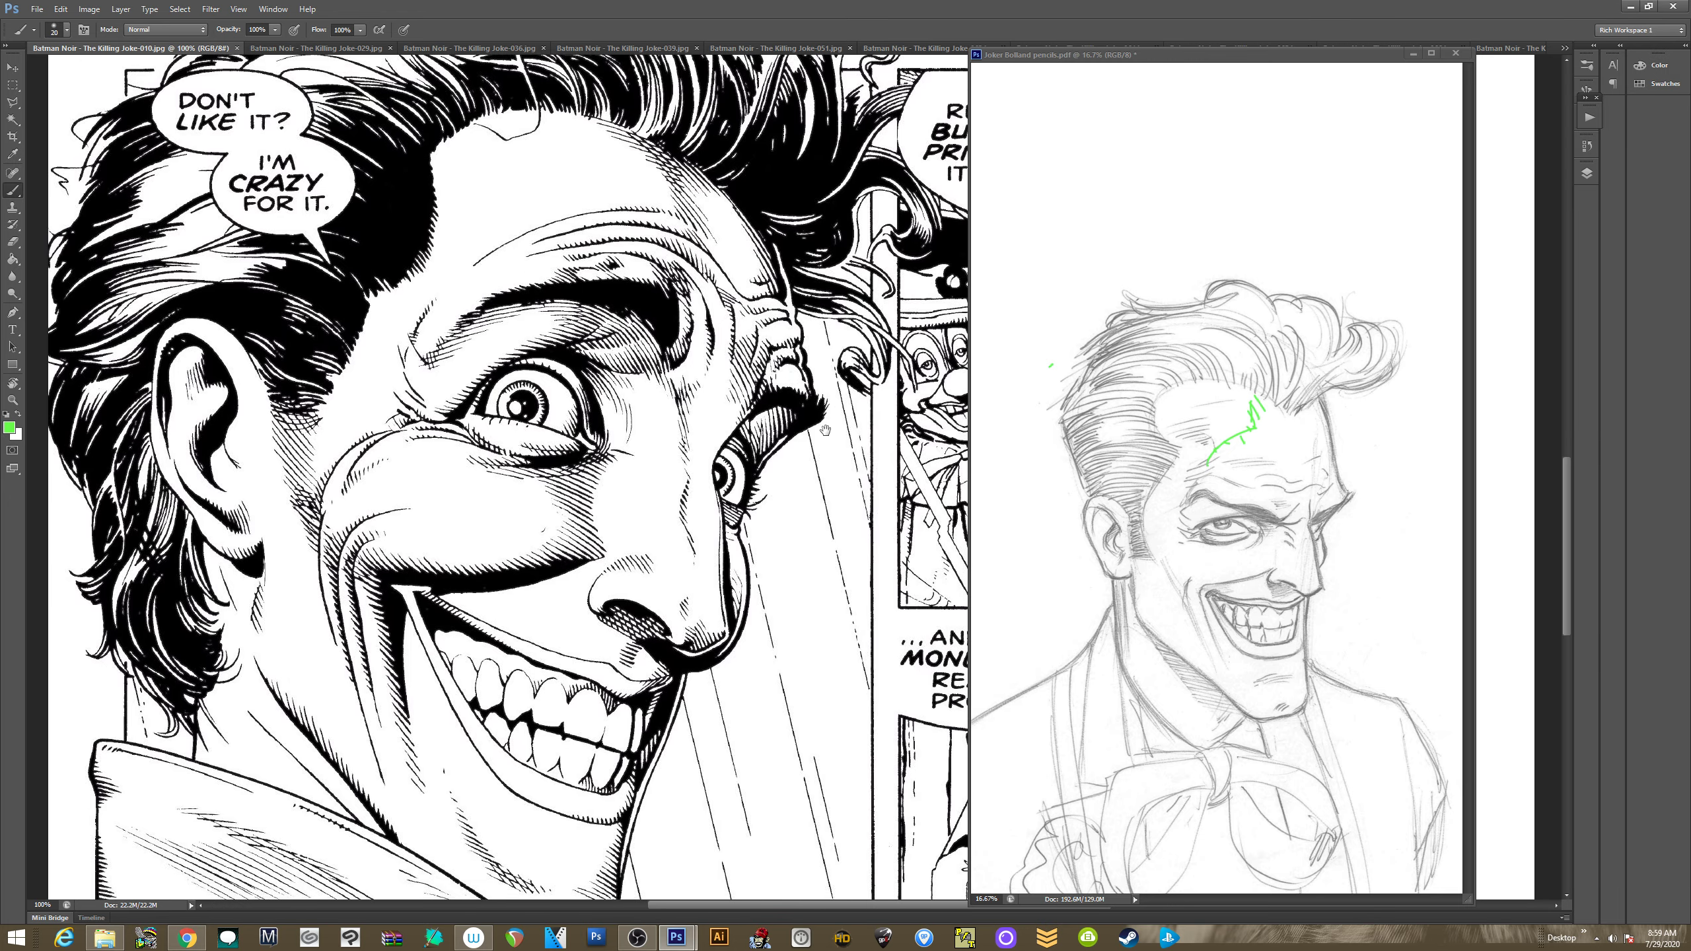
mouse_move(827, 435)
mouse_down()
mouse_move(825, 388)
mouse_move(827, 456)
mouse_move(828, 441)
mouse_up()
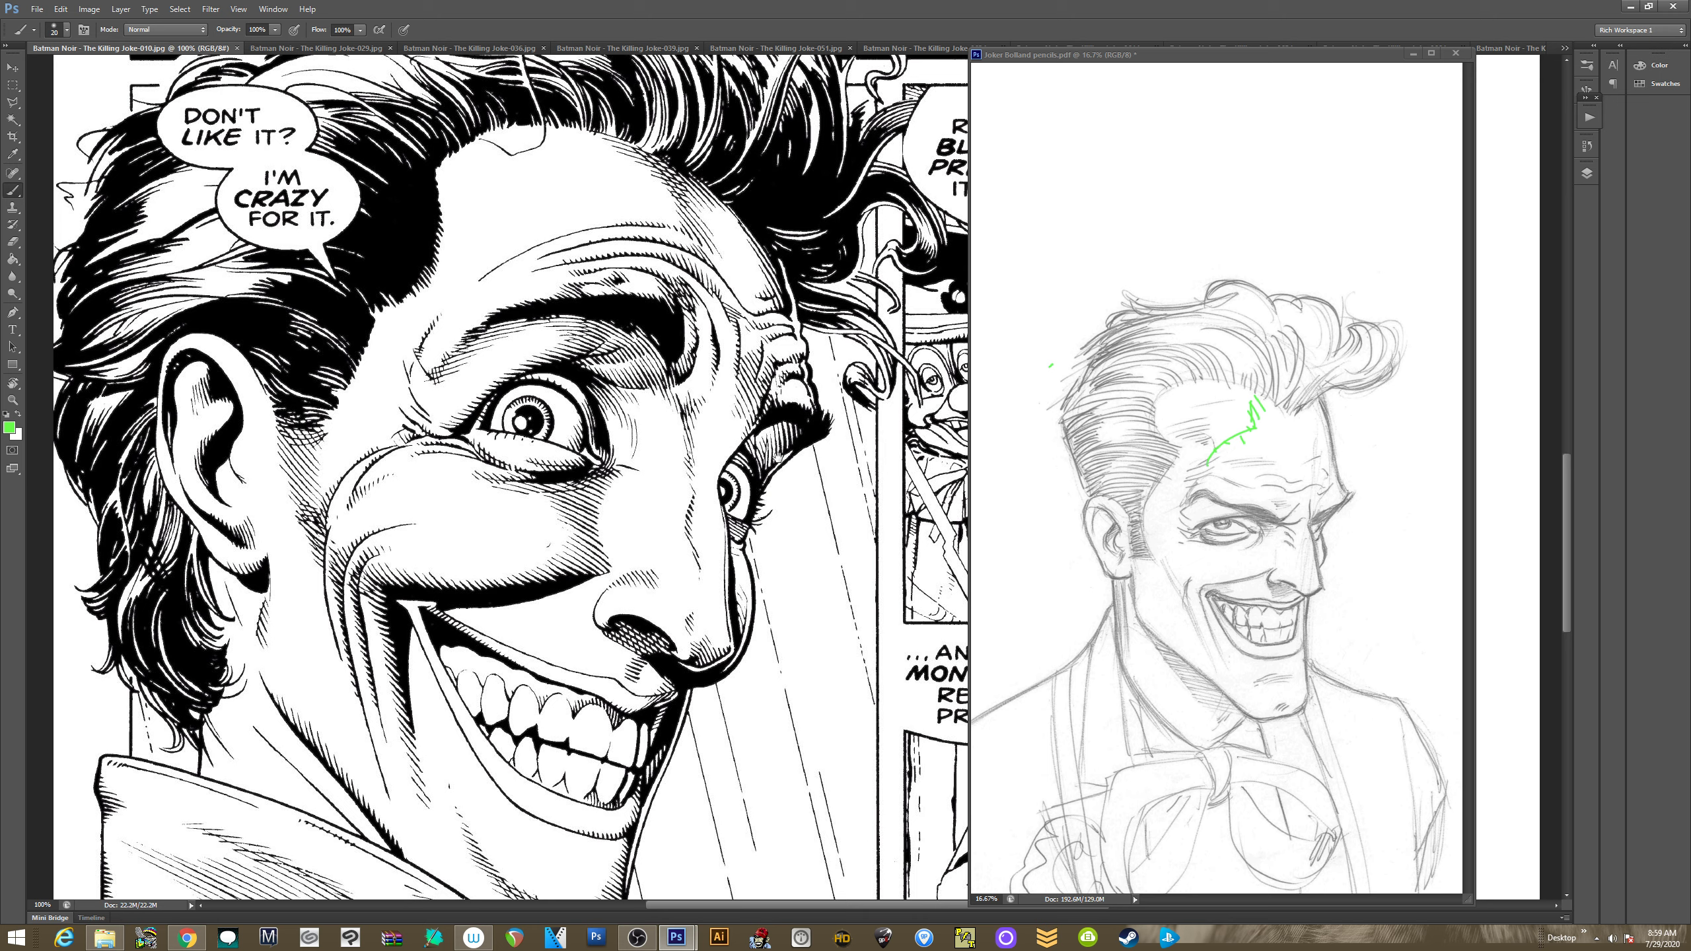
Examine the carnival panel with the Ferris wheel, plus the large Joker portrait's face, grin, chin and coat collar
drag(782, 463, 769, 535)
mouse_move(768, 87)
mouse_down()
mouse_move(738, 824)
mouse_move(735, 594)
mouse_up()
drag(802, 179, 703, 508)
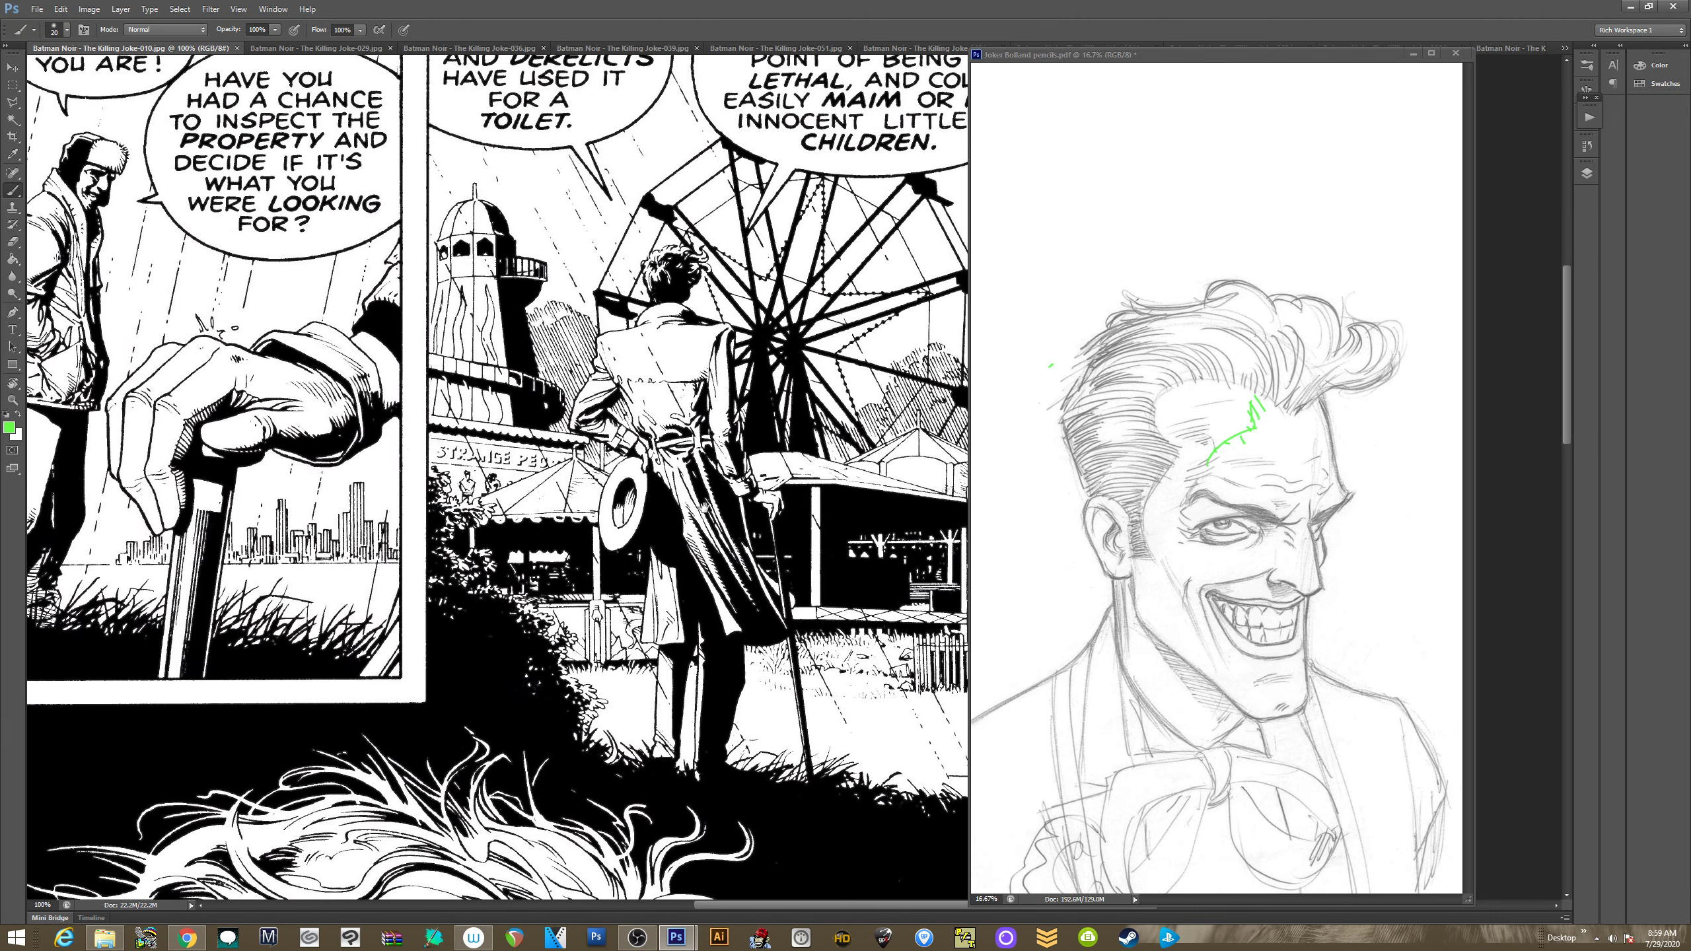
mouse_move(775, 400)
mouse_down()
mouse_move(731, 505)
mouse_move(729, 487)
mouse_up()
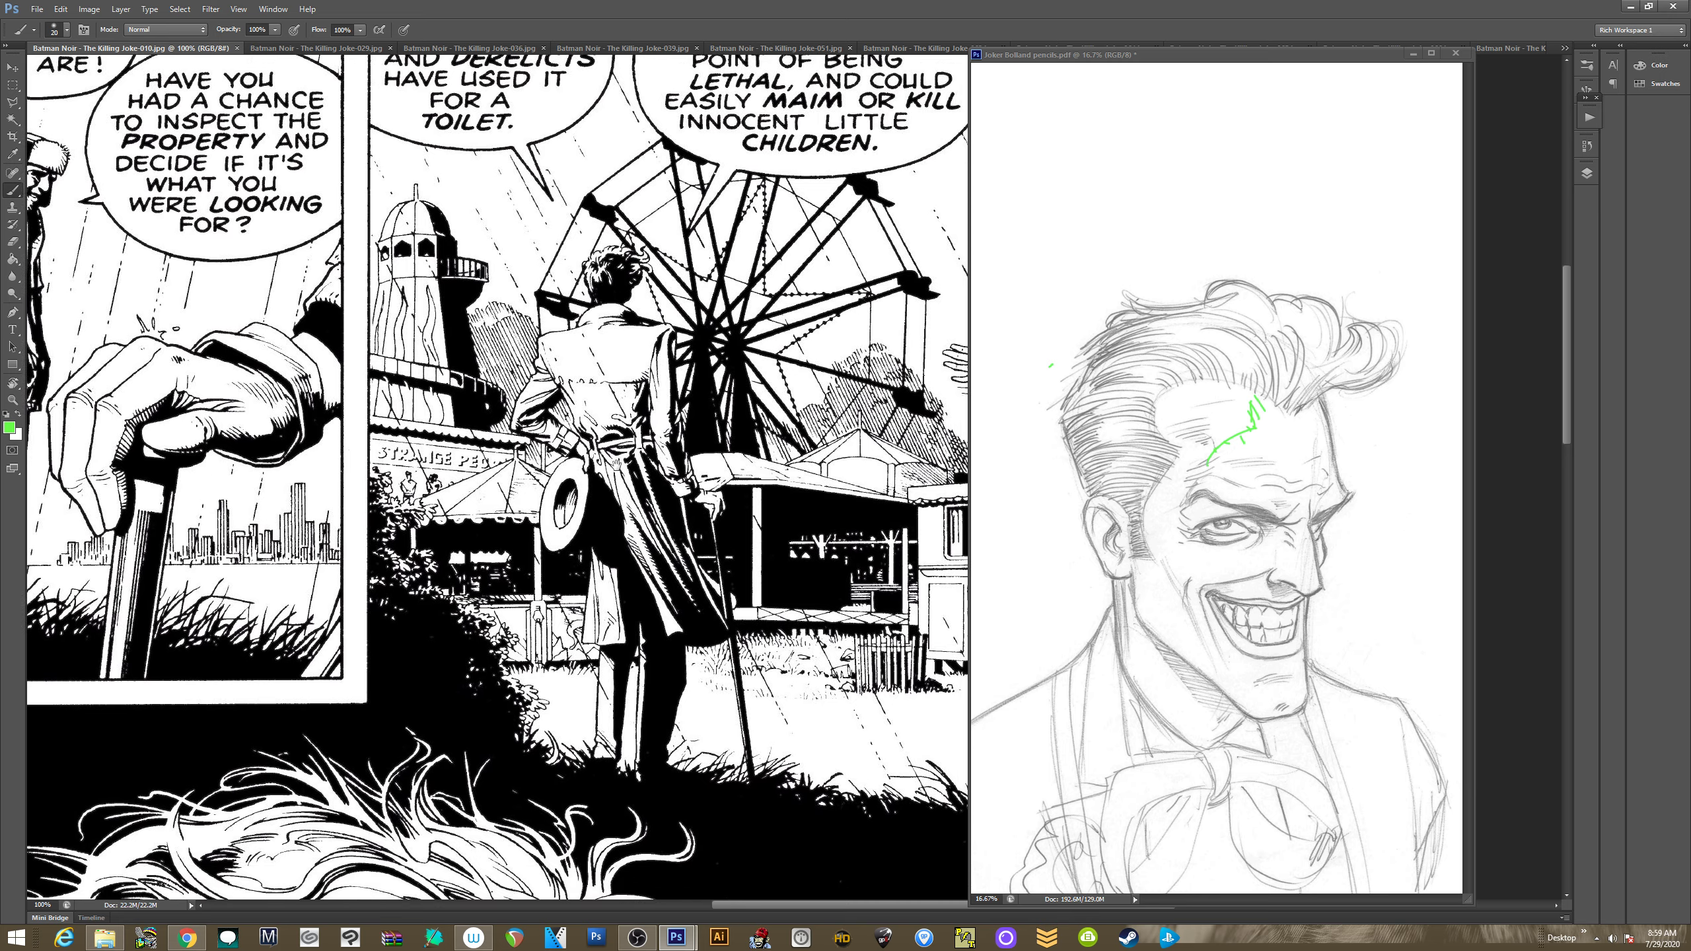
scroll(616, 464, down, 10)
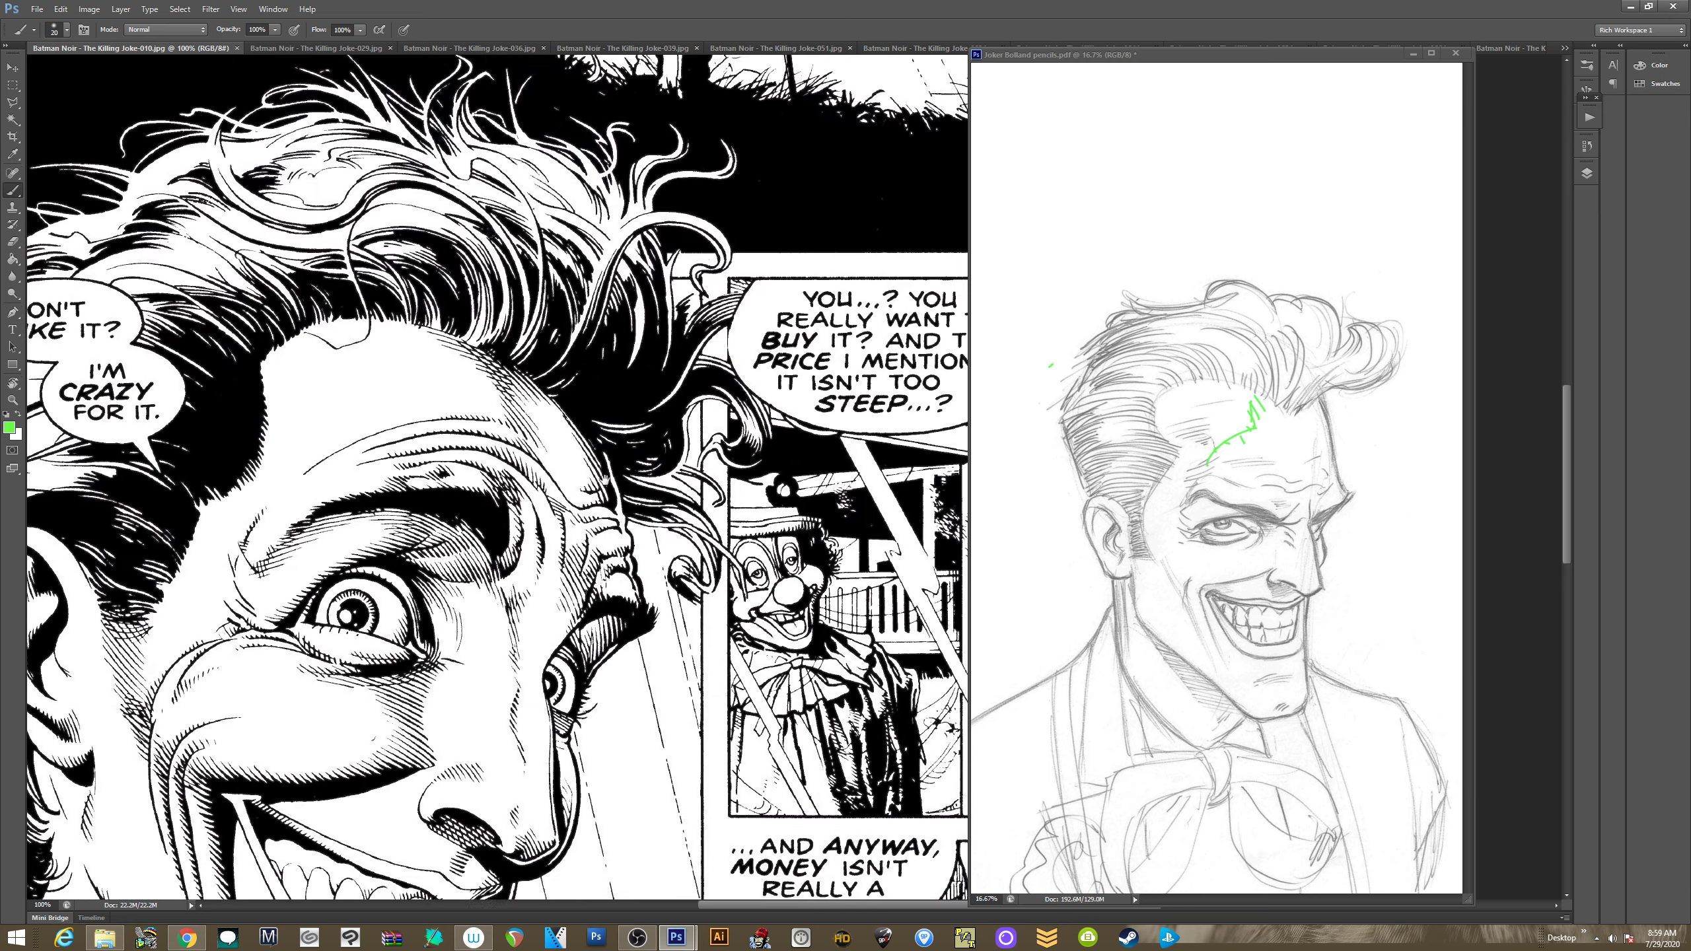
drag(606, 480, 612, 363)
mouse_move(579, 560)
mouse_down()
mouse_move(654, 402)
mouse_move(637, 408)
mouse_up()
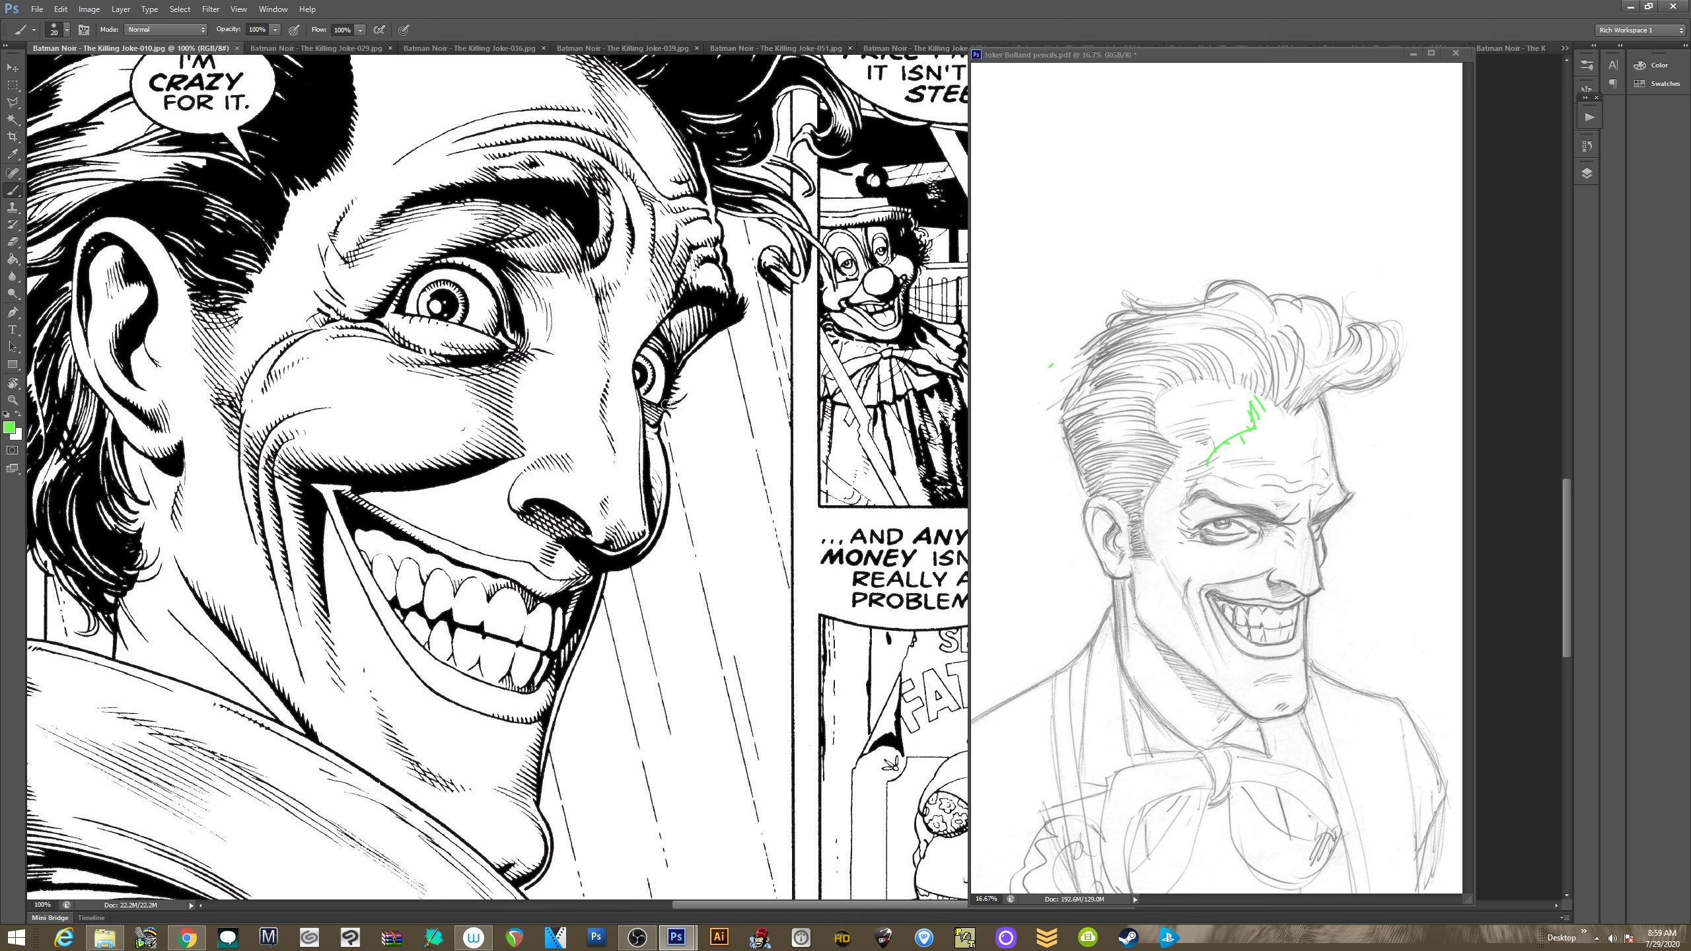
mouse_move(660, 377)
mouse_down()
mouse_move(661, 449)
mouse_move(665, 425)
mouse_up()
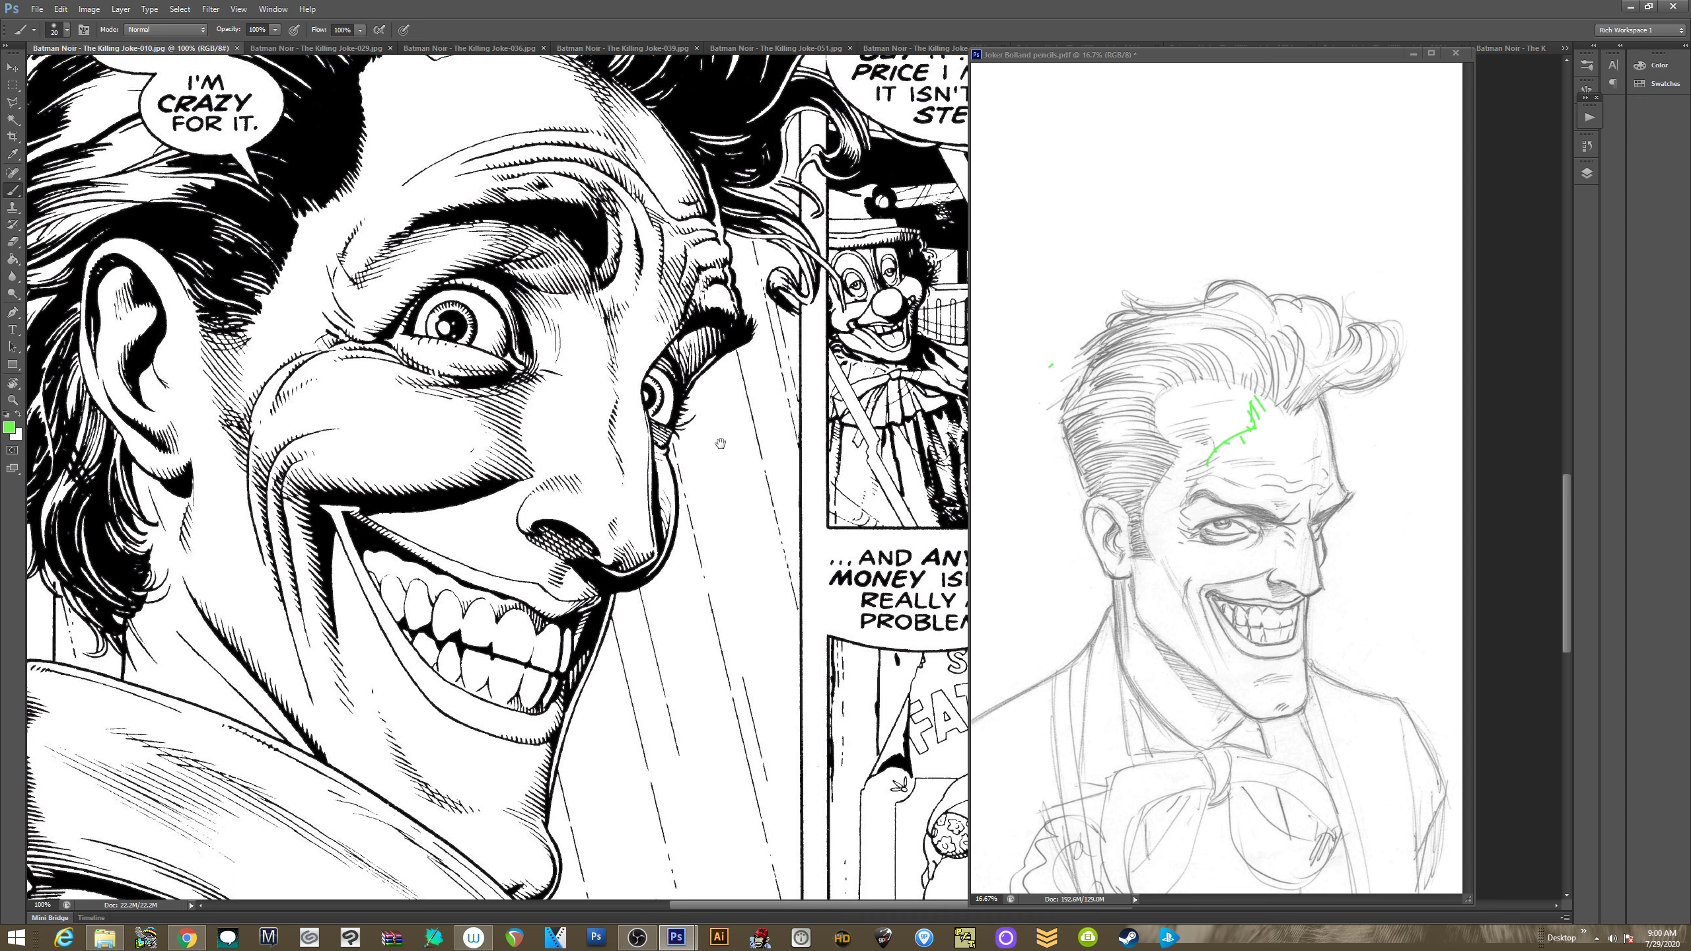
drag(732, 459, 753, 290)
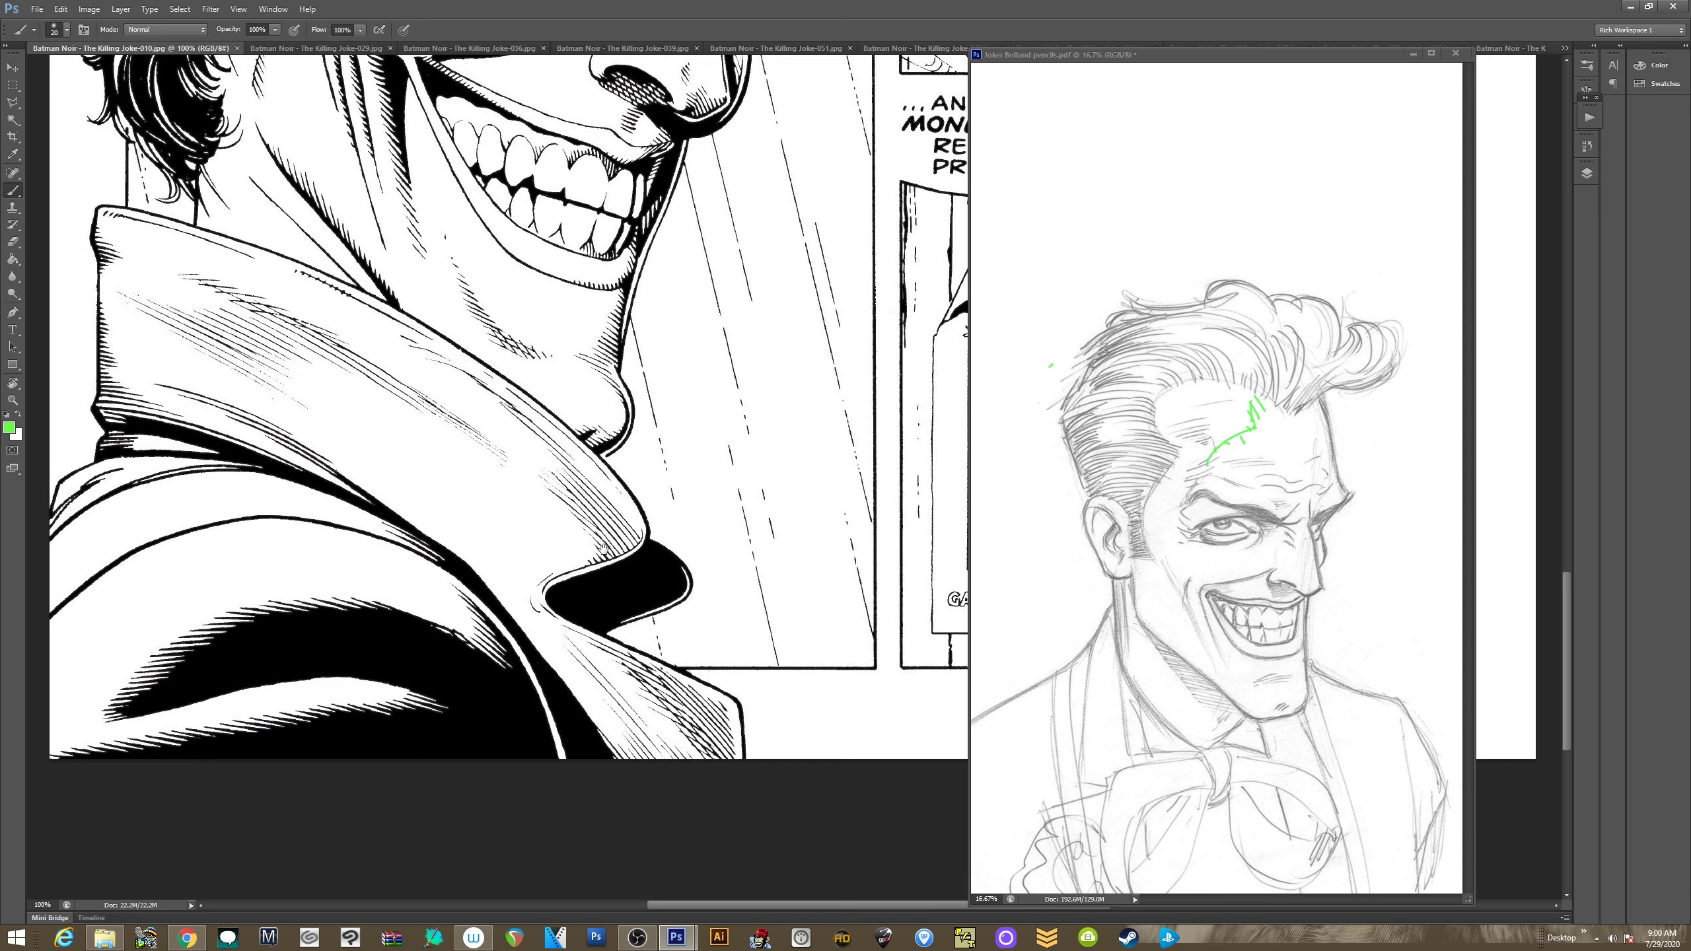
drag(513, 309, 563, 524)
scroll(563, 524, down, 2)
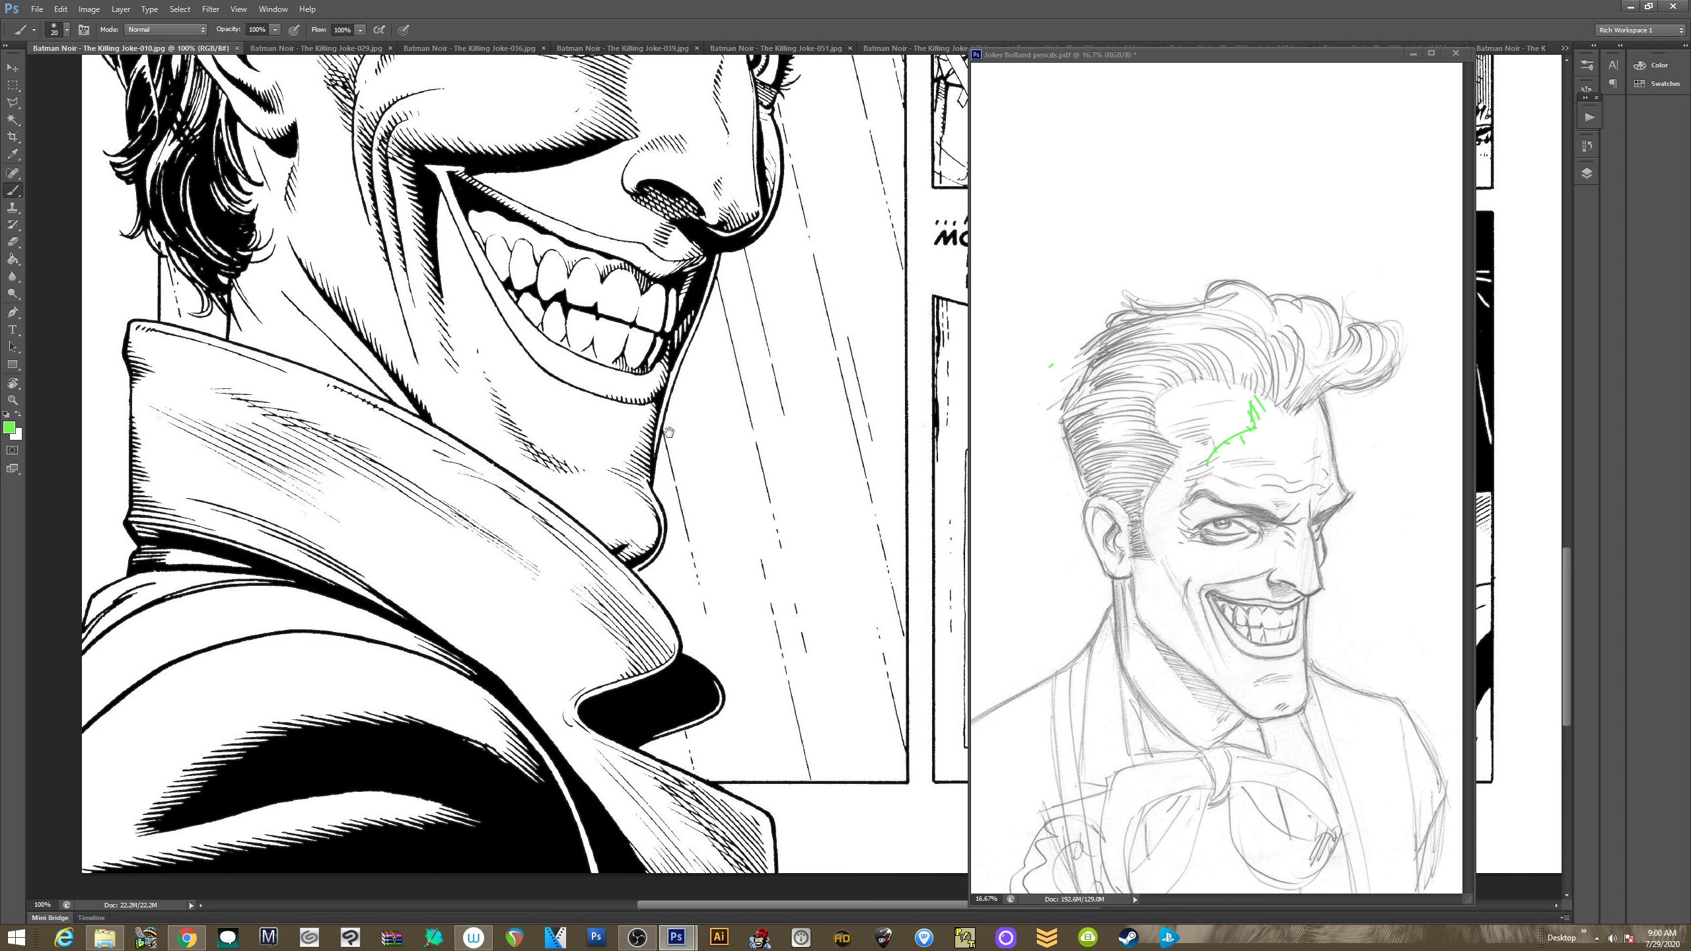
Mark the upper part of both bow tie loops on the Joker sketch with green plus signs and short curves
click(1162, 651)
drag(1161, 651, 1137, 501)
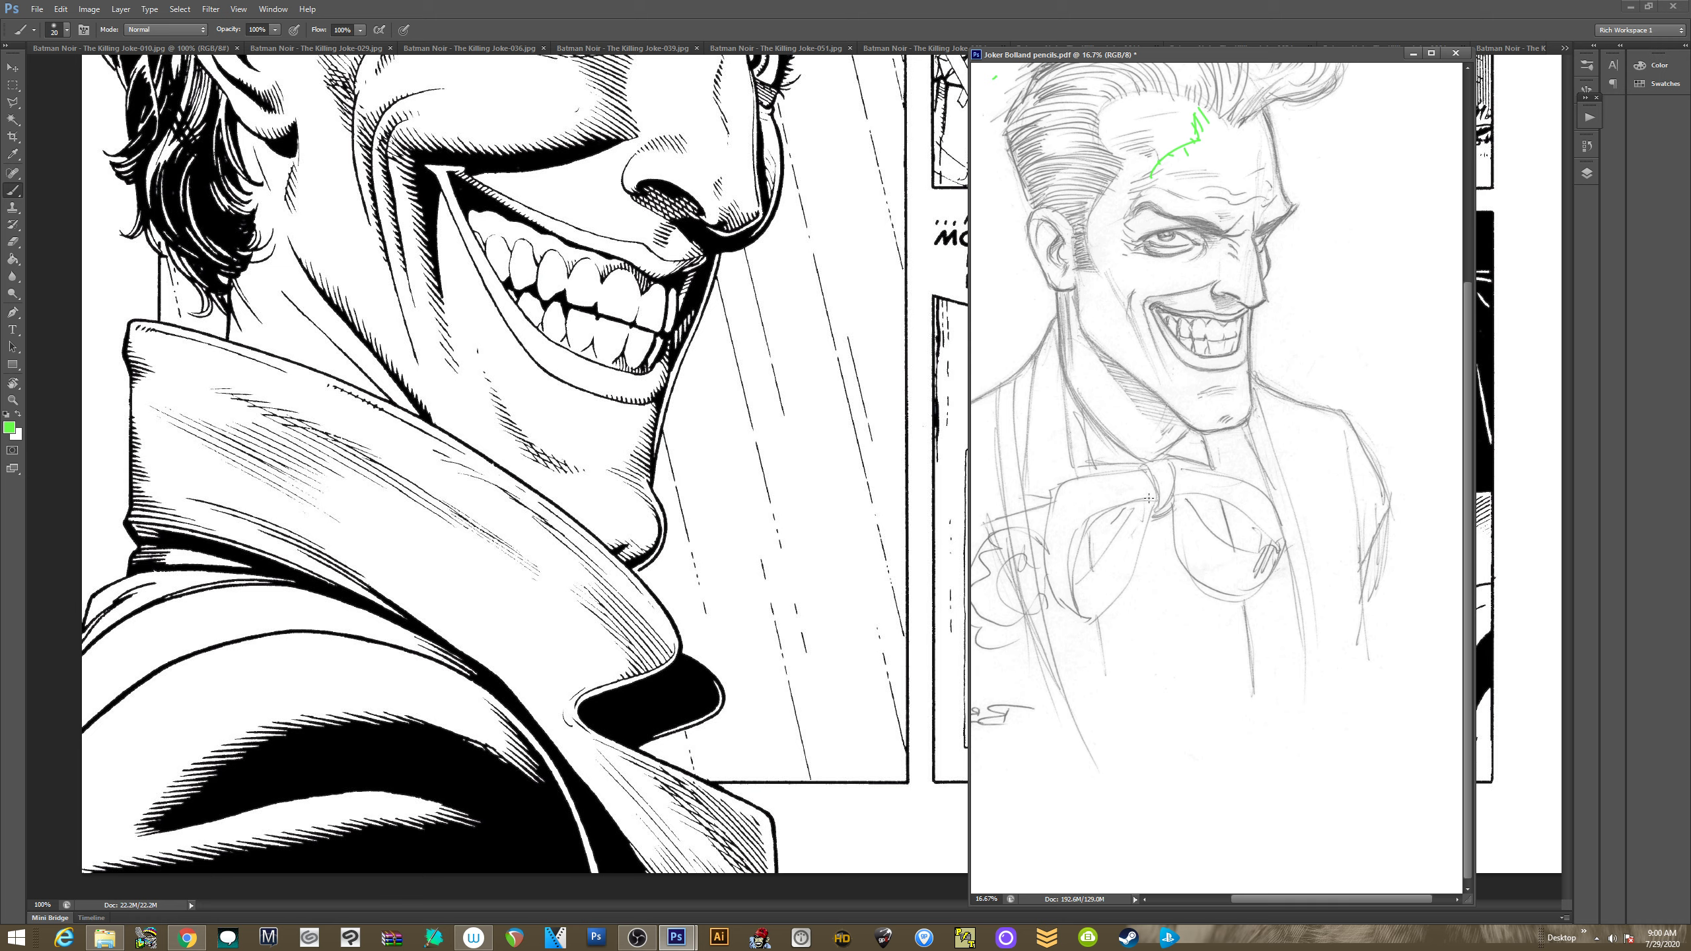
mouse_move(1144, 493)
mouse_down()
mouse_move(1126, 579)
mouse_move(1151, 540)
mouse_up()
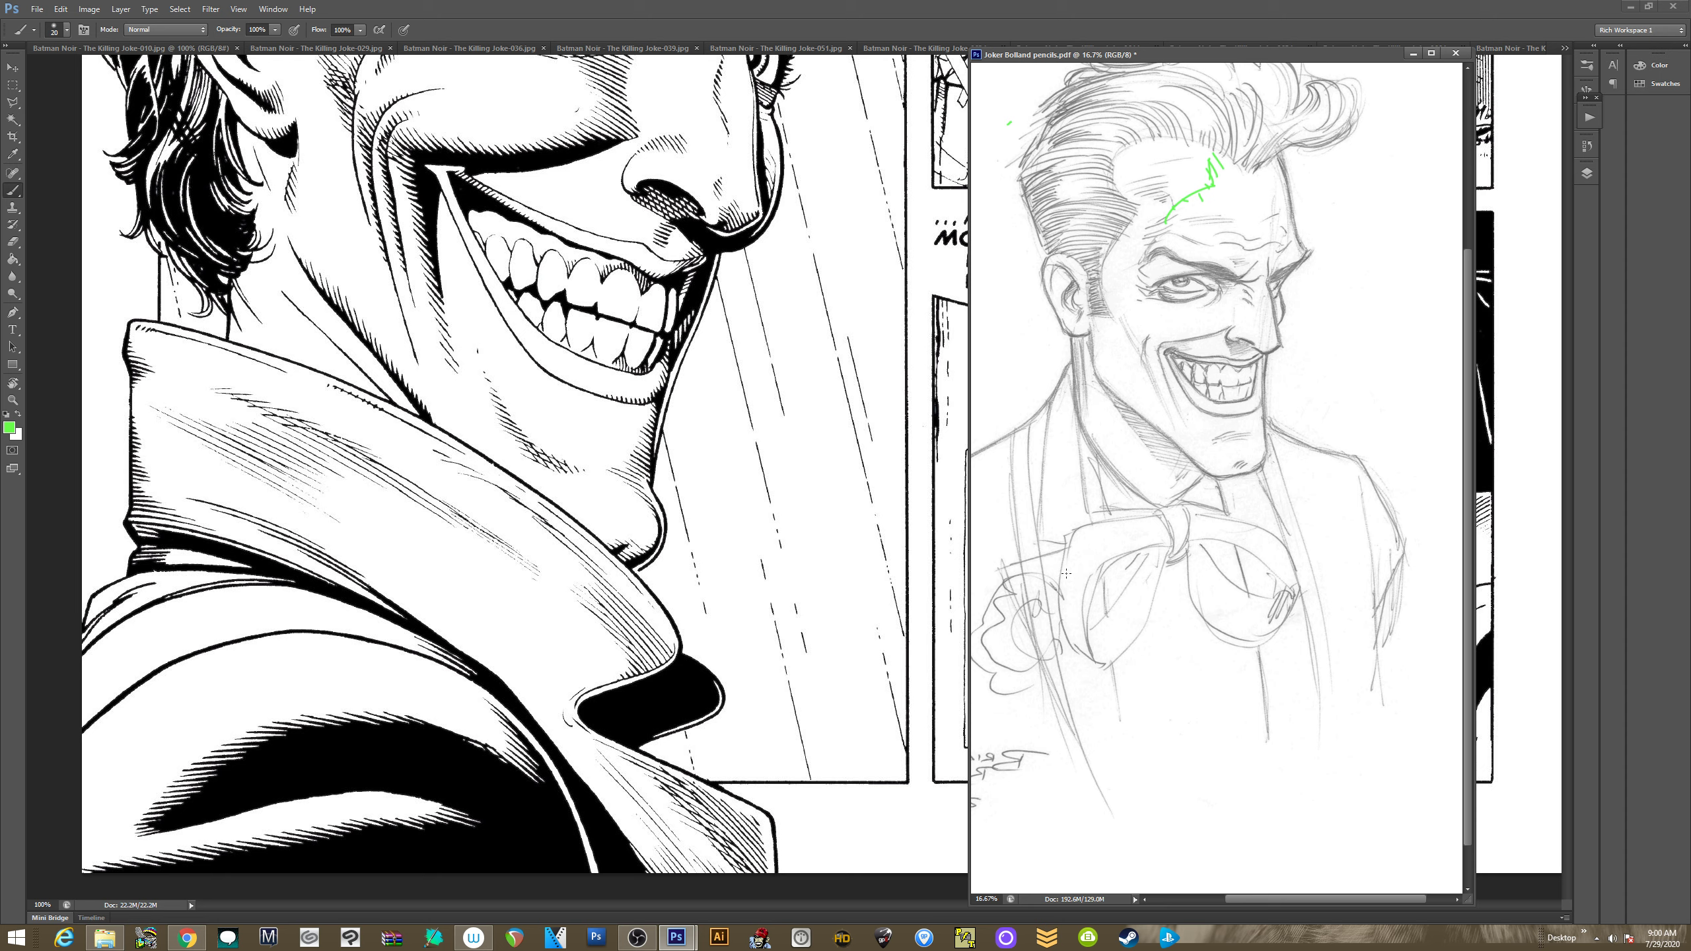
drag(1064, 580, 1078, 609)
mouse_move(1095, 528)
mouse_down()
mouse_move(1092, 566)
mouse_move(1121, 538)
mouse_up()
mouse_move(1111, 533)
mouse_down()
mouse_move(1117, 554)
mouse_move(1064, 600)
mouse_up()
mouse_move(1242, 526)
mouse_down()
mouse_move(1224, 545)
mouse_move(1273, 568)
mouse_up()
mouse_move(1217, 520)
mouse_down()
mouse_move(1216, 539)
mouse_move(1231, 530)
mouse_up()
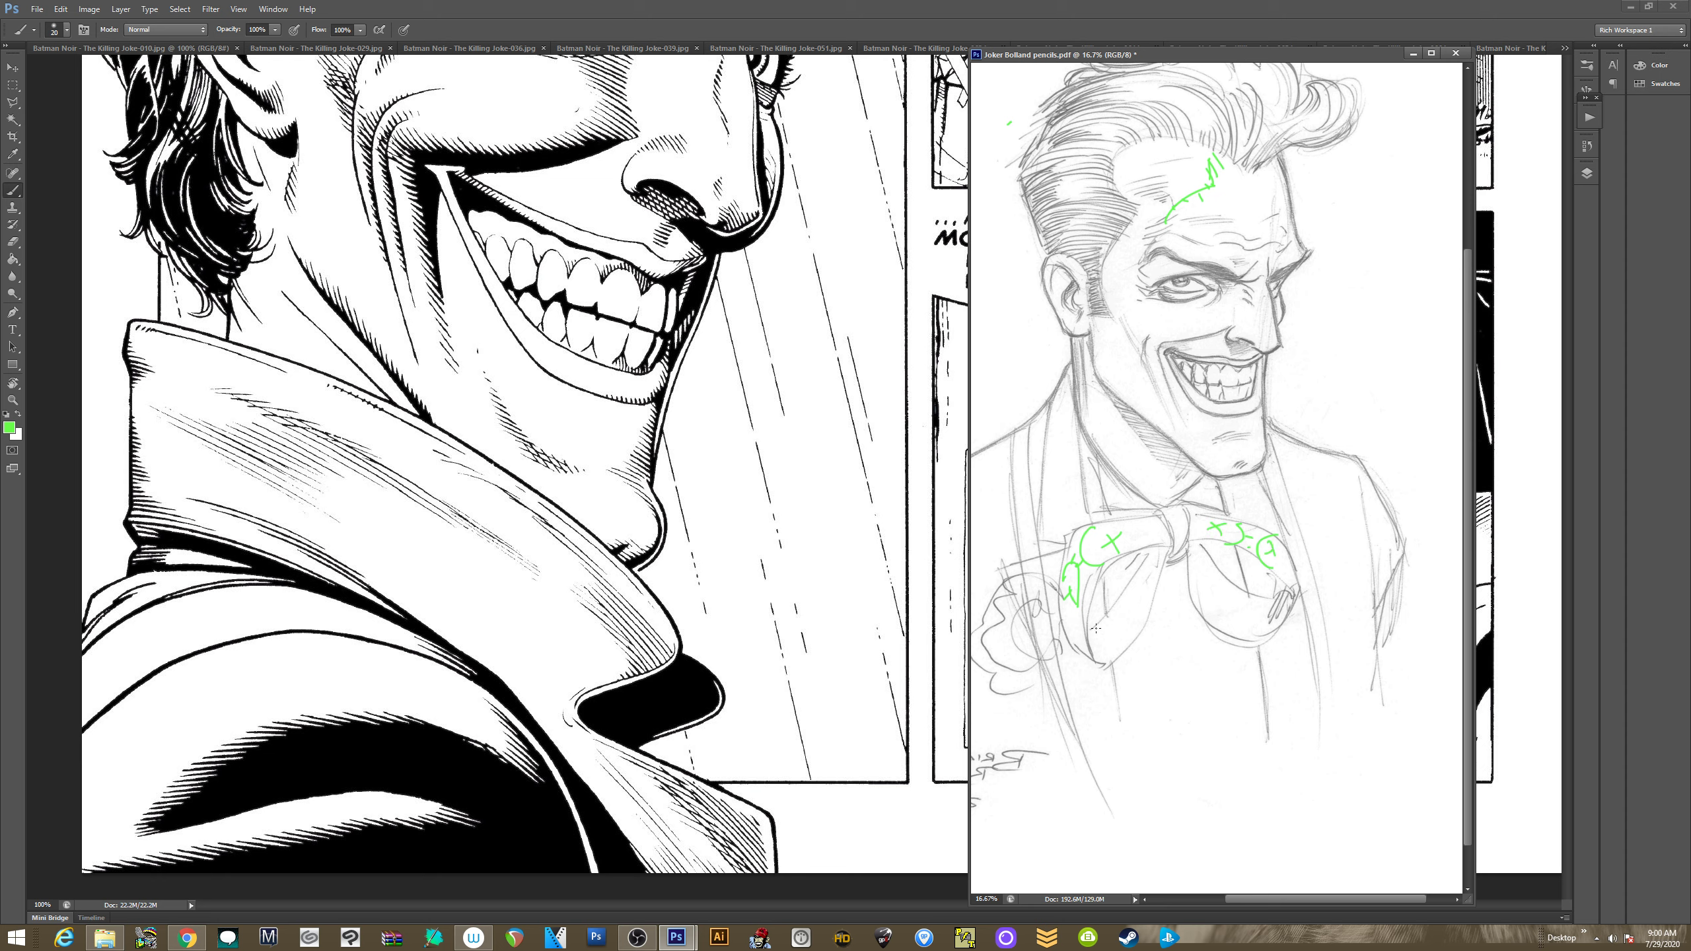
Add green plus signs and curves to the lower part of both bow tie loops on the sketch
drag(1089, 637, 1116, 651)
mouse_move(1133, 584)
mouse_down()
mouse_move(1154, 592)
mouse_move(1115, 634)
mouse_up()
mouse_move(1110, 626)
mouse_down()
mouse_move(1146, 586)
mouse_move(1124, 633)
mouse_up()
mouse_move(1224, 572)
mouse_down()
mouse_move(1196, 588)
mouse_move(1245, 640)
mouse_move(1258, 632)
mouse_up()
drag(1266, 624, 1245, 620)
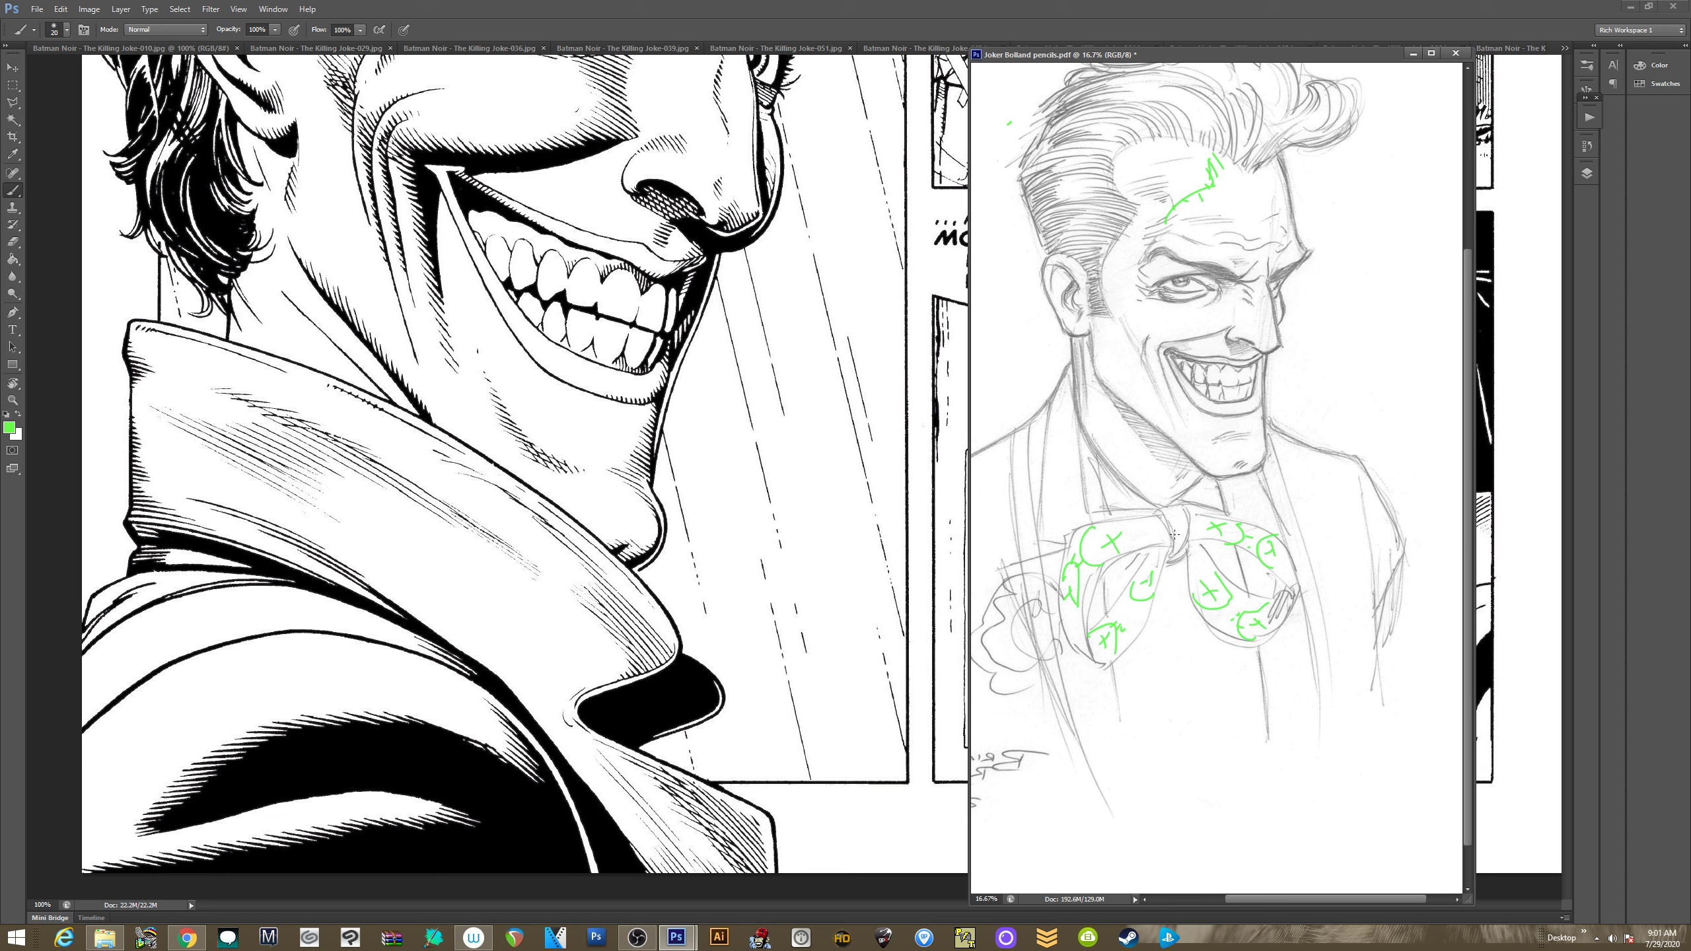
Brush green marks on the bow tie's knot, beside its upper outer corners and next to a lower loop
drag(1175, 538, 1181, 540)
drag(1269, 487, 1258, 525)
drag(1055, 513, 1068, 529)
drag(1133, 618, 1143, 627)
Compare the pencil sketch's head, collar and bow tie with the inked Joker portrait on the comic page
mouse_move(1161, 718)
mouse_down()
mouse_move(1155, 680)
mouse_move(1137, 906)
mouse_up()
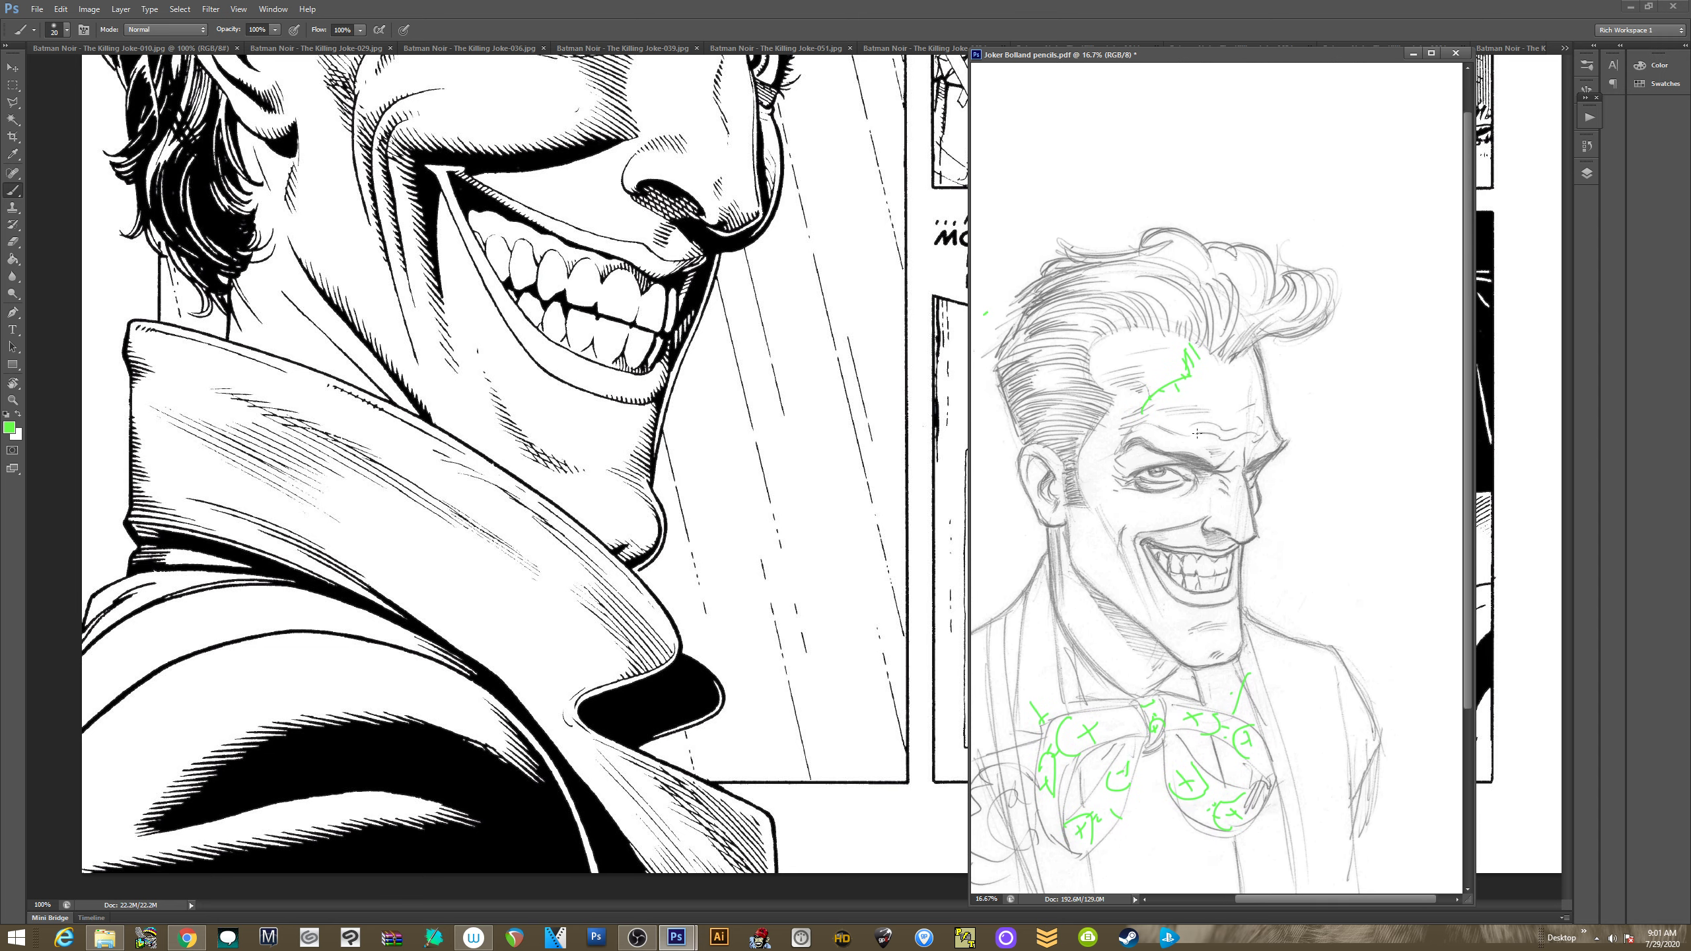
scroll(1165, 460, down, 5)
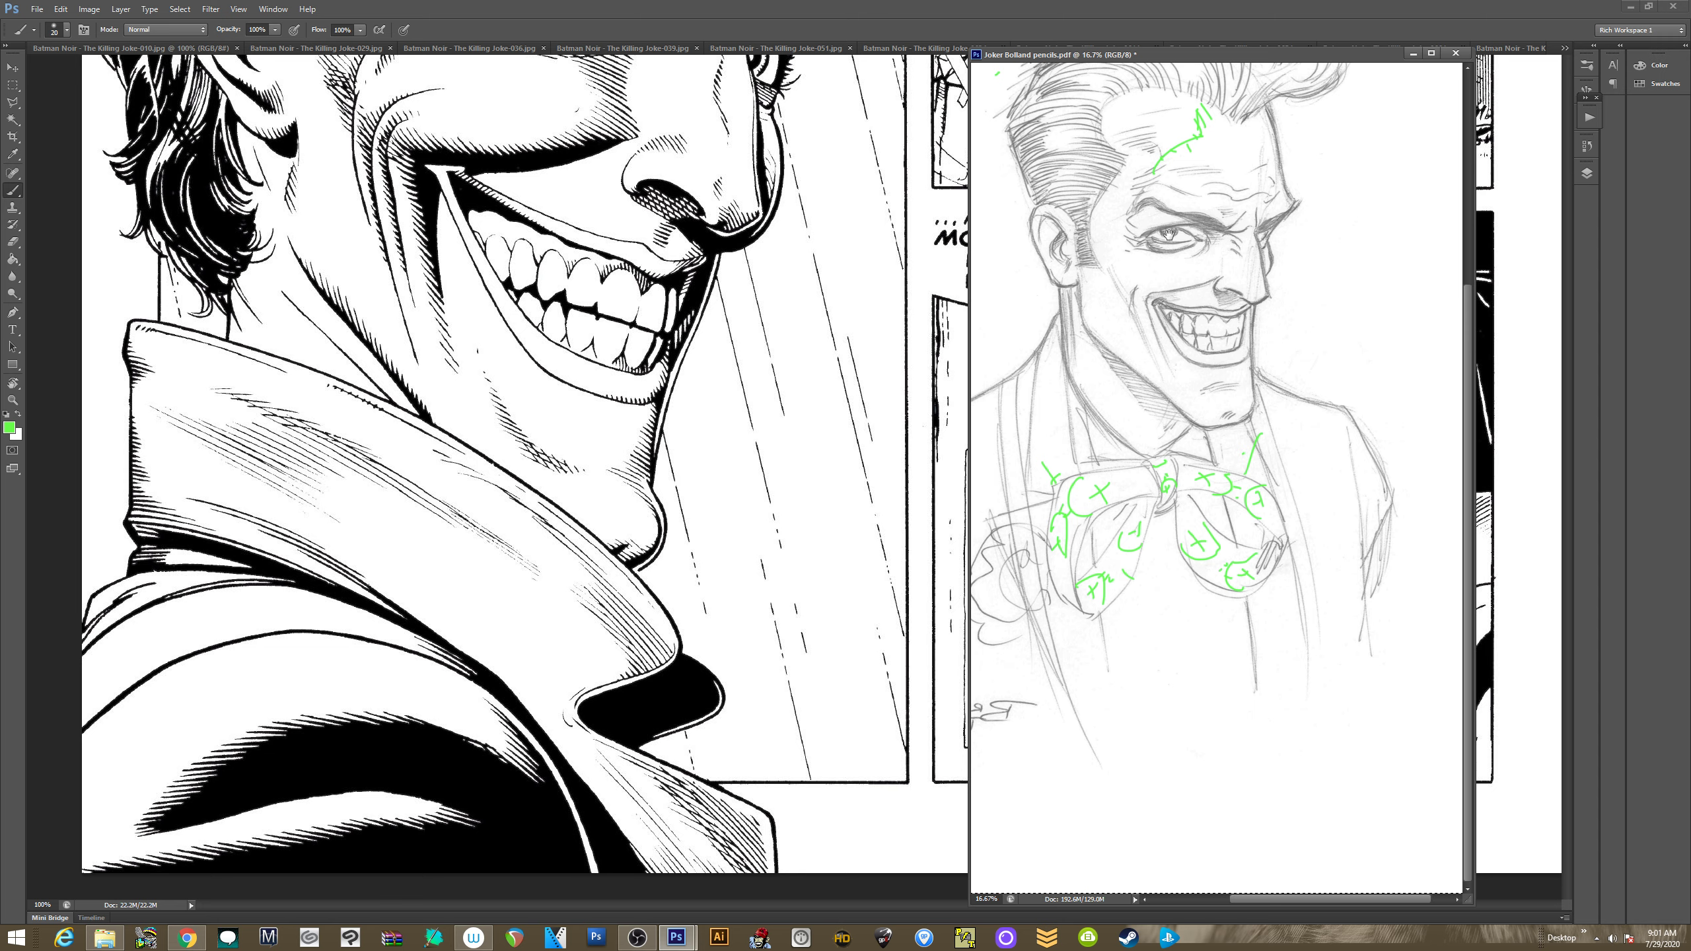
drag(1108, 285, 1113, 576)
drag(1057, 513, 1068, 355)
click(738, 331)
drag(738, 333, 727, 382)
mouse_move(757, 477)
mouse_down()
mouse_move(731, 460)
mouse_move(719, 343)
mouse_move(712, 392)
mouse_up()
Try brush strokes around the Joker's grin on the comic page and undo them
mouse_move(407, 614)
mouse_down()
mouse_move(326, 502)
mouse_move(590, 565)
mouse_up()
key(ctrl+z)
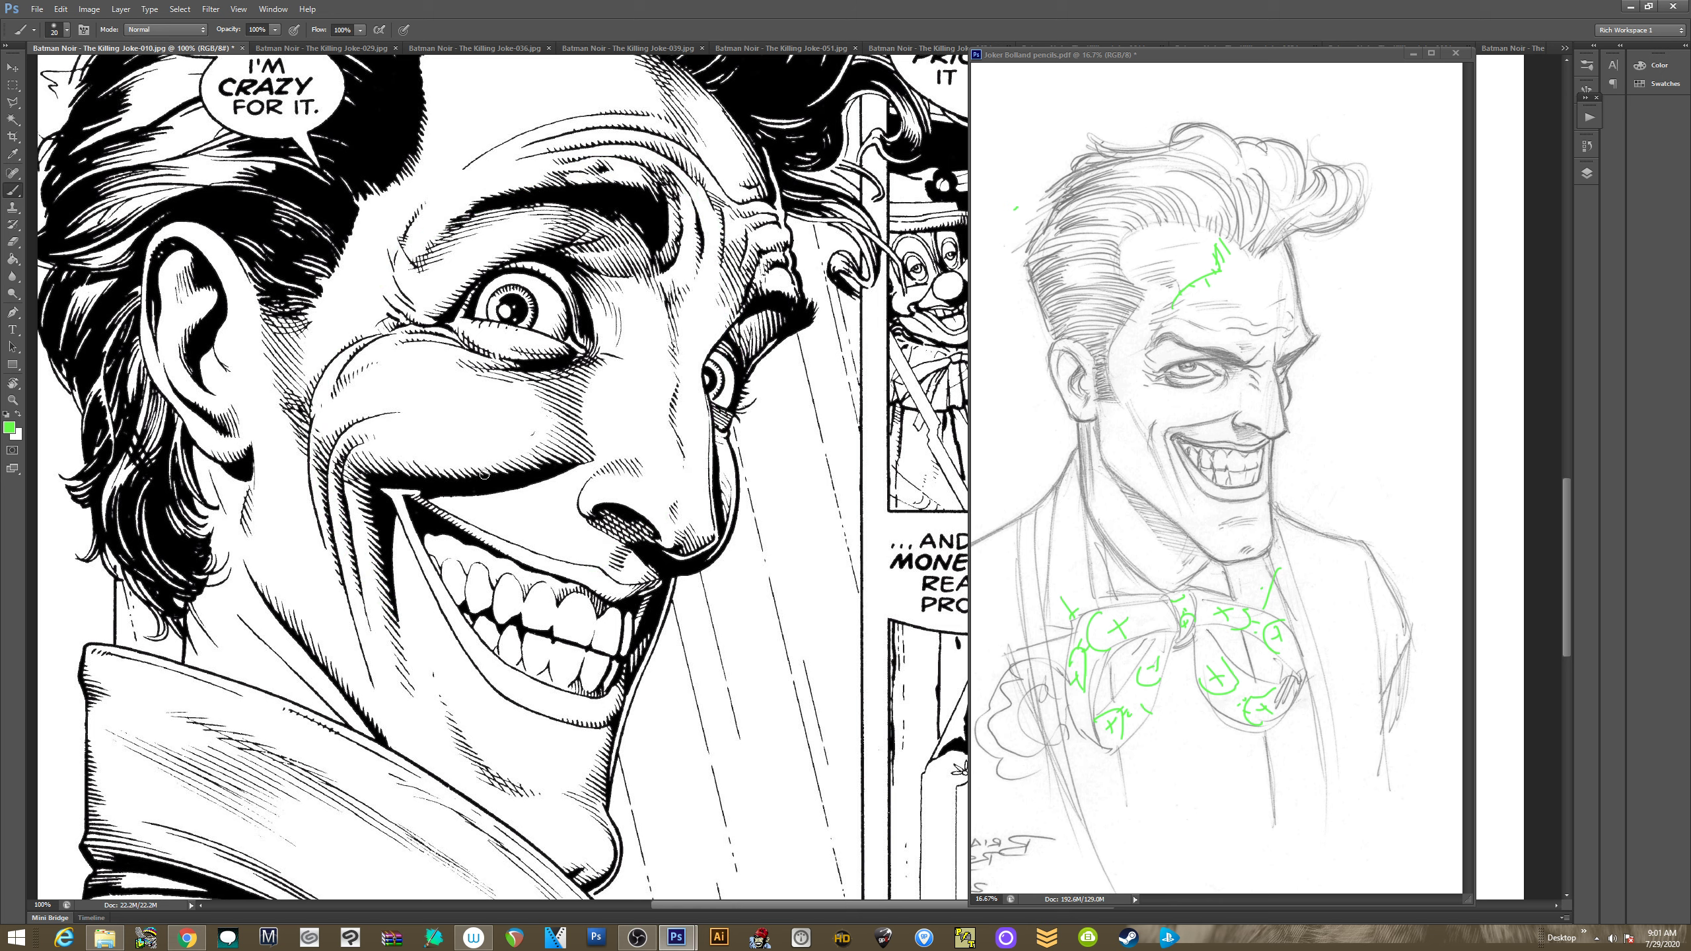
drag(497, 476, 451, 492)
click(390, 489)
key(ctrl+z)
key(ctrl+z)
key(ctrl+z)
Close the comic page Batman Noir - The Killing Joke-010.jpg without saving the changes
click(242, 49)
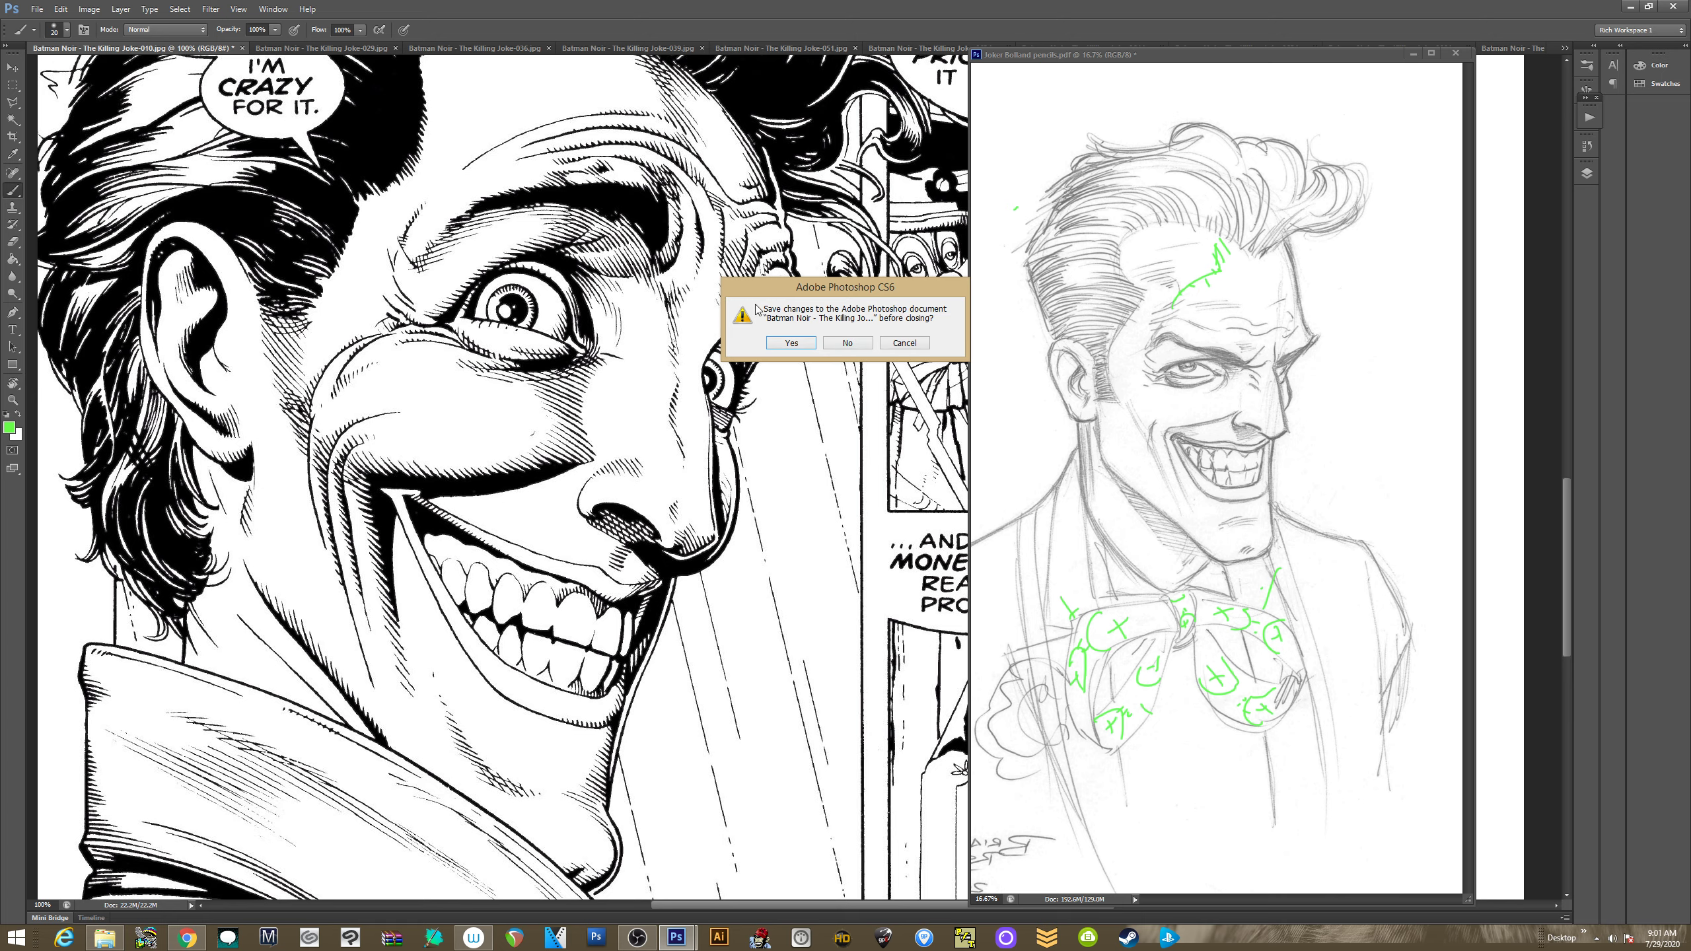
click(847, 343)
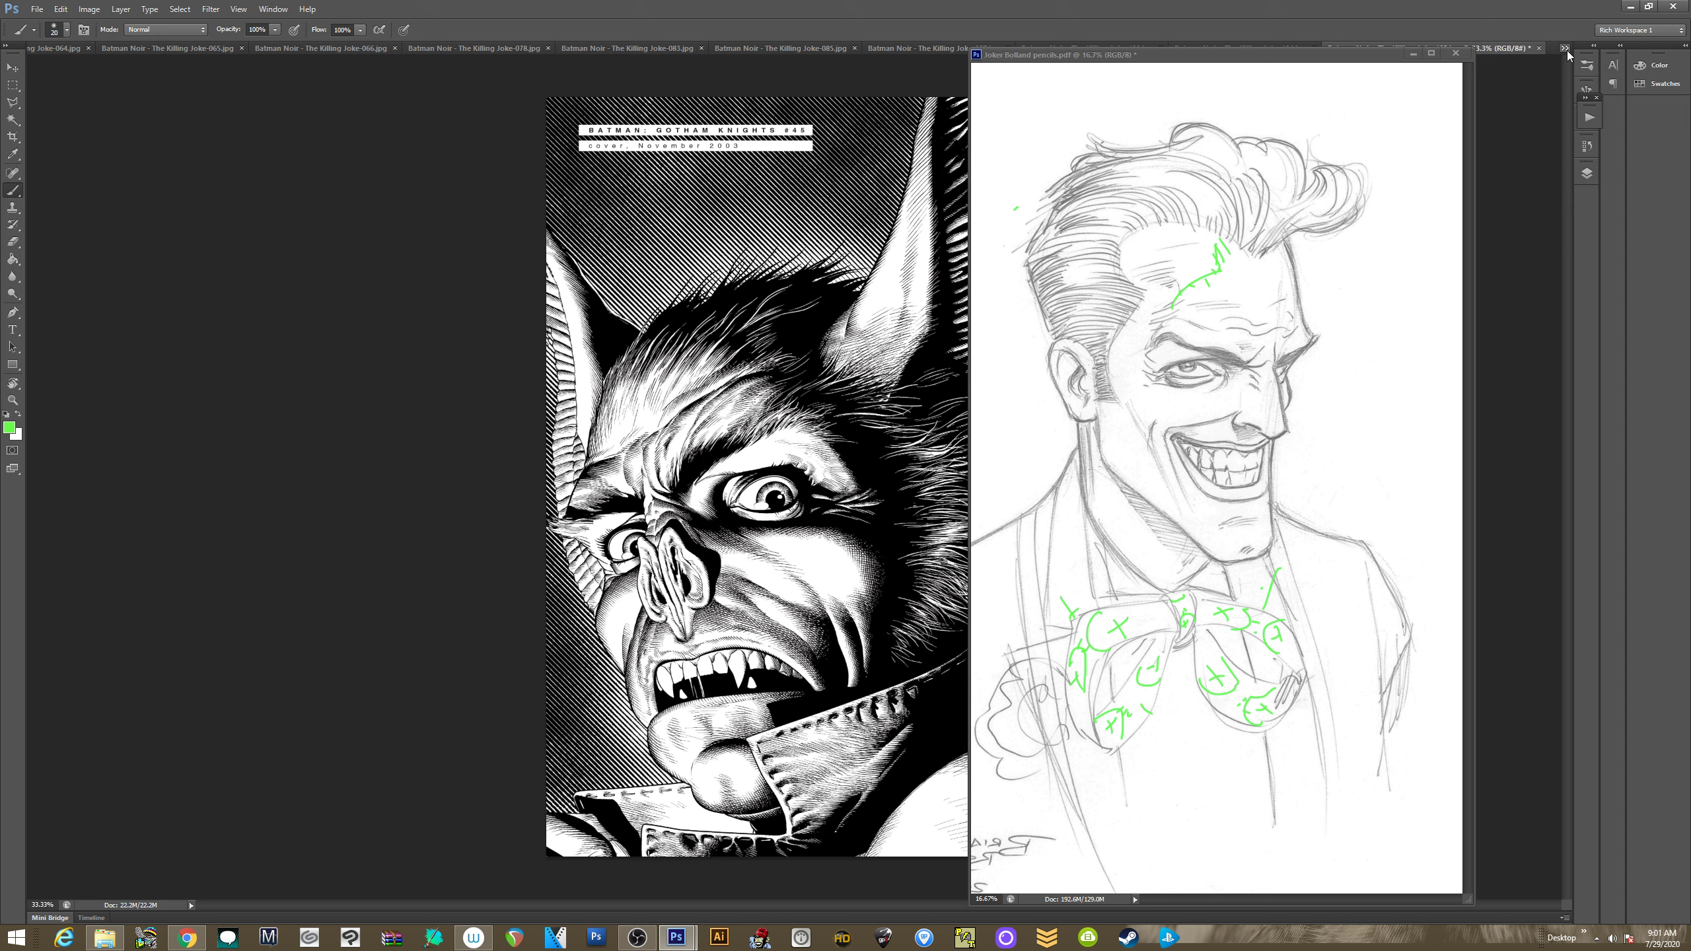
Undo the green brush marks on the bow tie and forehead of the Joker sketch, keeping the sketch flipped
click(1433, 184)
key(ctrl+alt+z)
key(ctrl+alt+z)
key(ctrl+alt+z)
key(ctrl+alt+z)
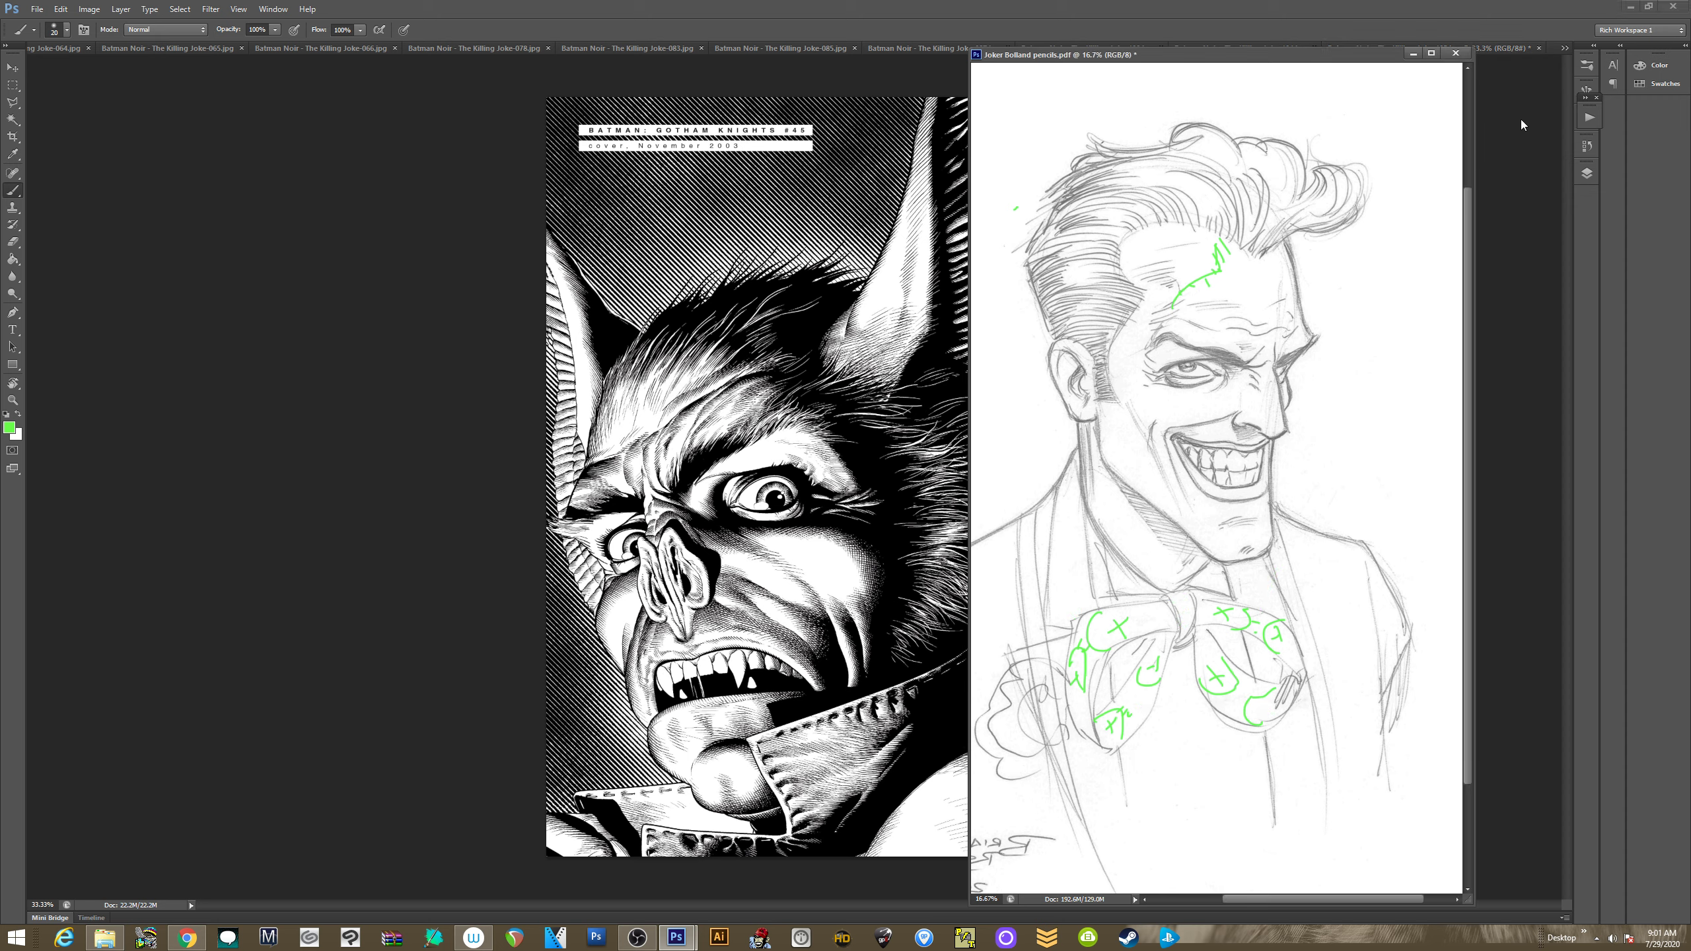
key(ctrl+alt+z)
key(ctrl+alt+z)
key(ctrl+alt+z)
key(ctrl+alt+z)
key(ctrl+alt+z)
key(ctrl+alt+z)
key(ctrl+alt+z)
key(ctrl+alt+z)
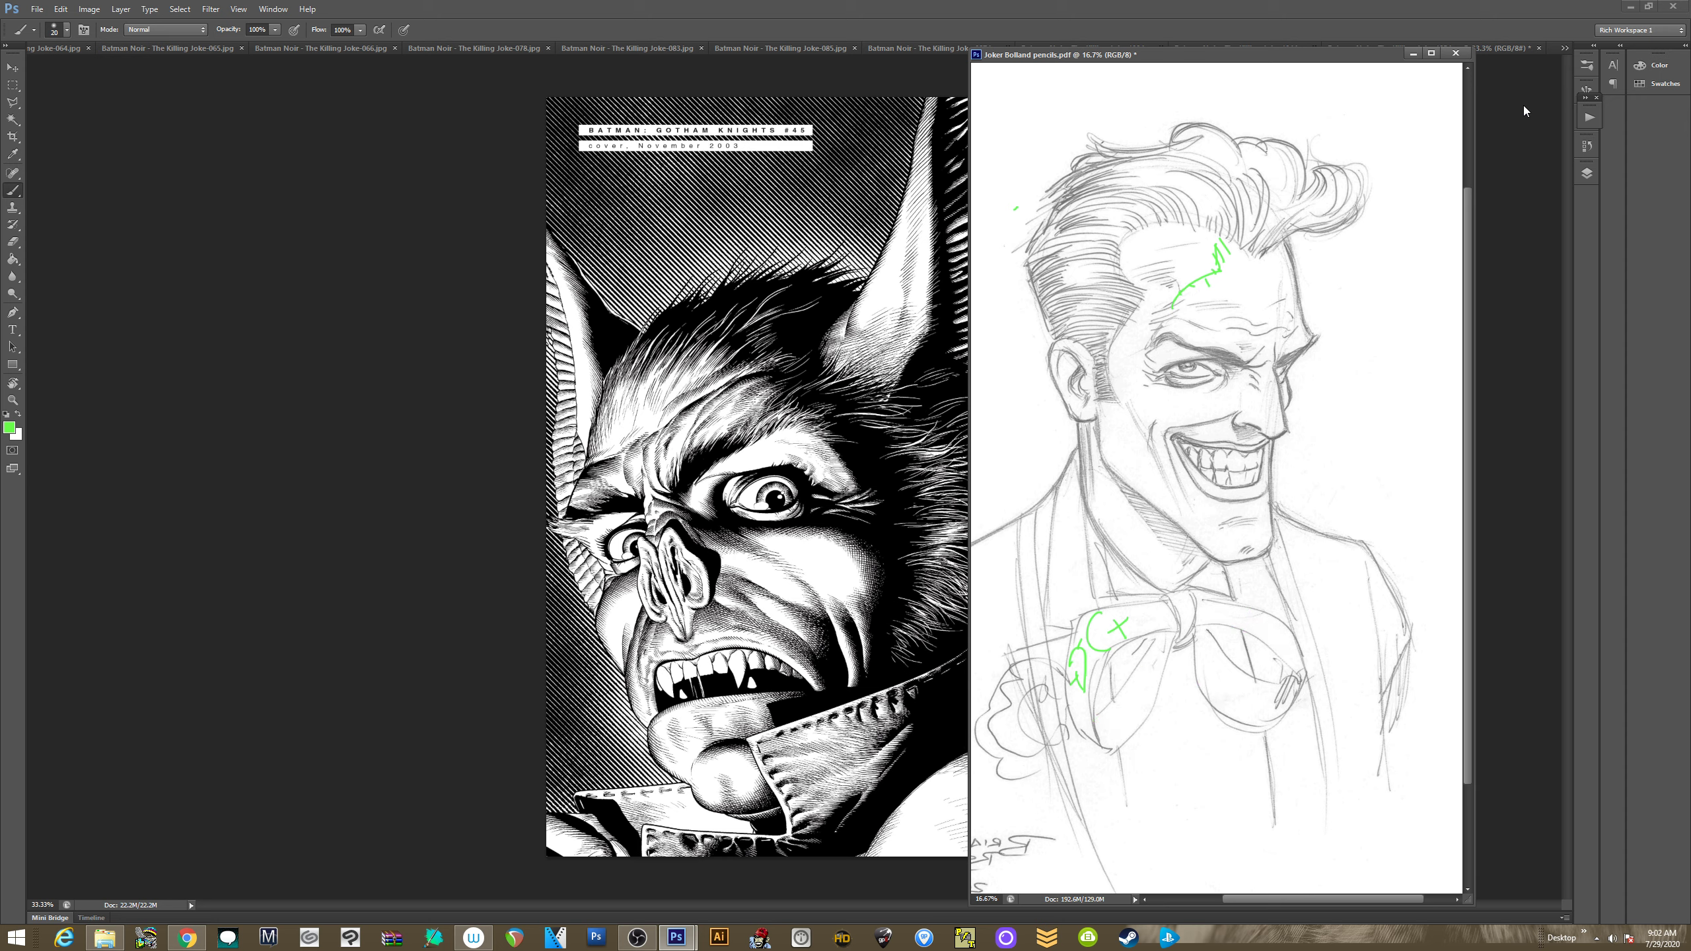
key(ctrl+alt+z)
key(ctrl+alt+z)
key(ctrl+alt+z)
key(ctrl+alt+z)
key(ctrl+alt+z)
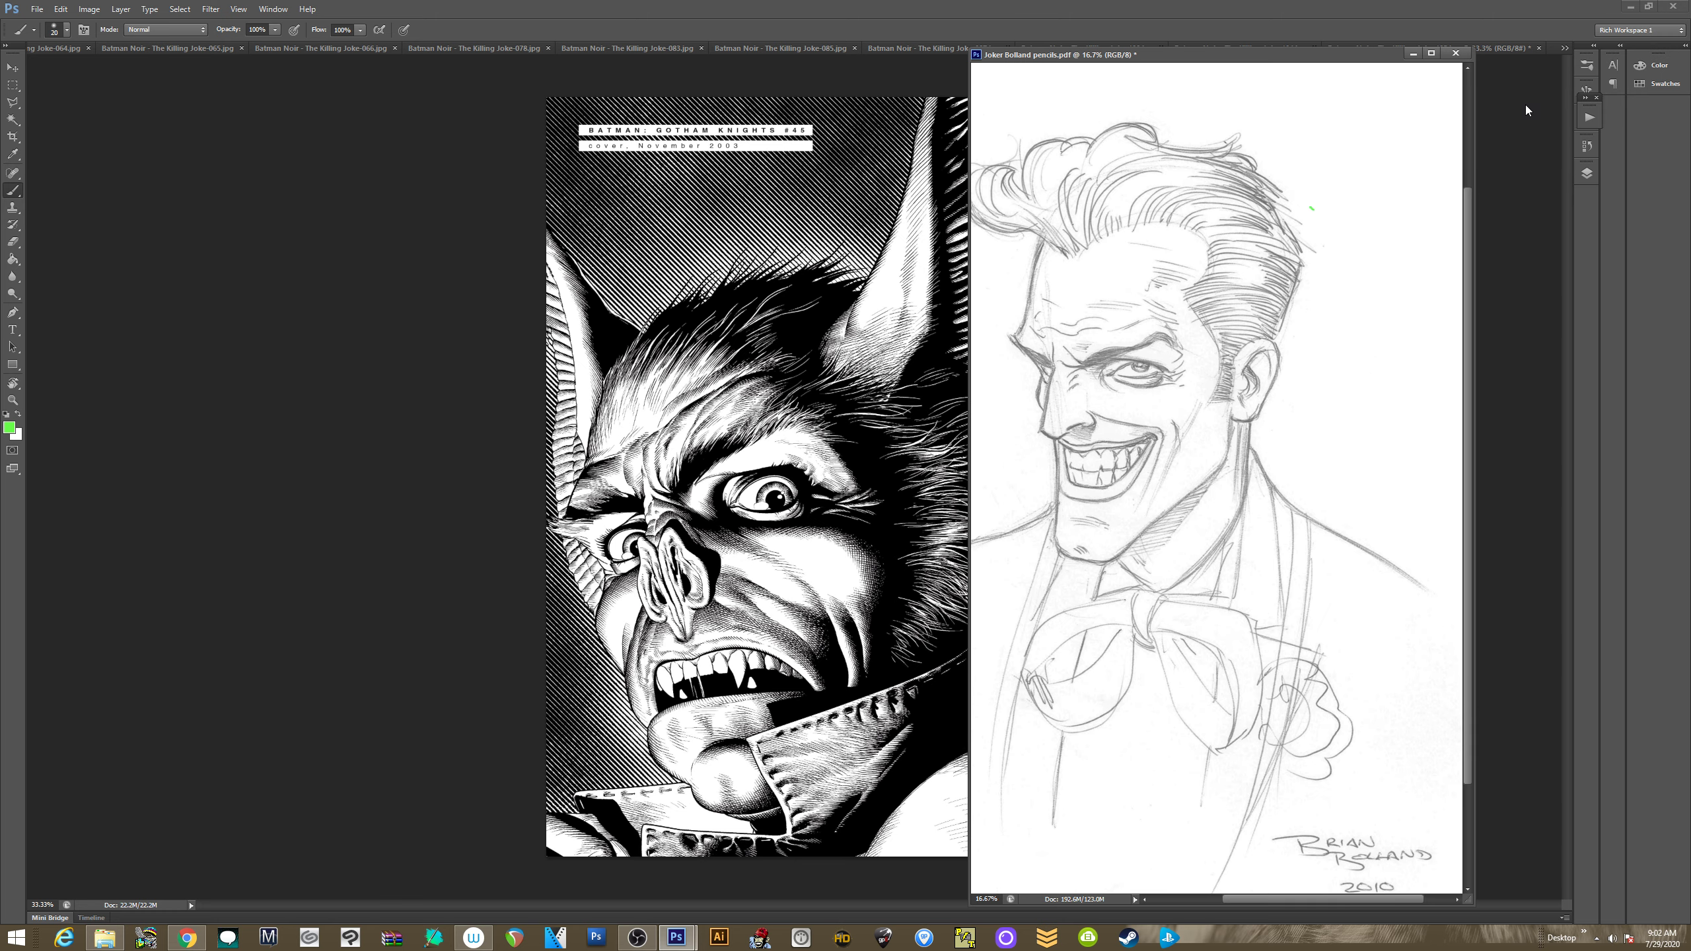
key(ctrl+alt+z)
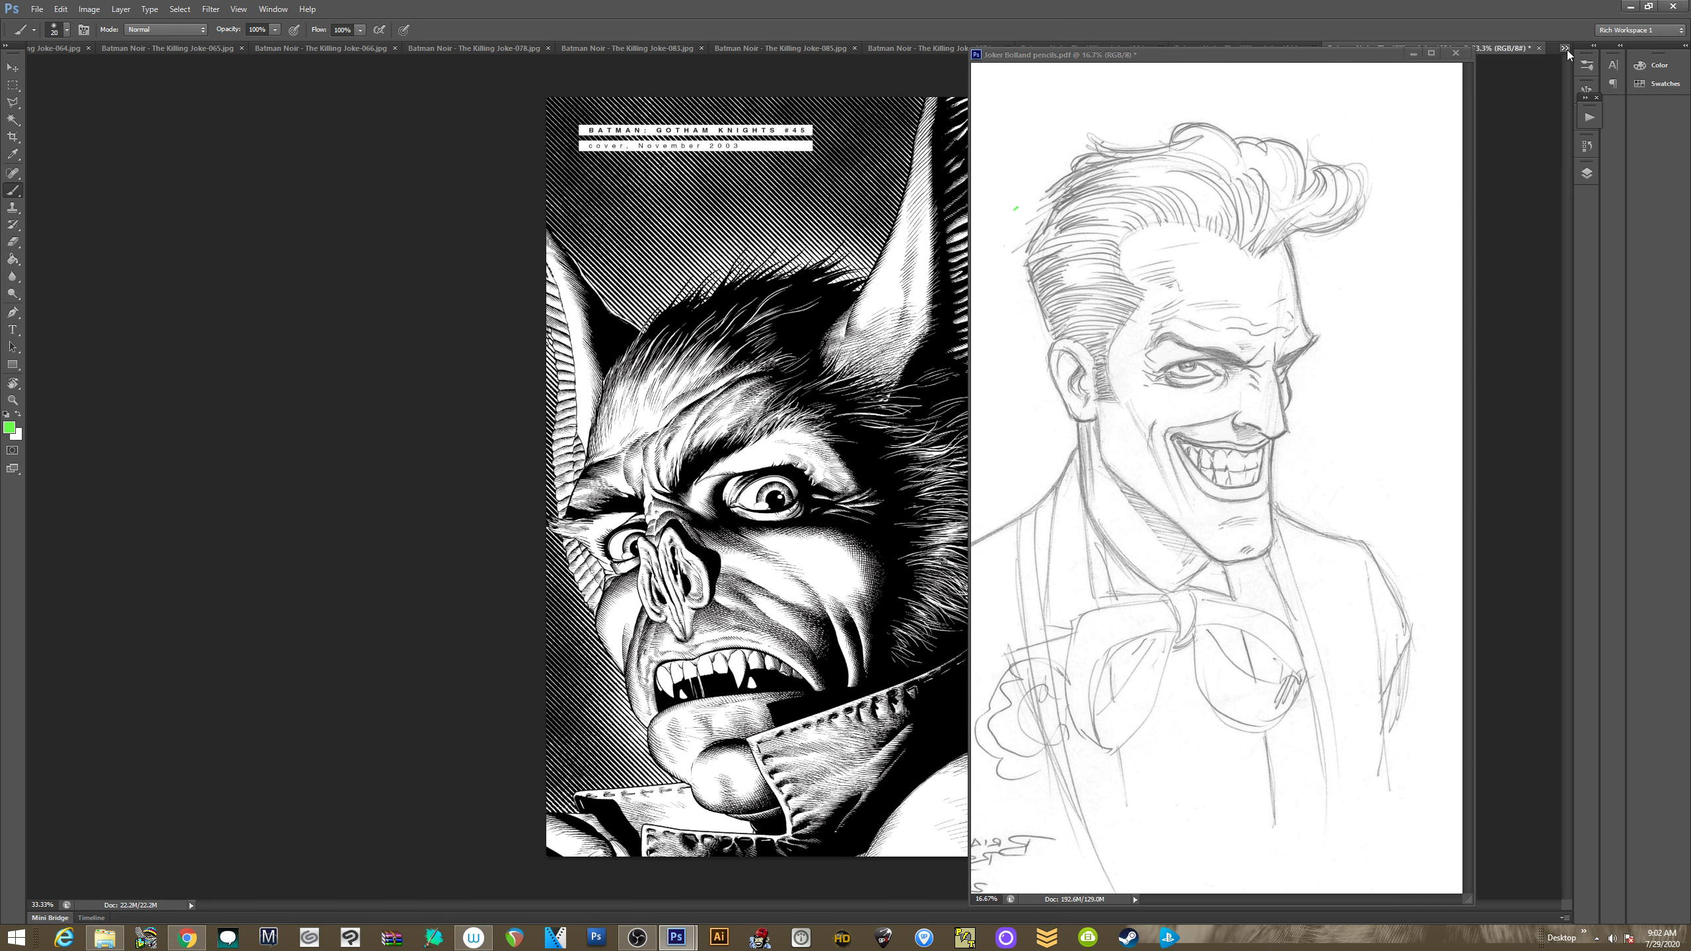
Bring up the comic page Batman Noir - The Killing Joke-029.jpg and enlarge its bottom Joker panel to 66.67%
click(1566, 49)
click(1494, 53)
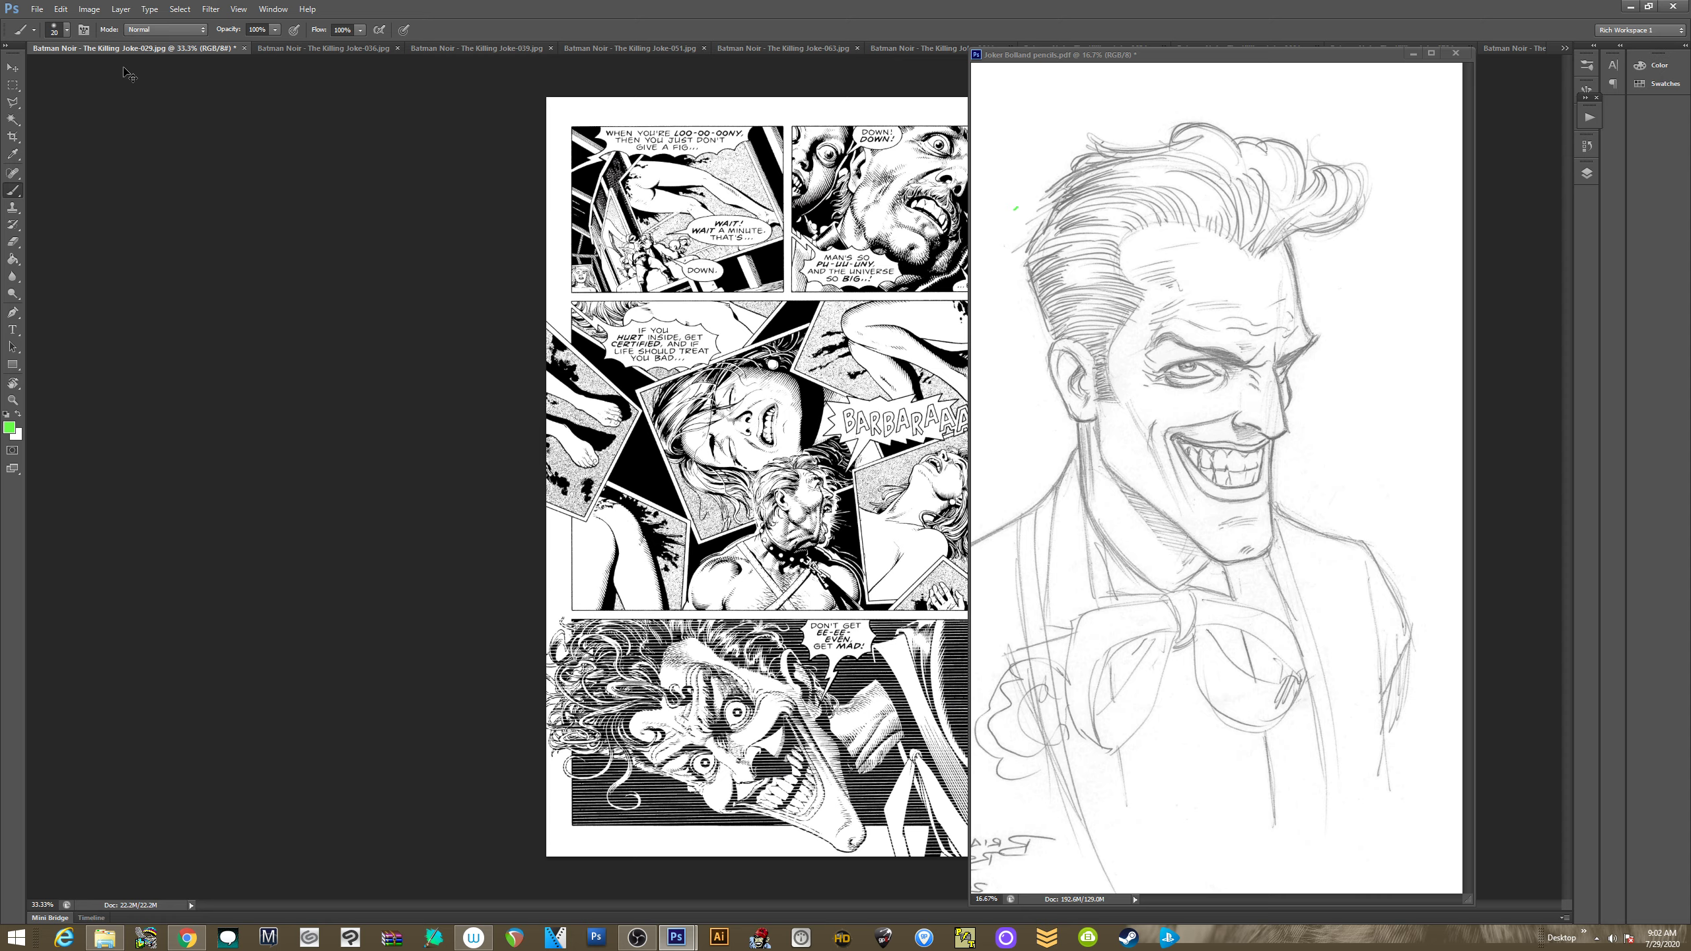
scroll(792, 474, up, 1)
drag(791, 428, 597, 277)
drag(705, 390, 689, 205)
key(ctrl+plus)
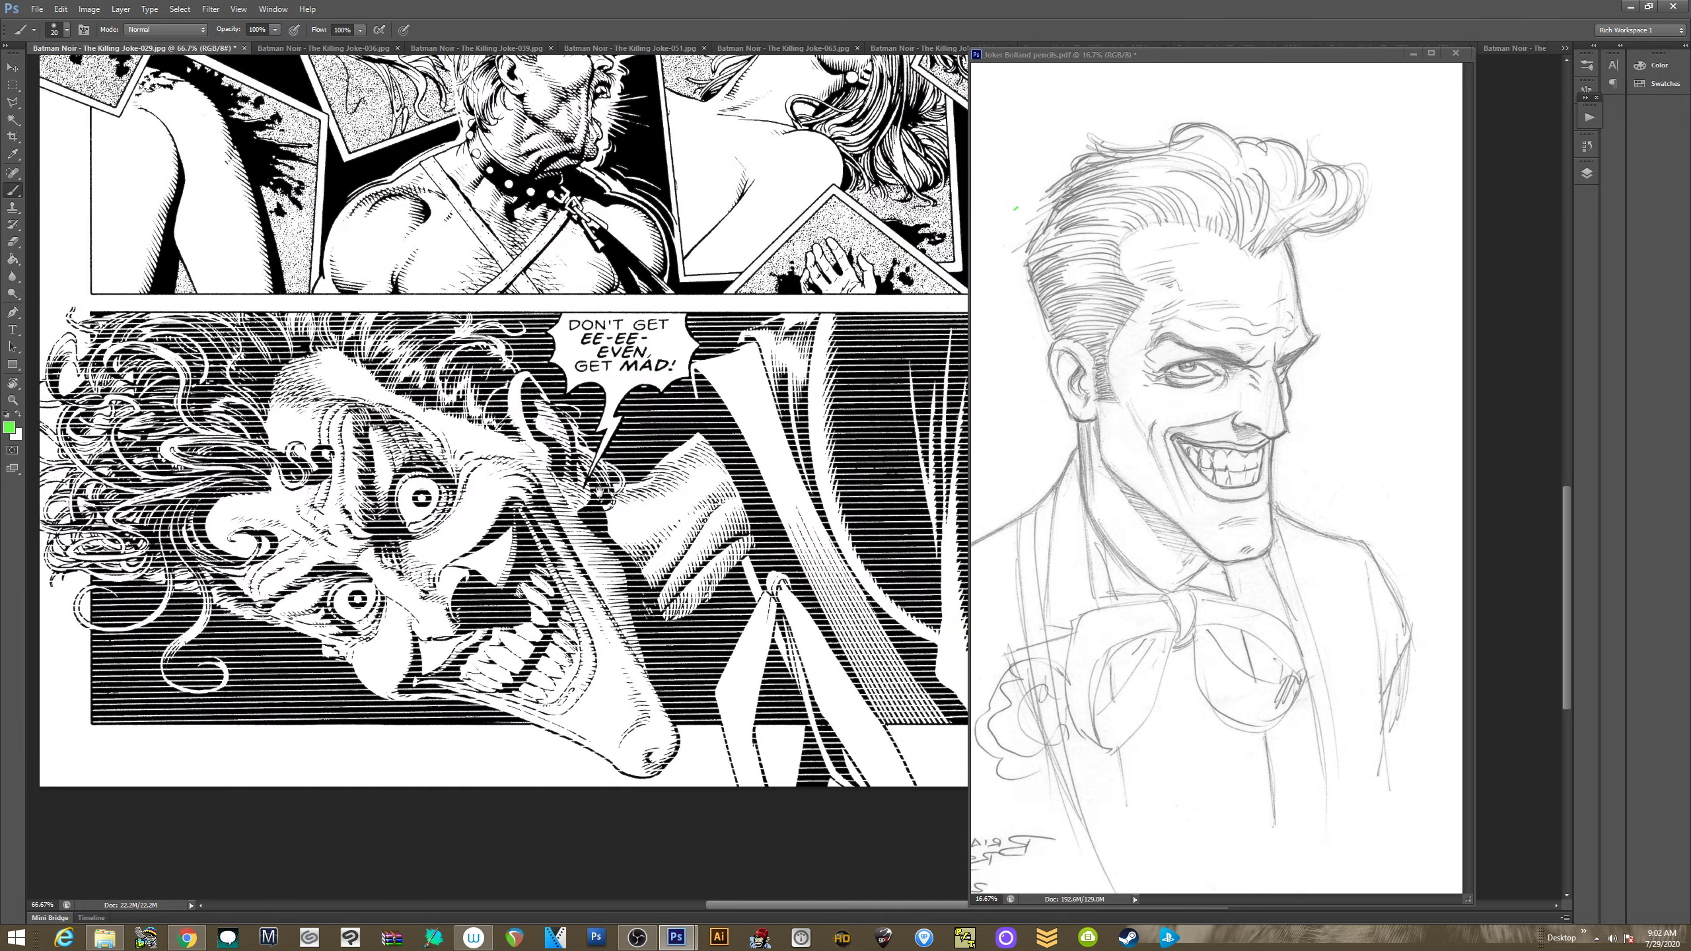
Rotate the page view until the Joker's face stands upright and enlarge the face to 100%
key(r)
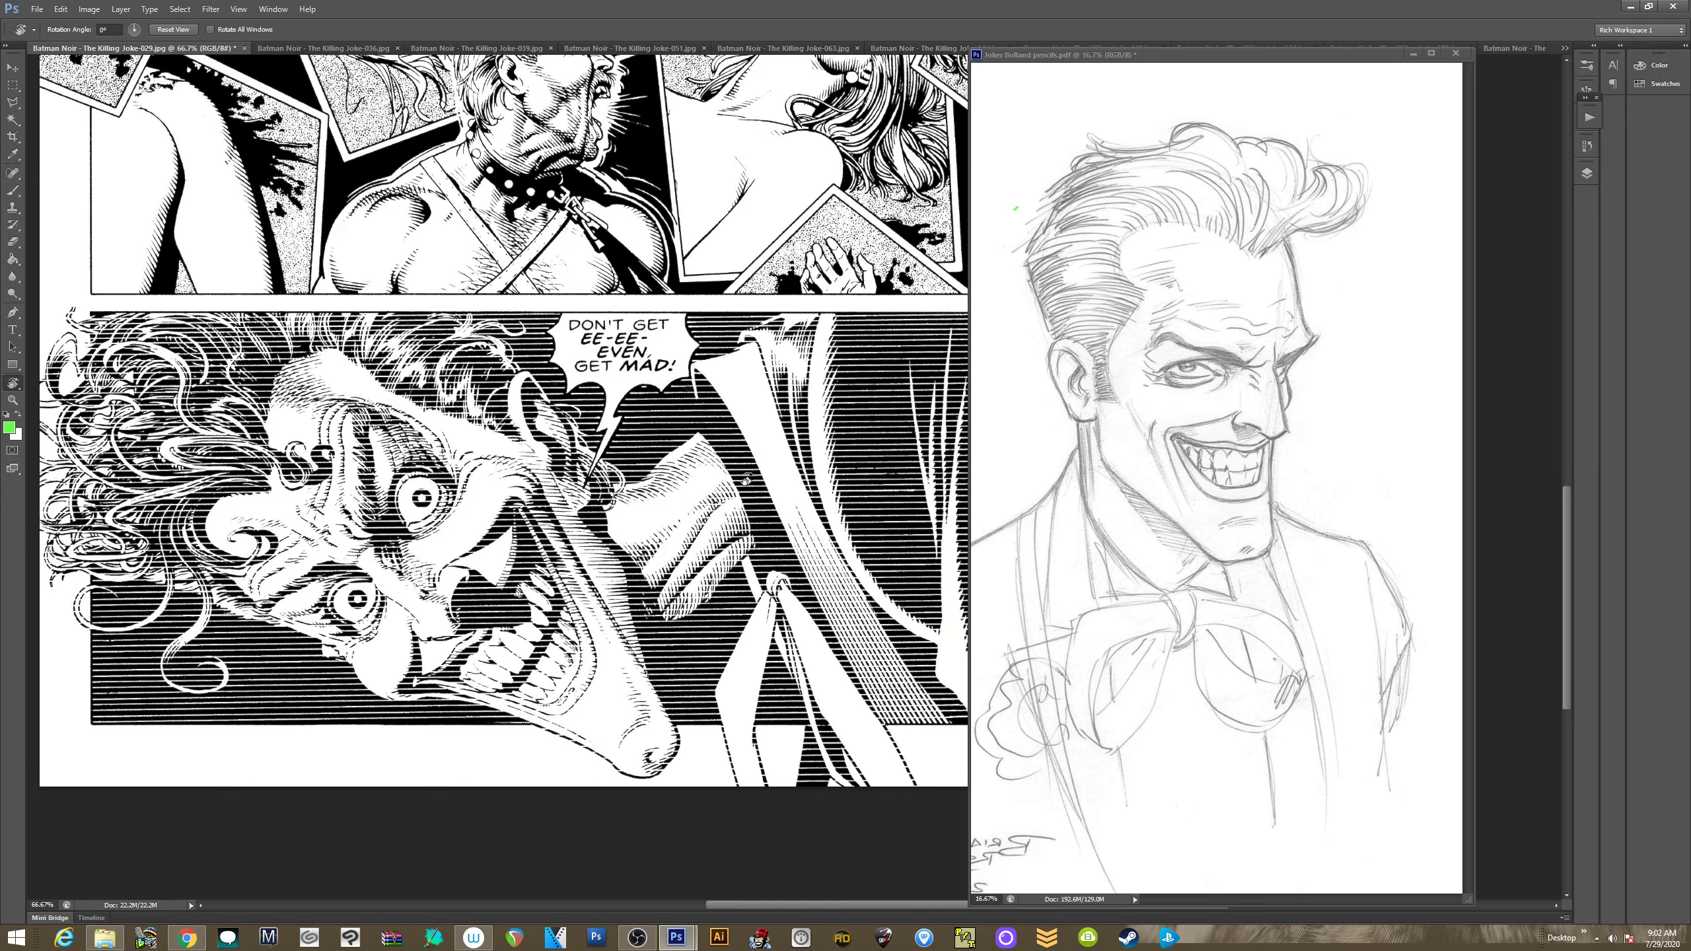
drag(874, 470, 845, 543)
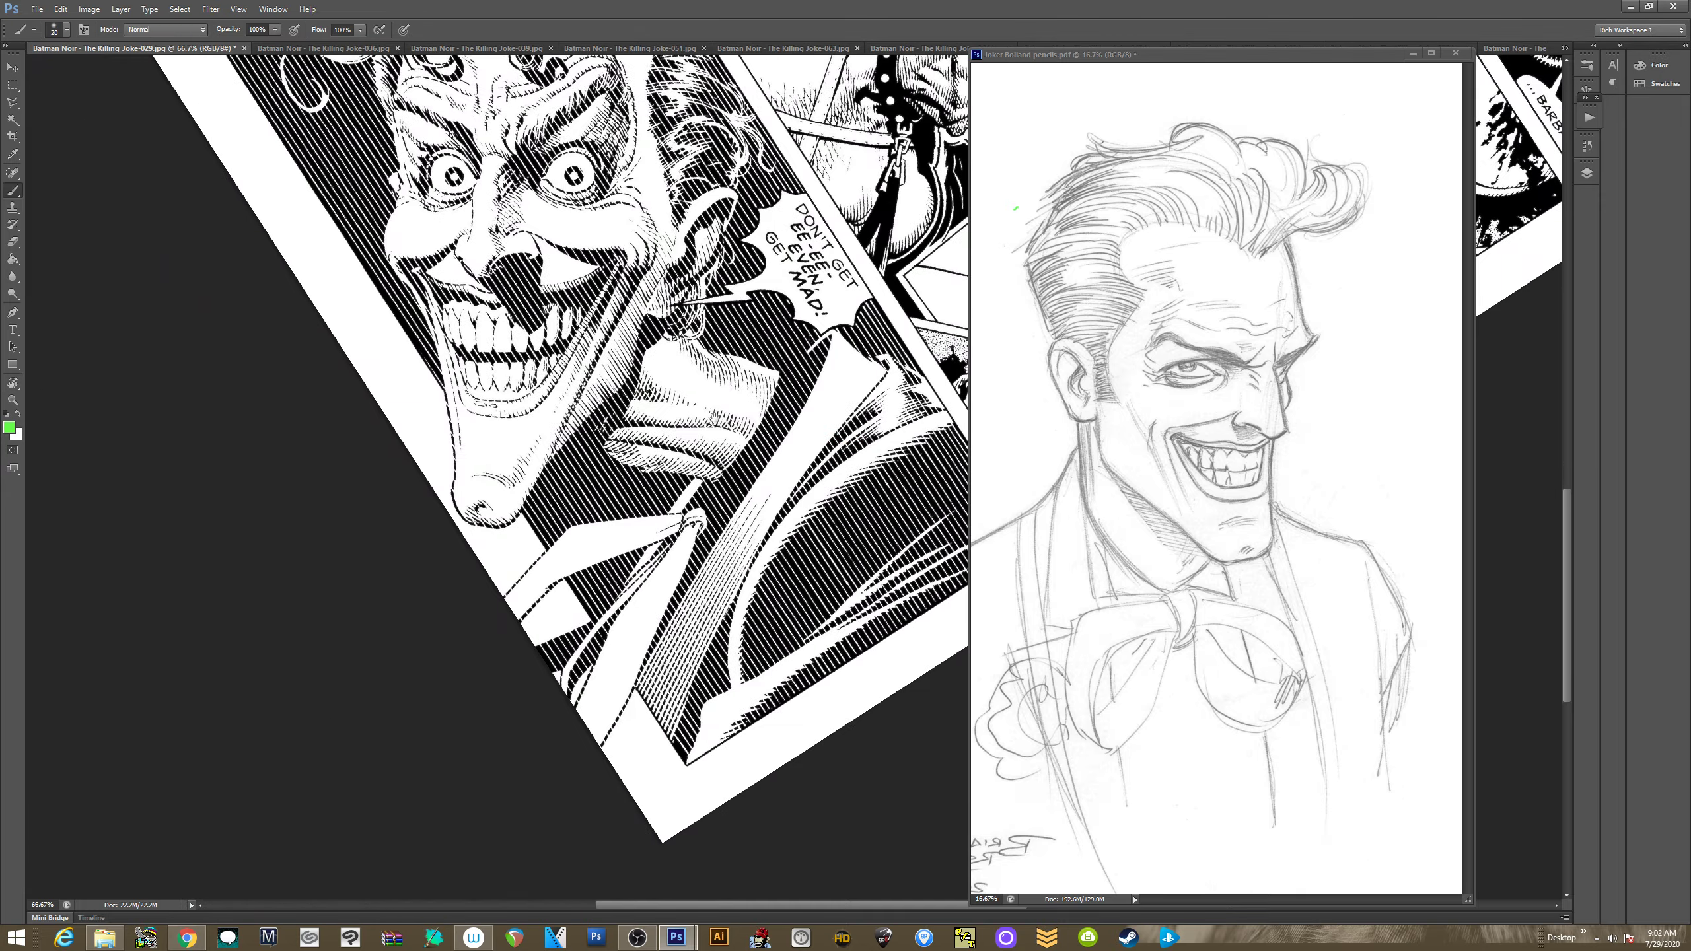
drag(658, 146, 669, 414)
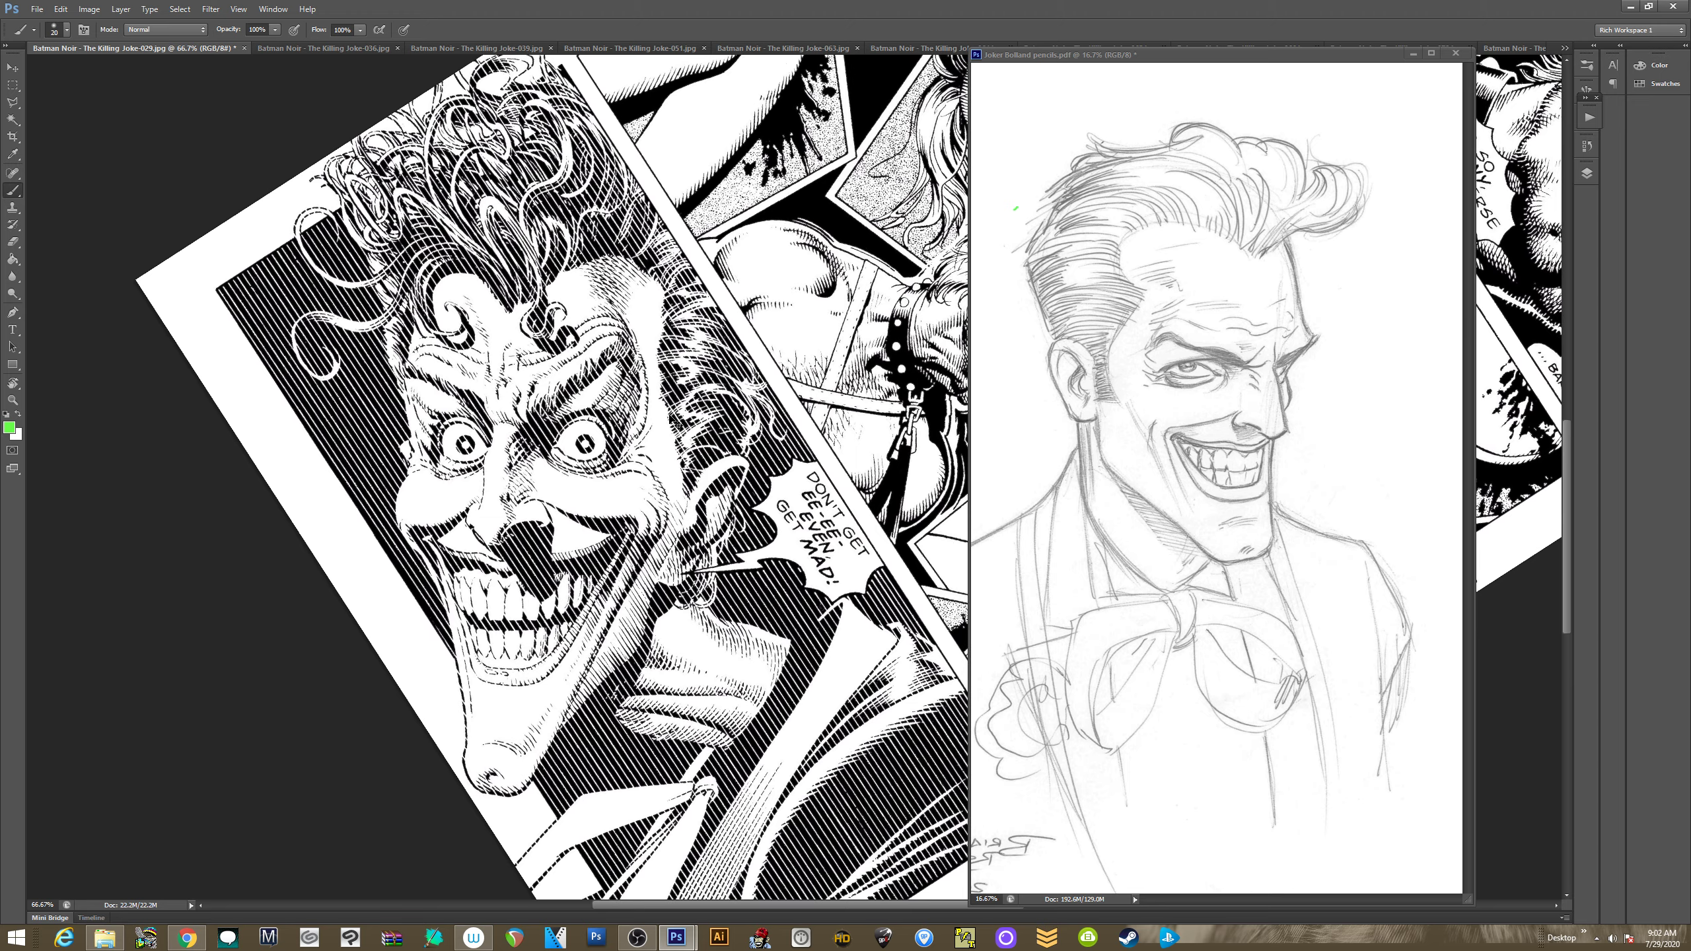
key(ctrl+plus)
drag(556, 464, 575, 428)
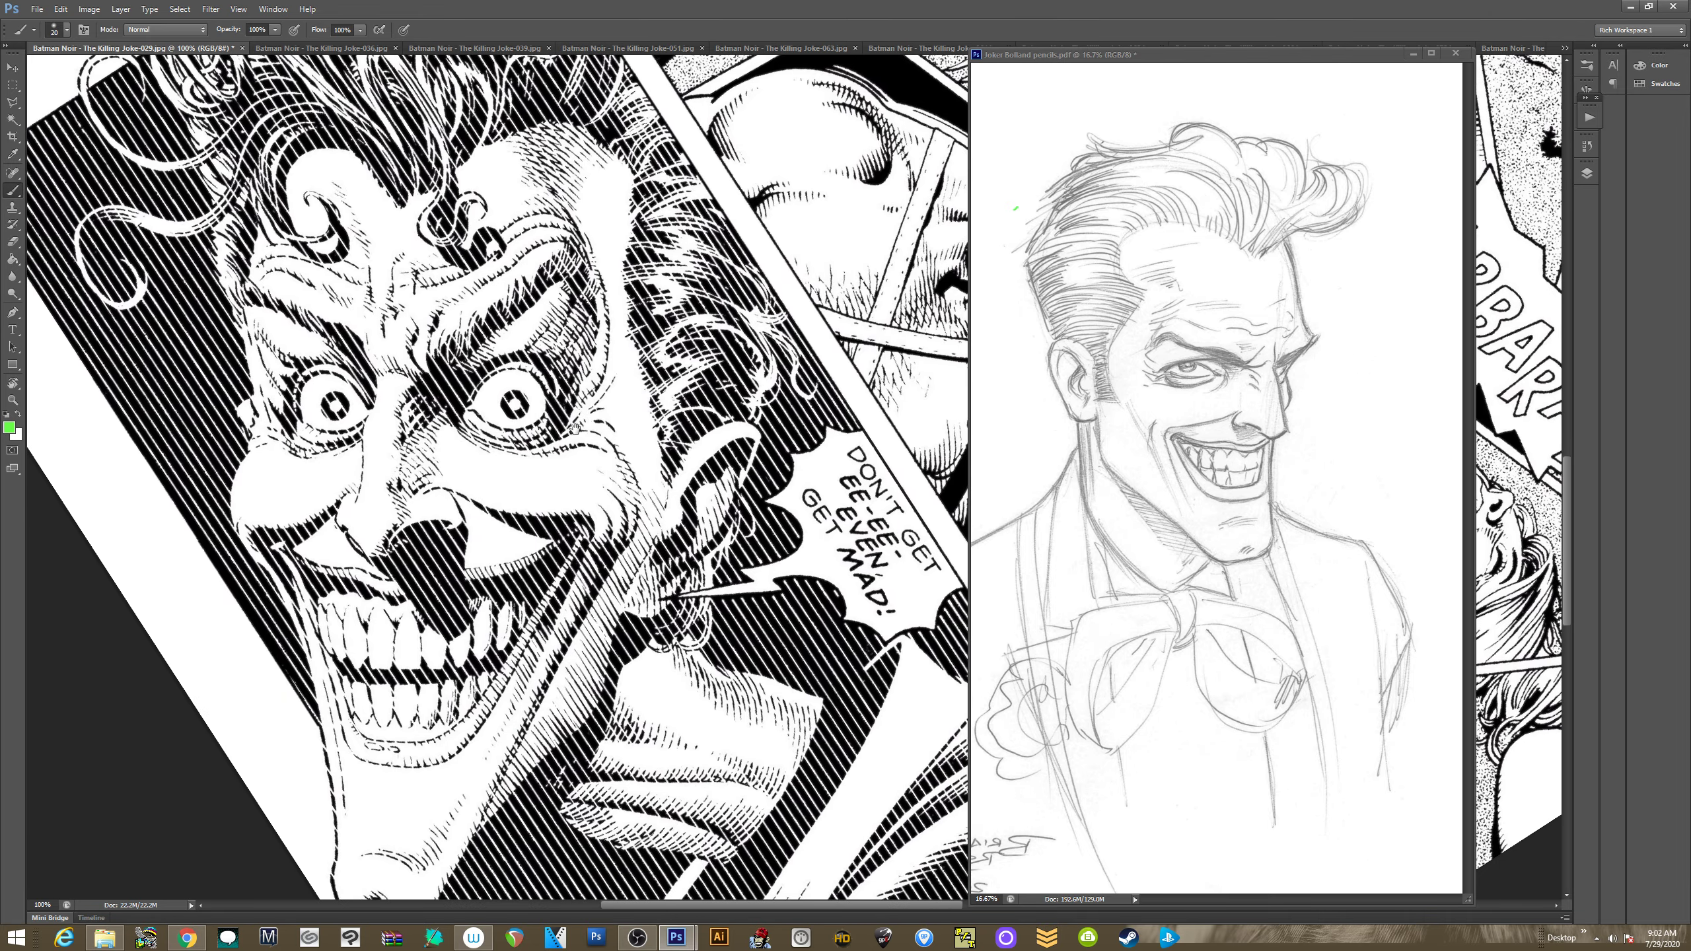
Draw a four-sided outline with straight brush lines beside the hair on the Joker sketch
click(1001, 152)
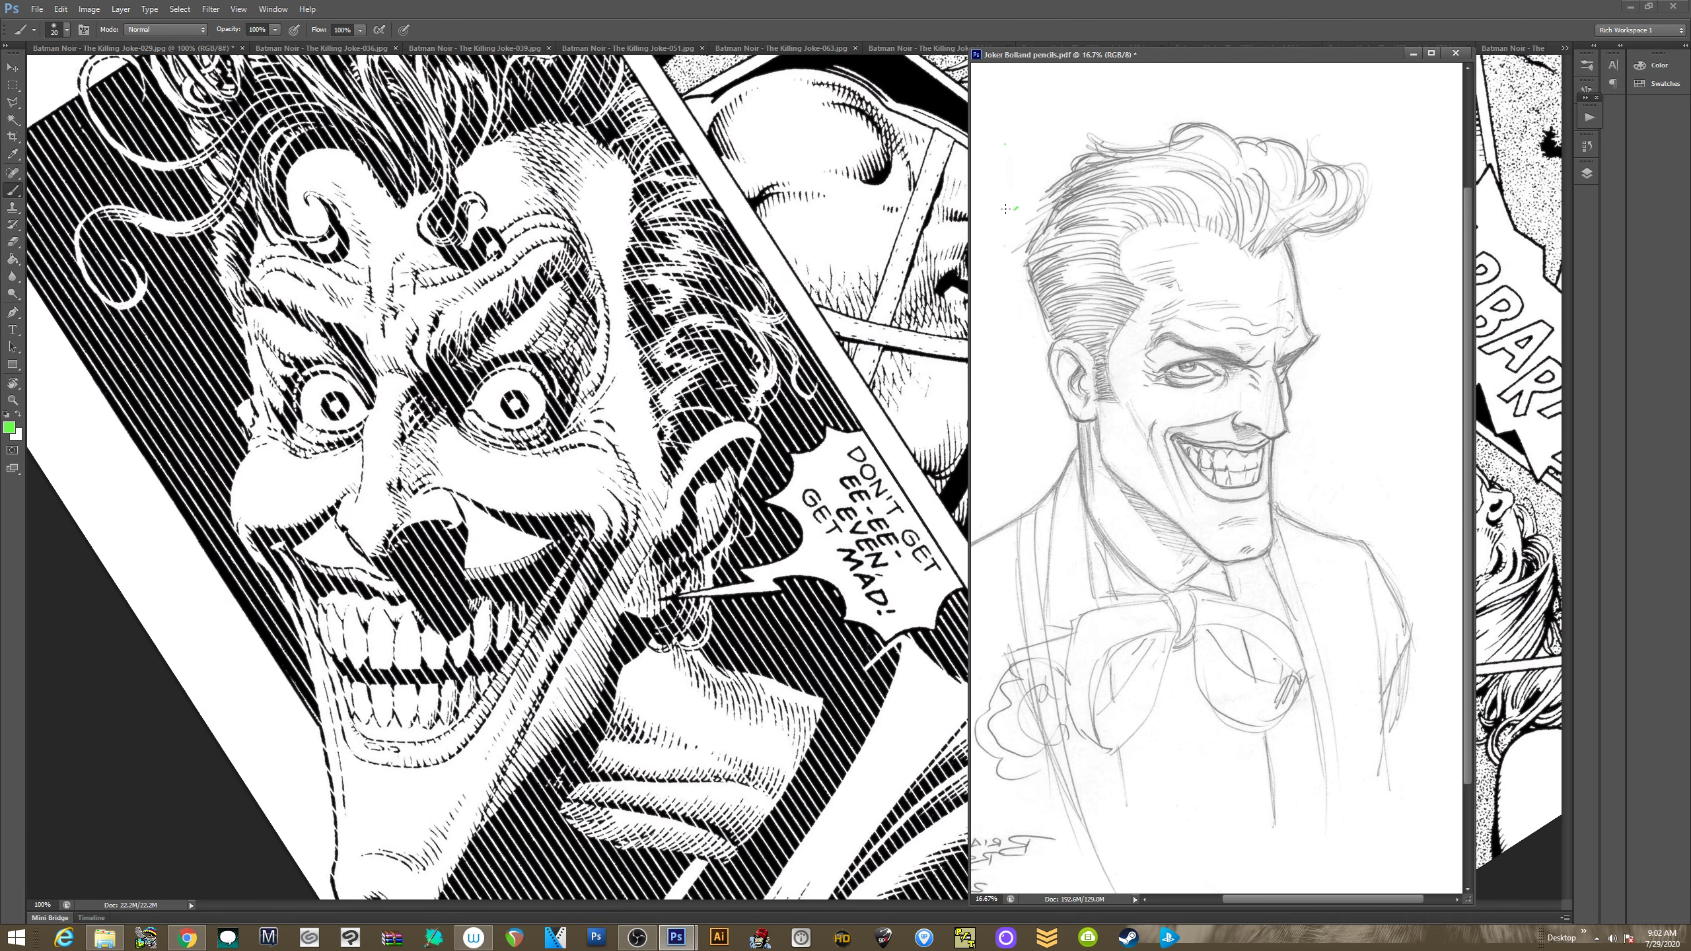
drag(1007, 224, 1005, 144)
shift+click(1063, 100)
shift+click(1067, 191)
shift+click(1008, 222)
Undo the four-sided outline and the horizontal flip of the Joker sketch
key(ctrl+alt+z)
key(ctrl+alt+z)
key(ctrl+alt+z)
key(ctrl+alt+z)
key(ctrl+alt+z)
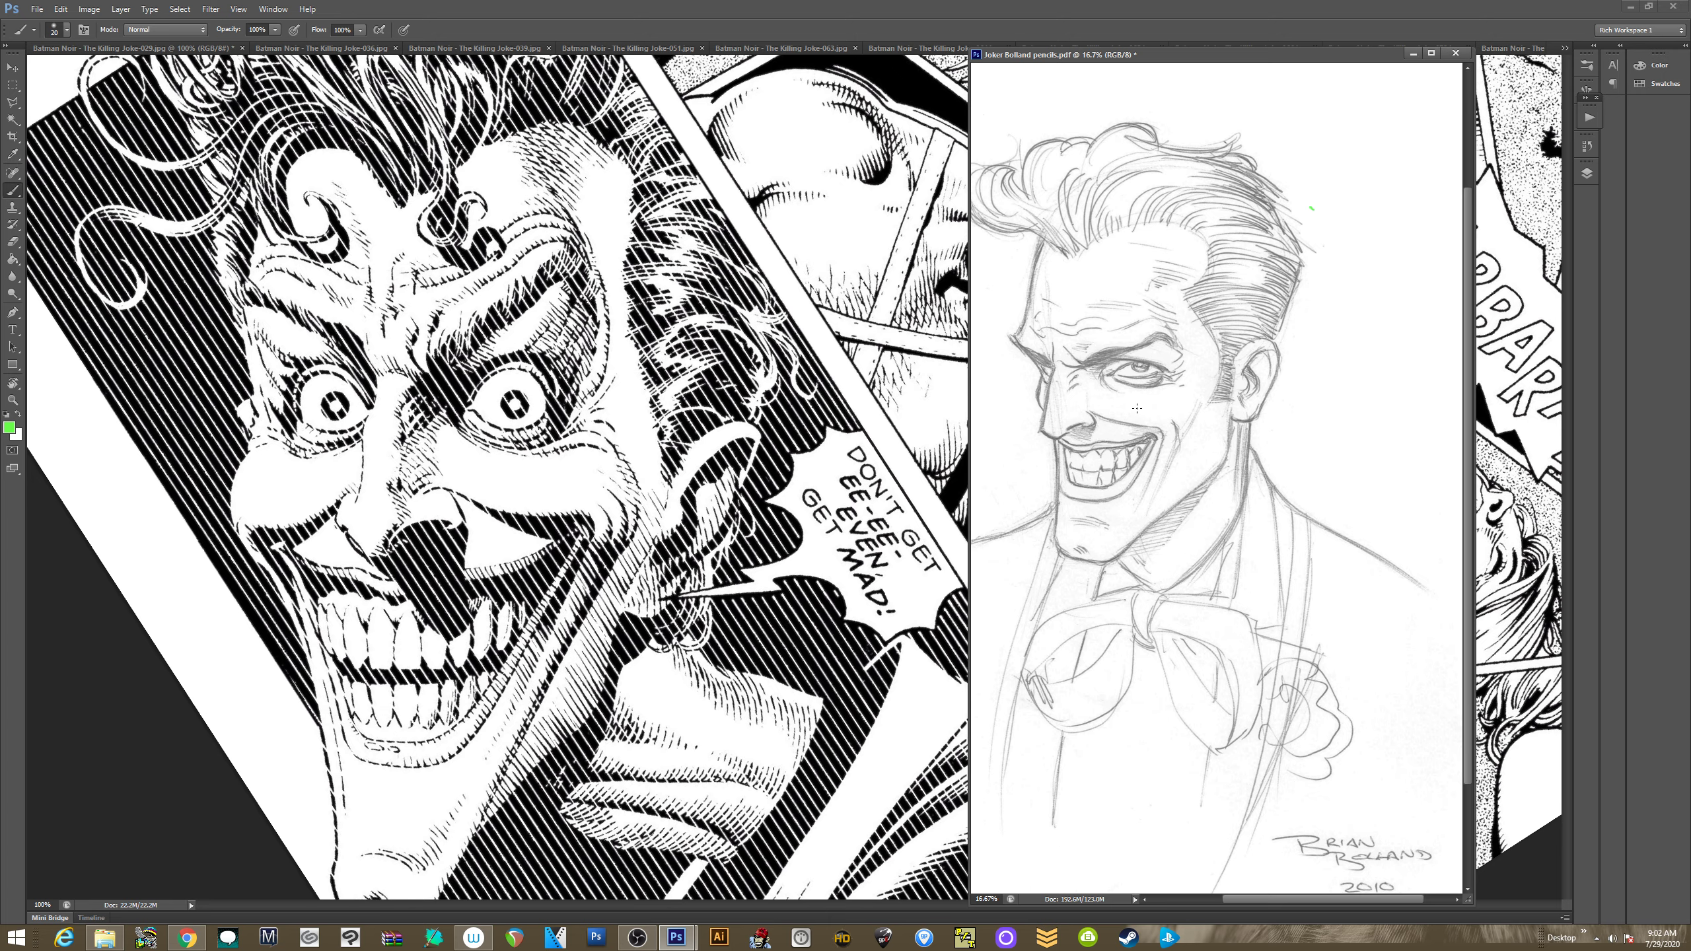
Mark the smile corners and an inner eye corner in green on the comic Joker and on the horizontally flipped pencil sketch
key(ctrl+alt+z)
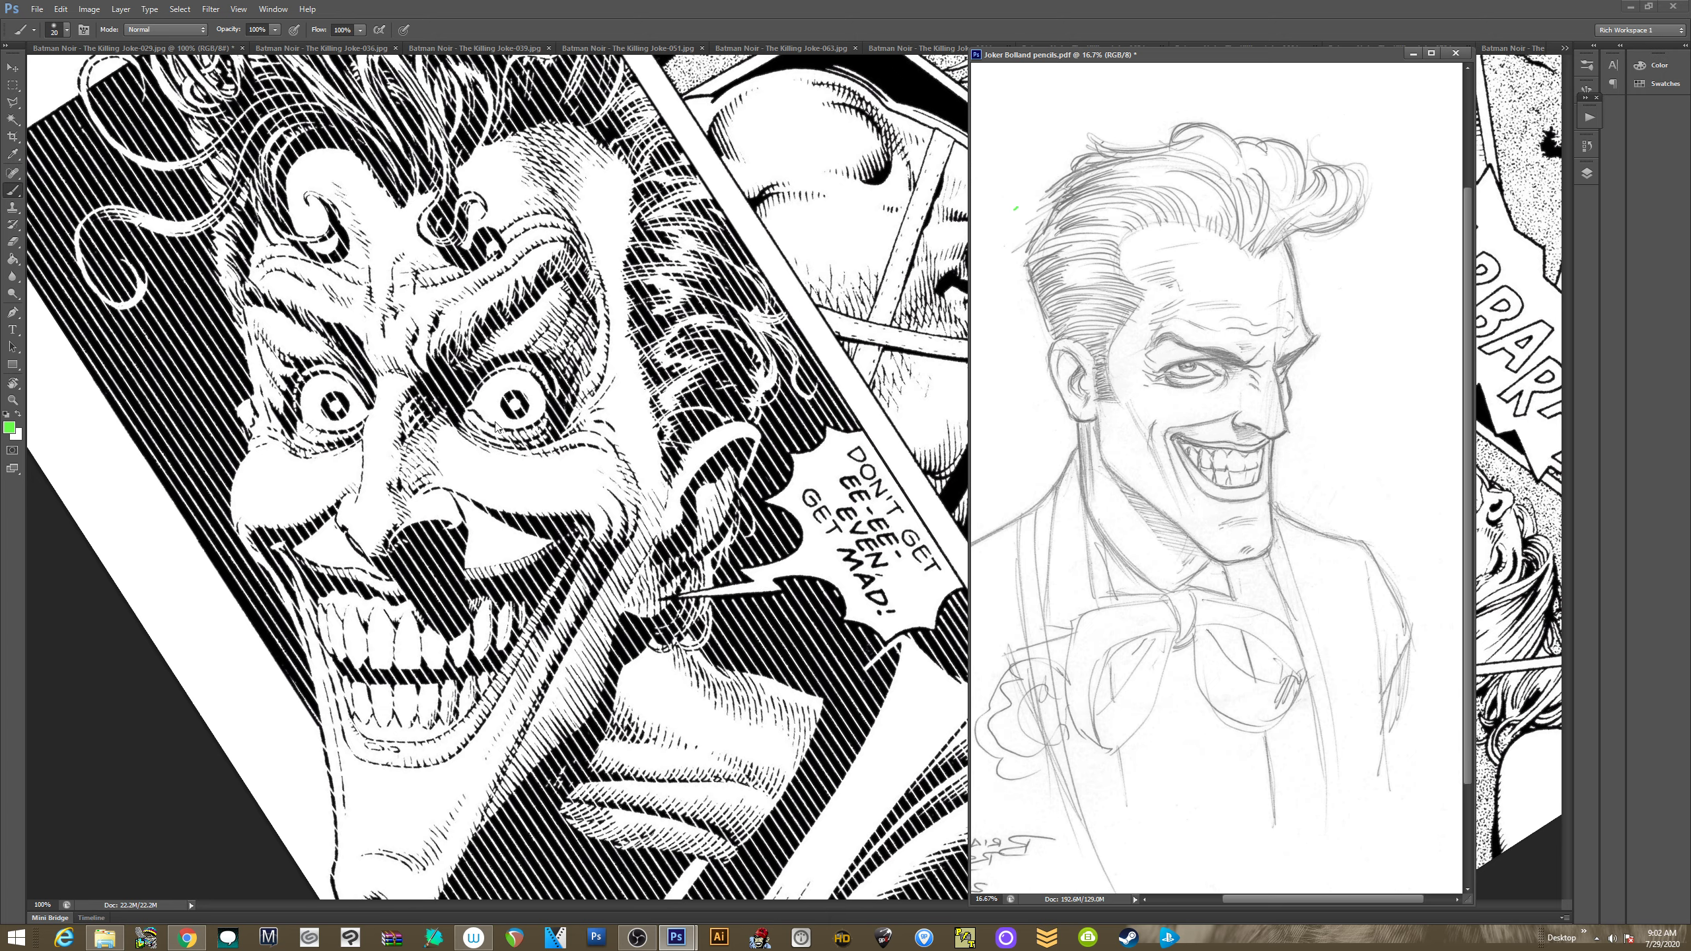
scroll(496, 426, down, 3)
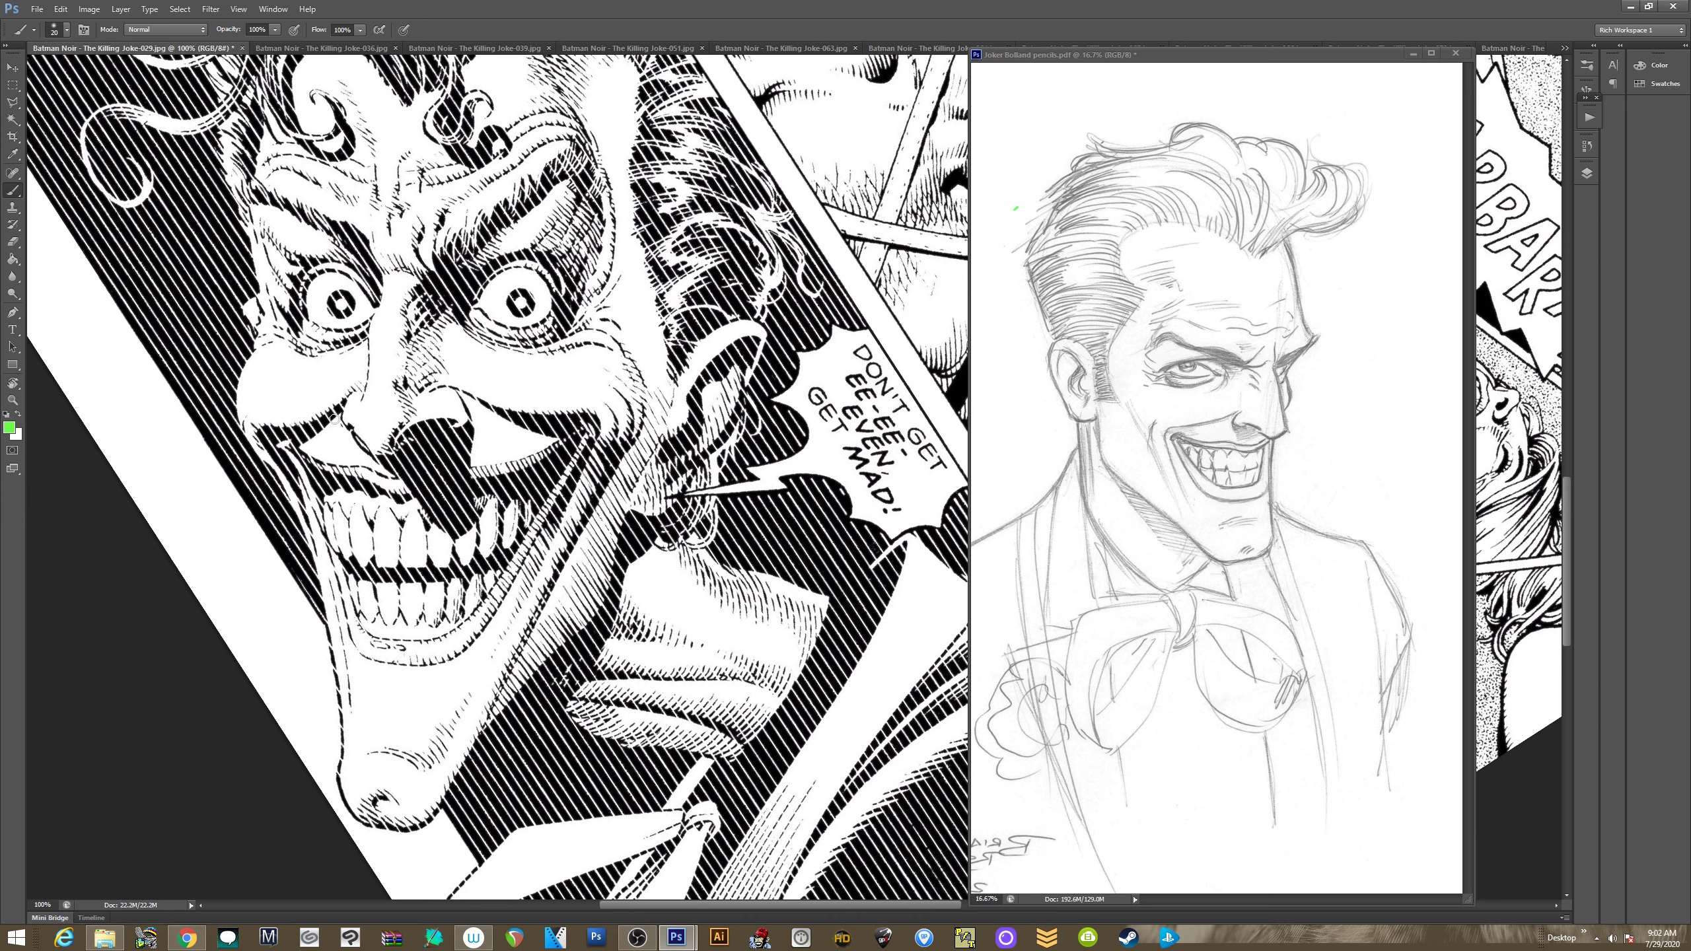
mouse_move(336, 419)
mouse_down()
mouse_move(289, 440)
mouse_move(310, 516)
mouse_up()
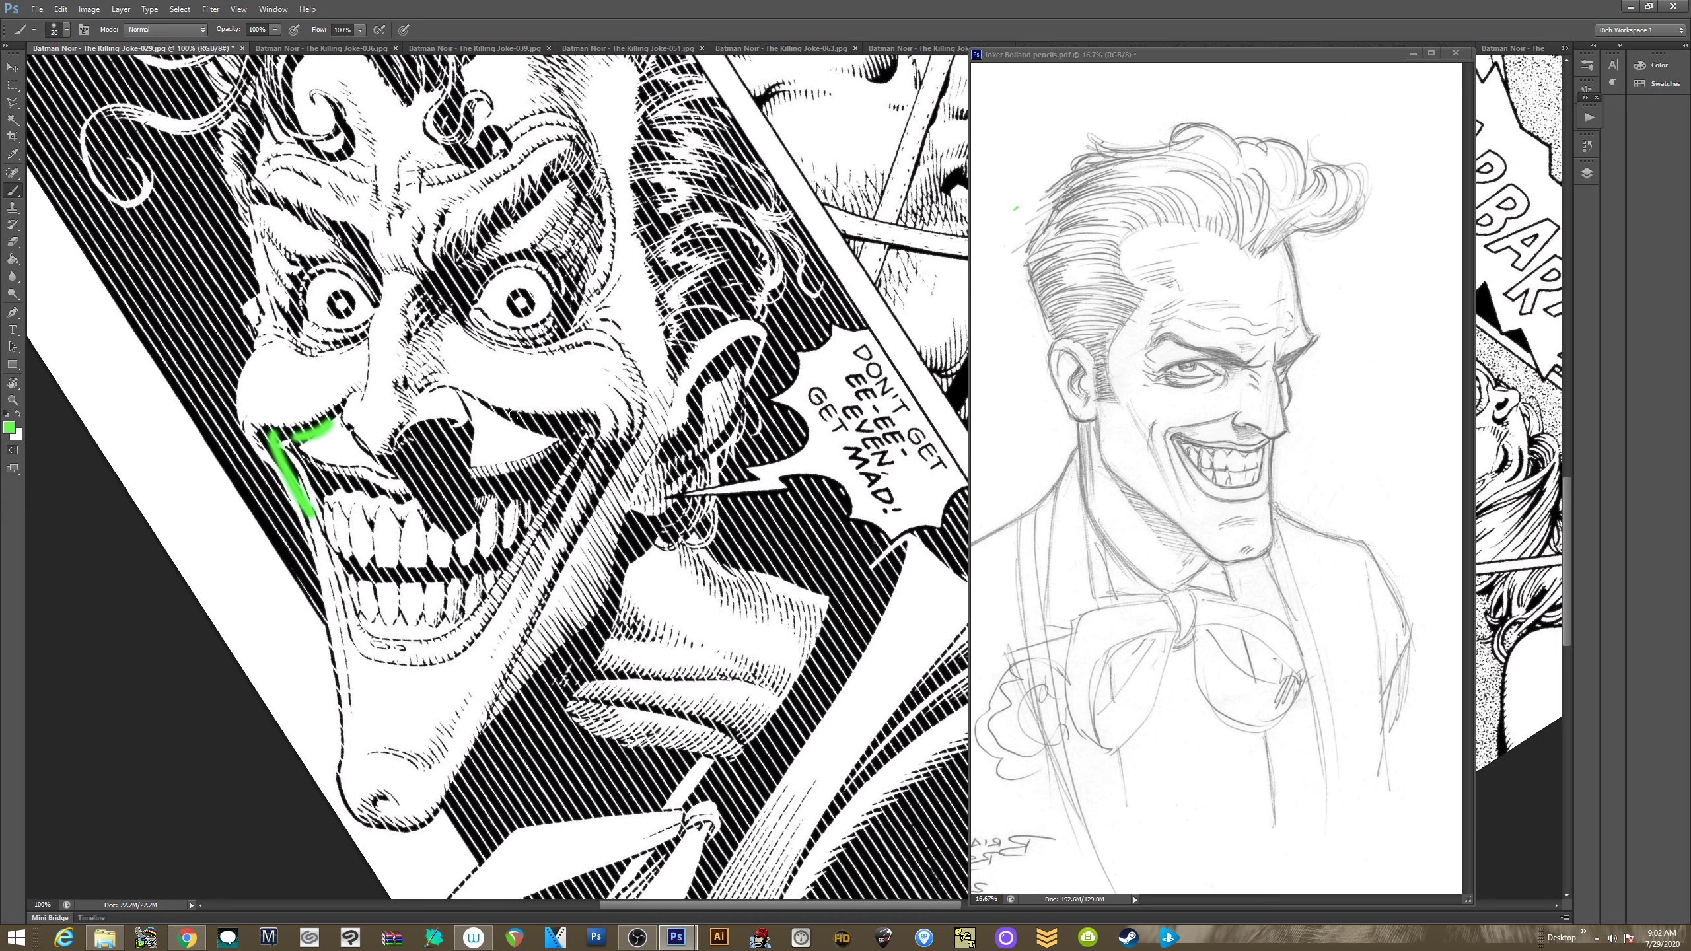
mouse_move(514, 415)
mouse_down()
mouse_move(572, 429)
mouse_move(567, 484)
mouse_up()
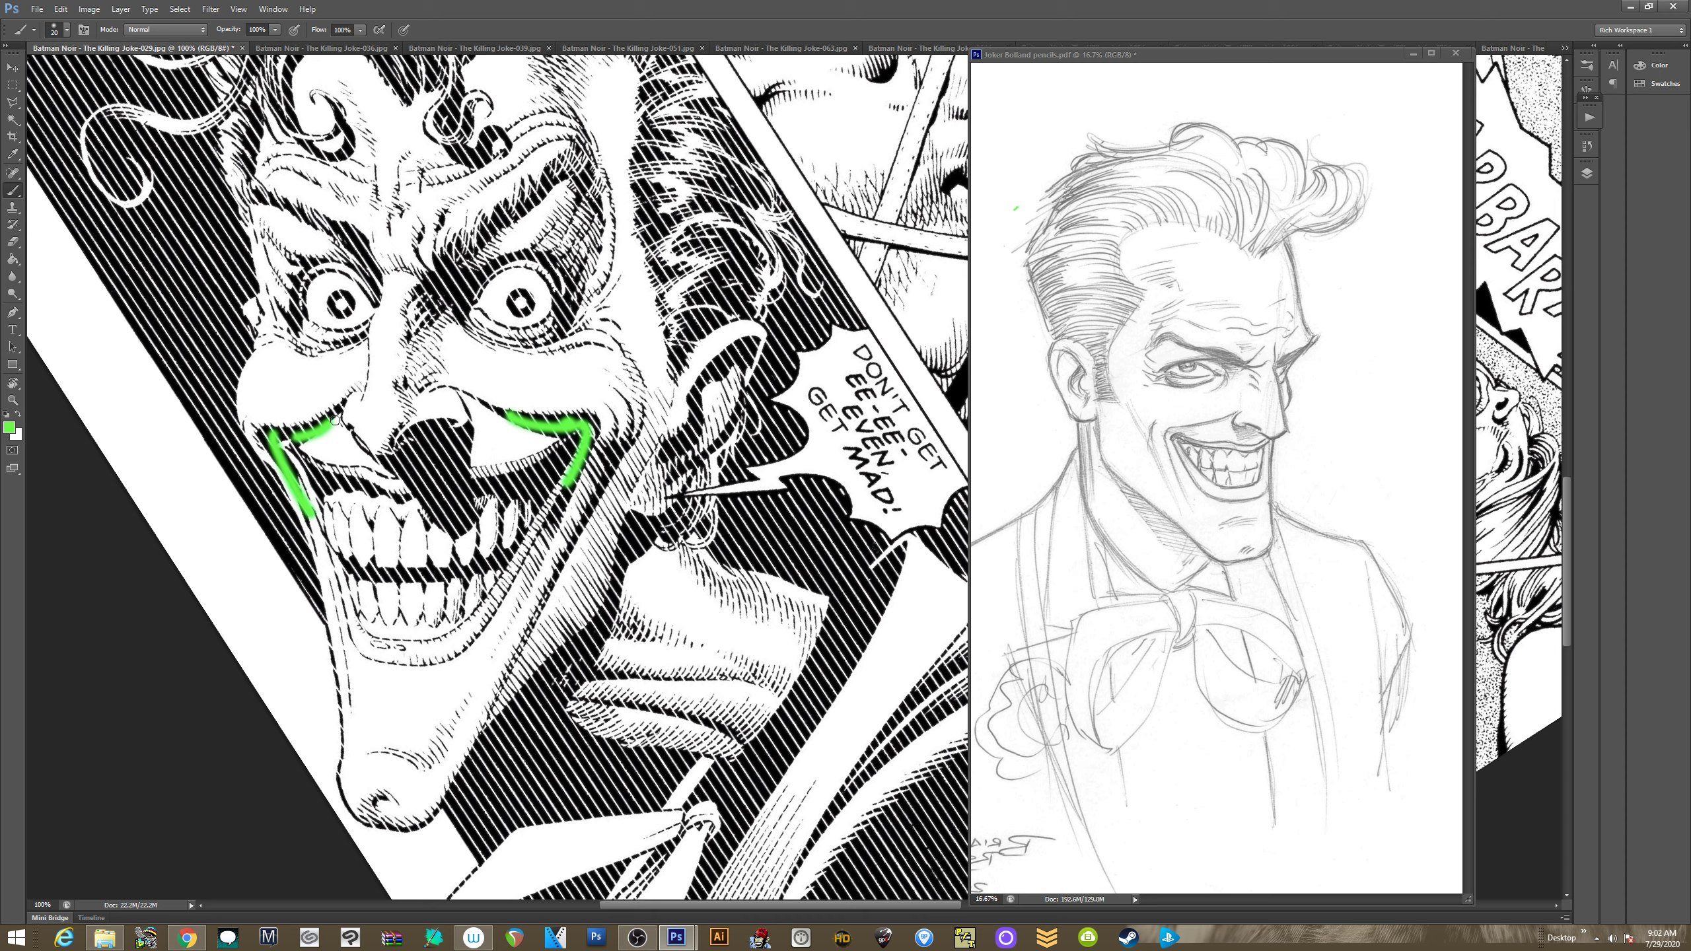
drag(455, 288, 469, 303)
click(1214, 364)
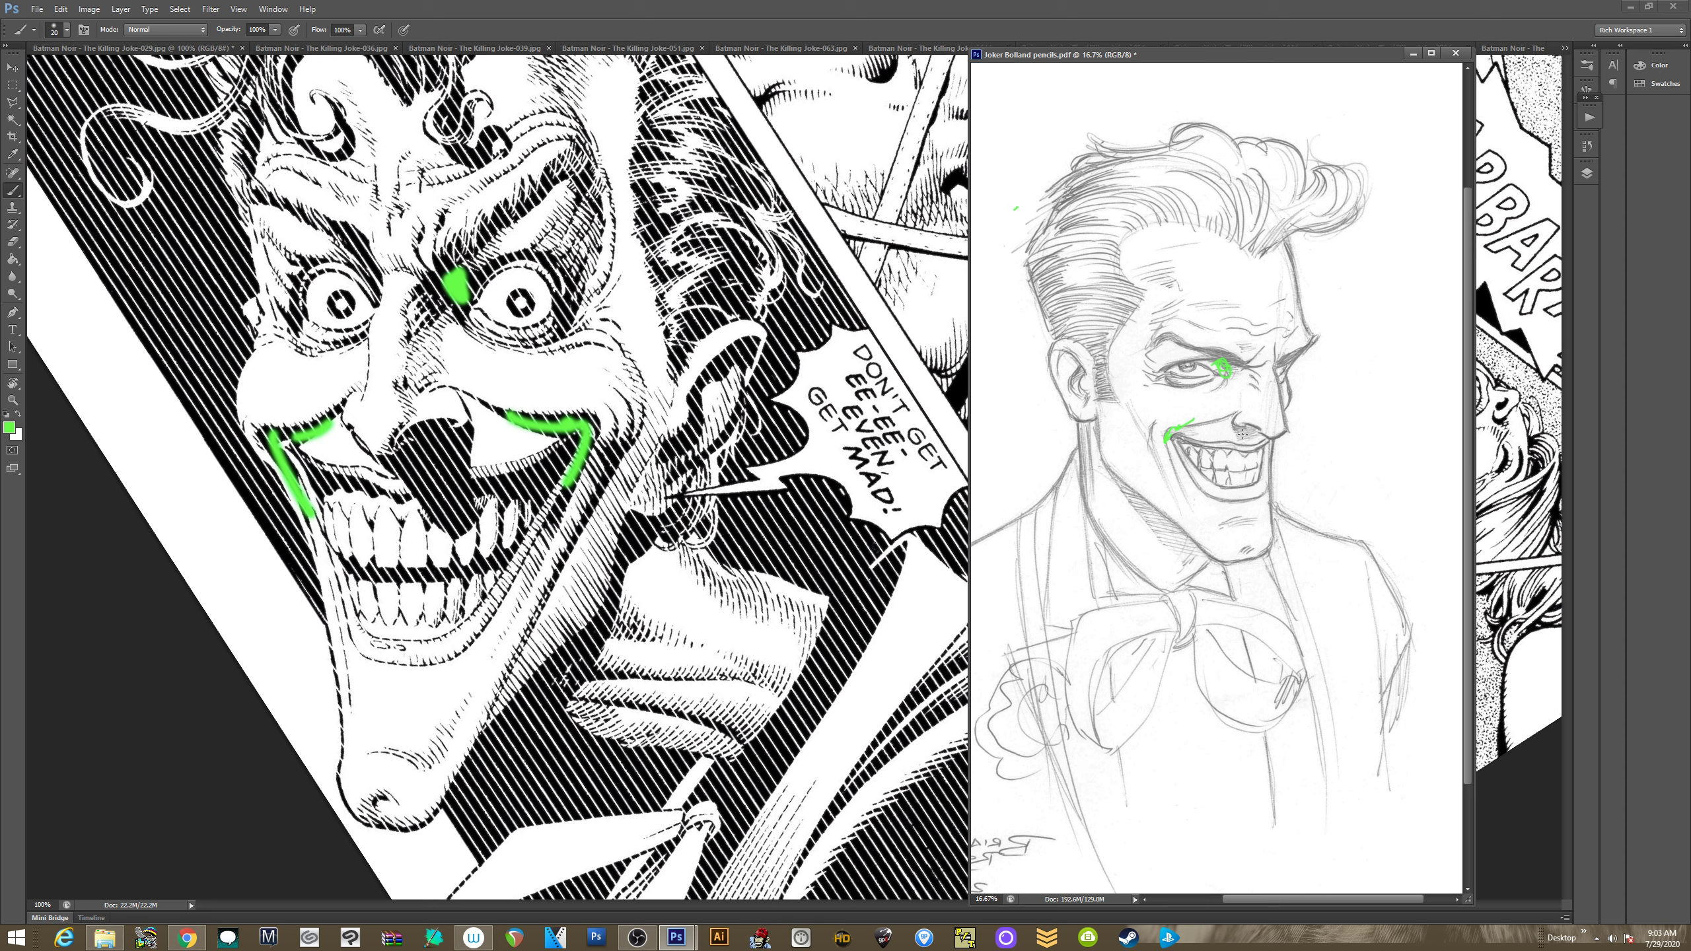
Undo the green marks and the horizontal flip on the Joker sketch, and show the whole bust at 12.5%
key(ctrl+alt+z)
key(ctrl+alt+z)
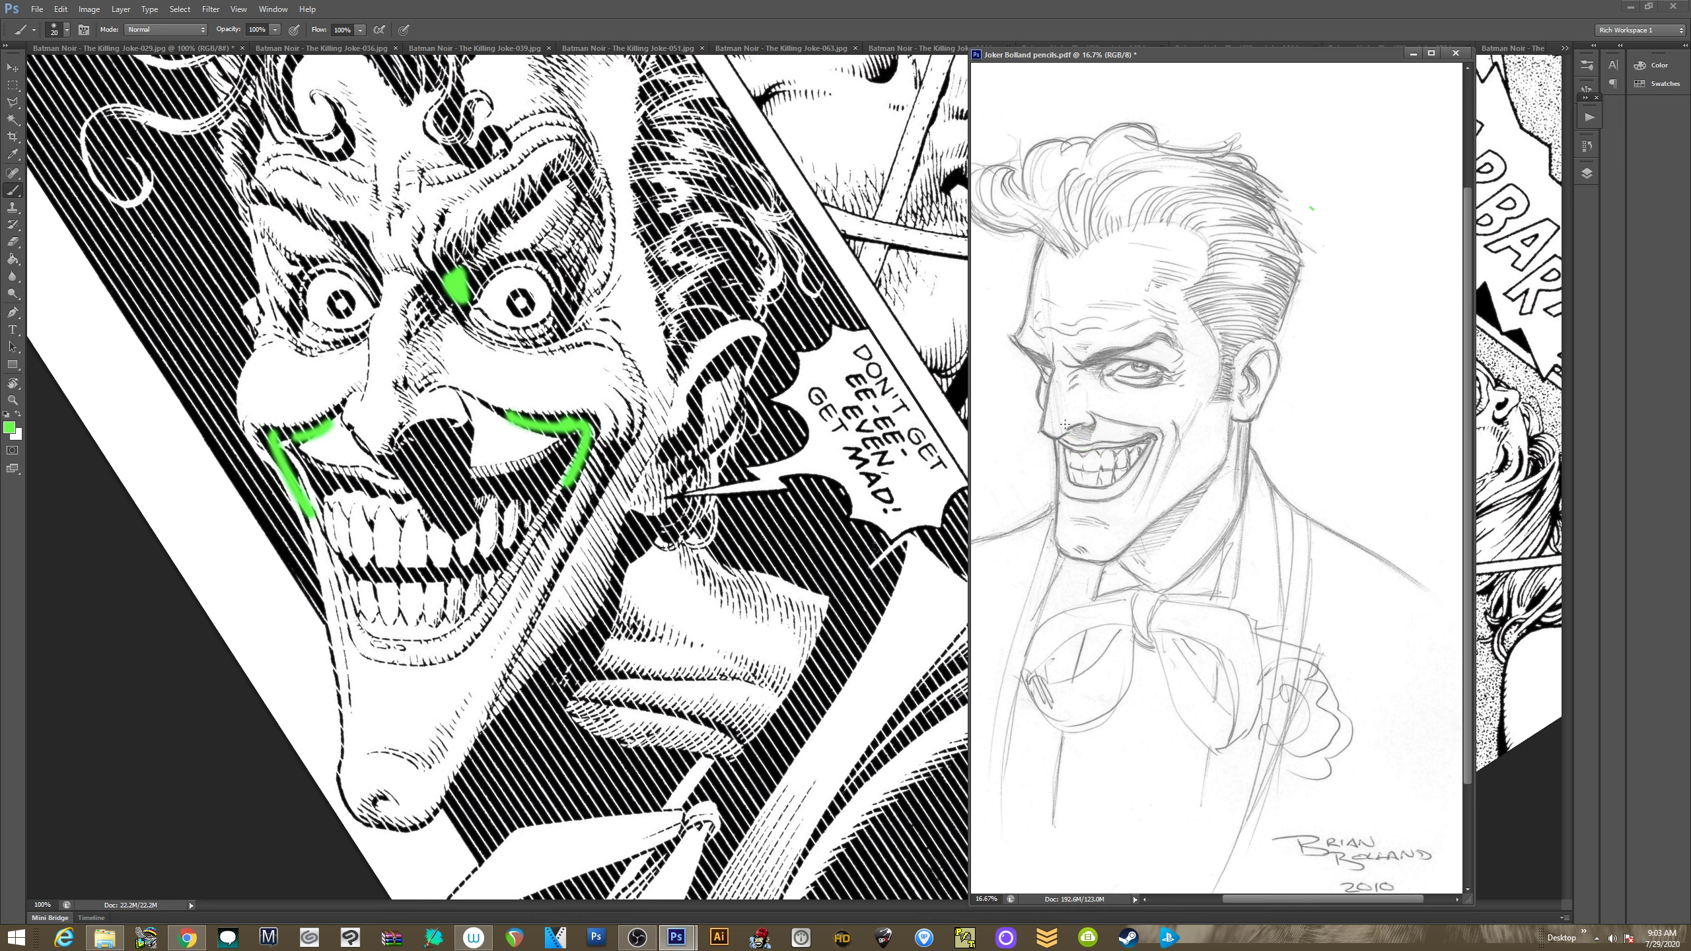
key(ctrl+minus)
key(ctrl+minus)
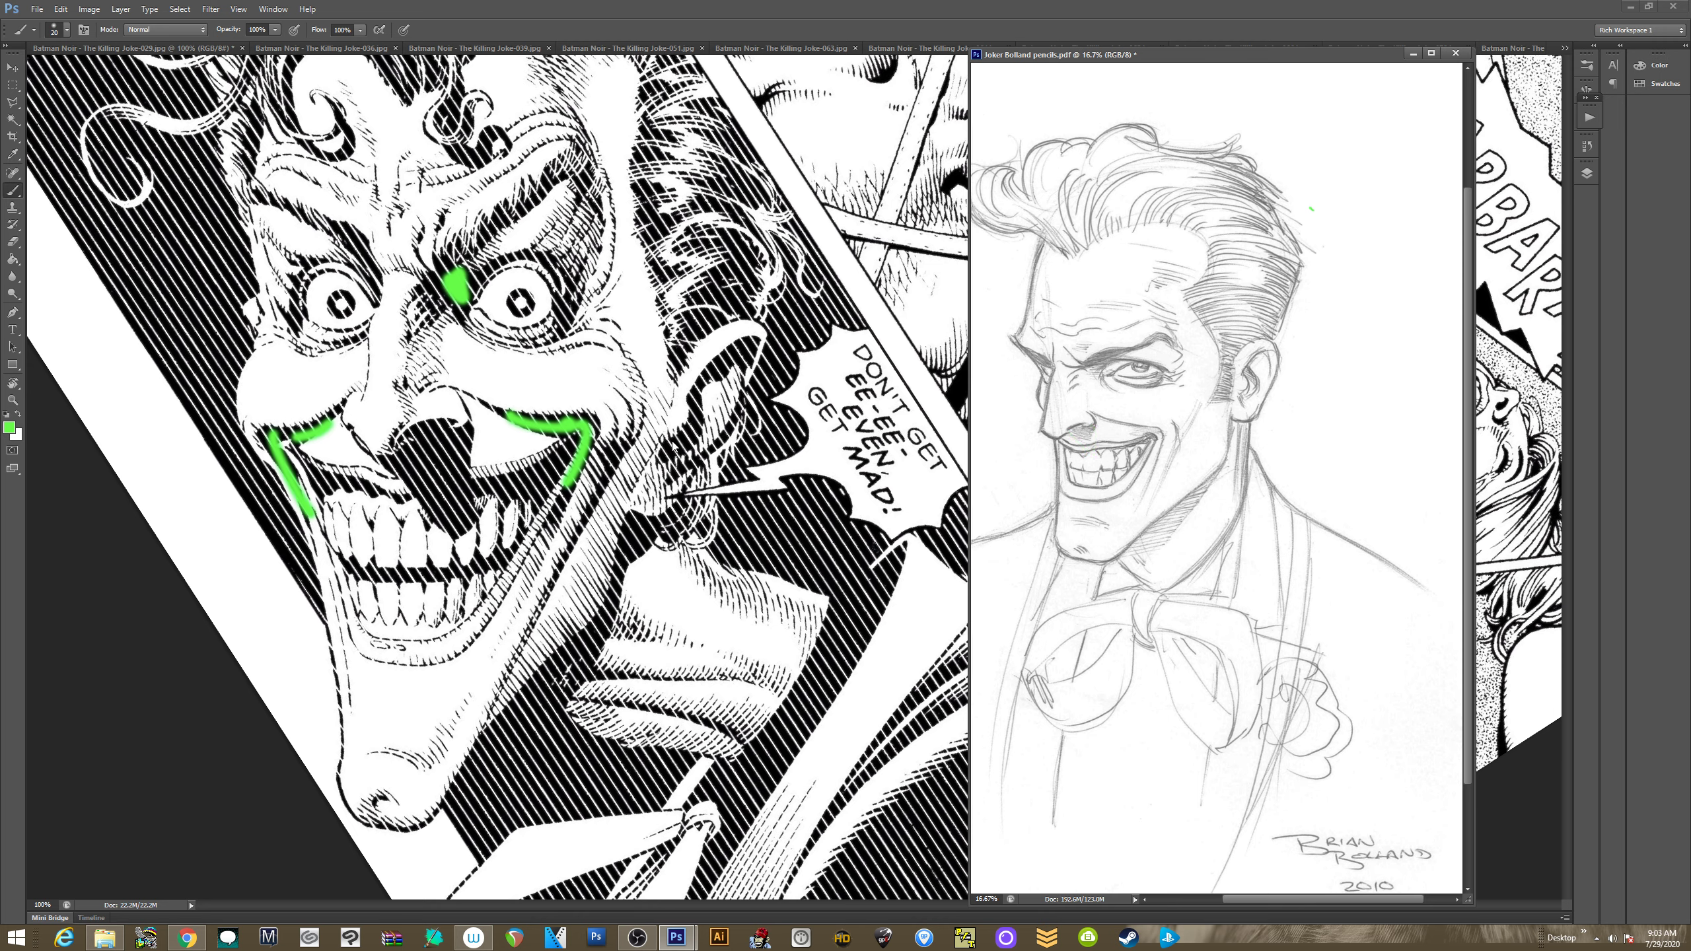
key(ctrl+plus)
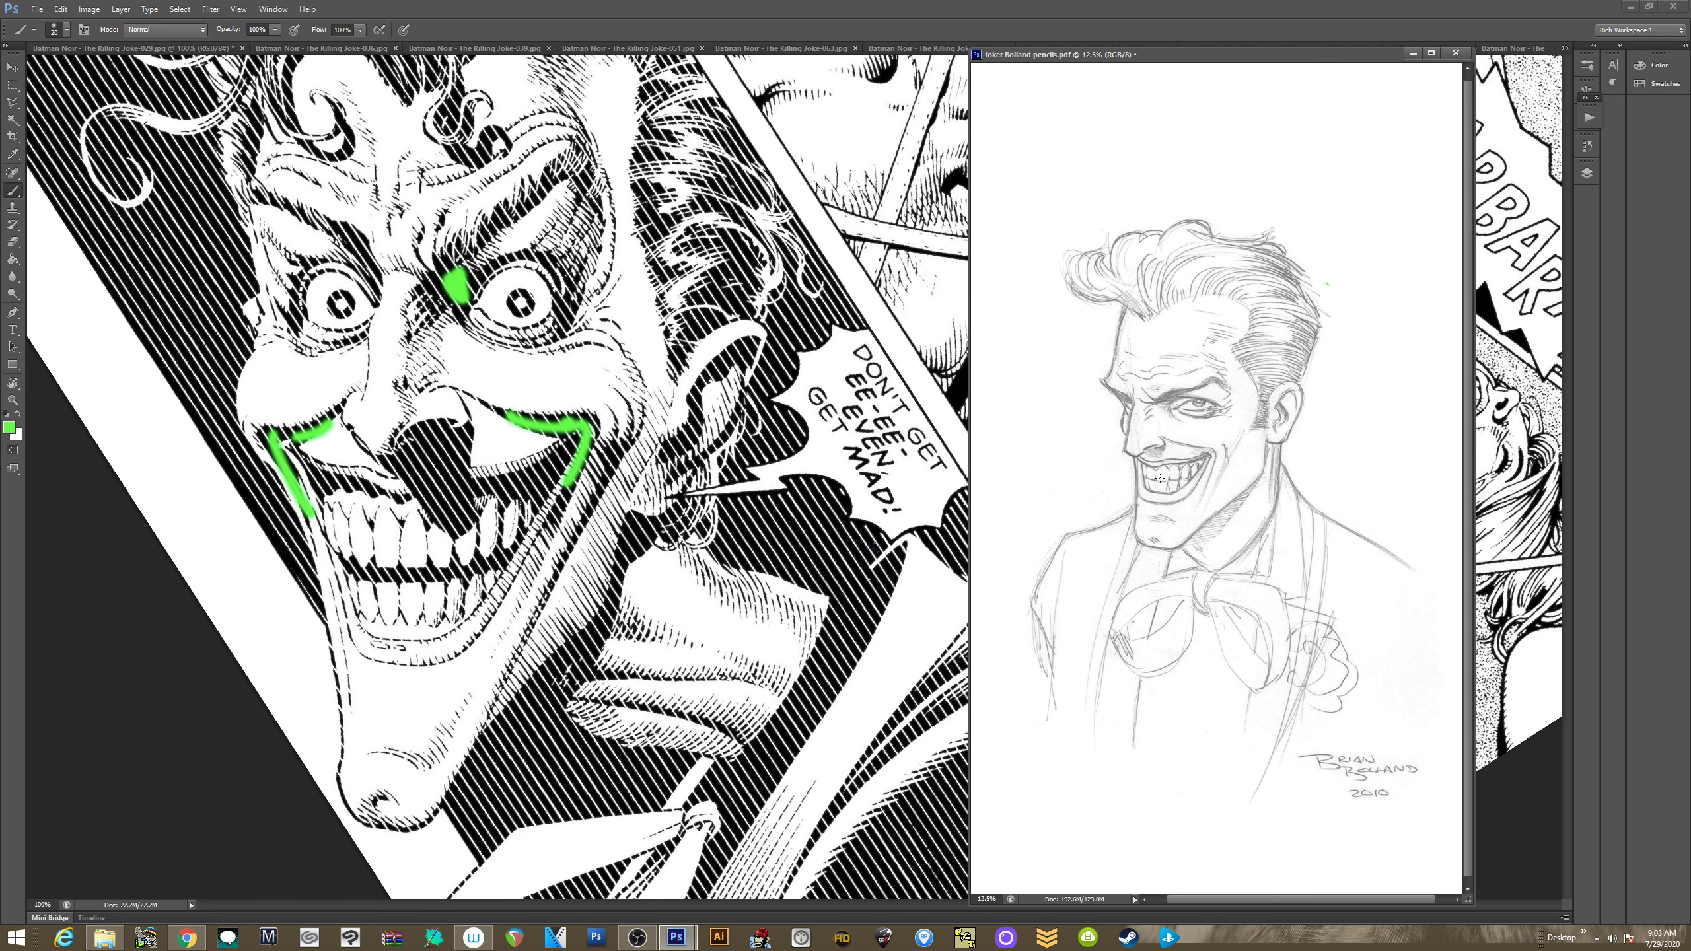
Reduce the comic page view to 66.67% and reset its rotation
click(638, 390)
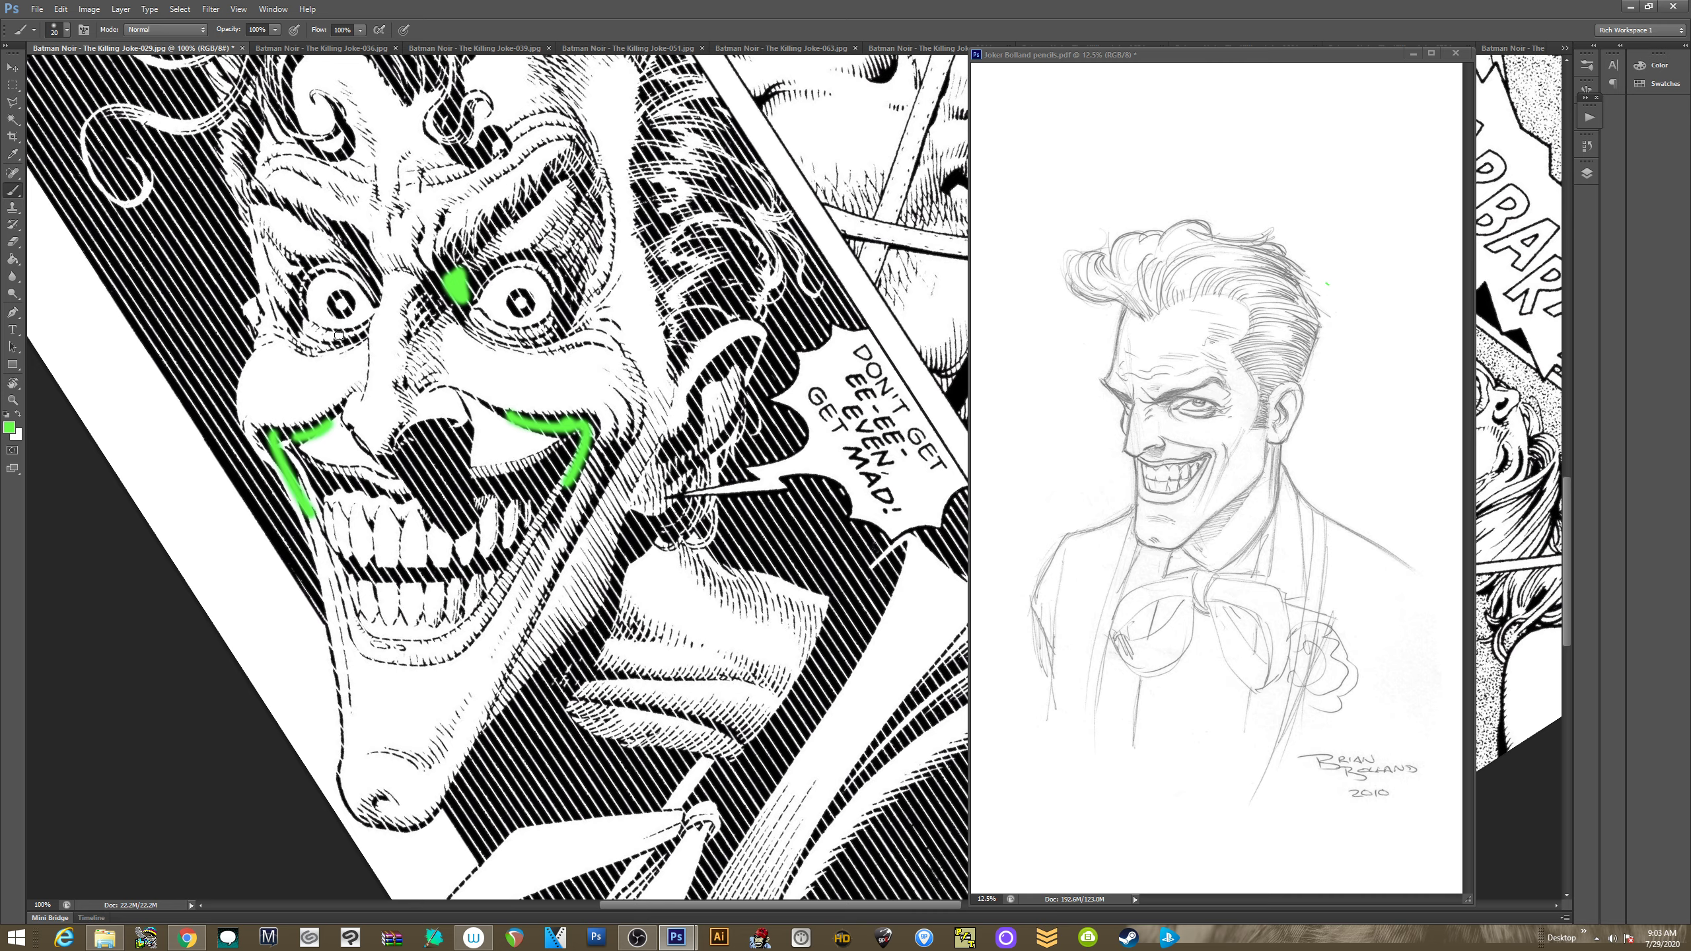
click(340, 510)
key(ctrl+minus)
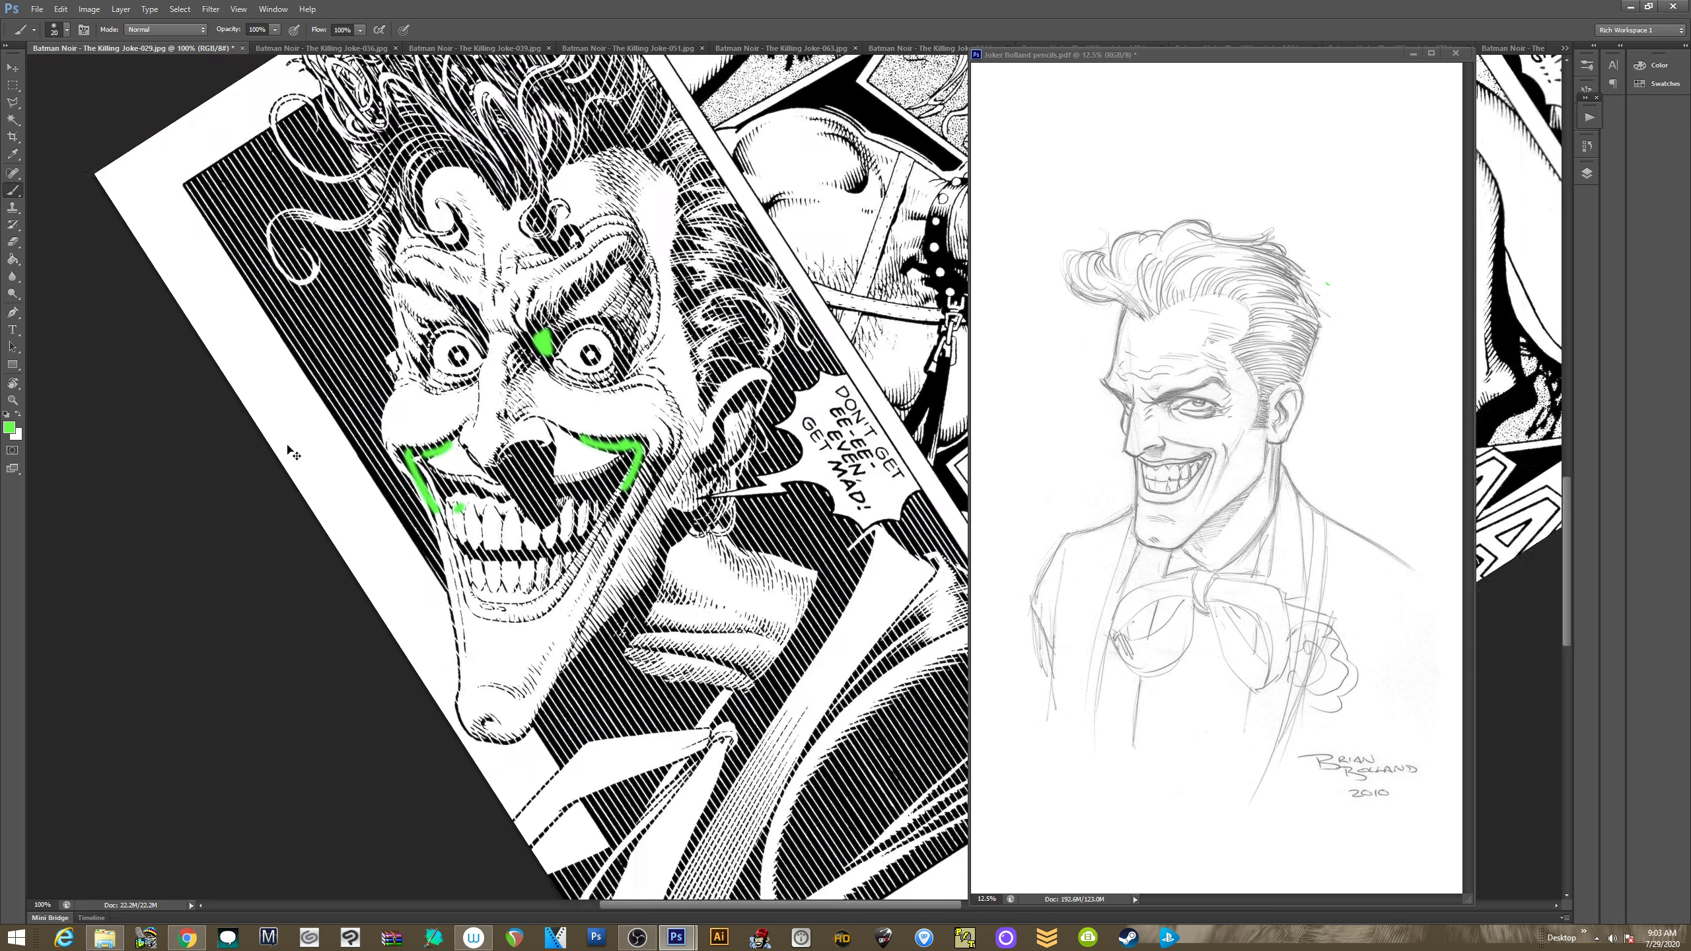
key(Escape)
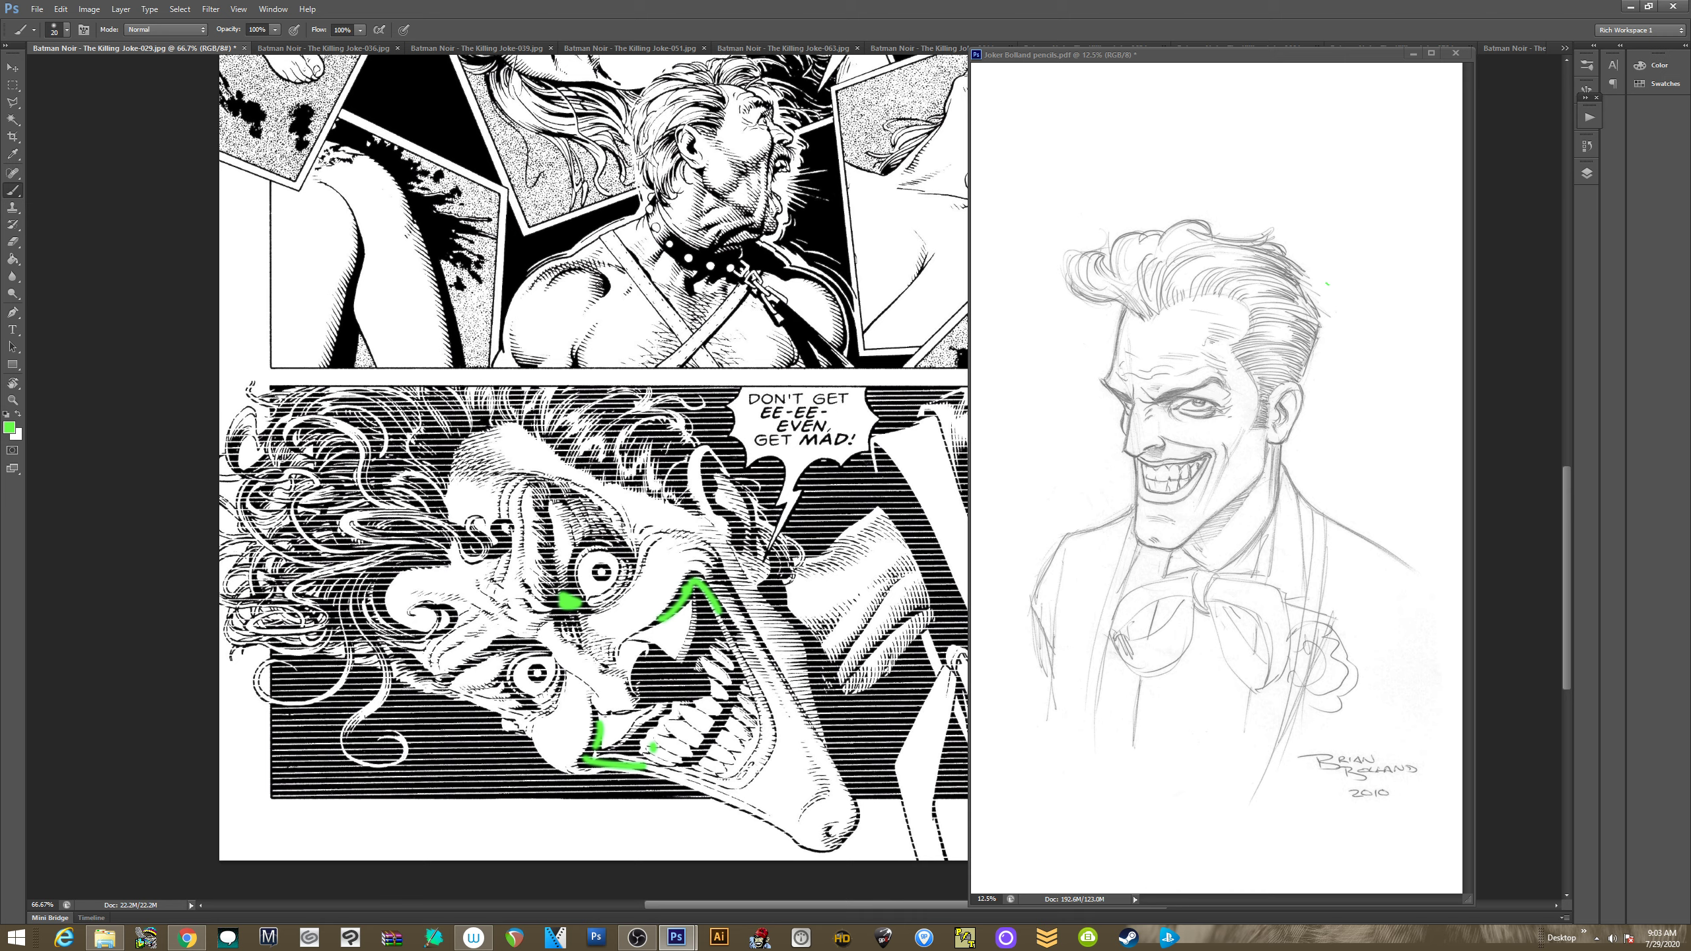
Undo all green marks on the comic page's Joker face
key(ctrl+alt+z)
key(ctrl+alt+z)
key(ctrl+alt+z)
key(ctrl+alt+z)
key(ctrl+alt+z)
key(ctrl+alt+z)
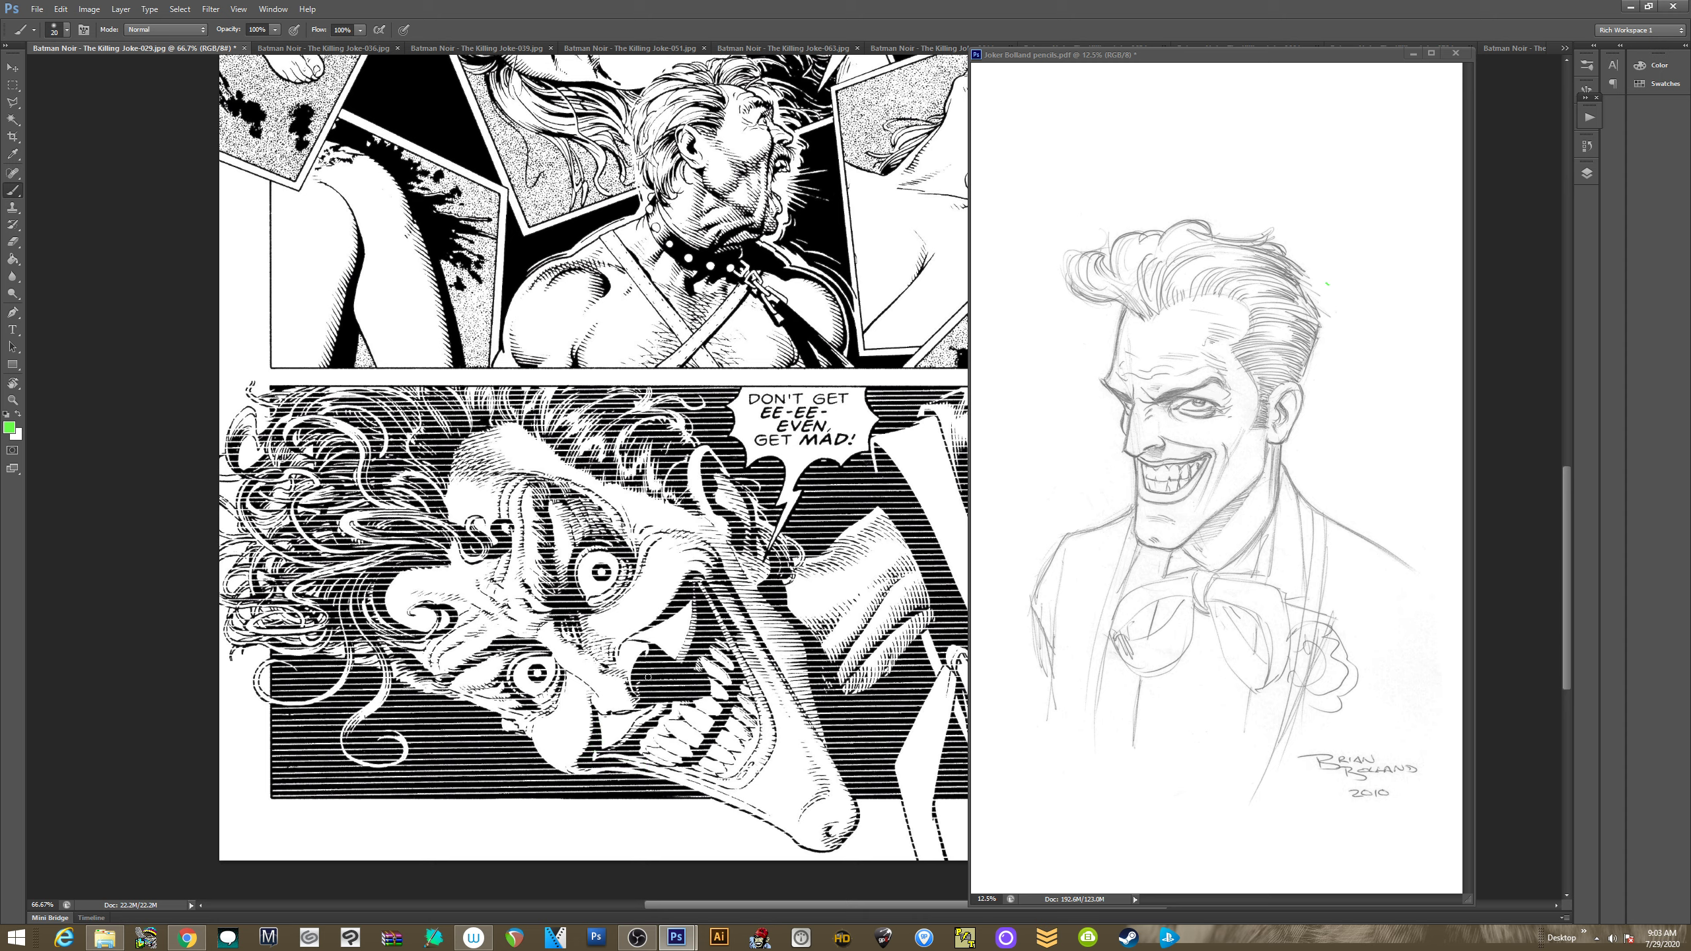
Scribble green over the upper lip beneath the sketched Joker's nose, and undo the scribble
click(1159, 466)
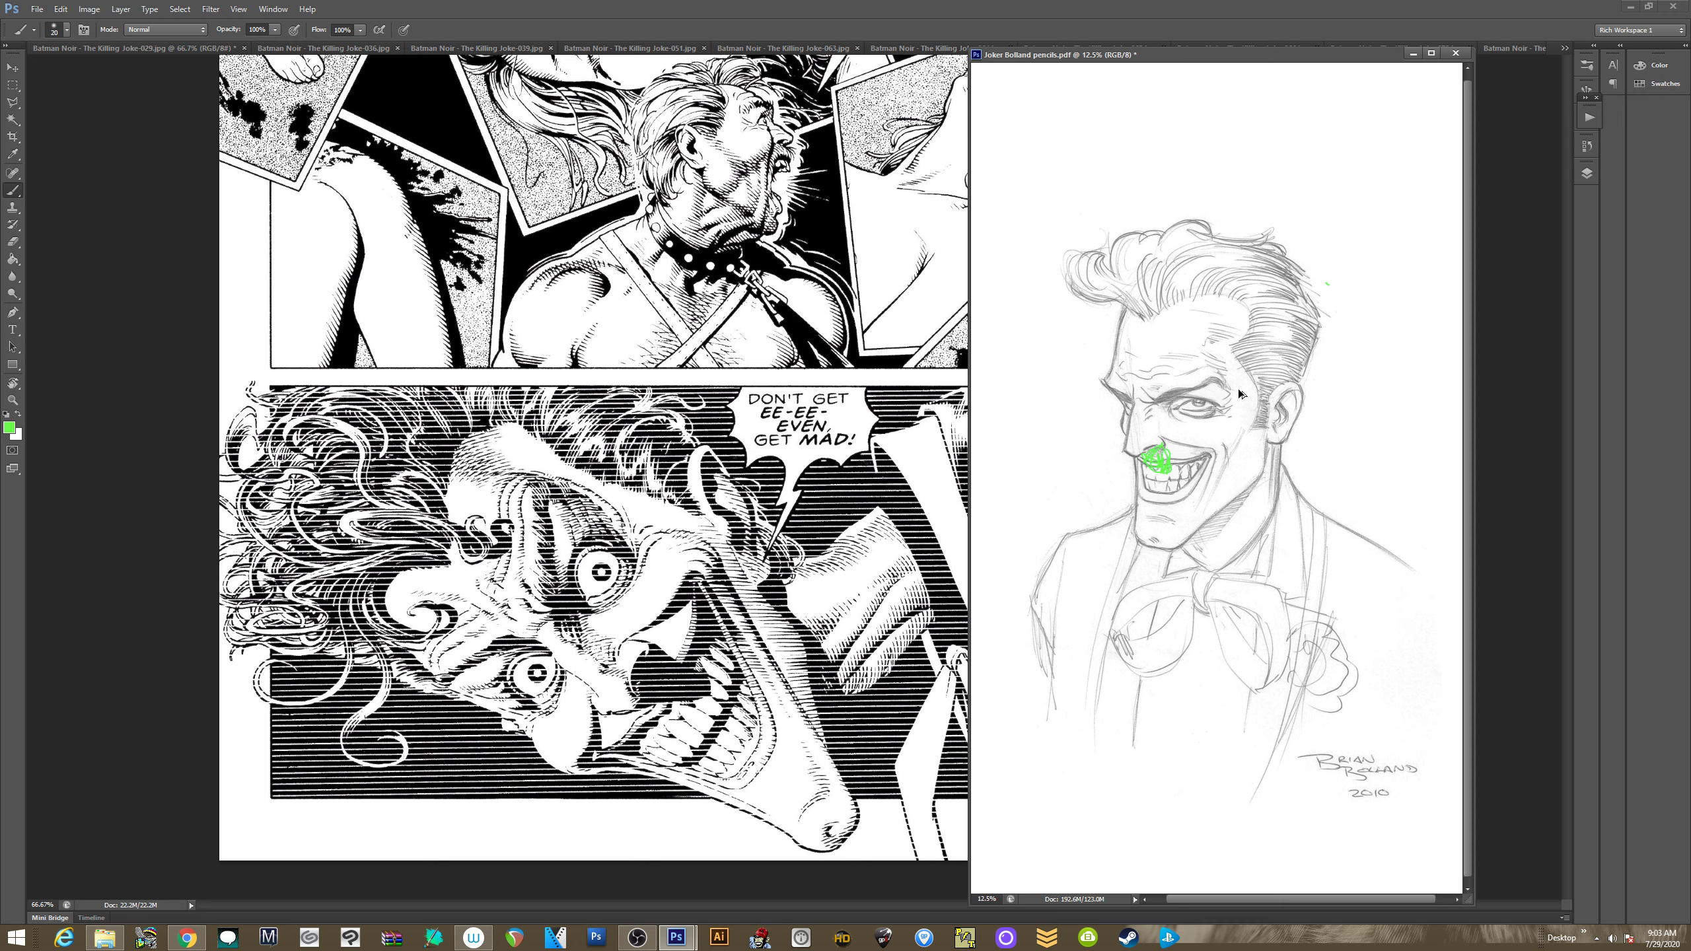
key(ctrl+alt+z)
key(ctrl+alt+z)
At 100%, mark the ear of the man in the studded collar and outline his shoulder and upper arm in green
click(571, 410)
drag(576, 113, 414, 332)
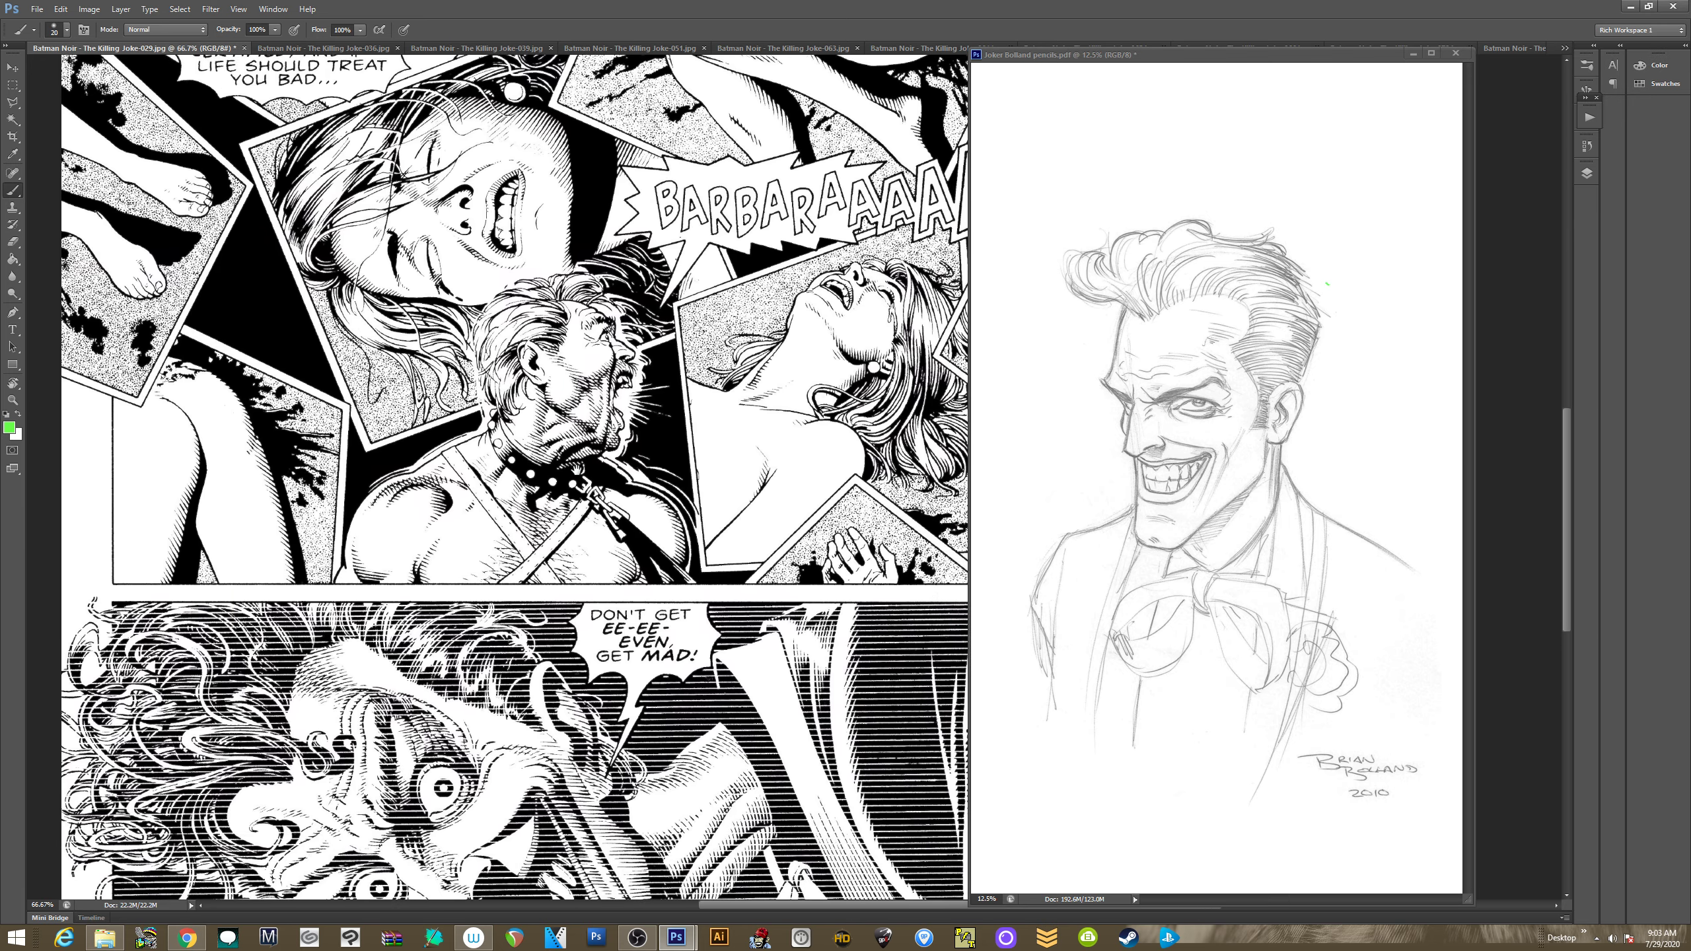
drag(585, 432, 565, 465)
drag(399, 365, 395, 372)
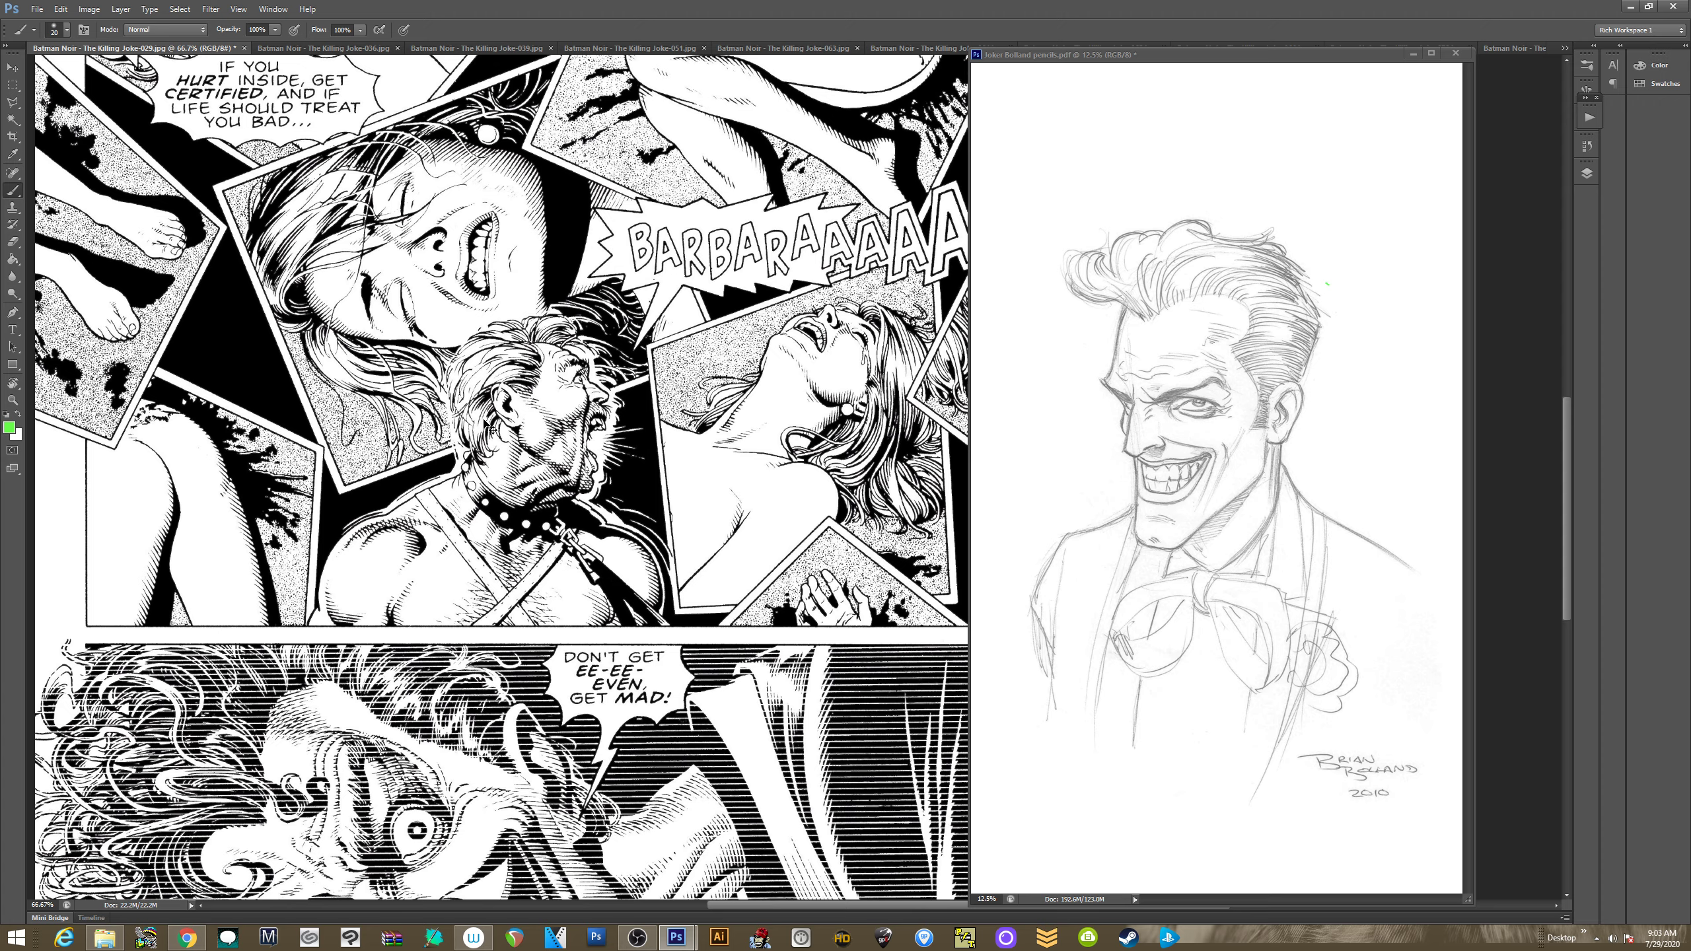
key(ctrl+plus)
drag(560, 429, 570, 416)
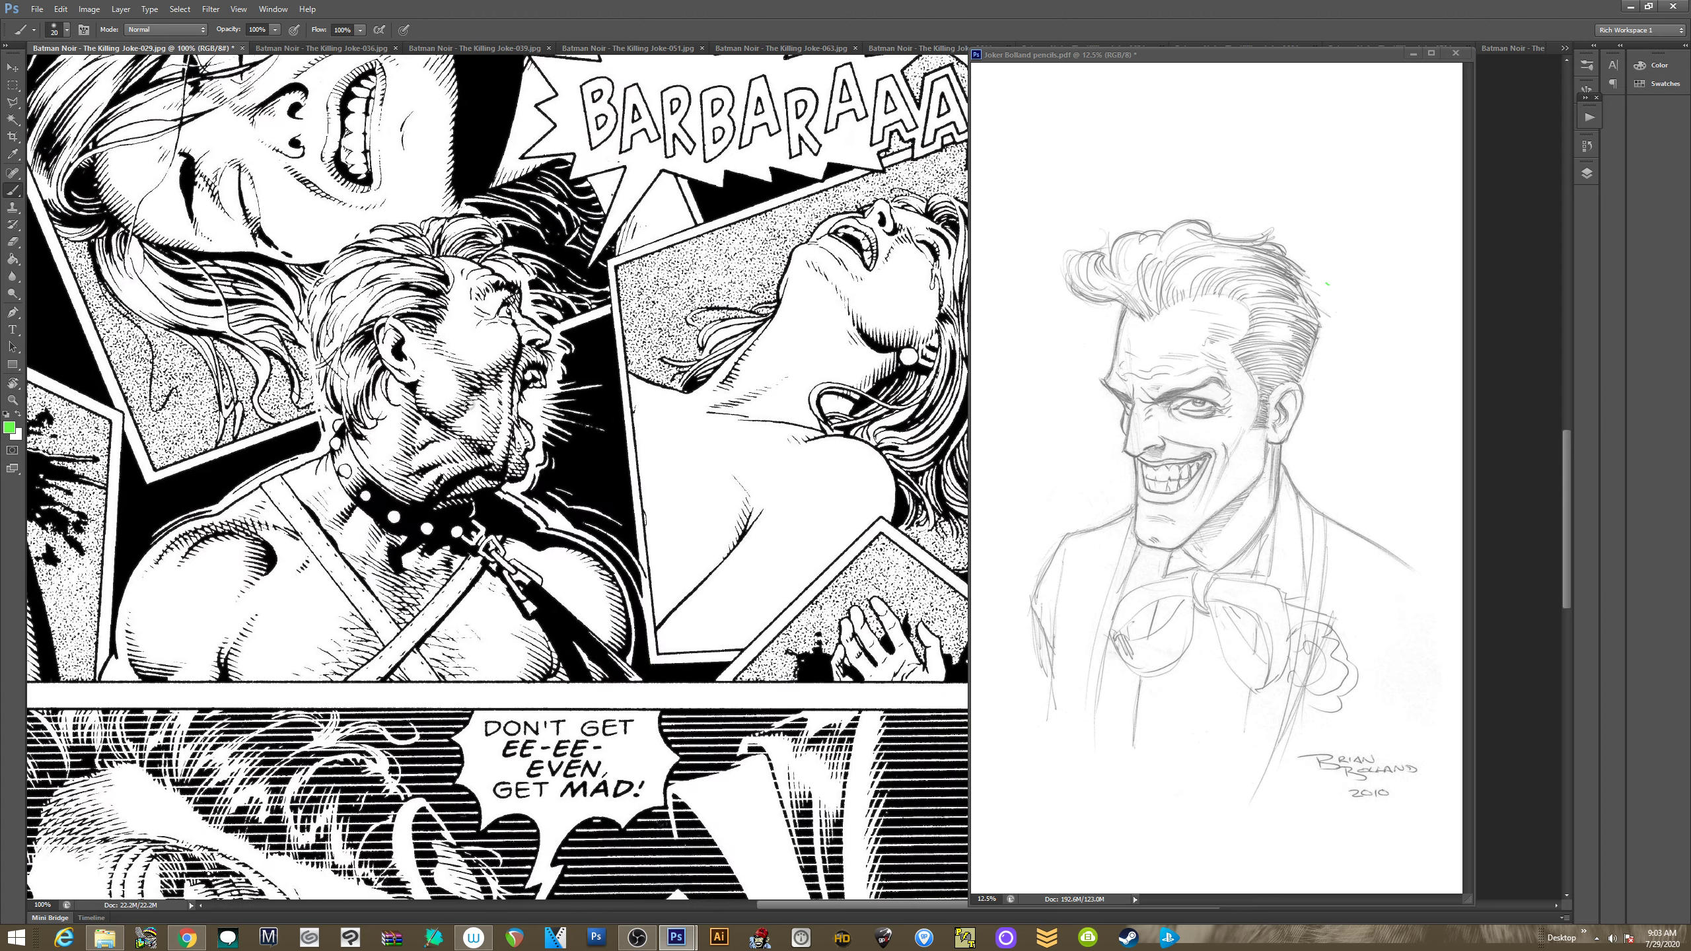
drag(383, 353, 411, 327)
drag(257, 473, 336, 604)
drag(259, 487, 265, 634)
mouse_move(148, 532)
mouse_down()
mouse_move(117, 566)
mouse_move(105, 659)
mouse_up()
mouse_move(77, 673)
mouse_down()
mouse_move(259, 692)
mouse_move(326, 680)
mouse_up()
drag(115, 557, 75, 671)
drag(269, 610, 276, 710)
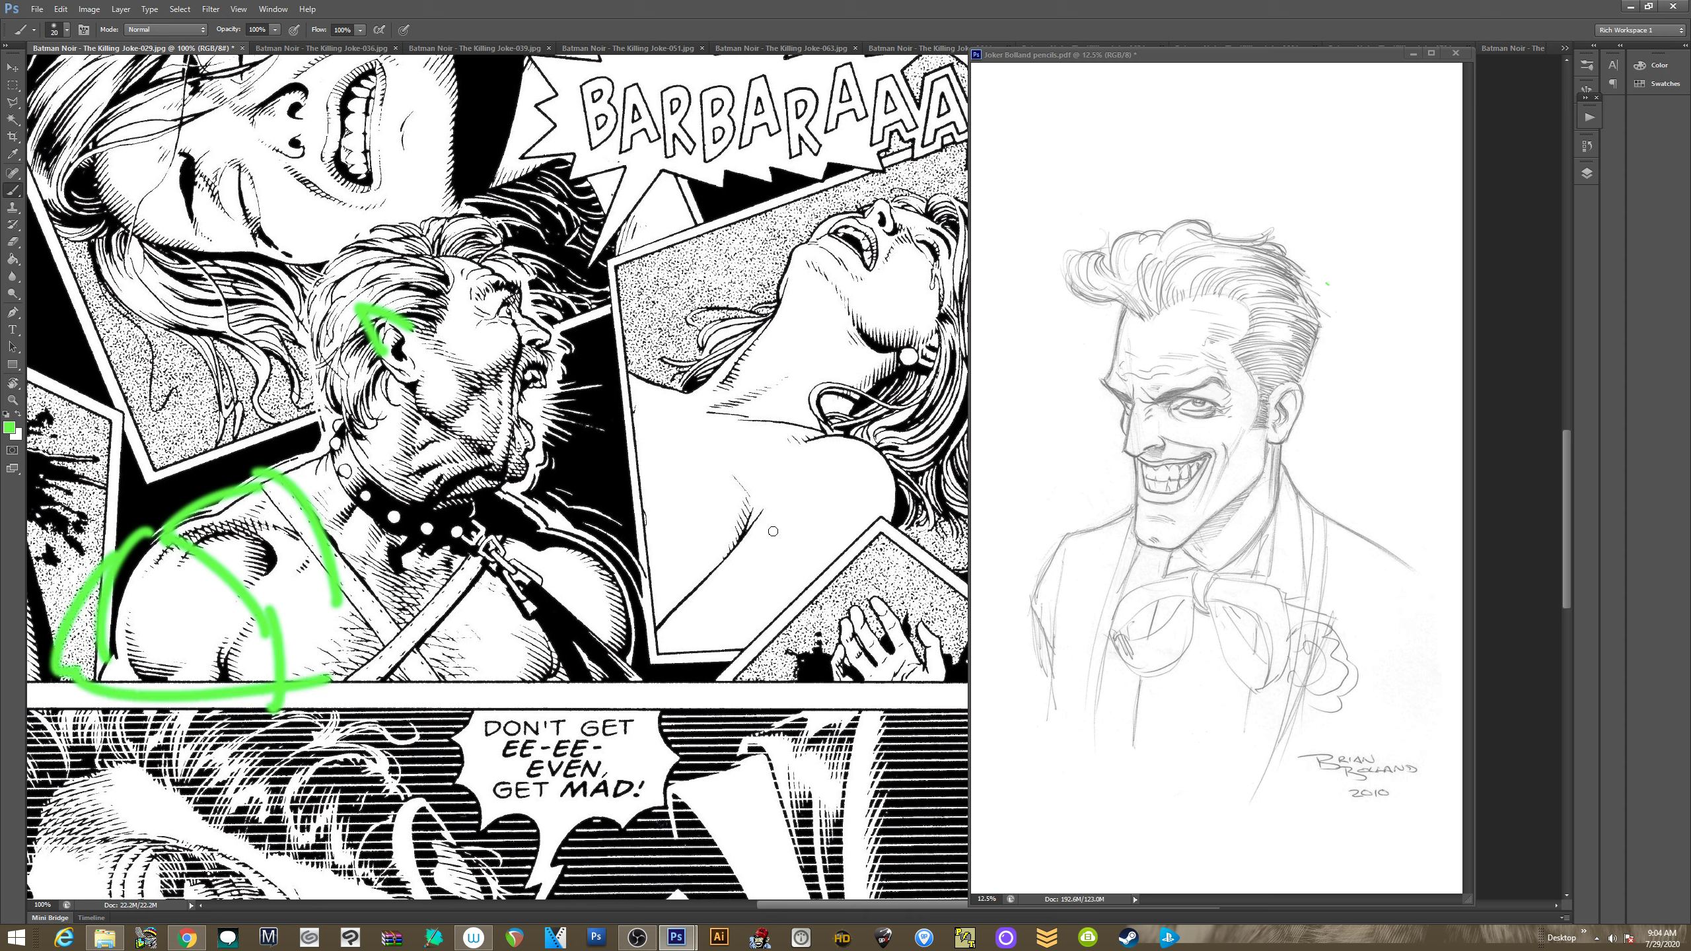
Draw a green circle with a long cylinder shape attached over the panel beside the collared man
mouse_move(816, 623)
mouse_down()
mouse_move(818, 527)
mouse_move(794, 554)
mouse_move(771, 526)
mouse_move(738, 569)
mouse_move(836, 512)
mouse_move(831, 620)
mouse_up()
drag(736, 597, 819, 627)
mouse_move(775, 550)
mouse_down()
mouse_move(627, 466)
mouse_move(649, 450)
mouse_move(599, 488)
mouse_move(723, 574)
mouse_up()
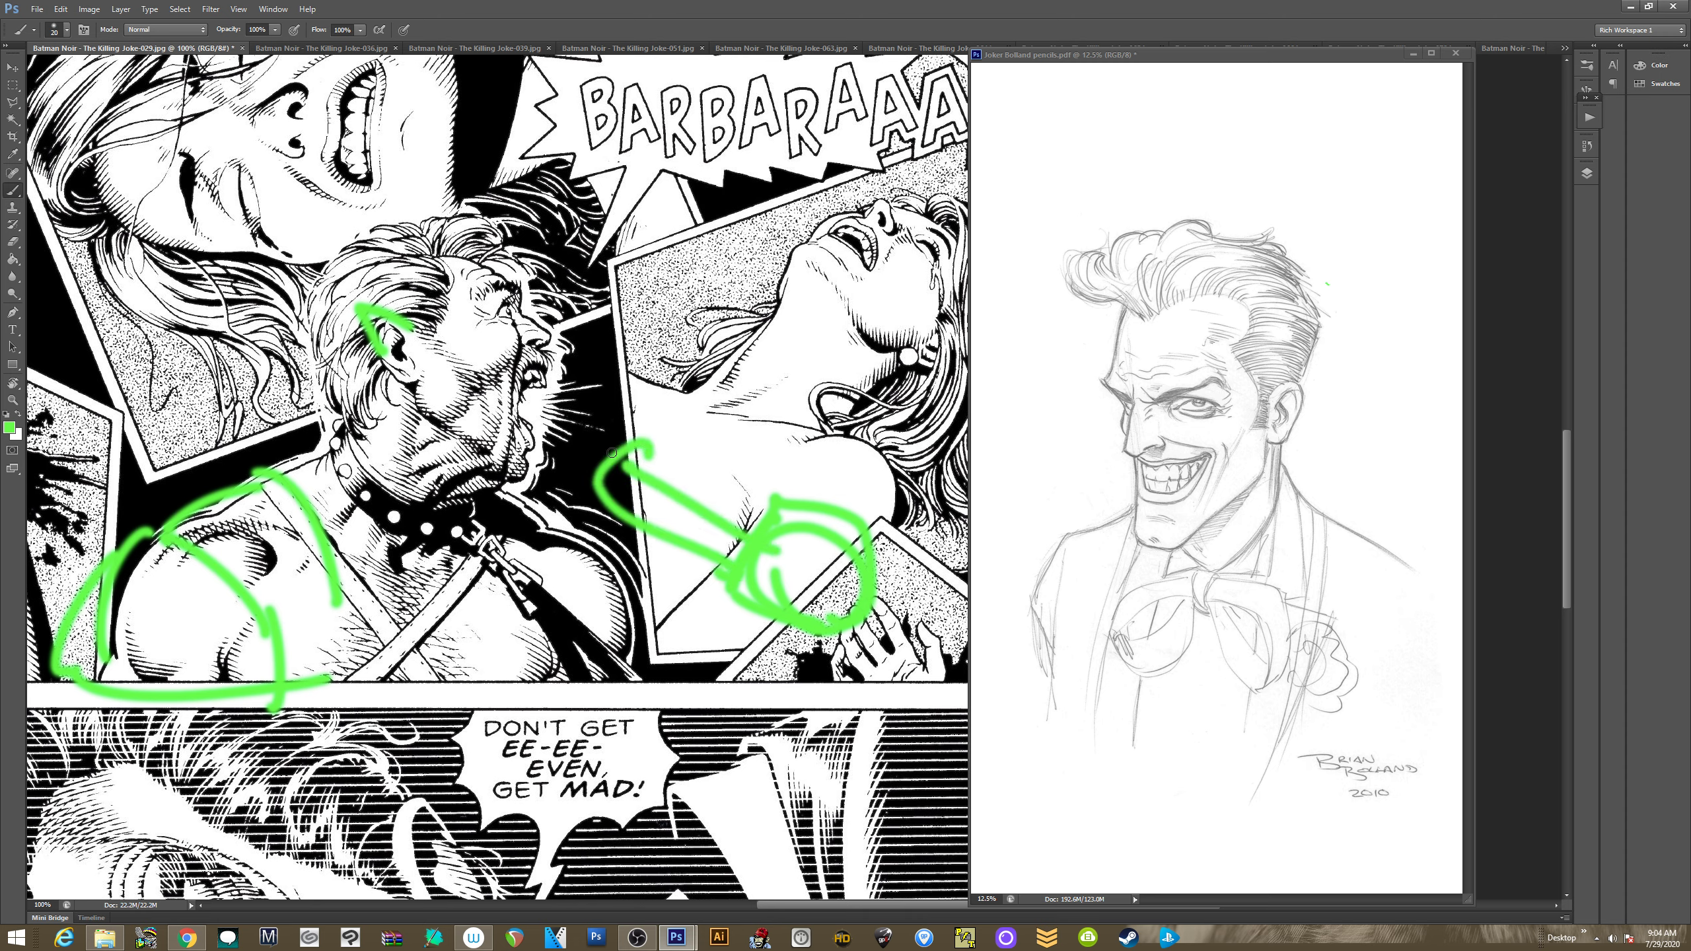
drag(574, 424, 624, 455)
drag(899, 604, 964, 669)
mouse_move(740, 619)
mouse_down()
mouse_move(684, 675)
mouse_move(746, 679)
mouse_move(836, 617)
mouse_up()
mouse_move(729, 543)
mouse_down()
mouse_move(783, 526)
mouse_move(779, 496)
mouse_move(851, 514)
mouse_move(886, 572)
mouse_move(830, 624)
mouse_move(752, 580)
mouse_move(817, 611)
mouse_move(806, 579)
mouse_up()
Examine the figures in the page's upper and middle panels, ending at the bottom Joker panel
drag(548, 533, 361, 723)
drag(612, 430, 619, 630)
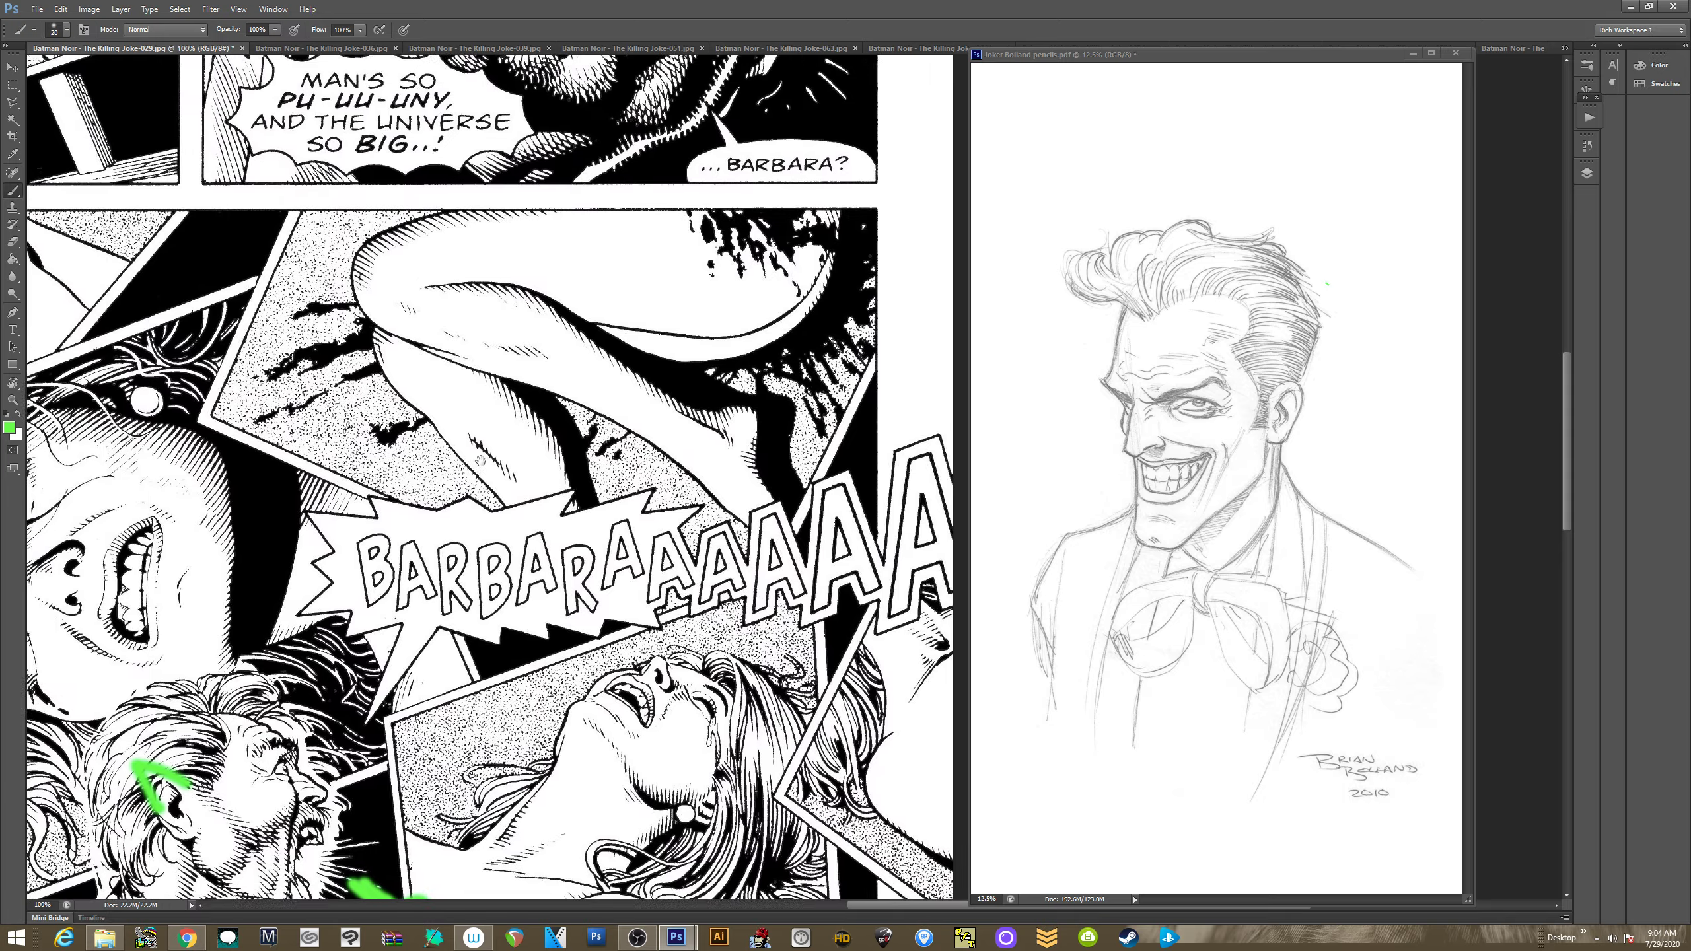
drag(433, 259, 498, 659)
mouse_move(224, 306)
mouse_down()
mouse_move(374, 627)
mouse_move(538, 439)
mouse_move(557, 280)
mouse_up()
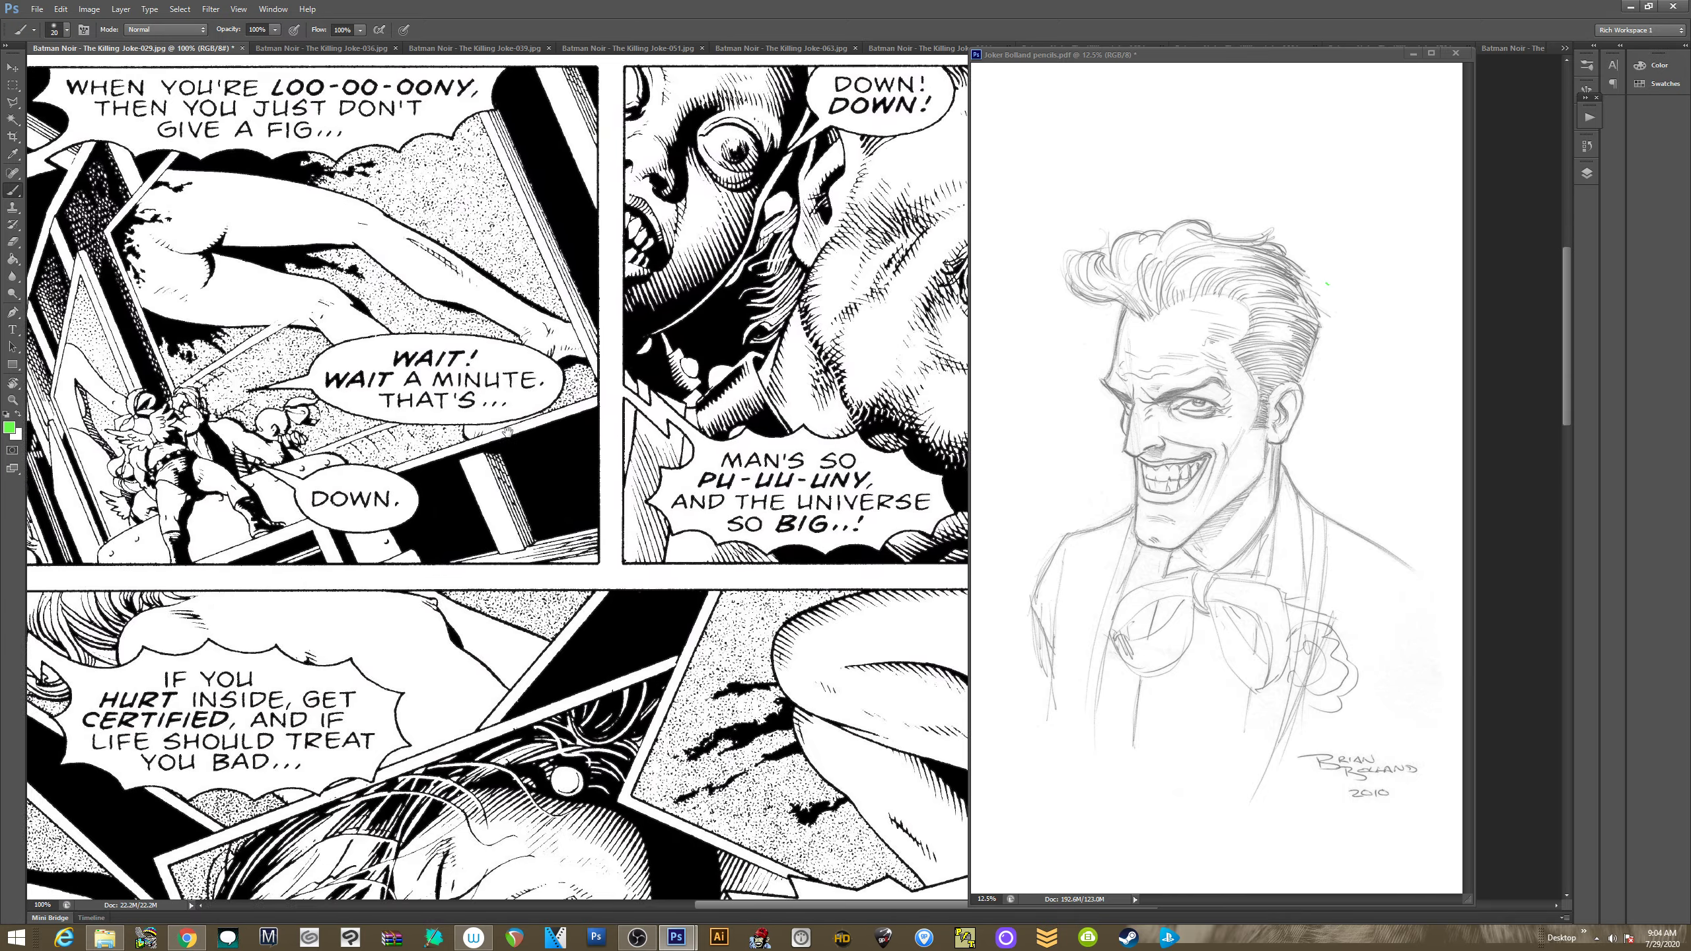
drag(432, 669, 579, 255)
mouse_move(518, 591)
mouse_down()
mouse_move(531, 463)
mouse_move(488, 250)
mouse_up()
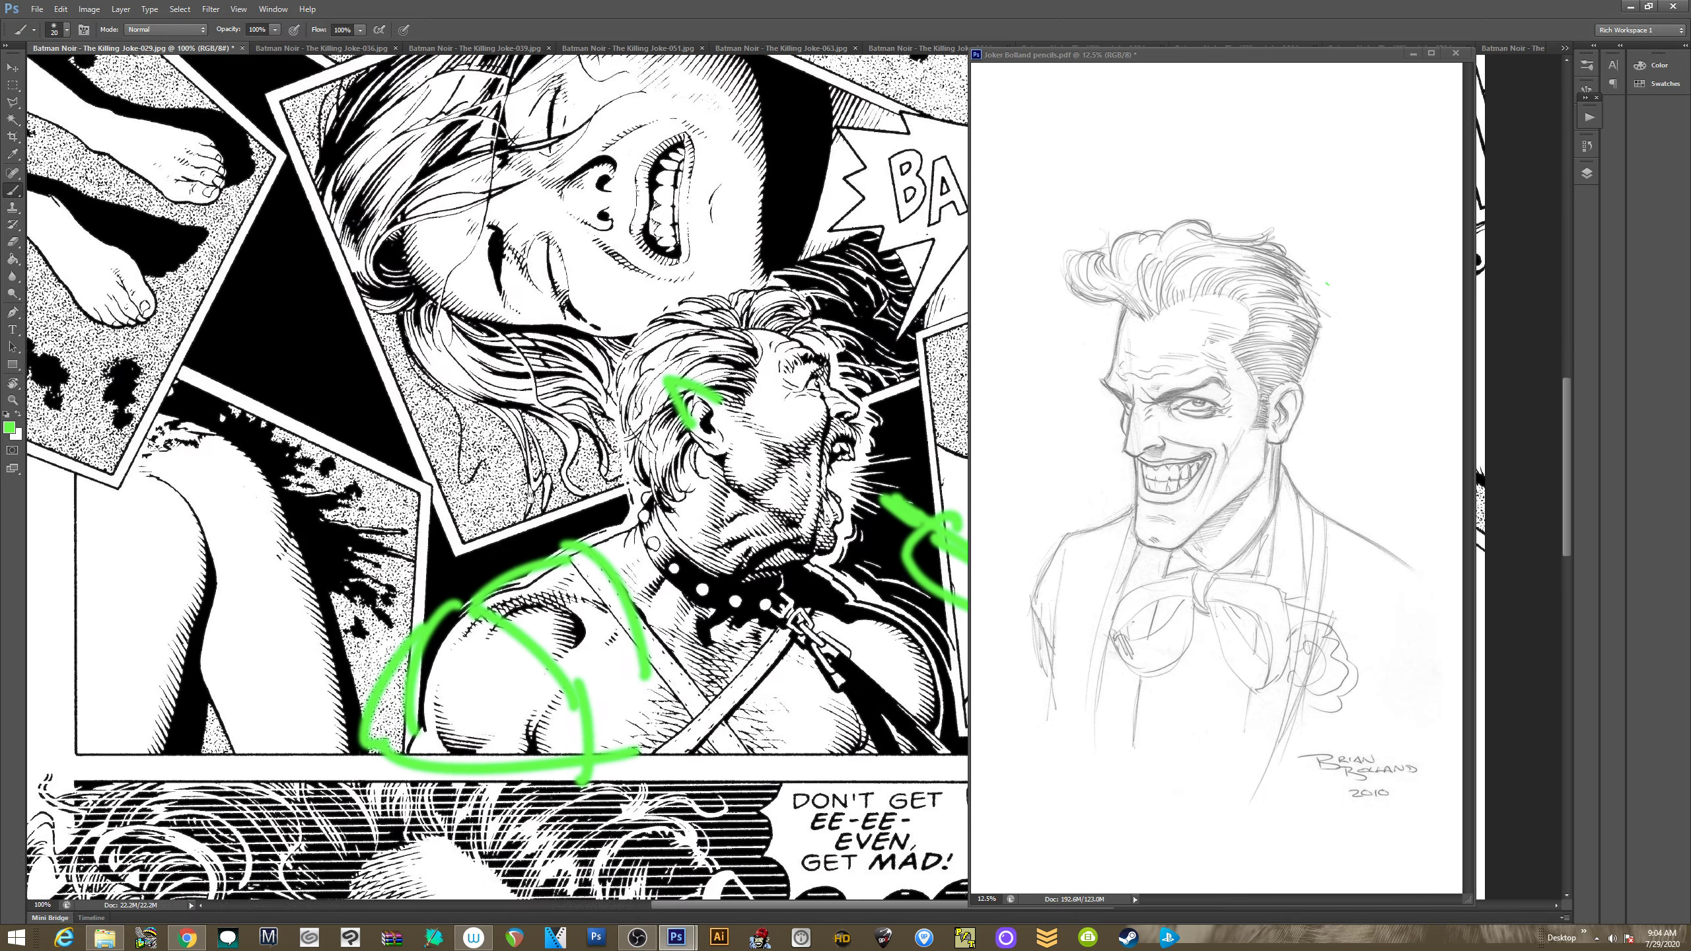
drag(618, 583, 496, 200)
drag(522, 786, 503, 443)
mouse_move(616, 341)
mouse_down()
mouse_move(646, 255)
mouse_move(604, 313)
mouse_up()
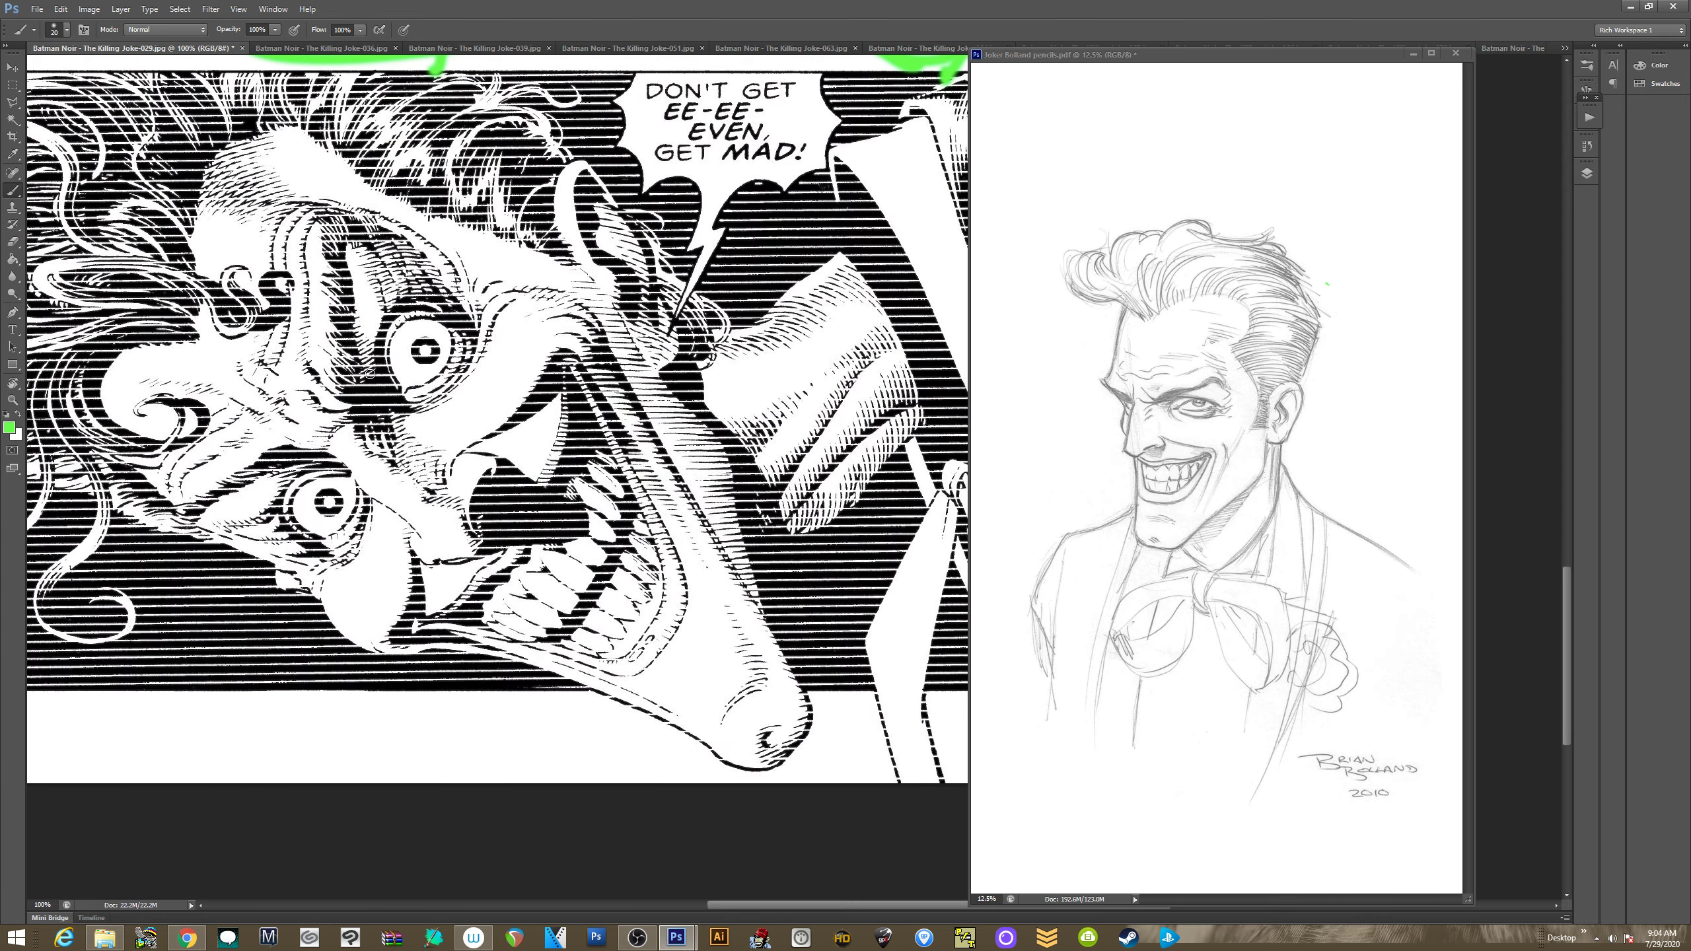
Close the current comic page without saving and bring up Batman Noir - The Killing Joke-036.jpg
click(243, 48)
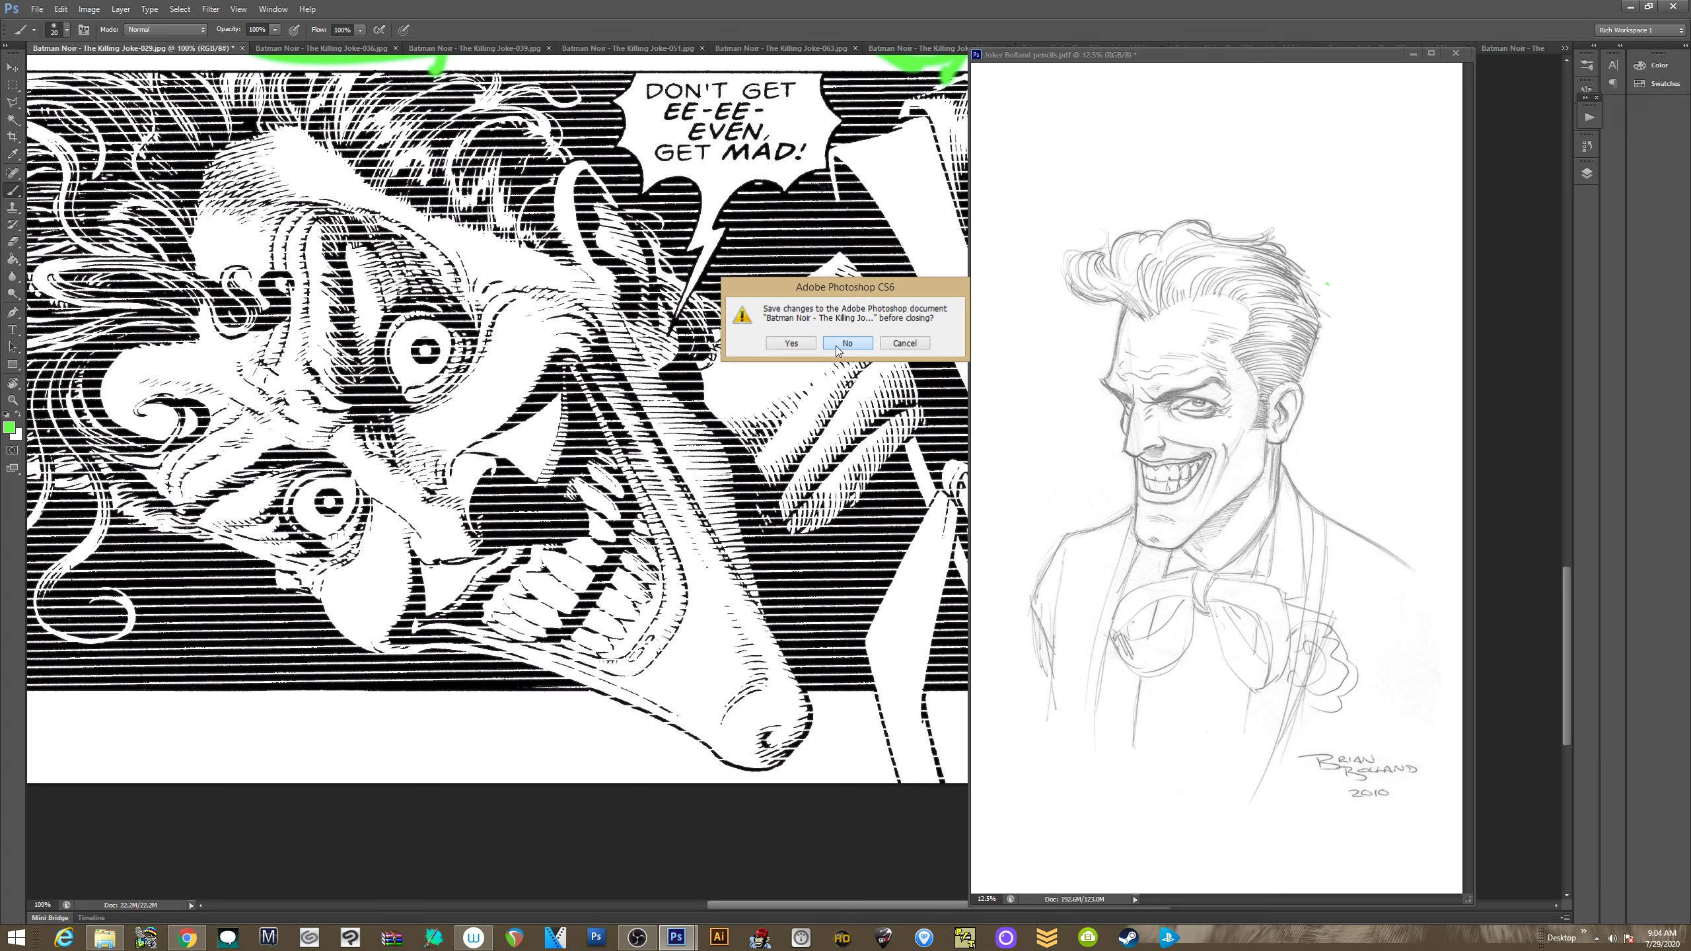
click(835, 346)
click(1565, 48)
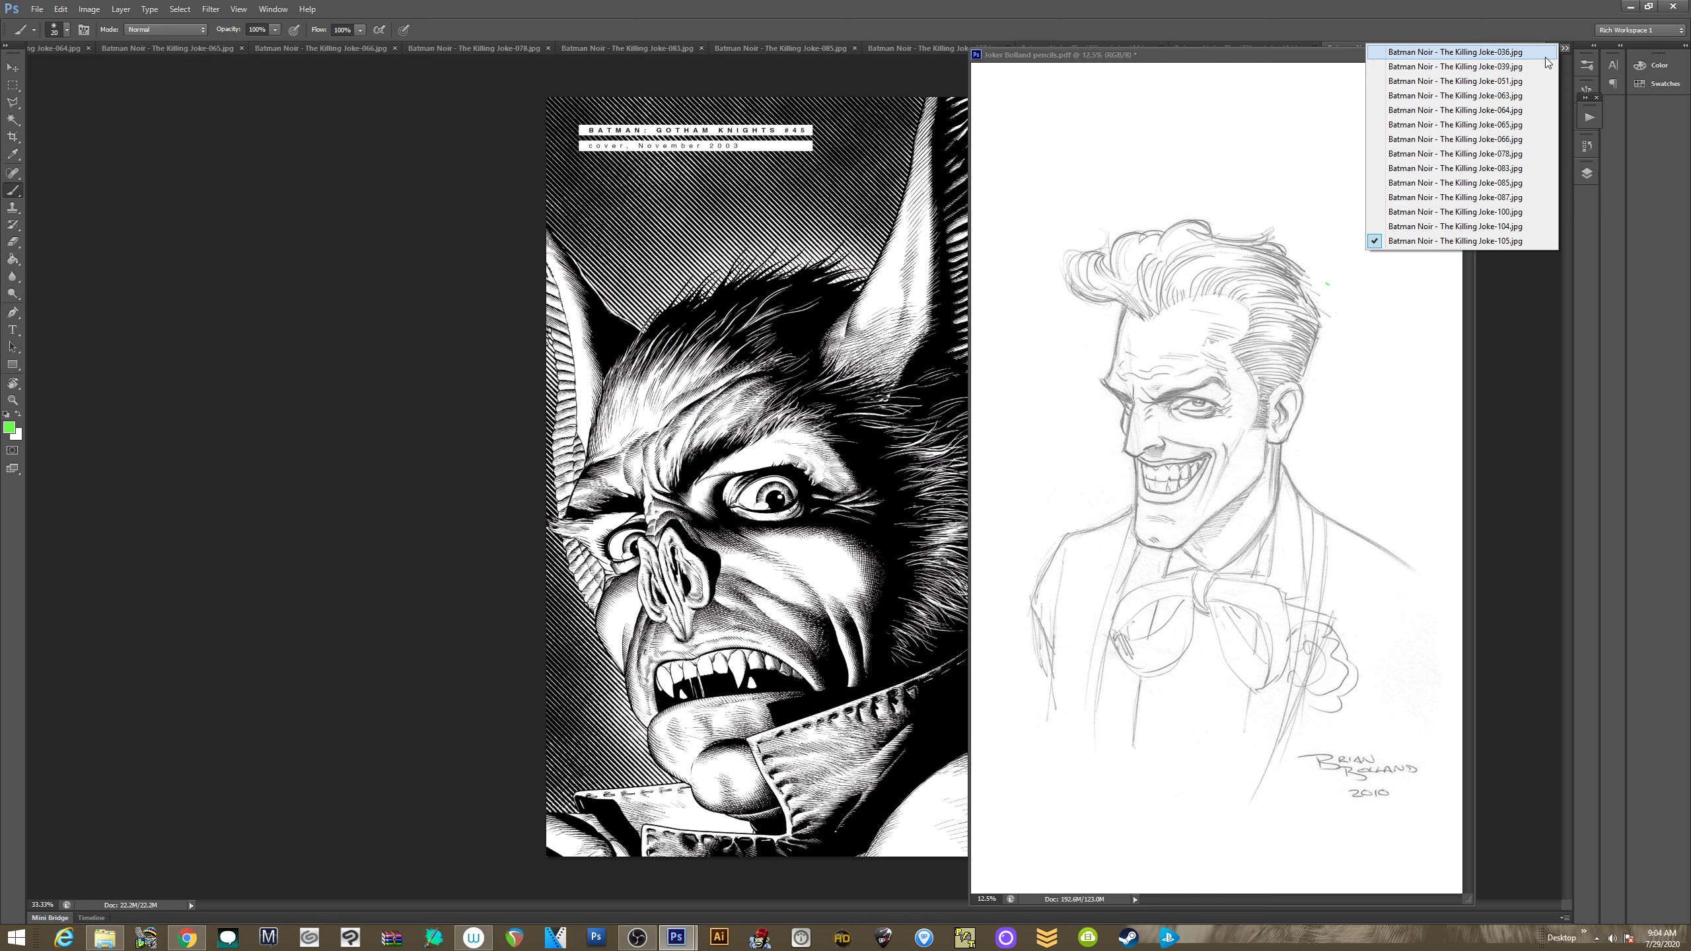
click(1490, 53)
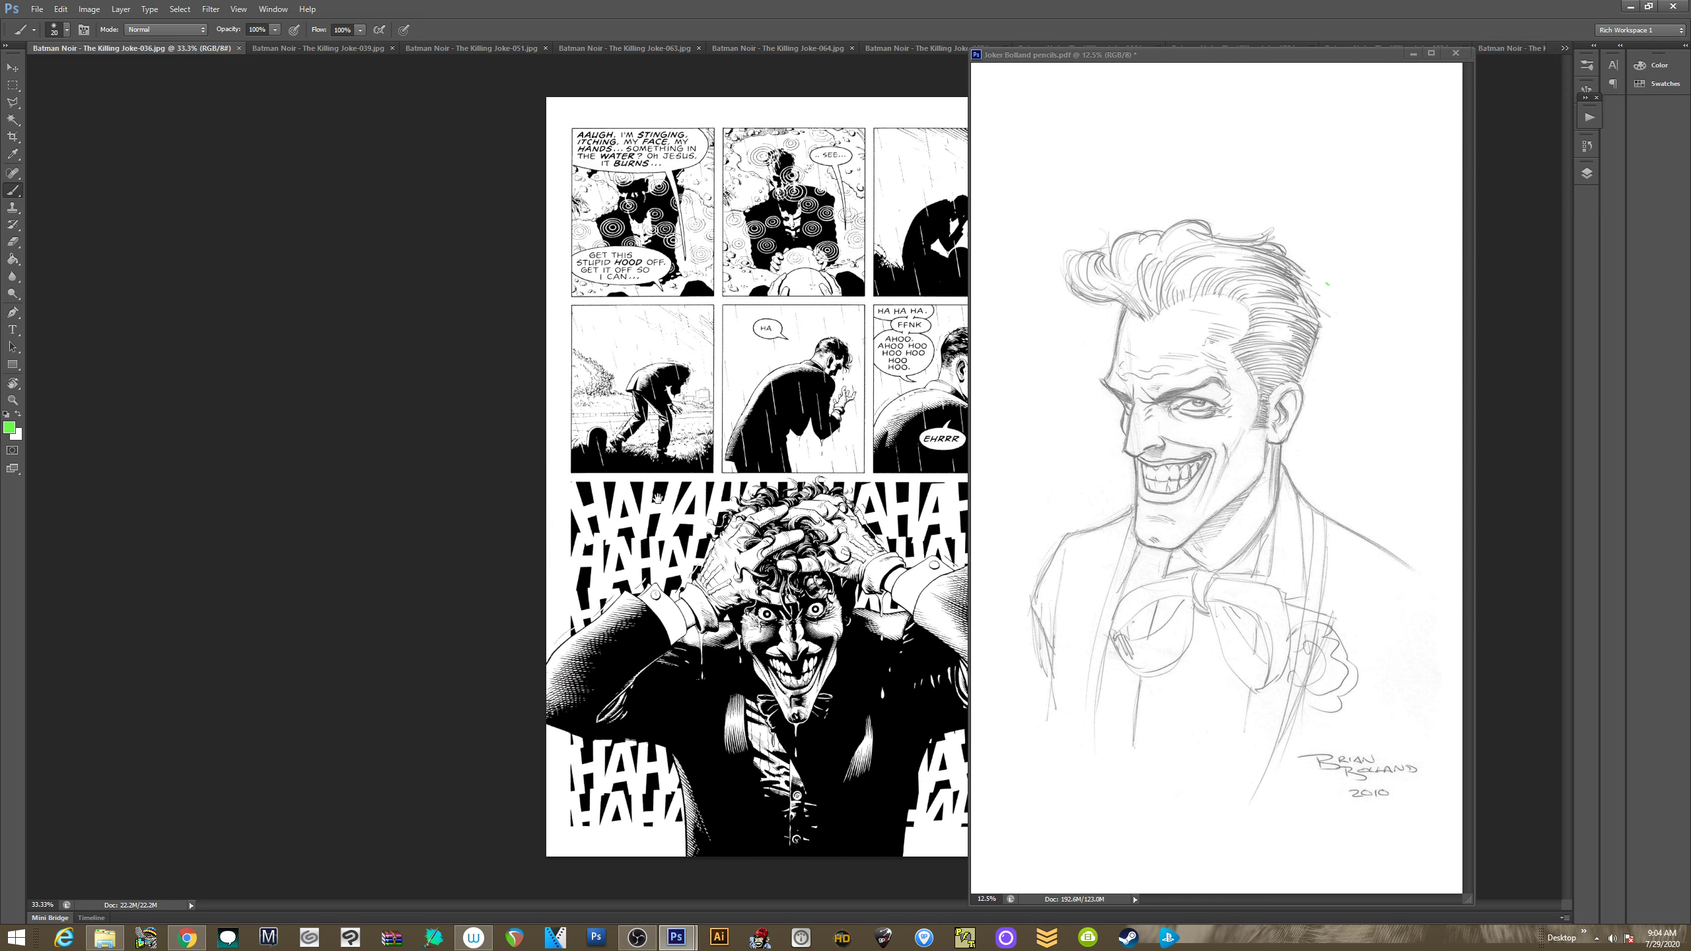
Enlarge the page to 100% and center on the laughing Joker's face and bow tie
key(ctrl+plus)
key(ctrl+plus)
key(ctrl+plus)
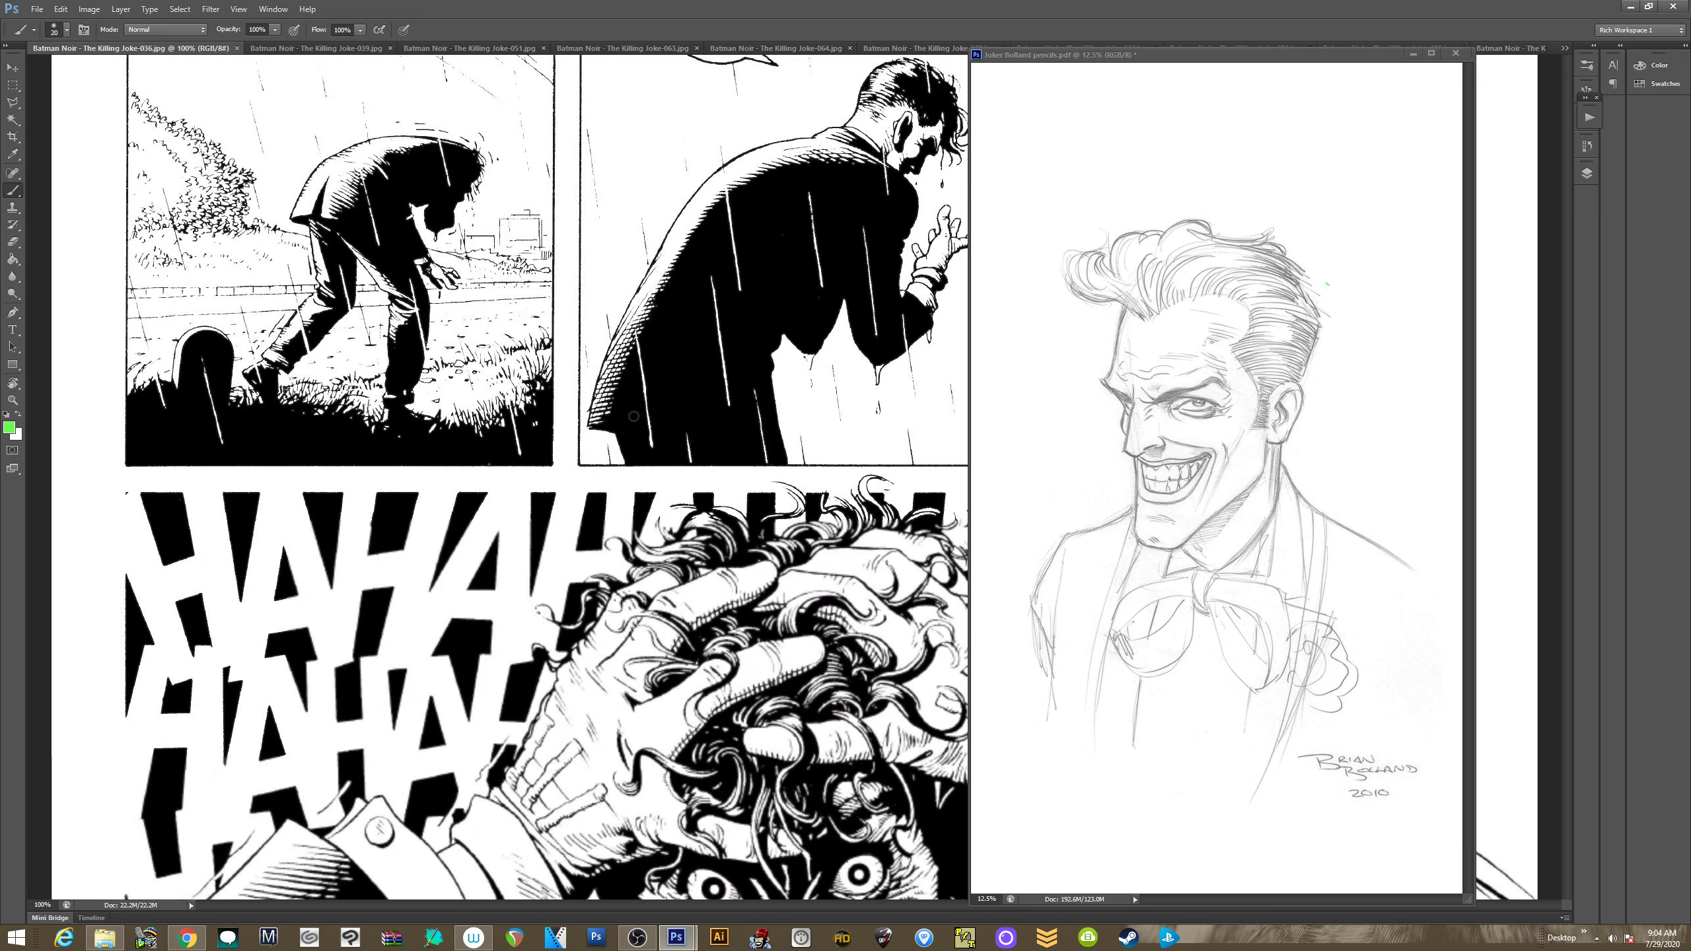
drag(865, 886, 606, 487)
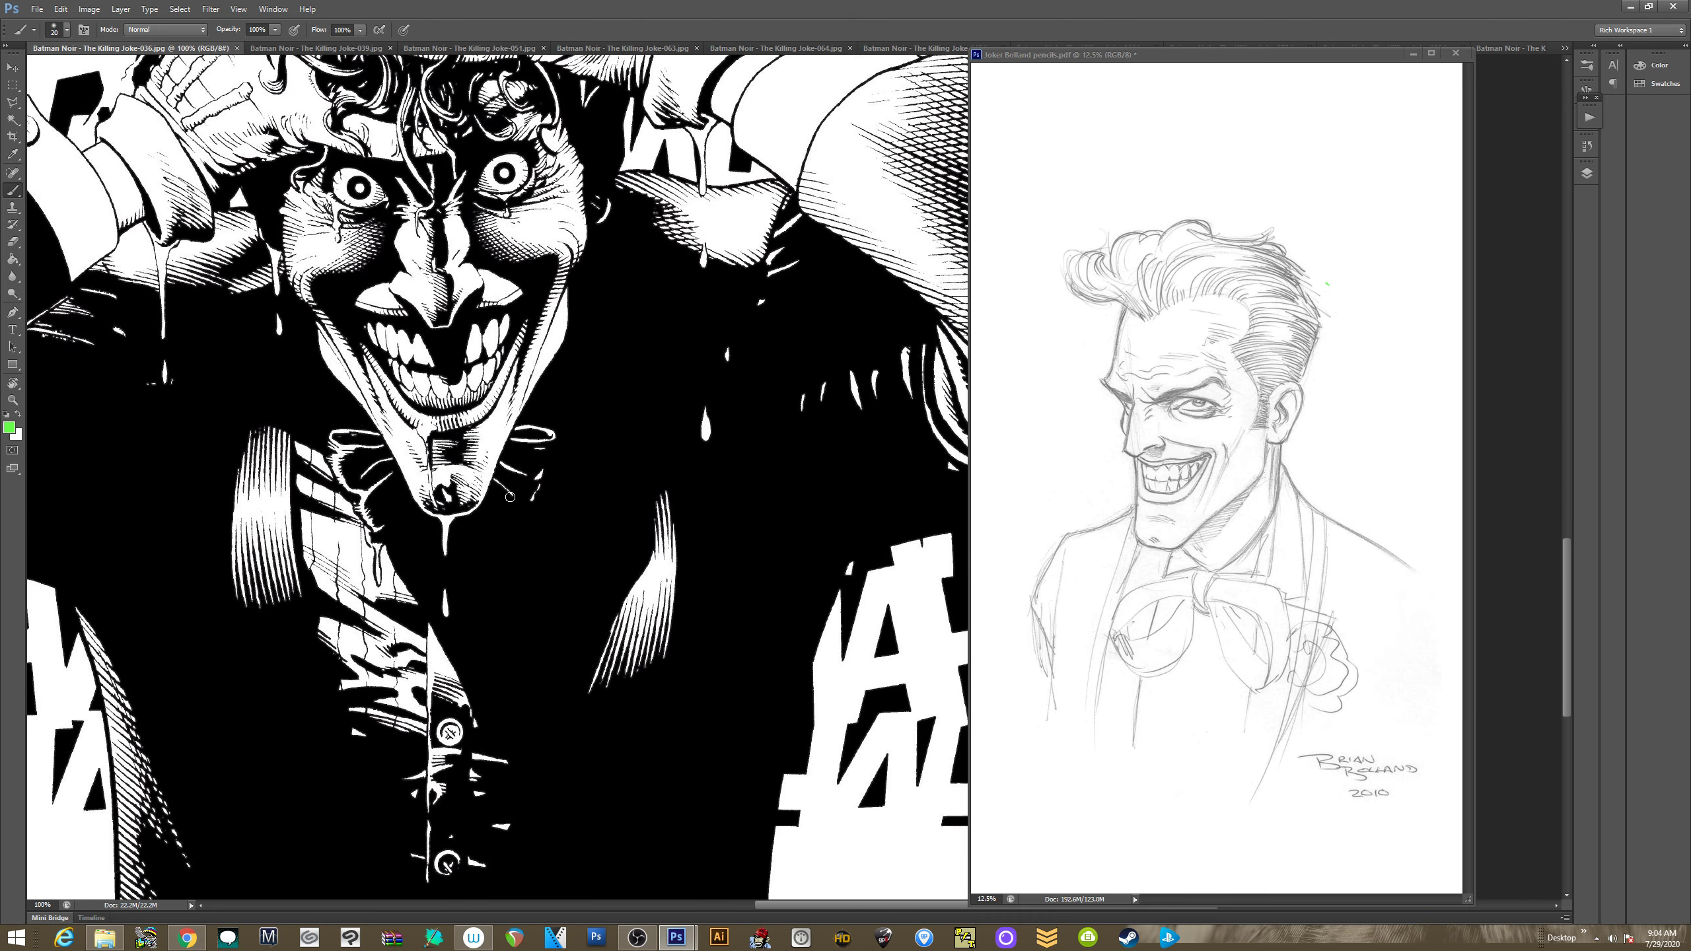
Select the bow tie on the Joker pencil sketch with a closed polygonal lasso outline
key(l)
click(1148, 584)
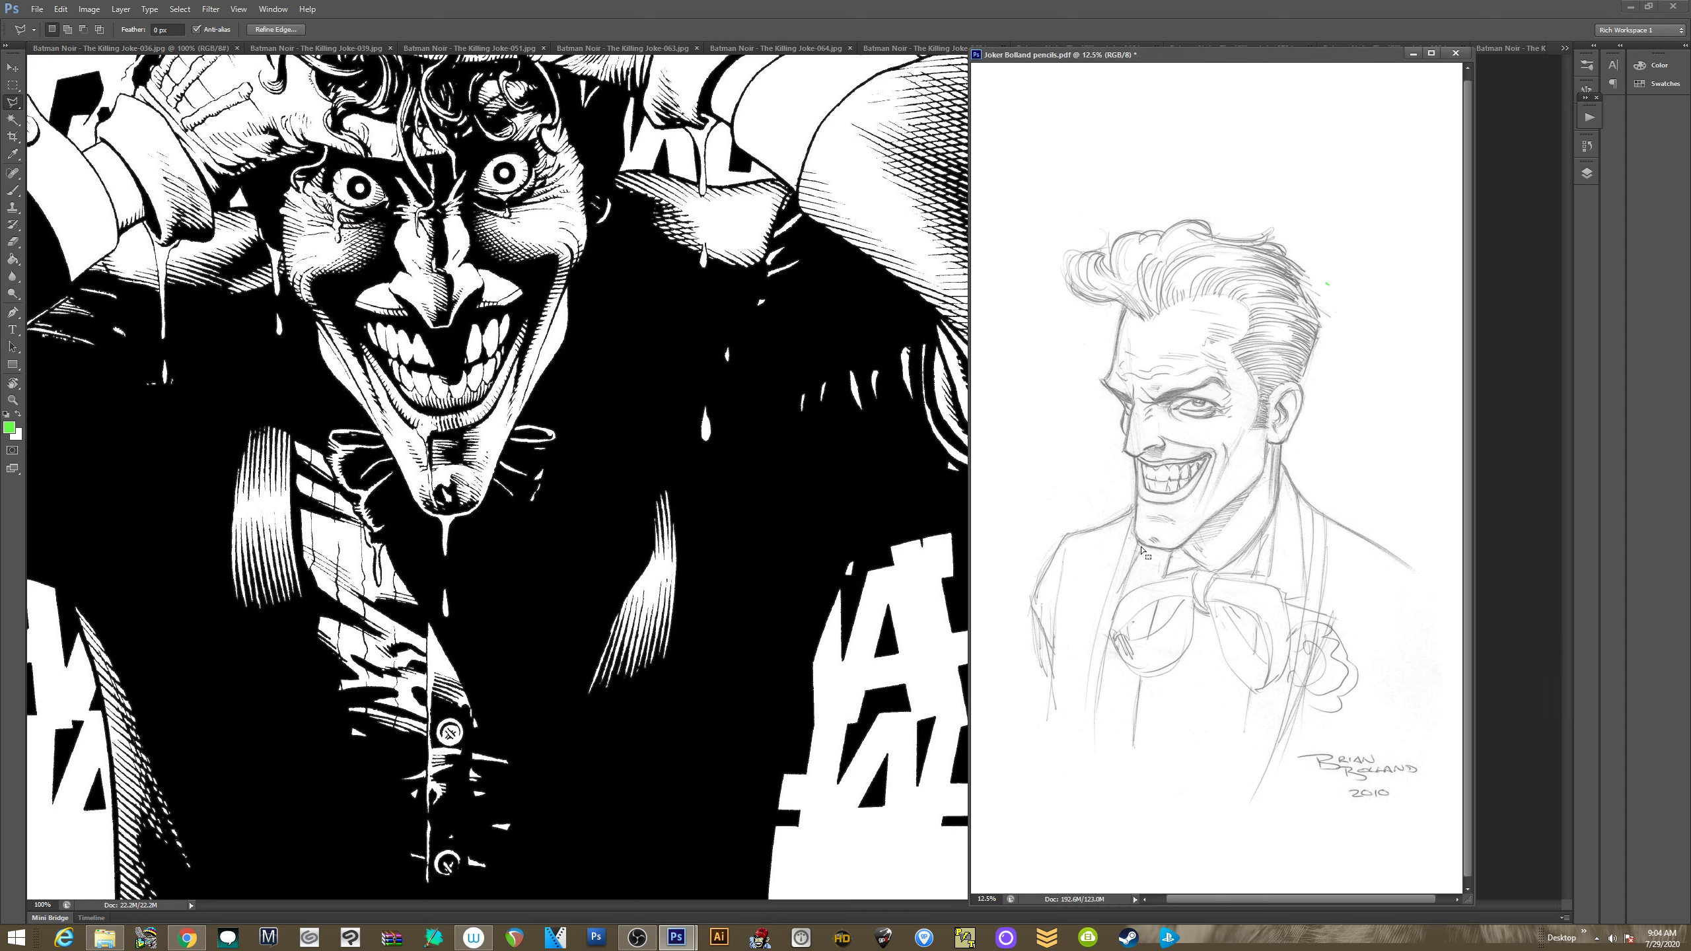
key(ctrl+d)
click(1169, 562)
click(1106, 585)
click(1087, 641)
click(1119, 685)
click(1192, 674)
click(1208, 642)
click(1244, 706)
click(1277, 699)
click(1301, 632)
click(1287, 573)
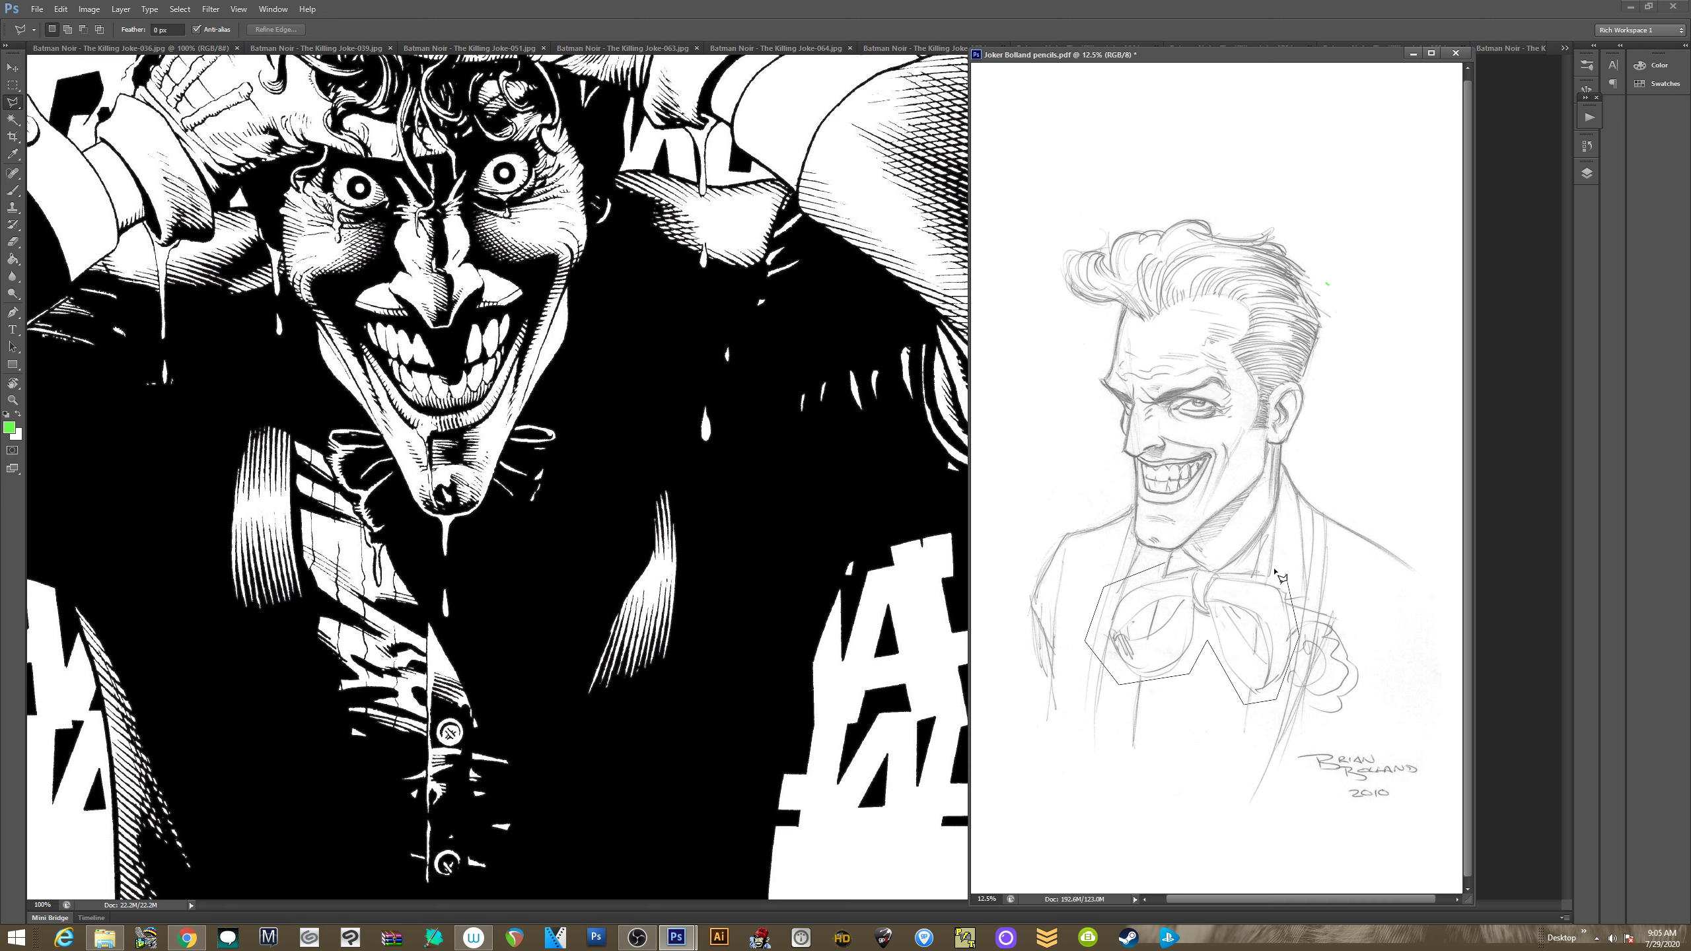
click(1162, 564)
Scale the selected bow tie down beneath the Joker's chin with Free Transform, and deselect it
key(ctrl+t)
mouse_move(1298, 555)
mouse_down()
mouse_move(1223, 607)
mouse_move(1198, 593)
mouse_move(1210, 584)
mouse_move(1202, 598)
mouse_up()
key(Return)
key(ctrl+d)
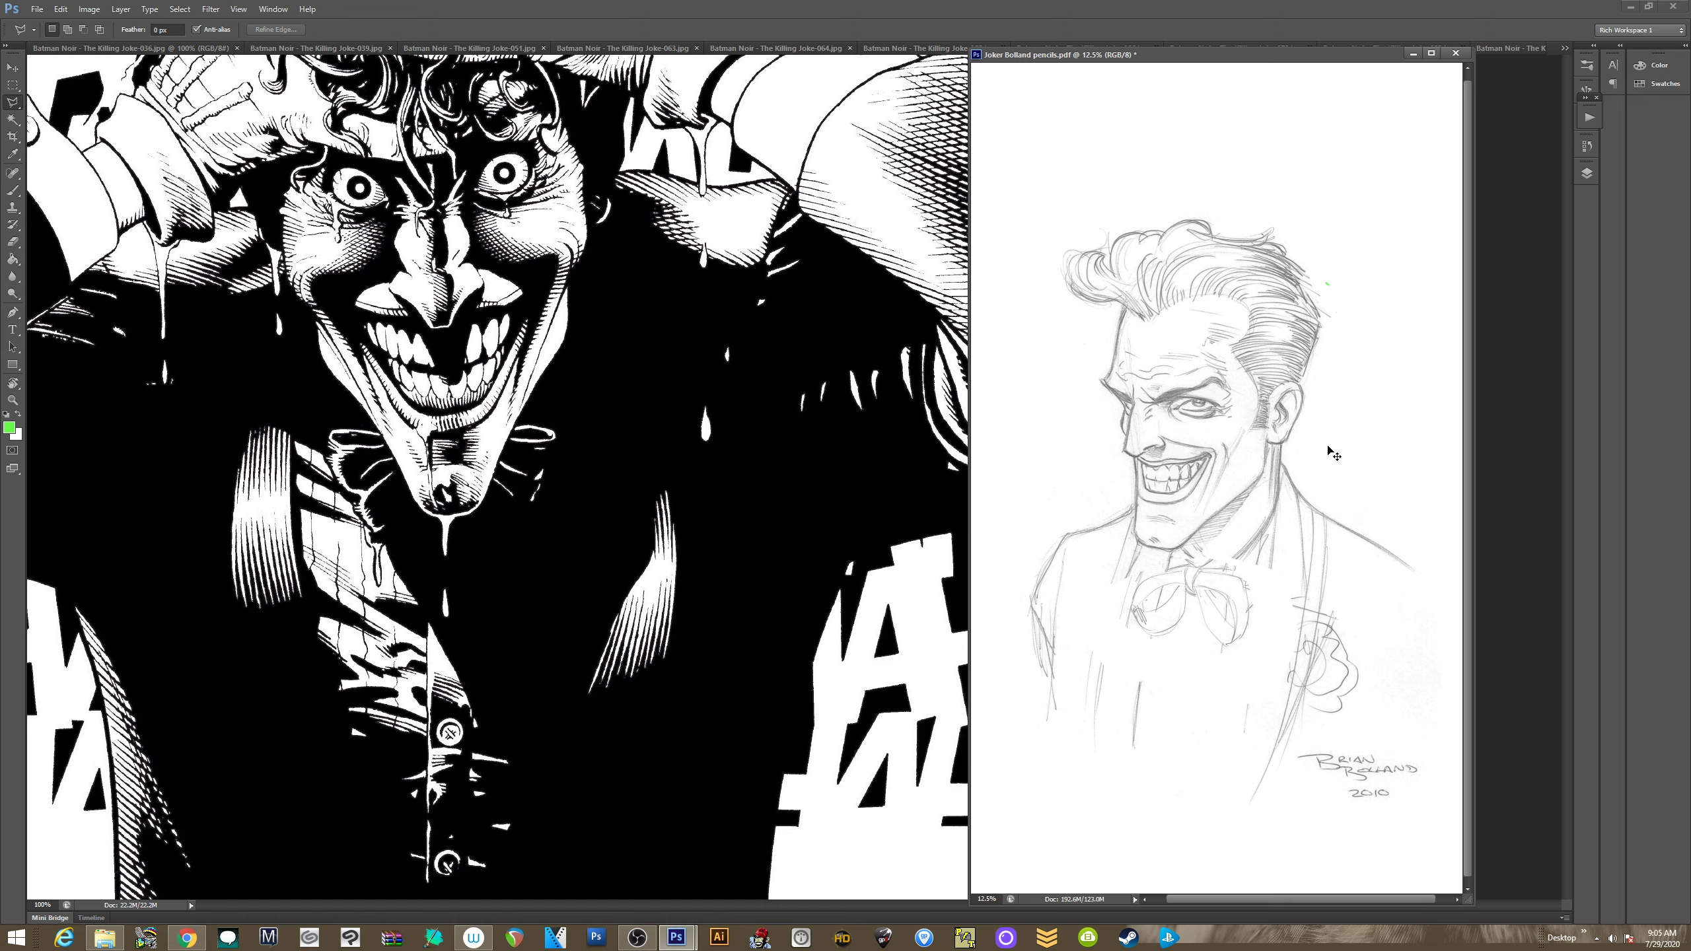
Enlarge the reduced bow tie to about 113% with Free Transform at 16.7% view, and deselect it
key(ctrl+minus)
key(ctrl+minus)
key(ctrl+plus)
key(ctrl+plus)
key(ctrl+plus)
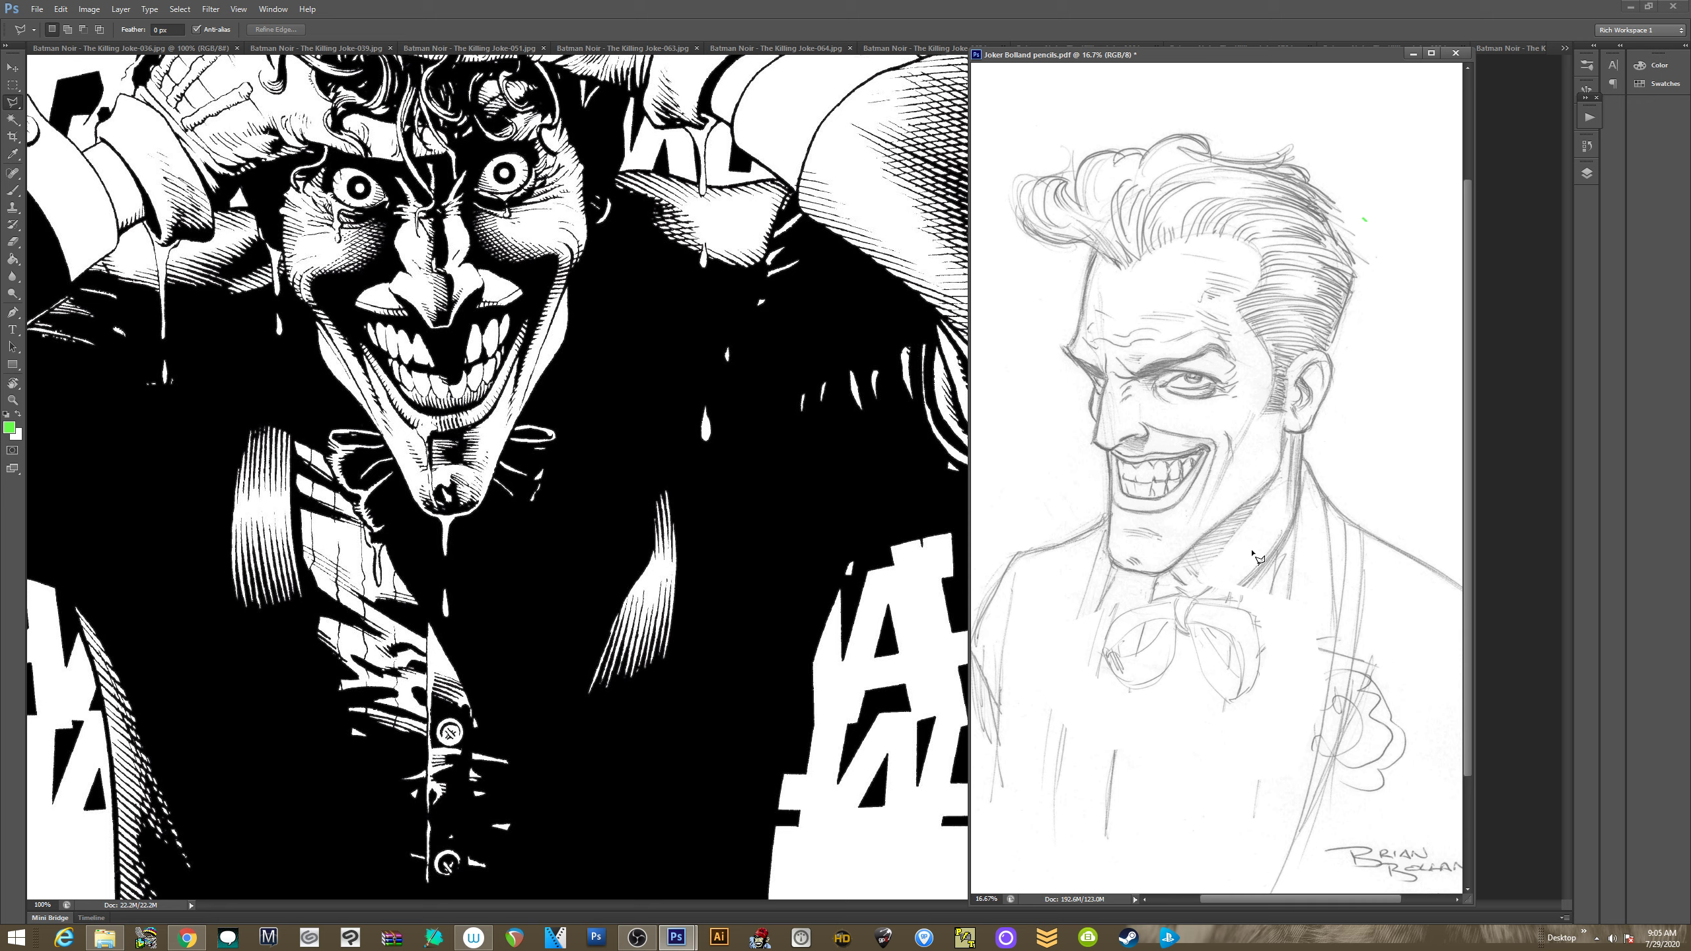
click(1264, 602)
key(ctrl+t)
drag(1081, 713, 1061, 727)
drag(1268, 584, 1270, 581)
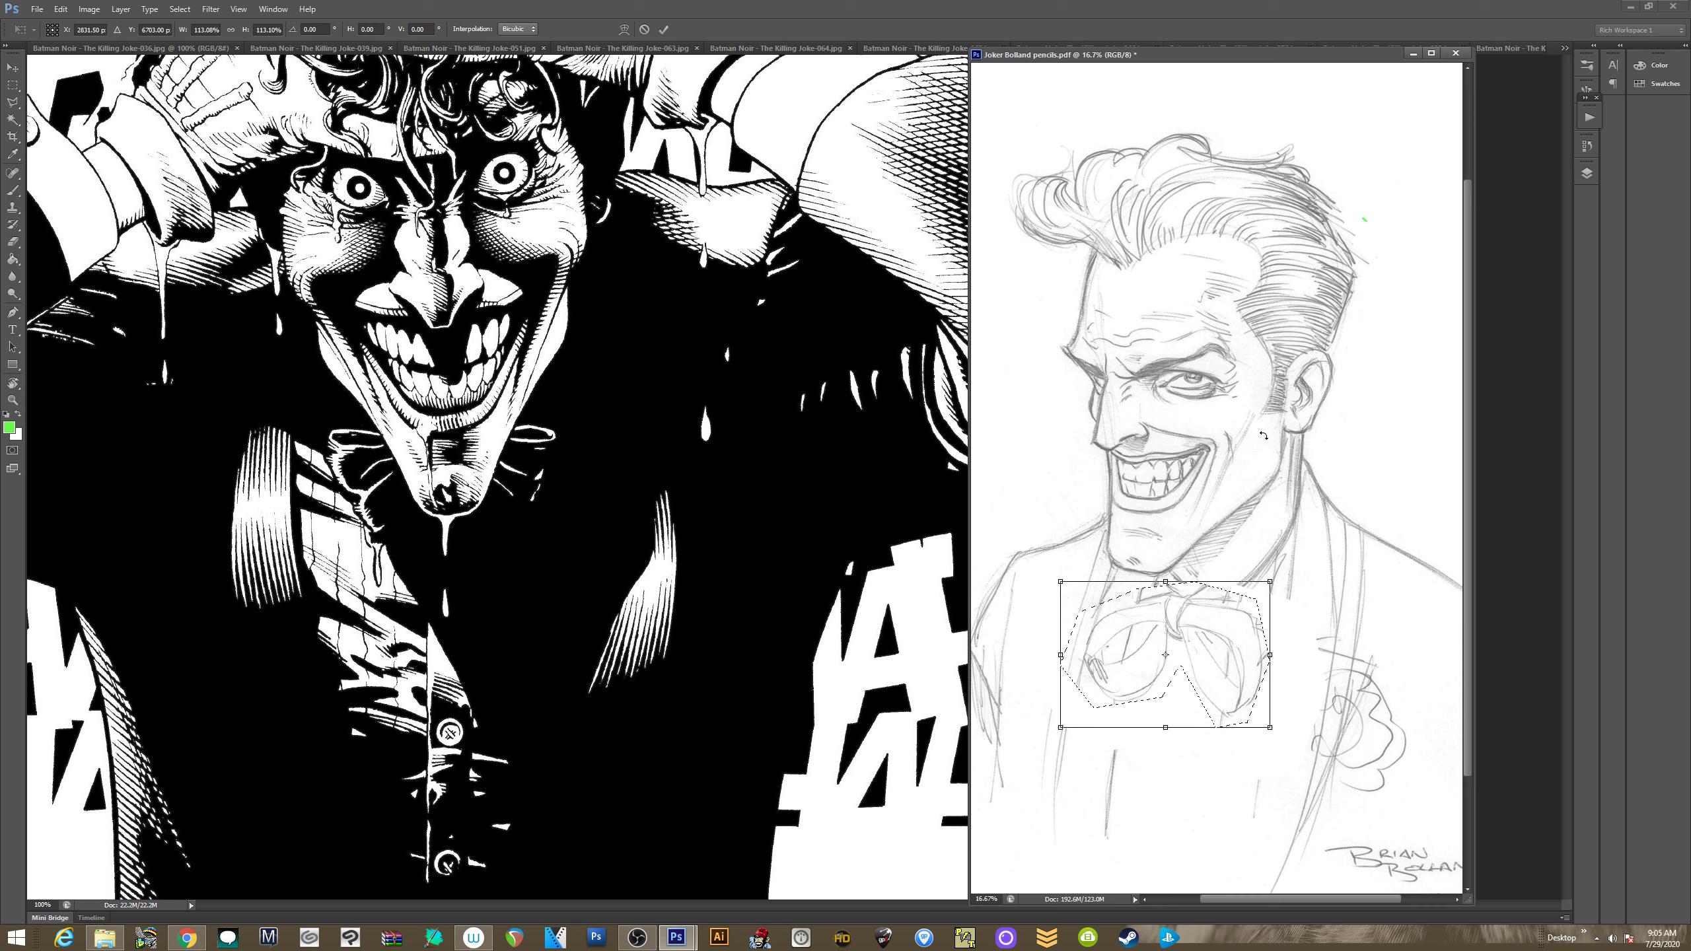
key(Return)
key(ctrl+d)
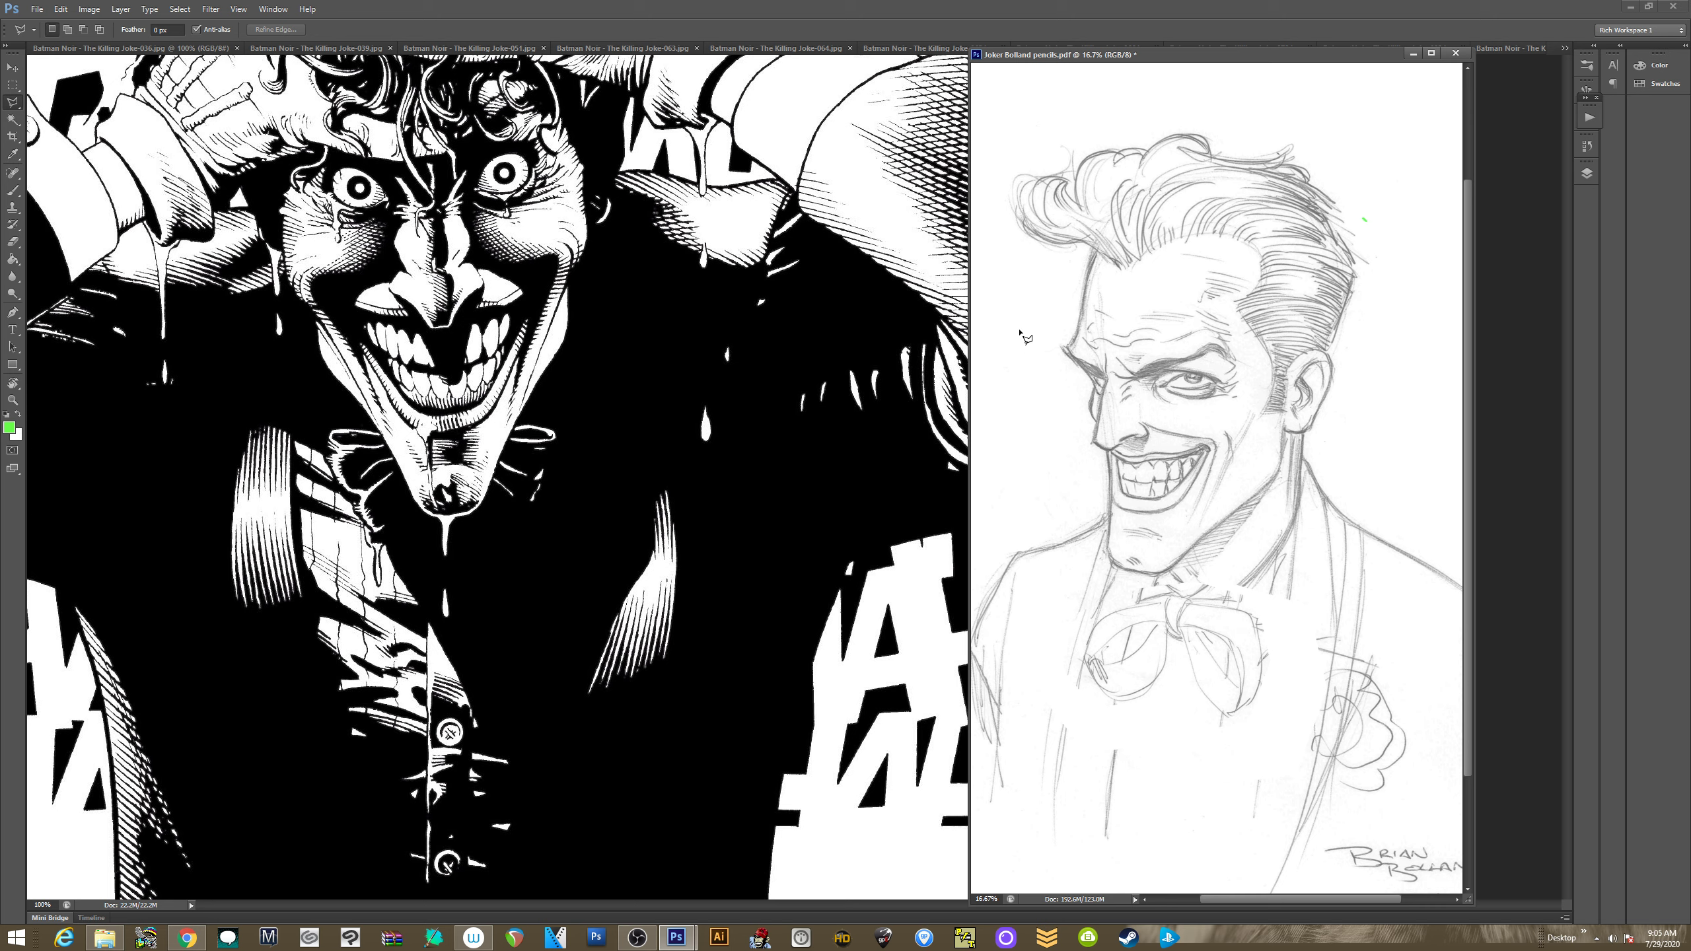
Save the resized sketch to the desktop as the Photoshop PDF "Joker Bolland pencilsbbbb" with the High Quality Print settings
click(41, 8)
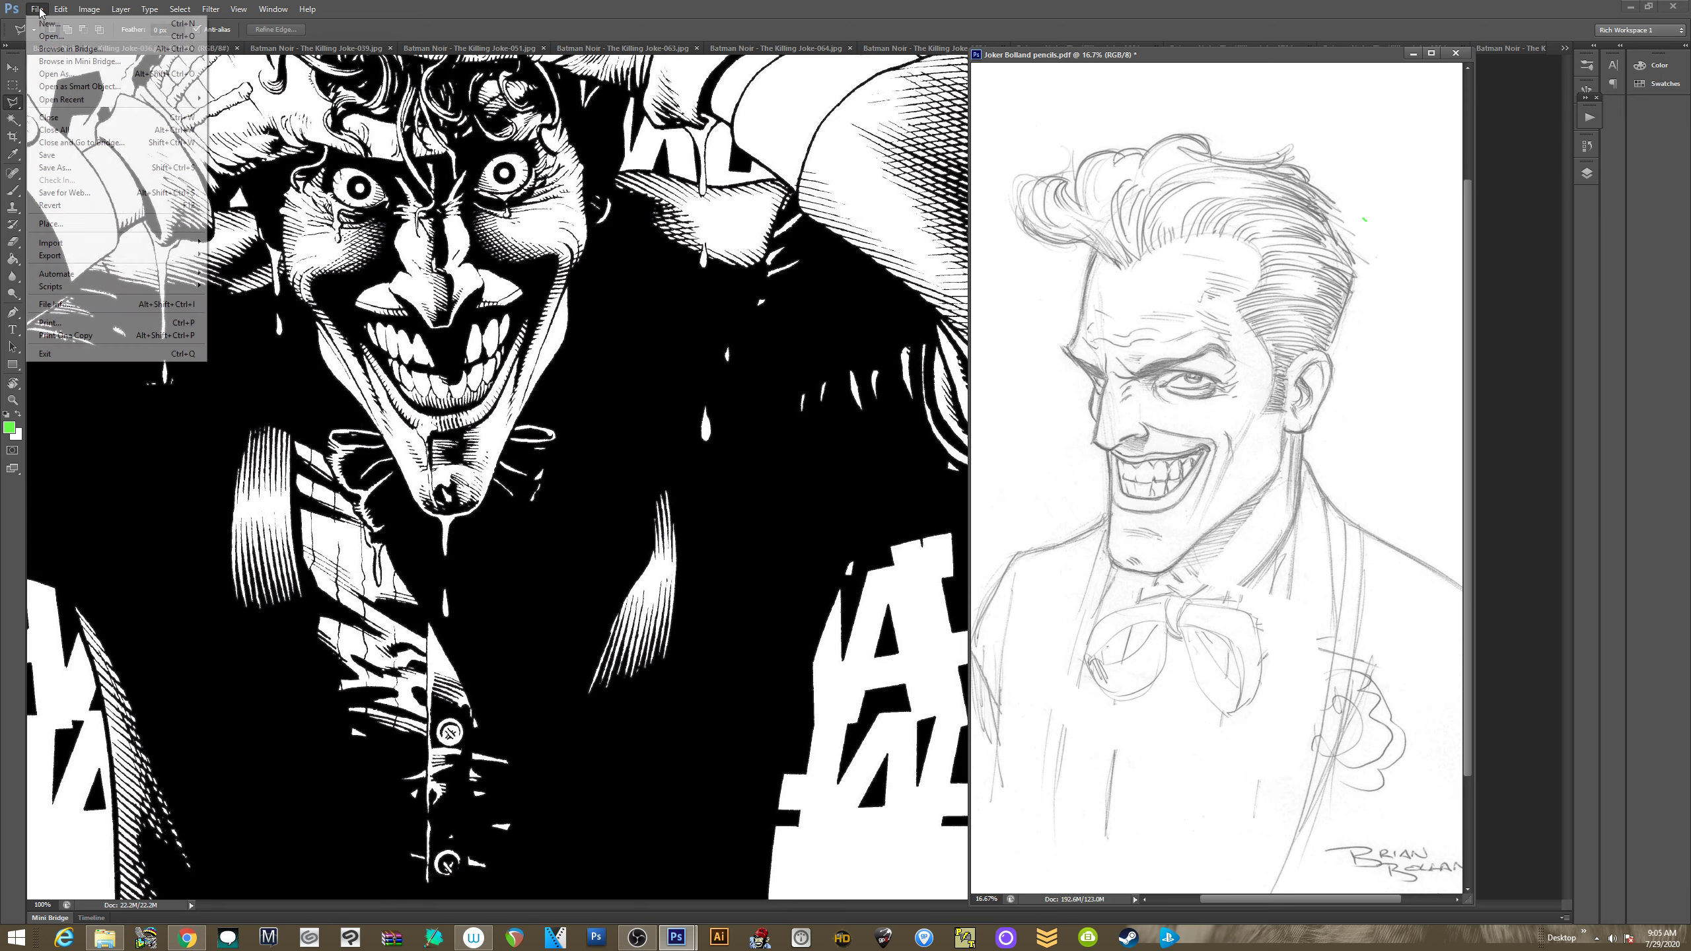
click(53, 169)
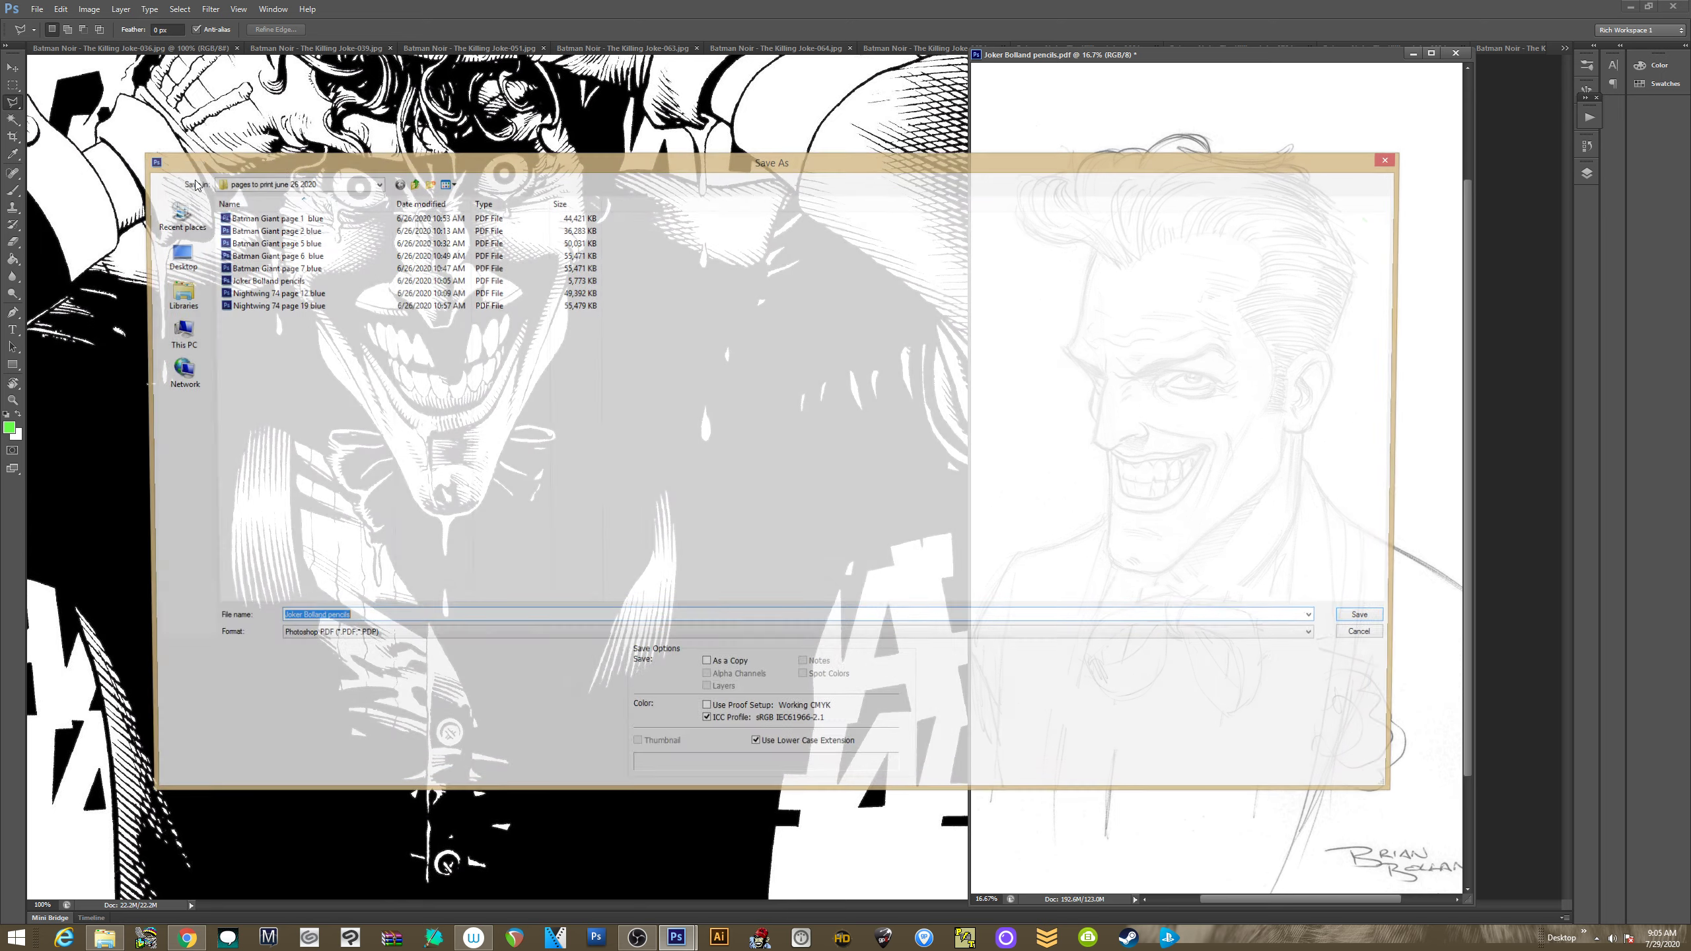
click(181, 265)
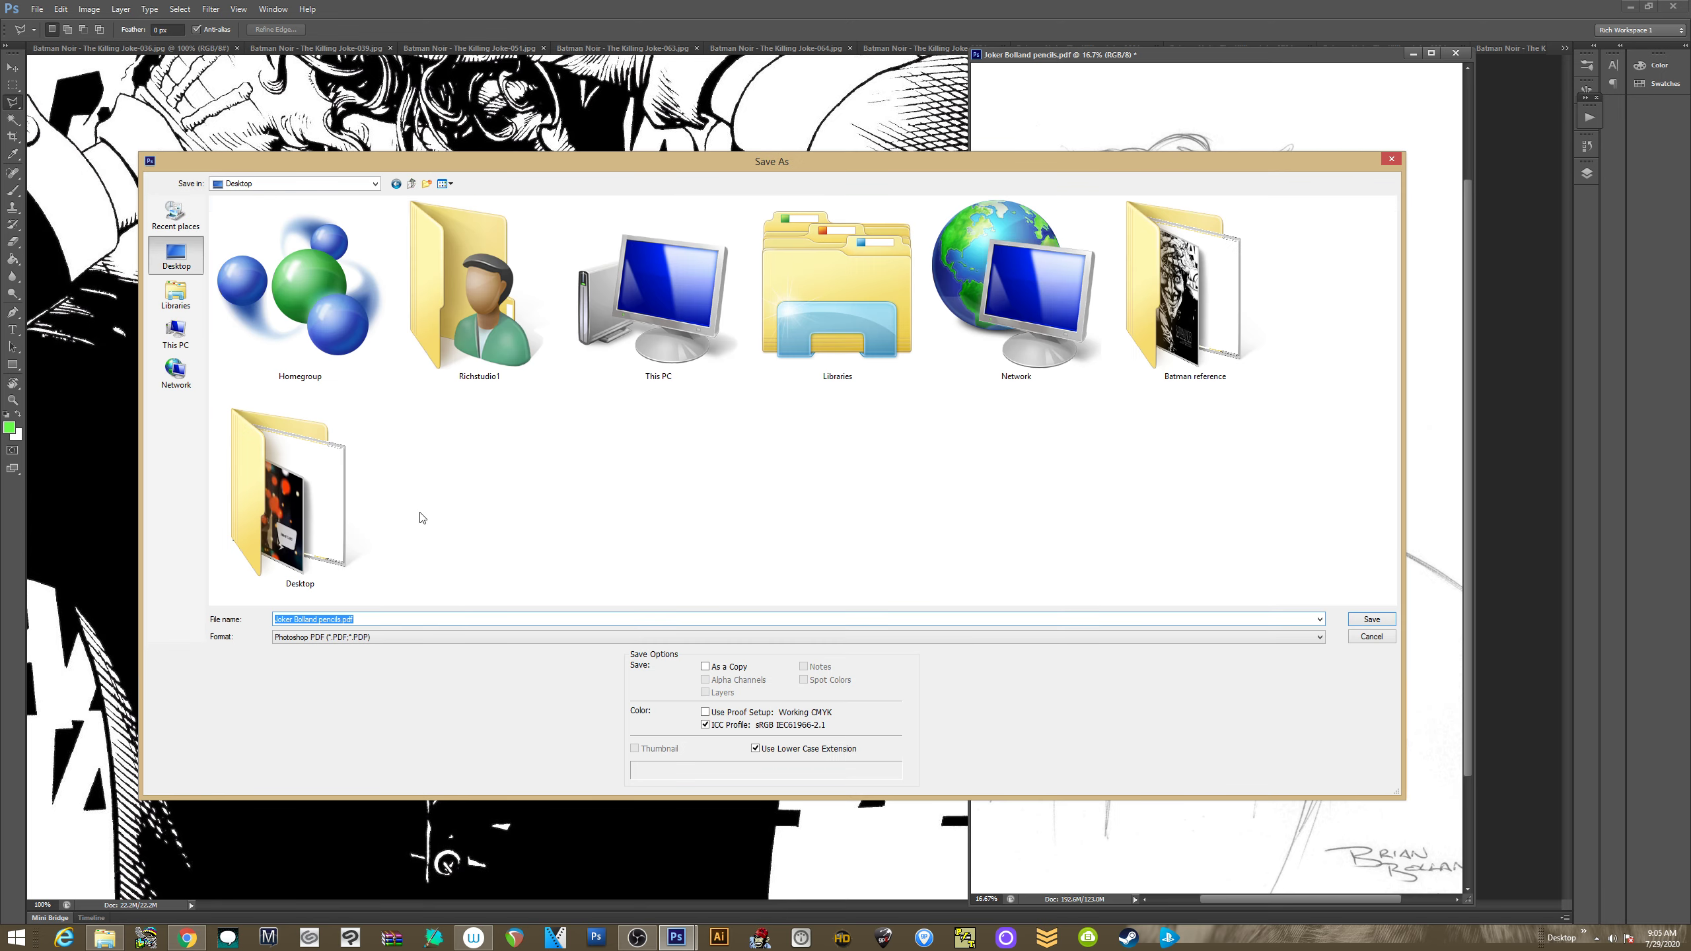
click(373, 621)
text(bbbb)
click(1370, 620)
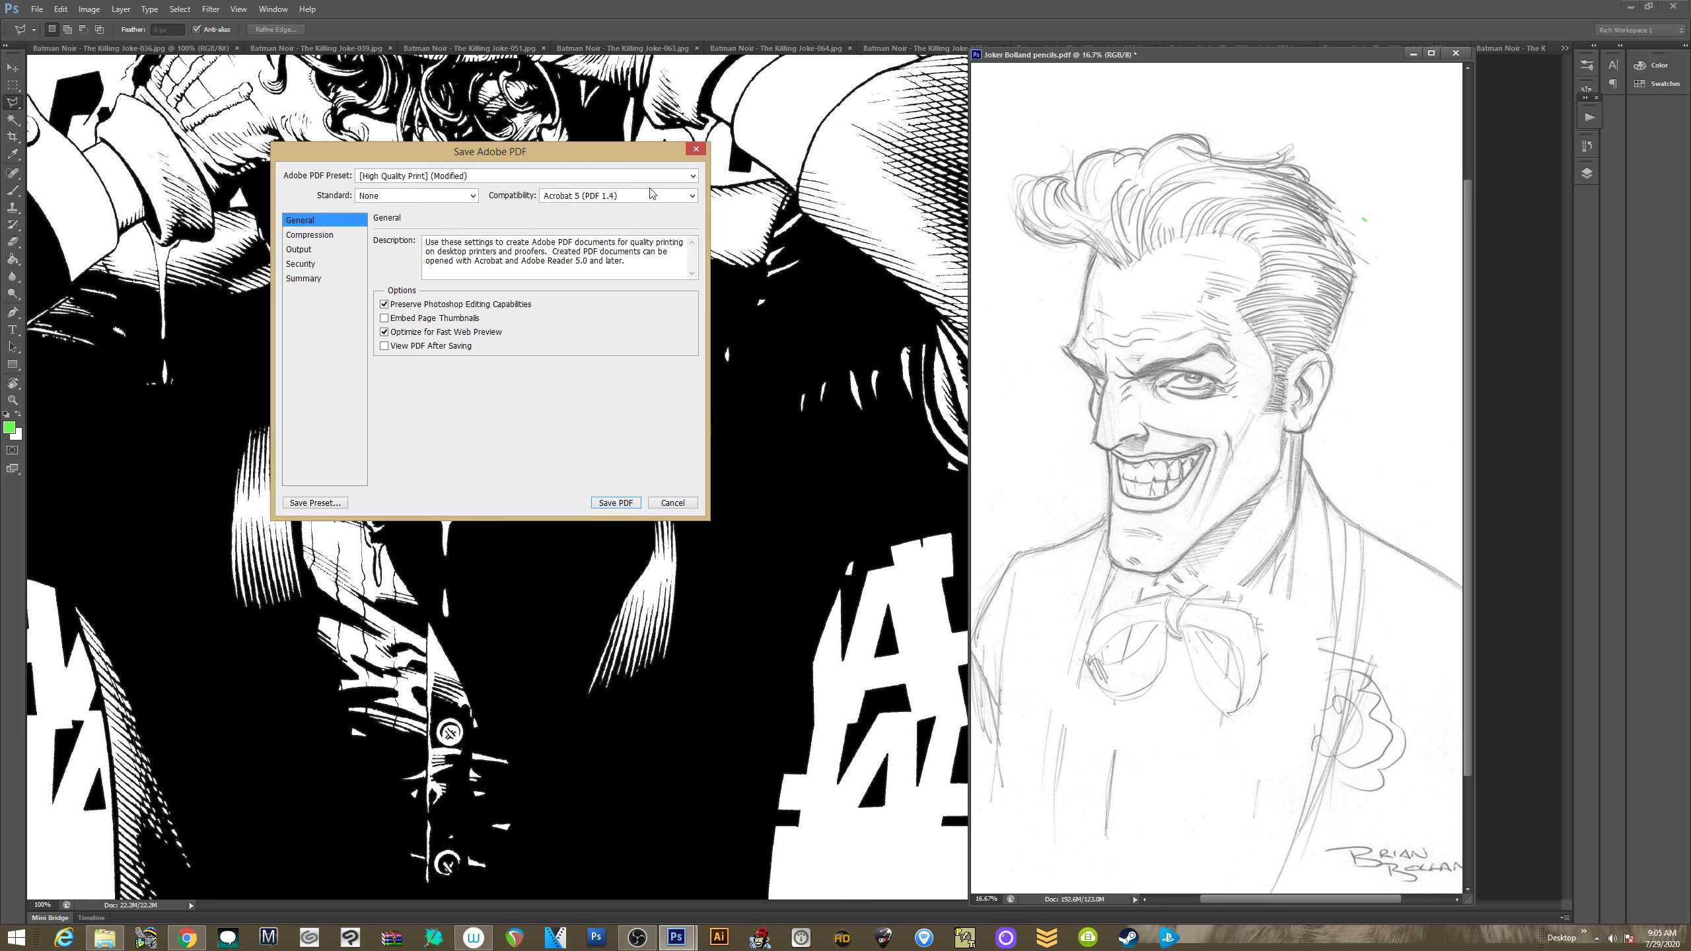
click(617, 502)
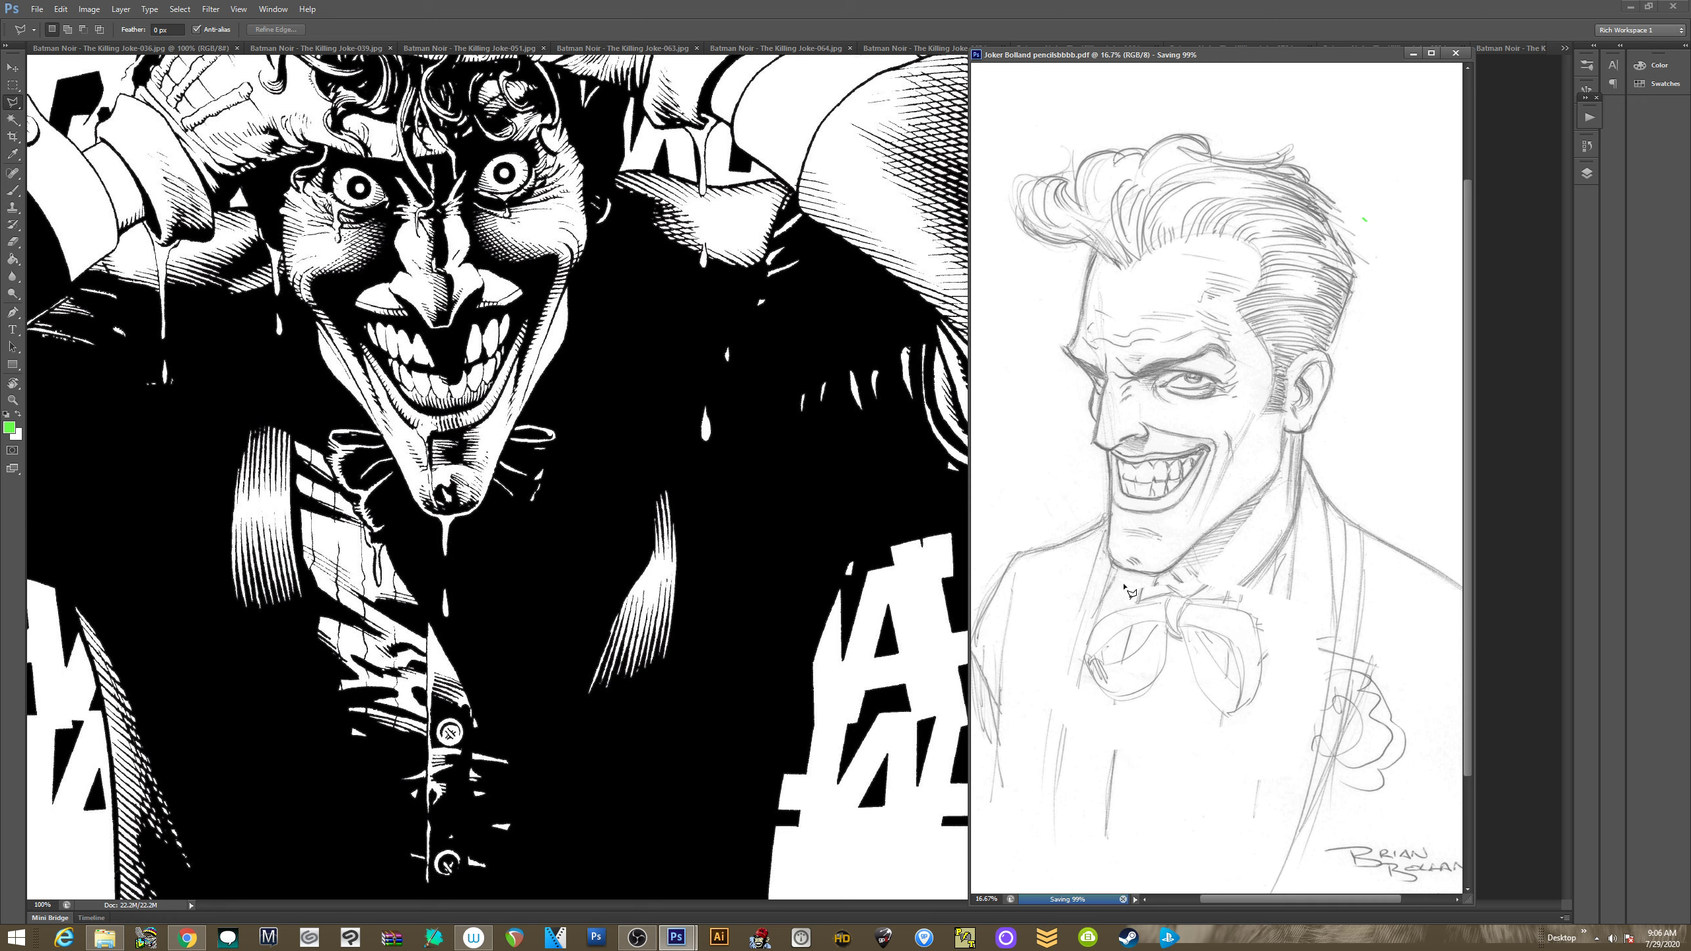
Brush a green construction circle over the Joker's forehead and eyes, with the pencil sketch shown full screen on black
key(b)
click(10, 427)
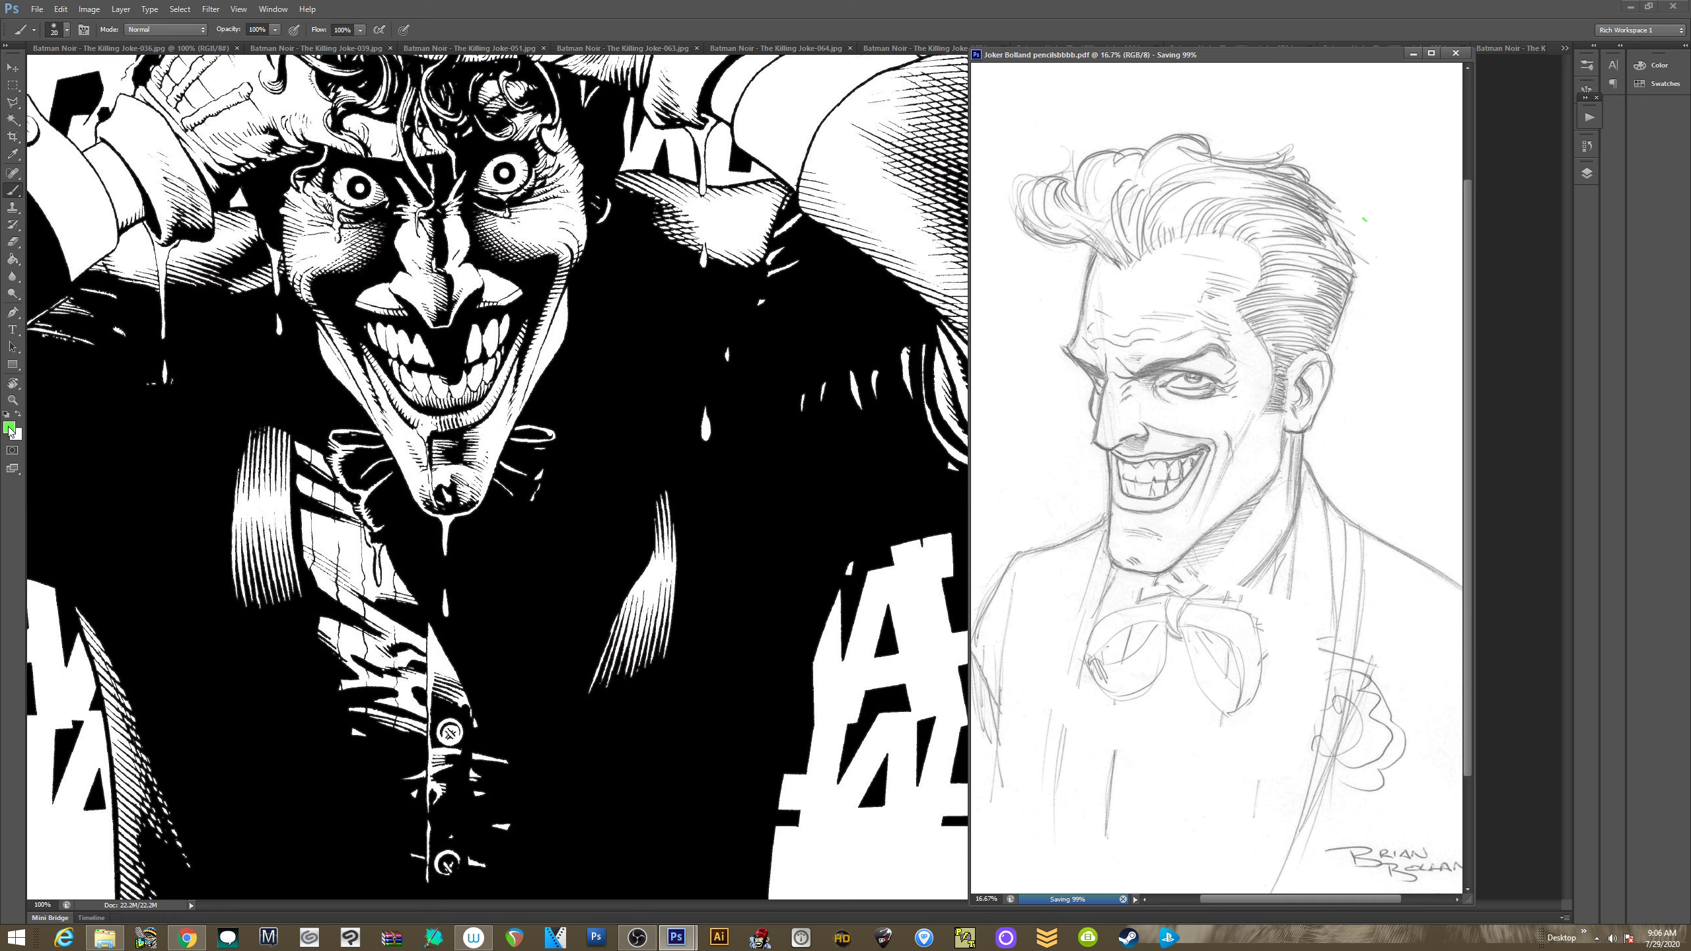
click(980, 259)
drag(1130, 63, 772, 72)
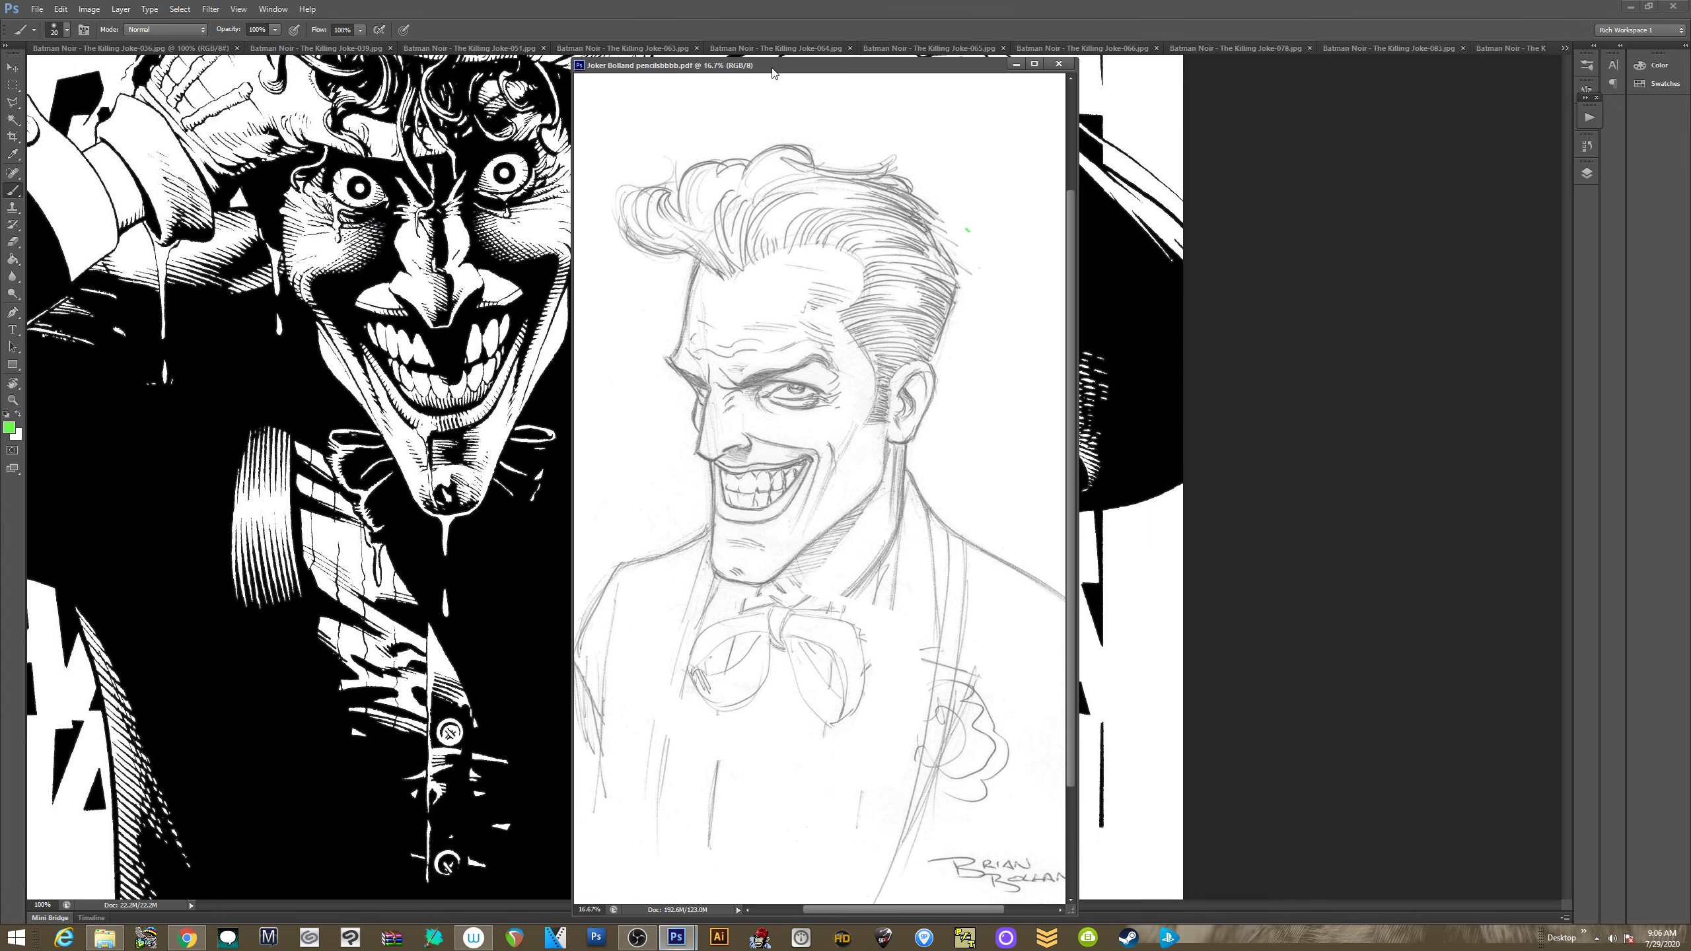
key(f)
key(f)
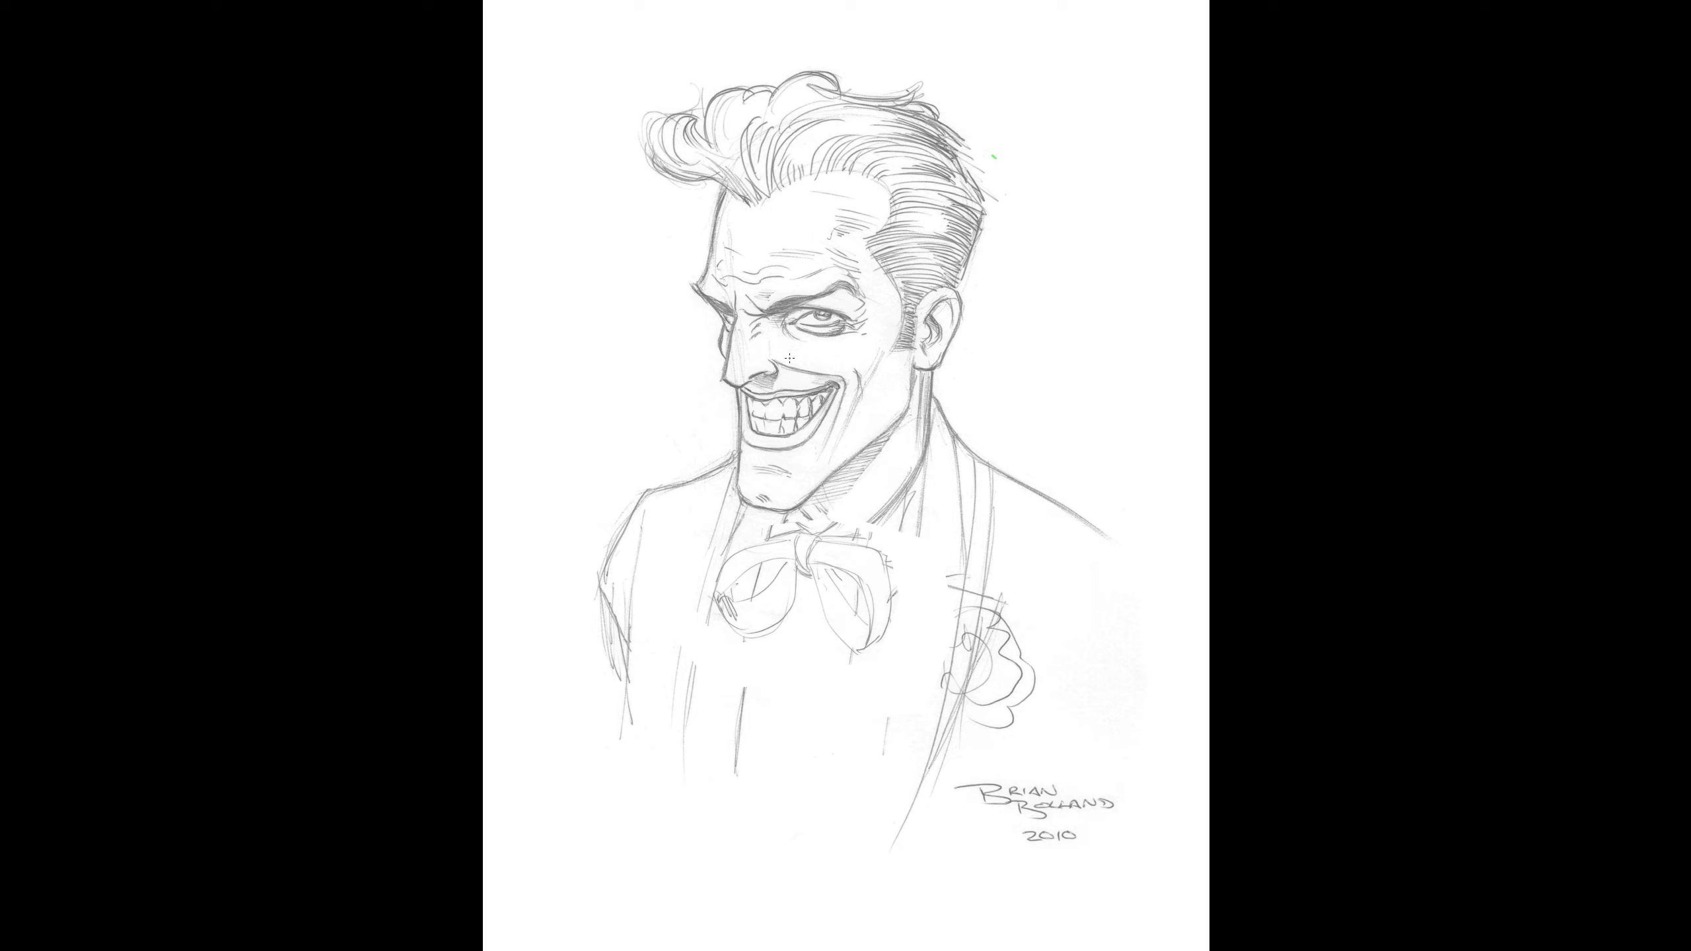
mouse_move(788, 358)
mouse_down()
mouse_move(714, 335)
mouse_move(778, 214)
mouse_move(887, 345)
mouse_move(706, 288)
mouse_up()
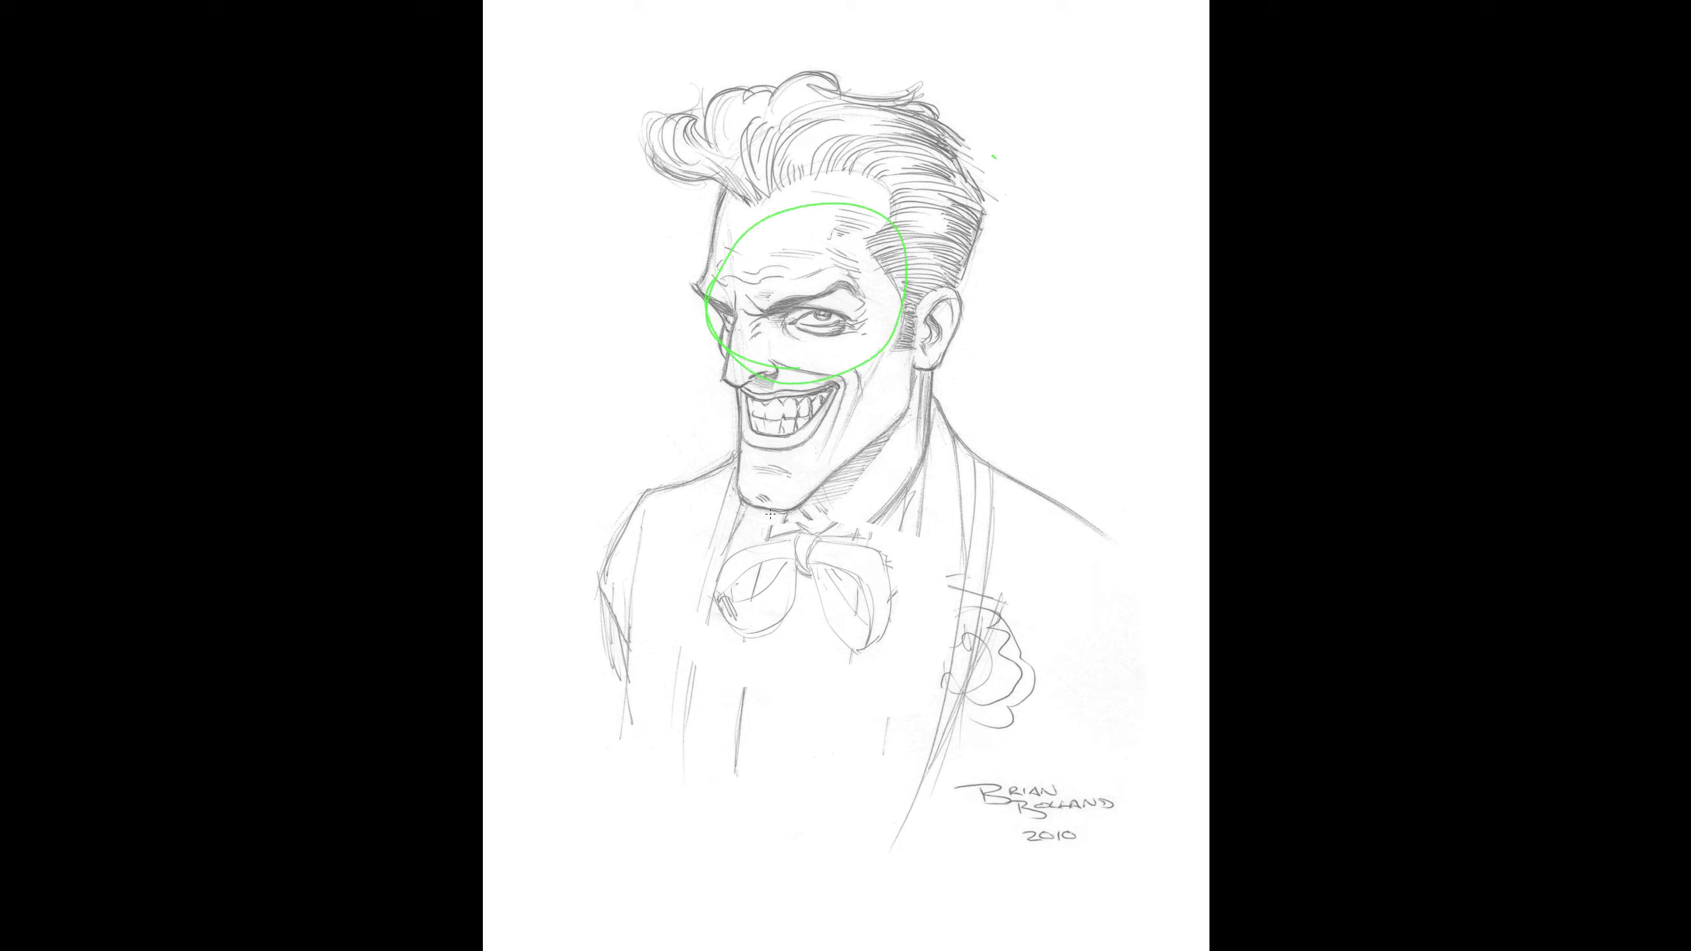
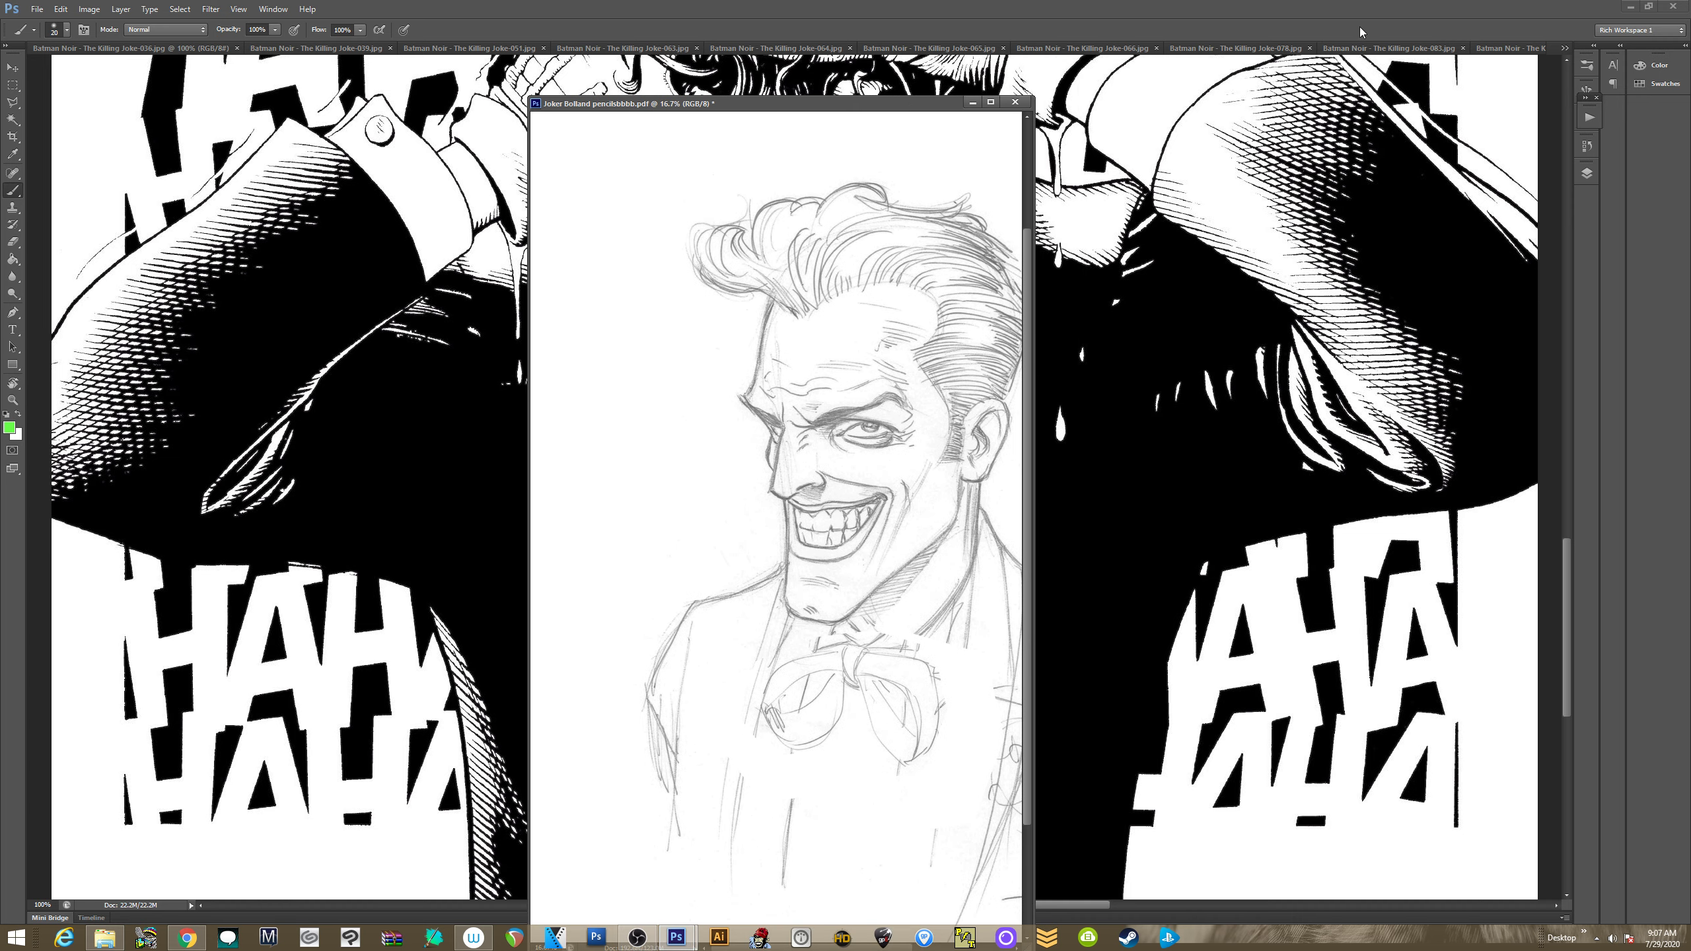
Bring up page 085 and place the pencil sketch window beside it, with the sketch enlarged to 25%
click(1484, 62)
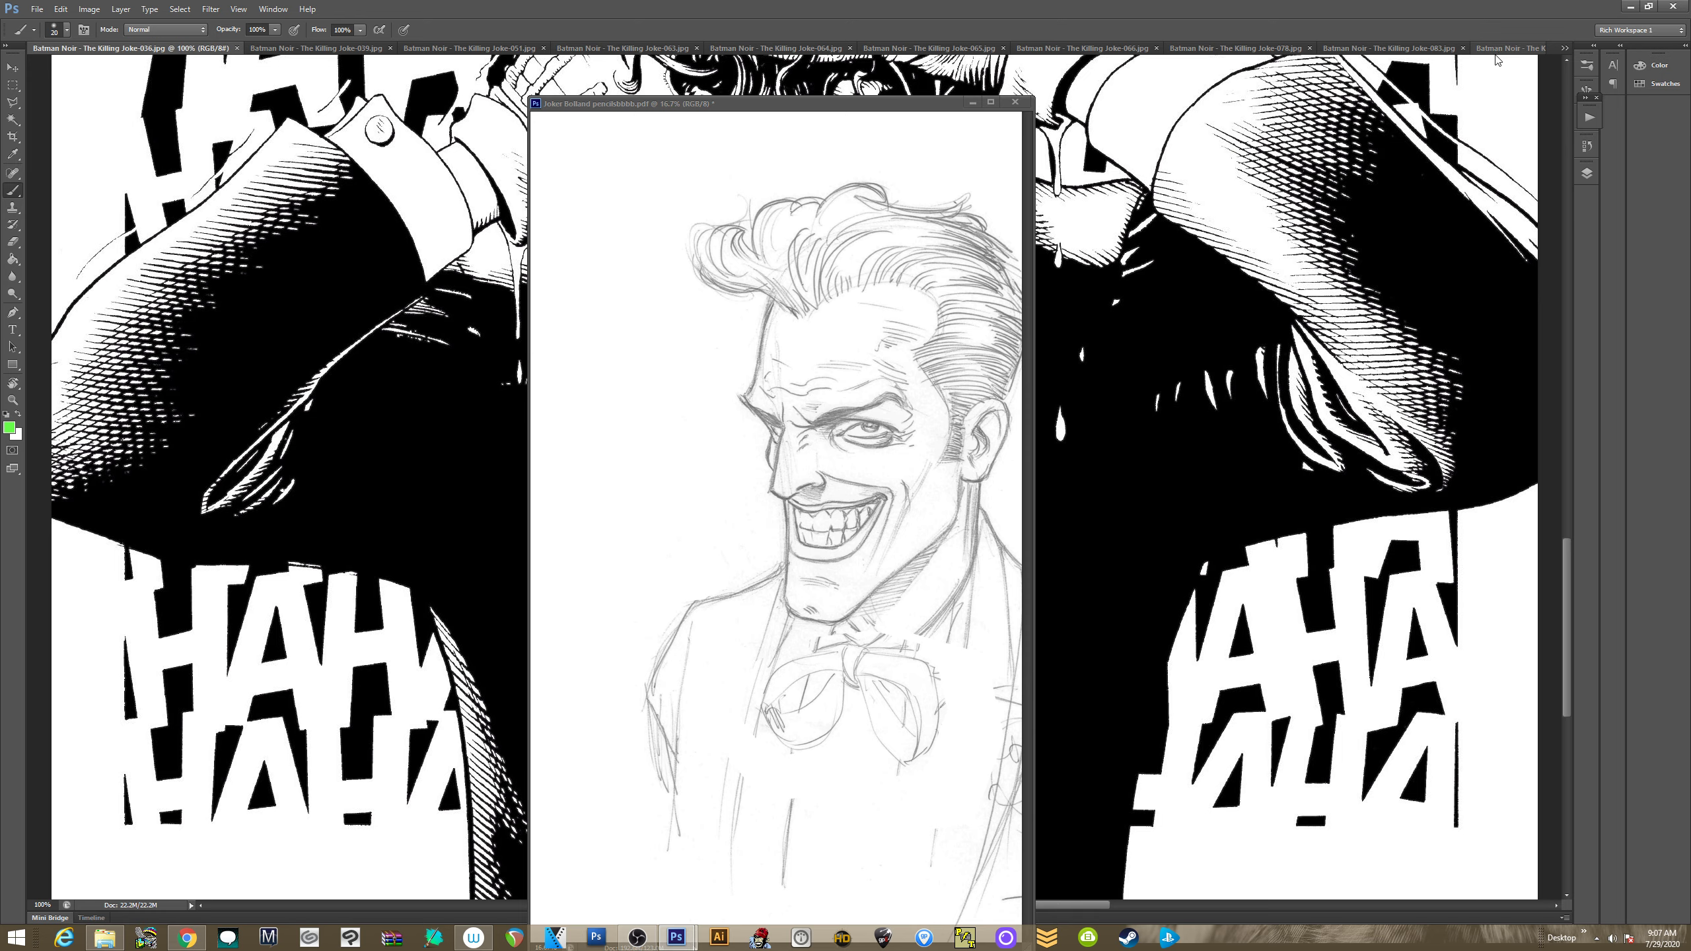
click(1498, 49)
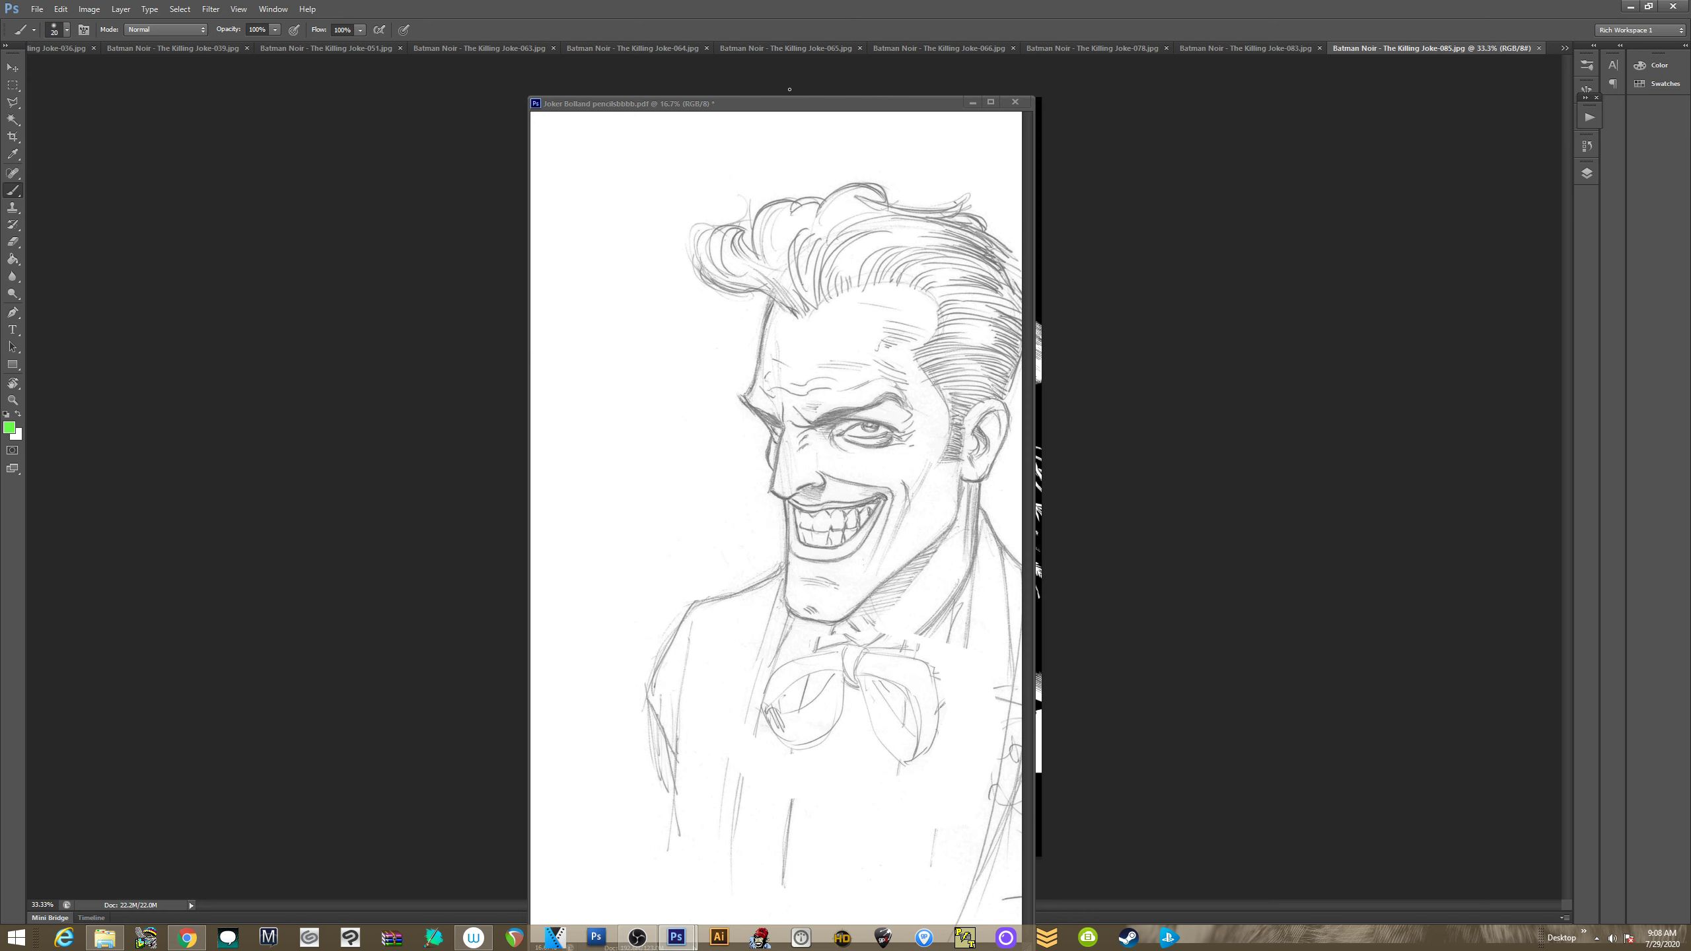
drag(789, 103, 290, 94)
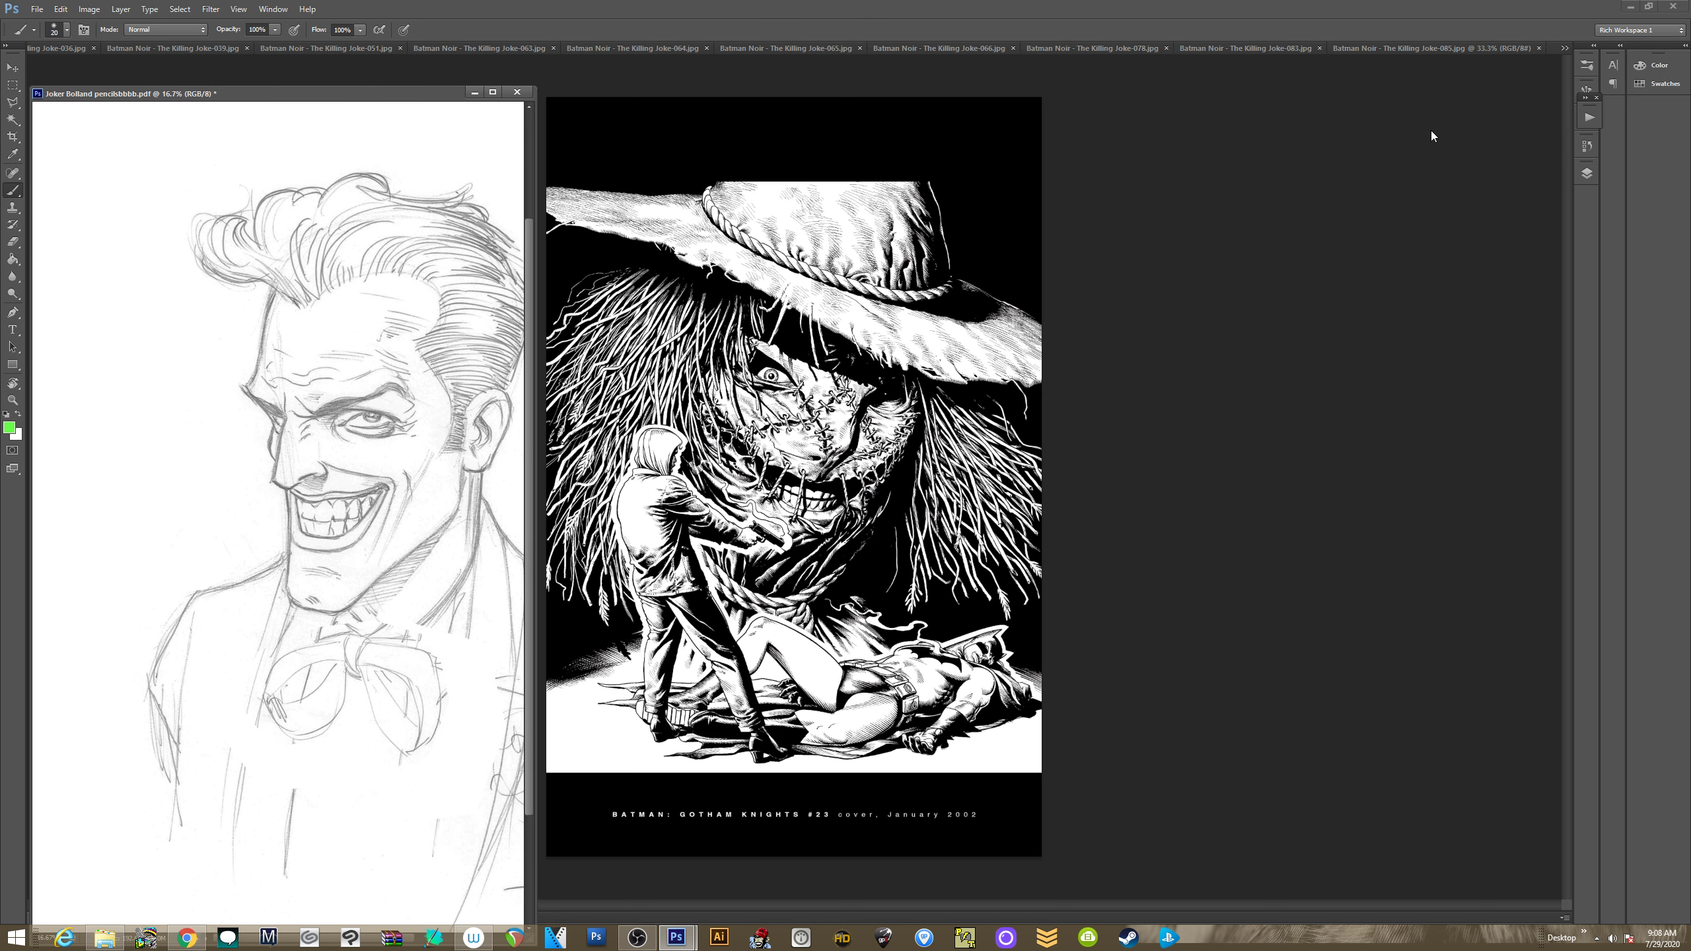
key(ctrl+equal)
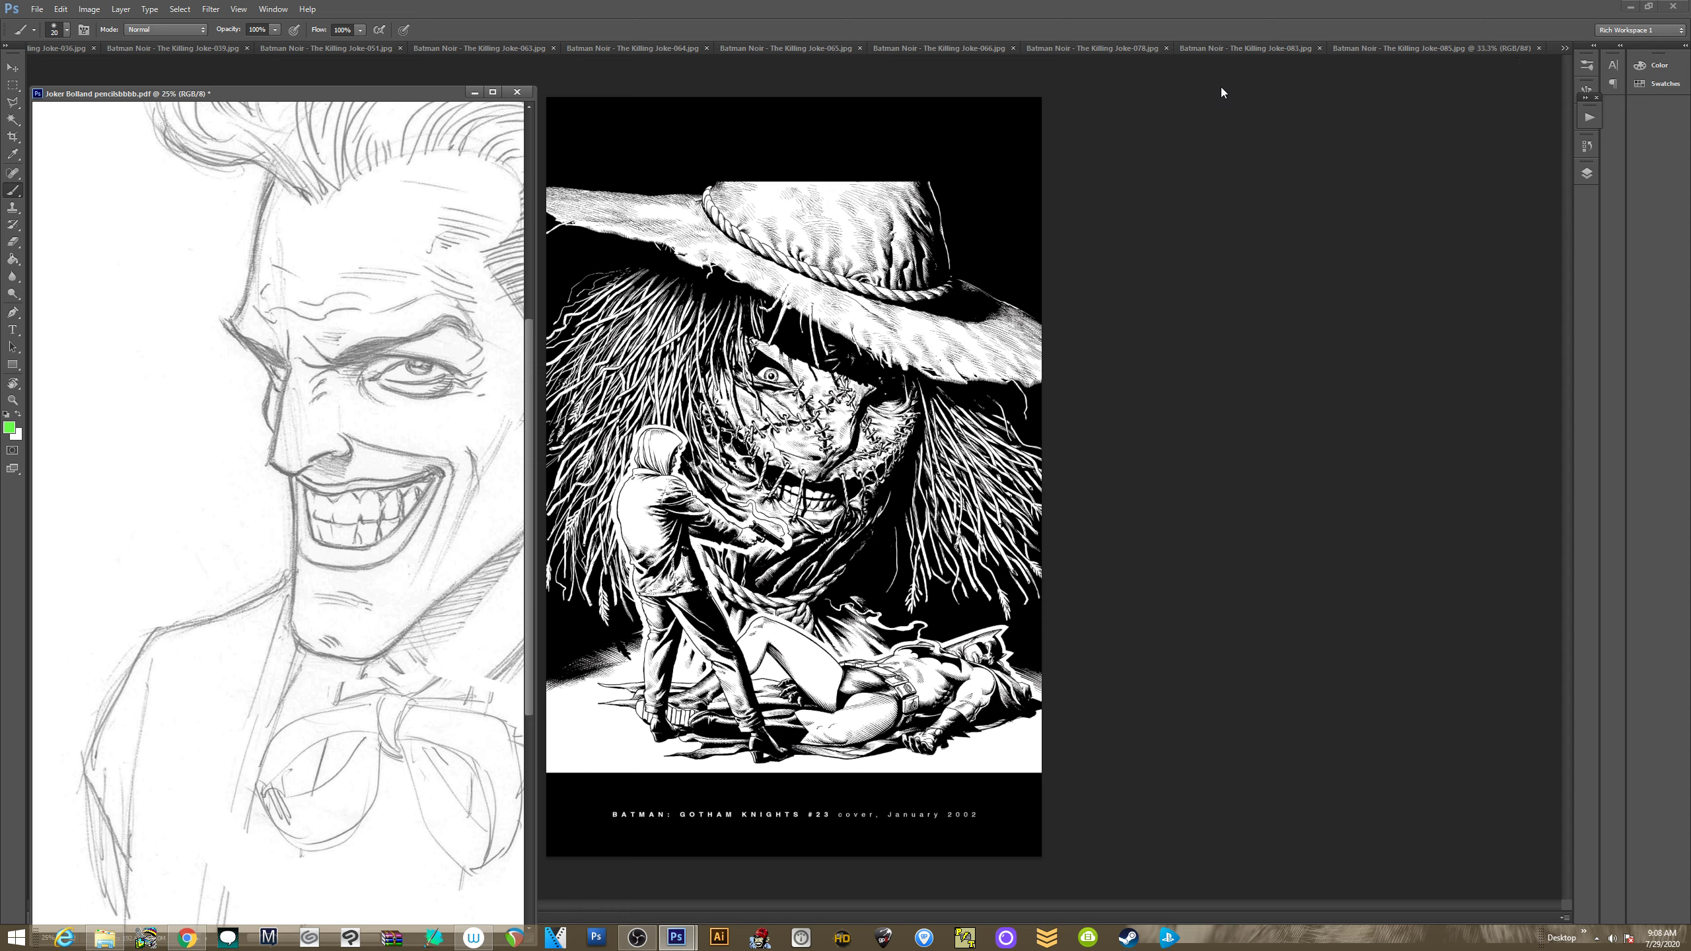
Bring up page 064 at 66.7% and rotate its canvas view until the Joker's grinning face is upright
click(635, 47)
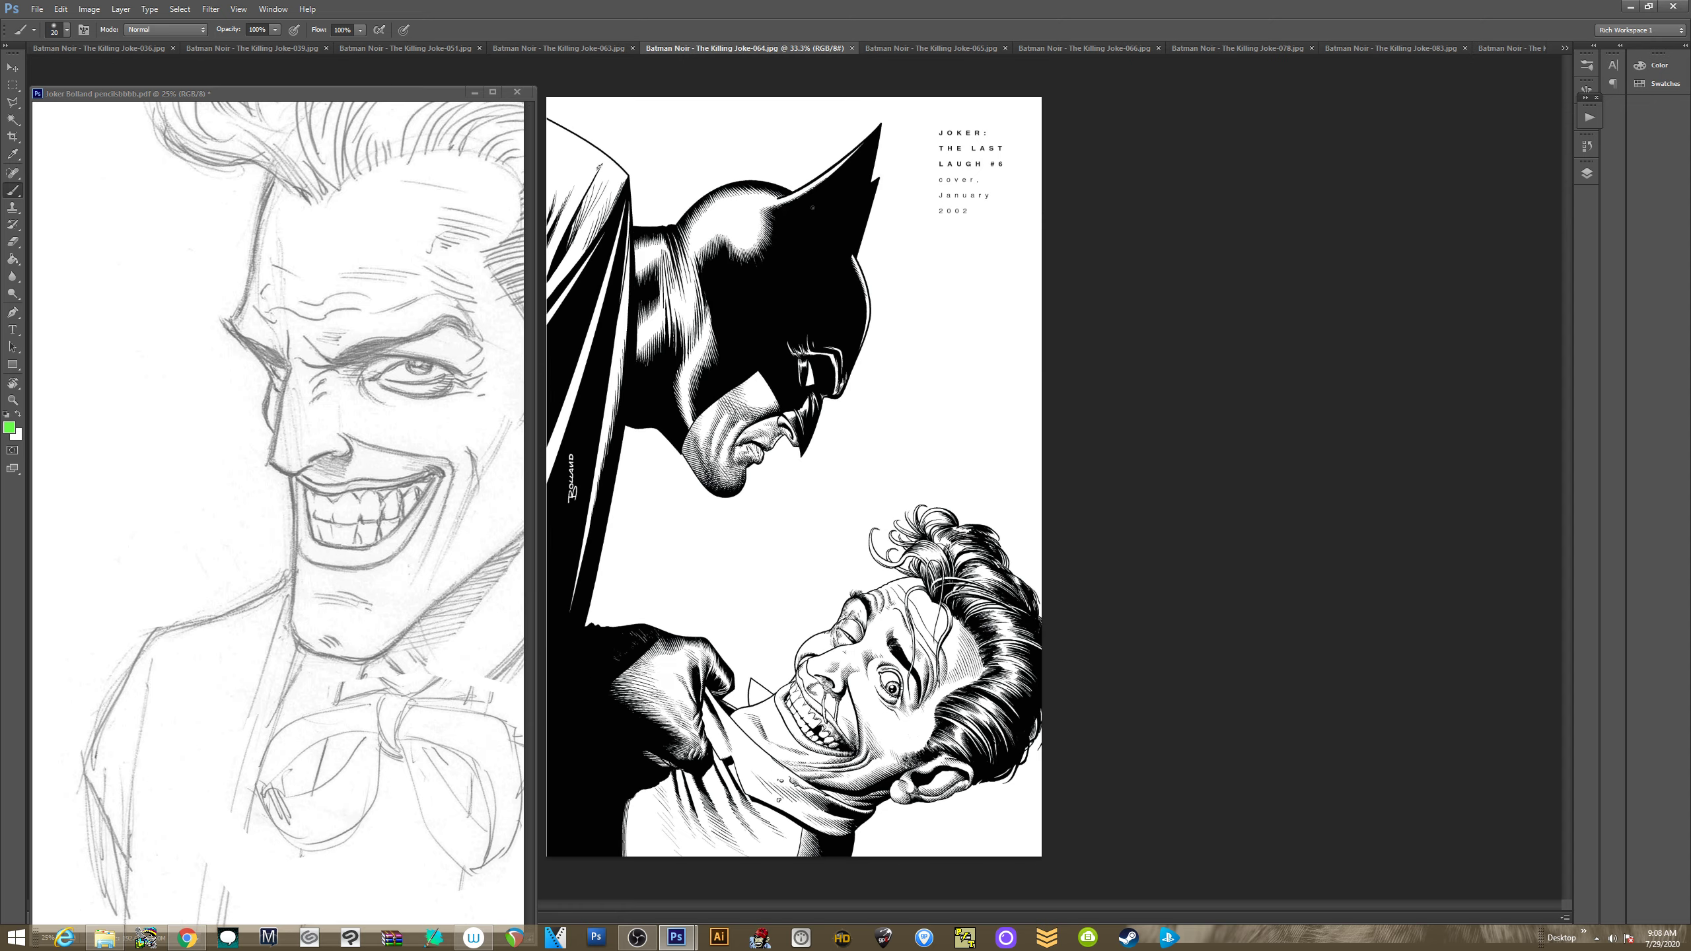
key(ctrl+equal)
key(ctrl+equal)
key(r)
drag(1038, 600, 1038, 355)
drag(1231, 676, 823, 430)
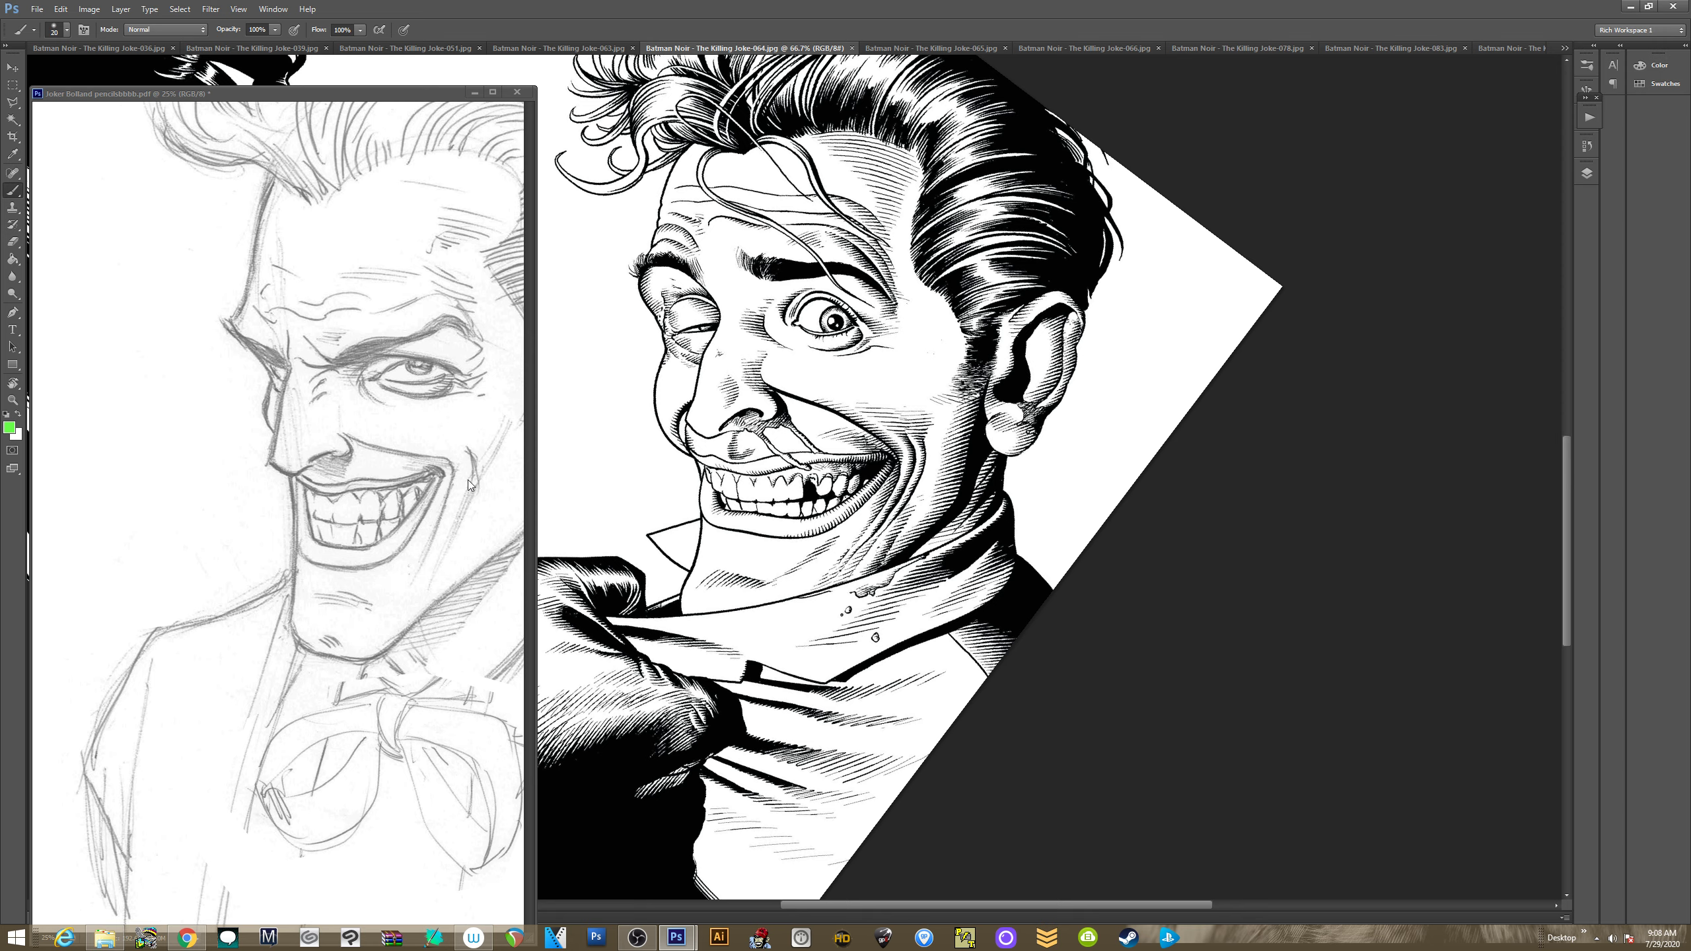
Brush green shading over the neck shadow below the ear and the collar on the pencil sketch
click(468, 480)
drag(467, 479, 404, 532)
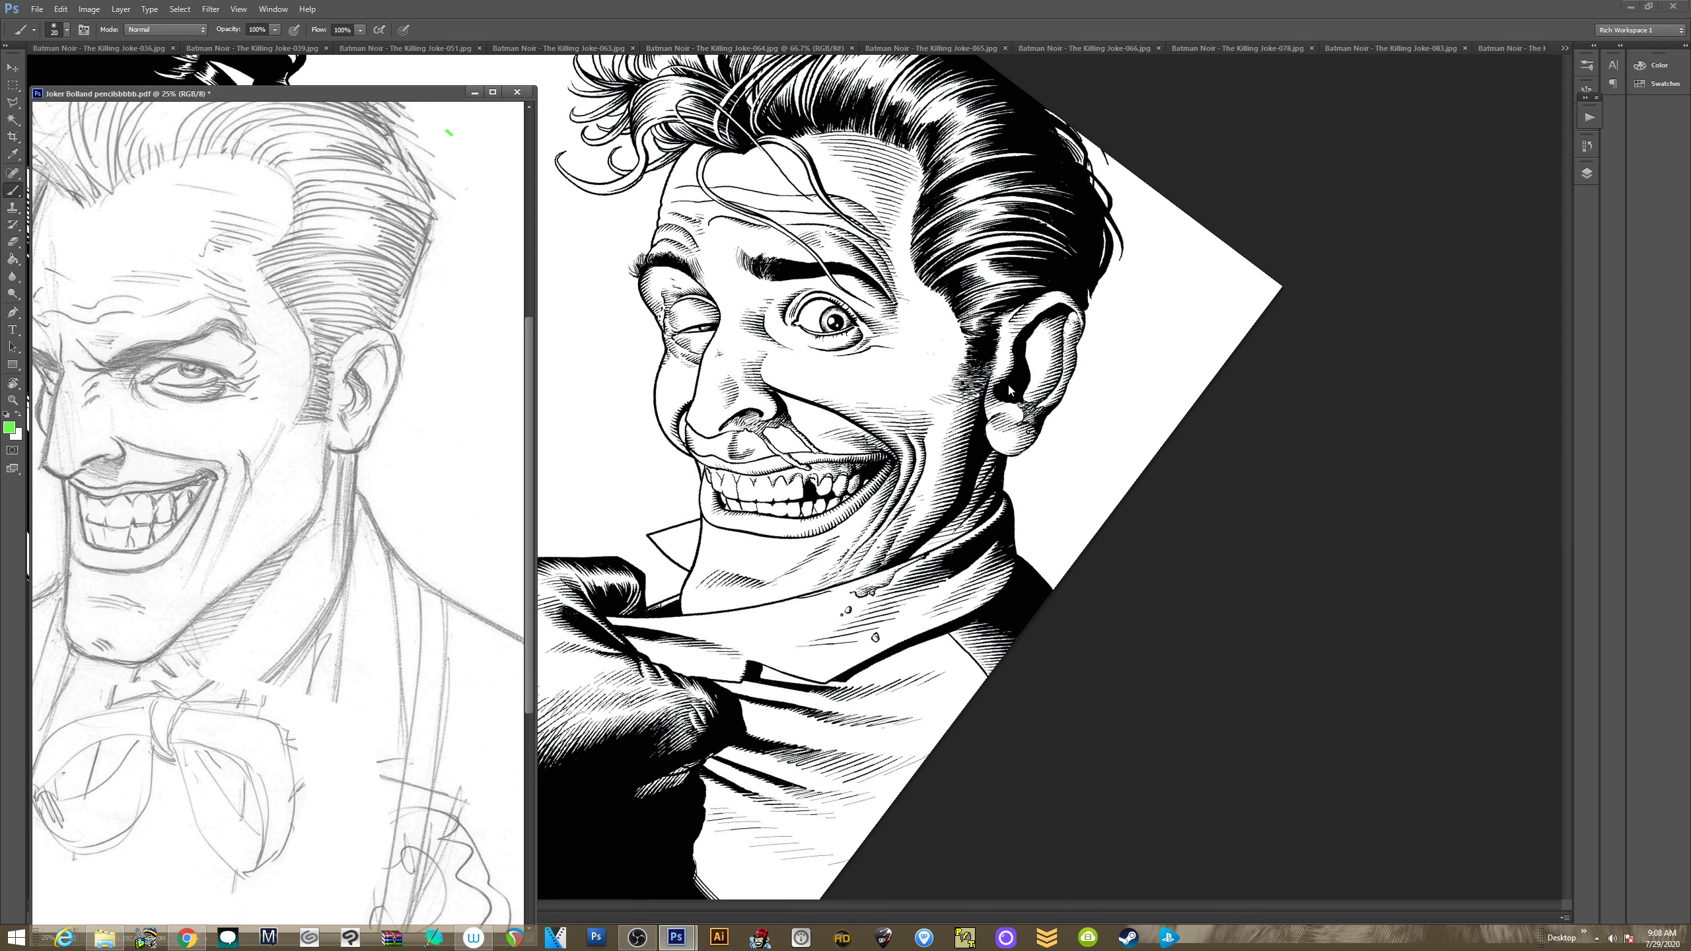
mouse_move(400, 467)
mouse_down()
mouse_move(414, 417)
mouse_move(353, 470)
mouse_up()
mouse_move(366, 403)
mouse_down()
mouse_move(369, 494)
mouse_move(371, 473)
mouse_move(393, 541)
mouse_up()
drag(366, 548, 351, 609)
drag(399, 533, 426, 325)
drag(865, 533, 959, 290)
Brush green curves along the sketch's jacket lapel and add small plus and hatch marks within them
drag(373, 508, 276, 805)
drag(413, 517, 327, 663)
drag(353, 593, 414, 739)
drag(395, 385, 456, 333)
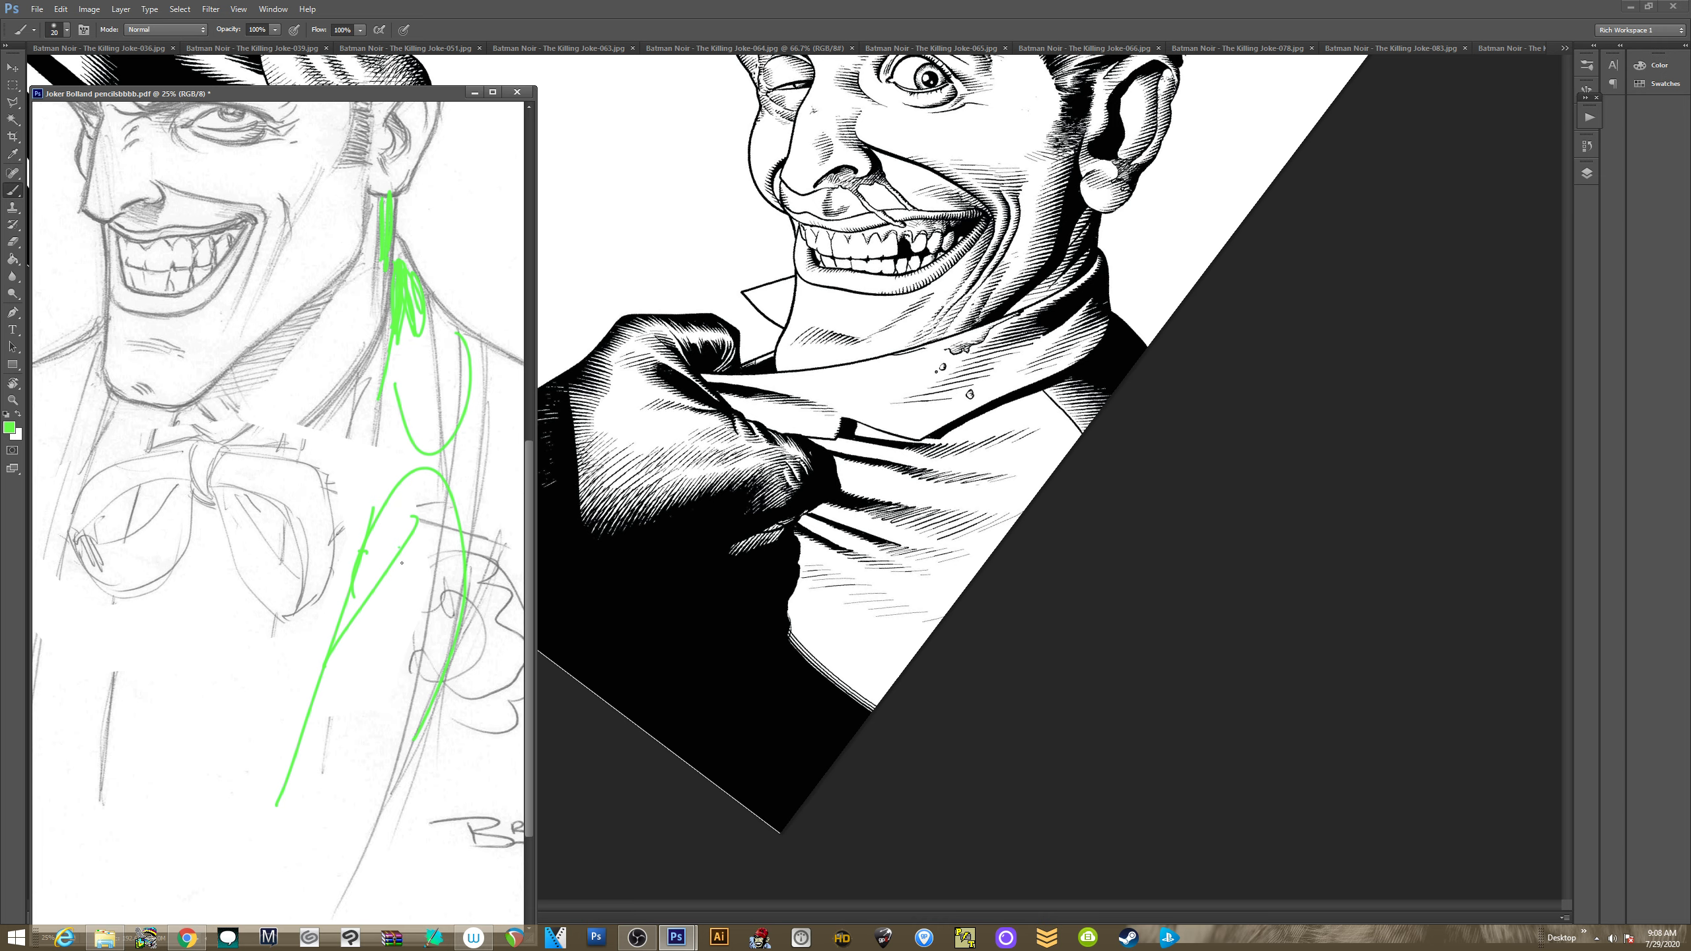
drag(402, 563, 406, 600)
drag(426, 536, 394, 579)
drag(441, 375, 439, 411)
mouse_move(424, 393)
mouse_down()
mouse_move(446, 385)
mouse_move(398, 449)
mouse_move(418, 427)
mouse_up()
Add green hatch strokes beside the neck shadow where it meets the jaw on the pencil sketch
mouse_move(425, 260)
mouse_down()
mouse_move(364, 393)
mouse_move(367, 381)
mouse_move(306, 392)
mouse_up()
click(1076, 210)
click(333, 333)
drag(325, 367, 314, 427)
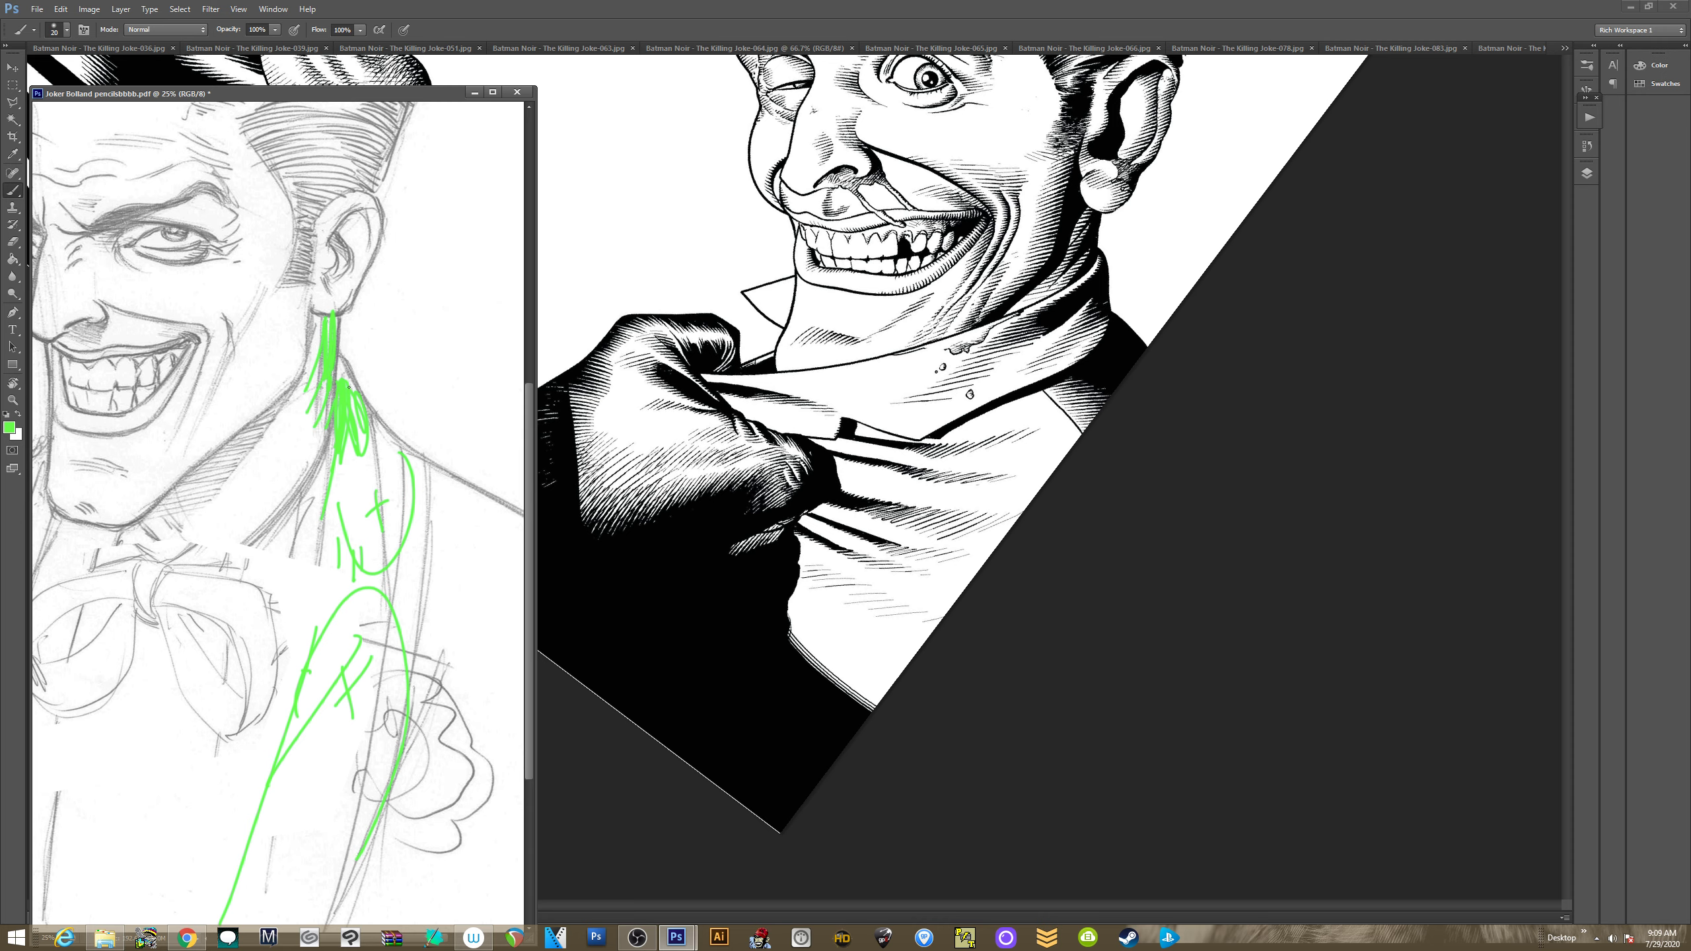
Handwrite "BALANCE" followed by a dash in green across the forehead and hair of the pencil sketch
mouse_move(227, 339)
mouse_down()
mouse_move(347, 495)
mouse_move(356, 484)
mouse_move(341, 514)
mouse_up()
mouse_move(103, 248)
mouse_down()
mouse_move(111, 324)
mouse_move(151, 246)
mouse_move(174, 295)
mouse_up()
drag(143, 285, 199, 287)
mouse_move(204, 287)
mouse_down()
mouse_move(210, 266)
mouse_move(242, 273)
mouse_move(243, 250)
mouse_up()
mouse_move(247, 271)
mouse_down()
mouse_move(288, 200)
mouse_move(308, 253)
mouse_up()
mouse_move(313, 254)
mouse_down()
mouse_move(344, 227)
mouse_move(332, 210)
mouse_up()
mouse_move(302, 203)
mouse_down()
mouse_move(345, 186)
mouse_move(432, 214)
mouse_up()
Handwrite "DRAW" and "EYE" in green beneath the word BALANCE on the pencil sketch
drag(166, 345, 185, 398)
drag(217, 335, 260, 364)
drag(266, 356, 298, 340)
drag(301, 312, 325, 274)
drag(222, 398, 285, 403)
drag(268, 366, 315, 399)
mouse_move(325, 352)
mouse_down()
mouse_move(356, 374)
mouse_move(366, 328)
mouse_up()
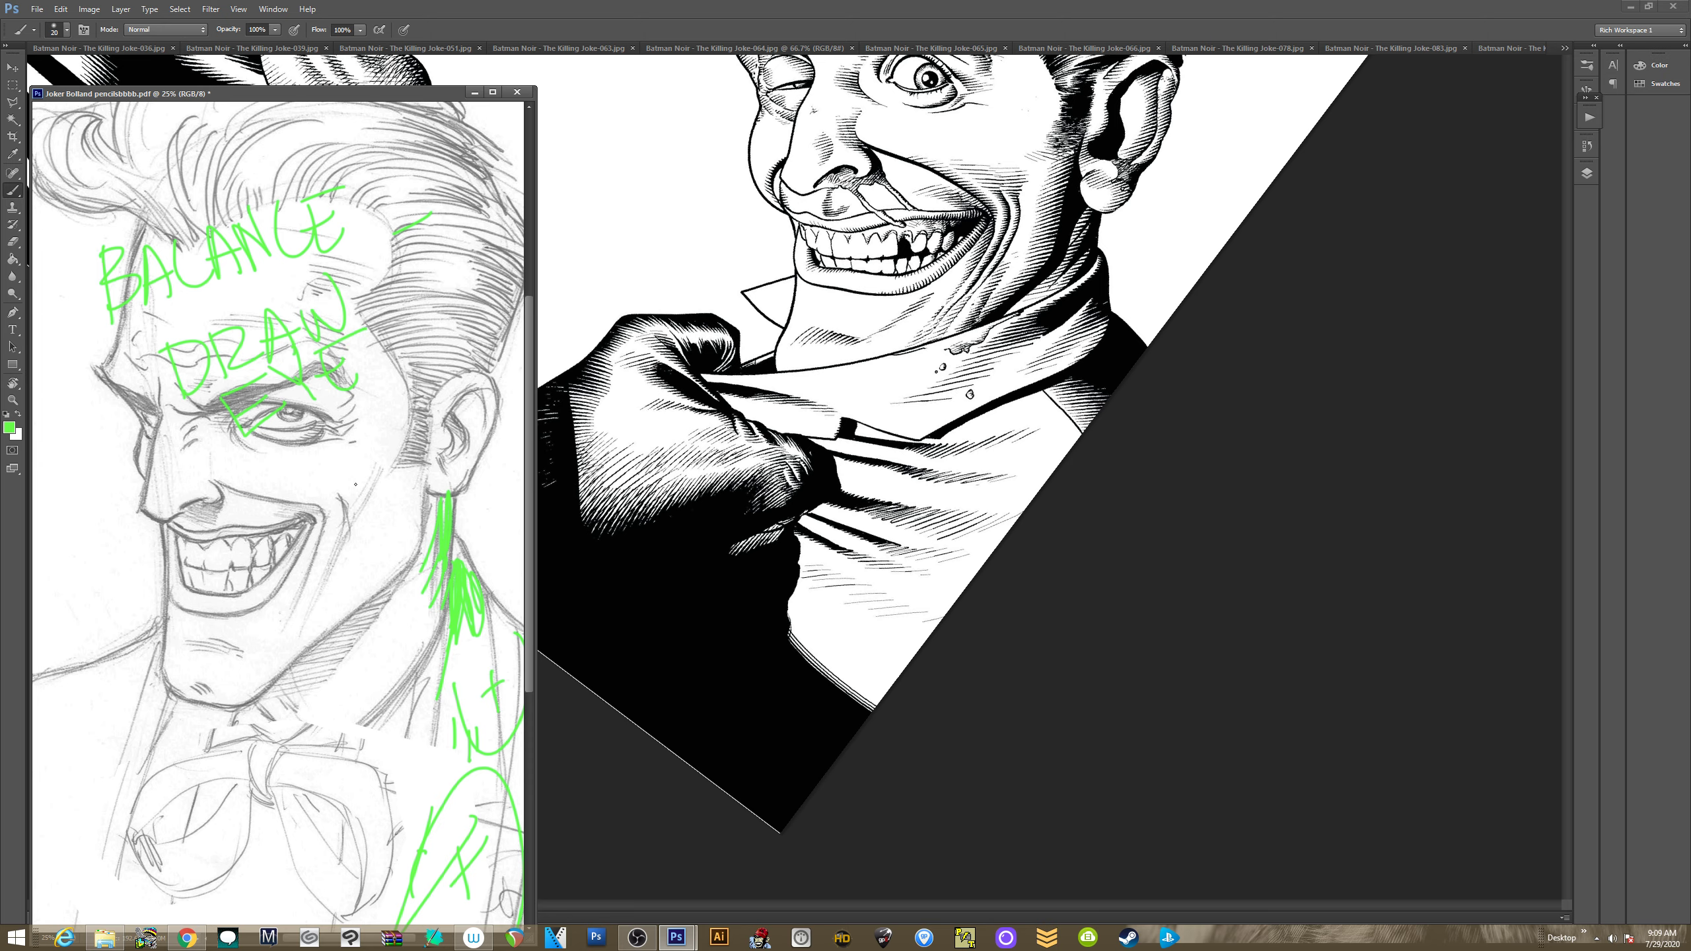
Try a green brush patch over the Joker's brow above the half-closed eye on page 064, and undo it
click(744, 364)
drag(741, 214, 683, 483)
drag(690, 300, 736, 323)
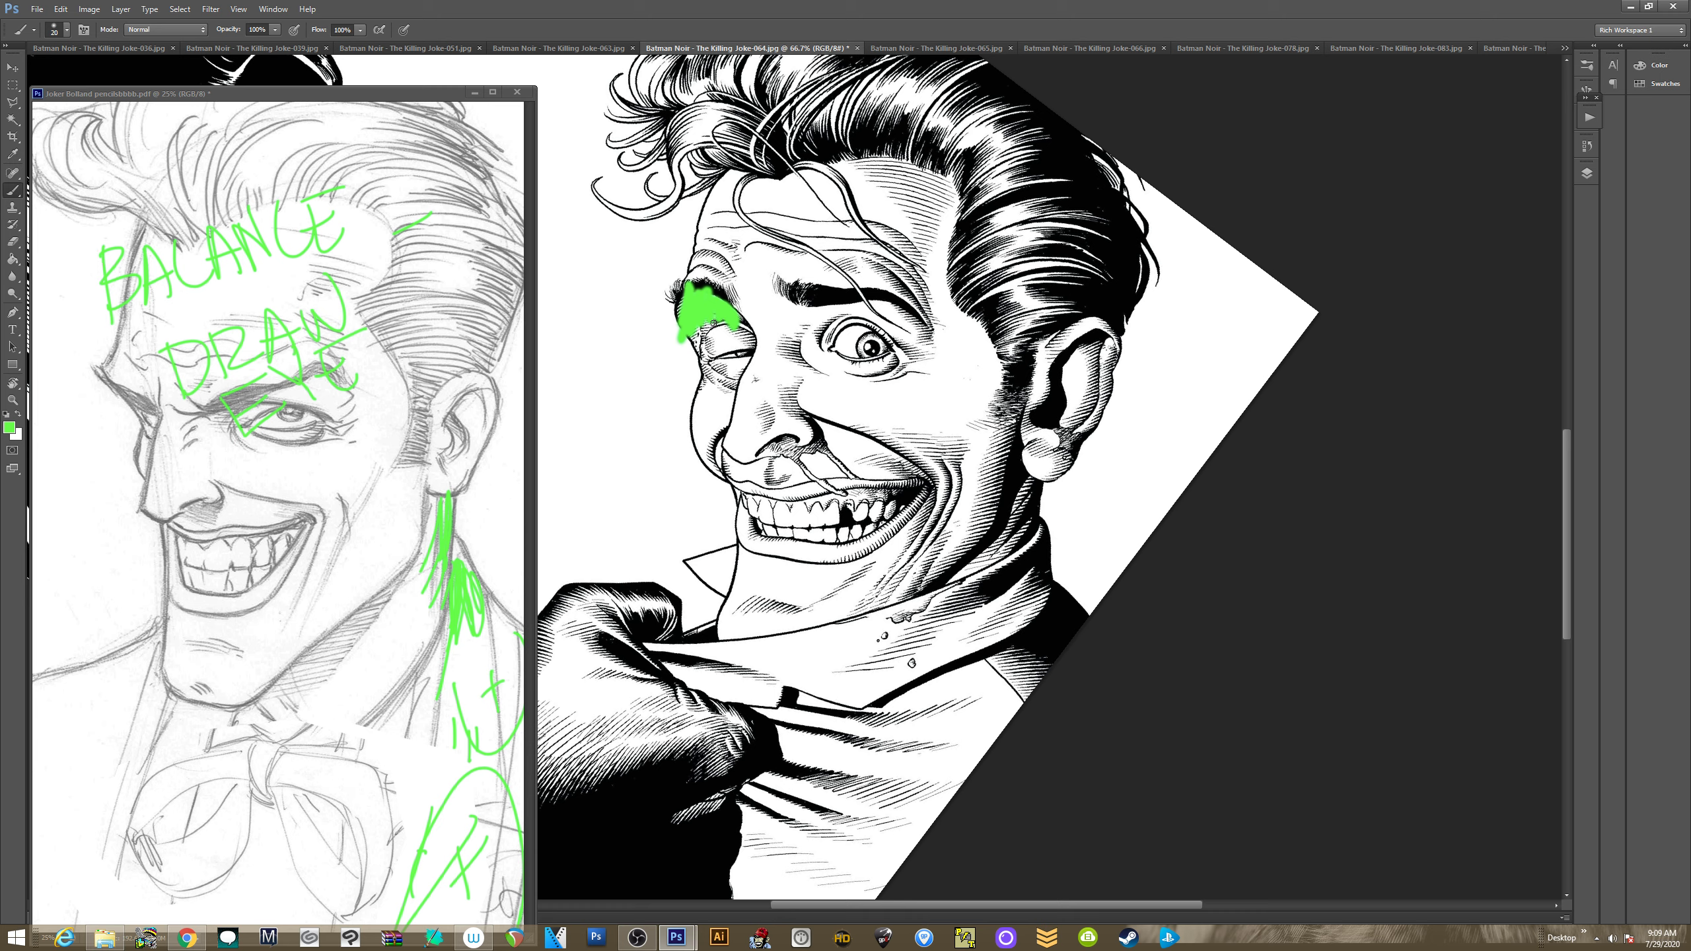
key(ctrl+z)
key(ctrl+z)
key(ctrl+z)
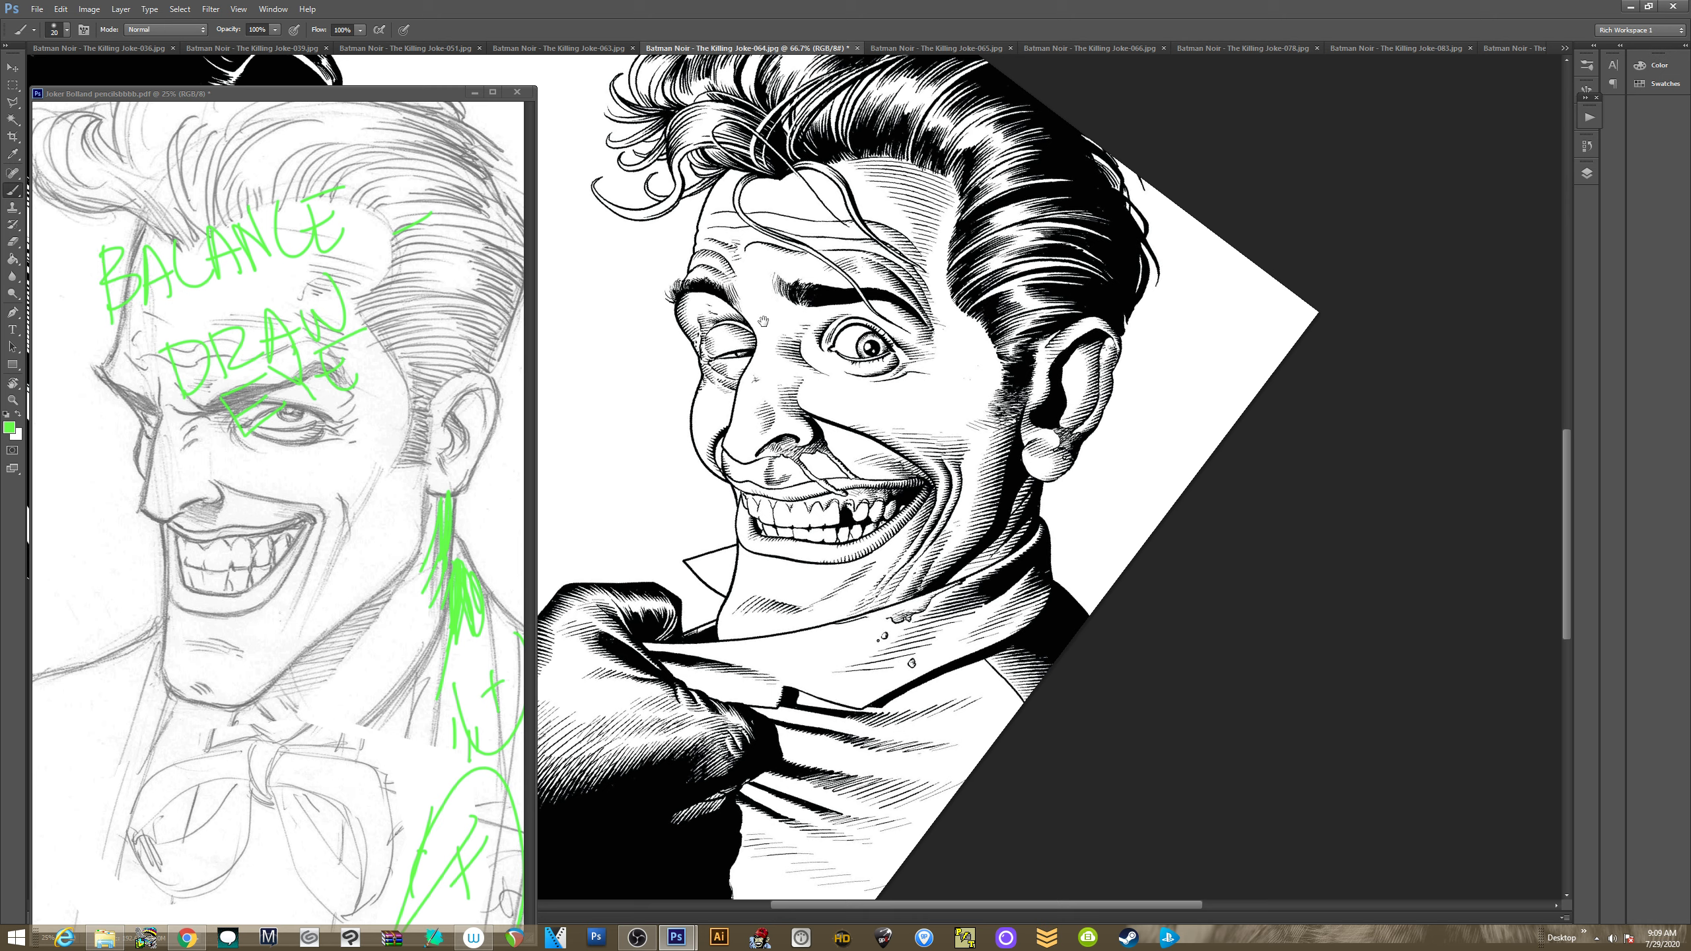
Mark the inner eye corner, forehead, nose bridge and cheek of page 064's Joker with green brush strokes
mouse_move(763, 294)
mouse_down()
mouse_move(761, 335)
mouse_move(760, 261)
mouse_up()
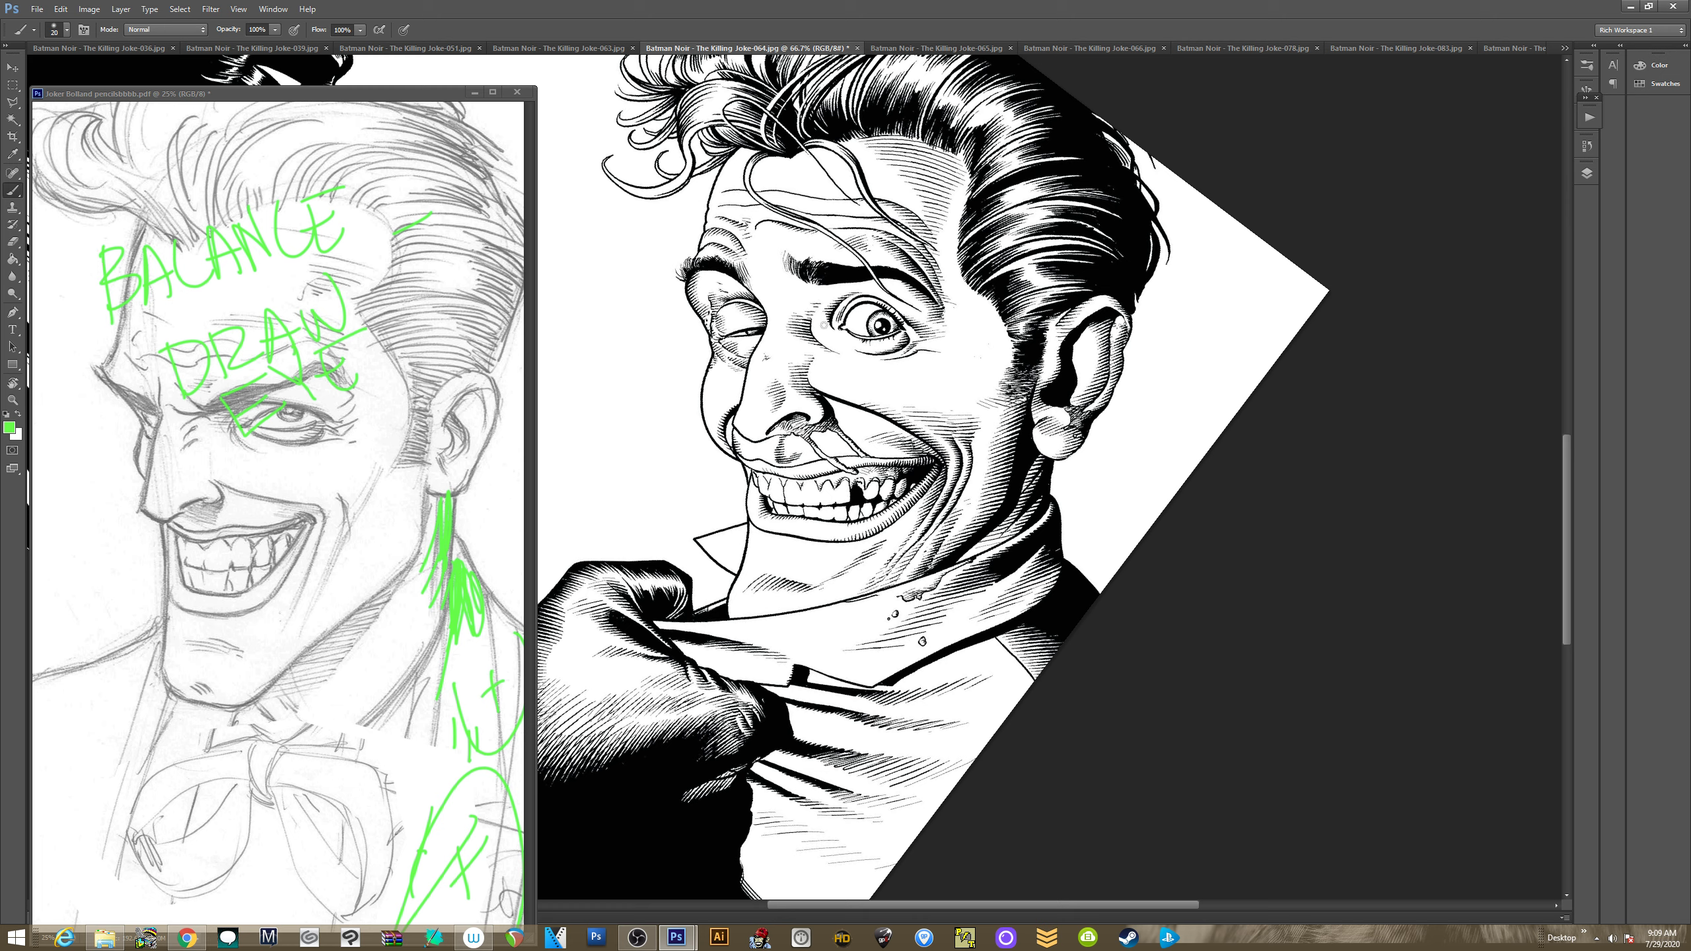
mouse_move(825, 327)
mouse_down()
mouse_move(814, 336)
mouse_move(829, 293)
mouse_move(826, 336)
mouse_up()
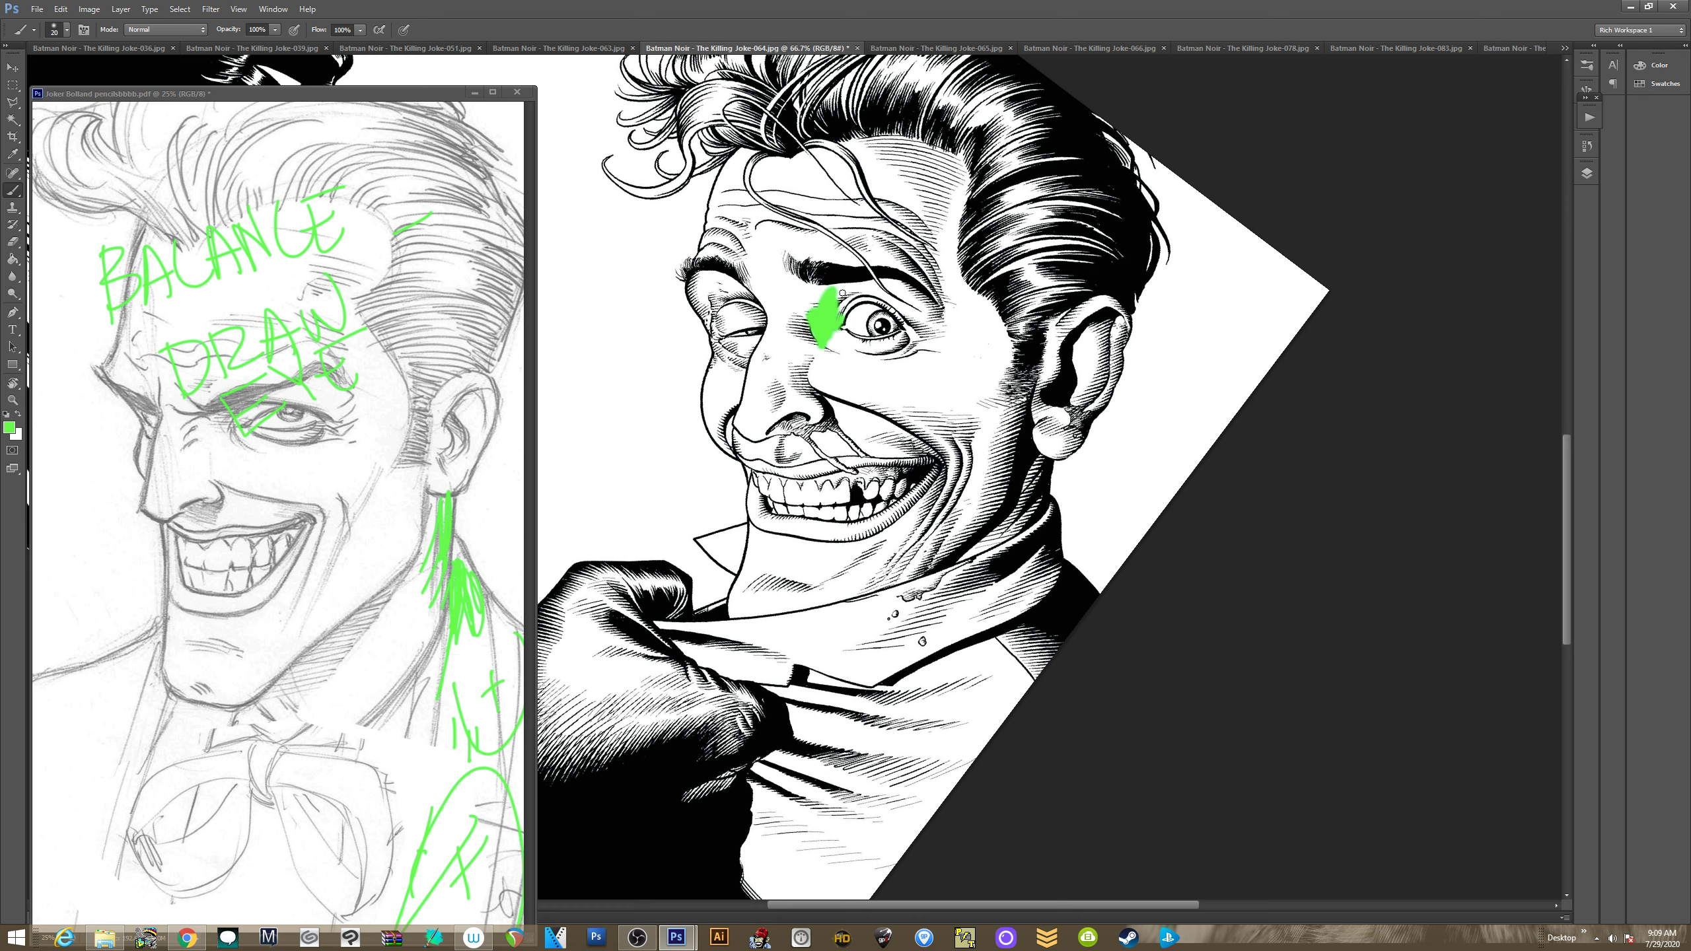
mouse_move(780, 266)
mouse_down()
mouse_move(758, 234)
mouse_move(776, 220)
mouse_move(784, 262)
mouse_move(794, 230)
mouse_move(763, 208)
mouse_move(784, 199)
mouse_up()
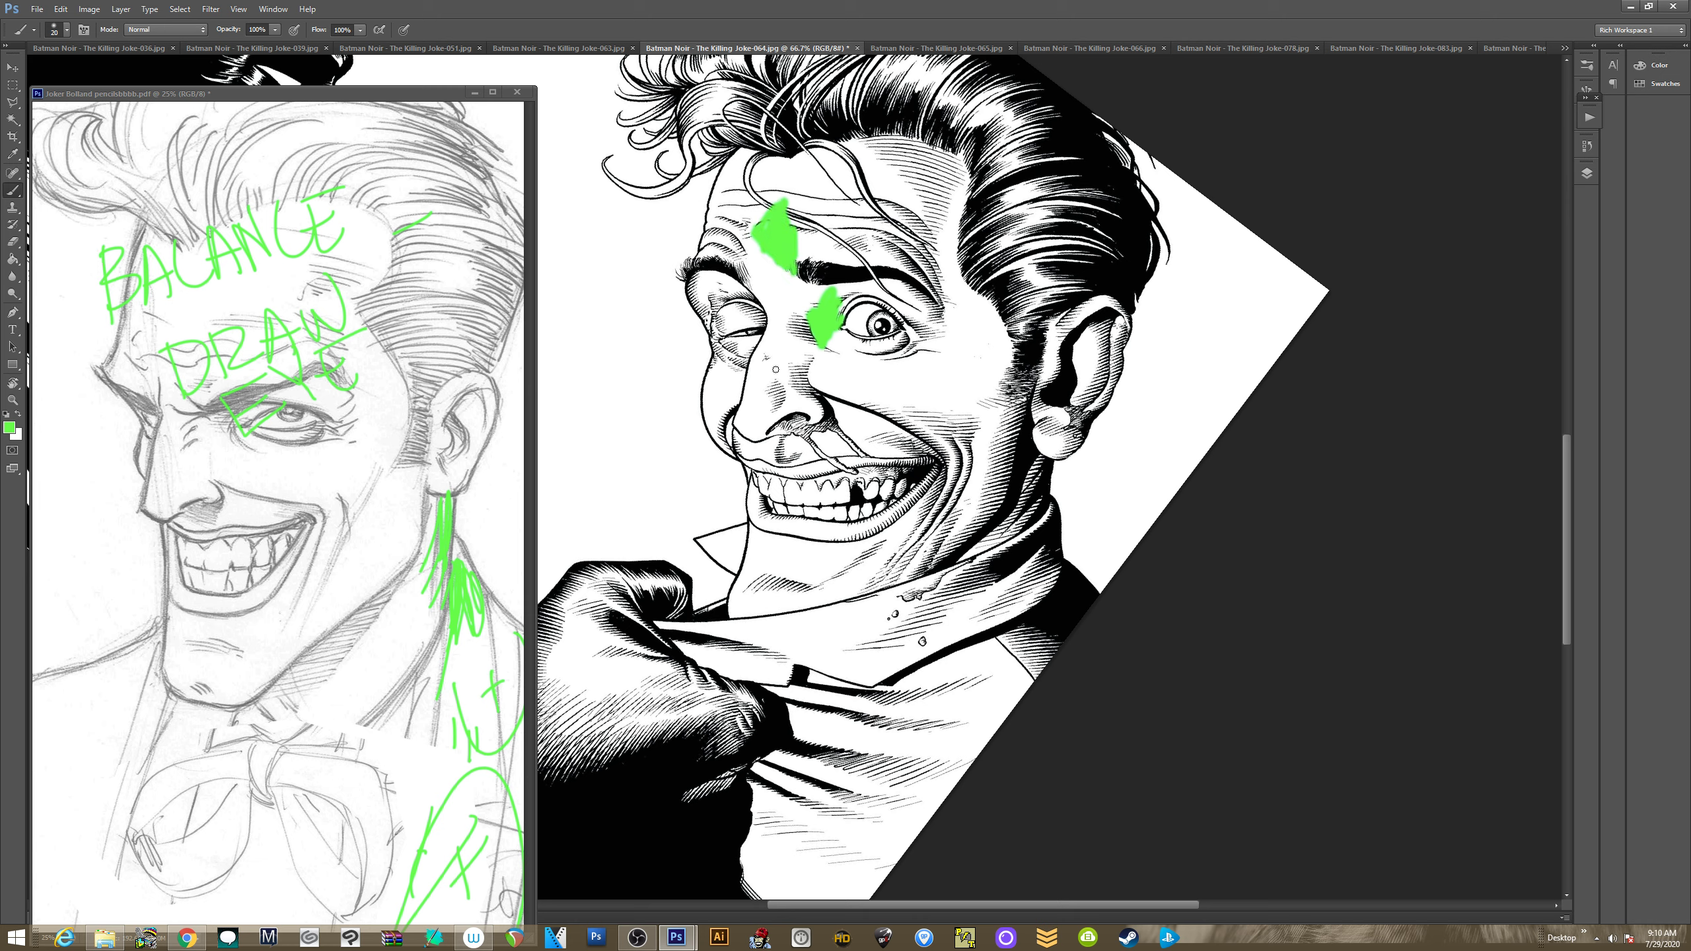
mouse_move(776, 370)
mouse_down()
mouse_move(772, 346)
mouse_move(789, 400)
mouse_move(802, 353)
mouse_move(789, 403)
mouse_up()
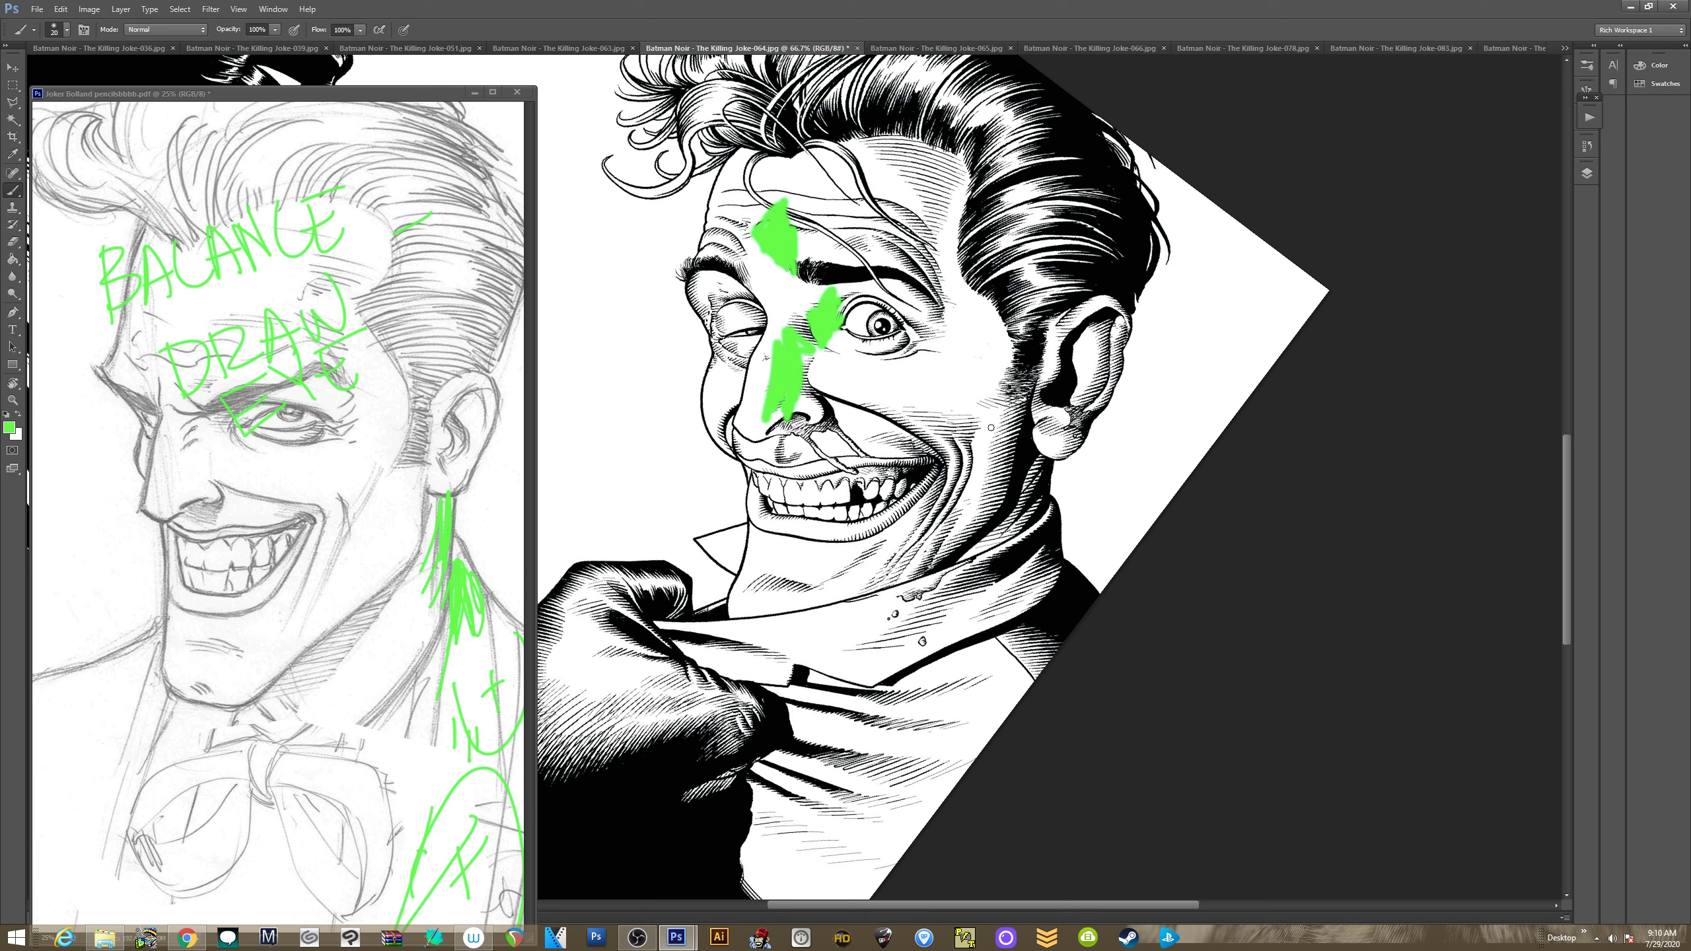
mouse_move(918, 365)
mouse_down()
mouse_move(1014, 408)
mouse_move(972, 433)
mouse_up()
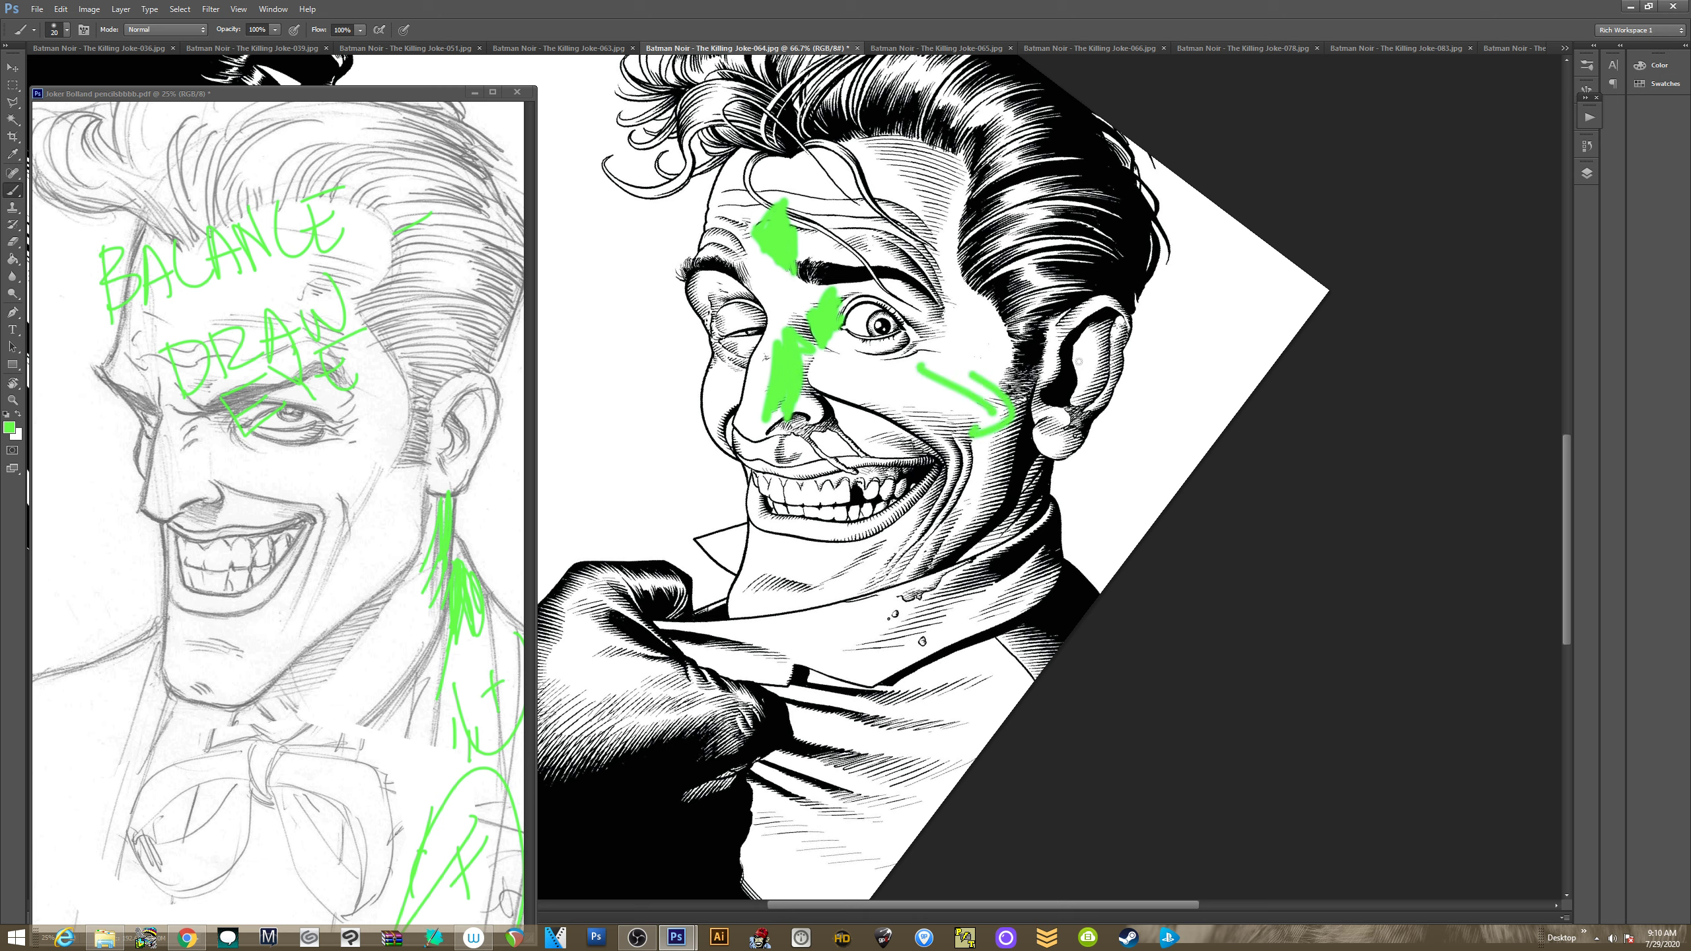
Mark the ear, jaw edge, collar and shirt folds on page 064 in green, and undo the last stroke
mouse_move(1074, 347)
mouse_down()
mouse_move(1053, 400)
mouse_move(1076, 337)
mouse_move(1113, 312)
mouse_up()
mouse_move(1036, 419)
mouse_down()
mouse_move(1012, 474)
mouse_move(1038, 539)
mouse_move(986, 558)
mouse_up()
mouse_move(781, 609)
mouse_down()
mouse_move(847, 689)
mouse_move(719, 623)
mouse_move(811, 609)
mouse_move(791, 649)
mouse_move(685, 633)
mouse_up()
mouse_move(985, 558)
mouse_down()
mouse_move(929, 643)
mouse_move(945, 582)
mouse_move(906, 626)
mouse_move(939, 652)
mouse_up()
mouse_move(832, 705)
mouse_down()
mouse_move(936, 736)
mouse_move(872, 841)
mouse_move(896, 818)
mouse_up()
key(ctrl+z)
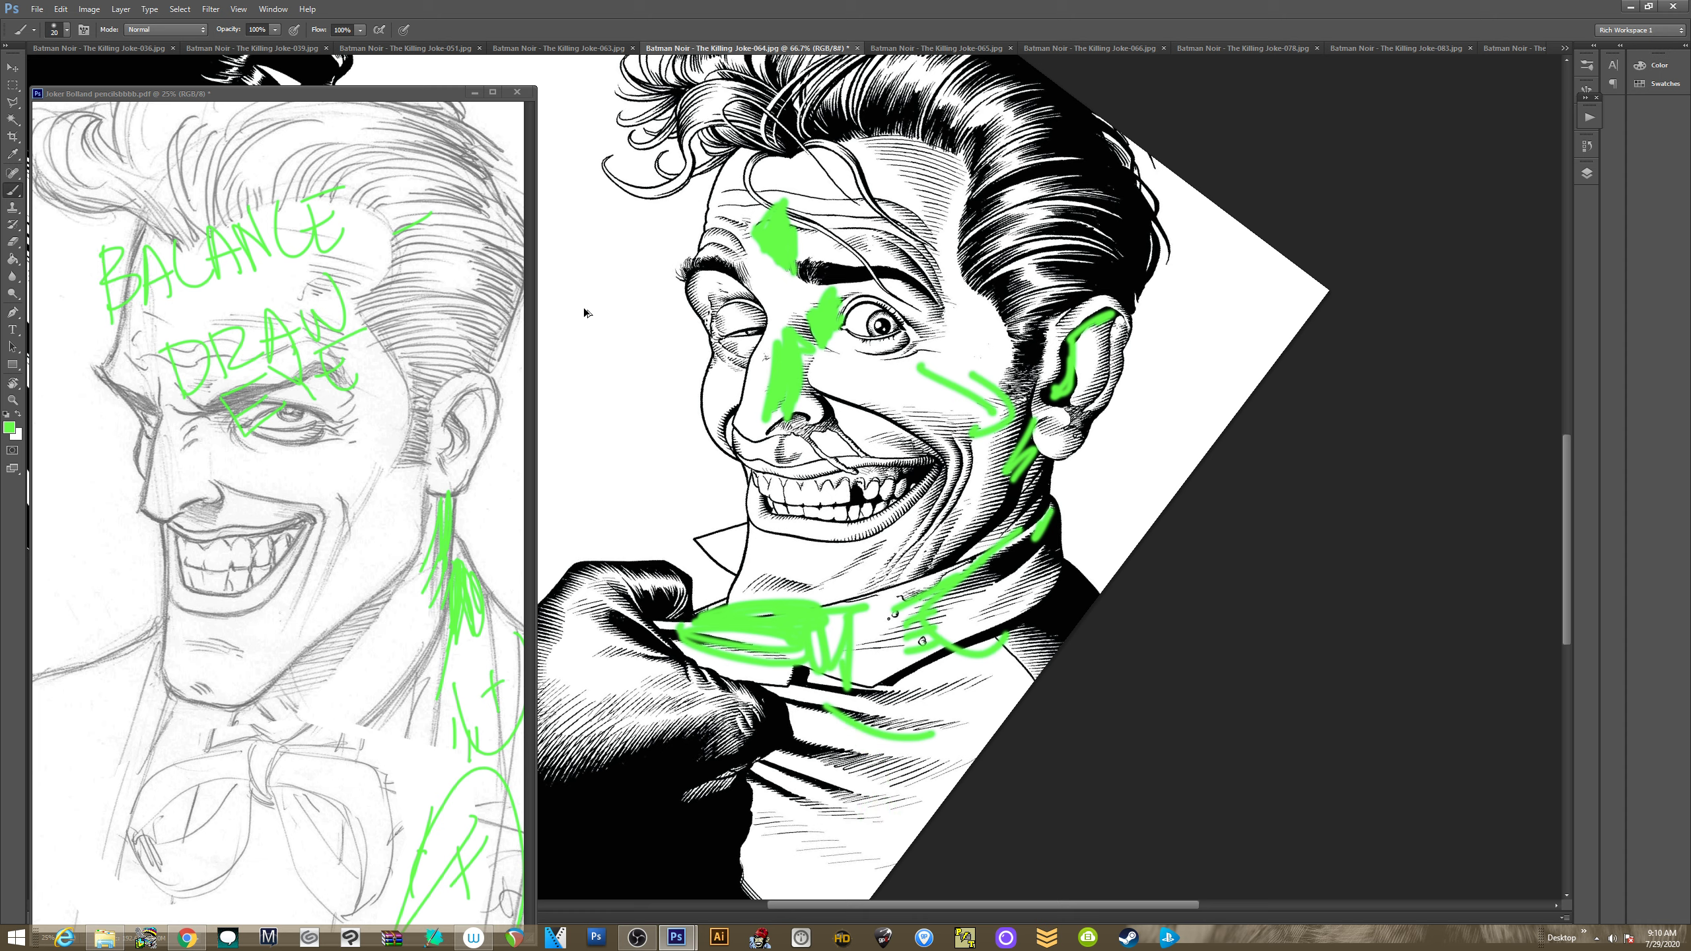
Close the marked-up page 064 and bring up page 066 at 100%, centered on the Joker's face and suit
click(857, 48)
click(849, 343)
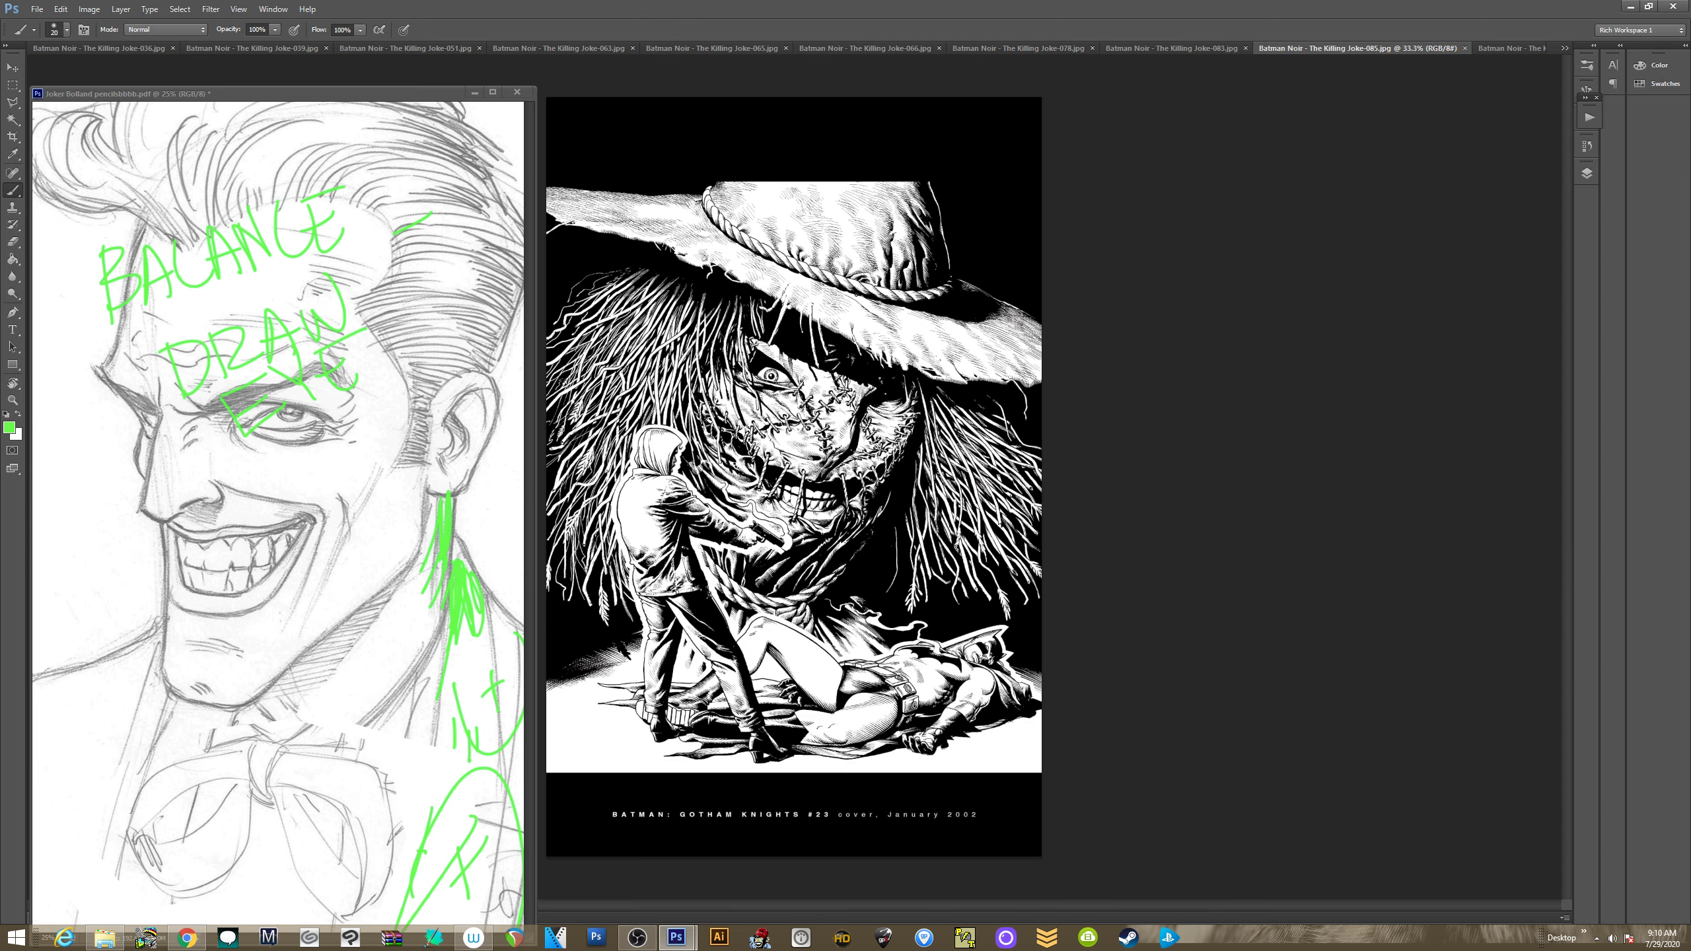
click(879, 47)
key(ctrl+plus)
key(ctrl+plus)
key(ctrl+plus)
key(ctrl+plus)
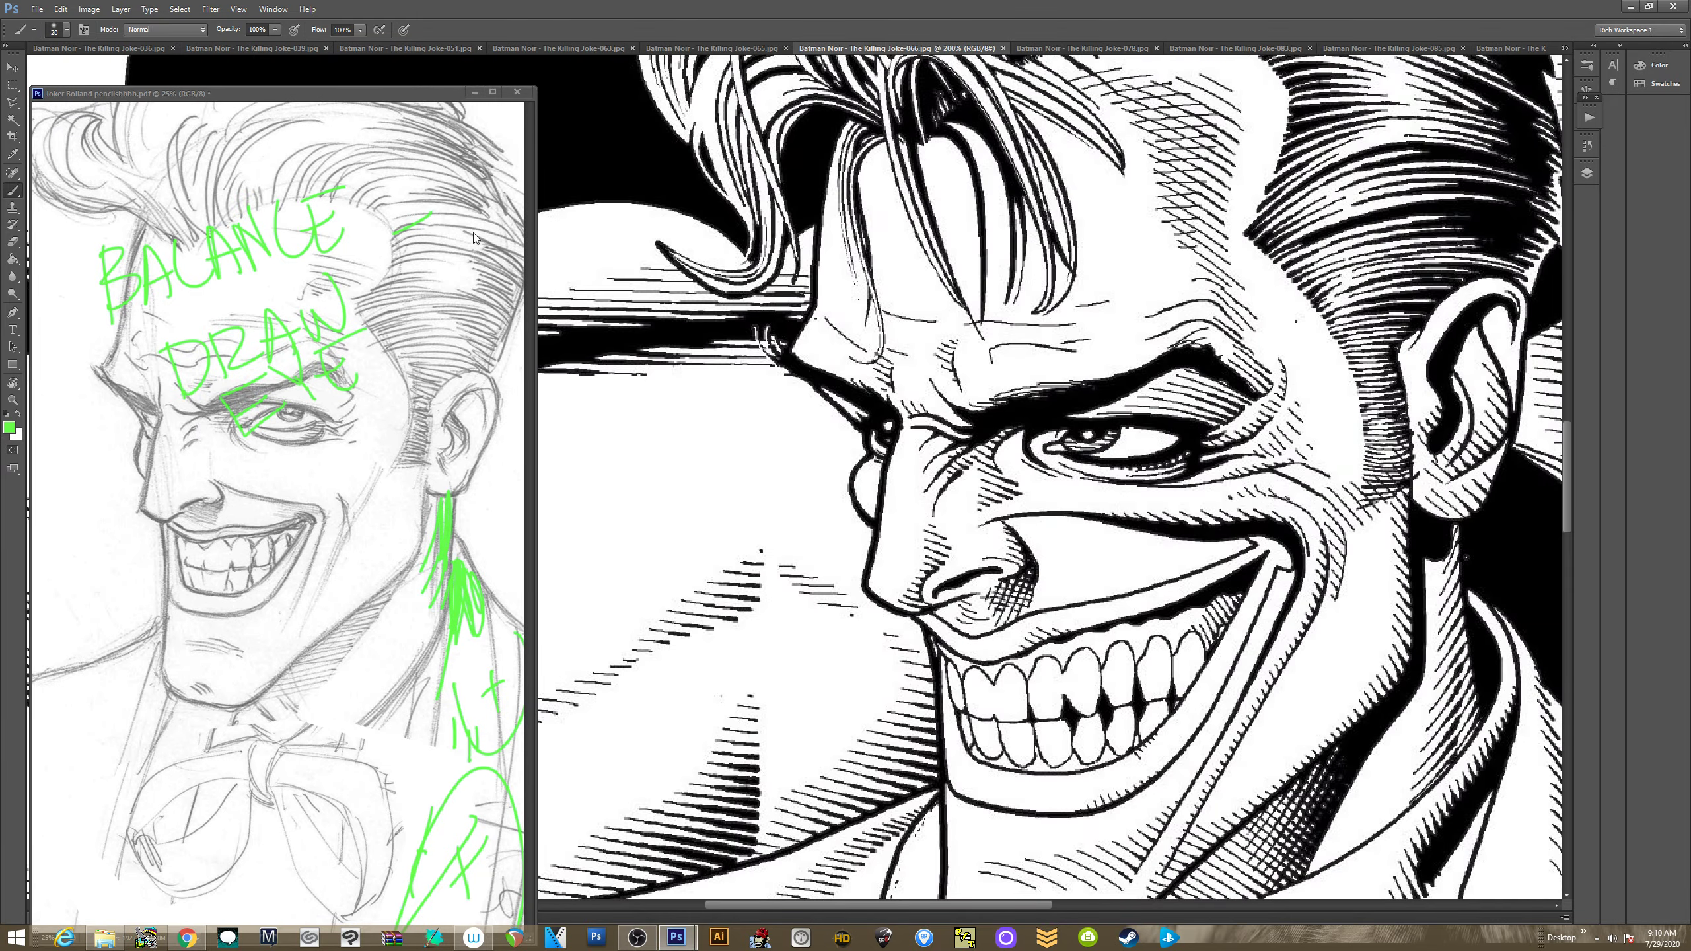
key(ctrl+minus)
drag(940, 653, 852, 496)
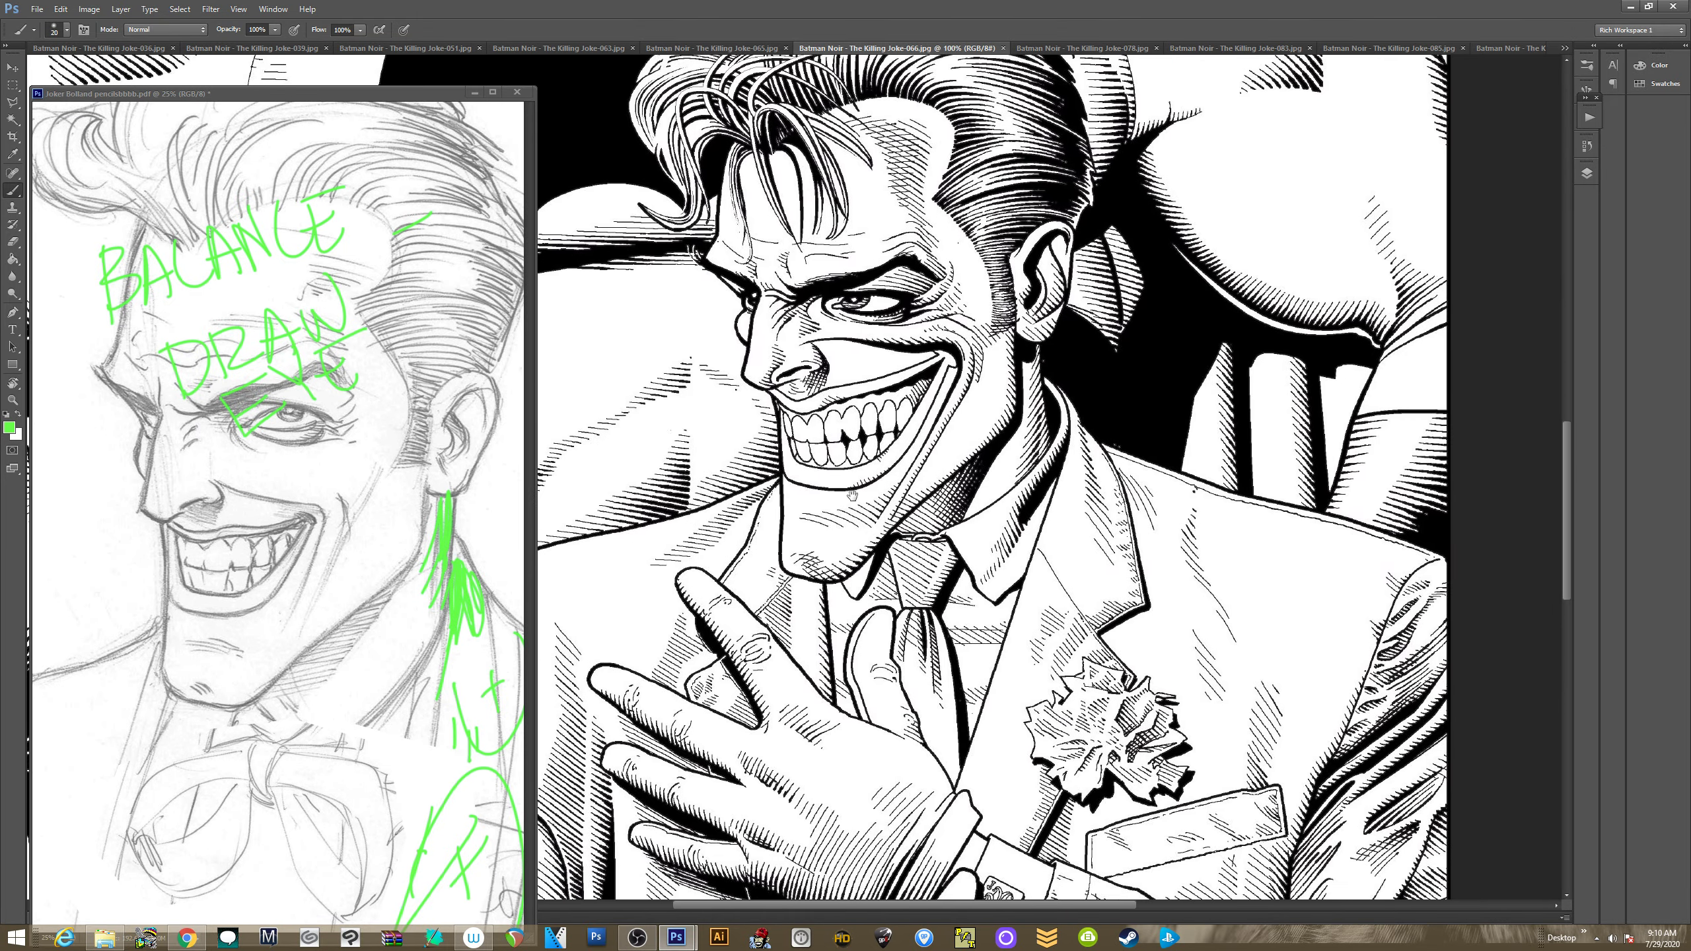
Mark the inner eye shadow, smile crease, neck shadow and collar edge on page 066 with green brush strokes
mouse_move(819, 291)
mouse_down()
mouse_move(806, 297)
mouse_move(827, 293)
mouse_up()
mouse_move(890, 354)
mouse_down()
mouse_move(957, 373)
mouse_move(934, 408)
mouse_up()
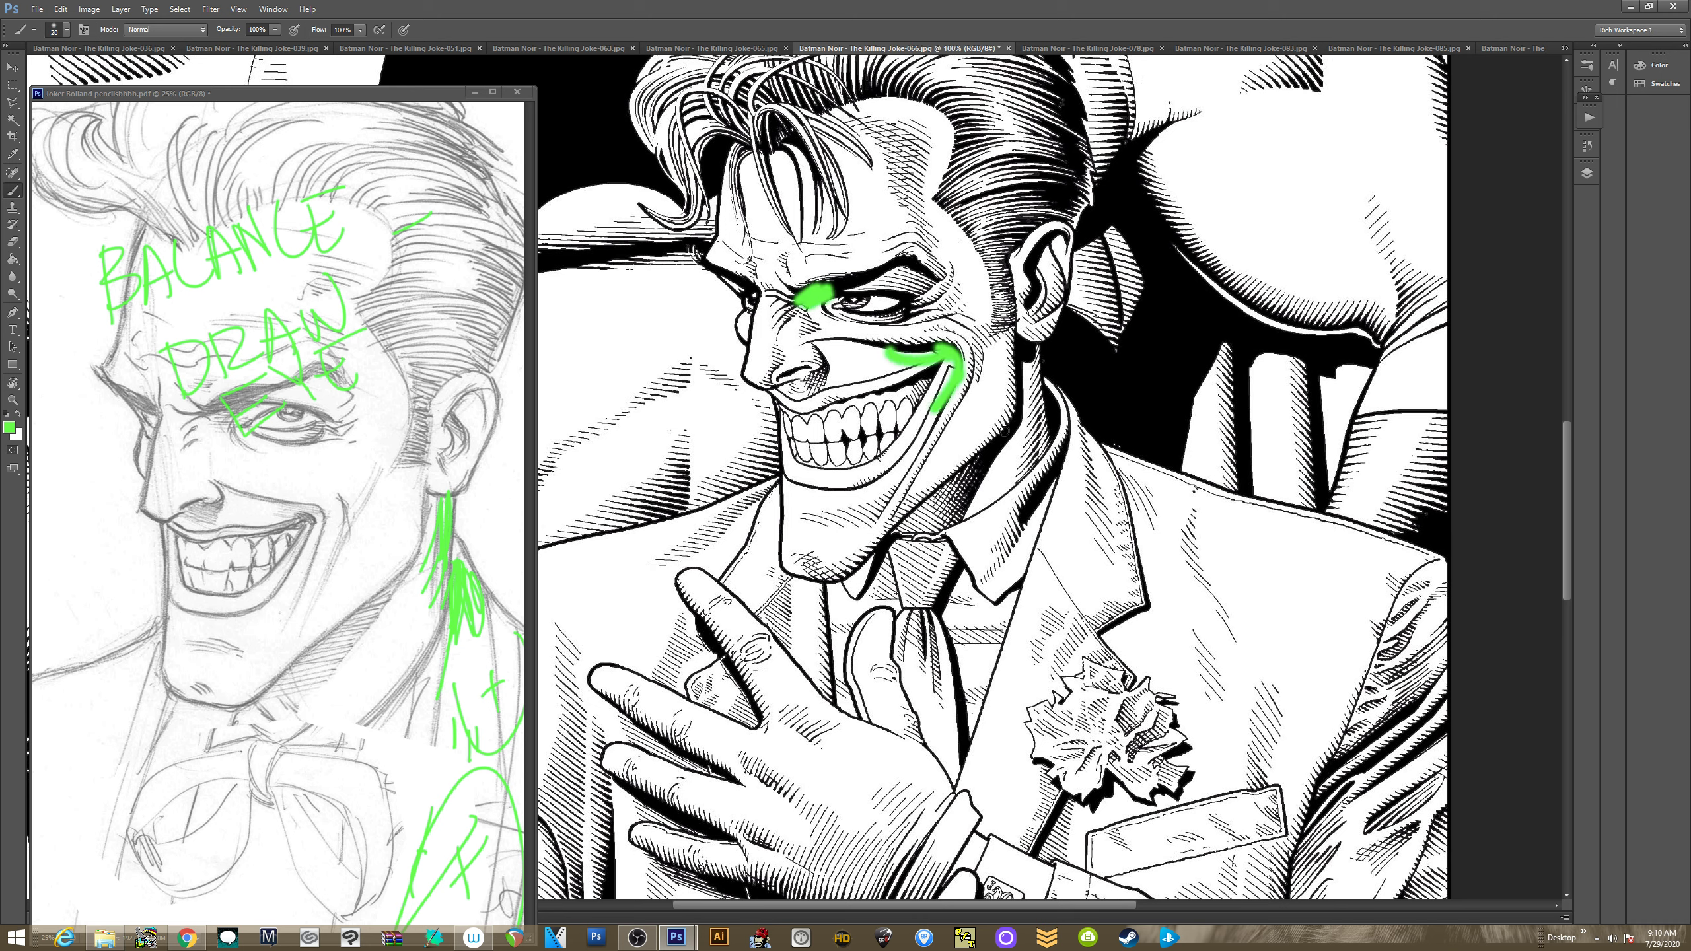
drag(1023, 363, 1002, 446)
mouse_move(1042, 343)
mouse_down()
mouse_move(1039, 446)
mouse_move(1051, 434)
mouse_move(1018, 526)
mouse_up()
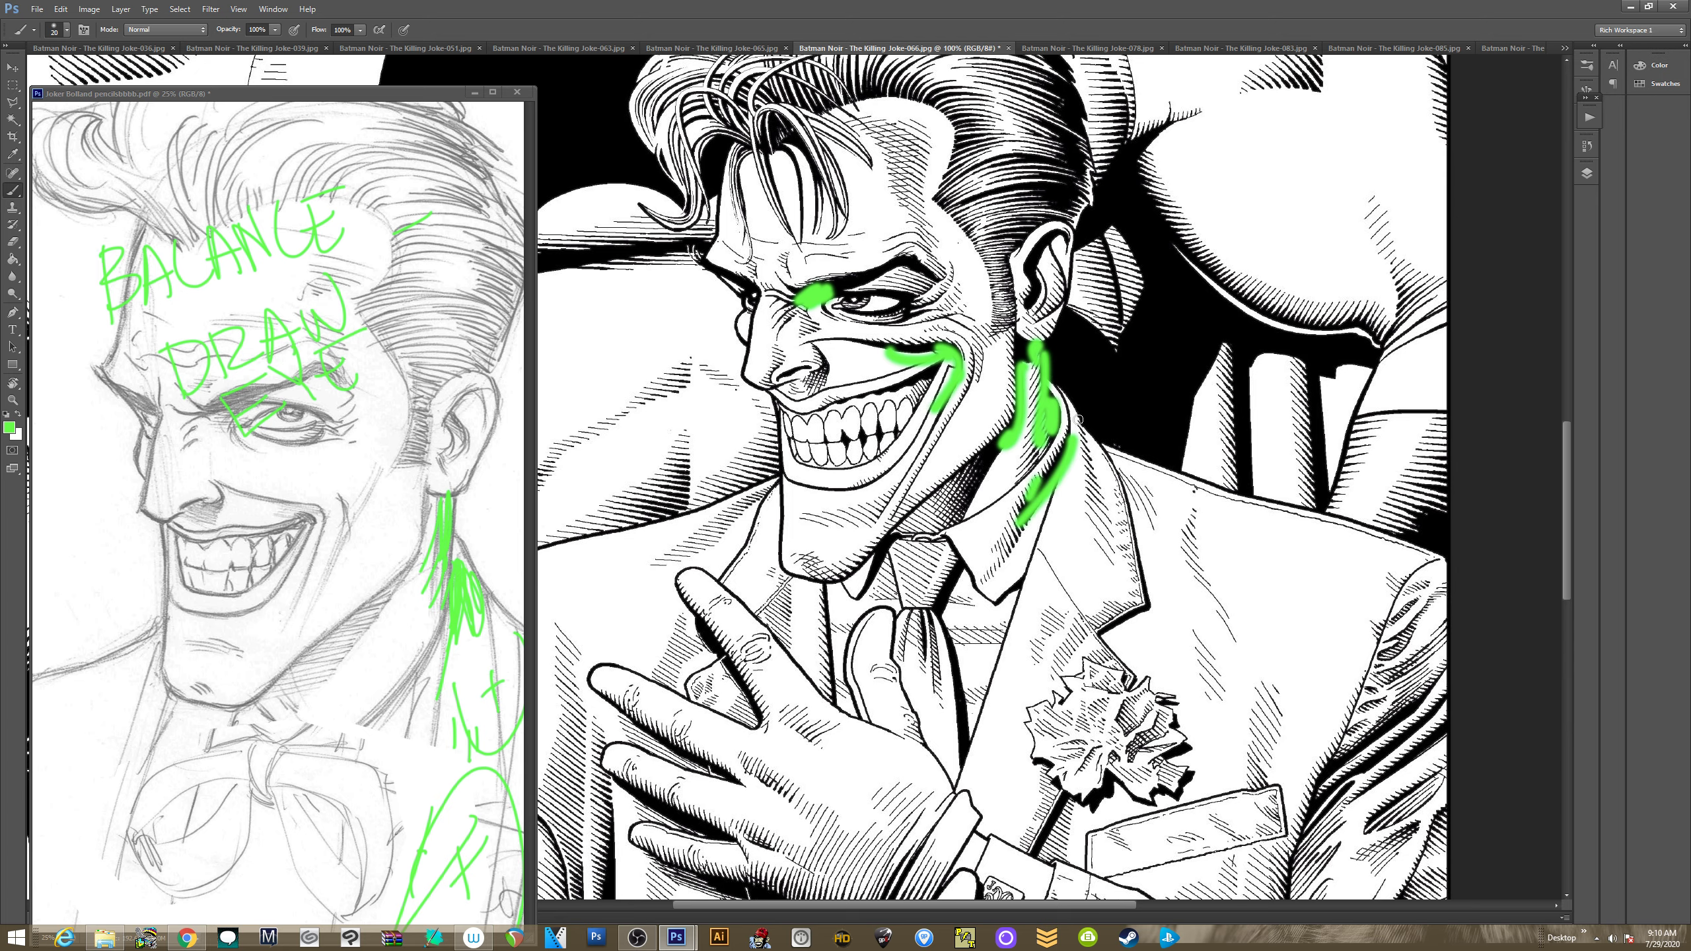
Outline the jacket's lapel notch in green on page 066 and draw an arrow pointing down to the flower
mouse_move(1108, 629)
mouse_down()
mouse_move(1145, 605)
mouse_move(1137, 557)
mouse_up()
drag(1137, 558, 1150, 611)
mouse_move(1139, 767)
mouse_down()
mouse_move(1105, 606)
mouse_move(1136, 597)
mouse_up()
key(ctrl+z)
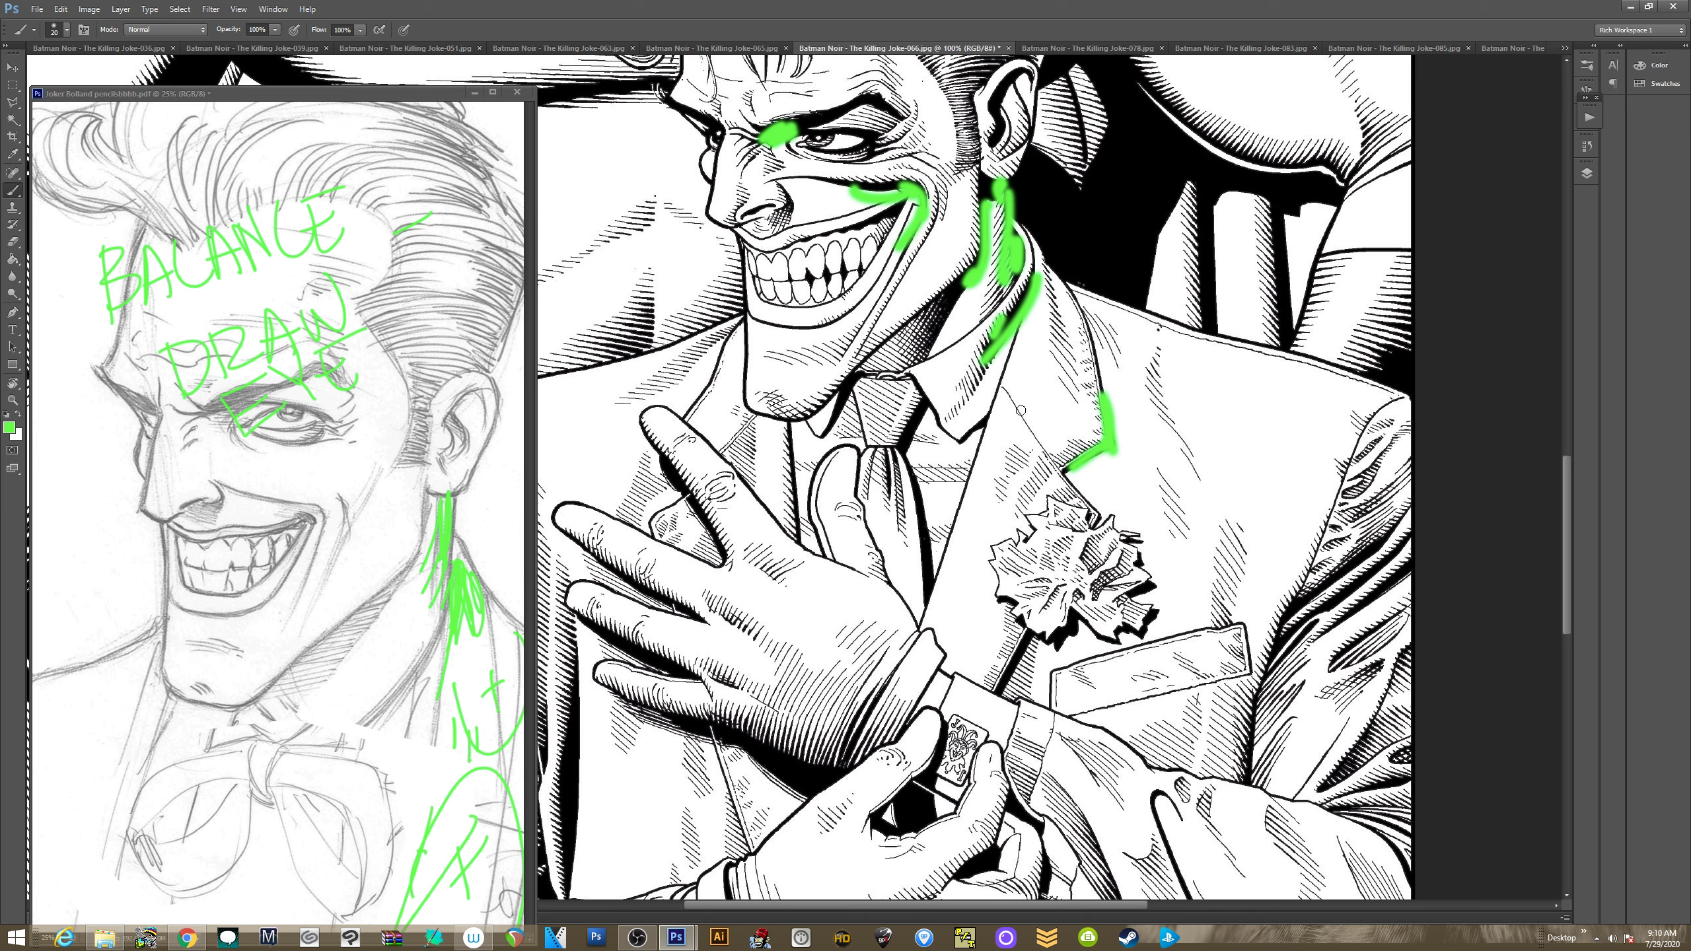
mouse_move(1013, 392)
mouse_down()
mouse_move(1045, 493)
mouse_move(1058, 437)
mouse_up()
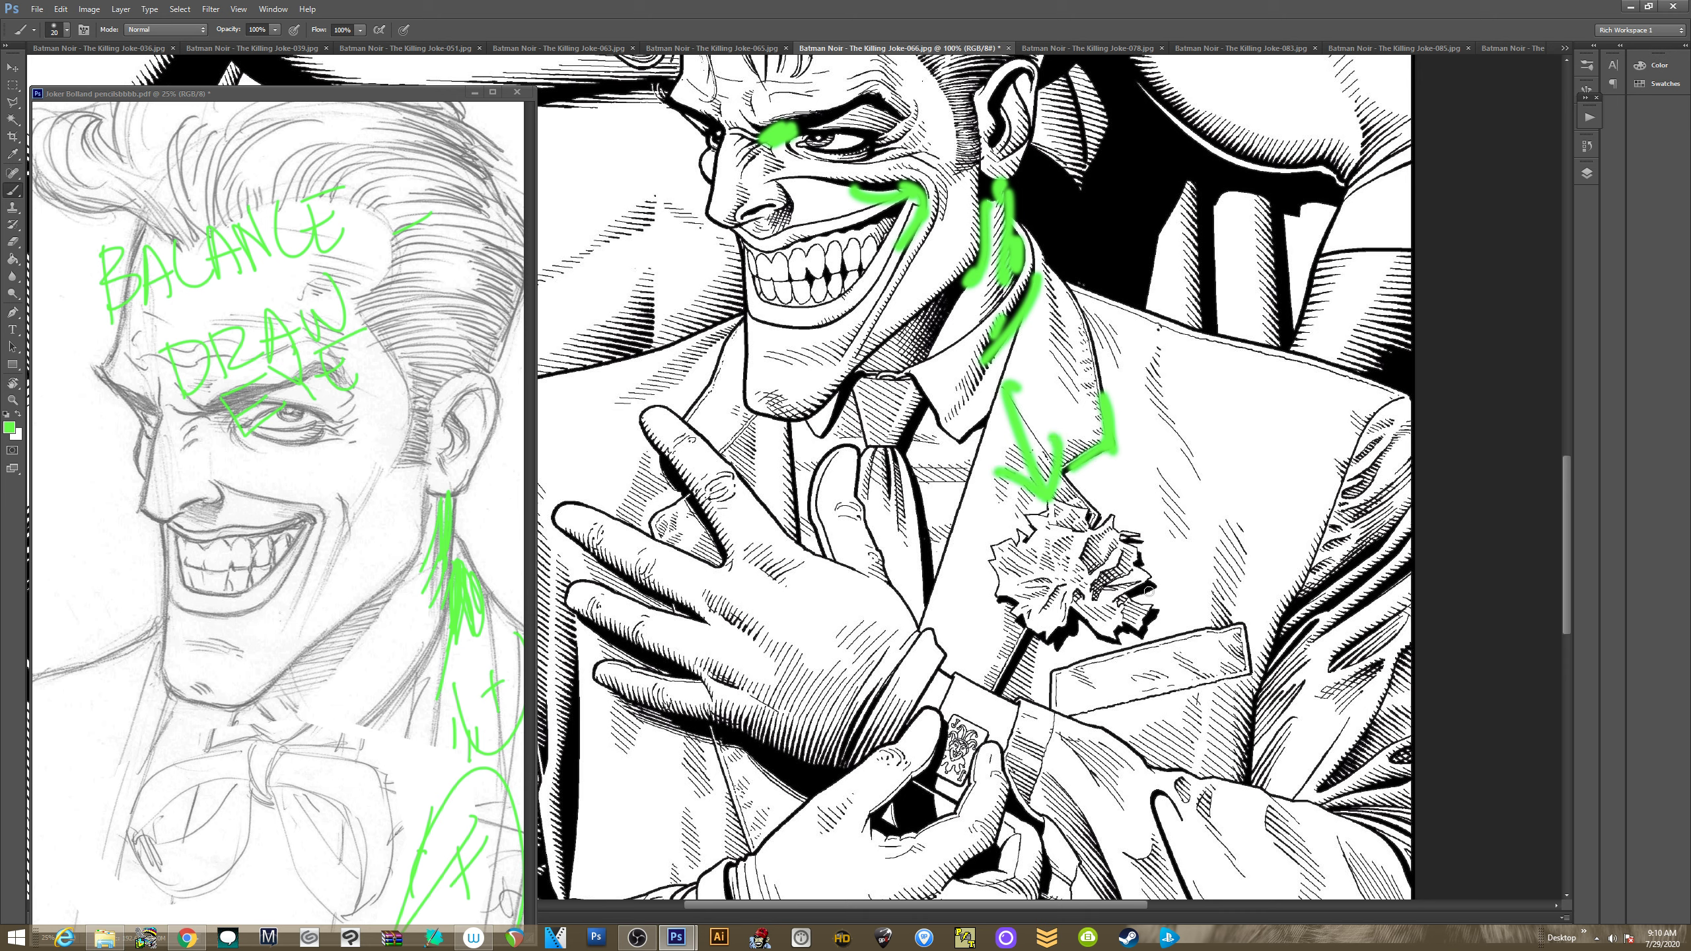
Add green brush marks at the flower's outer edge and on the lapel beside the arrow on page 066
drag(1157, 583, 1124, 600)
mouse_move(981, 426)
mouse_down()
mouse_move(1012, 480)
mouse_move(971, 471)
mouse_up()
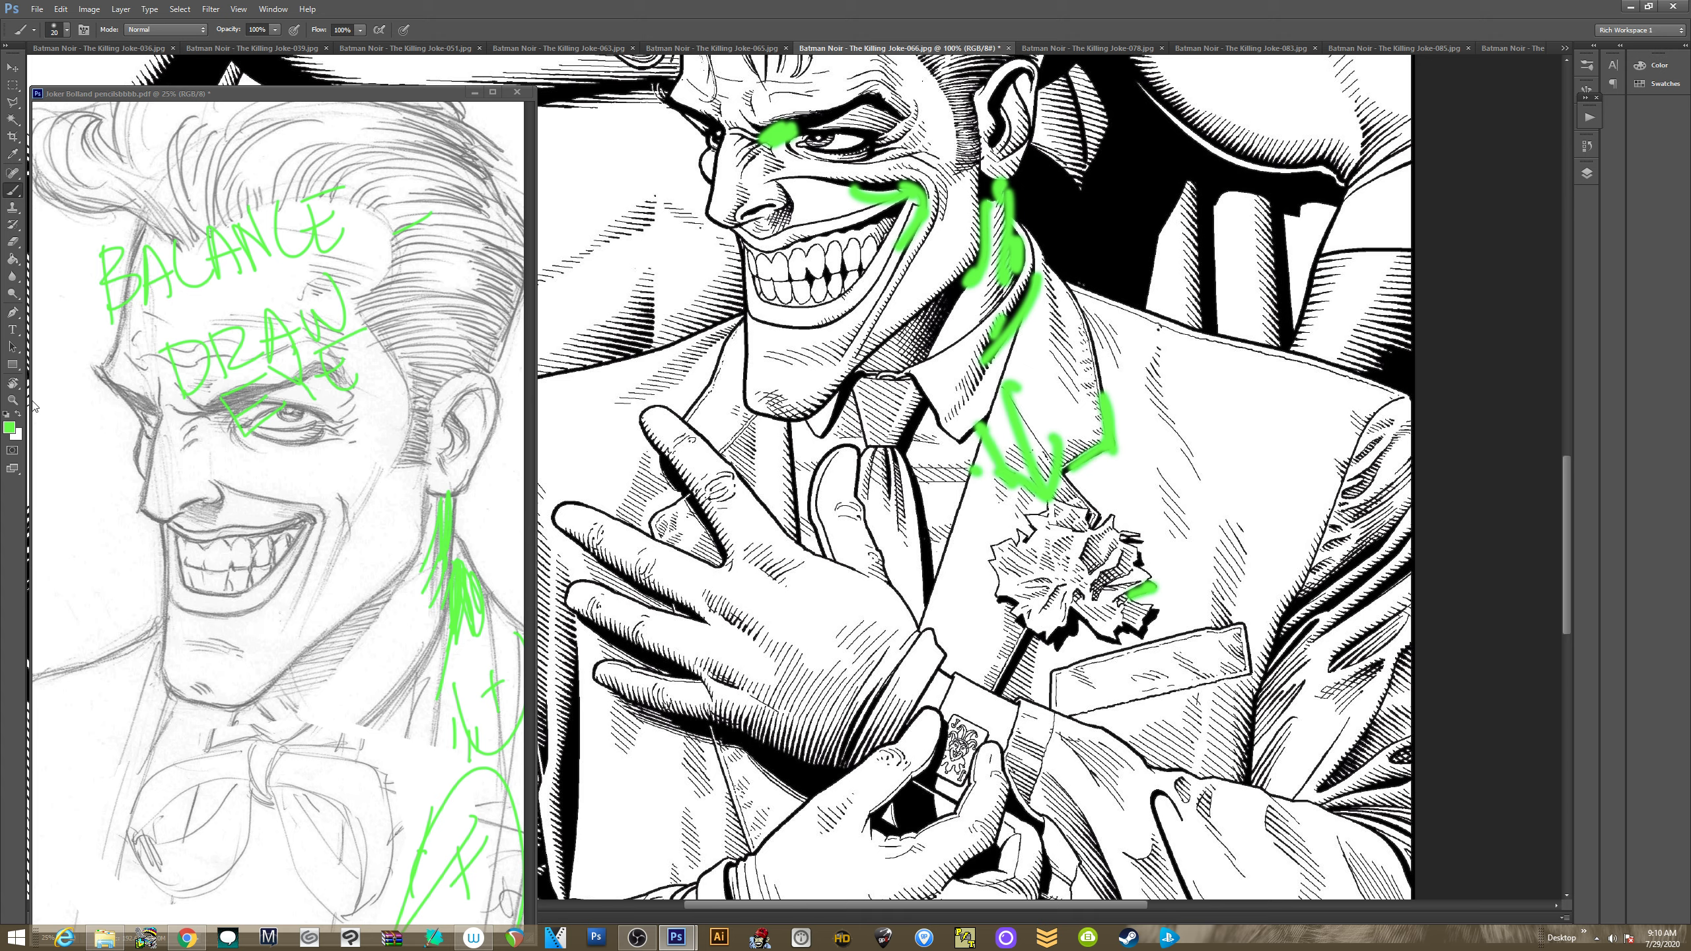
Change the brush color to red and mark the lapel area above the flower and the black shadows along the flower's edge
click(9, 429)
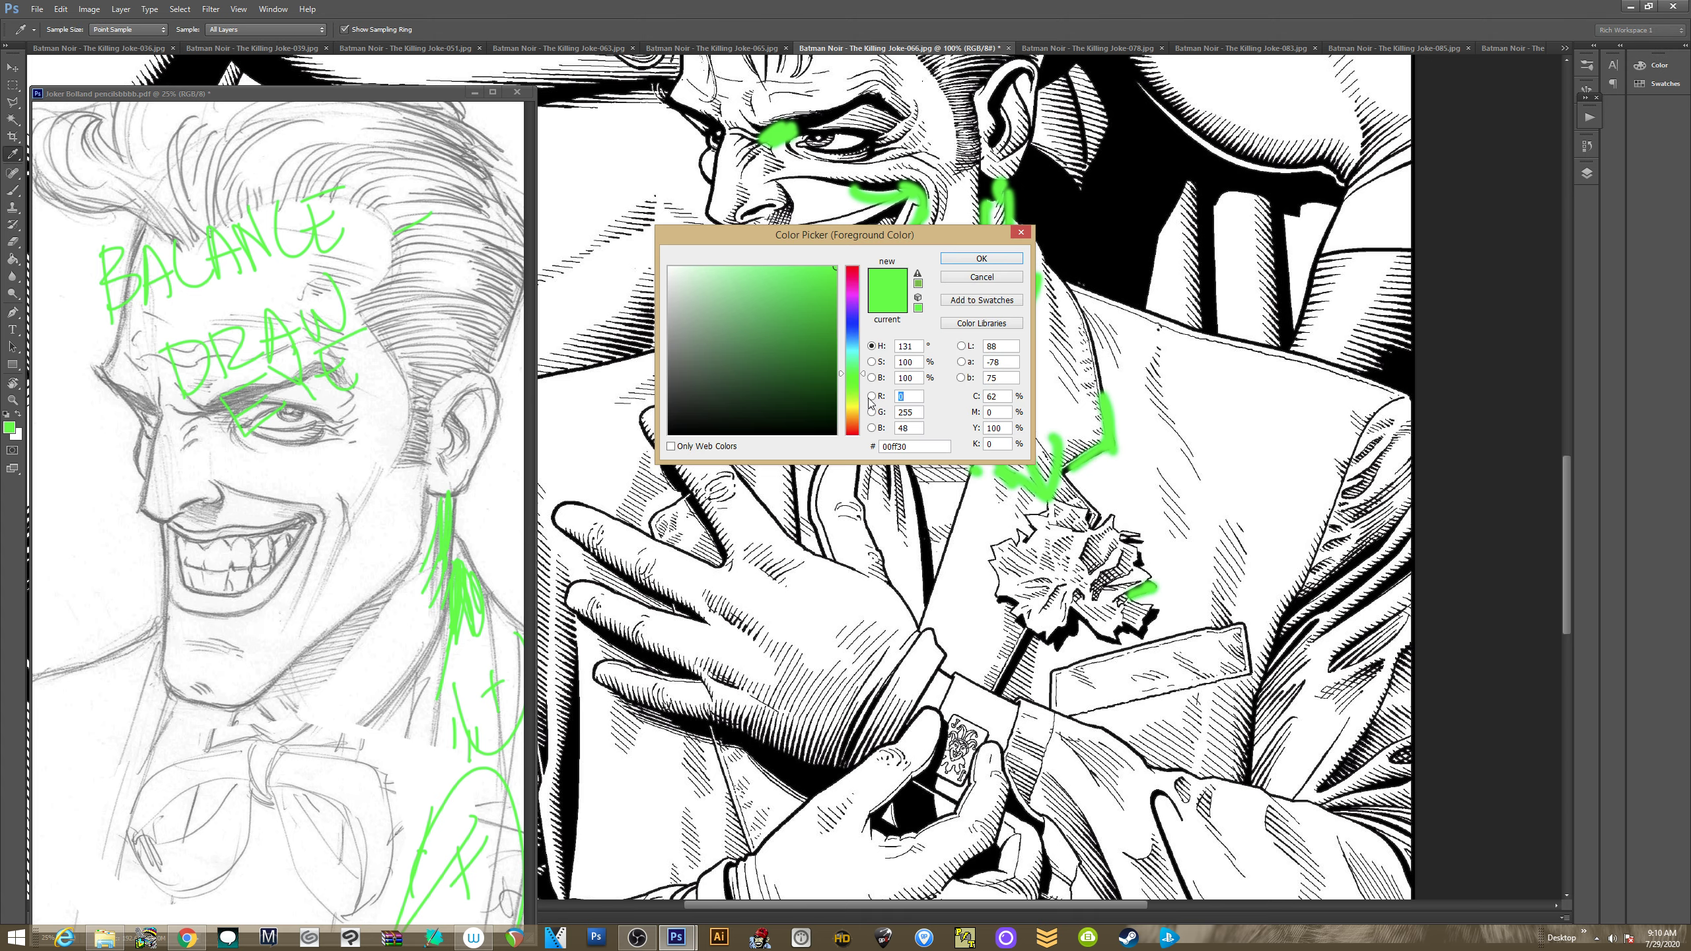
click(976, 265)
click(10, 429)
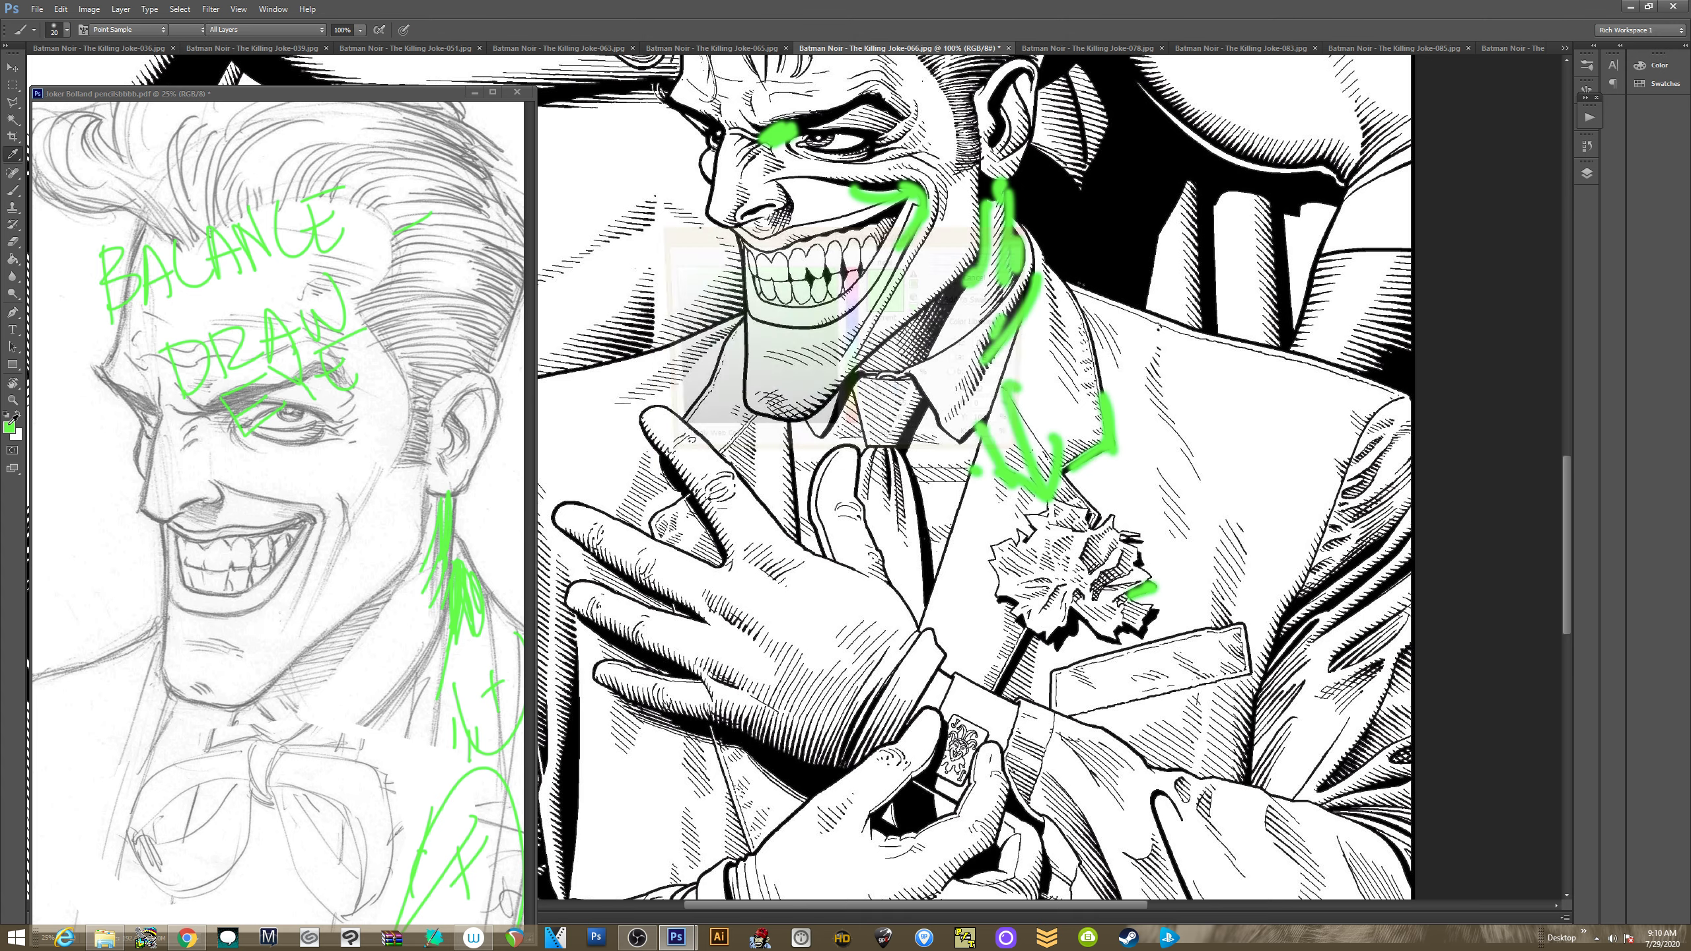
click(852, 267)
click(982, 259)
key(b)
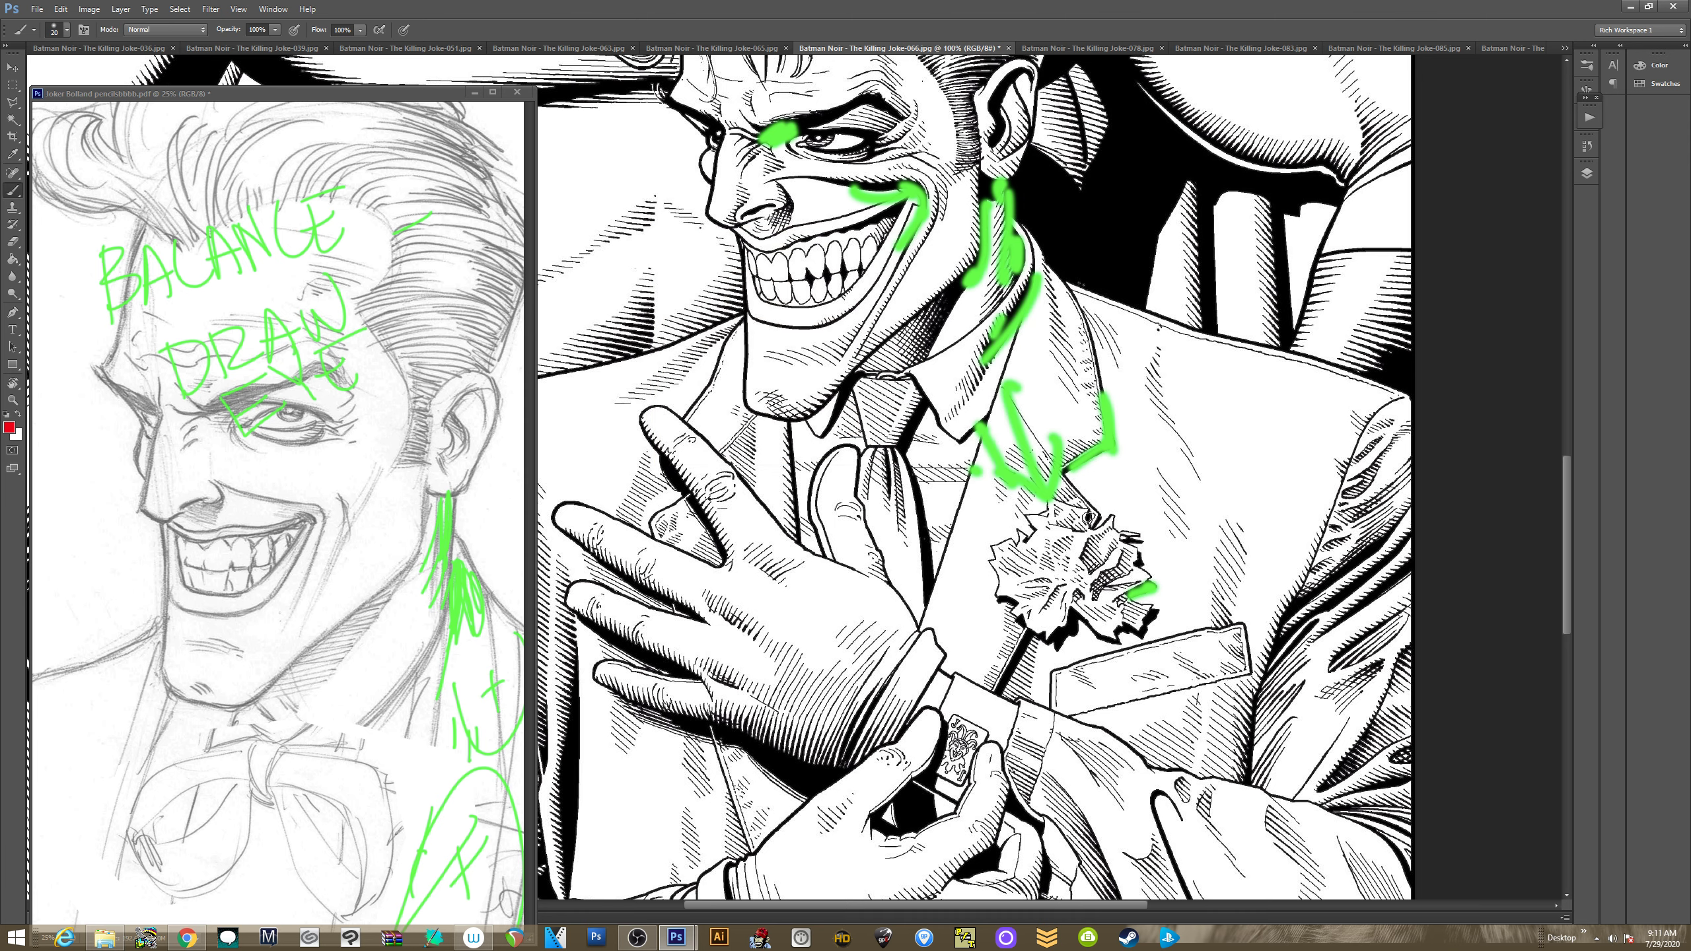
mouse_move(1004, 419)
mouse_down()
mouse_move(1044, 488)
mouse_move(1061, 456)
mouse_up()
drag(1125, 539, 1143, 563)
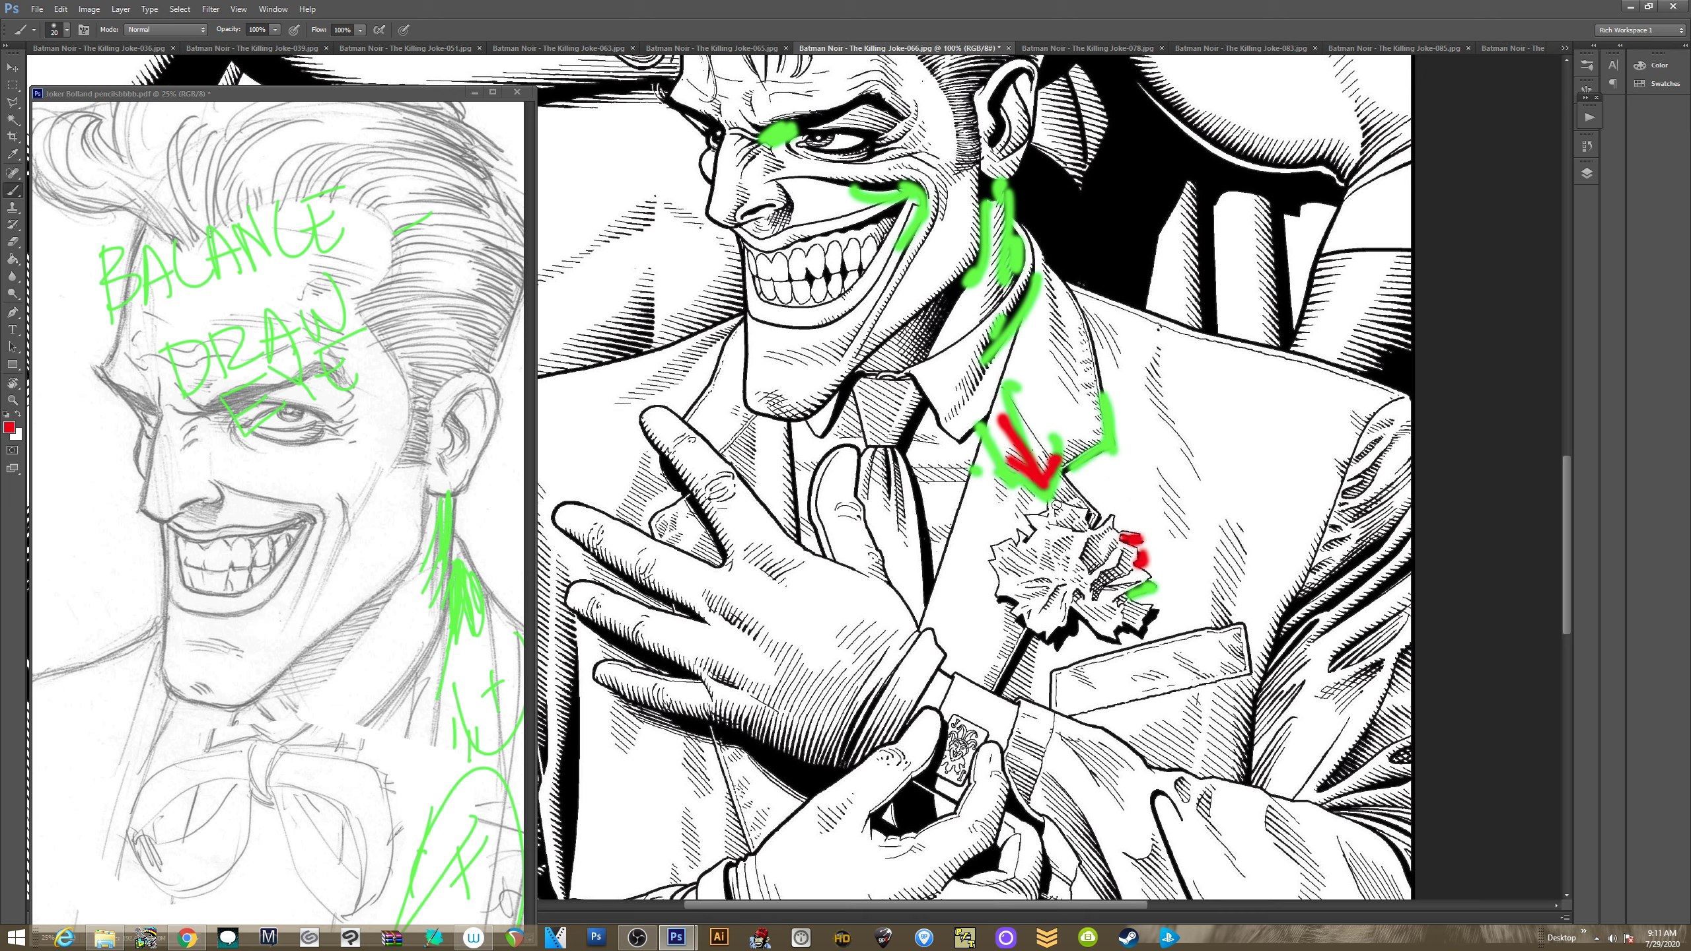
mouse_move(1059, 431)
mouse_down()
mouse_move(989, 460)
mouse_move(1046, 466)
mouse_up()
mouse_move(1080, 619)
mouse_down()
mouse_move(1059, 643)
mouse_move(1077, 610)
mouse_up()
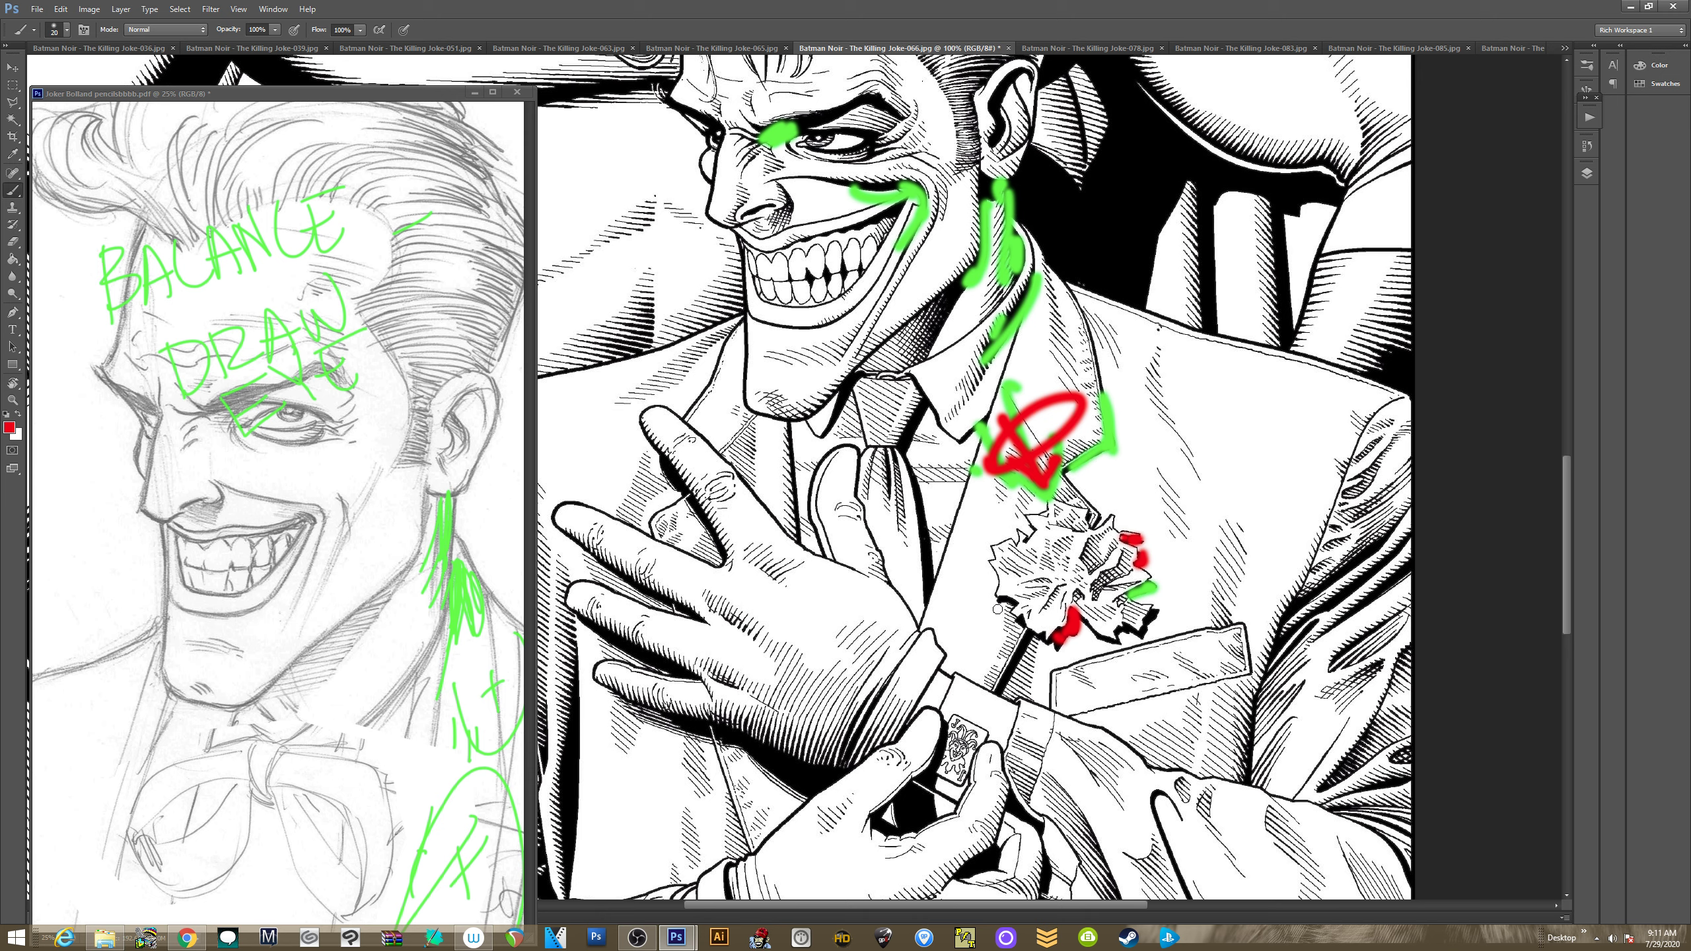
drag(1004, 600, 1017, 606)
key(ctrl+z)
mouse_move(999, 603)
mouse_down()
mouse_move(949, 669)
mouse_move(982, 648)
mouse_move(976, 613)
mouse_move(1019, 641)
mouse_up()
key(ctrl+alt+z)
key(ctrl+alt+z)
key(ctrl+alt+z)
With a smaller brush, draw a straight red line along the lapel's inner edge and three straight contour lines across the lower lapel
key(bracketleft)
shift+click(919, 629)
shift+click(998, 403)
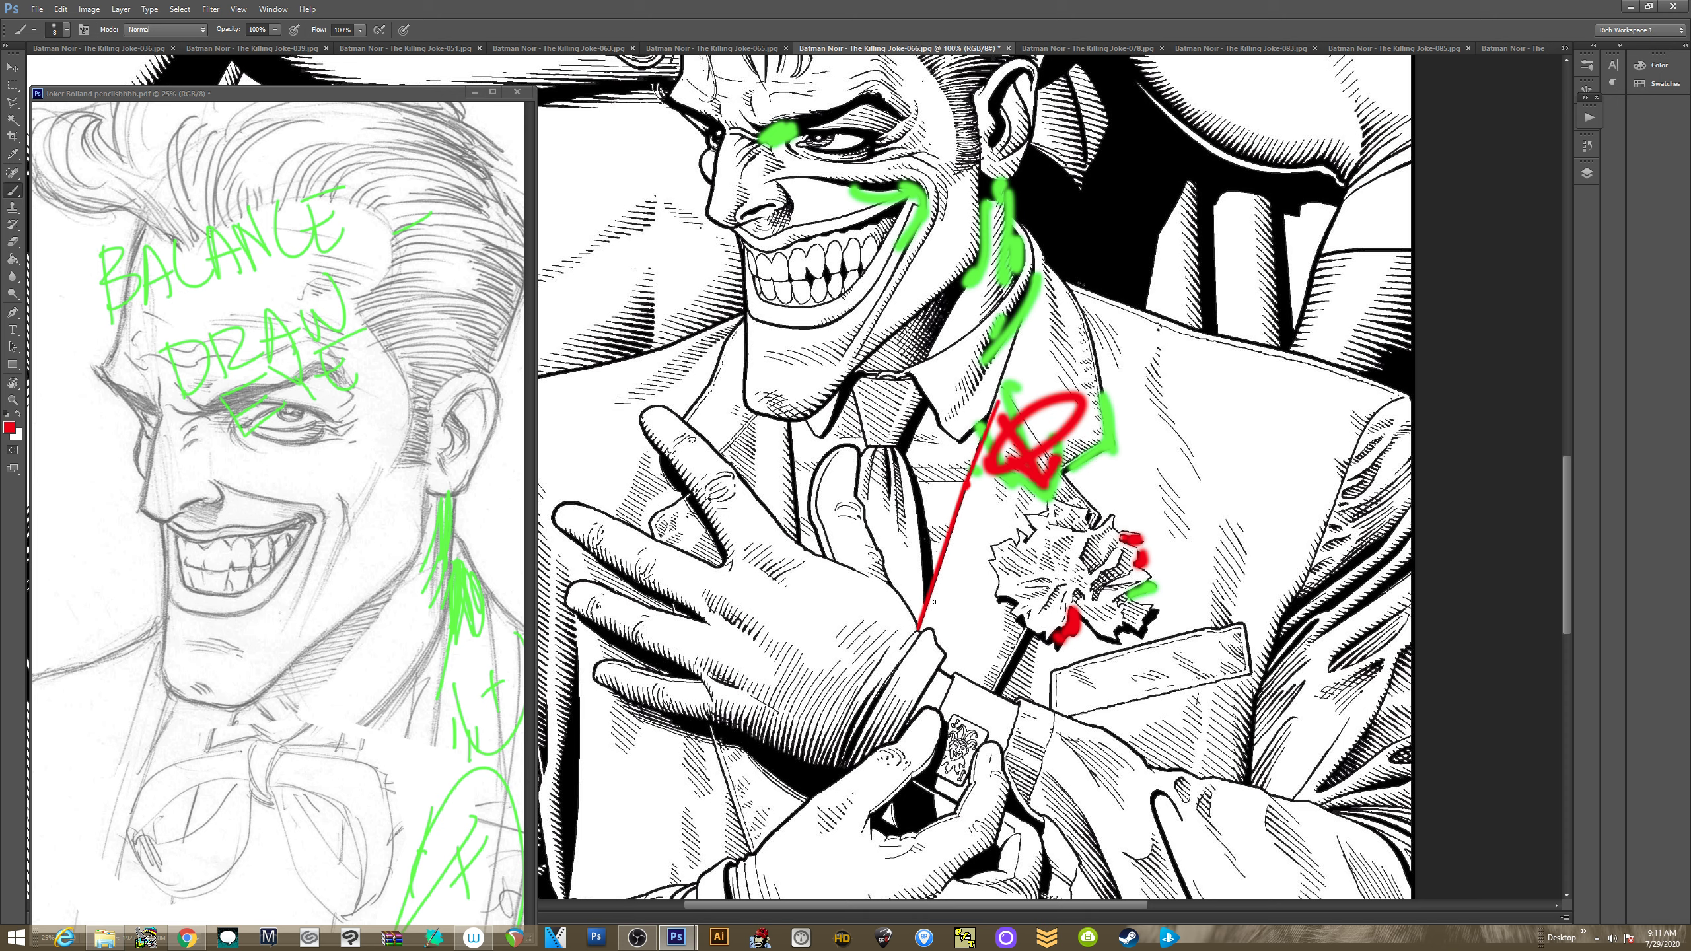
shift+click(1008, 668)
key(ctrl+z)
shift+click(1012, 660)
click(939, 569)
shift+click(1021, 635)
key(ctrl+z)
click(942, 570)
shift+click(1015, 611)
click(958, 522)
shift+click(1016, 549)
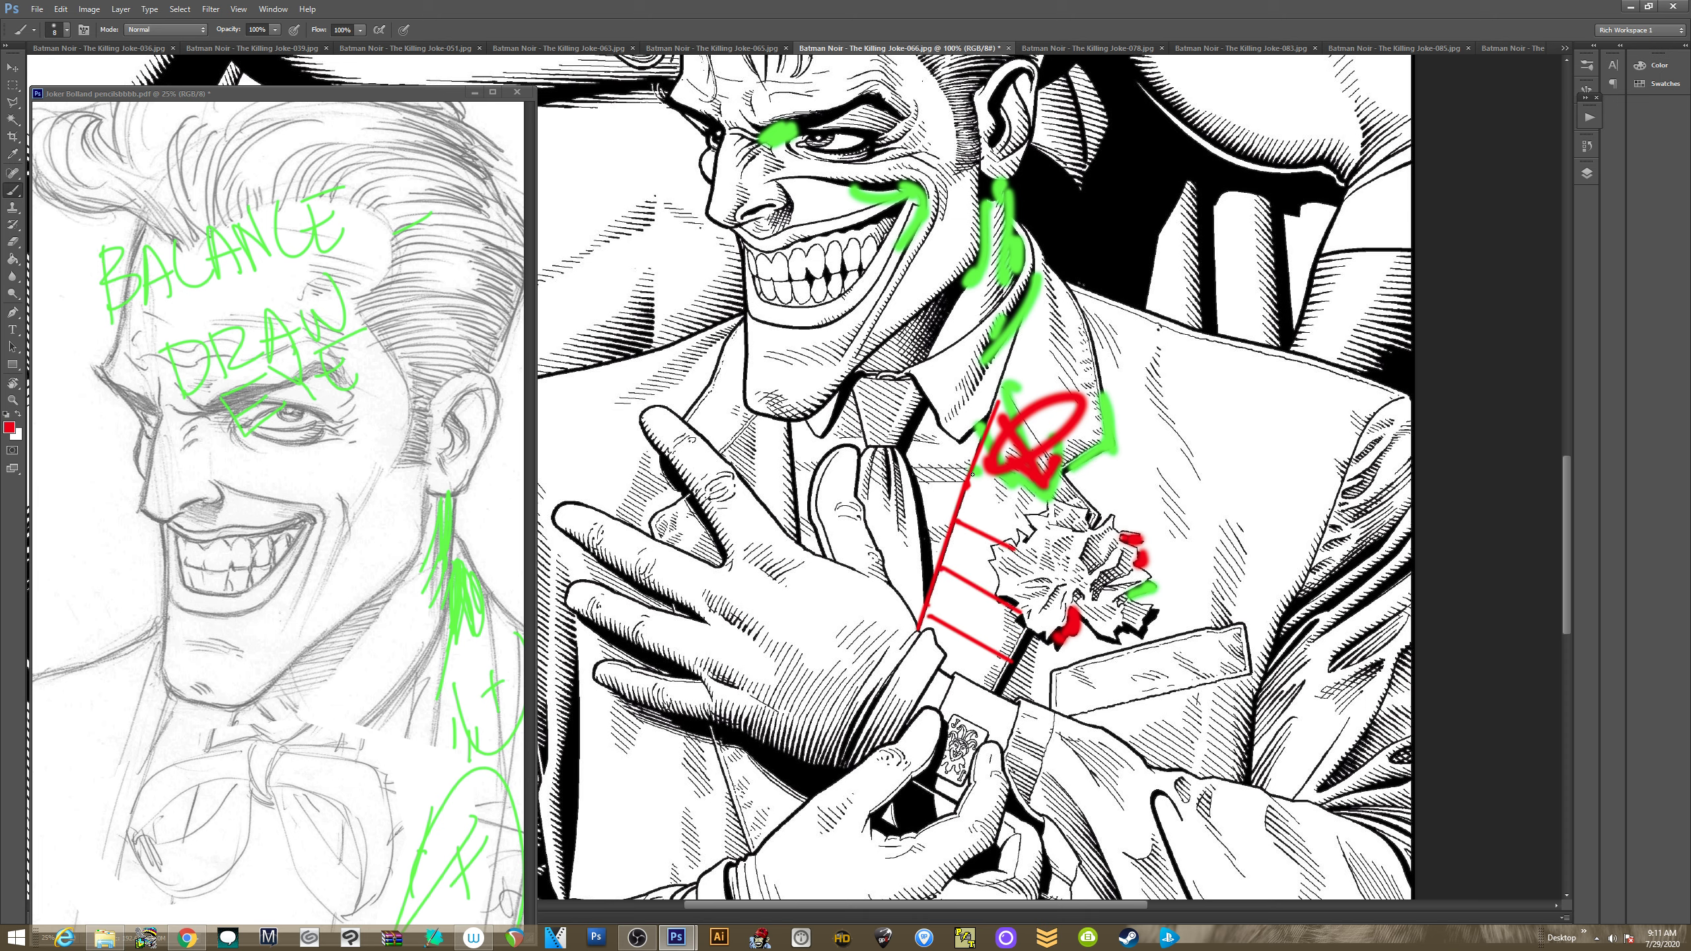
Continue the straight red contour lines across the middle of the lapel, from just above the flower up through the circled area
click(1036, 527)
shift+click(972, 475)
click(1057, 518)
shift+click(997, 454)
click(1055, 514)
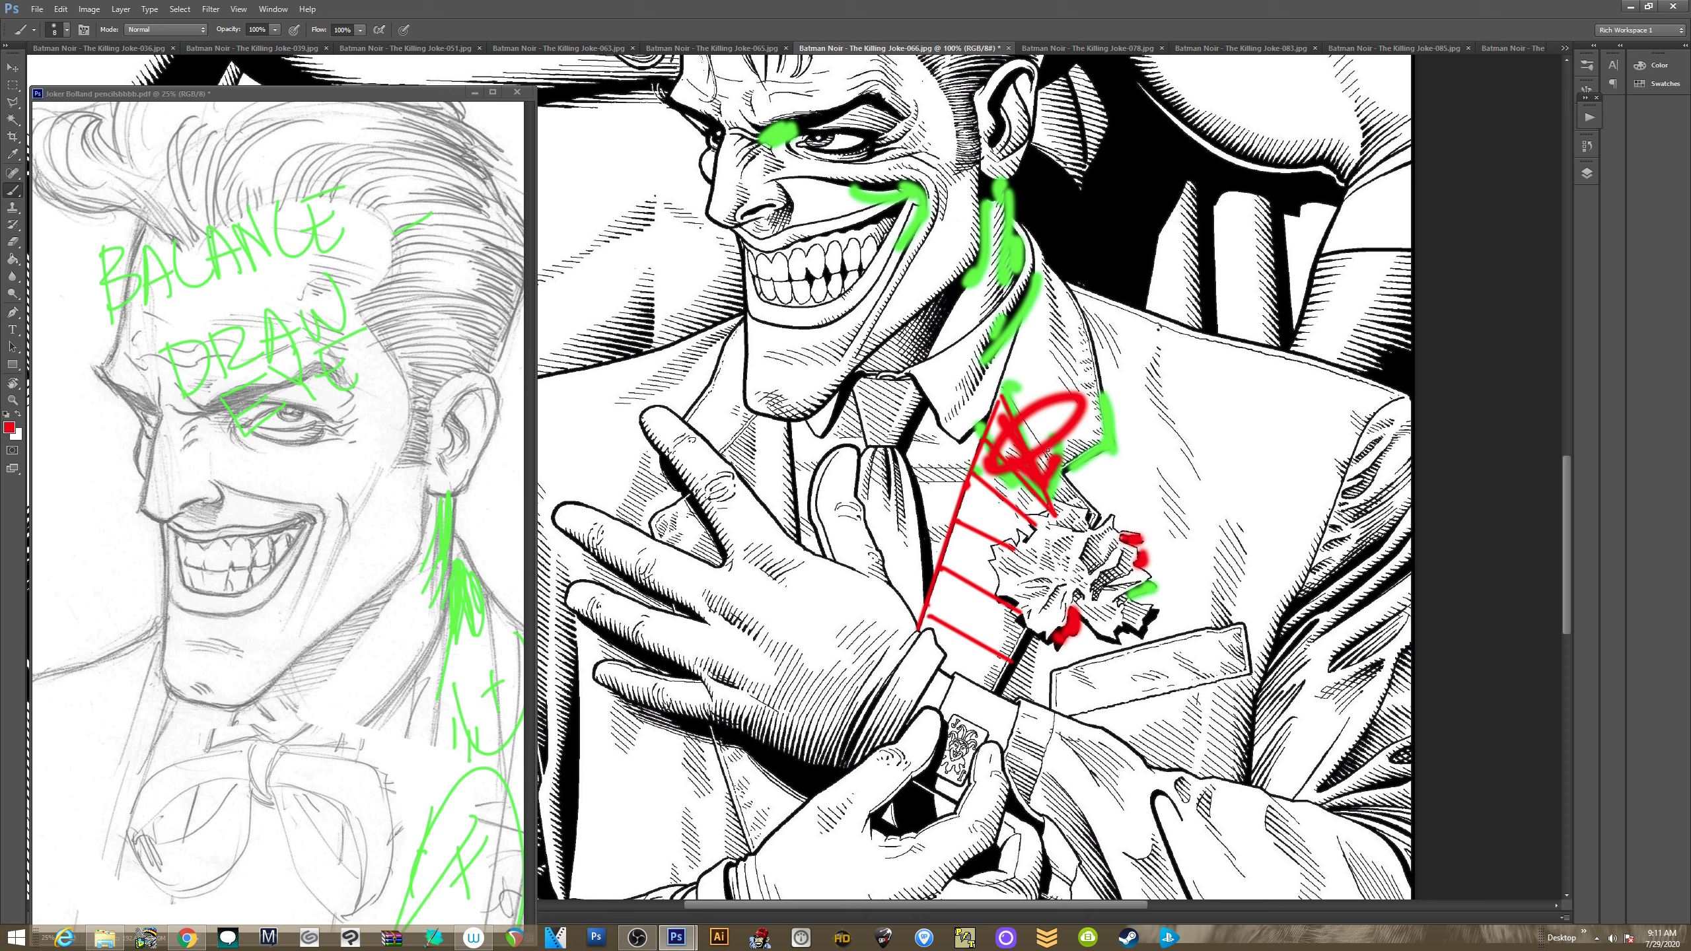
shift+click(1004, 372)
click(1089, 444)
shift+click(1013, 349)
click(1094, 422)
shift+click(1014, 333)
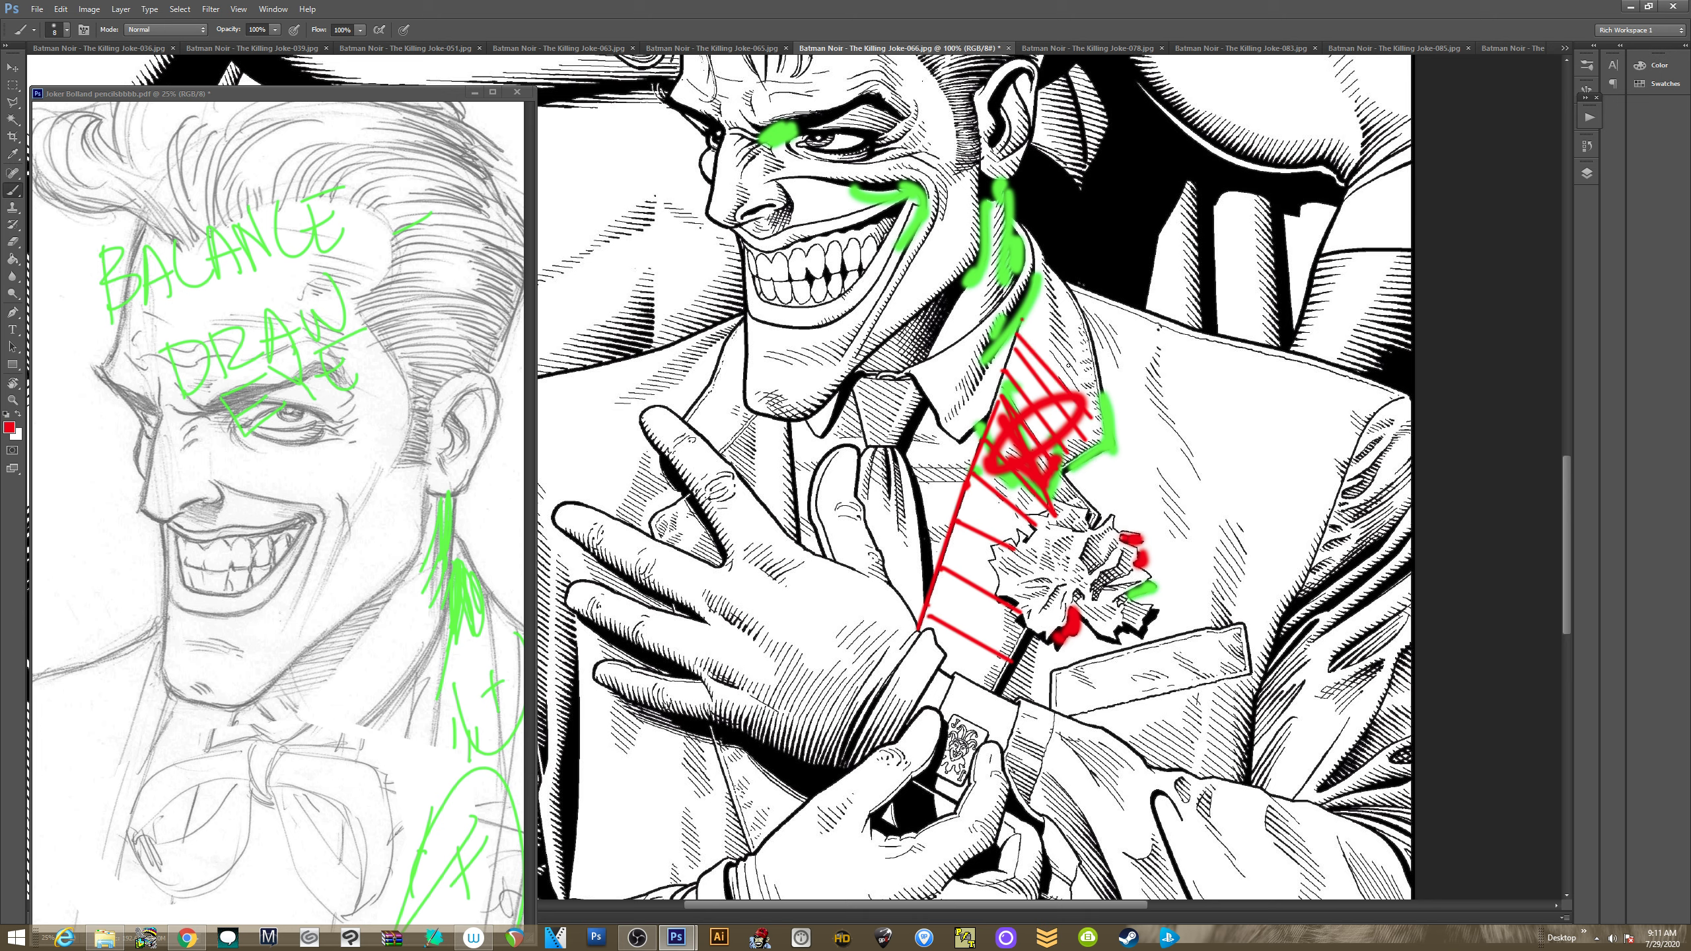
Fill the upper lapel up to the back of the neck with closely spaced diagonal red contour lines
click(1097, 401)
shift+click(1029, 321)
click(1099, 388)
shift+click(1026, 310)
click(1096, 373)
shift+click(1028, 301)
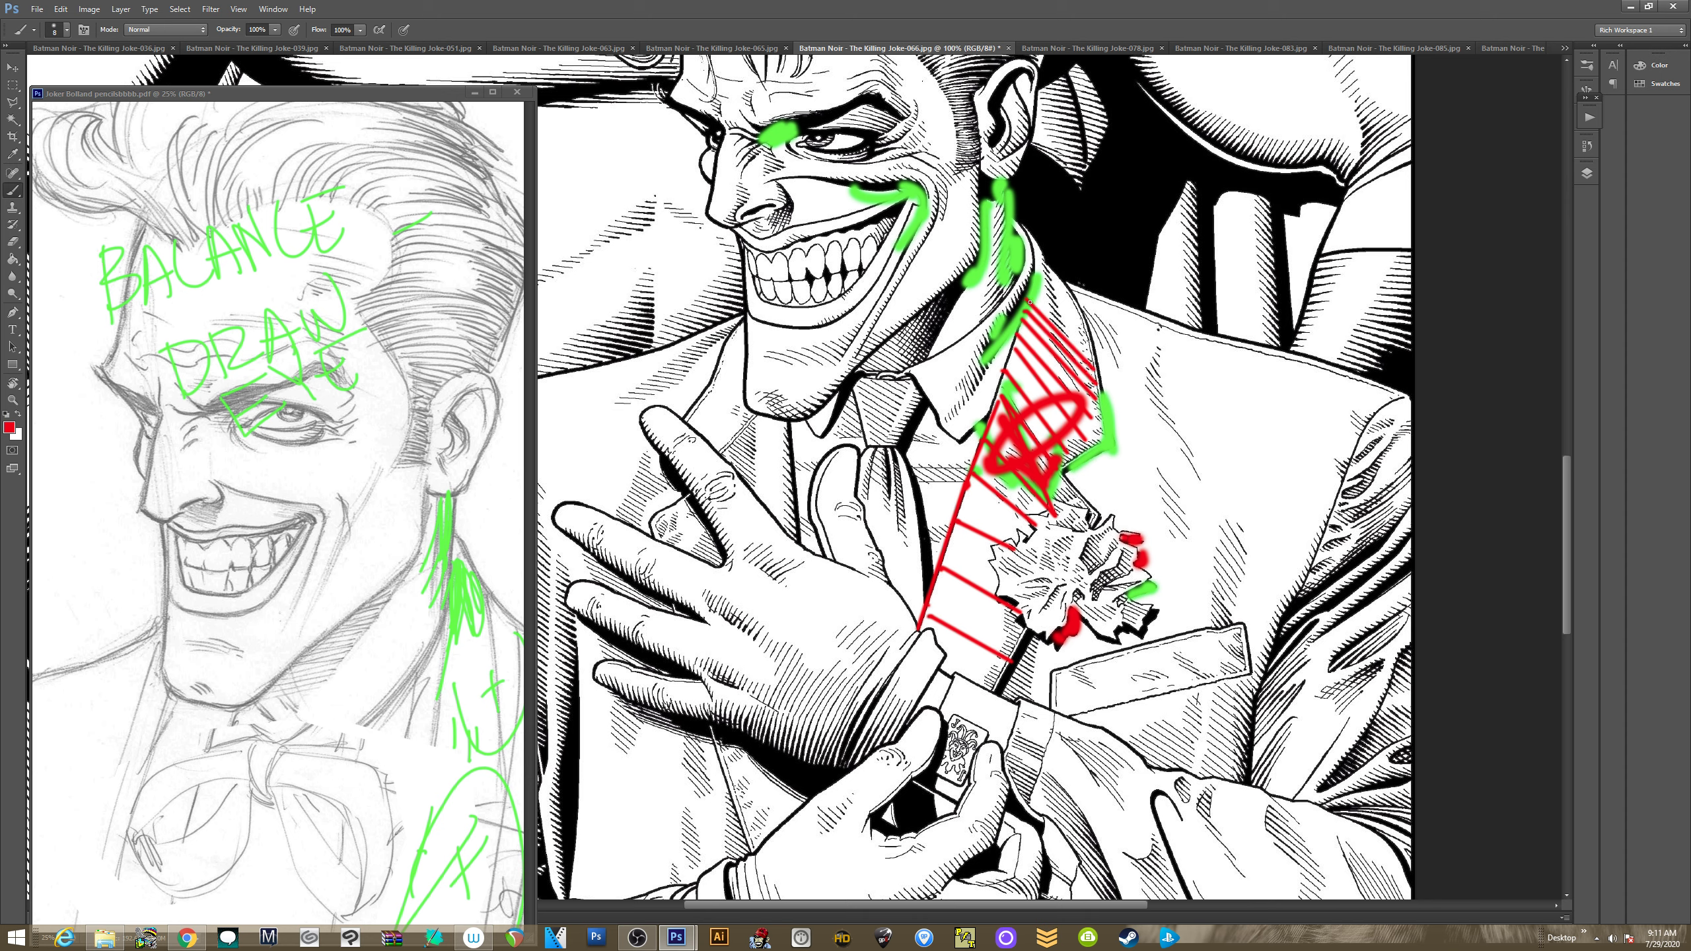
click(1092, 358)
shift+click(1029, 295)
click(1091, 350)
shift+click(1031, 286)
click(1088, 333)
shift+click(1036, 283)
mouse_move(1035, 275)
mouse_down()
mouse_move(1078, 319)
mouse_move(1062, 286)
mouse_up()
drag(1035, 254, 1055, 270)
drag(1033, 238, 1047, 254)
click(1043, 244)
shift+click(1020, 215)
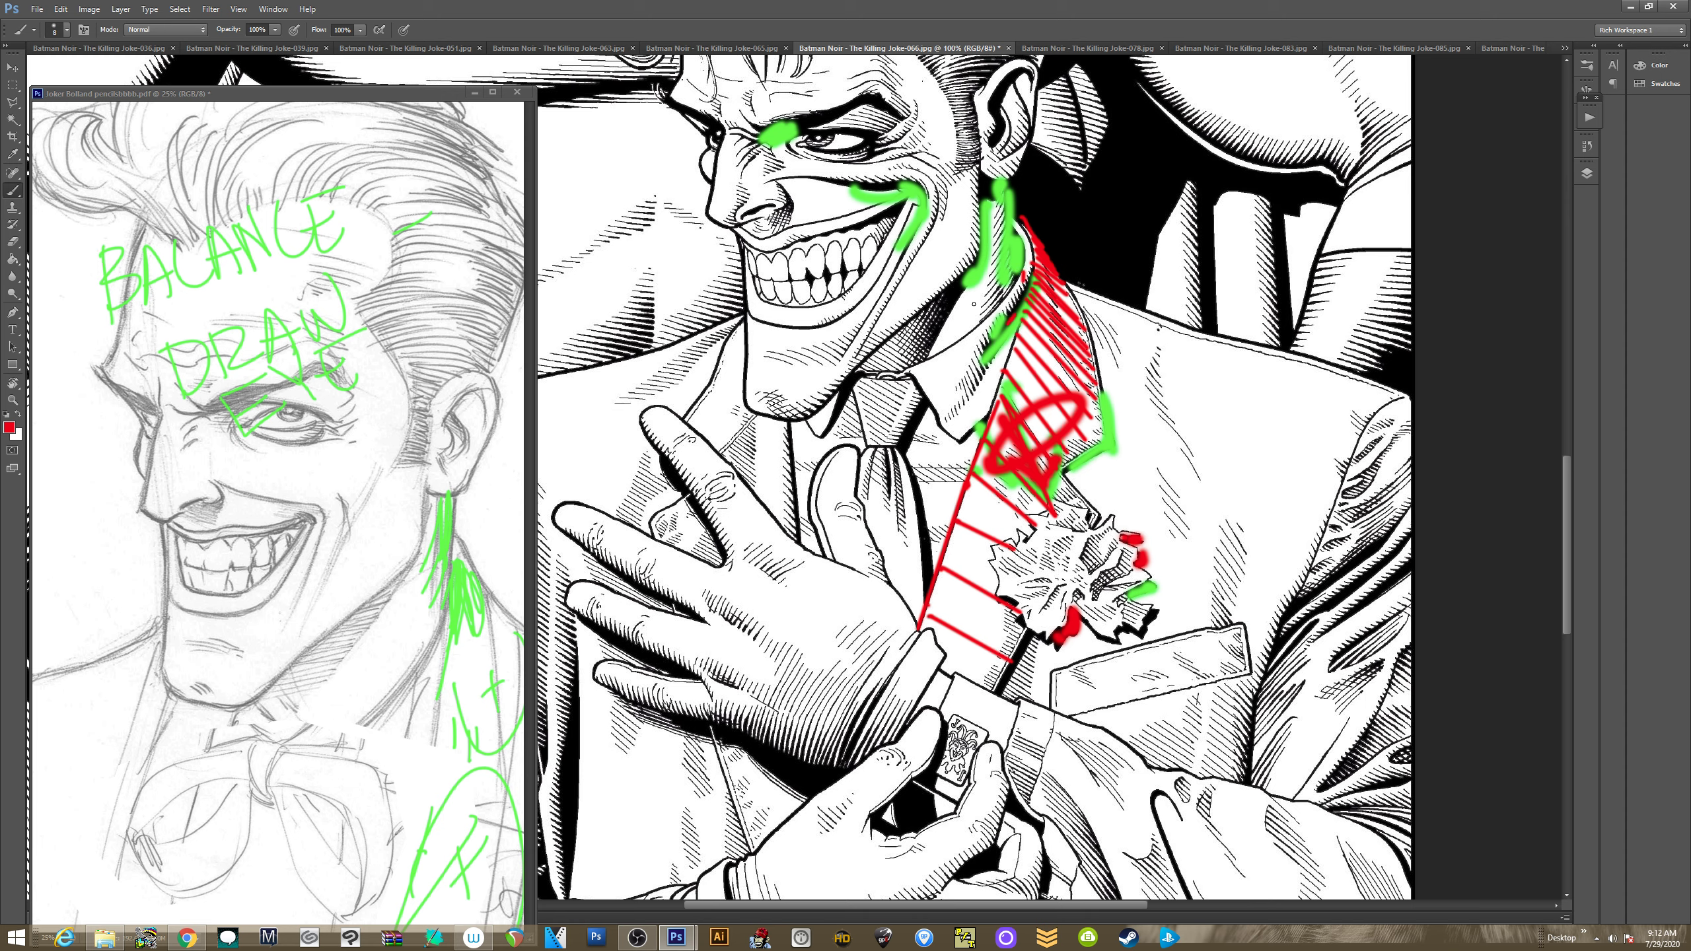
Draw a wide looping red ribbon outline that swings out from the lapel over the Joker's shoulder on page 066
mouse_move(934, 395)
mouse_down()
mouse_move(925, 283)
mouse_move(910, 381)
mouse_up()
mouse_move(890, 484)
mouse_down()
mouse_move(916, 444)
mouse_move(913, 304)
mouse_up()
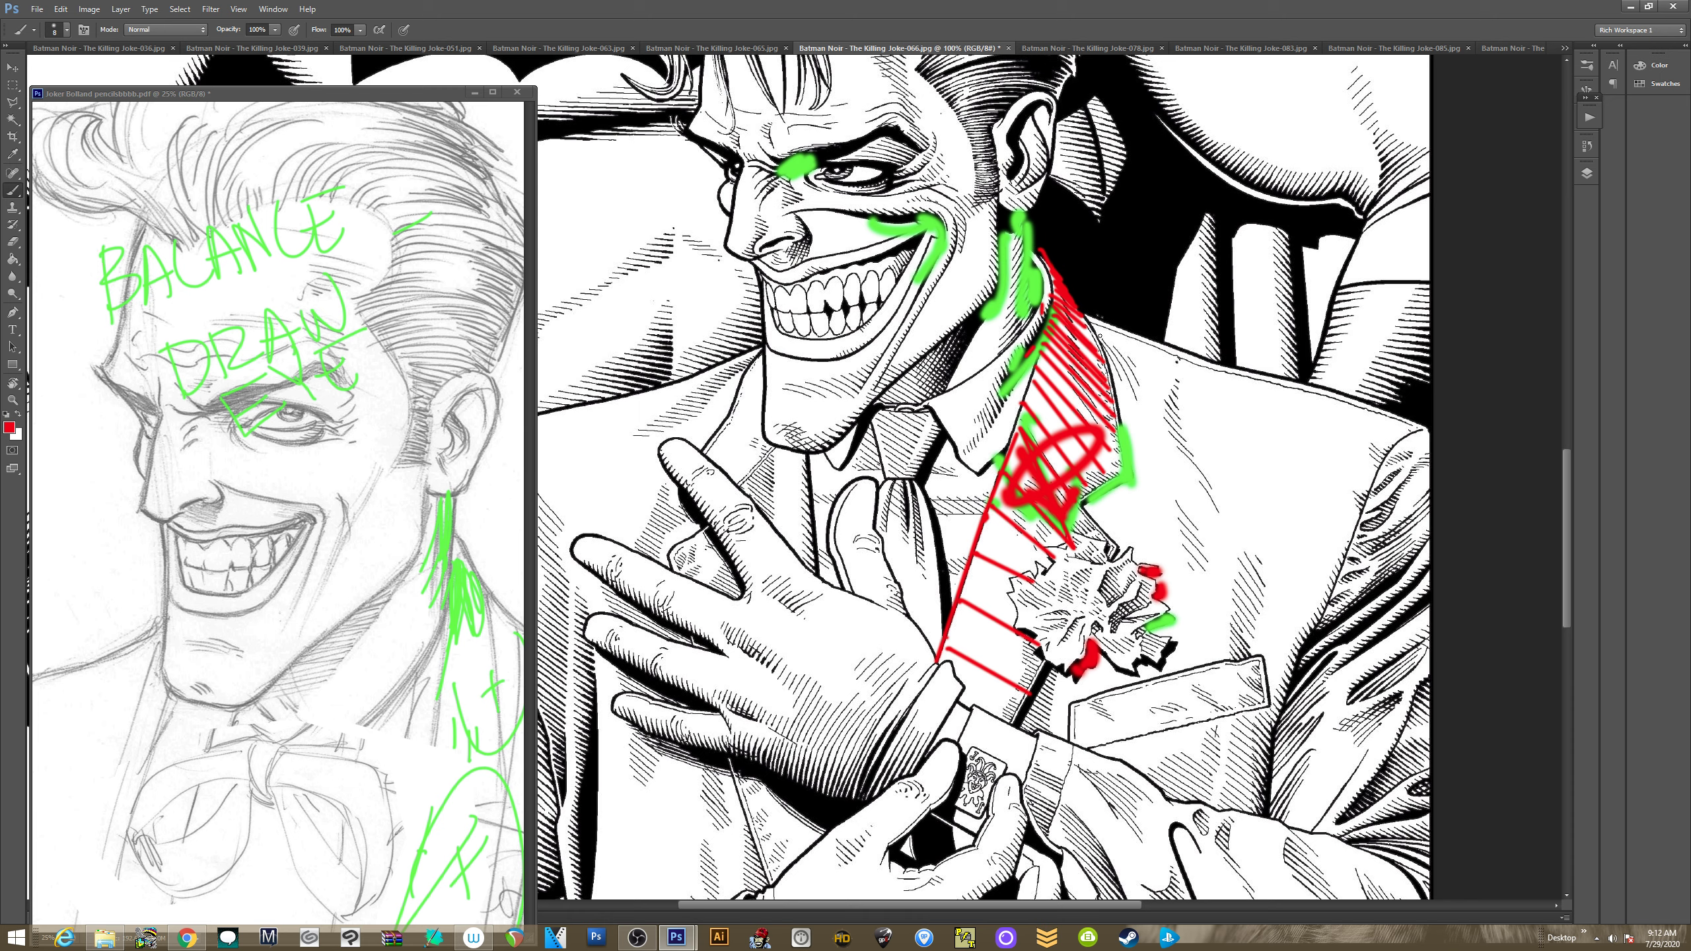
drag(1100, 337, 1143, 477)
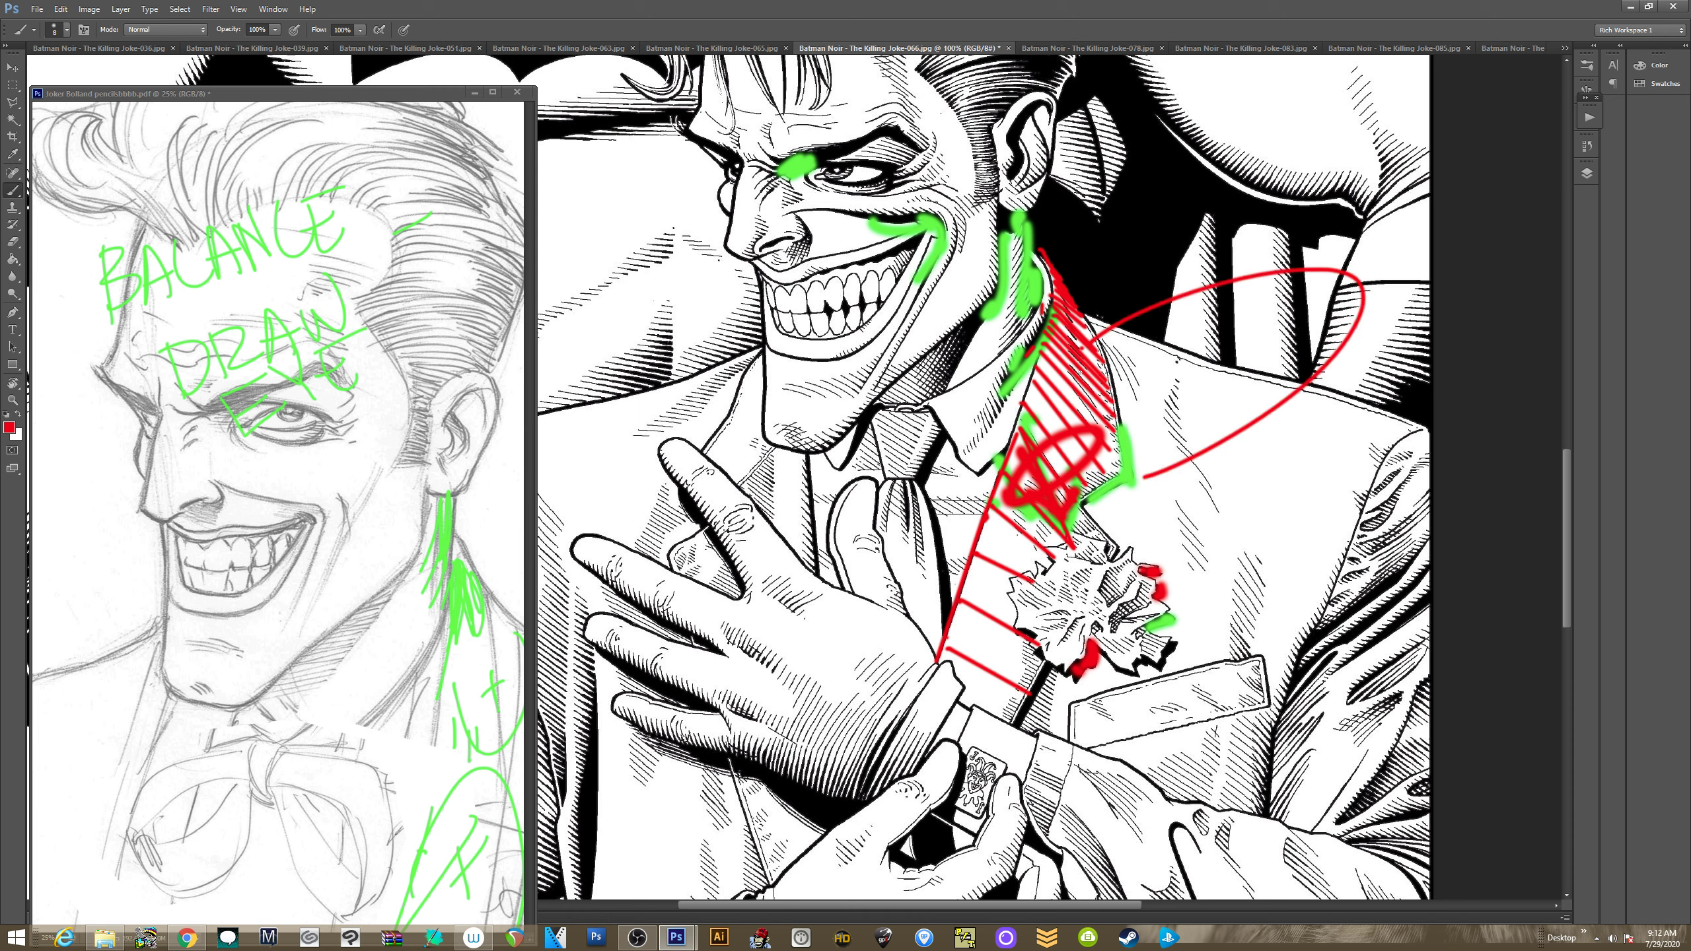
mouse_move(1085, 364)
mouse_down()
mouse_move(1077, 414)
mouse_move(1222, 301)
mouse_move(1393, 287)
mouse_move(1131, 553)
mouse_up()
Add short red cross-contour lines along the looping ribbon, spacing them closer together where it turns
drag(1140, 478, 1156, 569)
mouse_move(1200, 455)
mouse_down()
mouse_move(1225, 533)
mouse_move(1258, 501)
mouse_up()
mouse_move(1250, 417)
mouse_down()
mouse_move(1292, 478)
mouse_move(1319, 454)
mouse_up()
mouse_move(1300, 383)
mouse_down()
mouse_move(1345, 436)
mouse_move(1399, 368)
mouse_up()
mouse_move(1358, 322)
mouse_down()
mouse_move(1401, 357)
mouse_move(1364, 320)
mouse_move(1393, 330)
mouse_move(1364, 321)
mouse_move(1394, 290)
mouse_up()
mouse_move(1362, 271)
mouse_down()
mouse_move(1391, 281)
mouse_move(1378, 278)
mouse_up()
drag(1338, 289, 1359, 272)
mouse_move(1254, 282)
mouse_down()
mouse_move(1253, 300)
mouse_move(1224, 301)
mouse_up()
drag(1217, 288, 1186, 316)
mouse_move(1174, 303)
mouse_down()
mouse_move(1085, 343)
mouse_move(1101, 385)
mouse_up()
drag(1082, 353, 1093, 370)
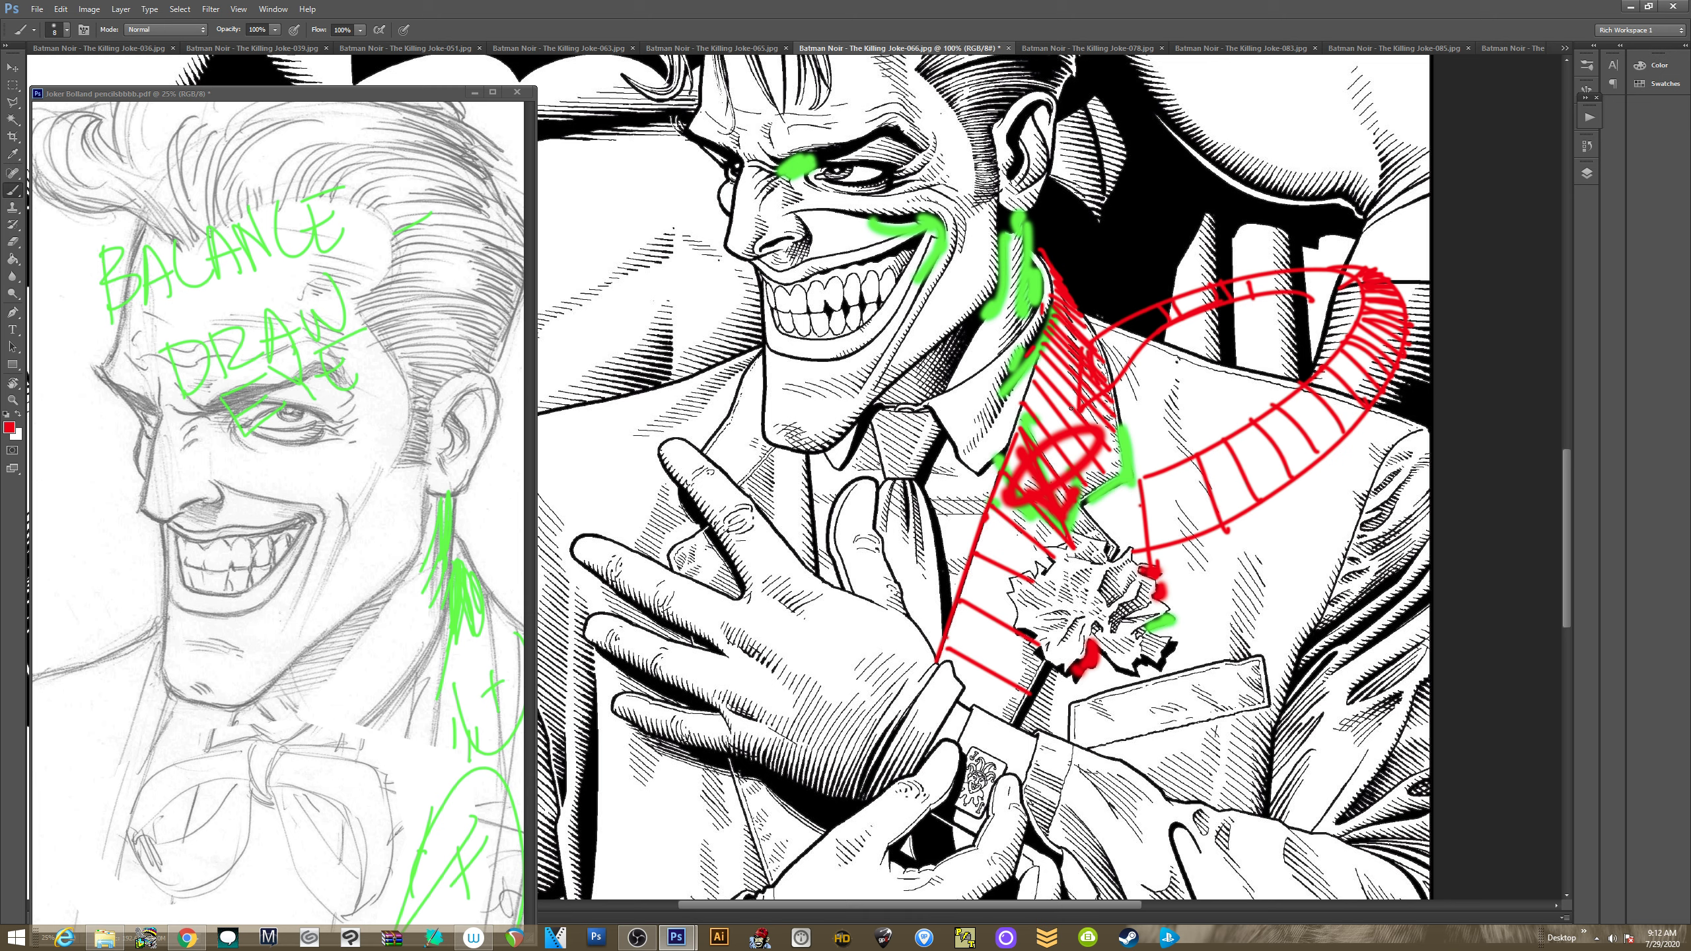
Outline the shirt collar in red as a continuous band wrapping around the Joker's neck, including both collar points
drag(1072, 372, 1050, 483)
mouse_move(818, 430)
mouse_down()
mouse_move(865, 408)
mouse_move(920, 407)
mouse_move(972, 456)
mouse_up()
mouse_move(950, 395)
mouse_down()
mouse_move(1035, 265)
mouse_move(958, 267)
mouse_move(834, 324)
mouse_move(811, 363)
mouse_move(844, 406)
mouse_move(825, 415)
mouse_move(811, 363)
mouse_up()
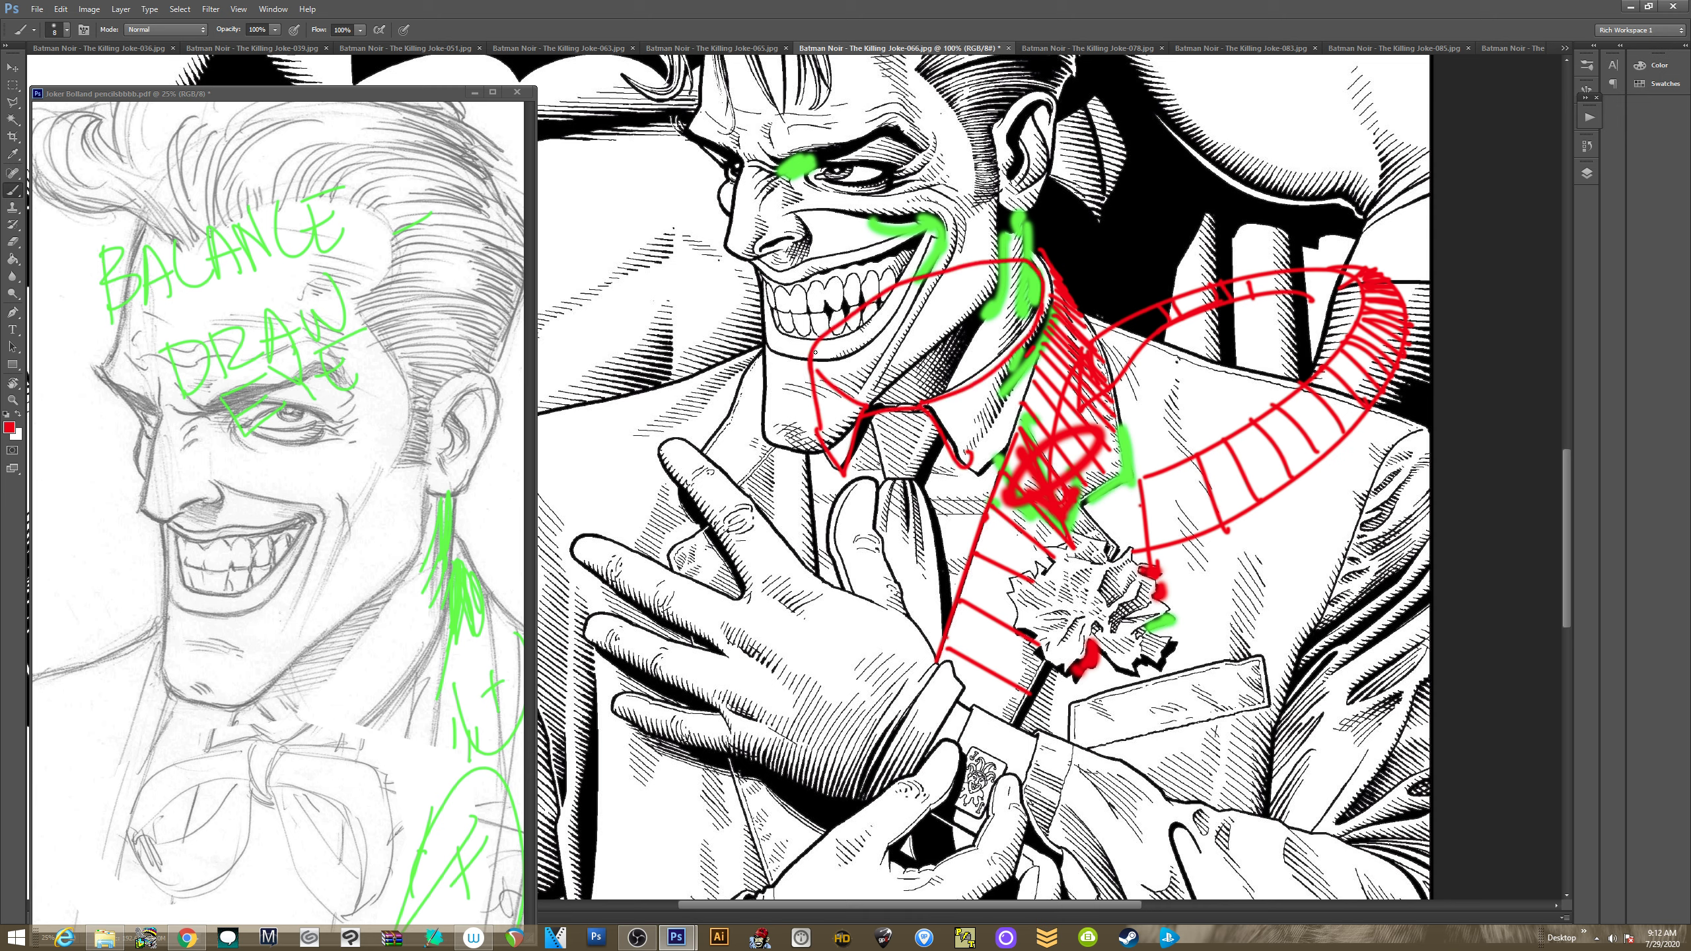
mouse_move(931, 409)
mouse_down()
mouse_move(973, 461)
mouse_move(1043, 307)
mouse_up()
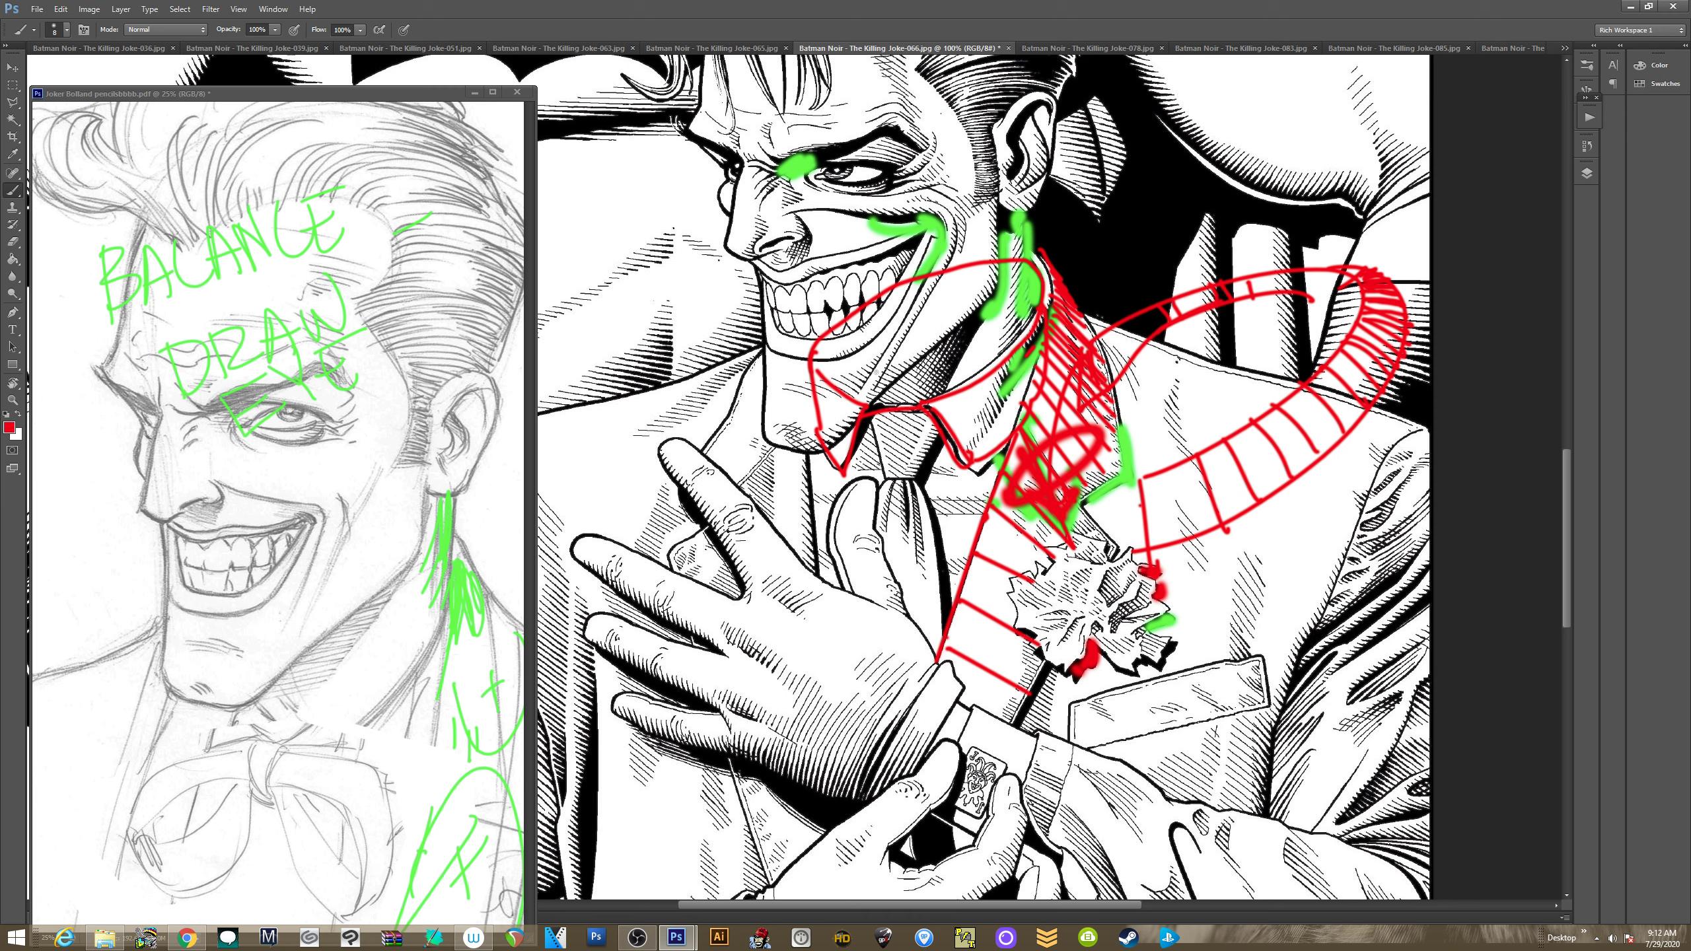
Draw the collar band's inner edge in red and add short cross-contour lines along its far side
mouse_move(846, 383)
mouse_down()
mouse_move(1016, 325)
mouse_move(1010, 338)
mouse_up()
drag(949, 271, 957, 308)
drag(976, 267, 983, 303)
drag(997, 271, 1000, 285)
drag(1009, 267, 1013, 307)
drag(873, 313, 849, 339)
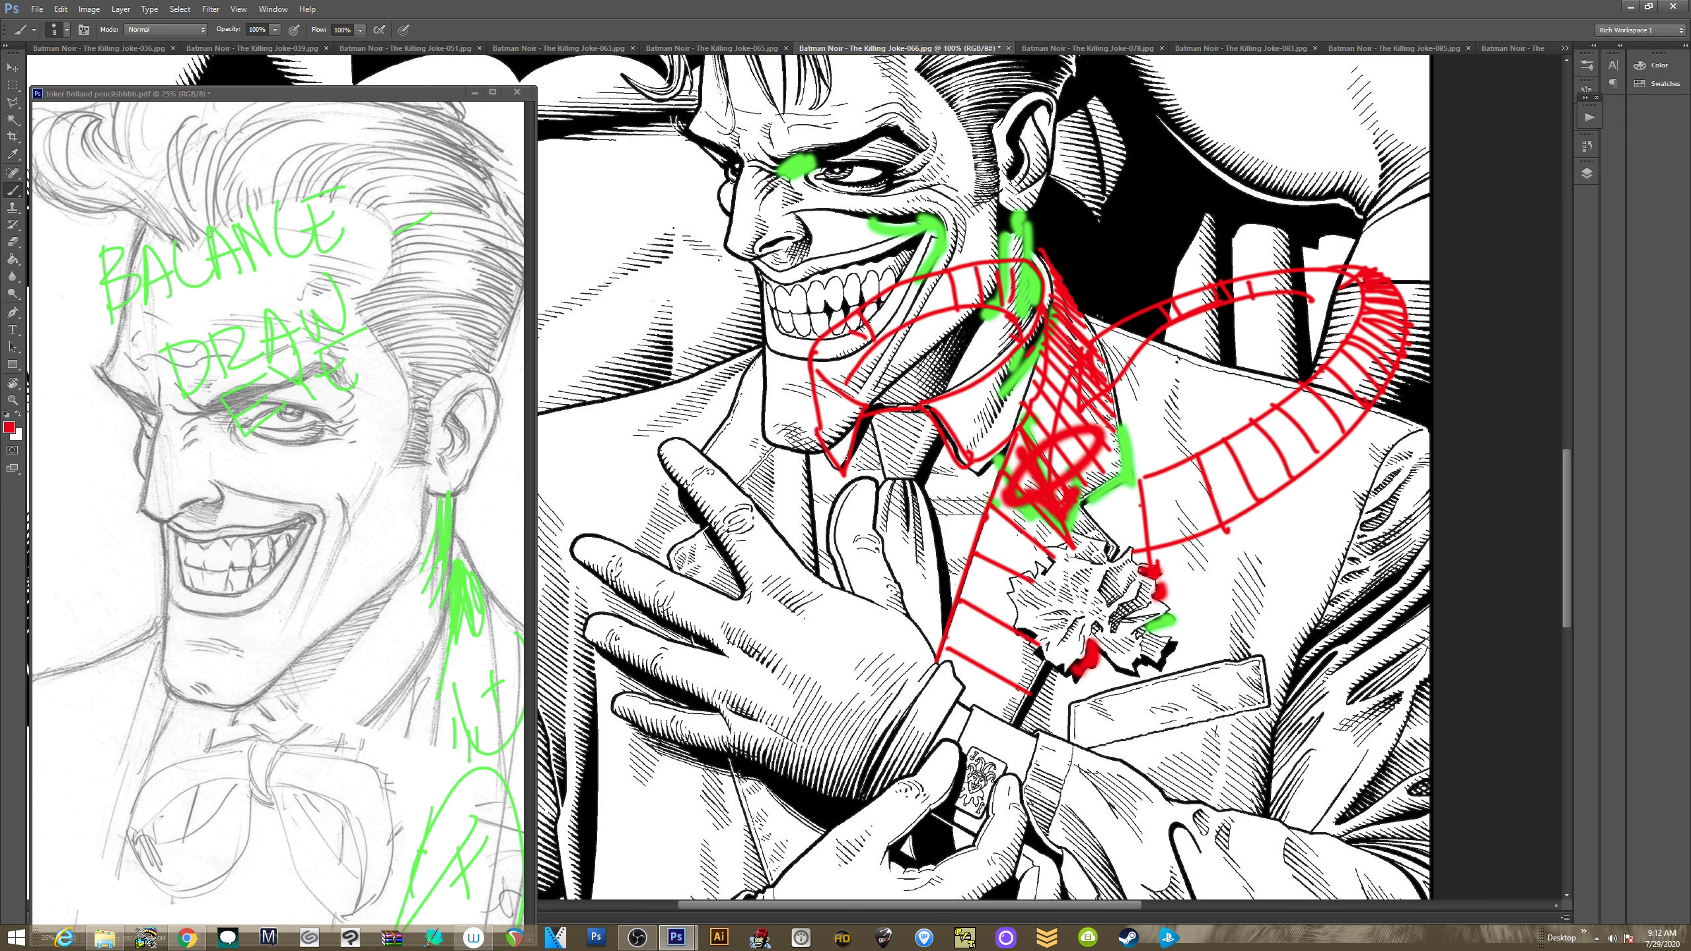
Close the marked-up page 066 and bring up page 063 at 100%, centered on the Joker's face
drag(833, 778, 825, 647)
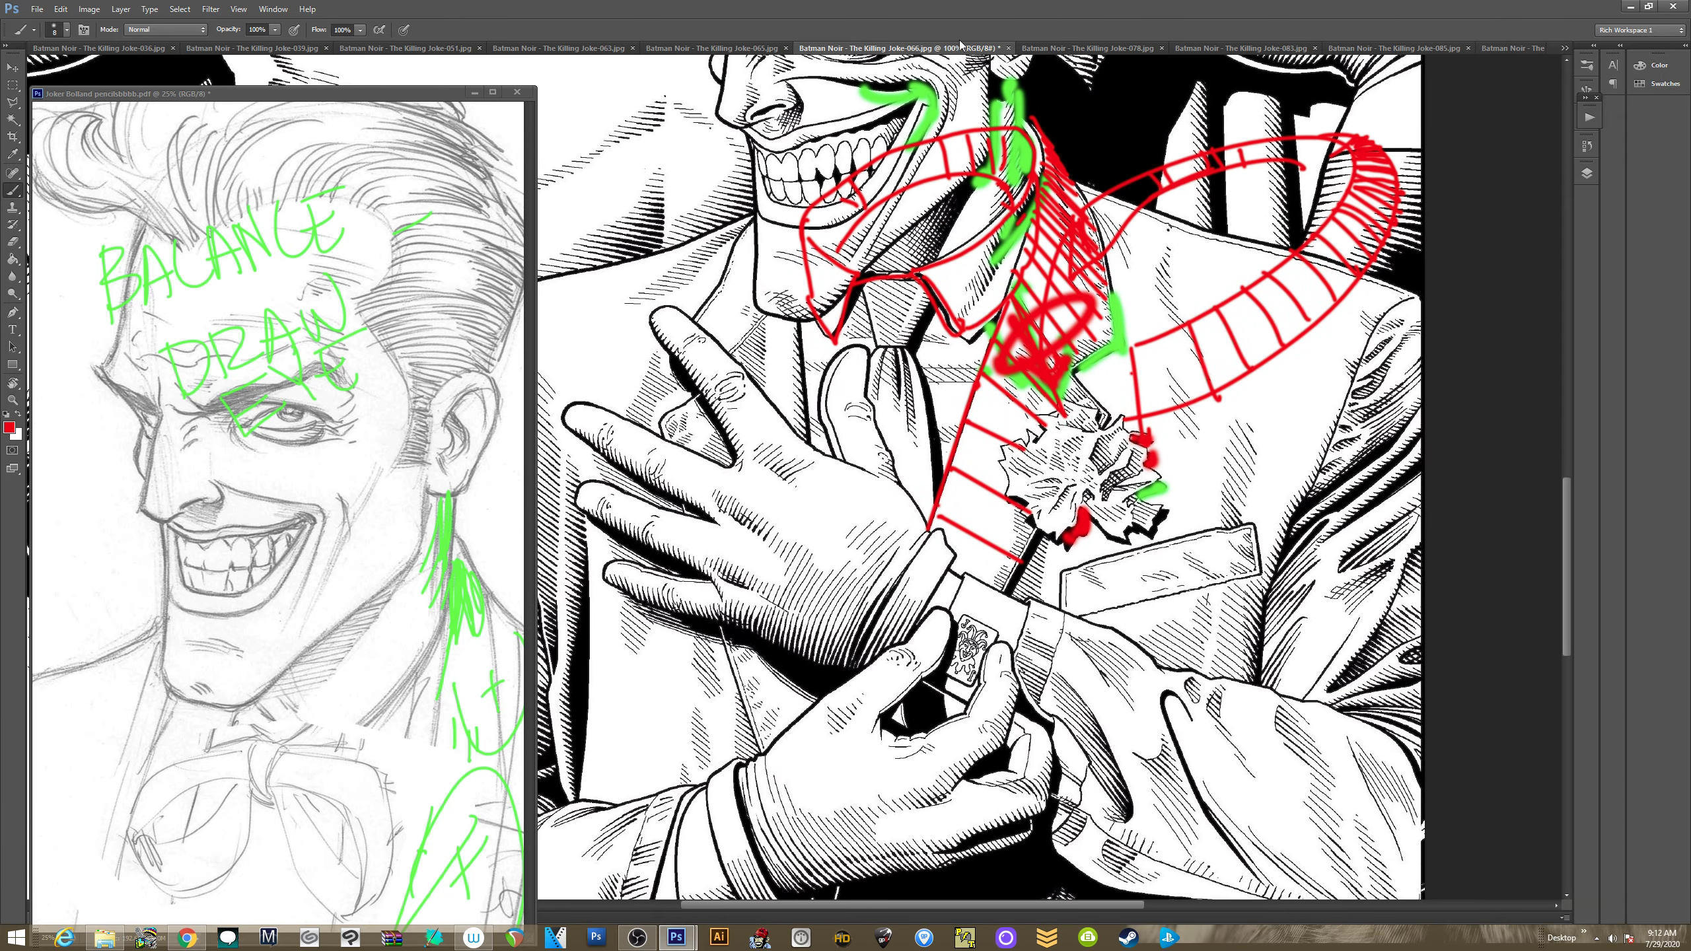
click(1008, 48)
click(857, 347)
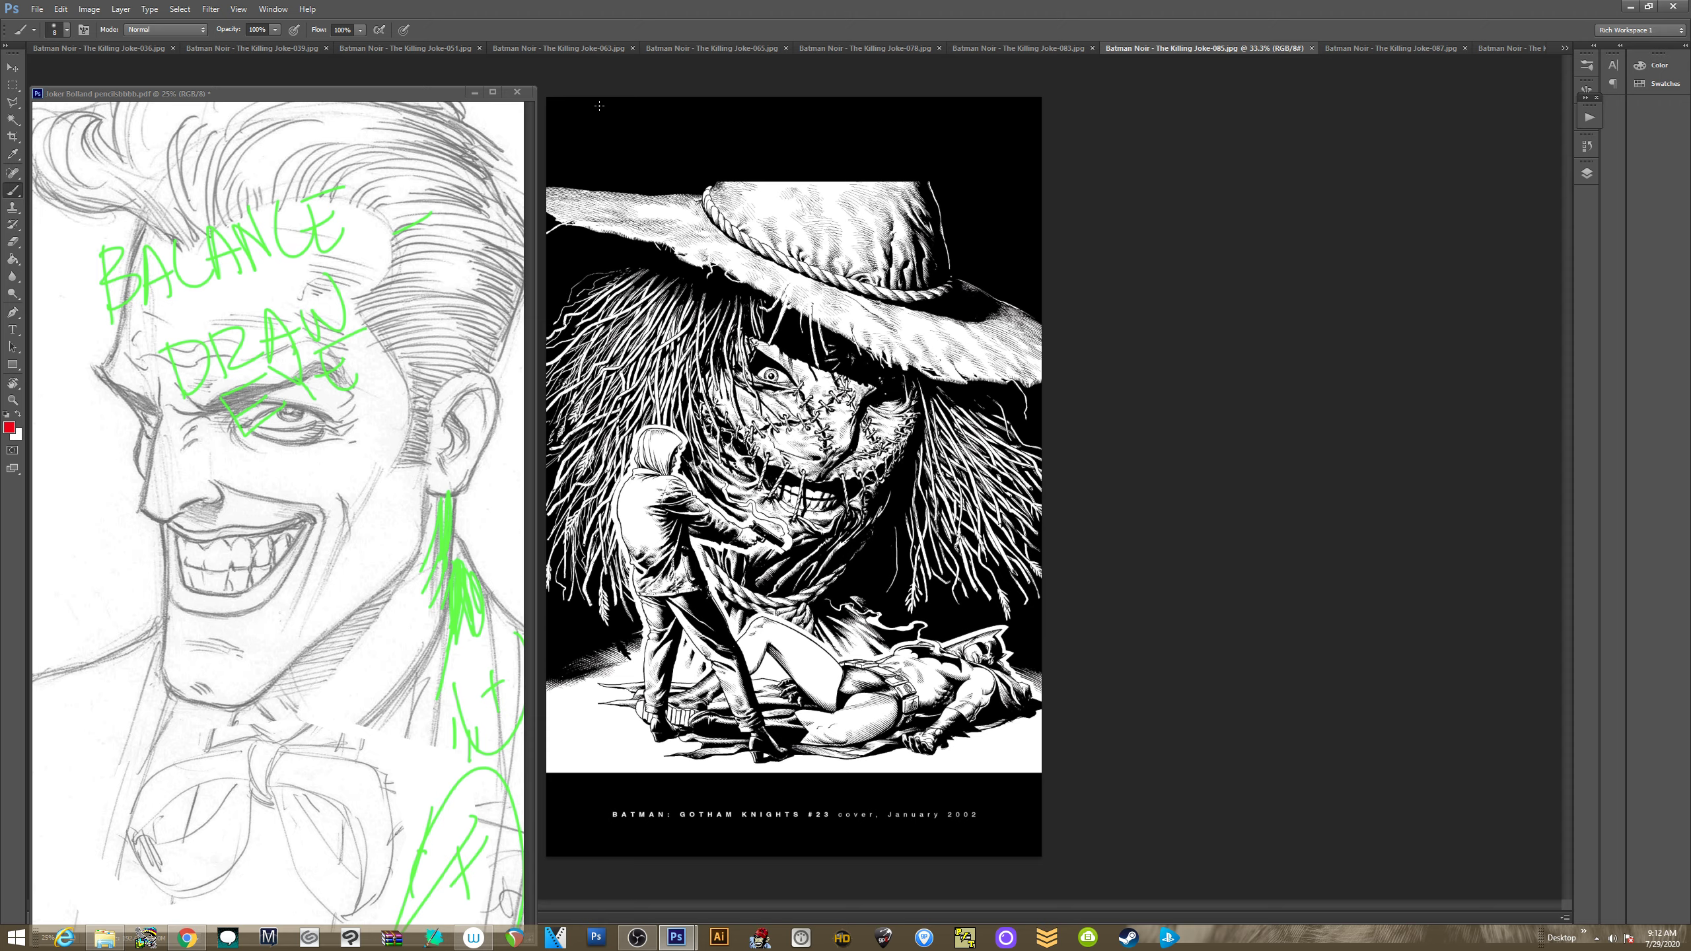
click(559, 49)
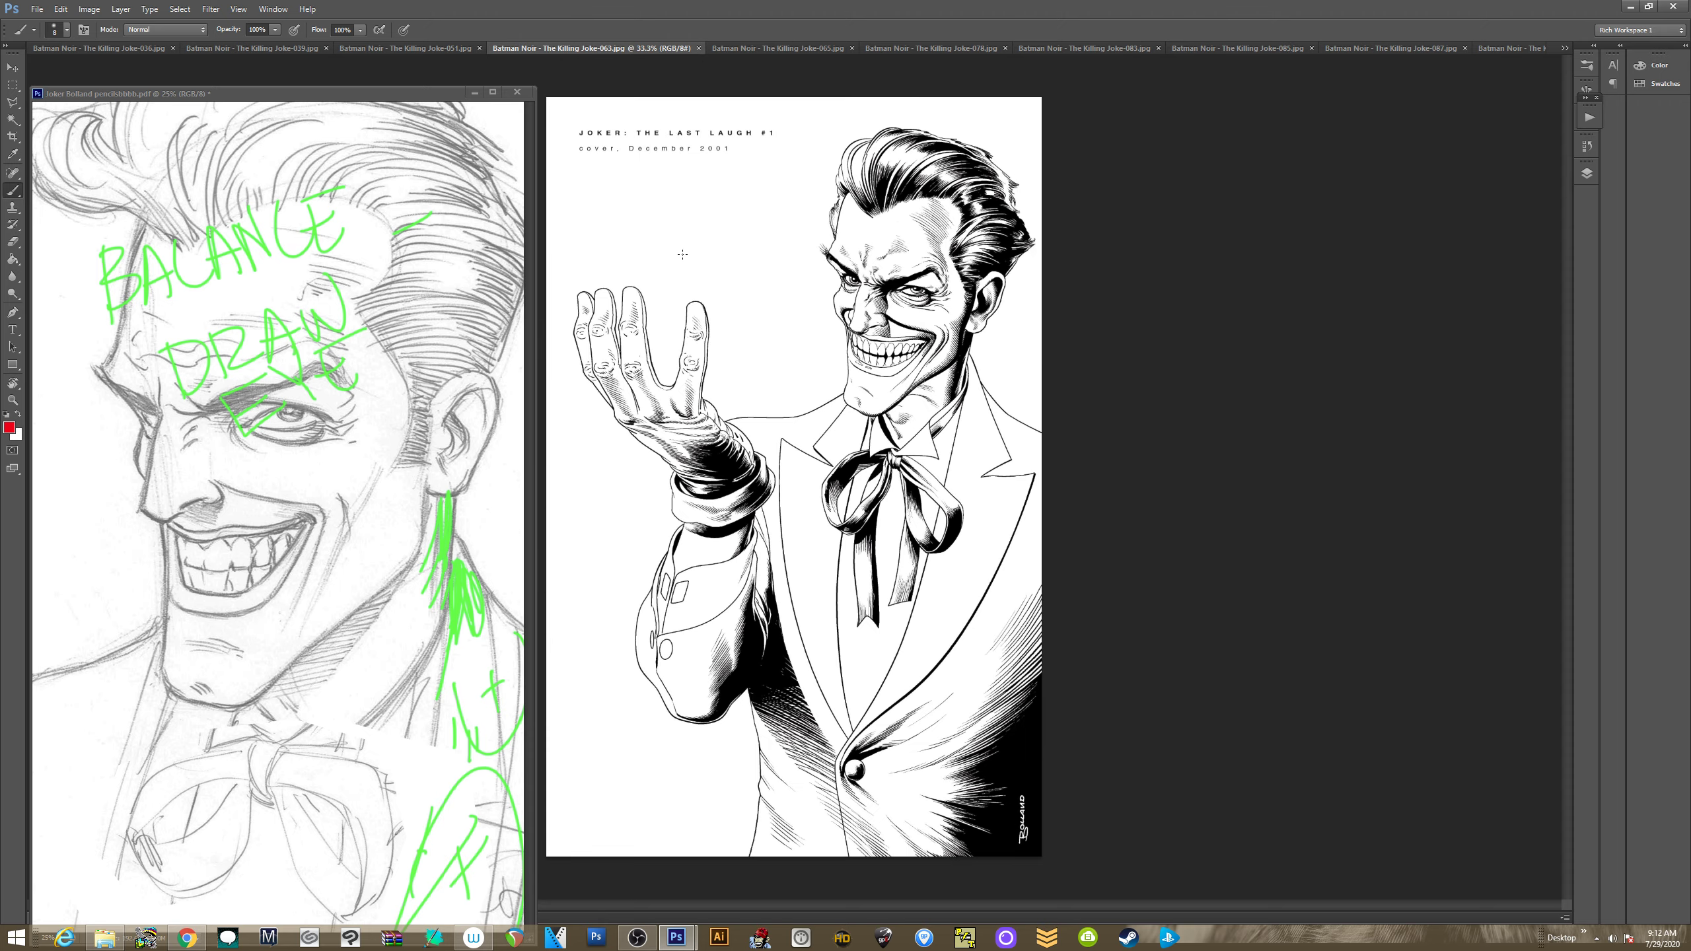
key(ctrl+plus)
key(ctrl+plus)
key(ctrl+plus)
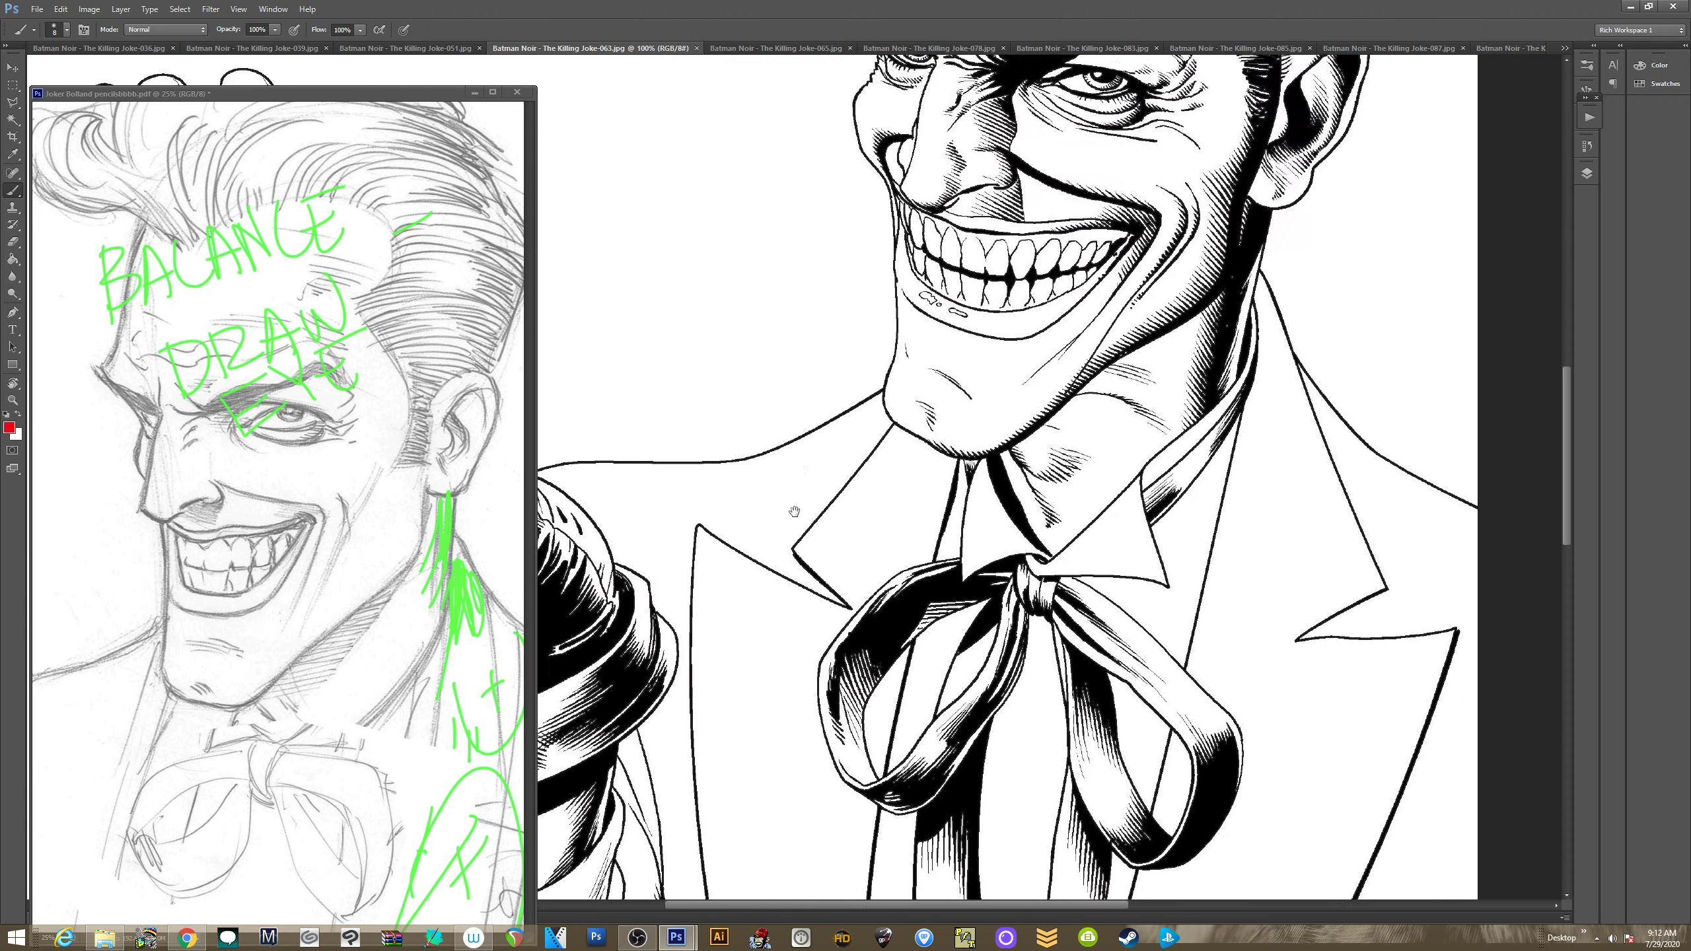
mouse_move(976, 107)
mouse_down()
mouse_move(867, 440)
mouse_move(837, 456)
mouse_move(819, 419)
mouse_up()
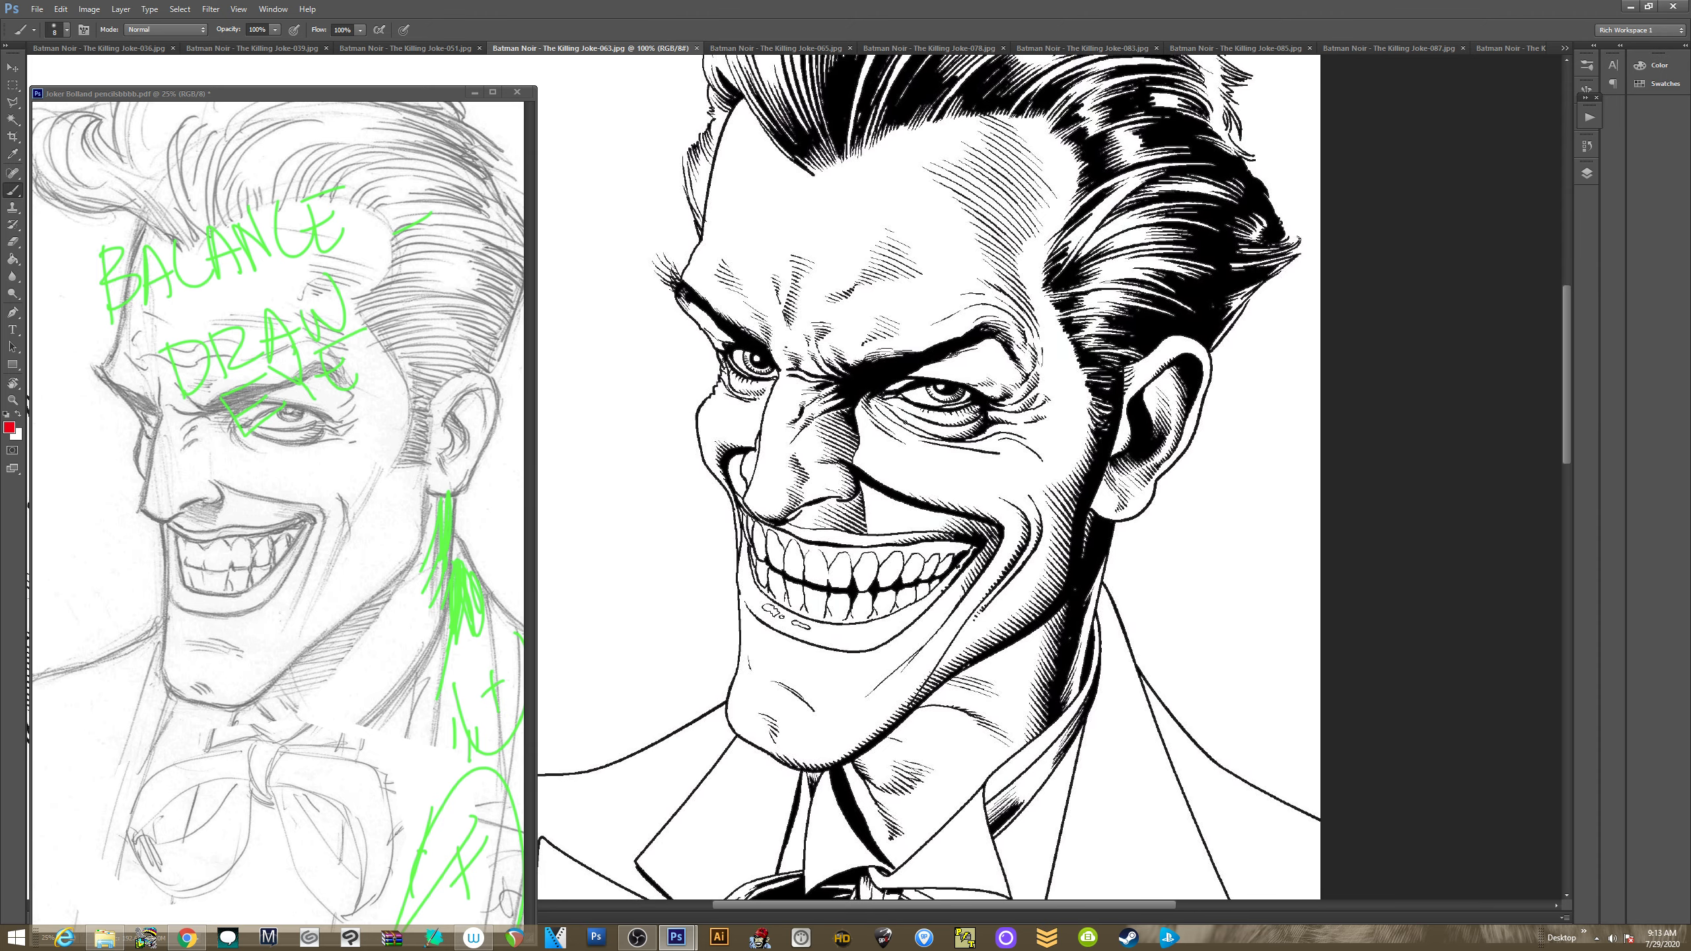
Mark the smile crease and inner eye shadow in red on page 063, circle the face, and undo these strokes
drag(861, 477, 990, 524)
mouse_move(900, 366)
mouse_down()
mouse_move(844, 398)
mouse_move(903, 367)
mouse_up()
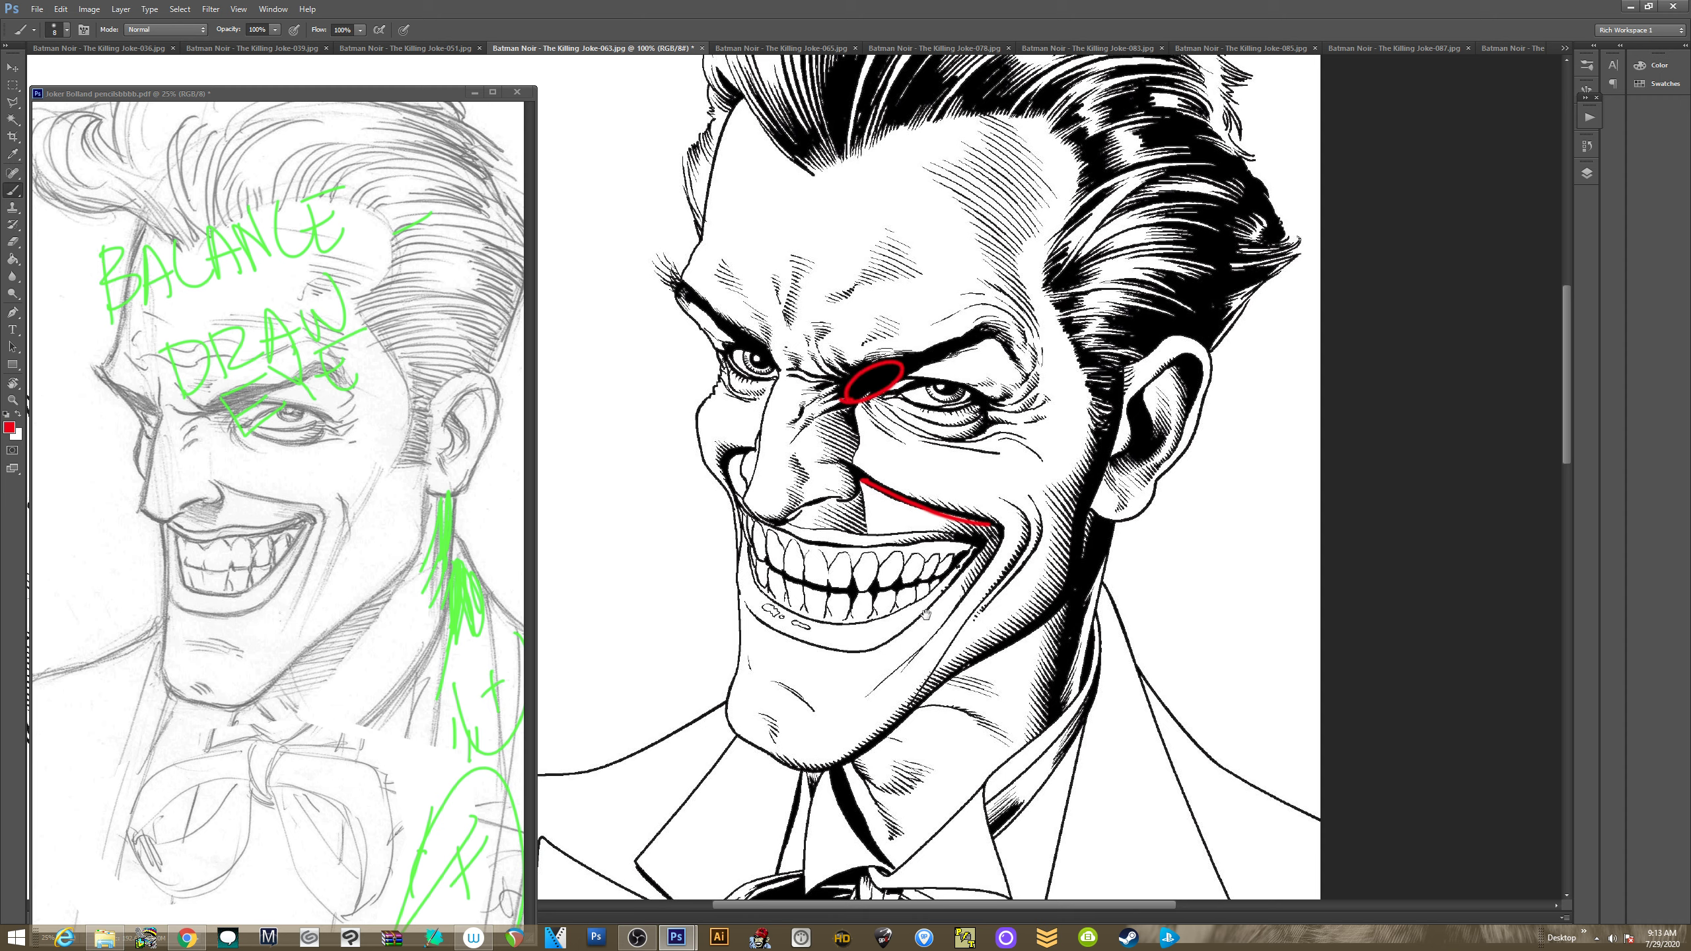
drag(921, 615, 926, 599)
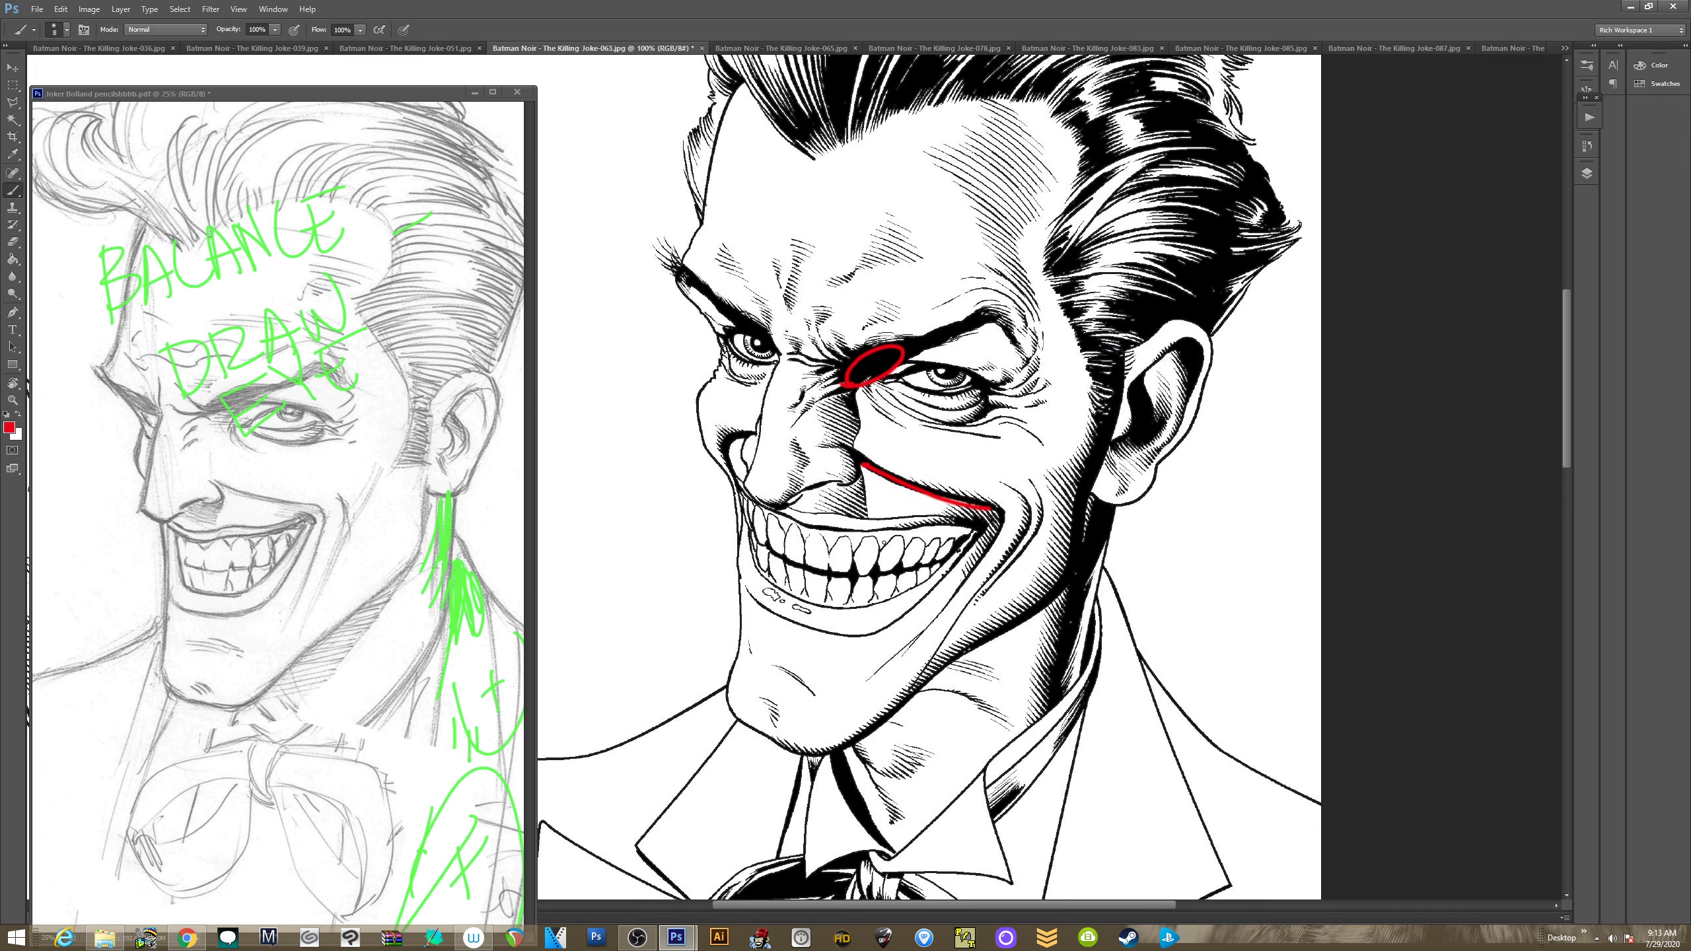
drag(885, 540, 959, 535)
key(ctrl+alt+z)
key(ctrl+alt+z)
key(ctrl+alt+z)
key(ctrl+alt+z)
key(ctrl+alt+z)
key(ctrl+alt+z)
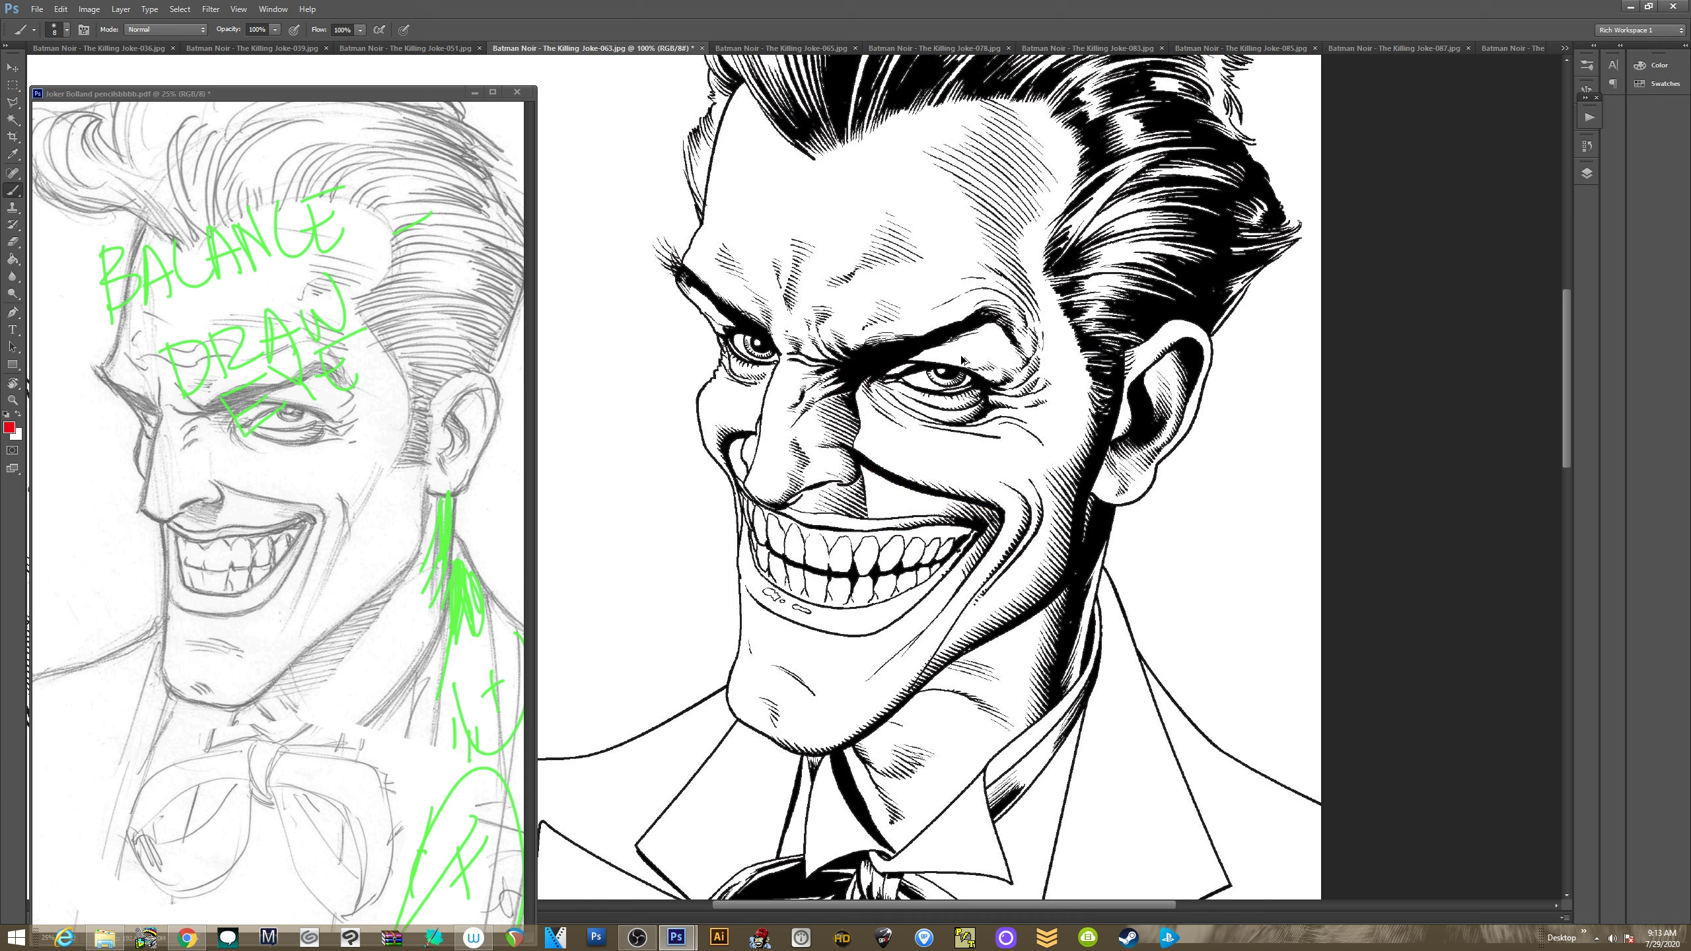
mouse_move(946, 512)
mouse_down()
mouse_move(643, 143)
mouse_move(872, 563)
mouse_up()
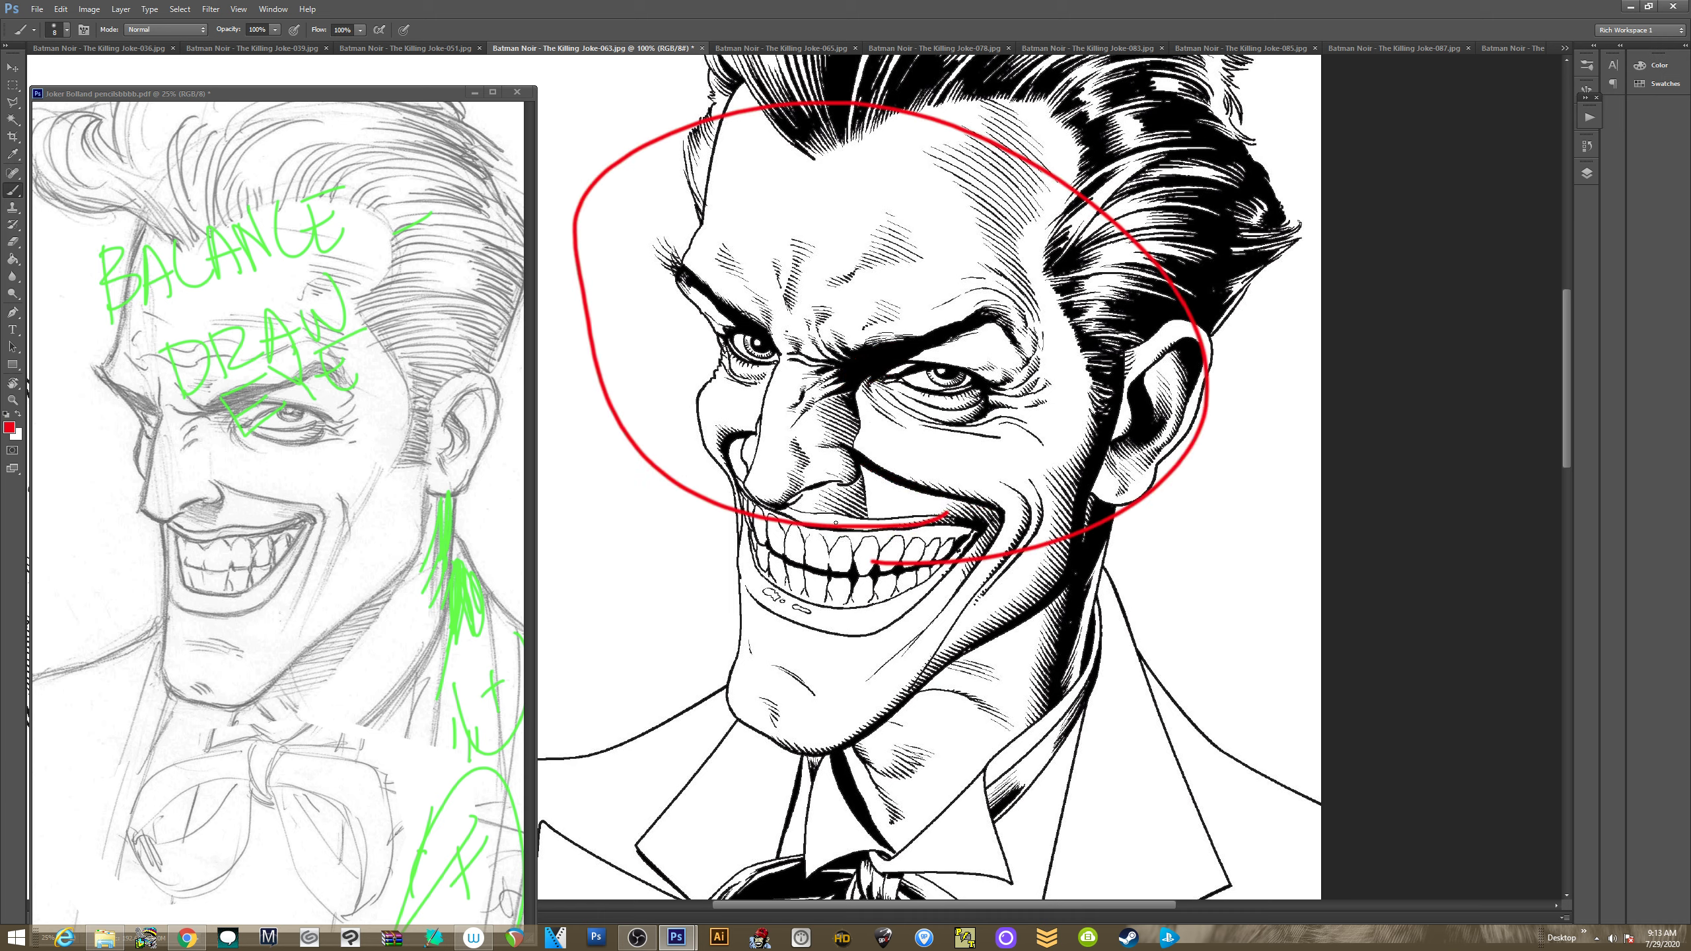
key(ctrl+alt+z)
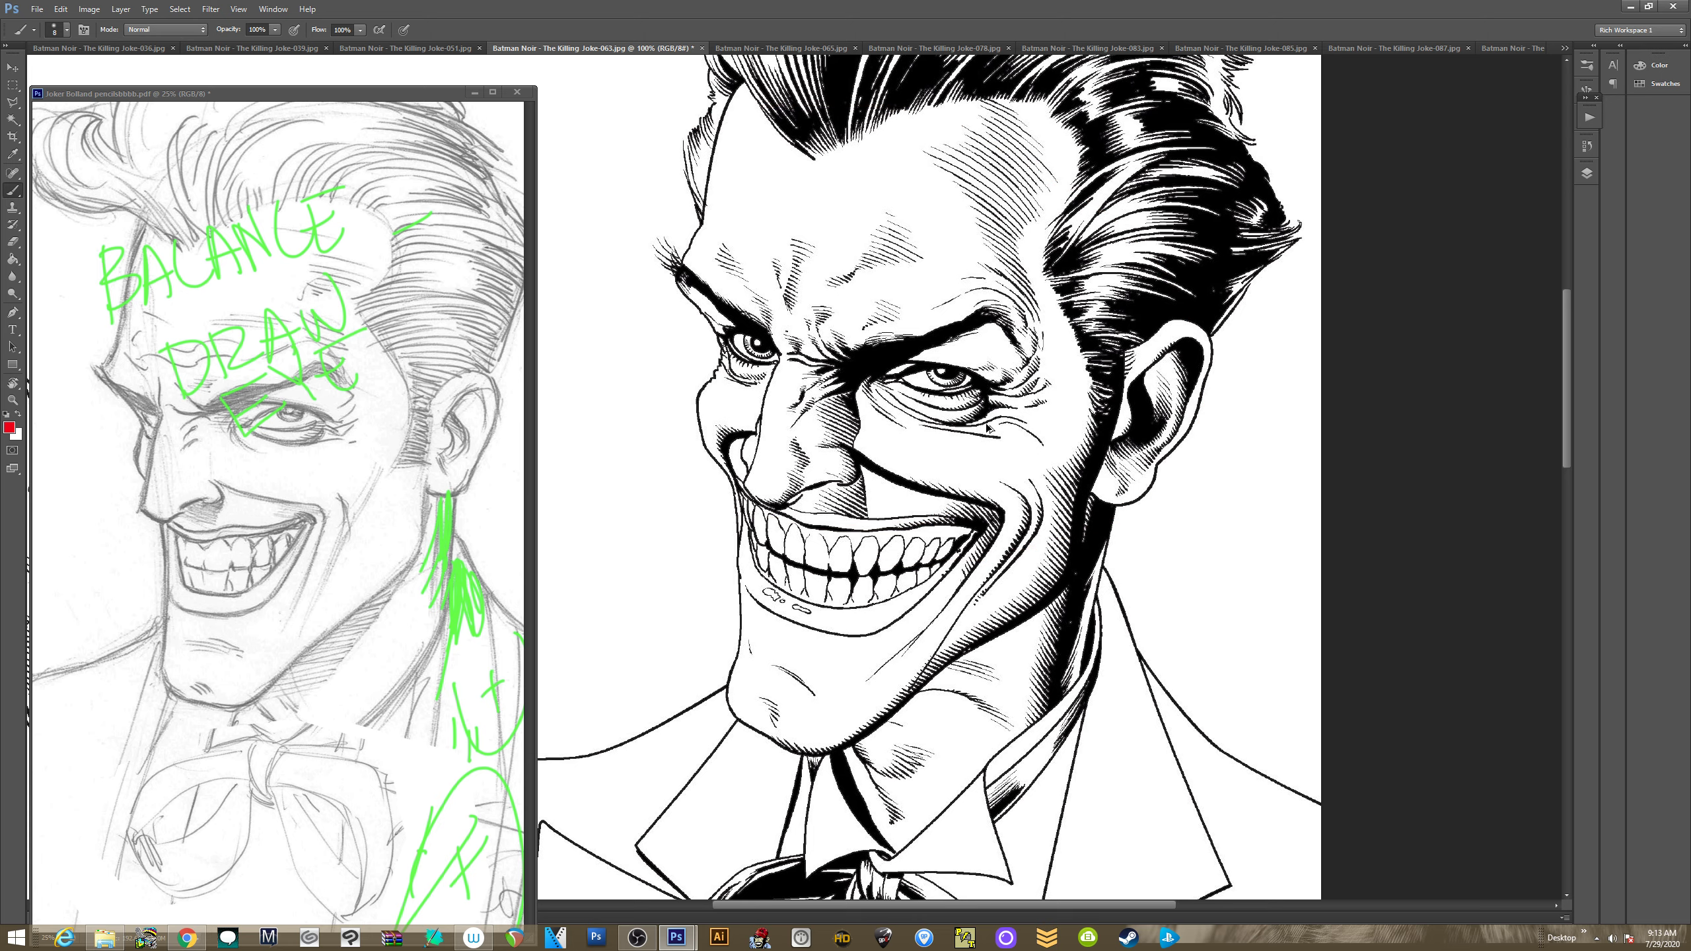
Mark the underside of the Joker's jaw with thin red strokes on the pencil sketch
drag(887, 524, 873, 410)
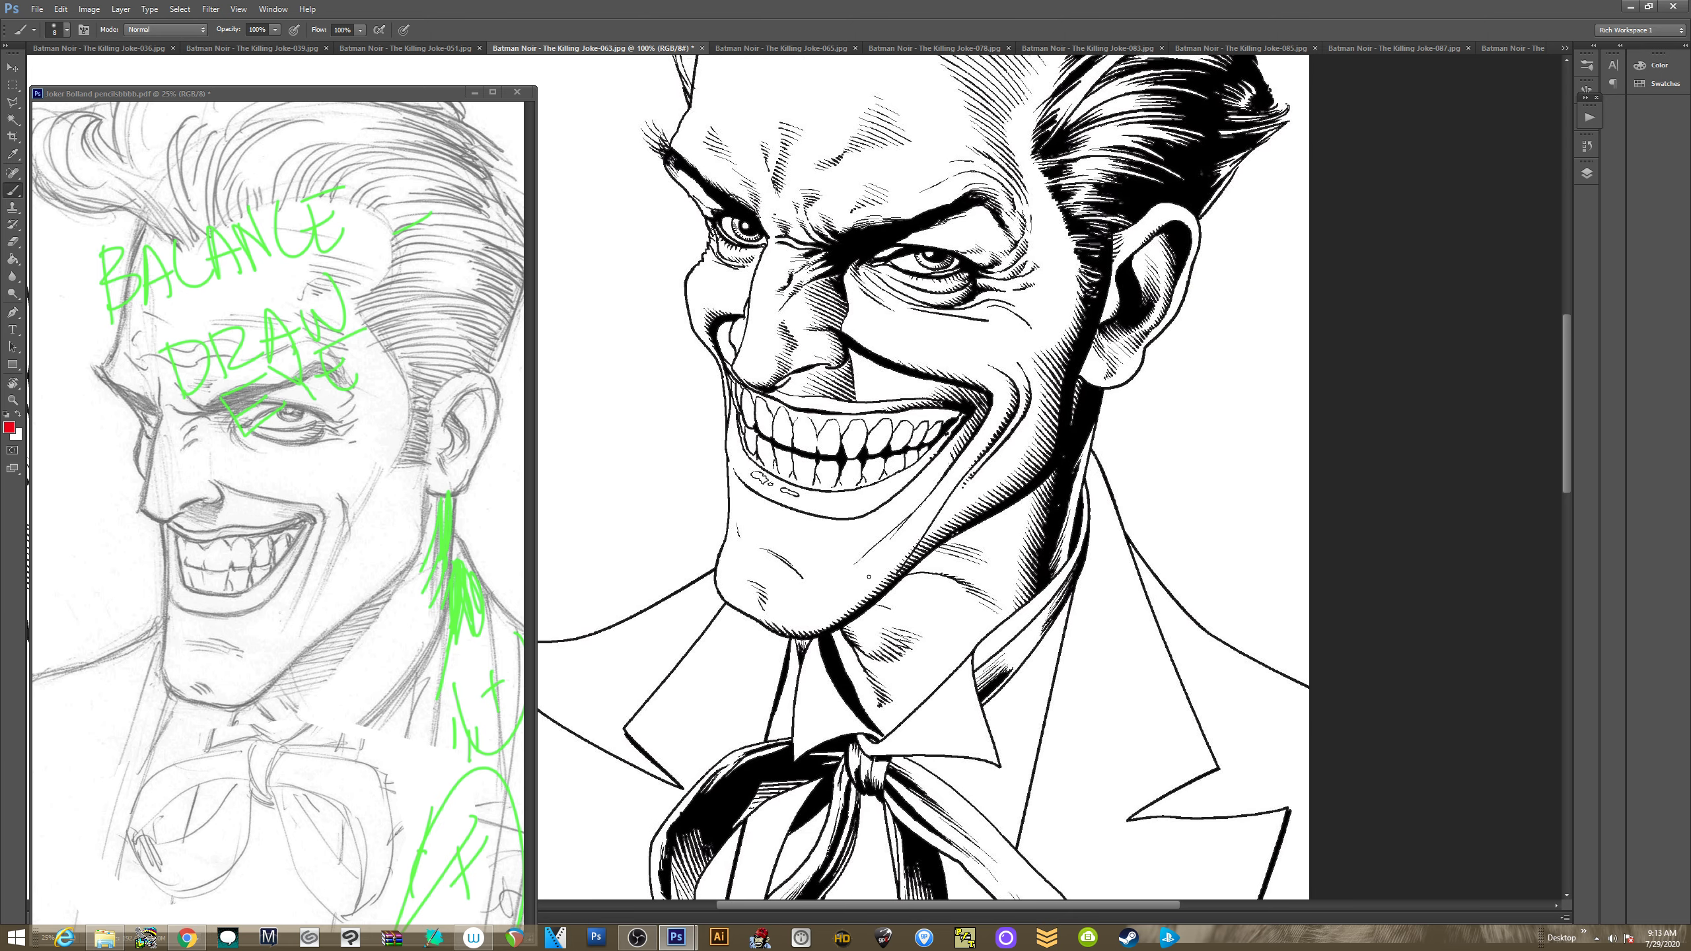
click(302, 644)
drag(301, 641, 386, 594)
Using page 063's bow tie as reference, draw two hanging ribbon tails in red below the sketch's bow, redoing the second tail
click(689, 585)
scroll(688, 533, down, 5)
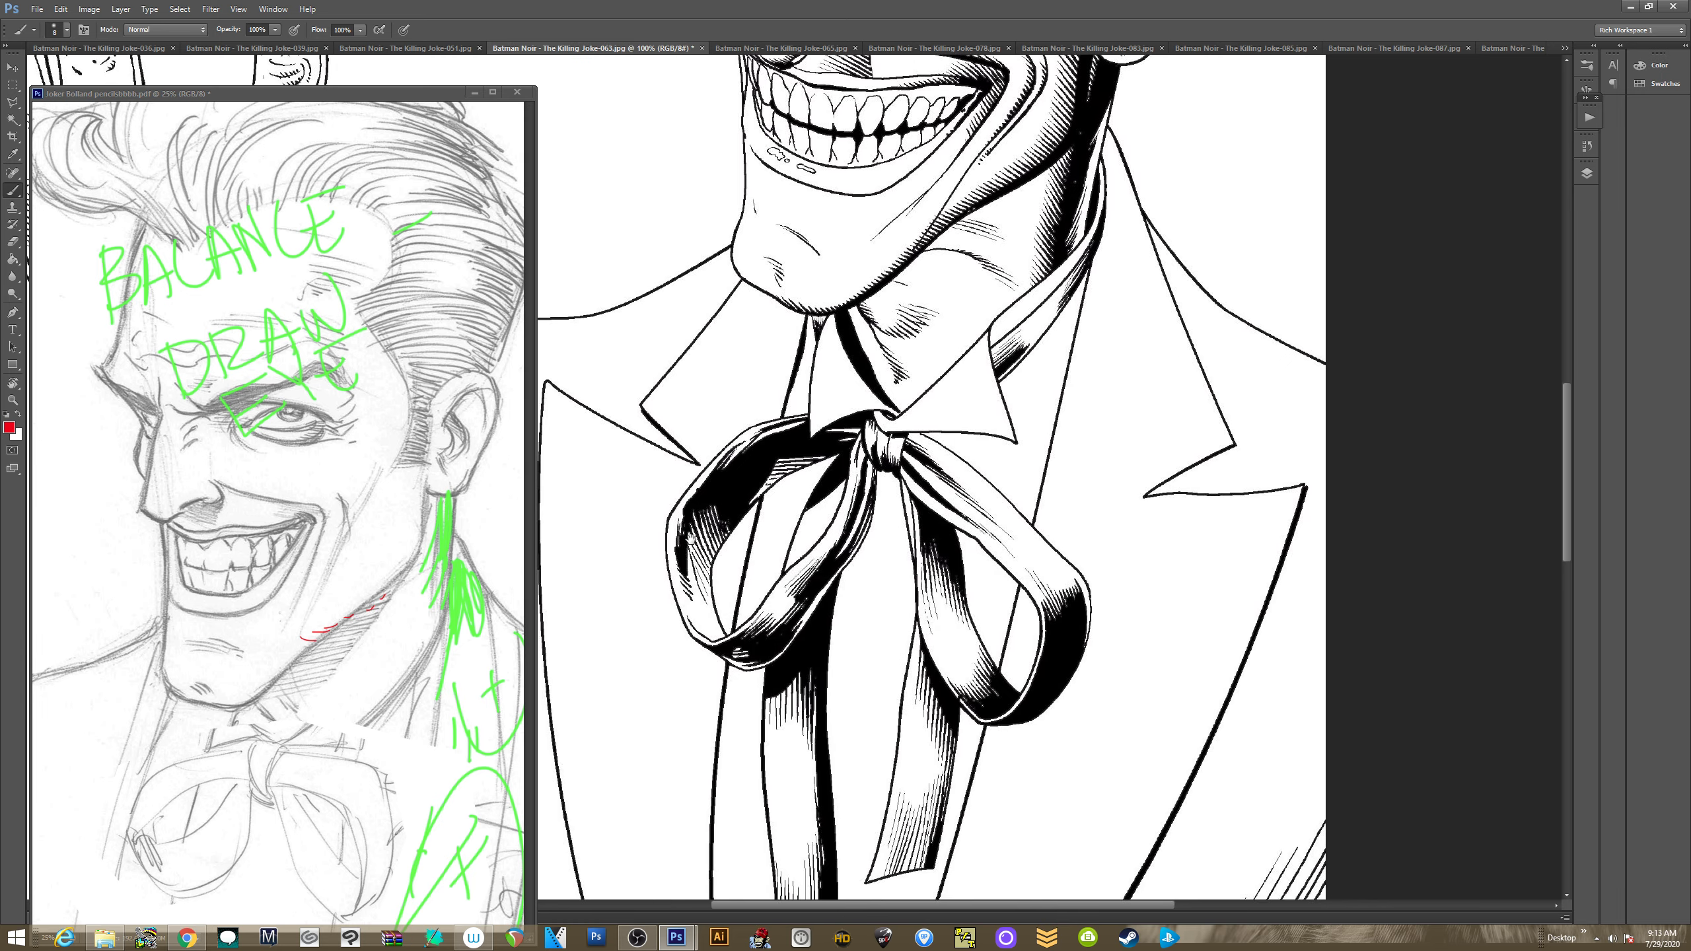
scroll(683, 539, down, 3)
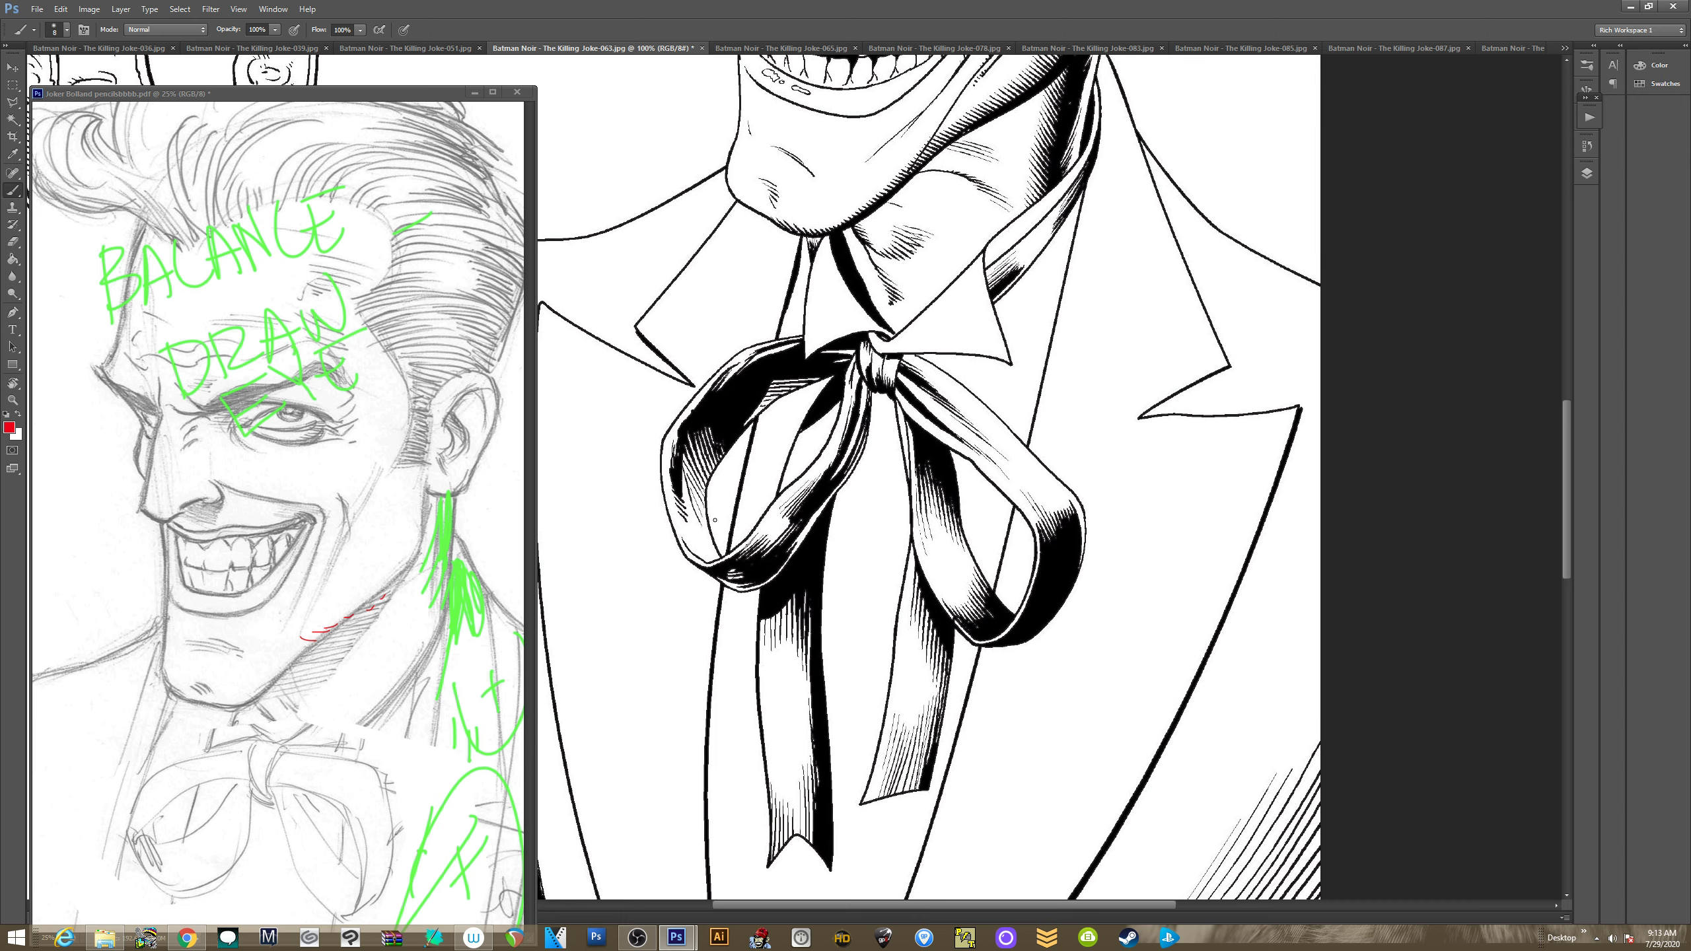
scroll(714, 521, down, 3)
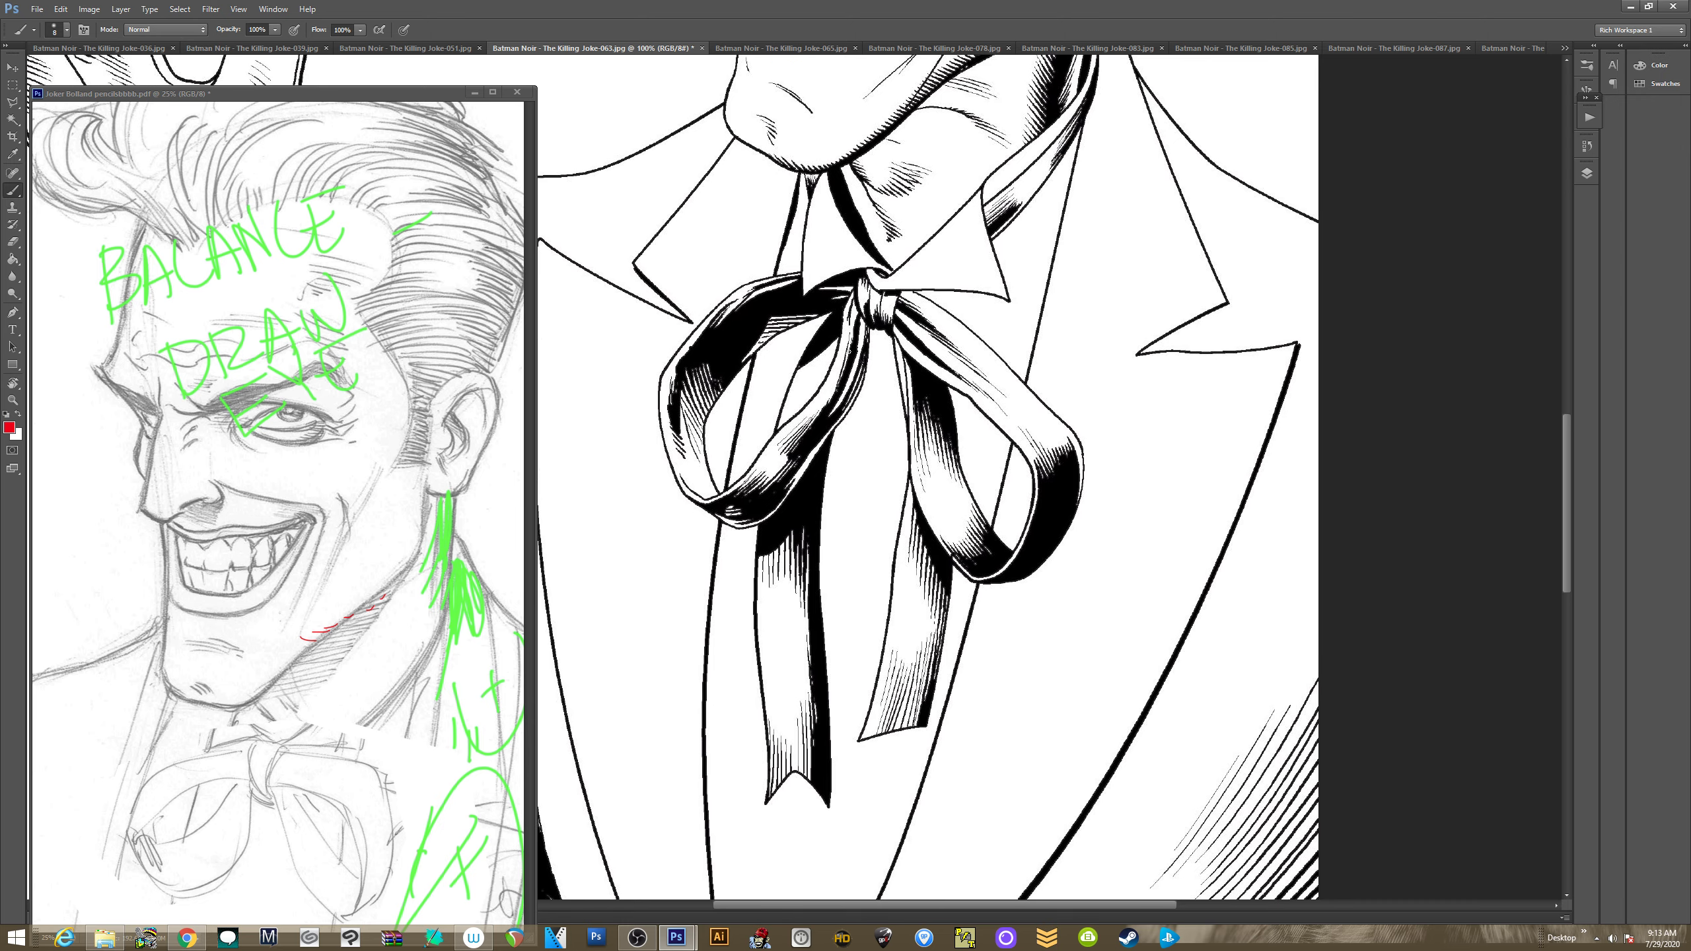
click(318, 730)
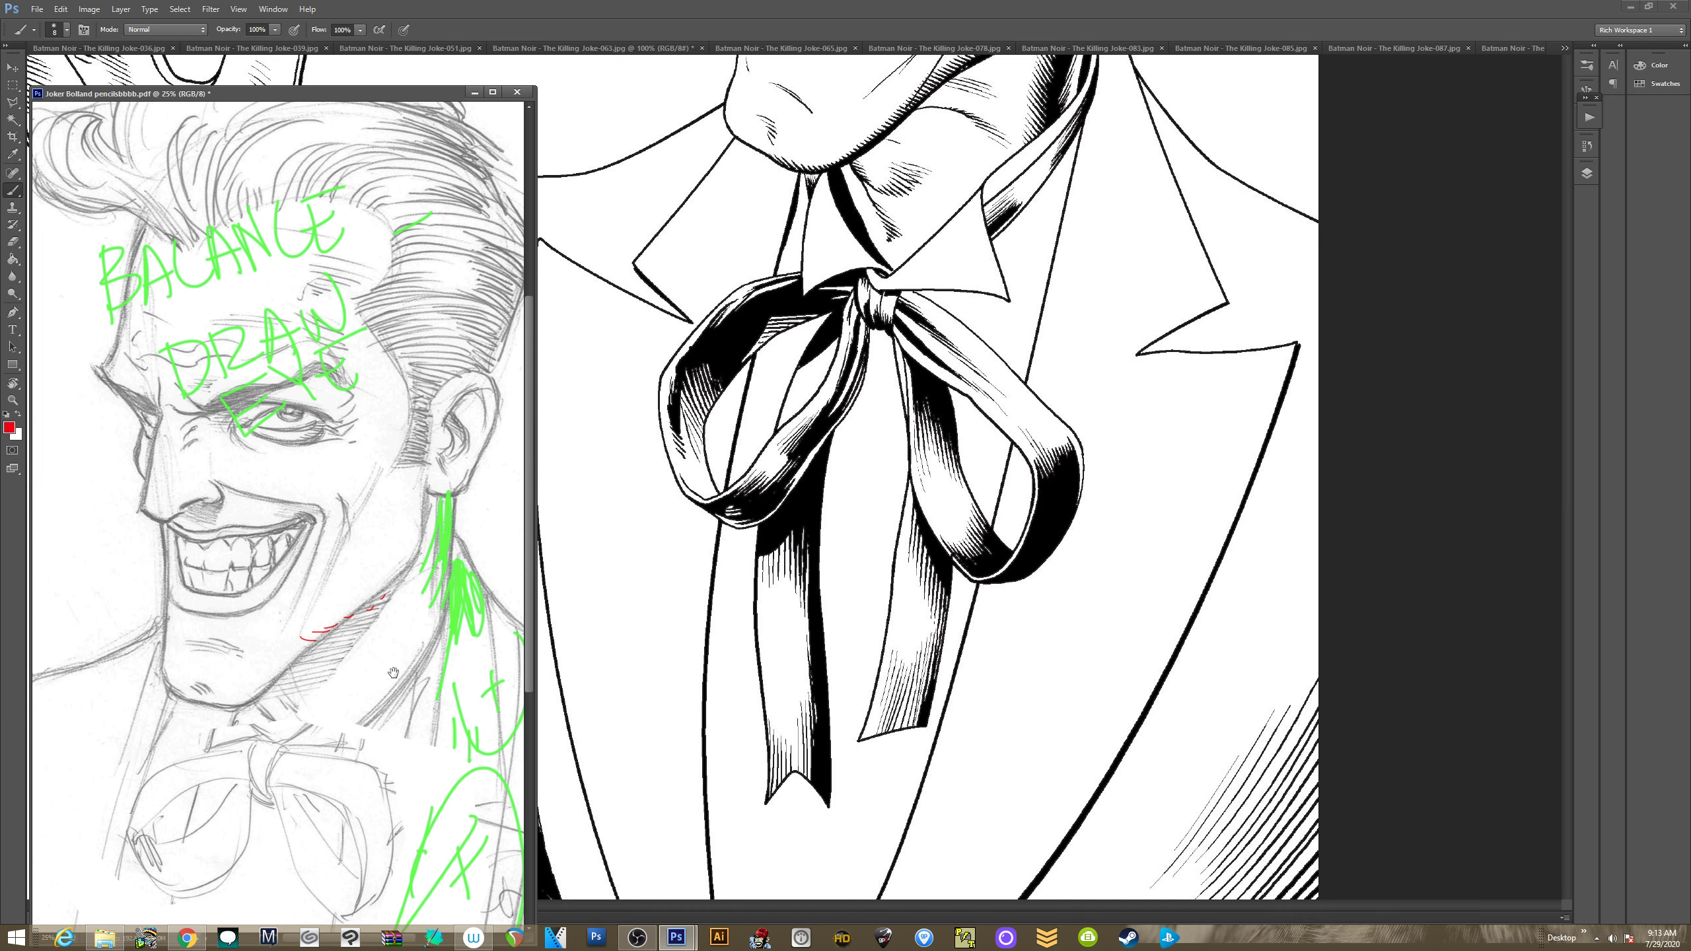
drag(353, 832, 381, 632)
mouse_move(301, 400)
mouse_down()
mouse_move(278, 495)
mouse_move(301, 401)
mouse_move(349, 509)
mouse_move(345, 433)
mouse_move(284, 502)
mouse_move(304, 399)
mouse_move(345, 504)
mouse_up()
key(ctrl+alt+z)
key(ctrl+alt+z)
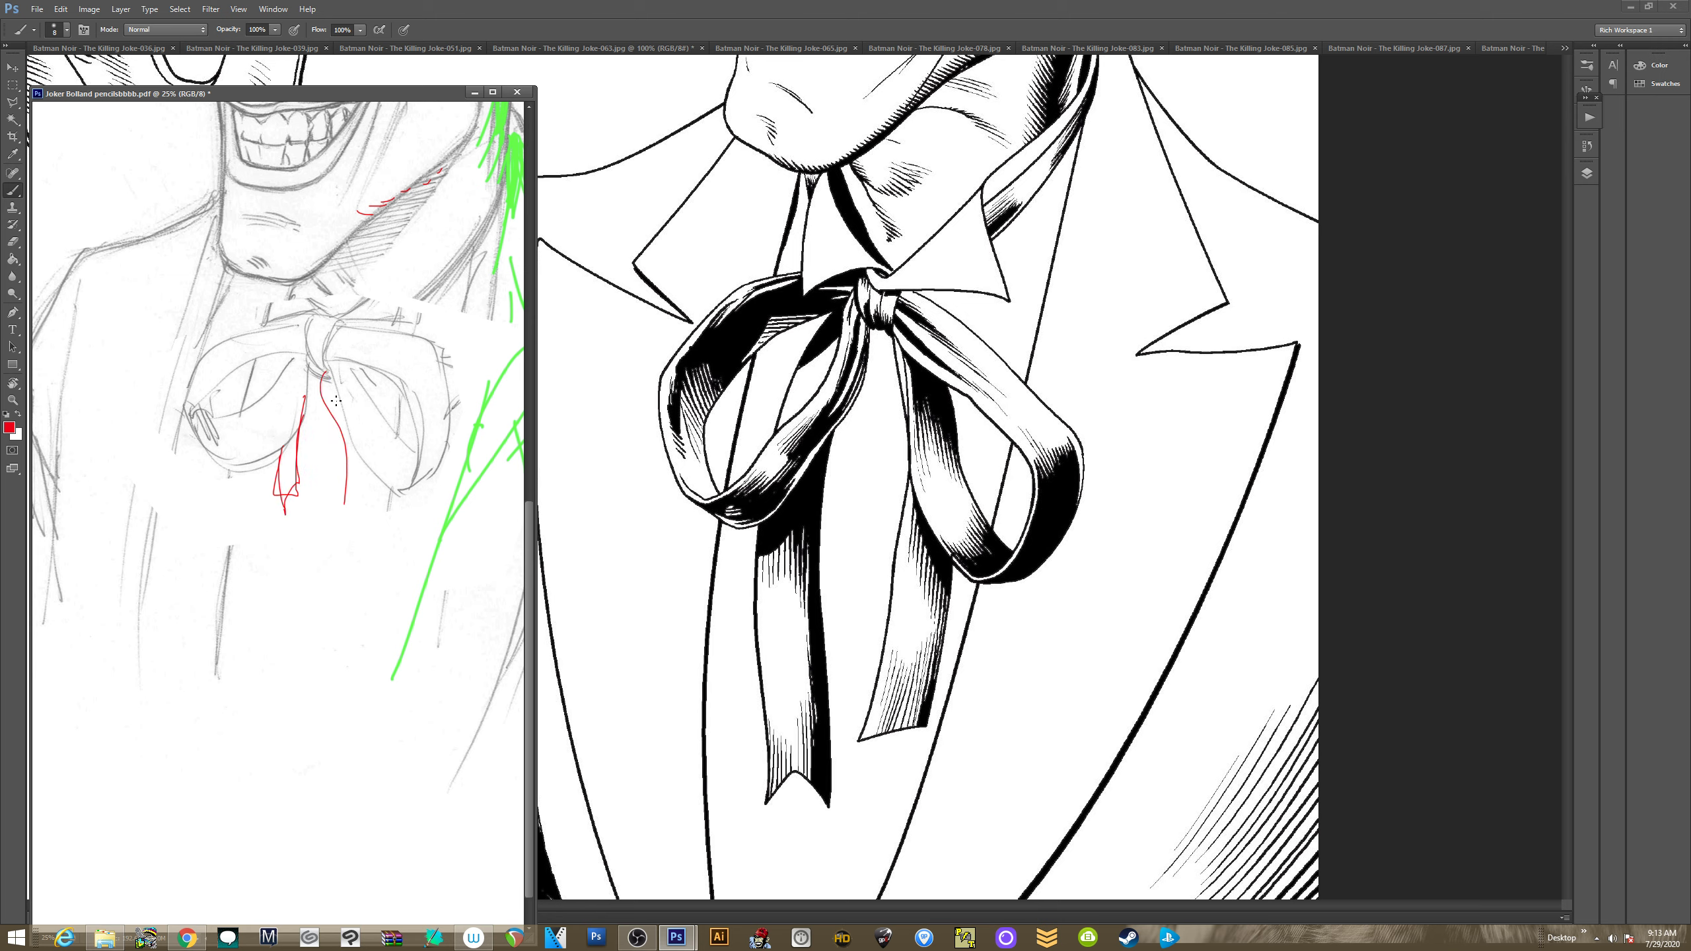
mouse_move(328, 390)
mouse_down()
mouse_move(362, 517)
mouse_move(359, 429)
mouse_move(379, 608)
mouse_up()
mouse_move(386, 239)
mouse_down()
mouse_move(387, 456)
mouse_move(353, 513)
mouse_move(371, 259)
mouse_up()
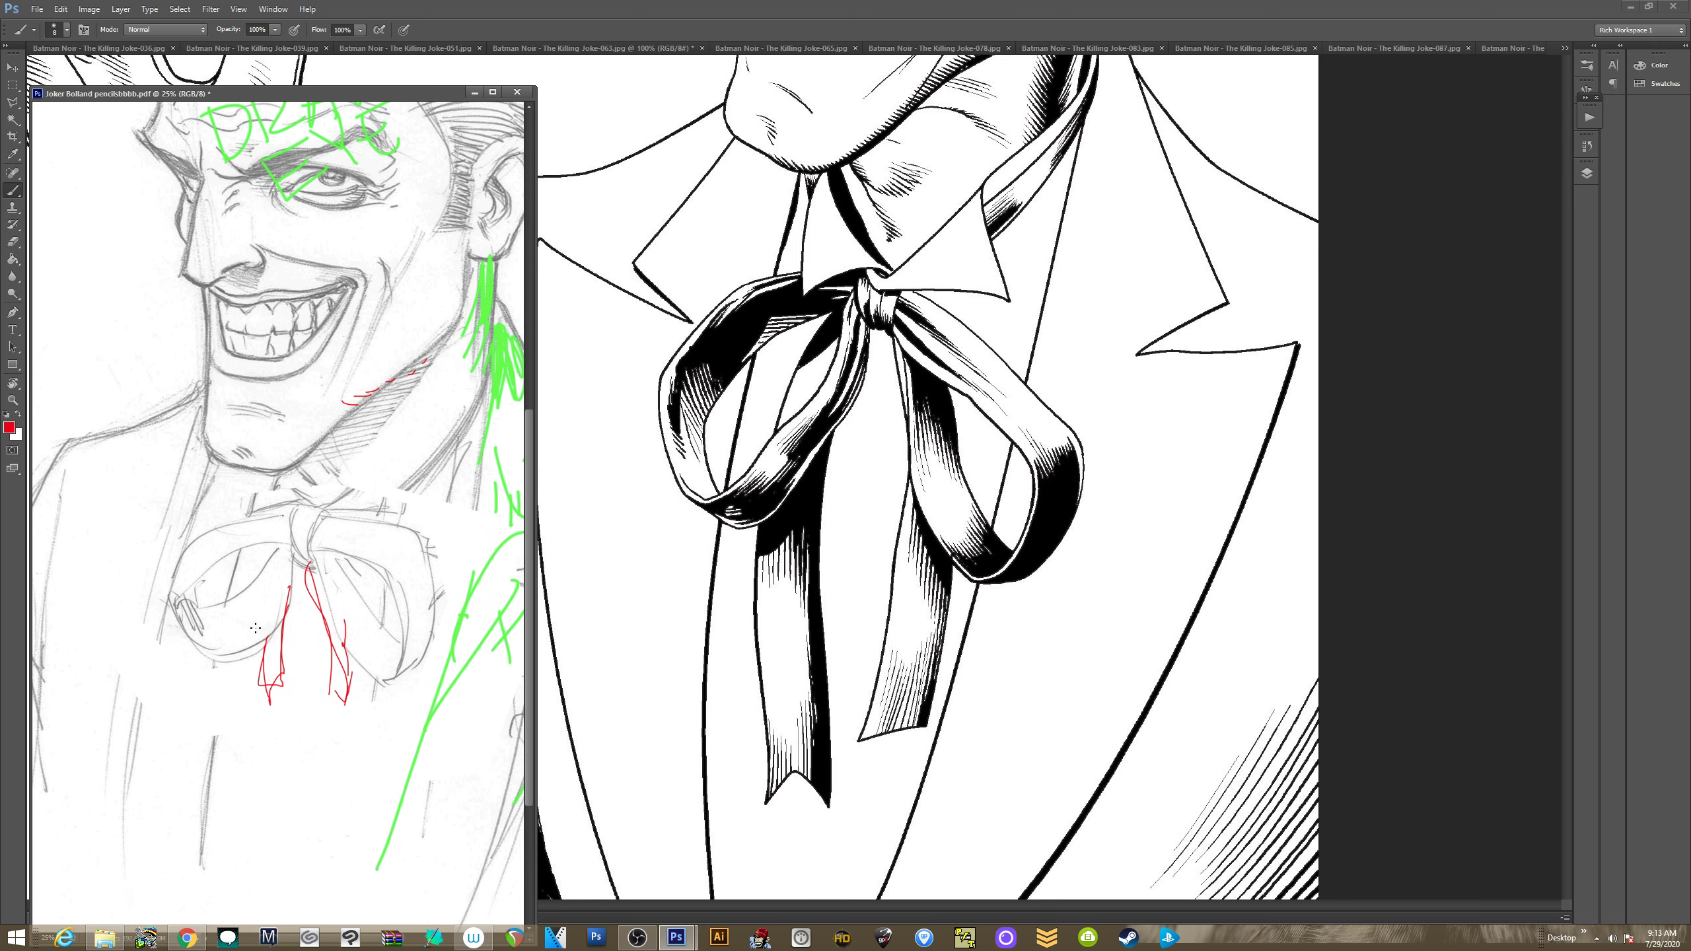
Shade the upper parts of the sketch's ribbon tails in red and mark the loops' shadow edges on page 063's ribbon tails
mouse_move(267, 647)
mouse_down()
mouse_move(337, 662)
mouse_move(329, 596)
mouse_up()
click(774, 499)
drag(789, 506, 775, 521)
mouse_move(915, 475)
mouse_down()
mouse_move(947, 586)
mouse_move(904, 521)
mouse_move(890, 681)
mouse_up()
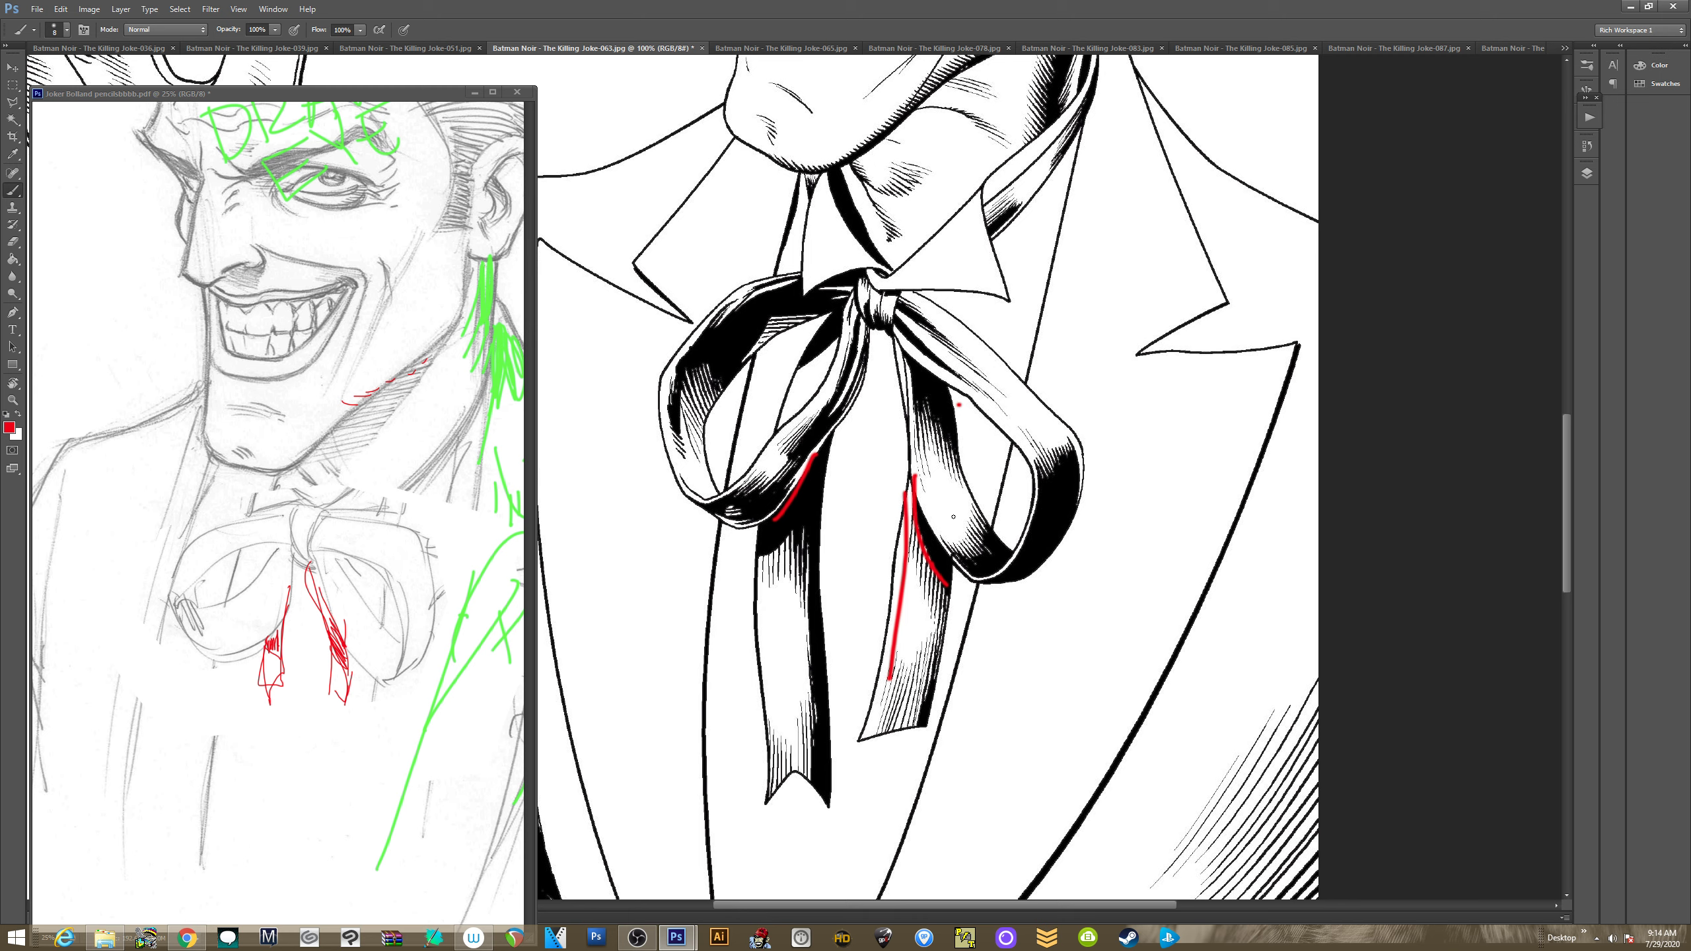
Circle the highlights on both loops and the knot of page 063's bow tie in red
drag(953, 517, 951, 512)
mouse_move(767, 463)
mouse_down()
mouse_move(784, 456)
mouse_move(695, 440)
mouse_up()
drag(1018, 423, 1025, 439)
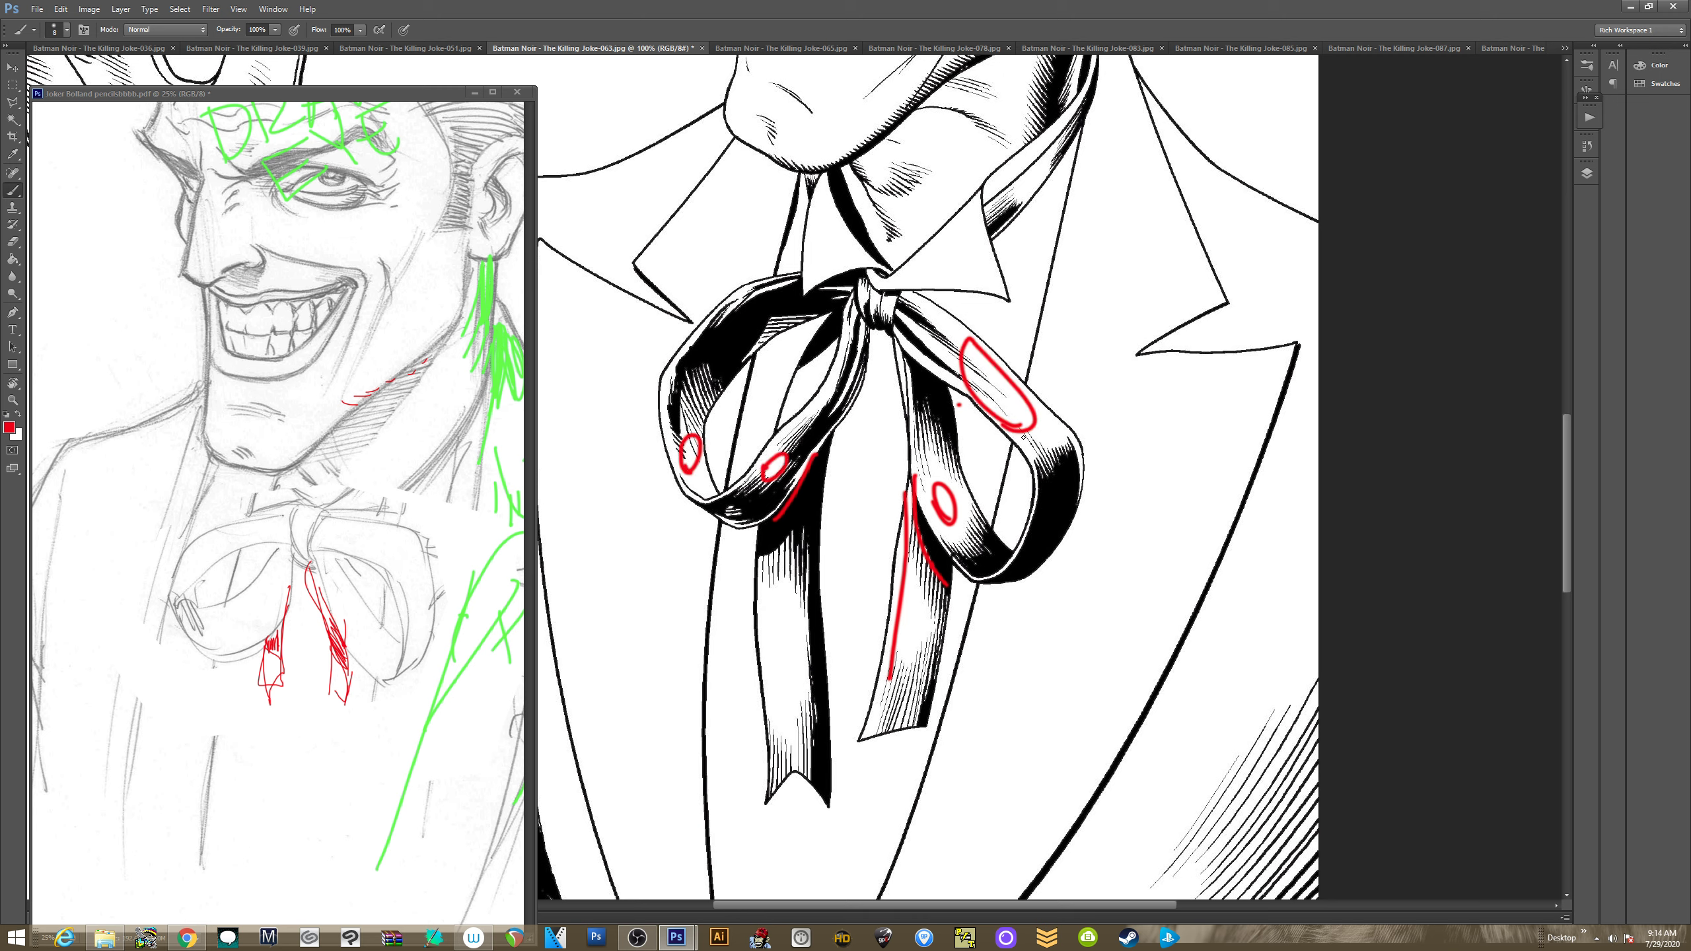
drag(872, 302, 877, 313)
Outline matching red highlight shapes on the knot and along the upper edges of both loops of the sketch's bow
click(297, 540)
mouse_move(296, 539)
mouse_down()
mouse_move(306, 550)
mouse_move(319, 510)
mouse_move(303, 544)
mouse_up()
drag(303, 536, 313, 518)
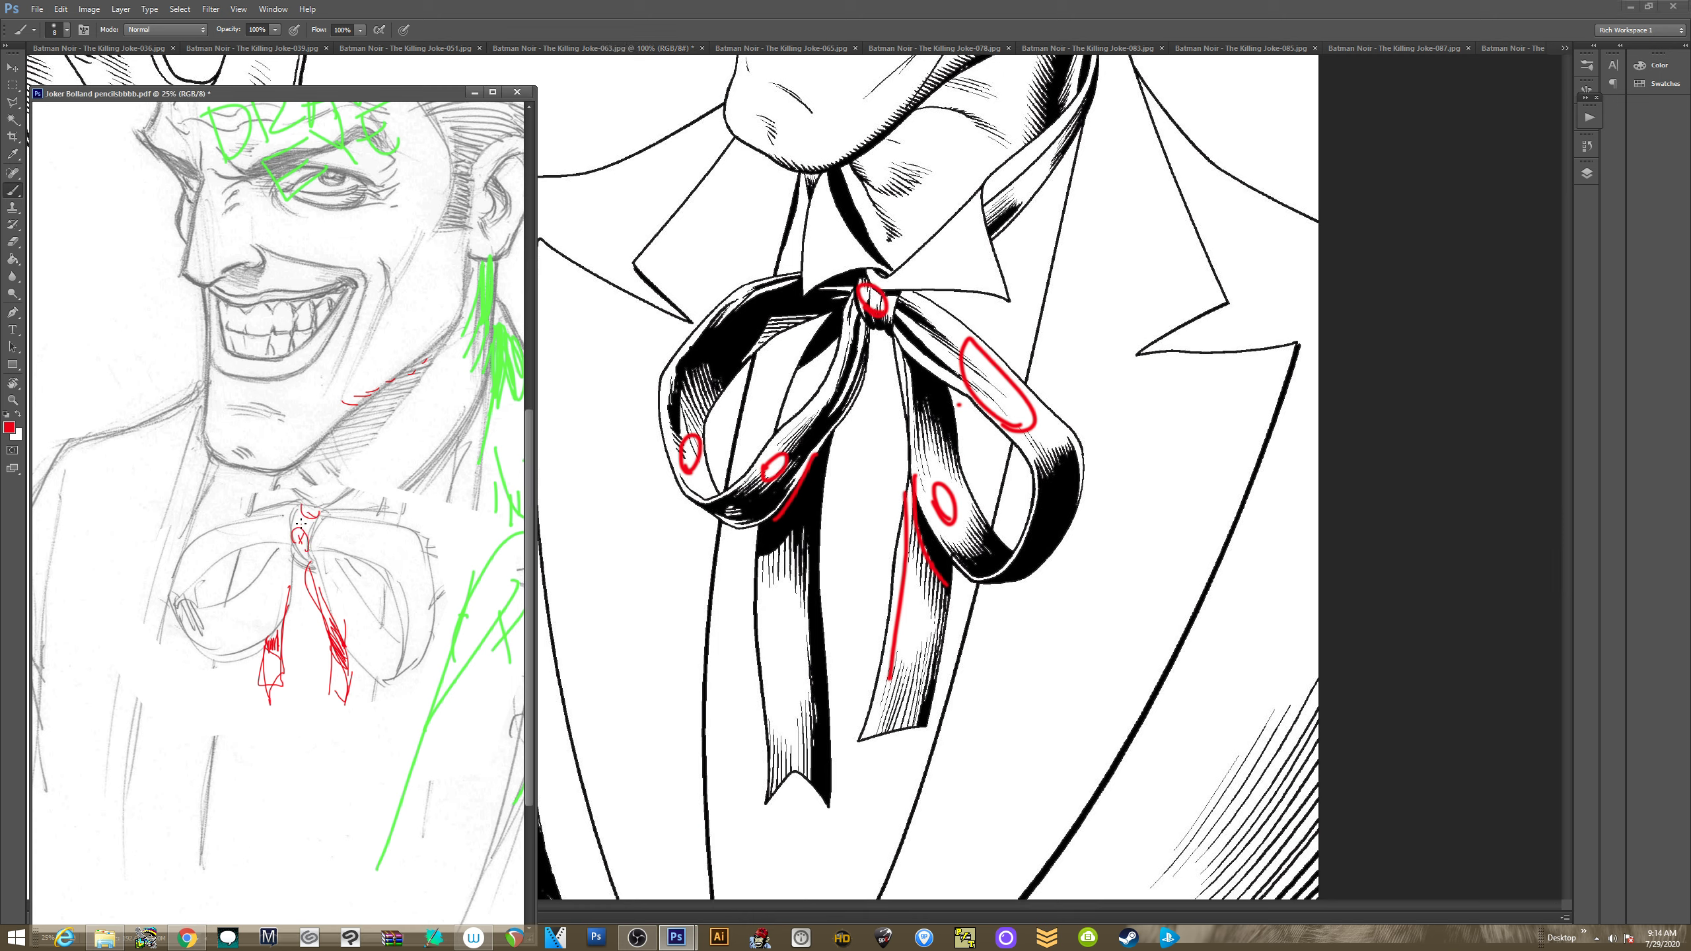
mouse_move(173, 576)
mouse_down()
mouse_move(203, 586)
mouse_move(186, 580)
mouse_up()
mouse_move(248, 528)
mouse_down()
mouse_move(240, 553)
mouse_move(265, 529)
mouse_move(205, 556)
mouse_up()
drag(333, 524, 381, 533)
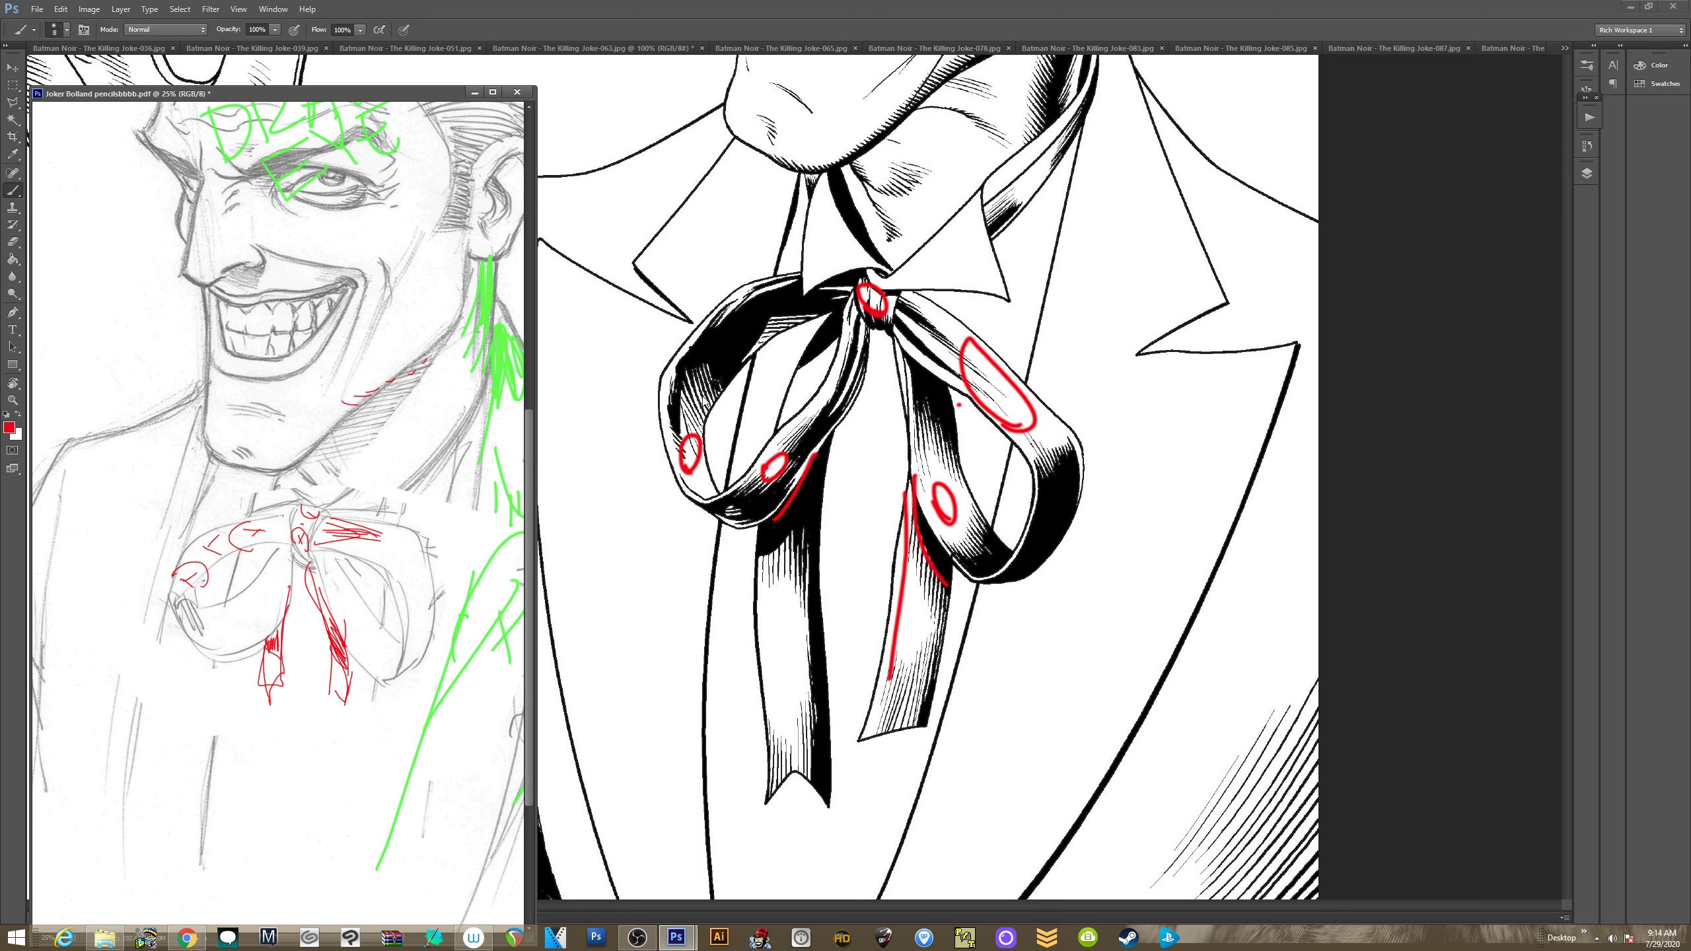
Draw a red arrow pointing at the highlight on the upper part of the right bow loop on page 063
click(1126, 279)
drag(1136, 224, 1016, 325)
mouse_move(1062, 256)
mouse_down()
mouse_move(995, 330)
mouse_move(1088, 325)
mouse_up()
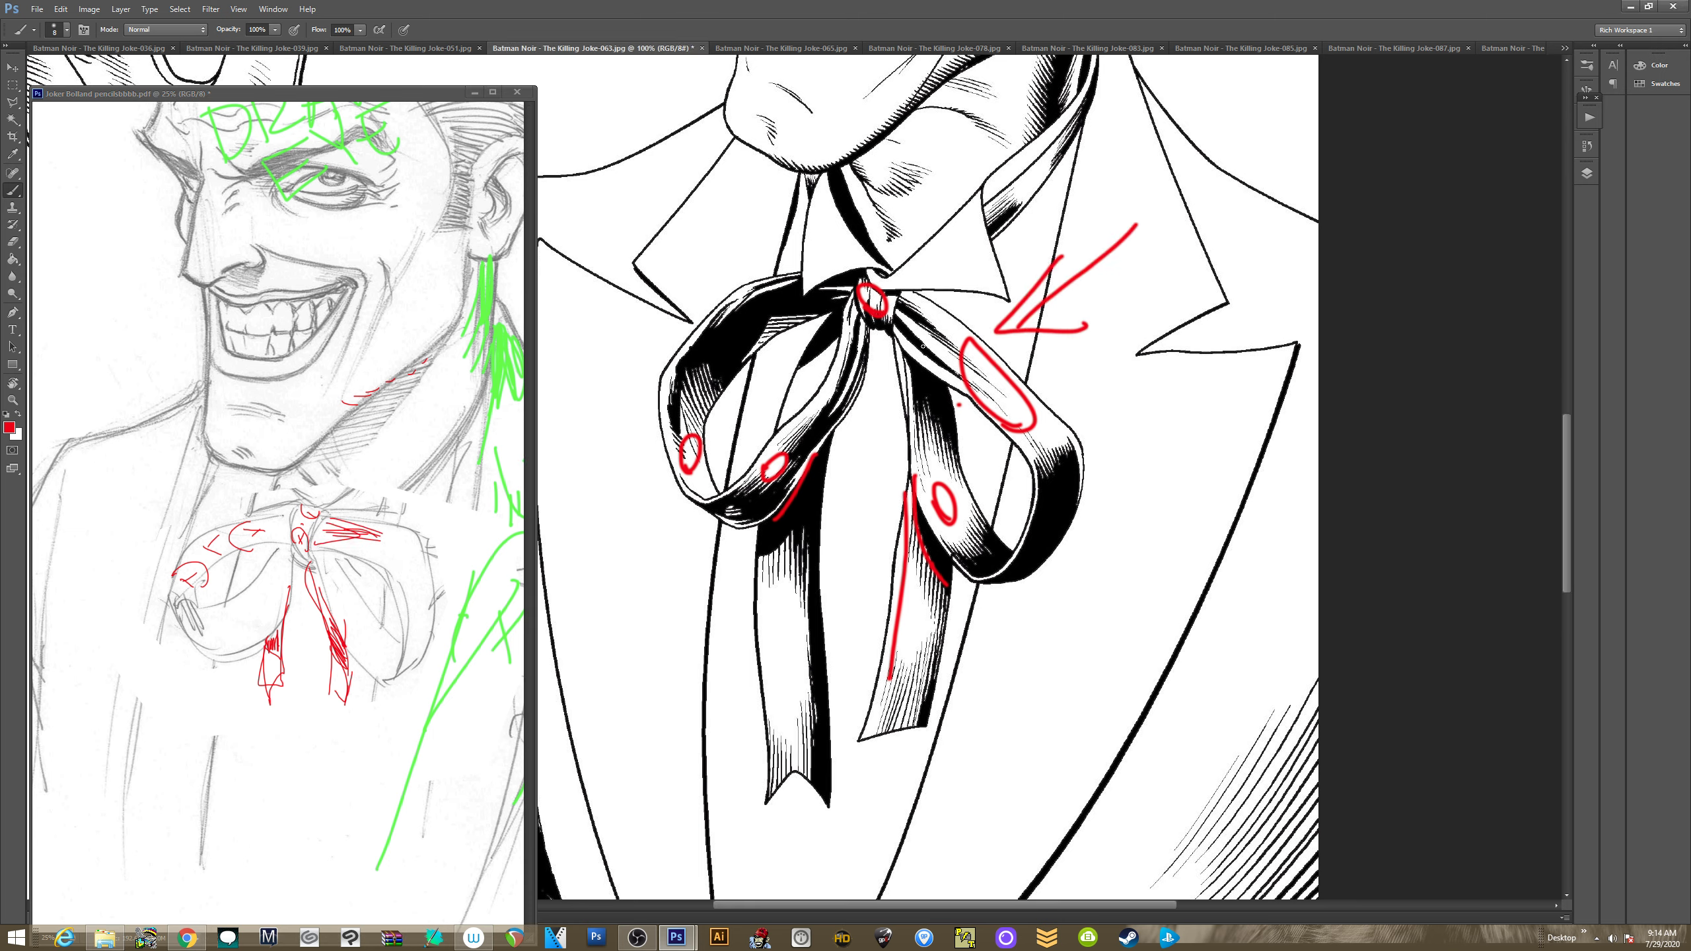
Mark shadow shapes in the sketch's right bow loop in red and draw two loose curves below the ribbon tails
click(422, 596)
mouse_move(403, 574)
mouse_down()
mouse_move(419, 655)
mouse_move(403, 671)
mouse_up()
drag(346, 603, 340, 559)
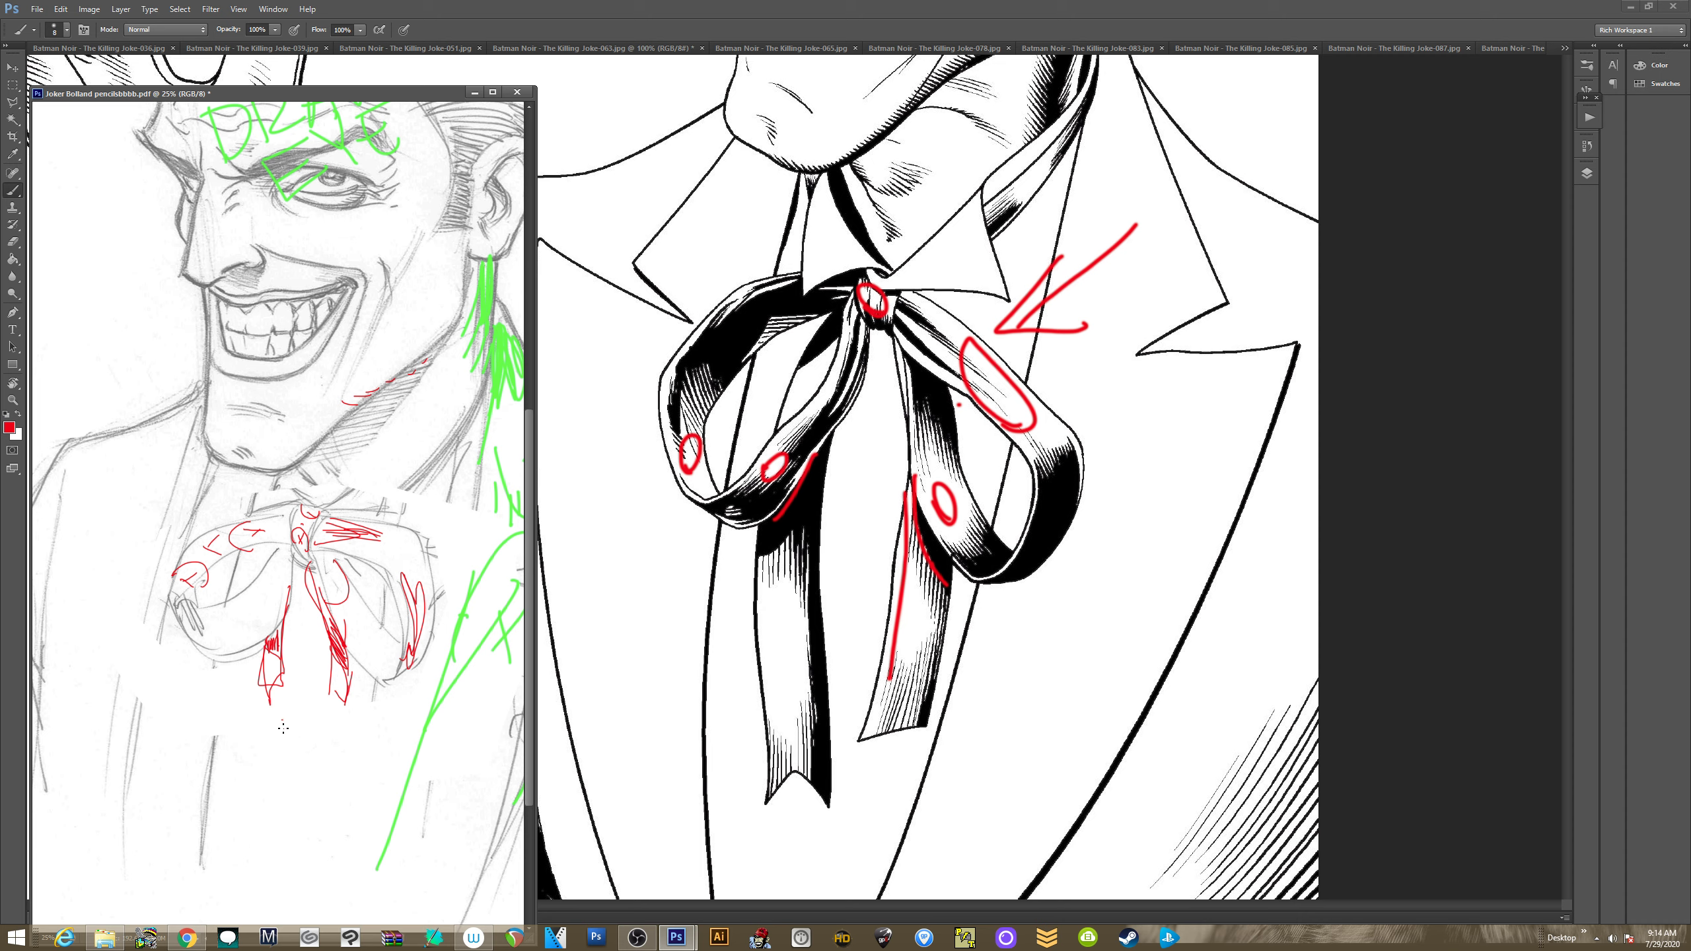
drag(283, 722, 311, 708)
mouse_move(382, 789)
mouse_down()
mouse_move(378, 741)
mouse_move(409, 766)
mouse_up()
Outline the ends of the black areas inside both bow loops on page 063 with curved red strokes
click(924, 448)
drag(913, 441, 954, 467)
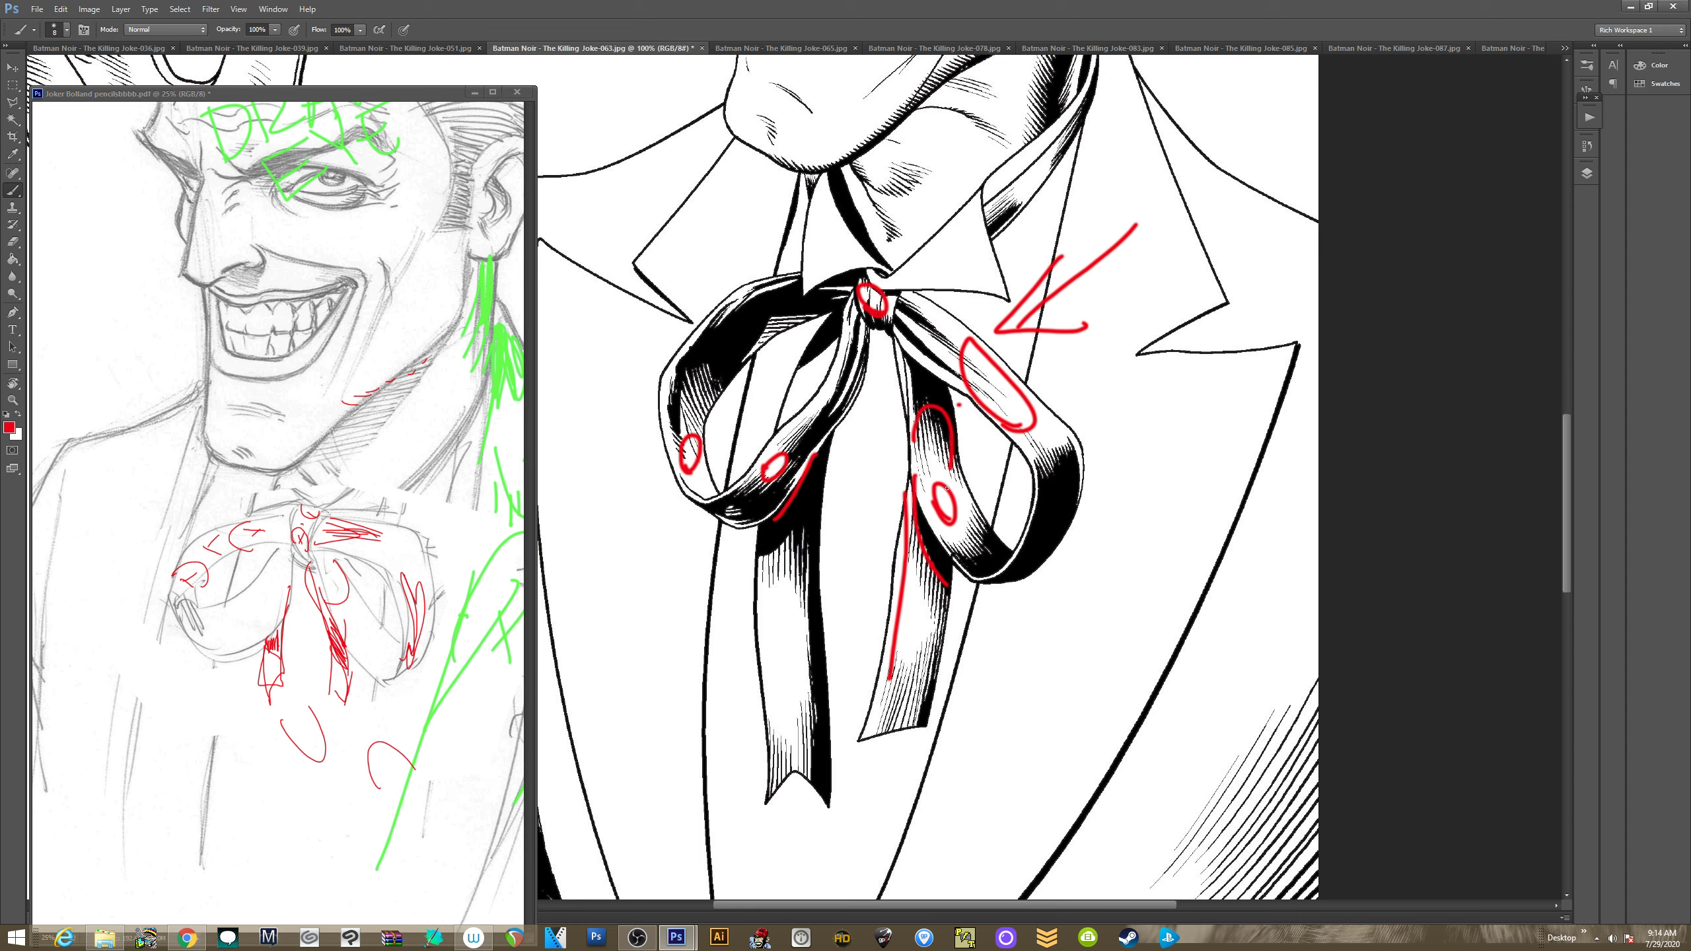
drag(983, 533, 954, 544)
drag(669, 404, 715, 403)
Try a few more curves below the sketch's bow and undo them together with the right loop's shadow marks
click(221, 776)
mouse_move(198, 746)
mouse_down()
mouse_move(245, 776)
mouse_move(206, 704)
mouse_up()
drag(282, 858, 305, 850)
key(ctrl+alt+z)
key(ctrl+alt+z)
key(ctrl+alt+z)
key(ctrl+alt+z)
key(ctrl+alt+z)
key(ctrl+alt+z)
key(ctrl+alt+z)
key(ctrl+alt+z)
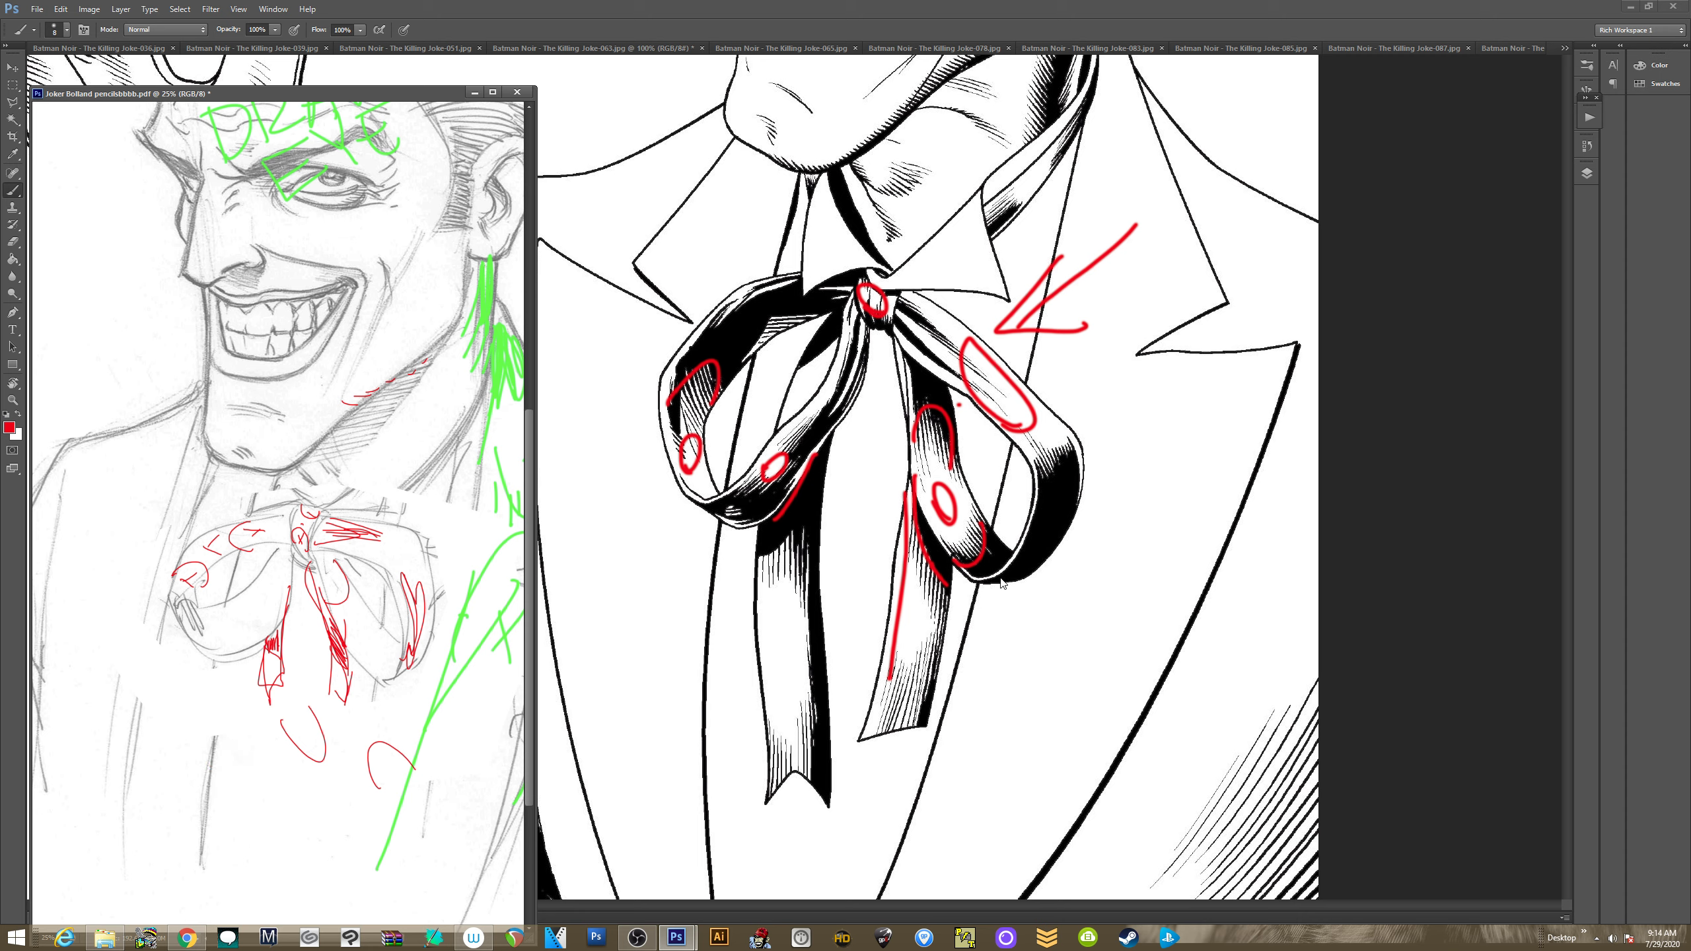
key(ctrl+alt+z)
key(ctrl+alt+z)
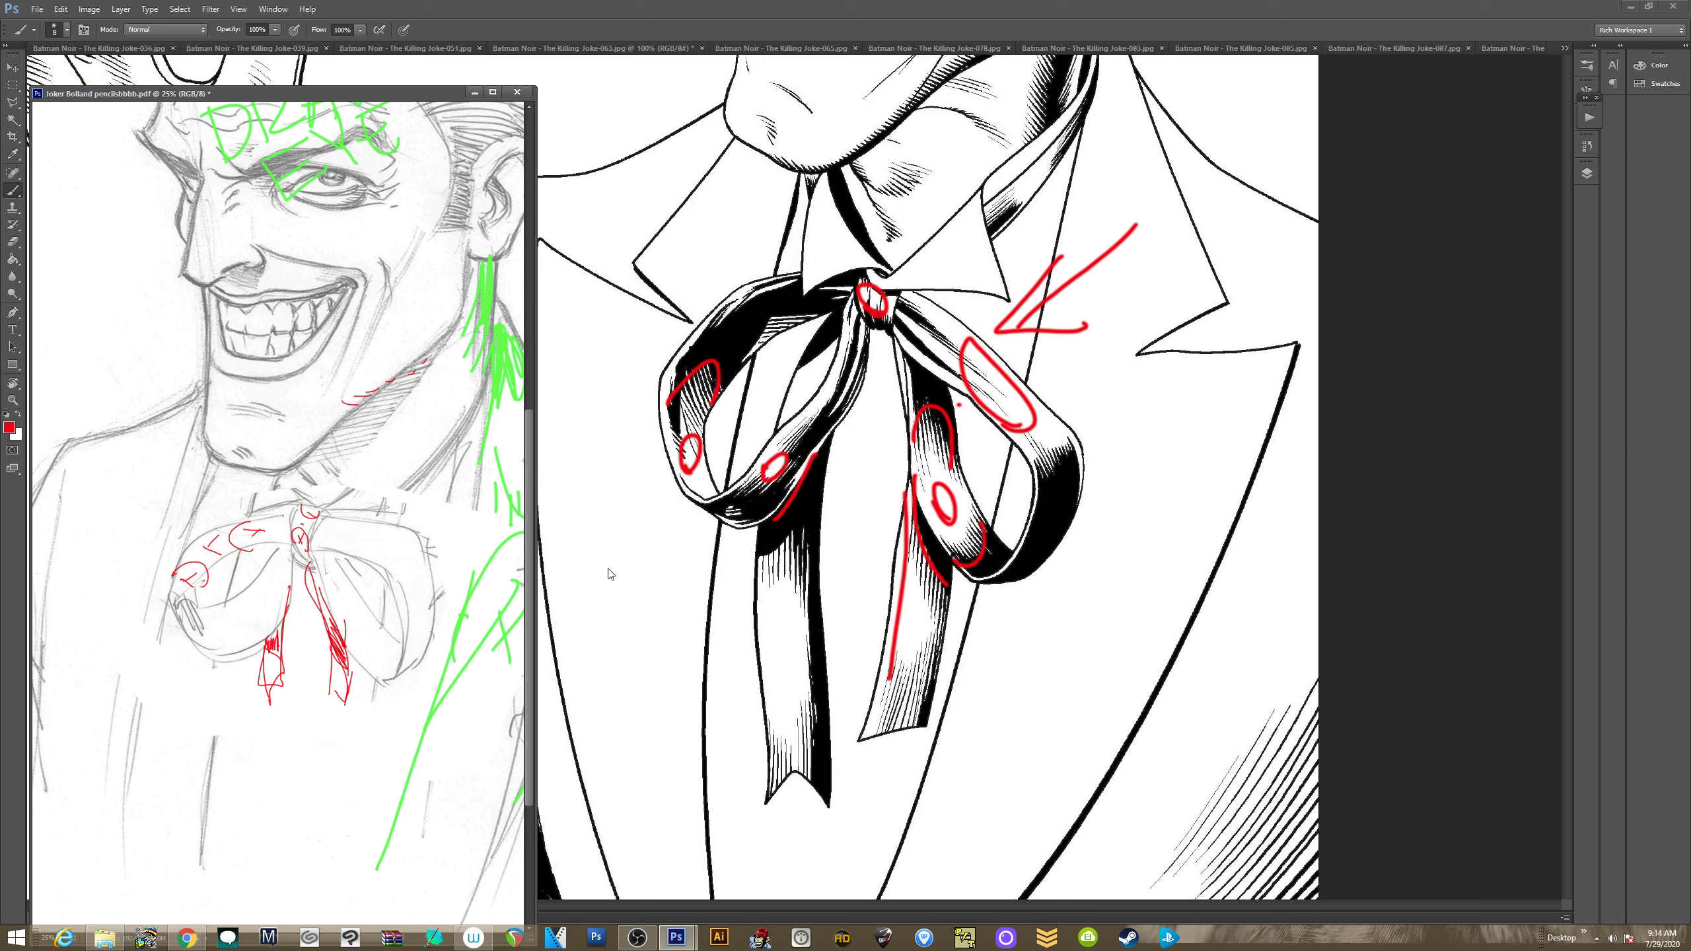
Write "70" beside page 063's bow in red and undo it along with the inner loop outlines and the arrowhead
click(590, 550)
drag(574, 570, 613, 614)
mouse_move(585, 597)
mouse_down()
mouse_move(639, 603)
mouse_move(625, 578)
mouse_up()
drag(947, 438, 936, 407)
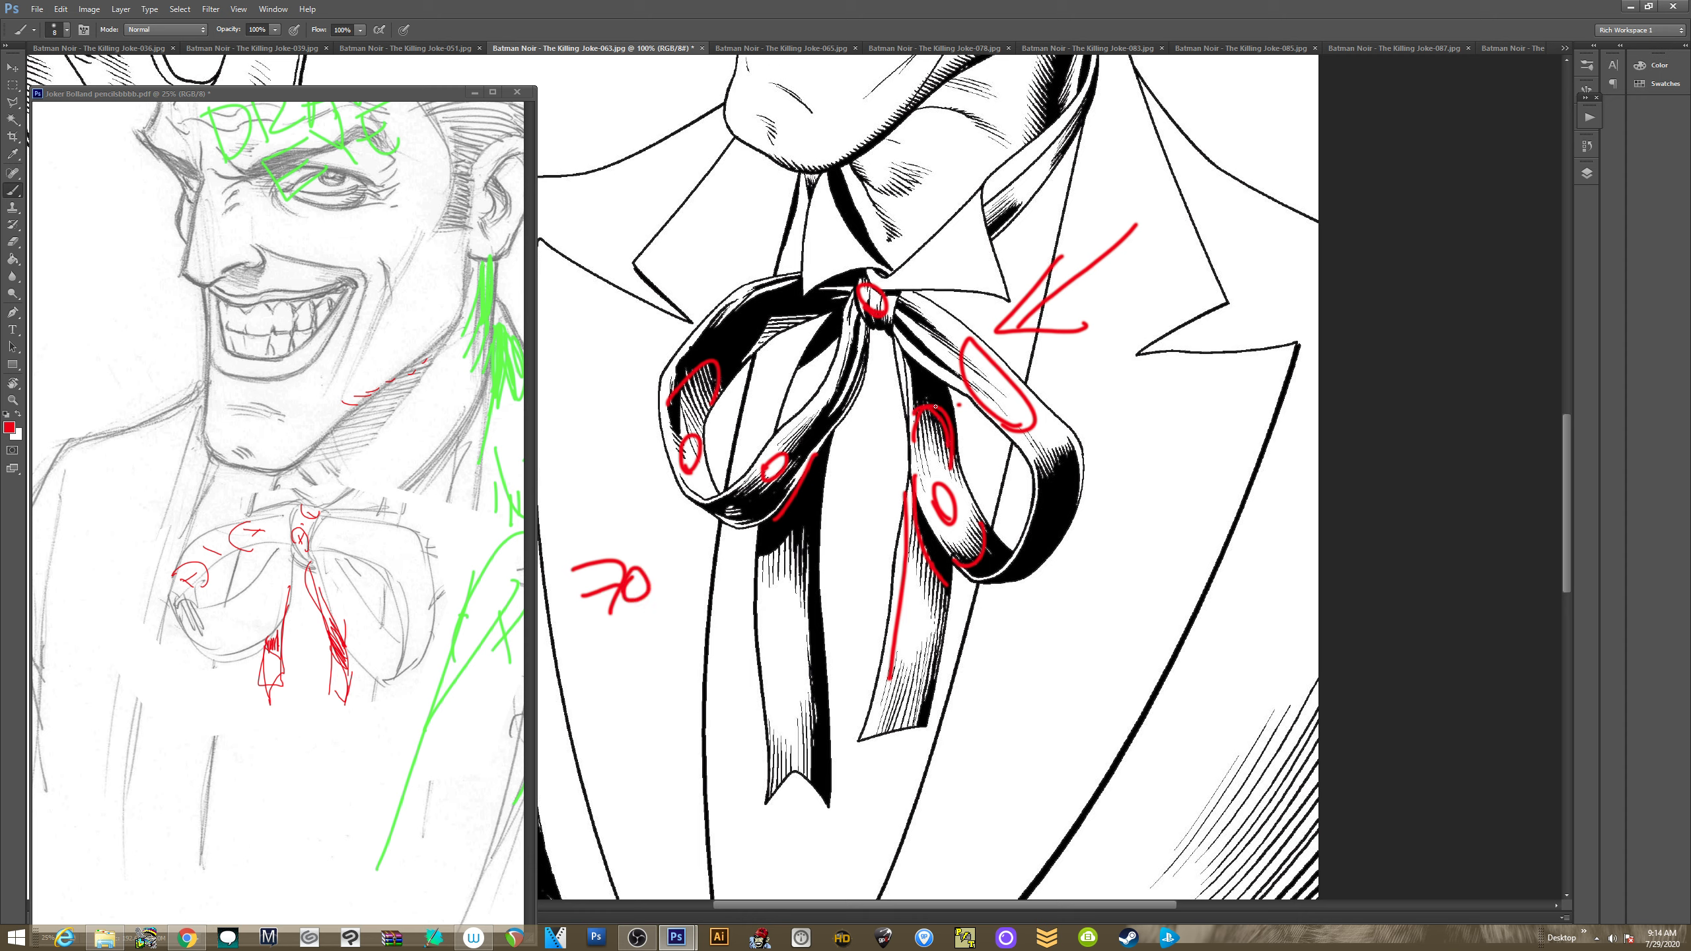
key(ctrl+alt+z)
key(ctrl+alt+z)
key(ctrl+alt+z)
key(ctrl+alt+z)
key(ctrl+alt+z)
key(ctrl+alt+z)
key(ctrl+alt+z)
key(ctrl+alt+z)
key(ctrl+alt+z)
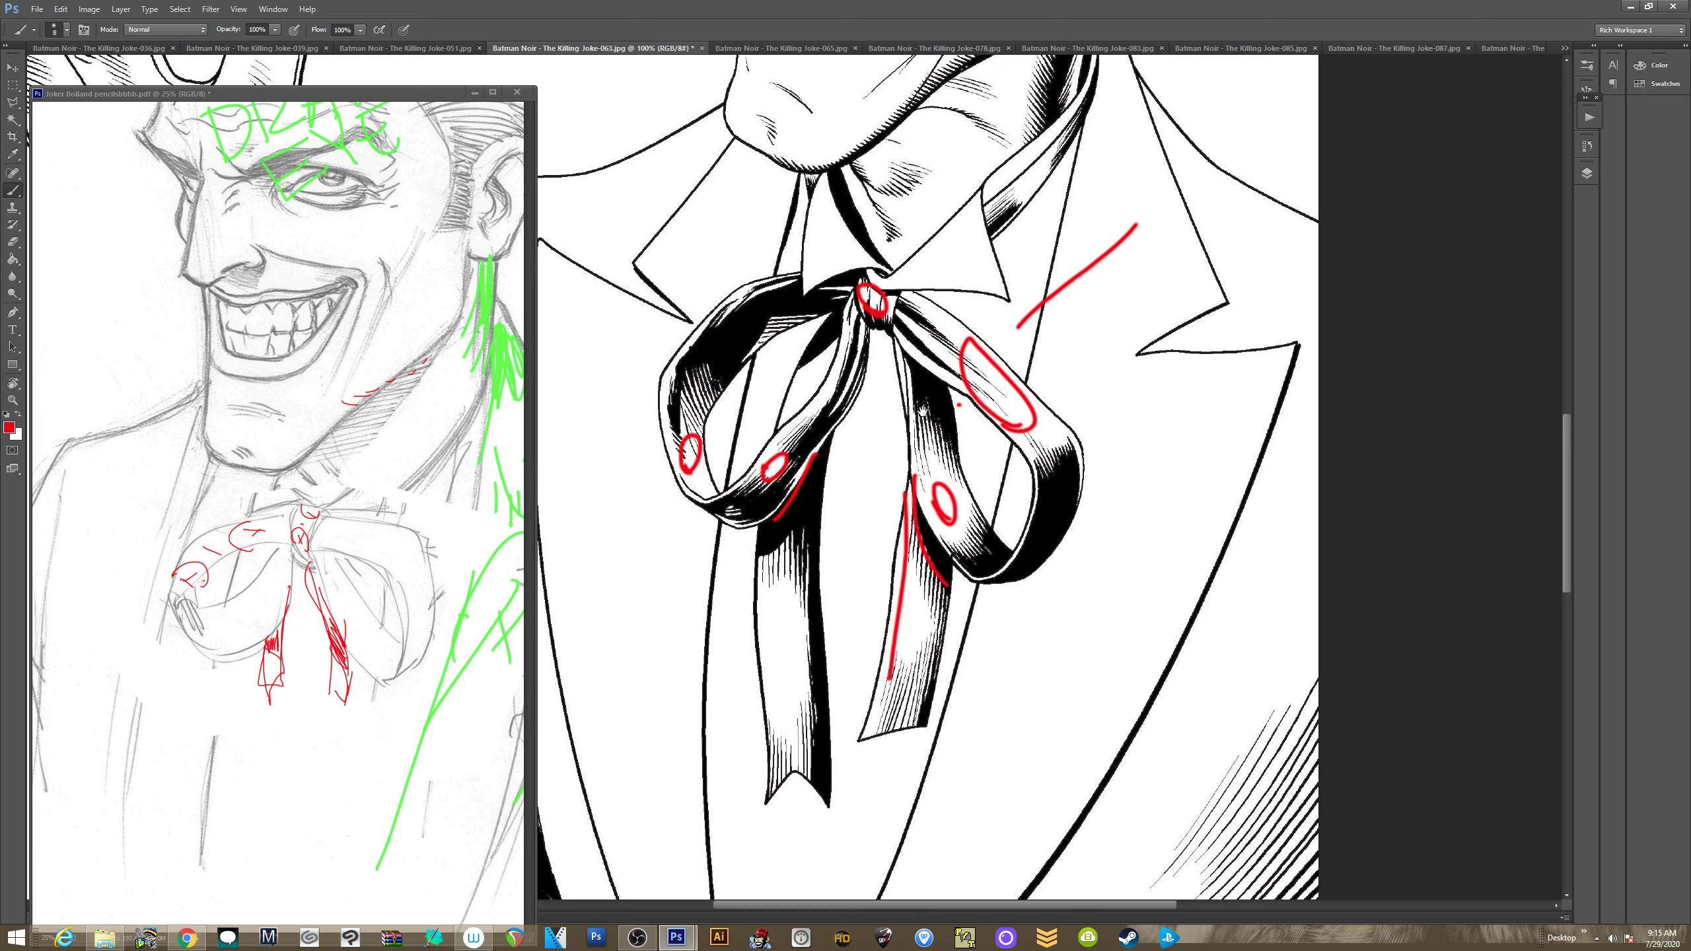
Mark the black shadow edges inside both loops and on the left tail of page 063's bow in red, undoing a stray stroke
mouse_move(700, 363)
mouse_down()
mouse_move(723, 397)
mouse_move(755, 302)
mouse_up()
mouse_move(709, 418)
mouse_down()
mouse_move(710, 377)
mouse_move(723, 407)
mouse_move(731, 389)
mouse_up()
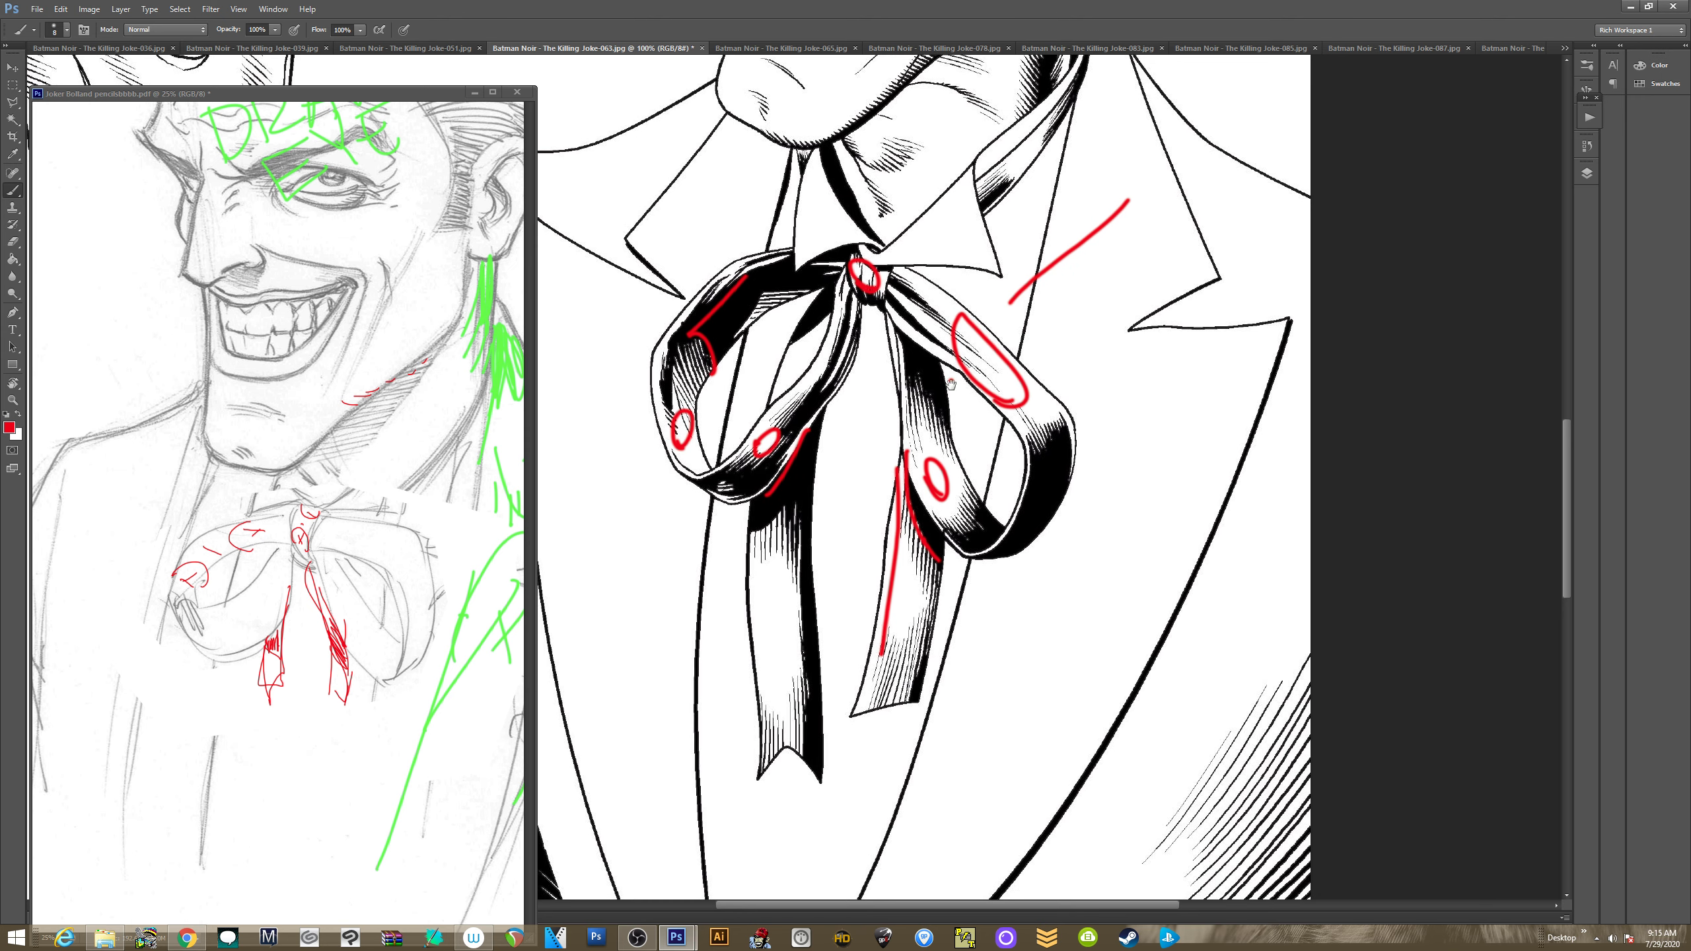
mouse_move(904, 390)
mouse_down()
mouse_move(934, 391)
mouse_move(944, 416)
mouse_up()
drag(945, 493, 996, 537)
key(ctrl+alt+z)
key(ctrl+alt+z)
drag(752, 512, 805, 455)
drag(908, 397, 951, 429)
Try a red shadow outline inside the right loop of the sketch's bow and undo it
click(334, 597)
mouse_move(336, 570)
mouse_down()
mouse_move(332, 593)
mouse_move(368, 606)
mouse_up()
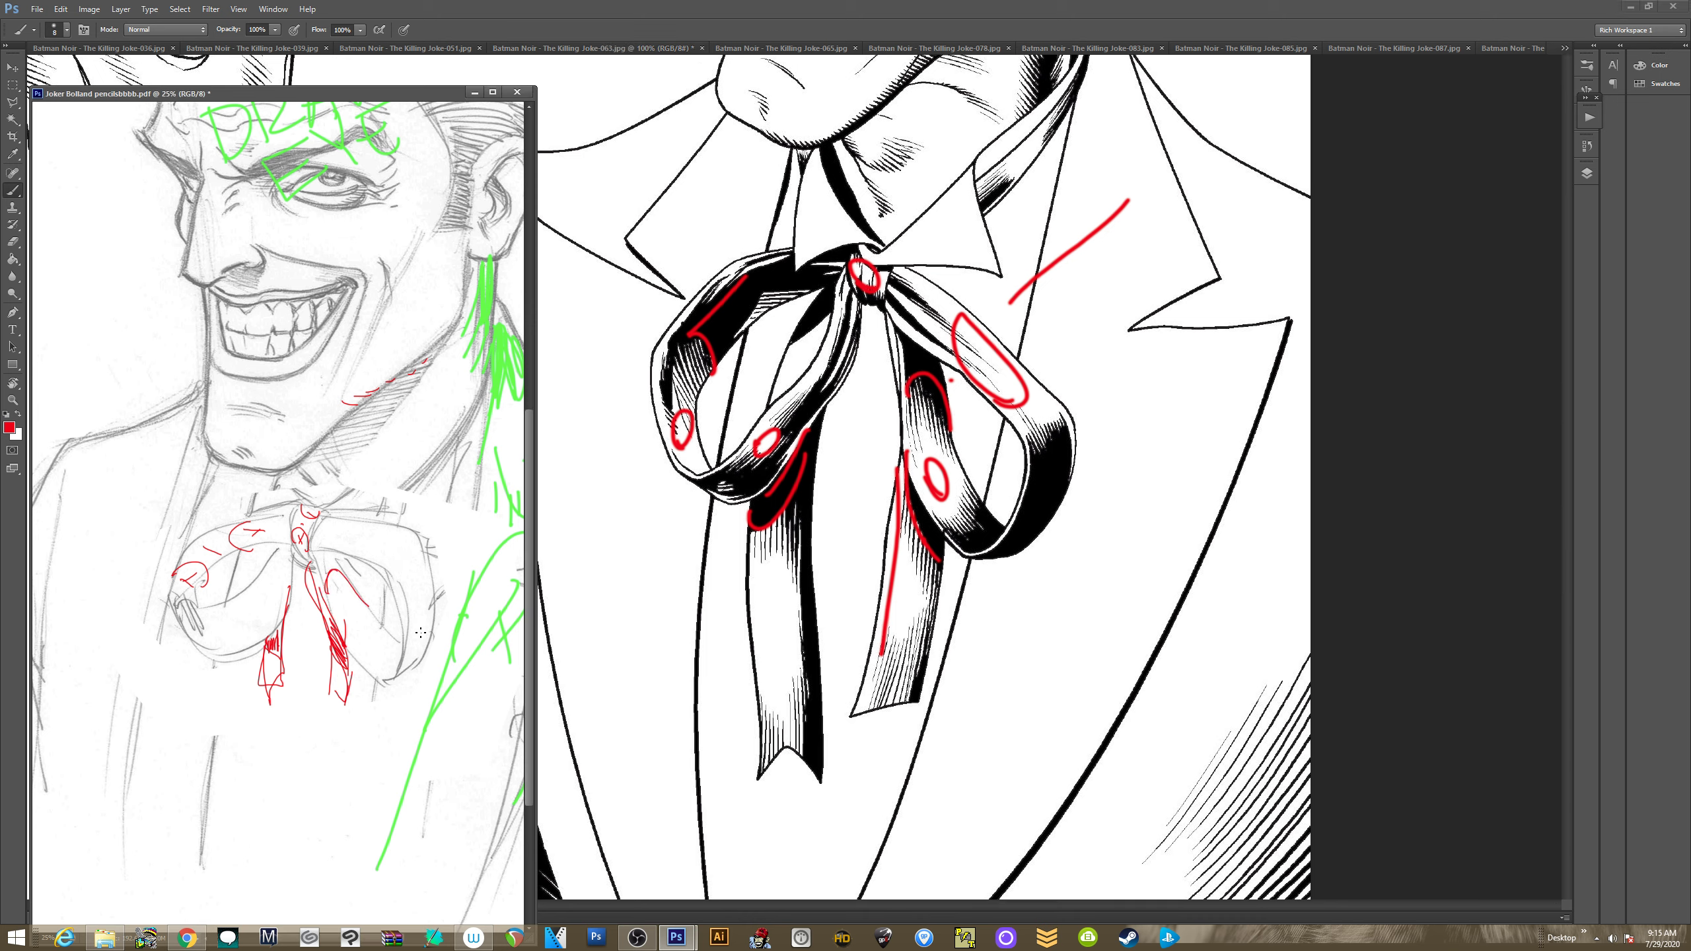
drag(387, 682, 376, 641)
key(ctrl+z)
Write "BEWARE" in red across the Joker's forehead on page 063 and underline it twice
drag(696, 83, 626, 353)
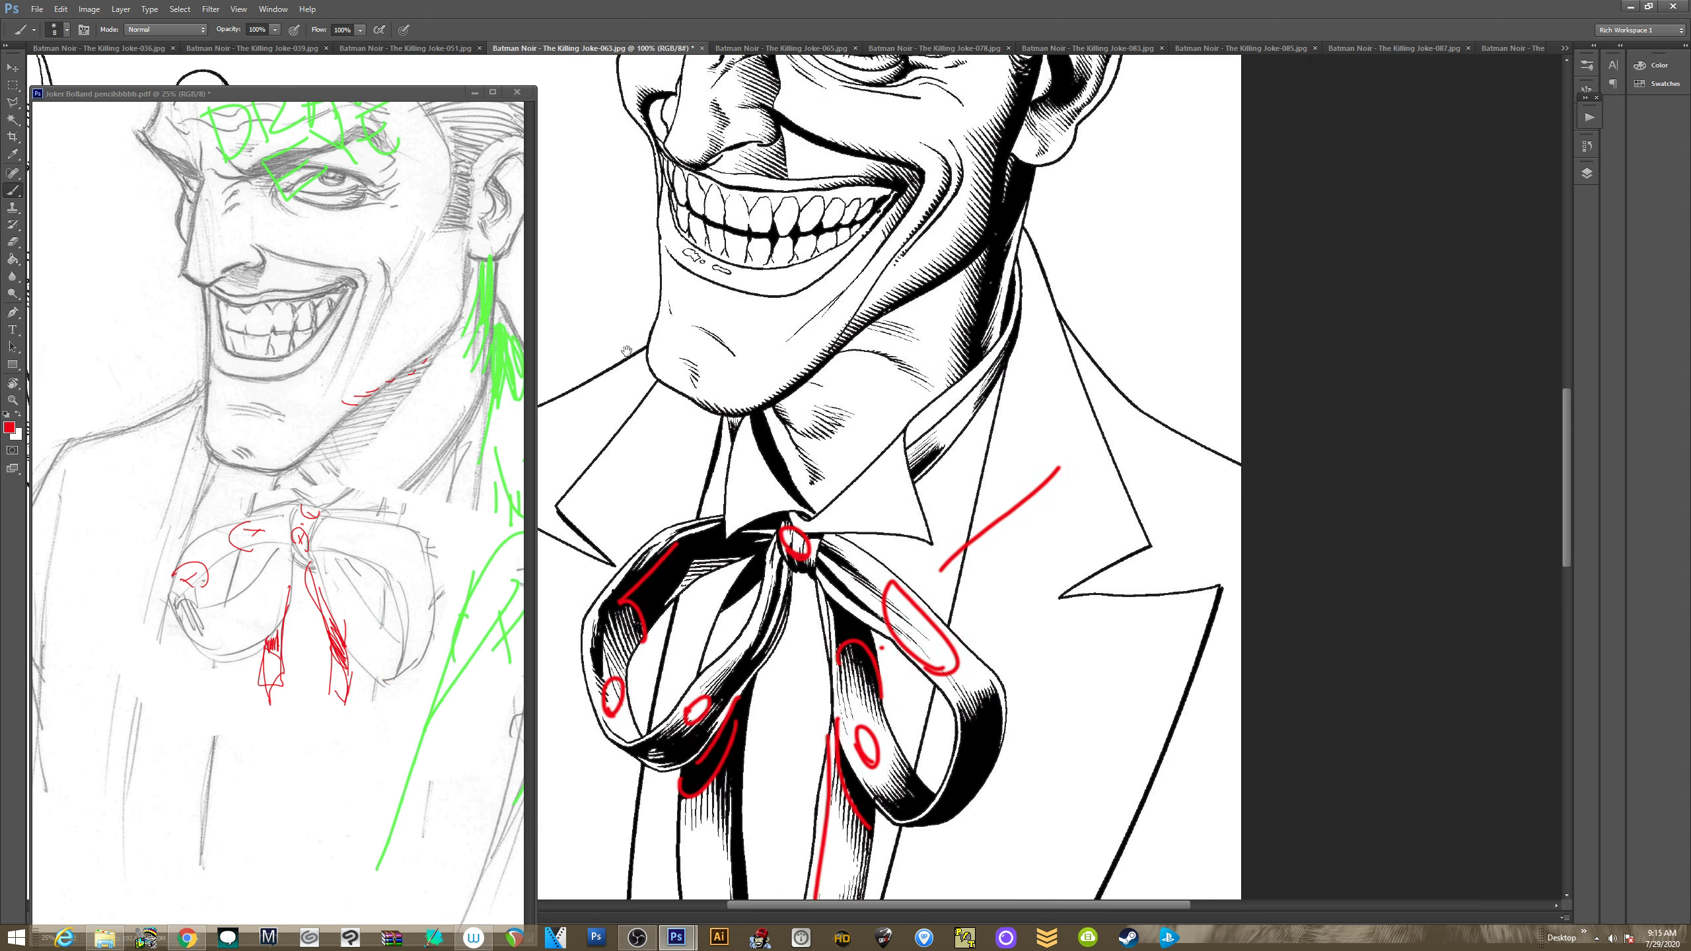
scroll(625, 351, up, 8)
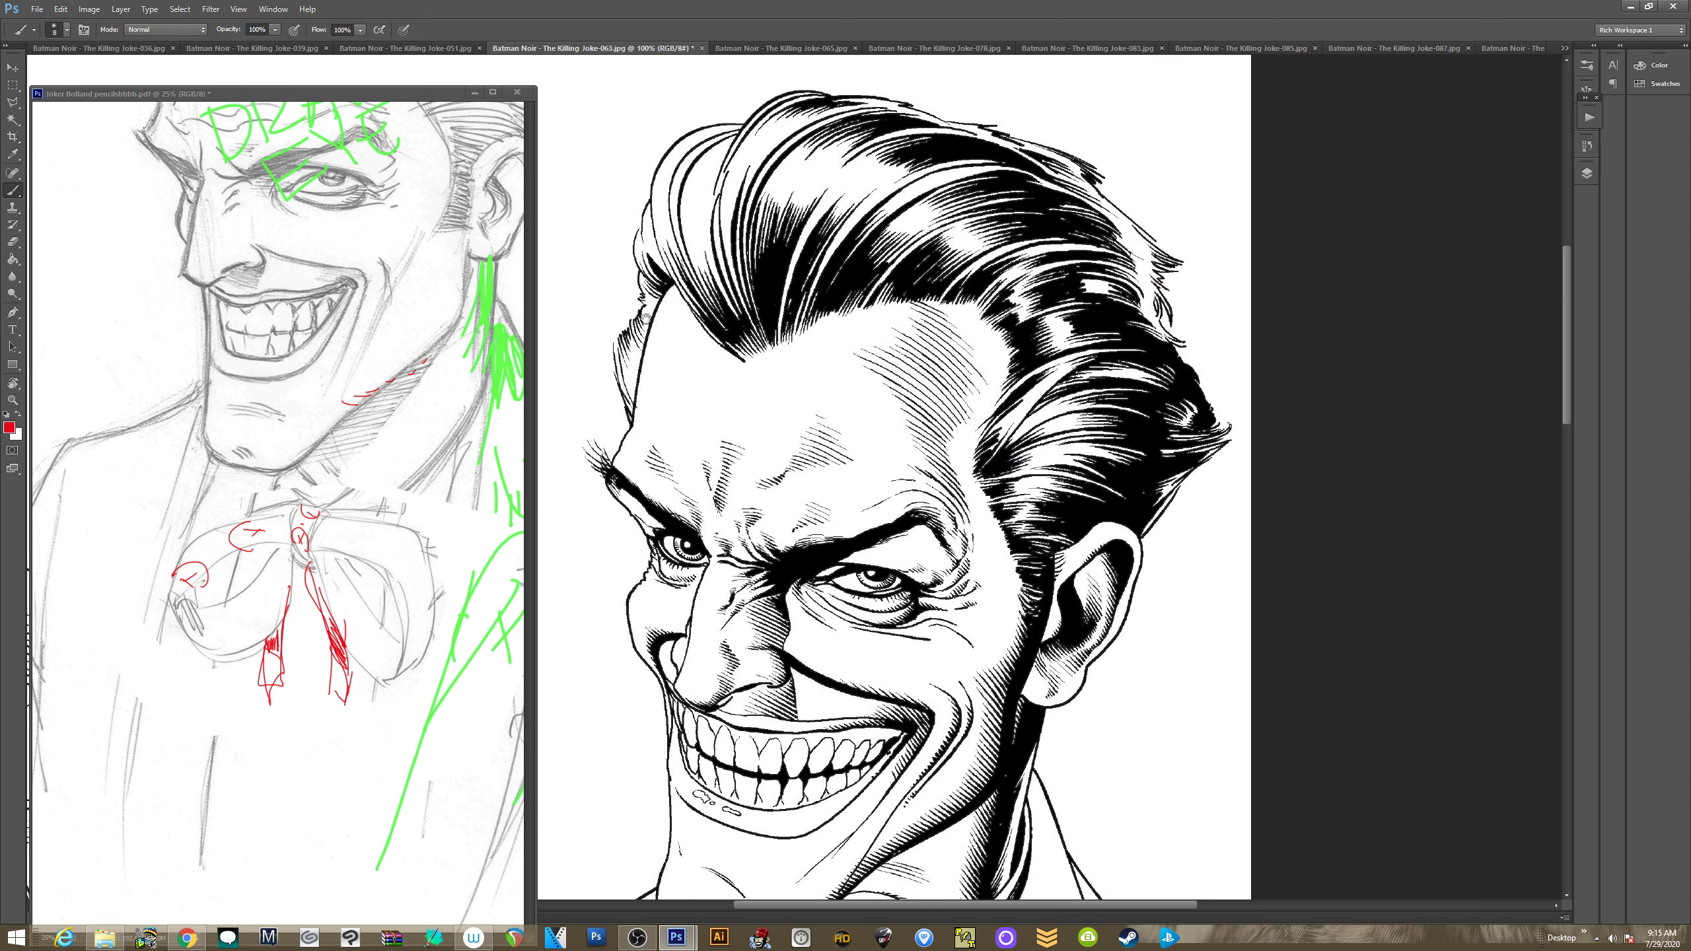
mouse_move(690, 366)
mouse_down()
mouse_move(683, 427)
mouse_move(725, 423)
mouse_move(715, 402)
mouse_move(740, 366)
mouse_move(771, 424)
mouse_move(802, 362)
mouse_move(806, 394)
mouse_move(852, 353)
mouse_move(905, 381)
mouse_move(909, 345)
mouse_up()
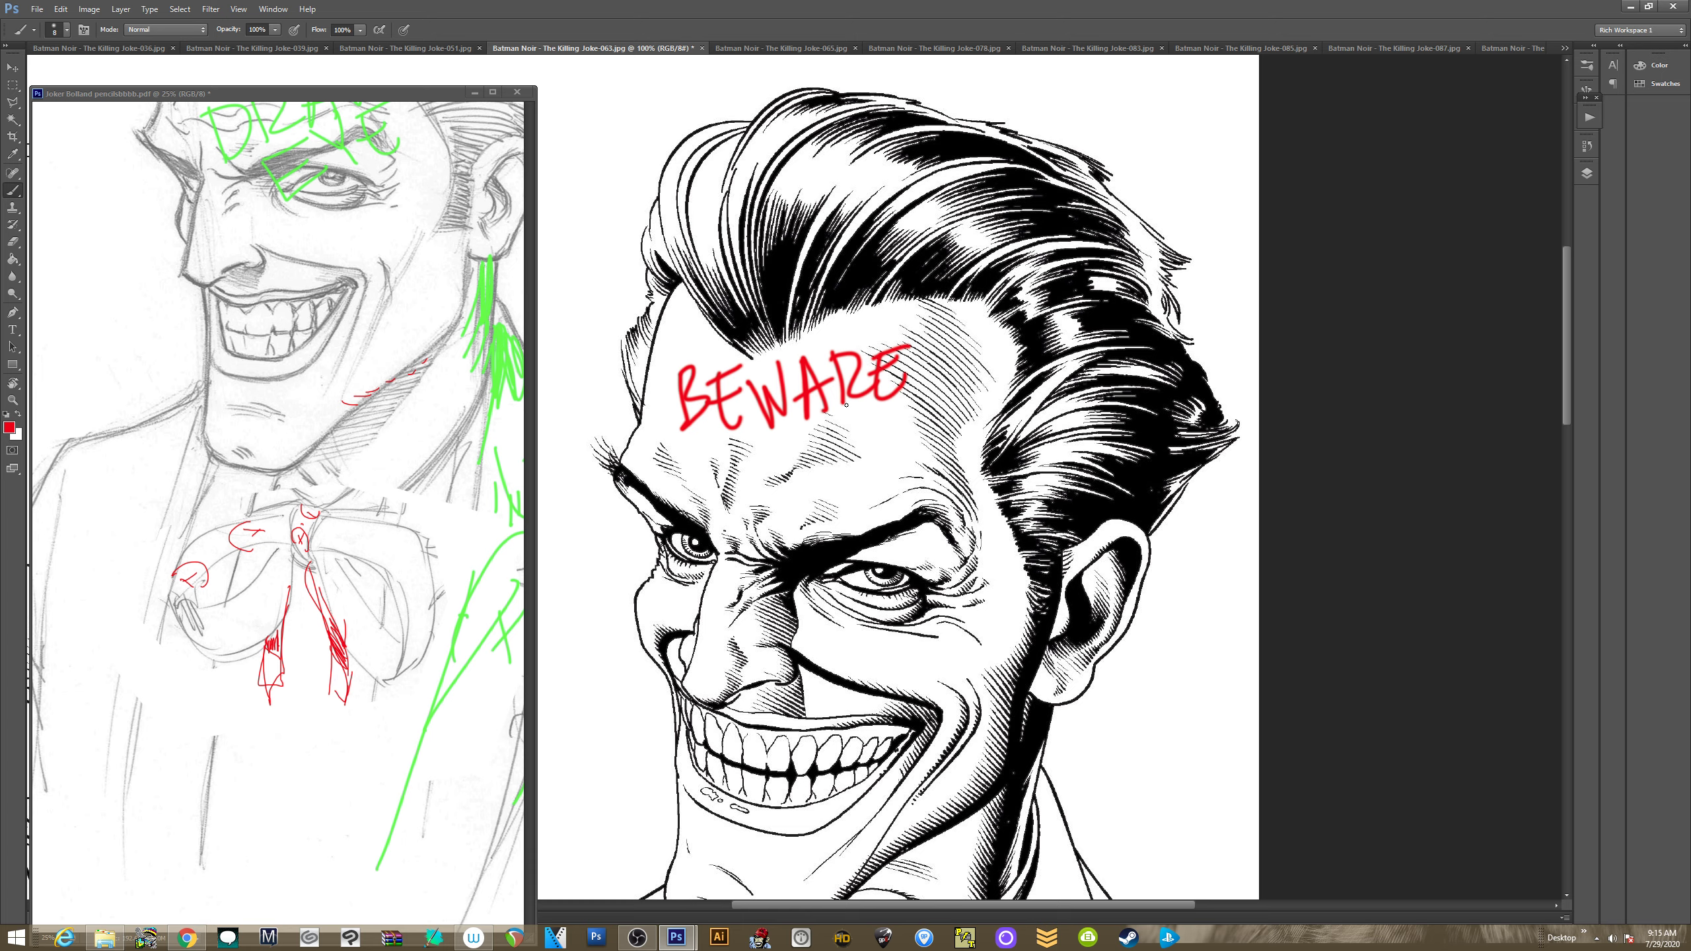
drag(735, 485, 863, 451)
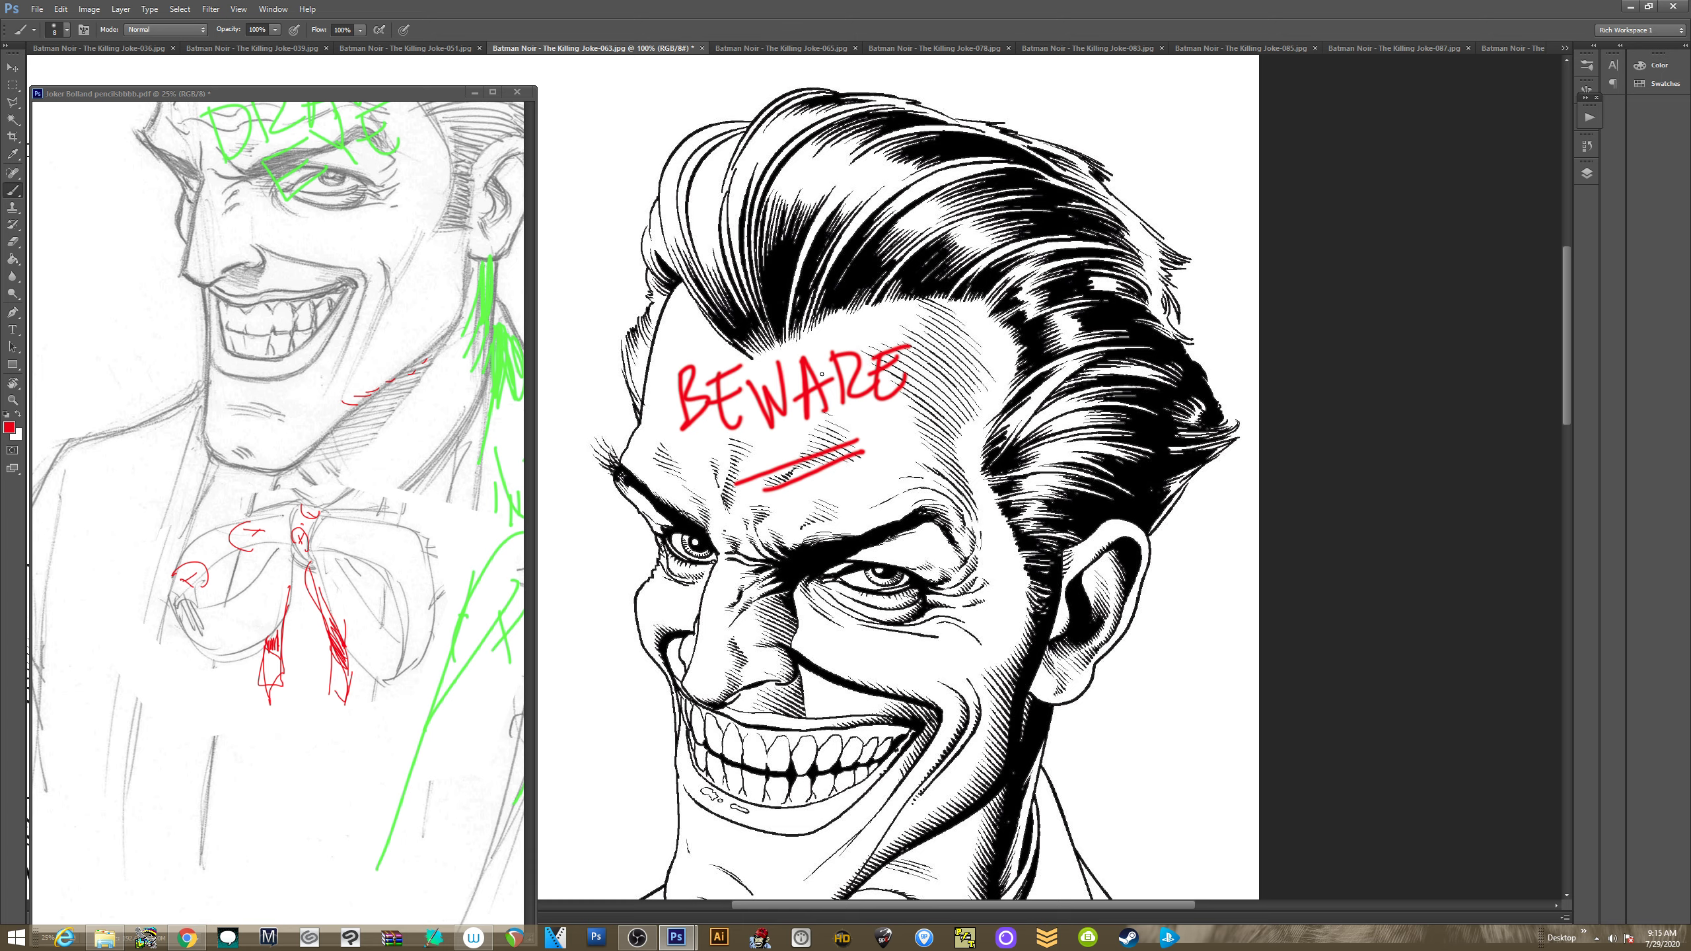
Close the marked-up page 063 and bring up page 083 at 100%, centered on Batman's head
click(702, 49)
click(852, 343)
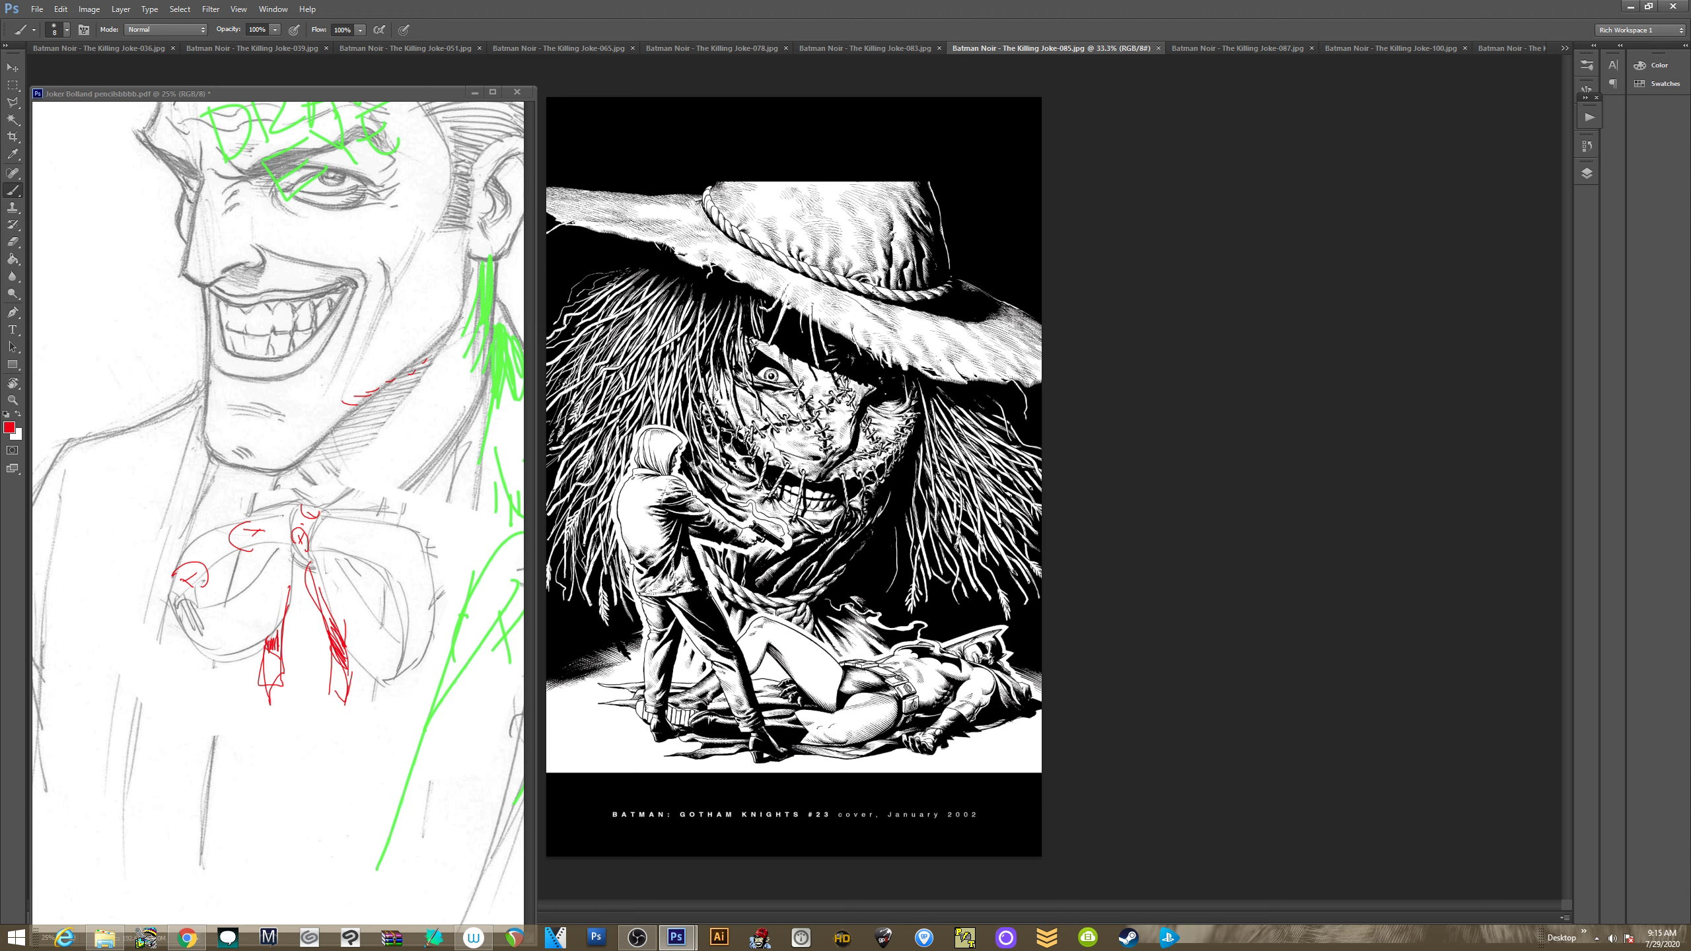
click(866, 48)
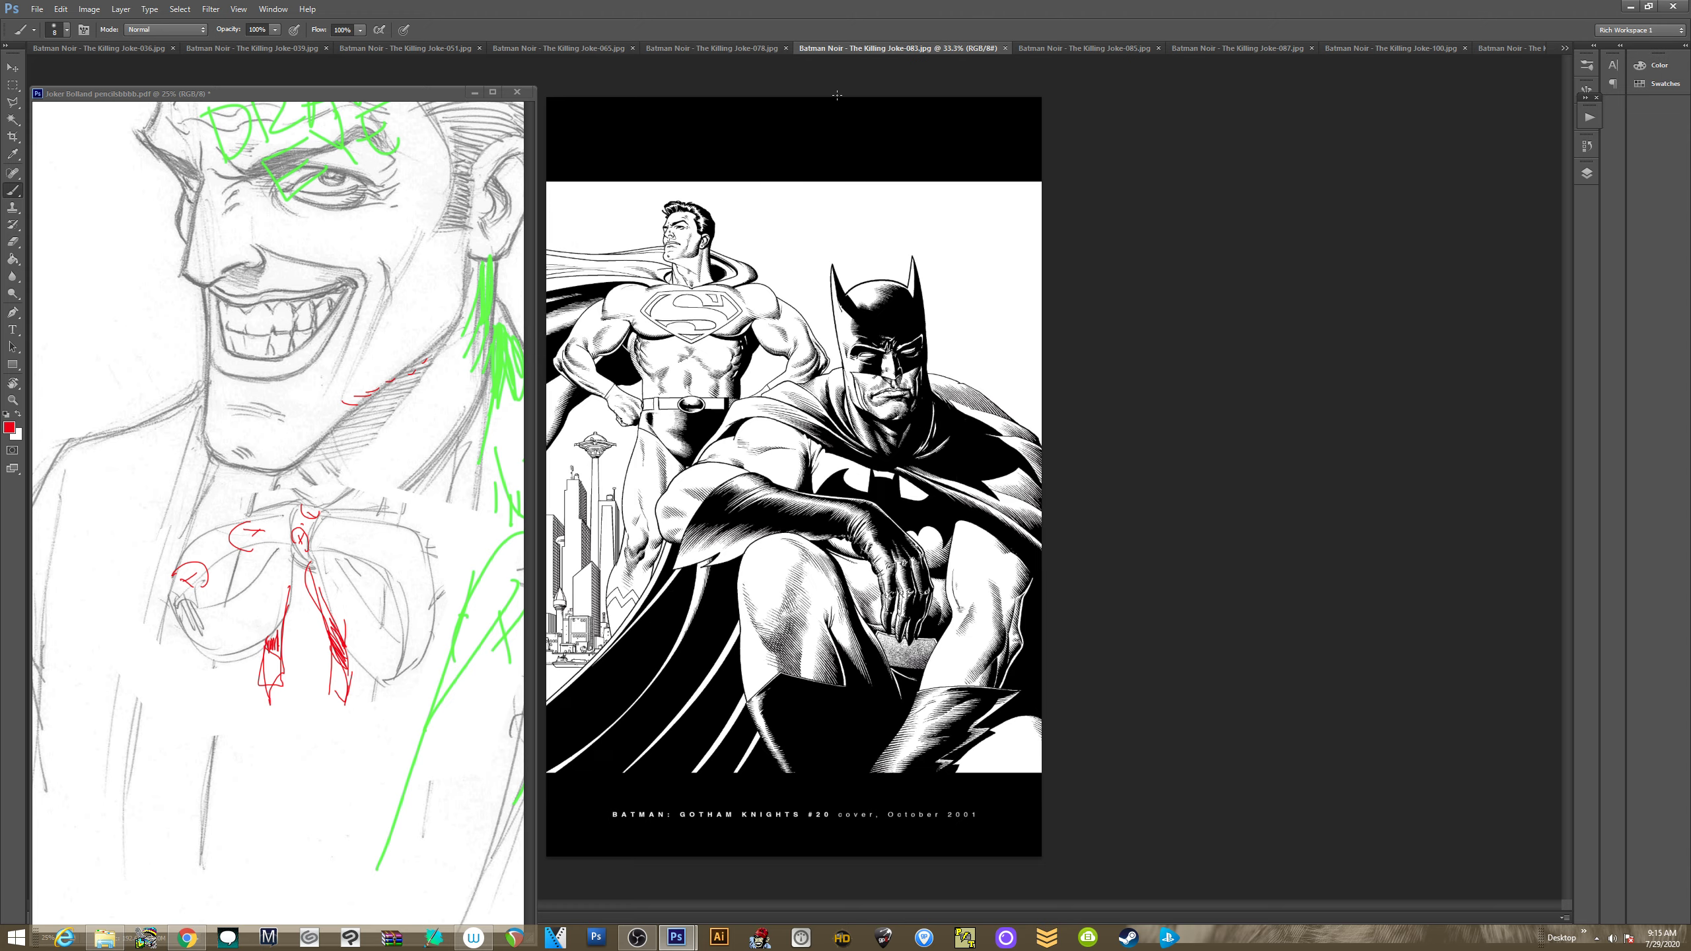
key(ctrl+plus)
key(ctrl+plus)
key(ctrl+plus)
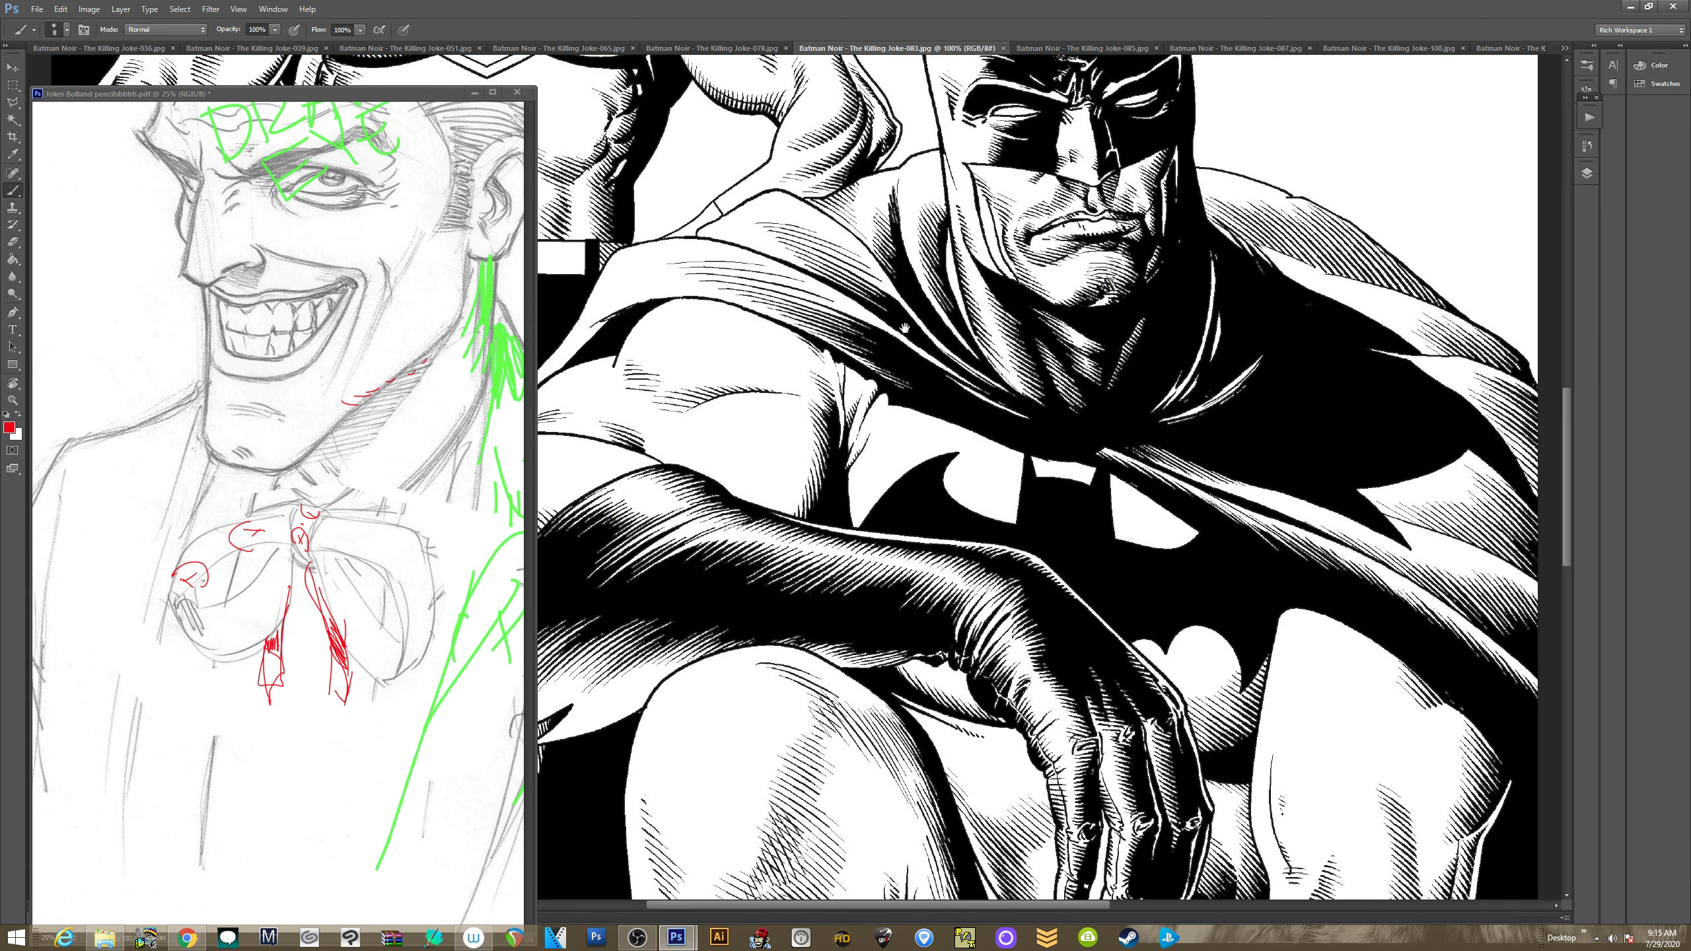
drag(907, 329, 806, 490)
drag(891, 279, 809, 487)
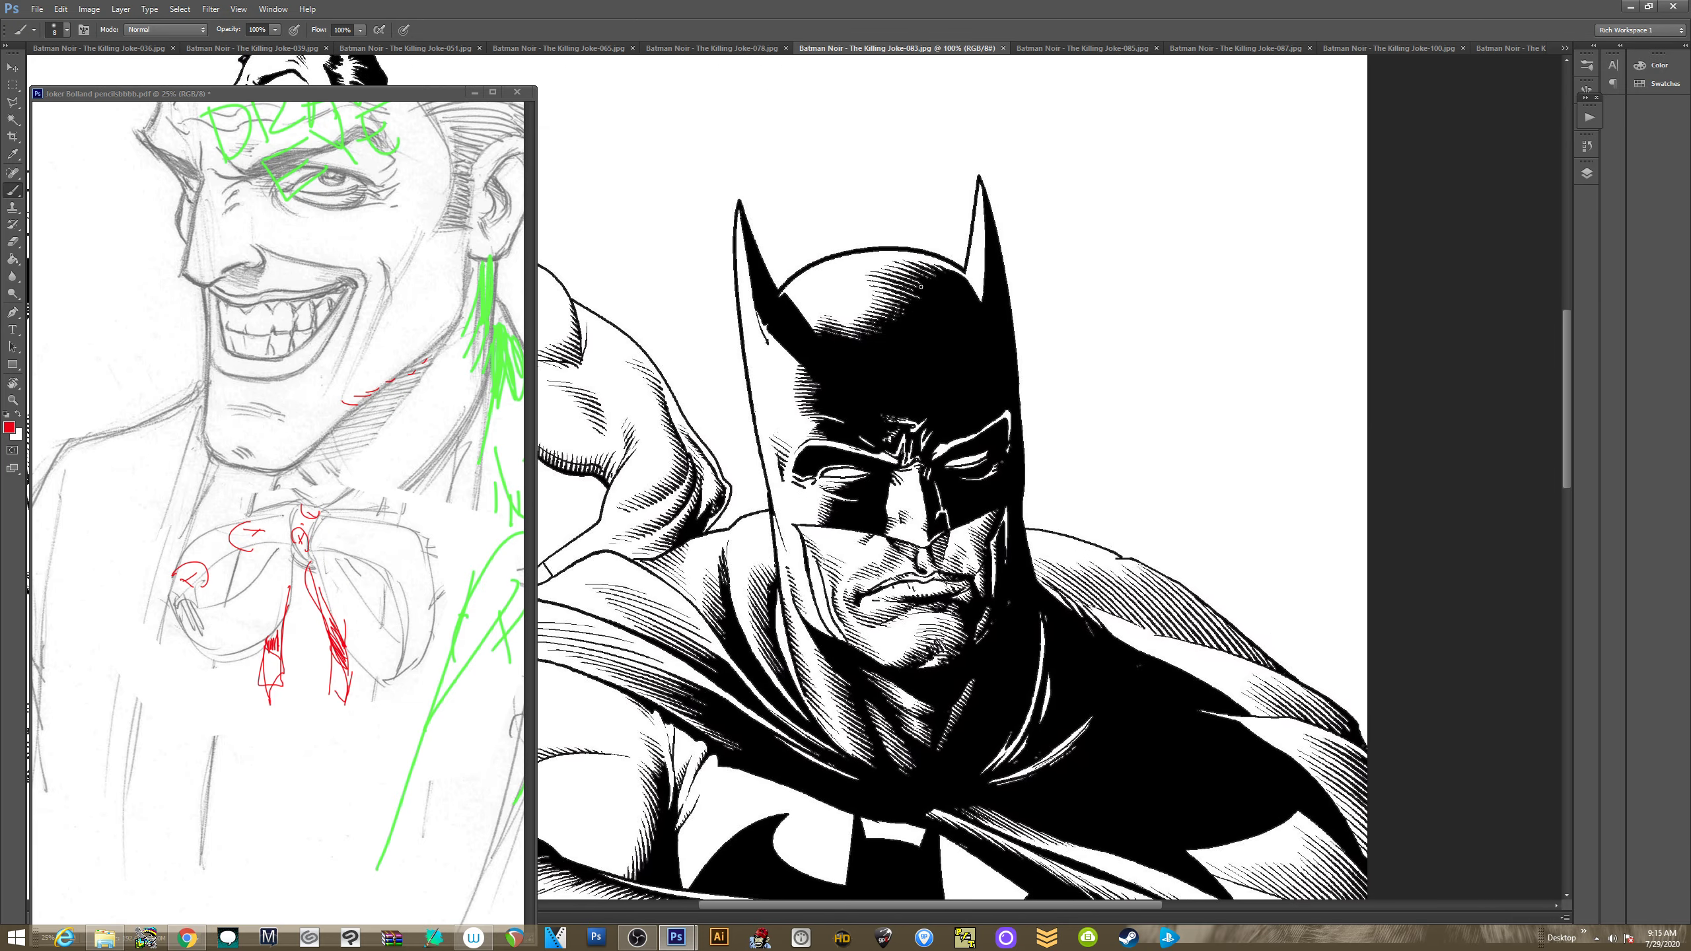
Outline the highlight on the crown of Batman's cowl in red and undo the strokes
mouse_move(962, 282)
mouse_down()
mouse_move(902, 286)
mouse_move(881, 333)
mouse_move(816, 324)
mouse_move(871, 316)
mouse_move(917, 276)
mouse_up()
mouse_move(806, 329)
mouse_down()
mouse_move(892, 317)
mouse_move(854, 296)
mouse_move(940, 264)
mouse_up()
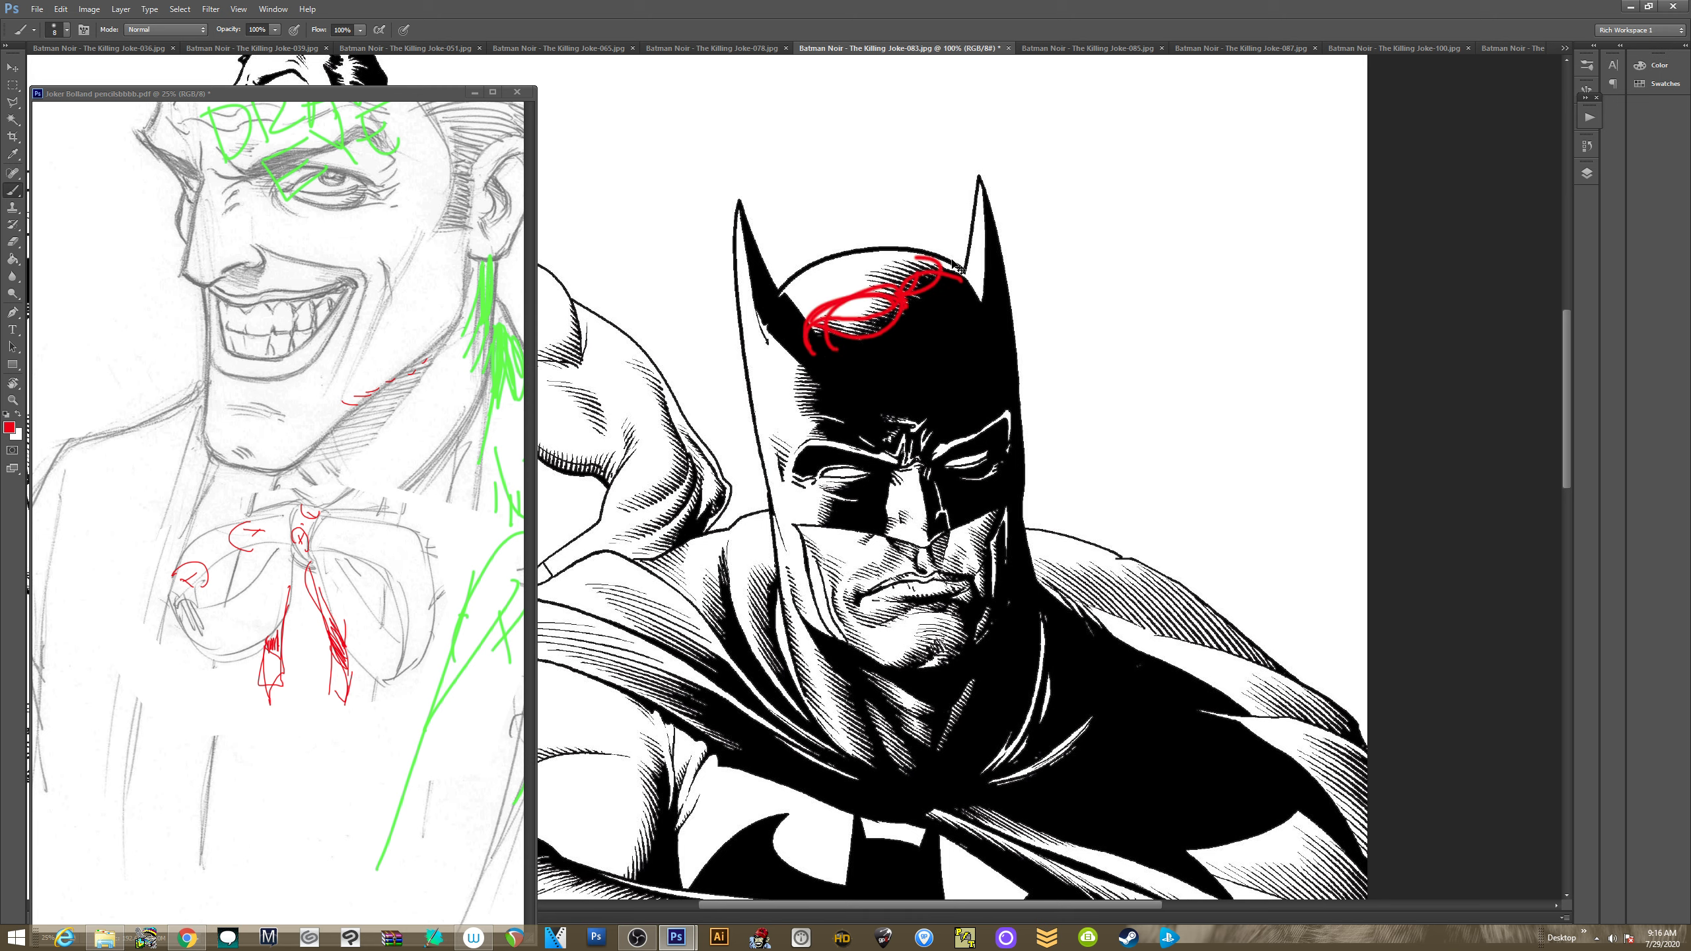
key(ctrl+alt+z)
key(ctrl+alt+z)
key(ctrl+alt+z)
key(ctrl+alt+z)
key(ctrl+alt+z)
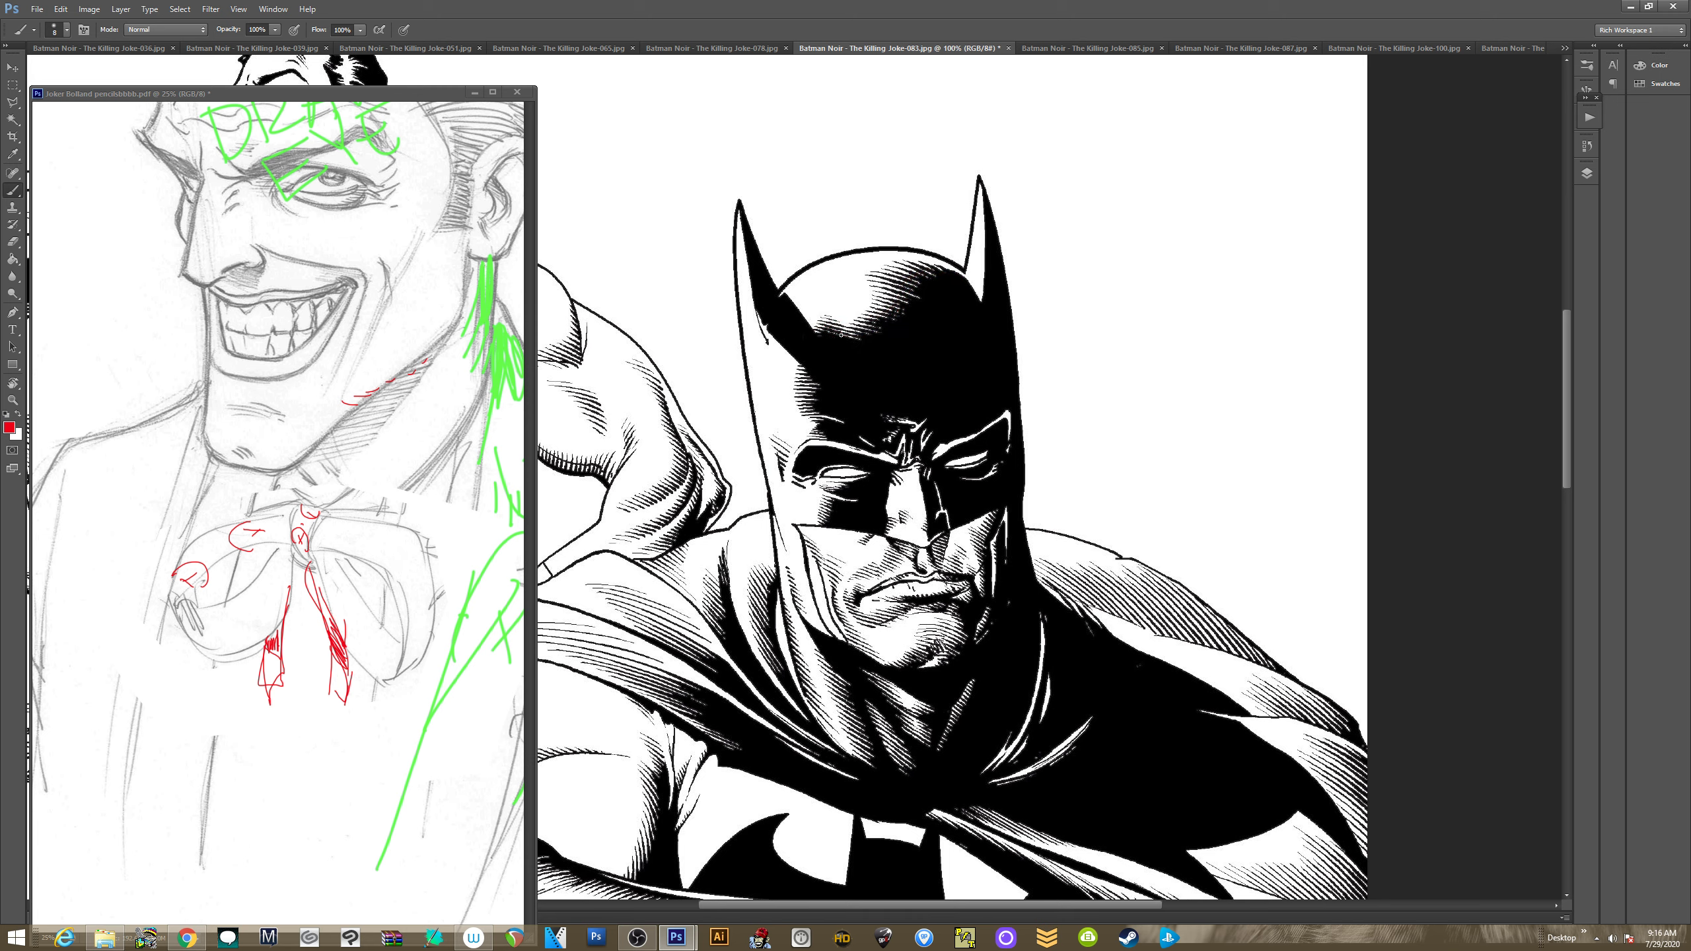
Try loose red curves following the highlight edge and form across the cowl's crown, and undo them
mouse_move(837, 364)
mouse_down()
mouse_move(826, 321)
mouse_move(919, 295)
mouse_move(938, 268)
mouse_move(959, 287)
mouse_up()
drag(899, 352, 860, 283)
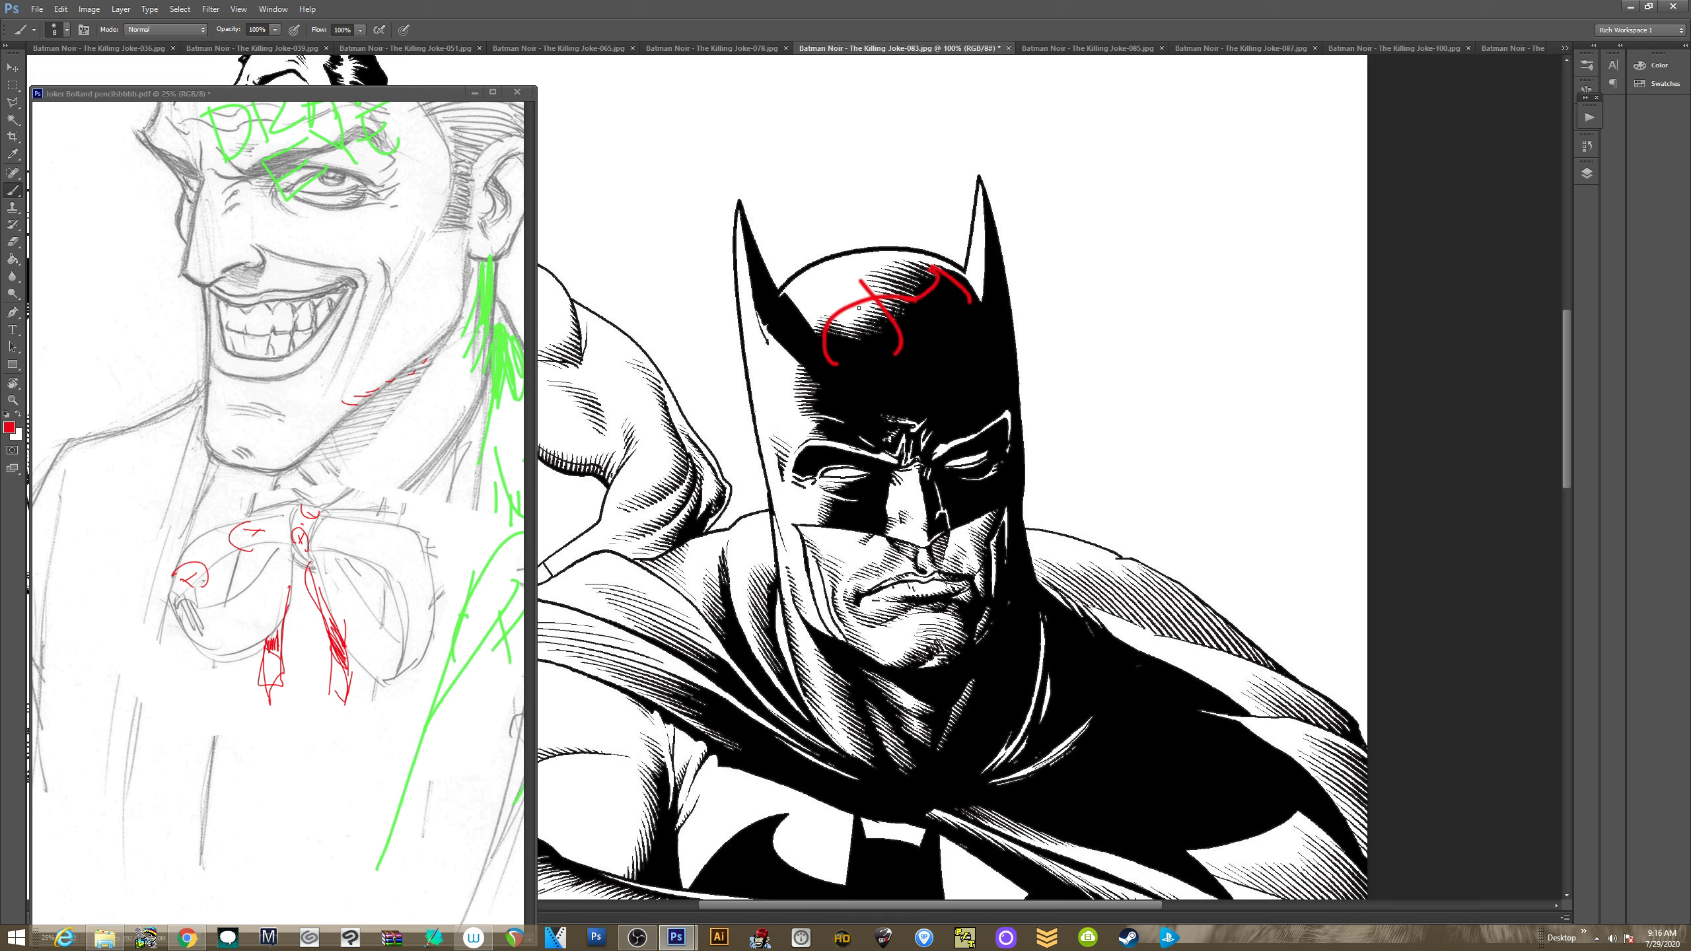
key(ctrl+alt+z)
key(ctrl+alt+z)
key(ctrl+alt+z)
key(ctrl+alt+z)
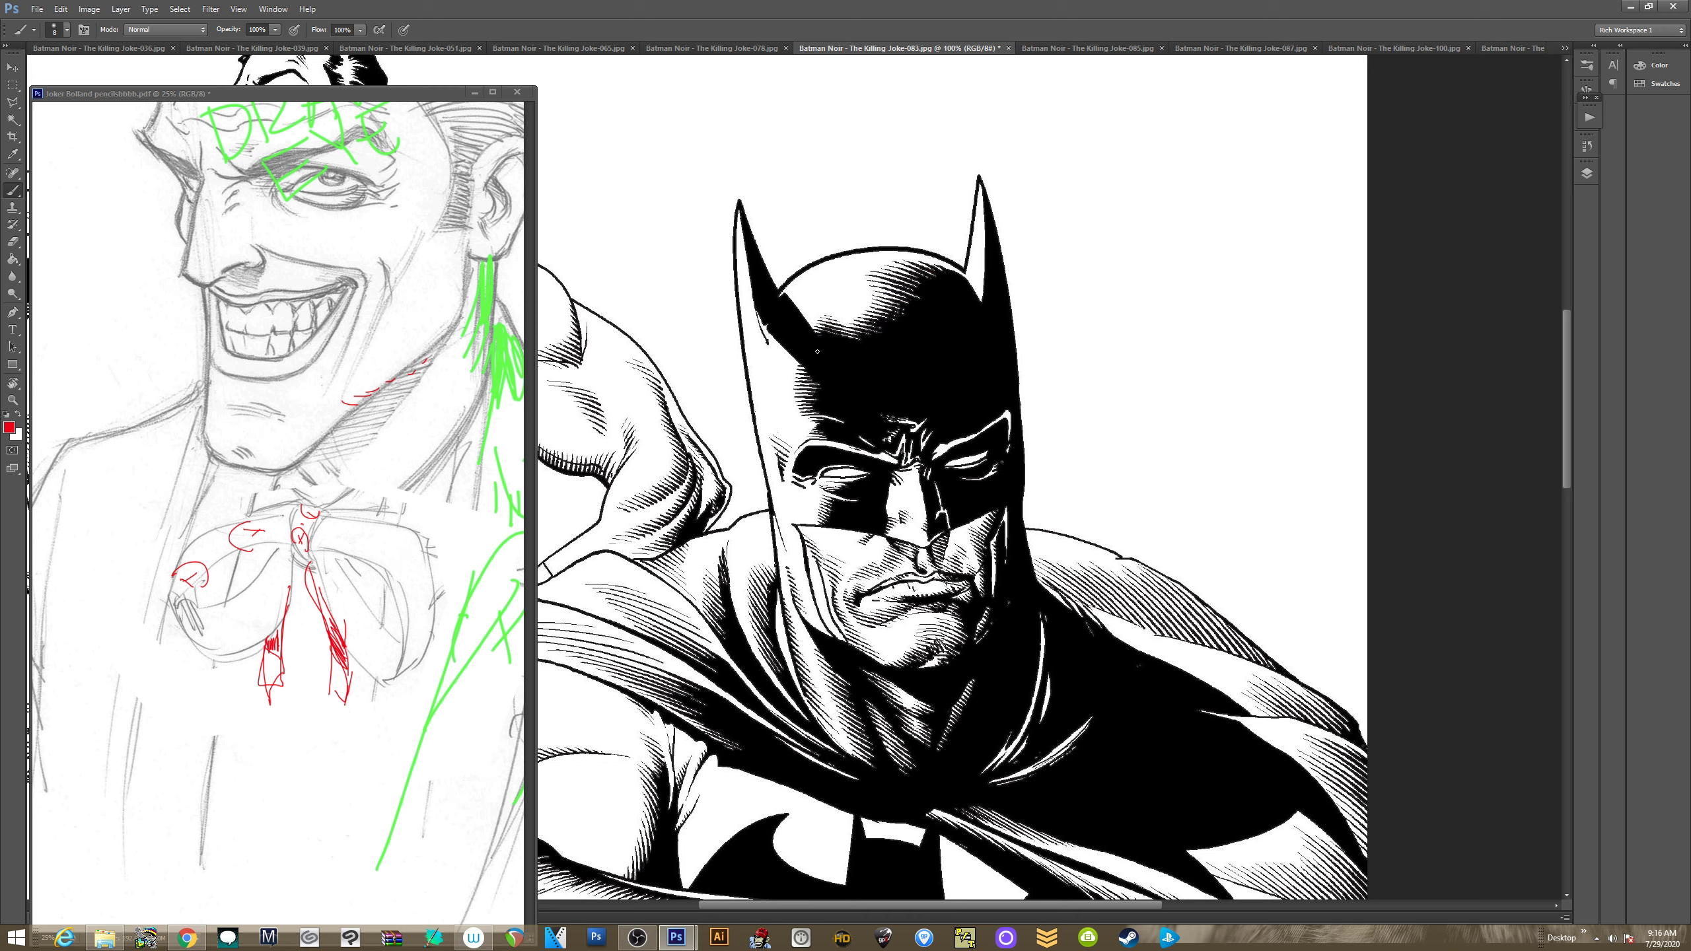
Draw a red grid of curved horizontal and vertical contour lines over the crown of Batman's cowl
mouse_move(814, 354)
mouse_down()
mouse_move(955, 361)
mouse_move(963, 333)
mouse_up()
mouse_move(784, 321)
mouse_down()
mouse_move(962, 314)
mouse_move(952, 285)
mouse_up()
drag(867, 251, 887, 350)
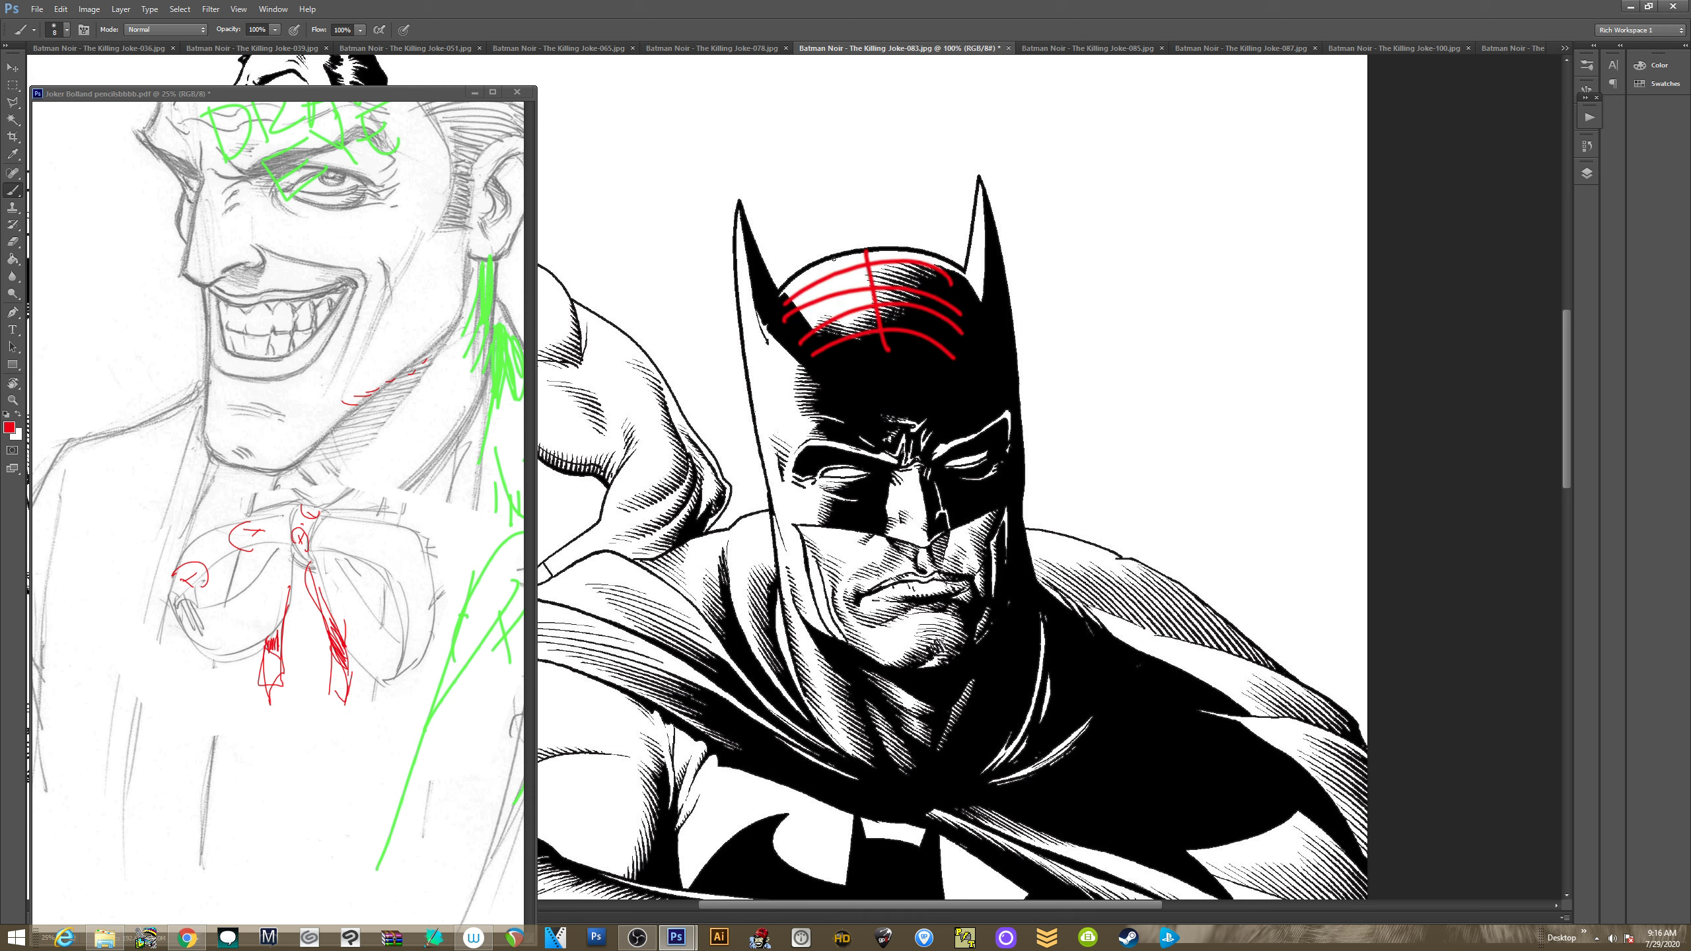
mouse_move(855, 261)
mouse_down()
mouse_move(836, 336)
mouse_move(809, 330)
mouse_move(824, 356)
mouse_move(904, 324)
mouse_move(904, 349)
mouse_up()
mouse_move(929, 267)
mouse_down()
mouse_move(927, 346)
mouse_move(945, 346)
mouse_up()
drag(984, 273, 953, 356)
Trace the lower edges of both brow ridges on Batman's cowl with straight red segments at 200% zoom
key(z)
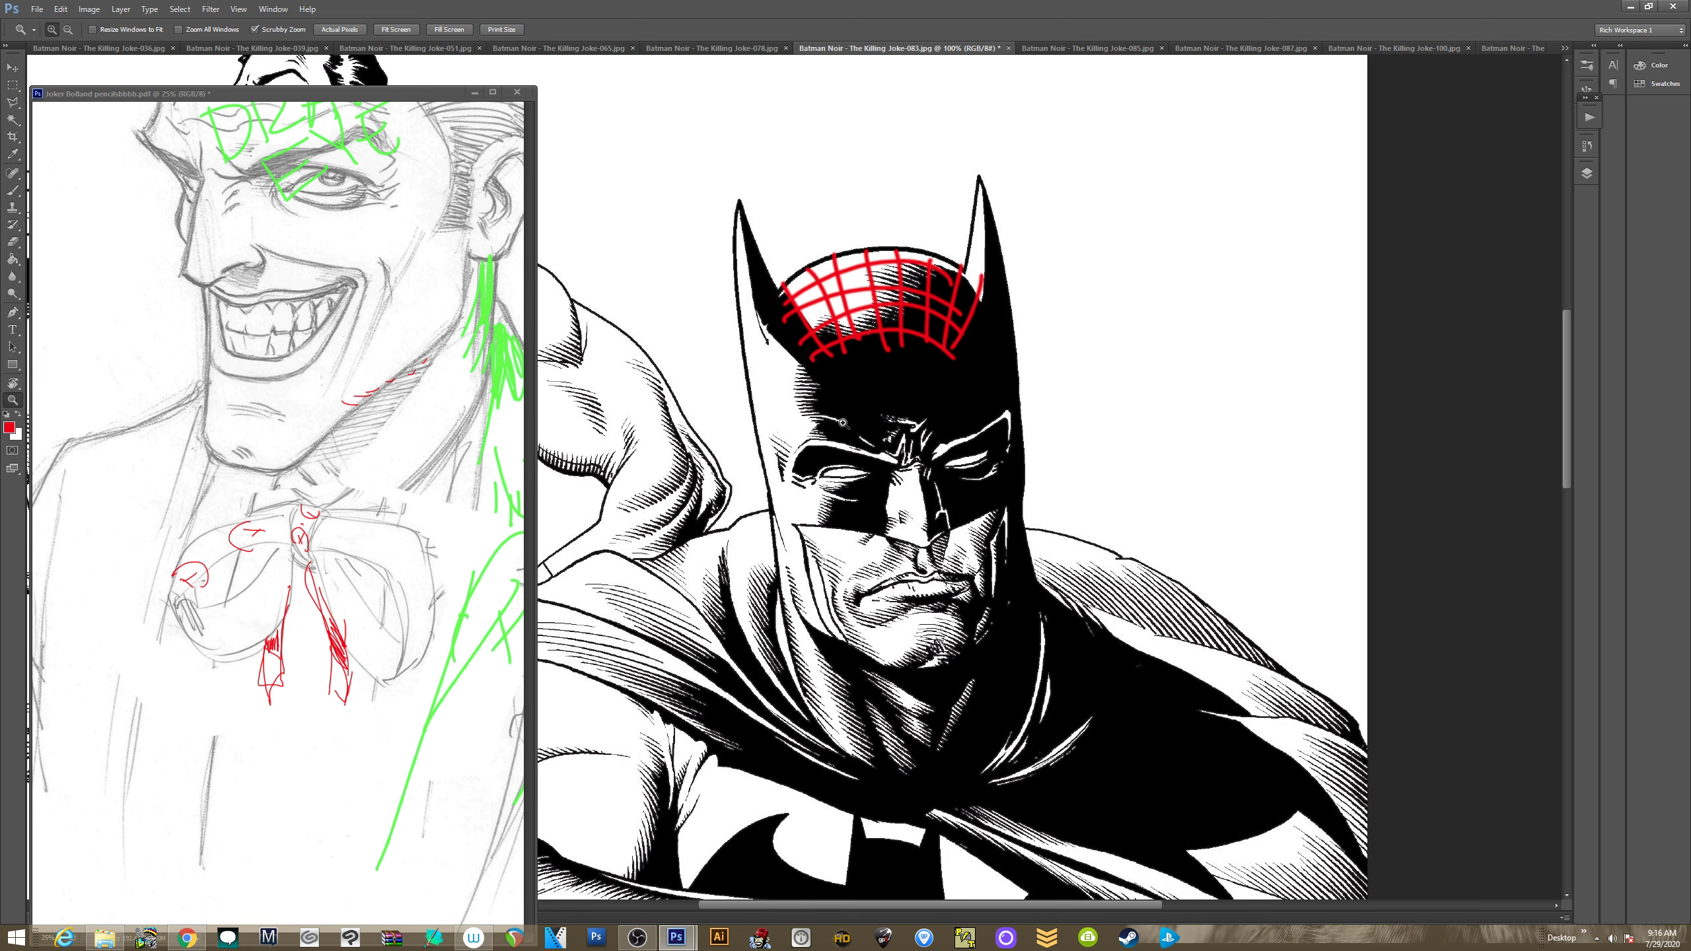
shift+click(839, 426)
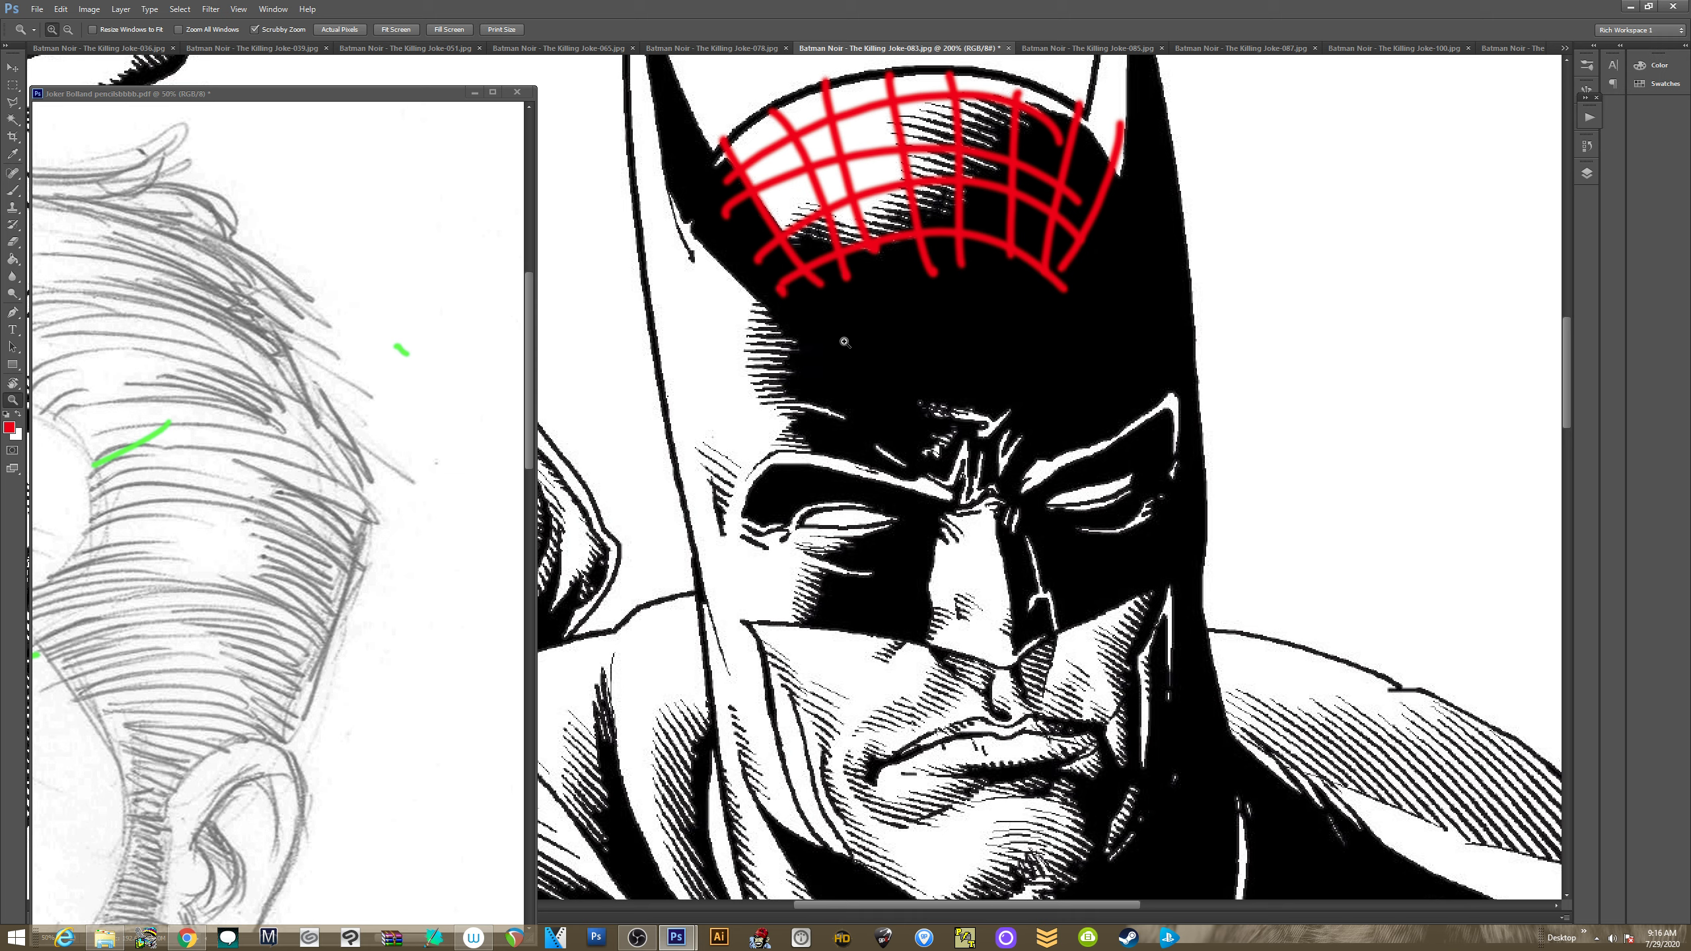
key(b)
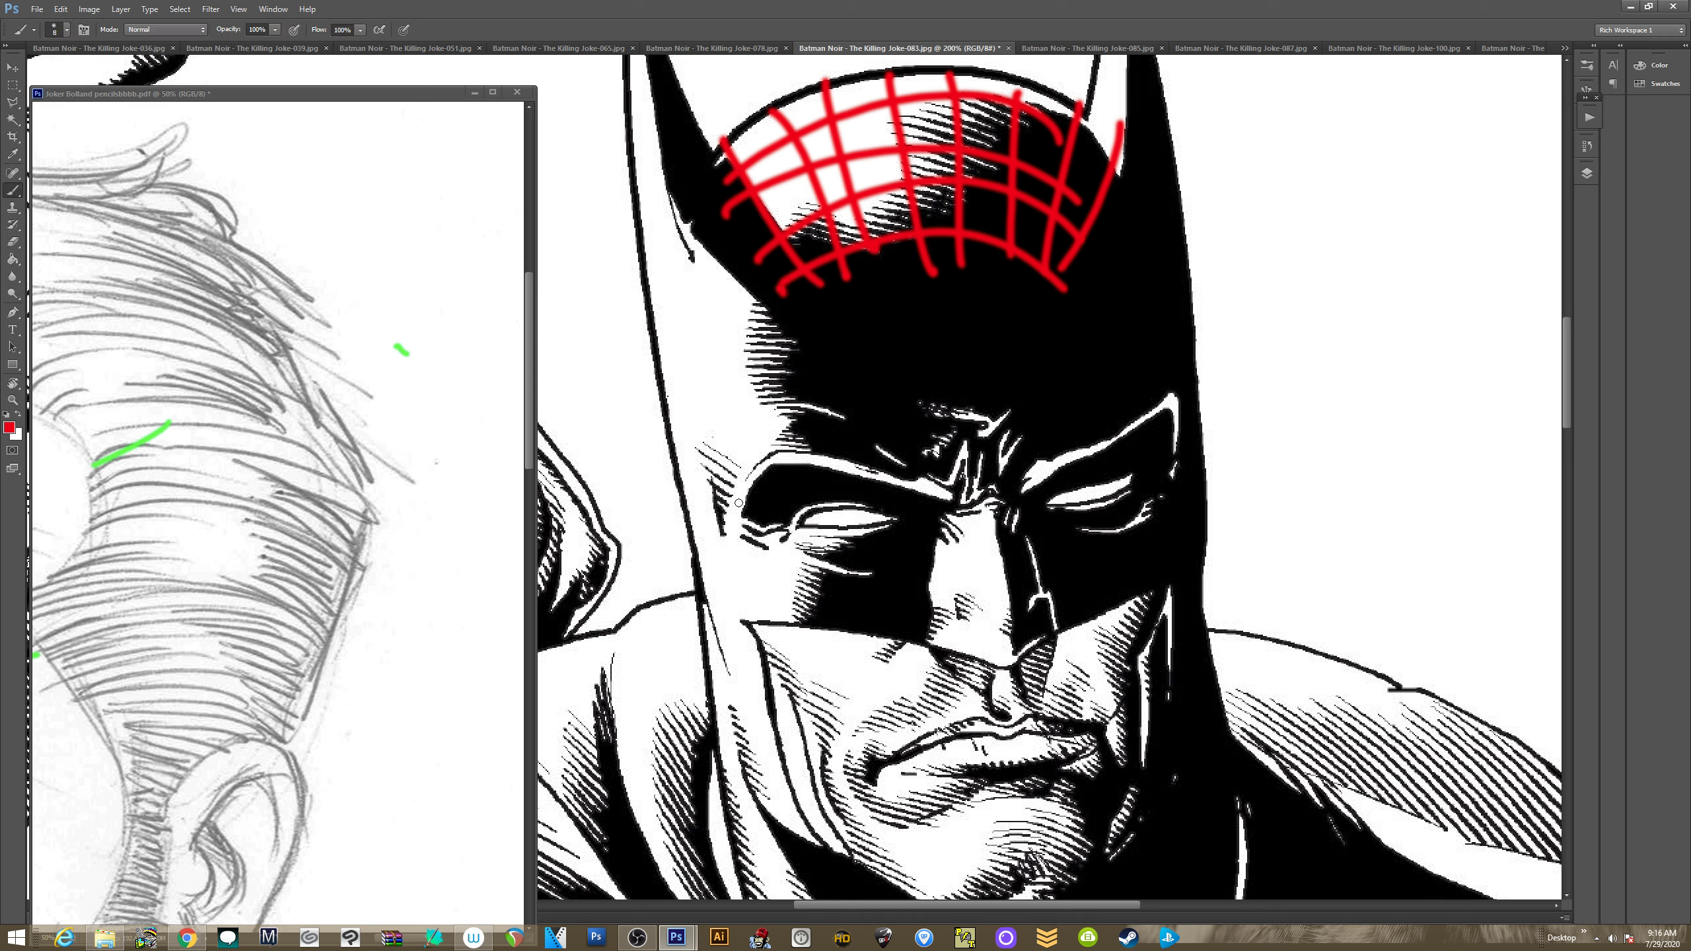
drag(739, 503, 786, 458)
shift+click(944, 495)
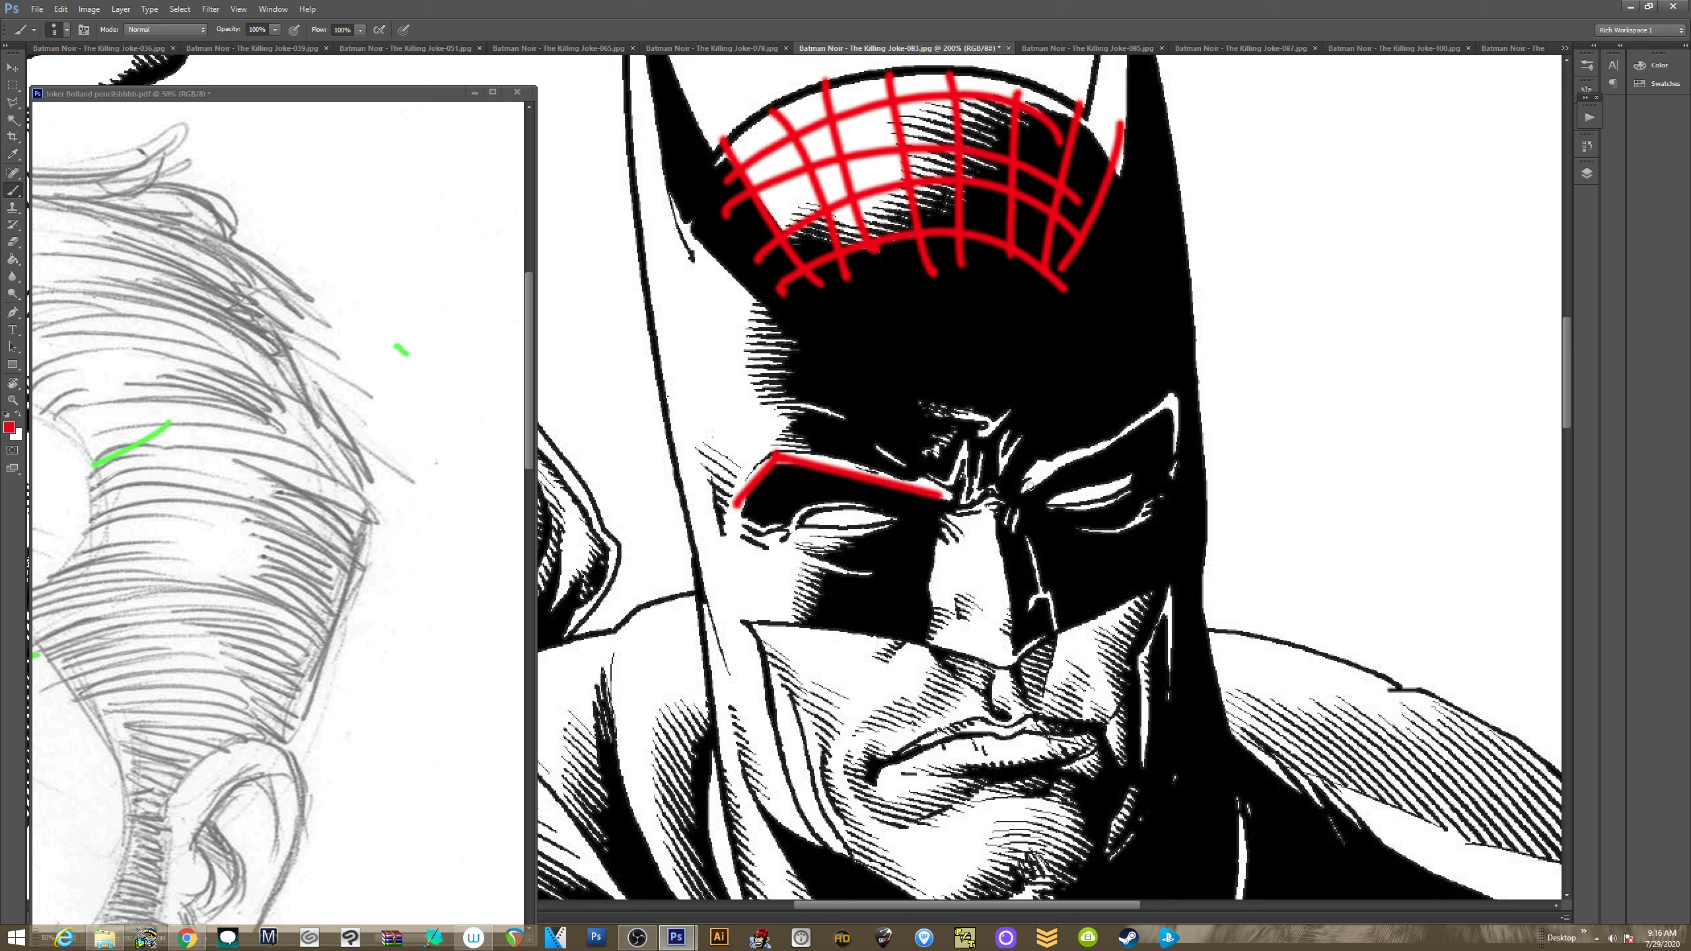
click(1018, 493)
shift+click(1173, 401)
shift+click(1176, 432)
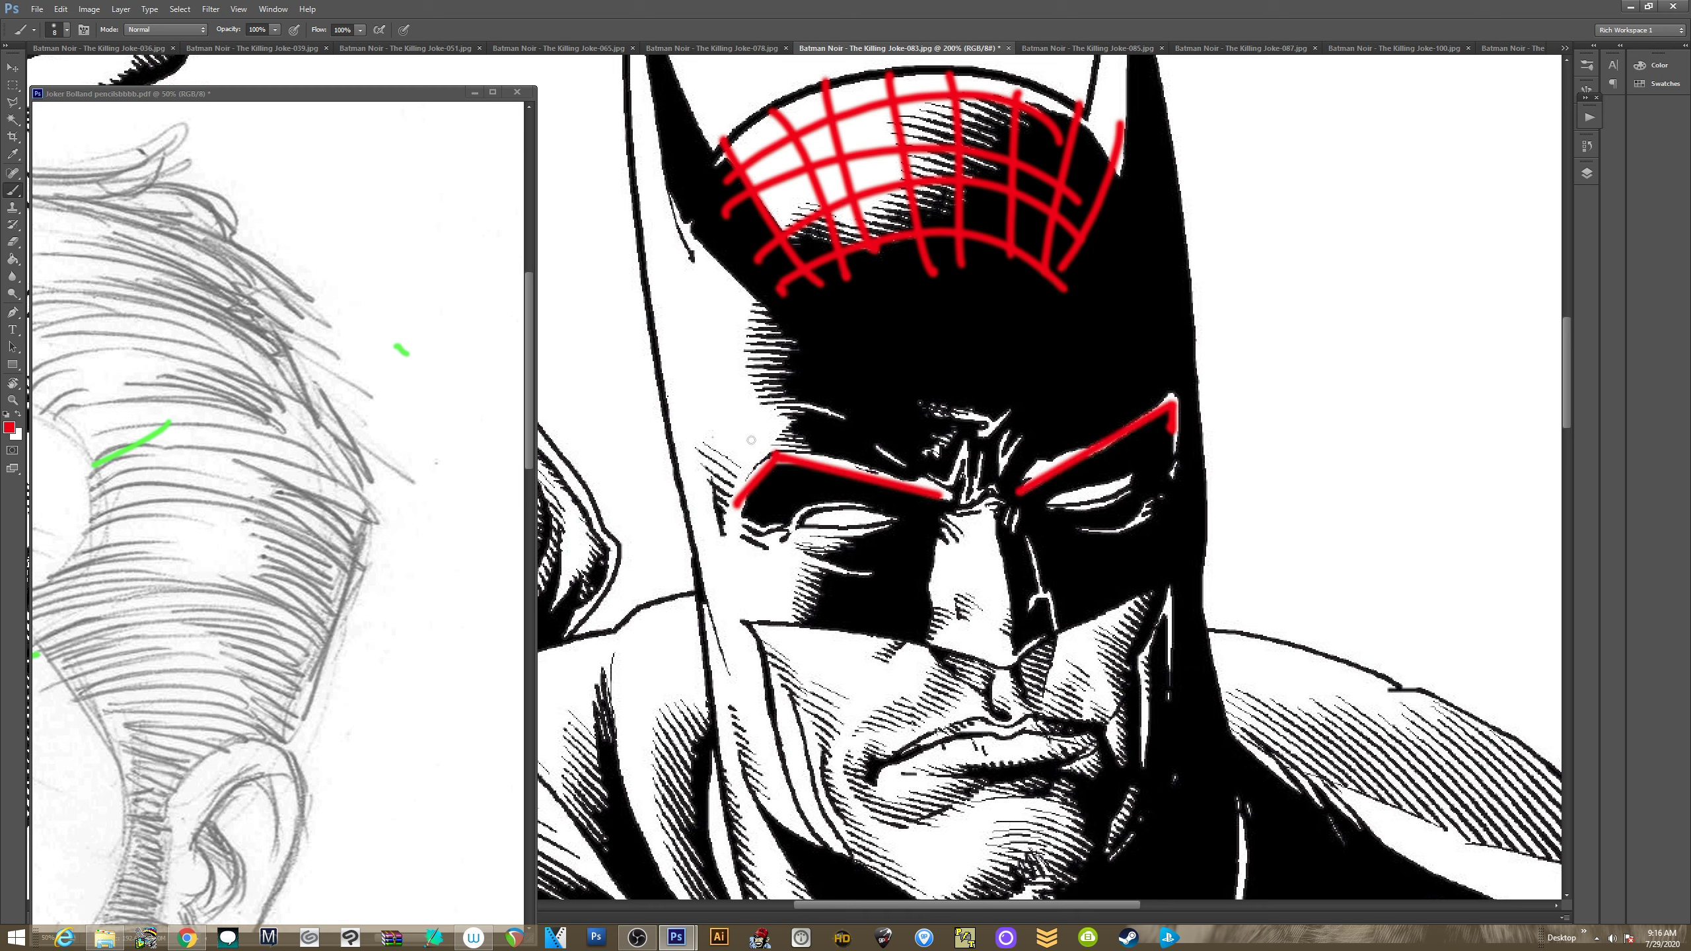
Complete the planes of both brow ridges with red lines along their upper edges and outer sides
shift+click(736, 417)
mouse_move(738, 429)
mouse_down()
mouse_move(750, 406)
mouse_move(773, 456)
mouse_up()
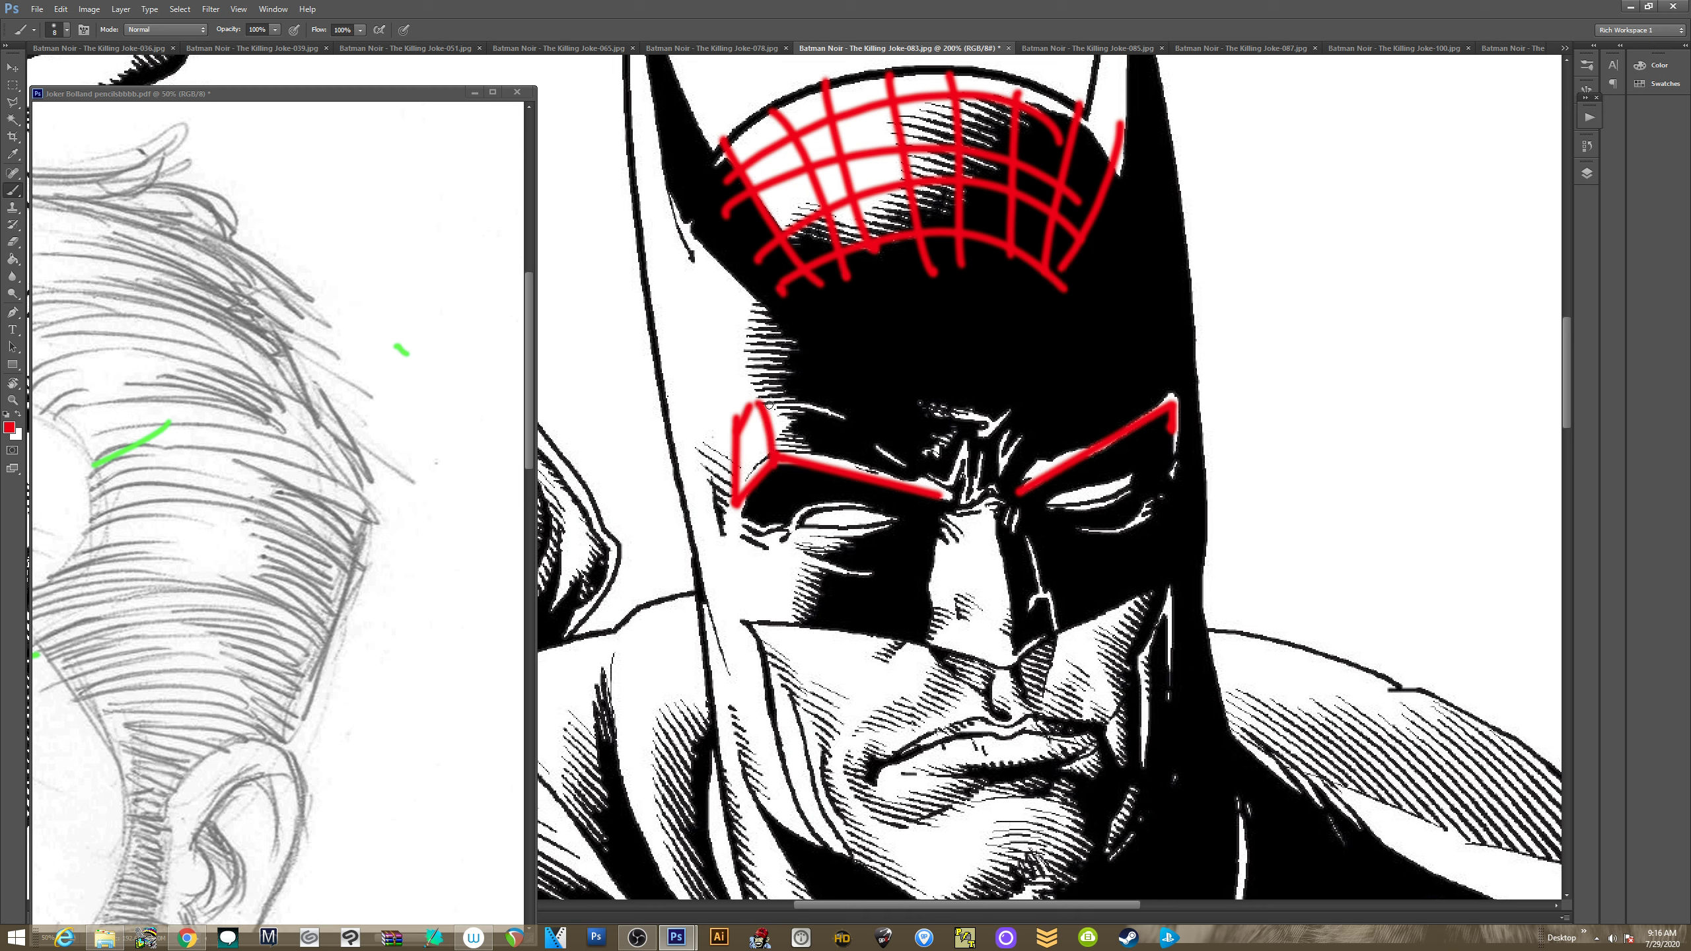
shift+click(896, 447)
shift+click(949, 498)
click(1011, 494)
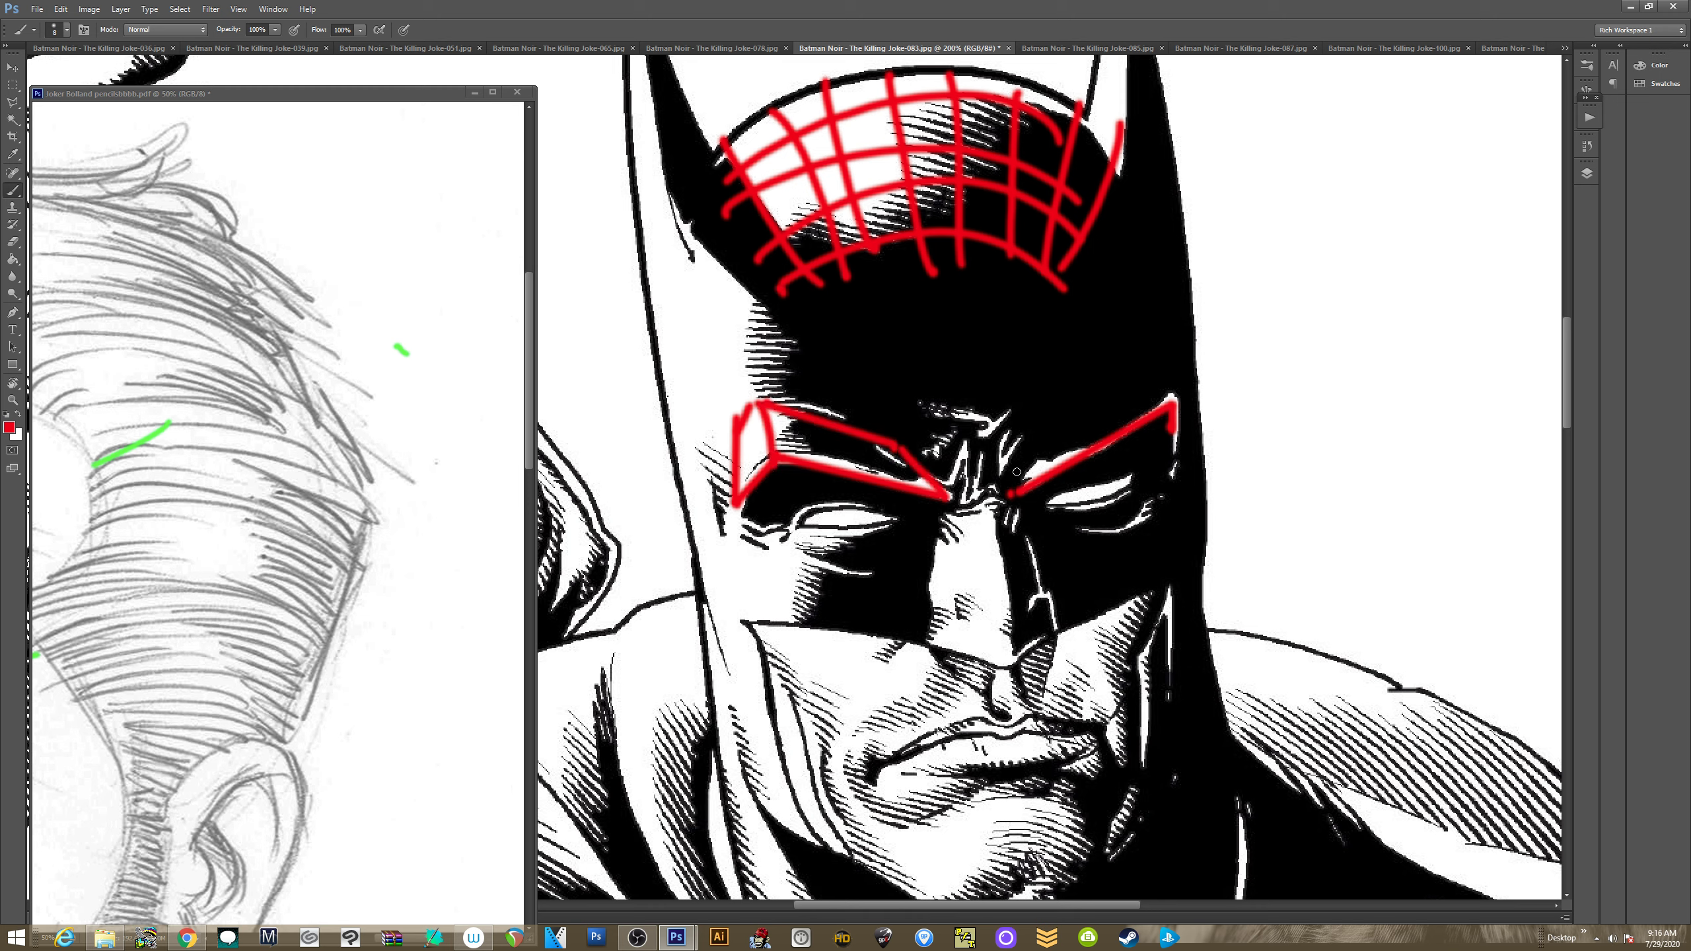
shift+click(1135, 364)
drag(1138, 363, 1158, 351)
mouse_move(1163, 359)
mouse_down()
mouse_move(1183, 413)
mouse_move(1161, 445)
mouse_up()
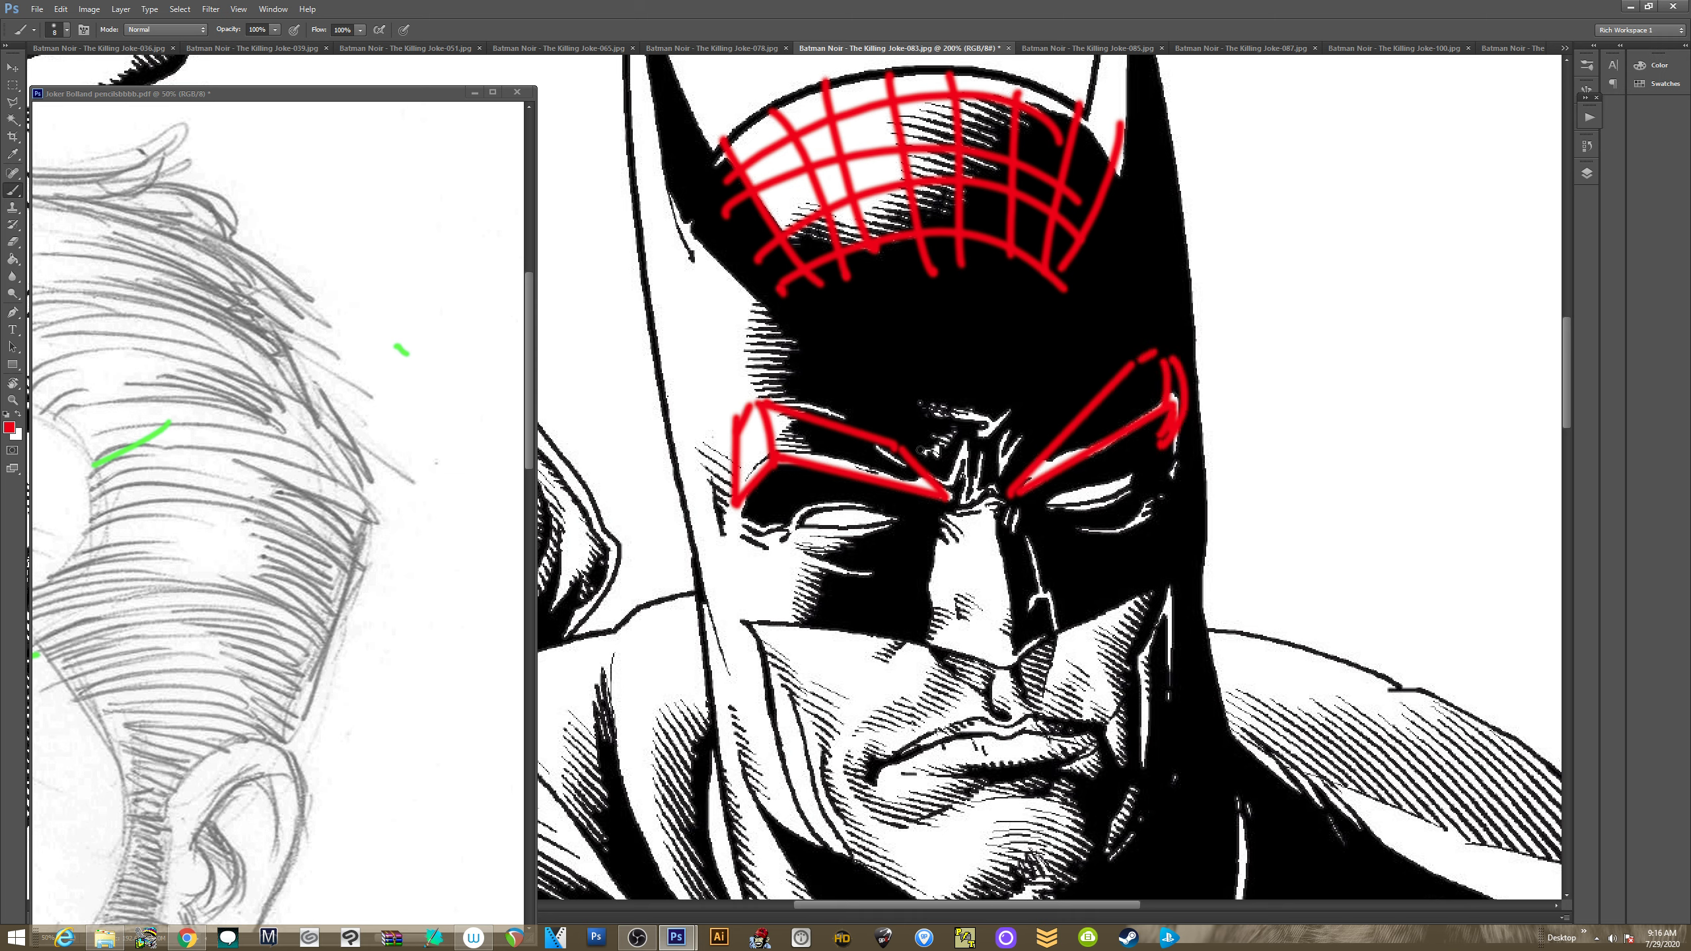
Draw red lines for the furrows between Batman's brows, the forehead's centre line and the edges of the forehead and temples
mouse_move(922, 451)
mouse_down()
mouse_move(927, 418)
mouse_move(951, 477)
mouse_move(959, 442)
mouse_move(971, 478)
mouse_move(954, 431)
mouse_move(987, 420)
mouse_move(1012, 494)
mouse_up()
mouse_move(966, 410)
mouse_down()
mouse_move(967, 330)
mouse_move(942, 276)
mouse_up()
drag(777, 405, 776, 282)
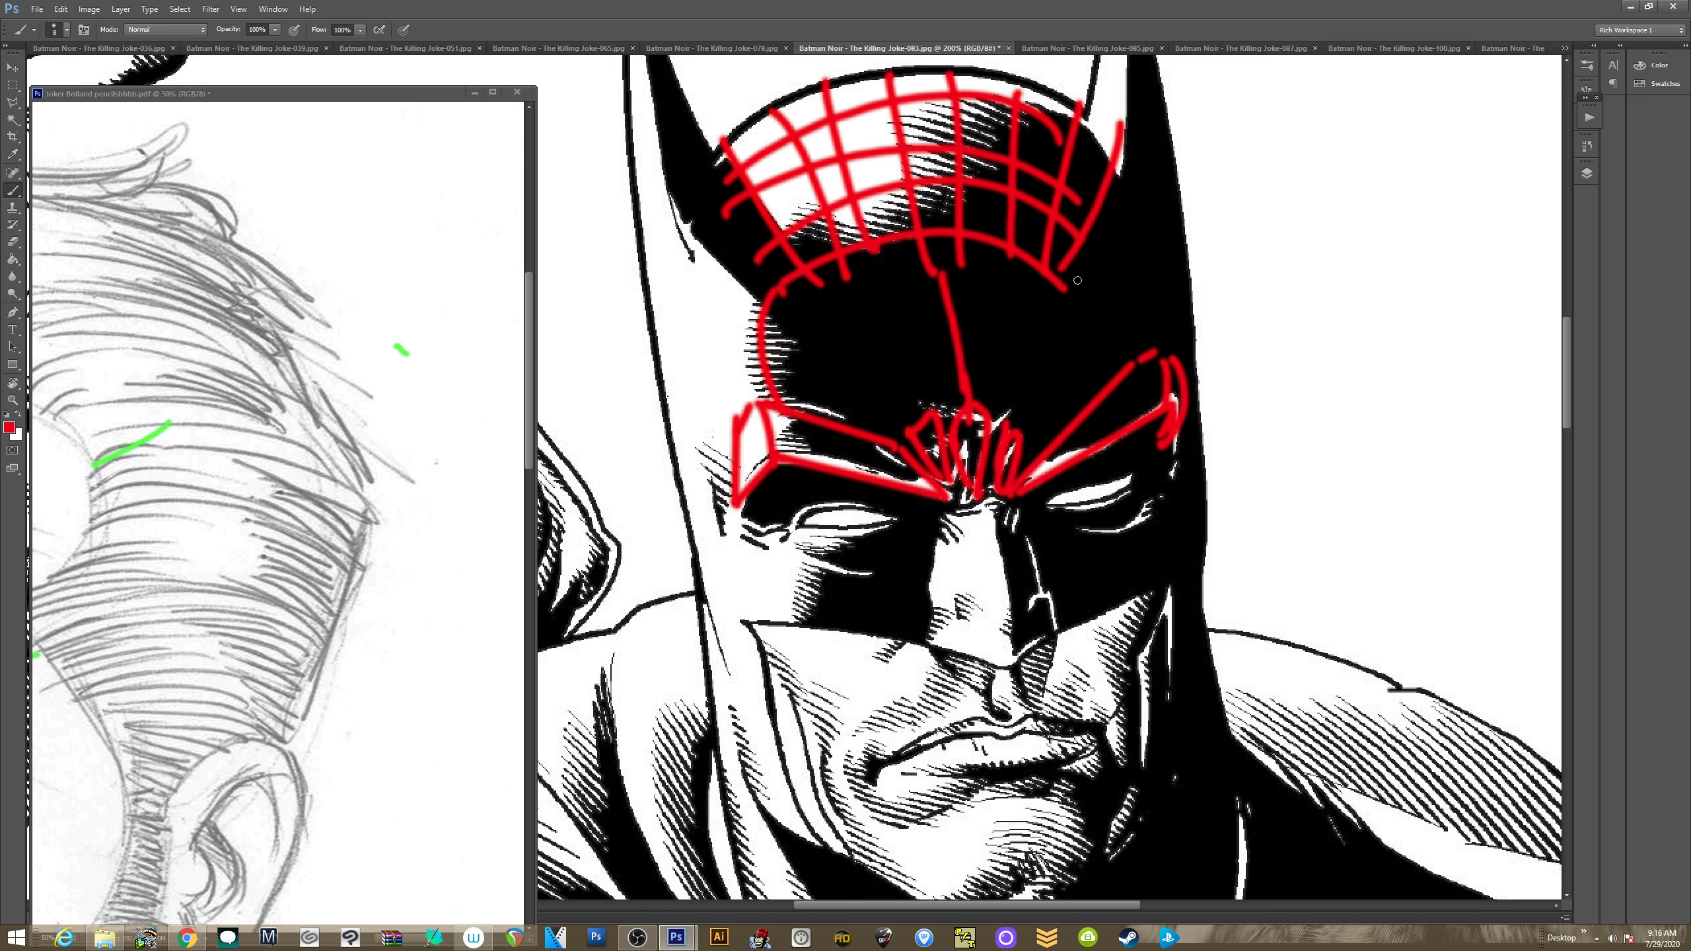
mouse_move(1069, 241)
mouse_down()
mouse_move(1110, 393)
mouse_move(1085, 388)
mouse_up()
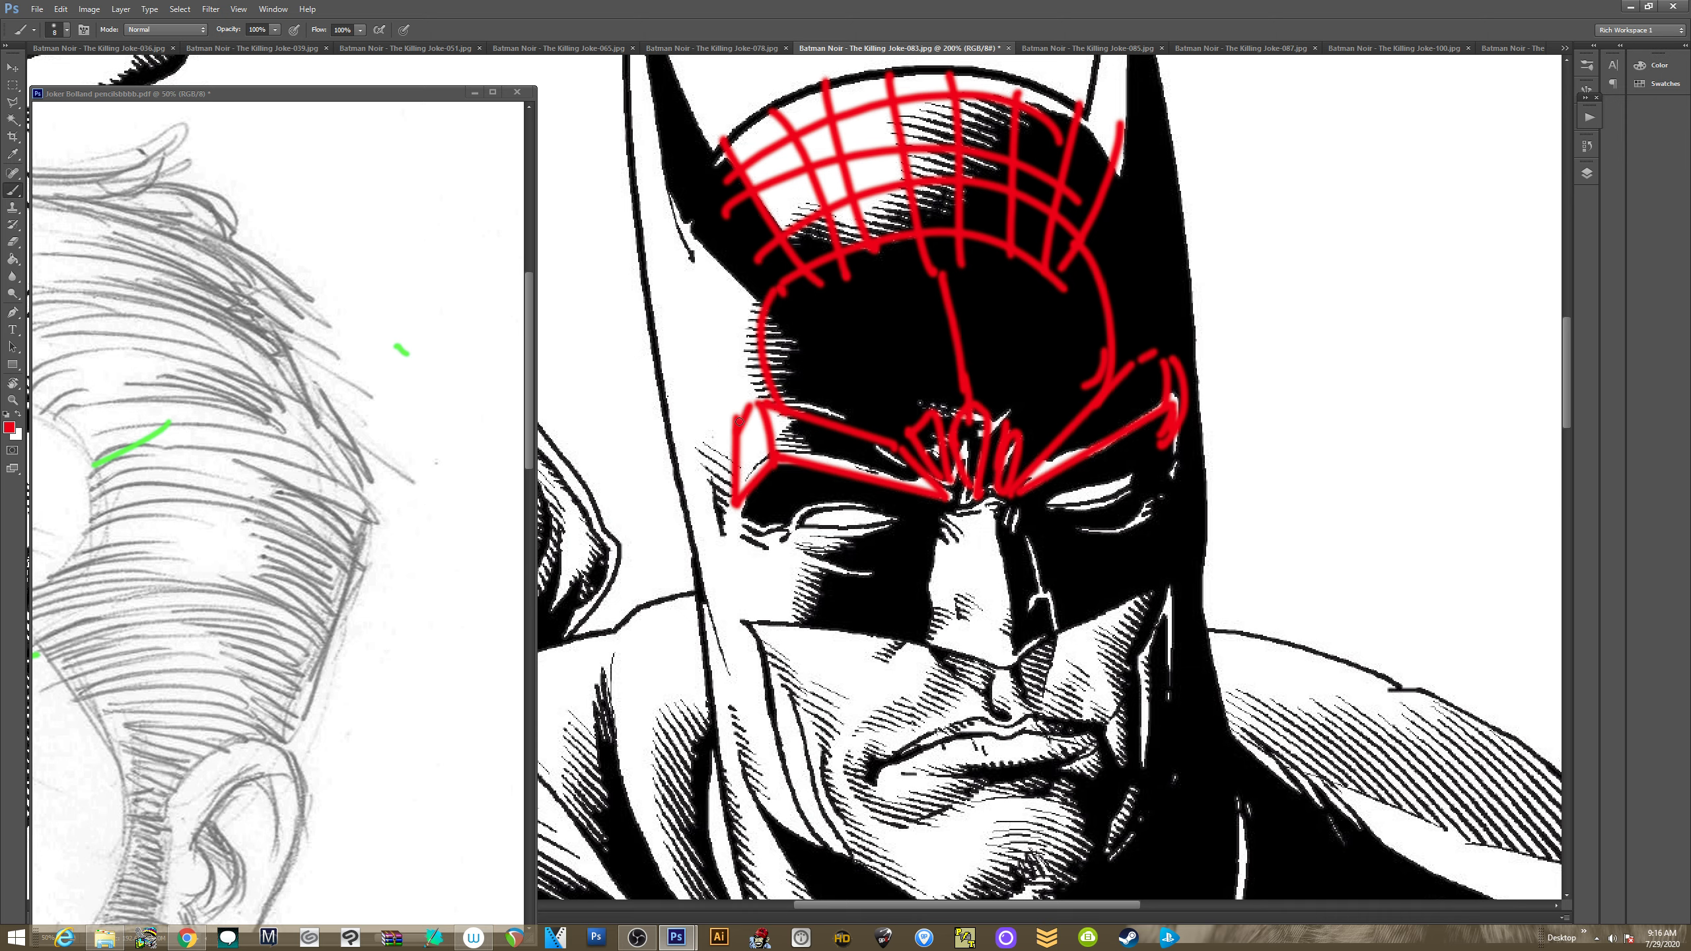
mouse_move(745, 414)
mouse_down()
mouse_move(718, 294)
mouse_move(760, 359)
mouse_move(733, 299)
mouse_move(756, 332)
mouse_up()
Trace a red edge from the cowl's ear tip down to the temple, and add short slanting contour strokes on the cowl's side
scroll(665, 266, up, 5)
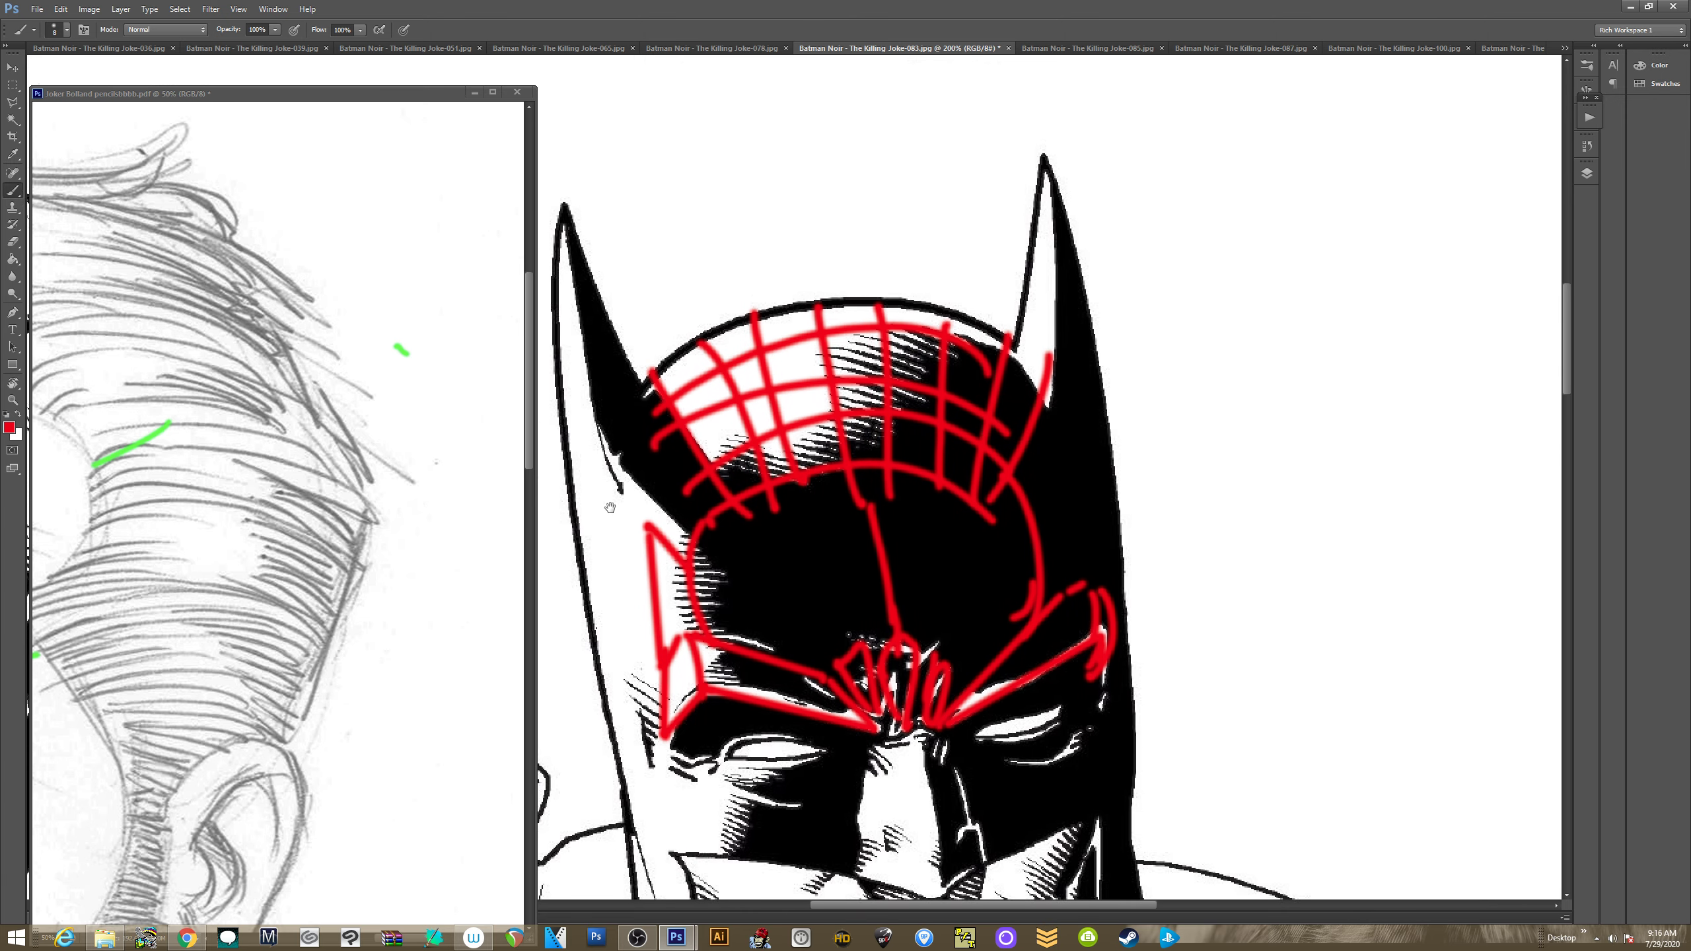
click(567, 200)
shift+click(636, 472)
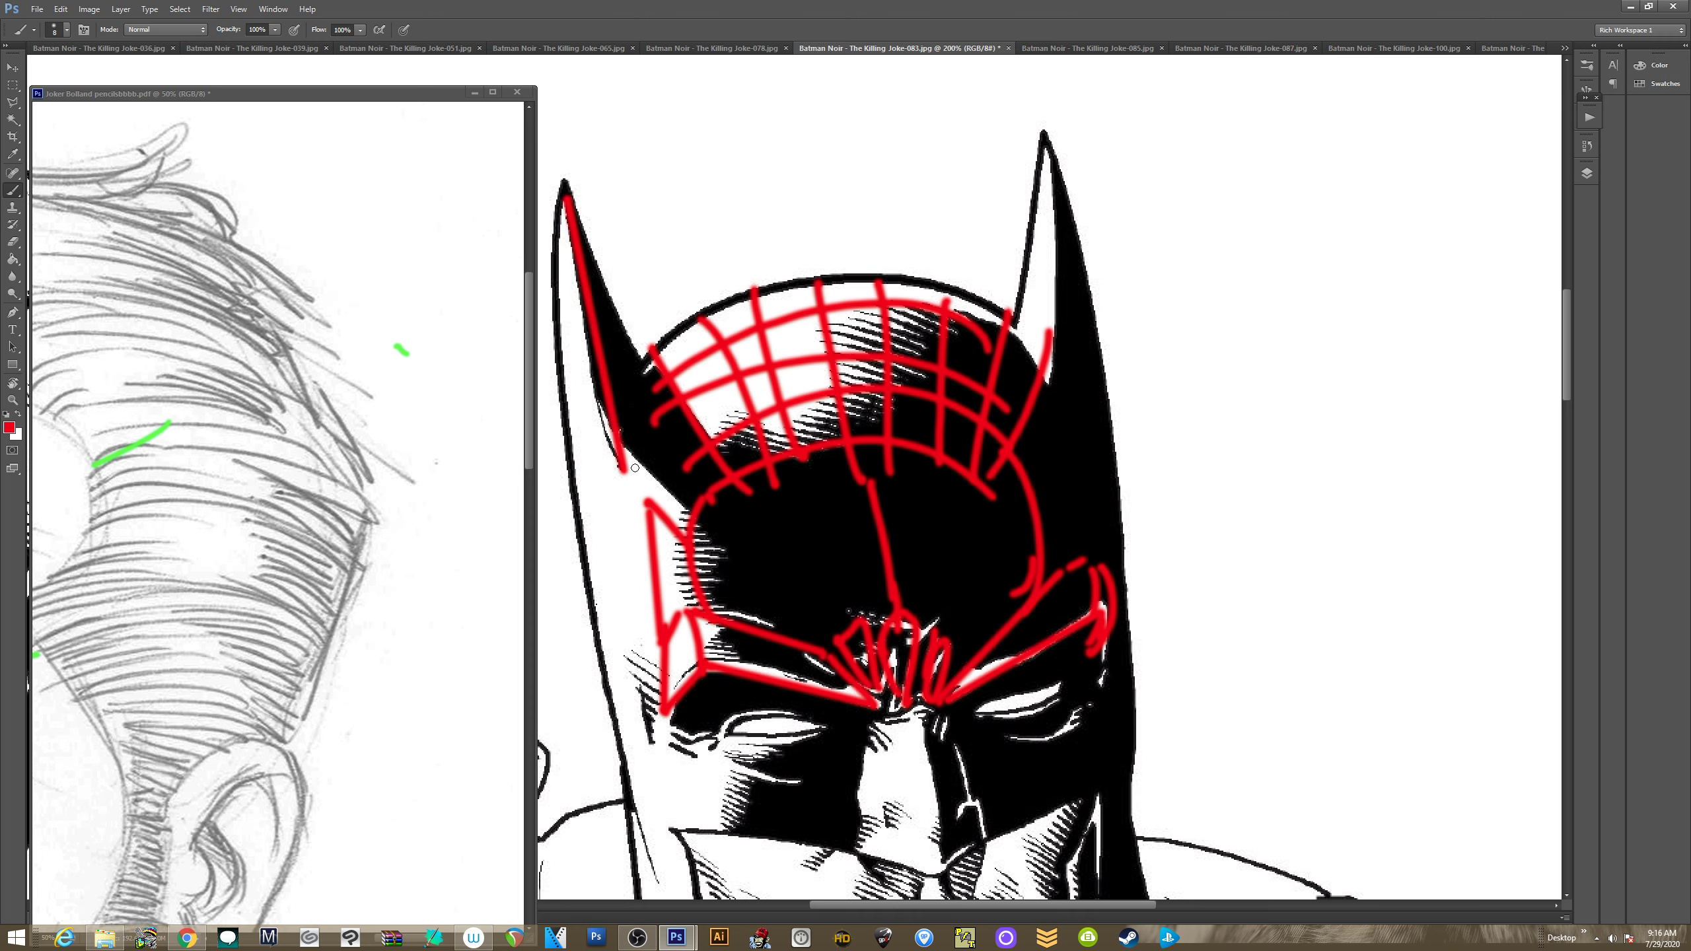
shift+click(659, 536)
shift+click(675, 511)
scroll(689, 341, down, 5)
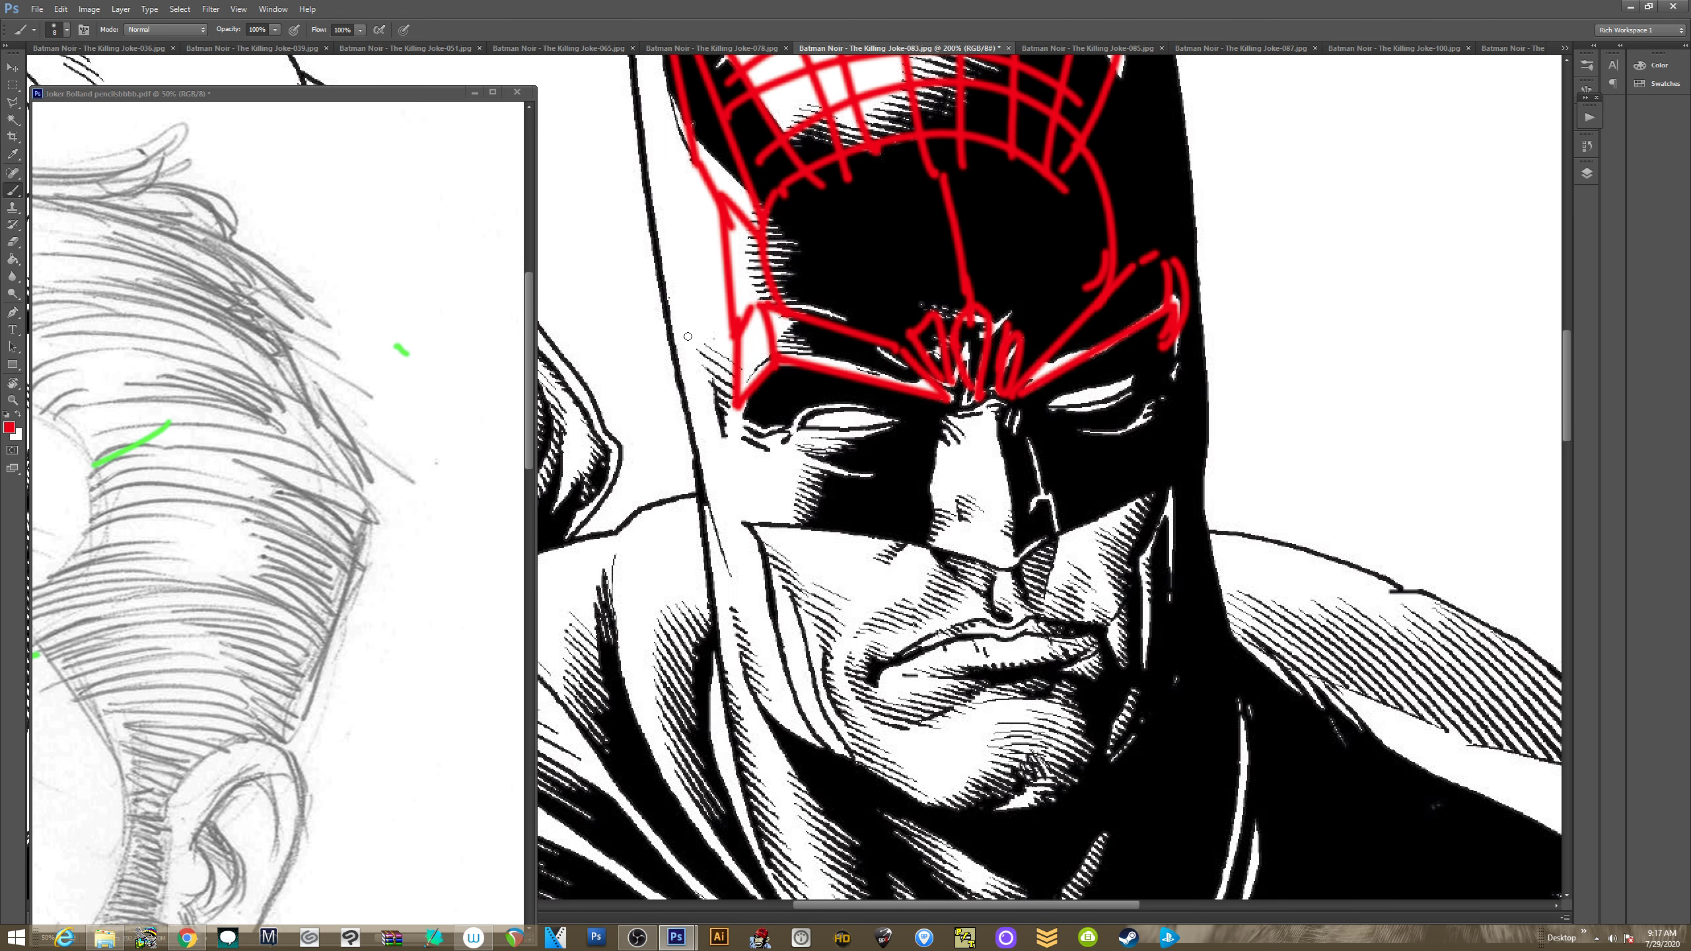
drag(681, 365, 727, 294)
drag(660, 307, 713, 239)
drag(688, 231, 699, 219)
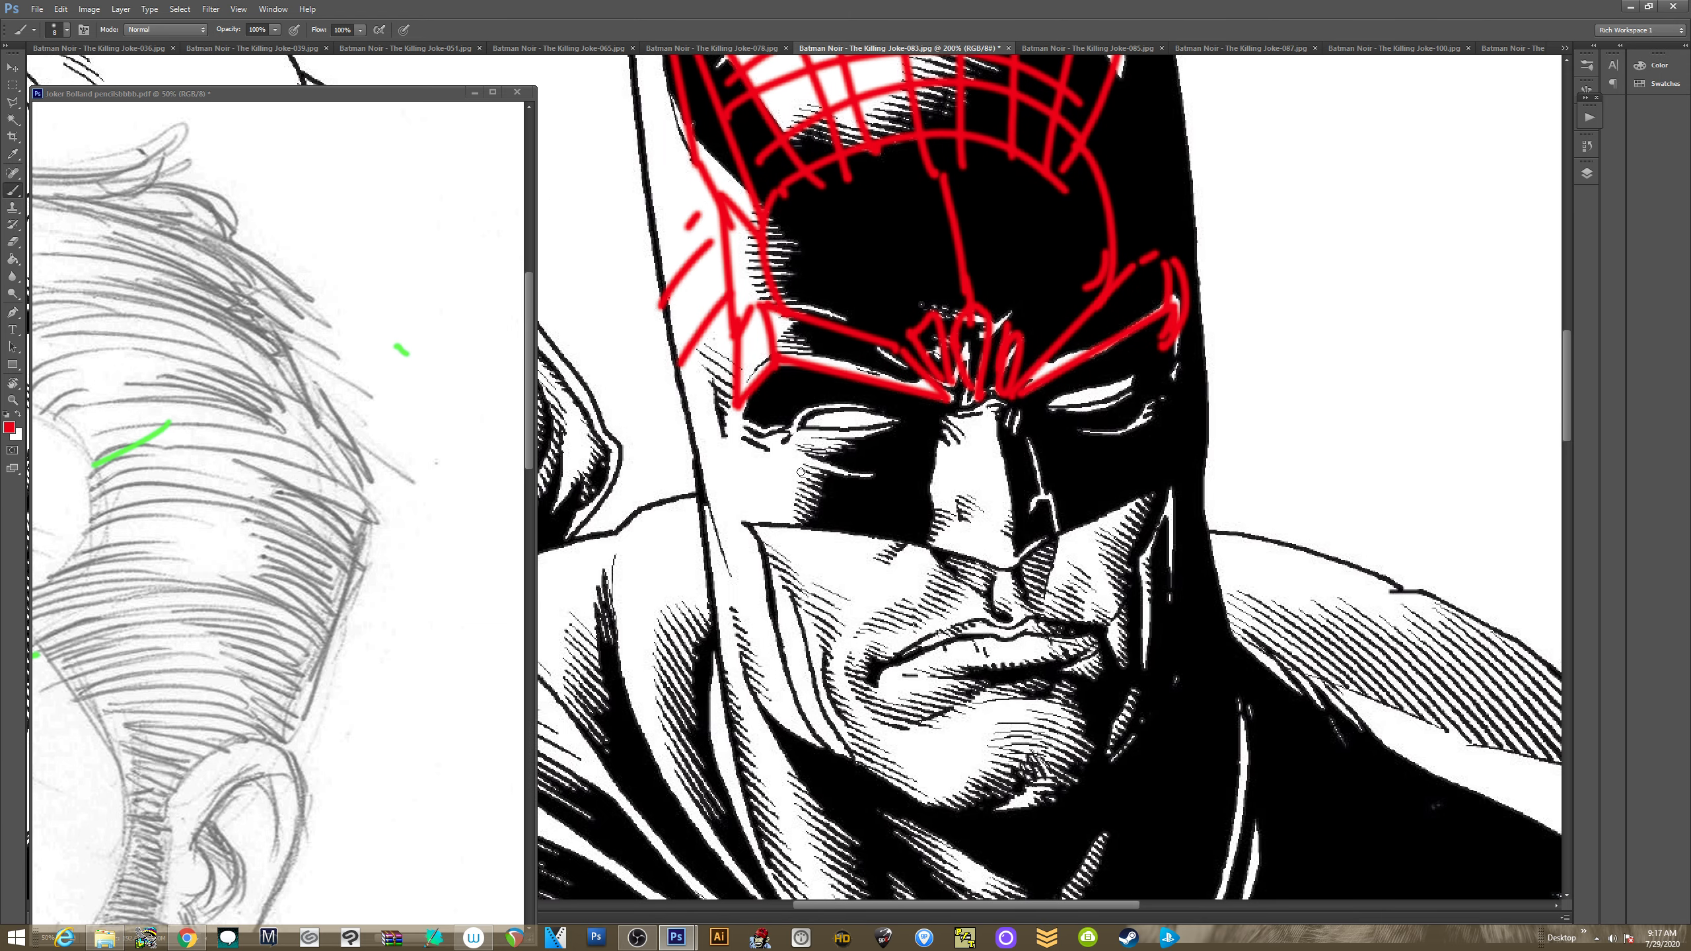
Outline the upper and lower lids of both of Batman's eyes in red
mouse_move(792, 434)
mouse_down()
mouse_move(859, 445)
mouse_move(926, 417)
mouse_move(877, 460)
mouse_move(792, 456)
mouse_move(823, 445)
mouse_up()
mouse_move(1044, 416)
mouse_down()
mouse_move(1079, 410)
mouse_move(1058, 437)
mouse_move(1120, 406)
mouse_move(1128, 433)
mouse_move(1079, 437)
mouse_move(1143, 393)
mouse_move(1091, 443)
mouse_up()
mouse_move(785, 431)
mouse_down()
mouse_move(809, 407)
mouse_move(893, 410)
mouse_up()
drag(1047, 407, 1160, 370)
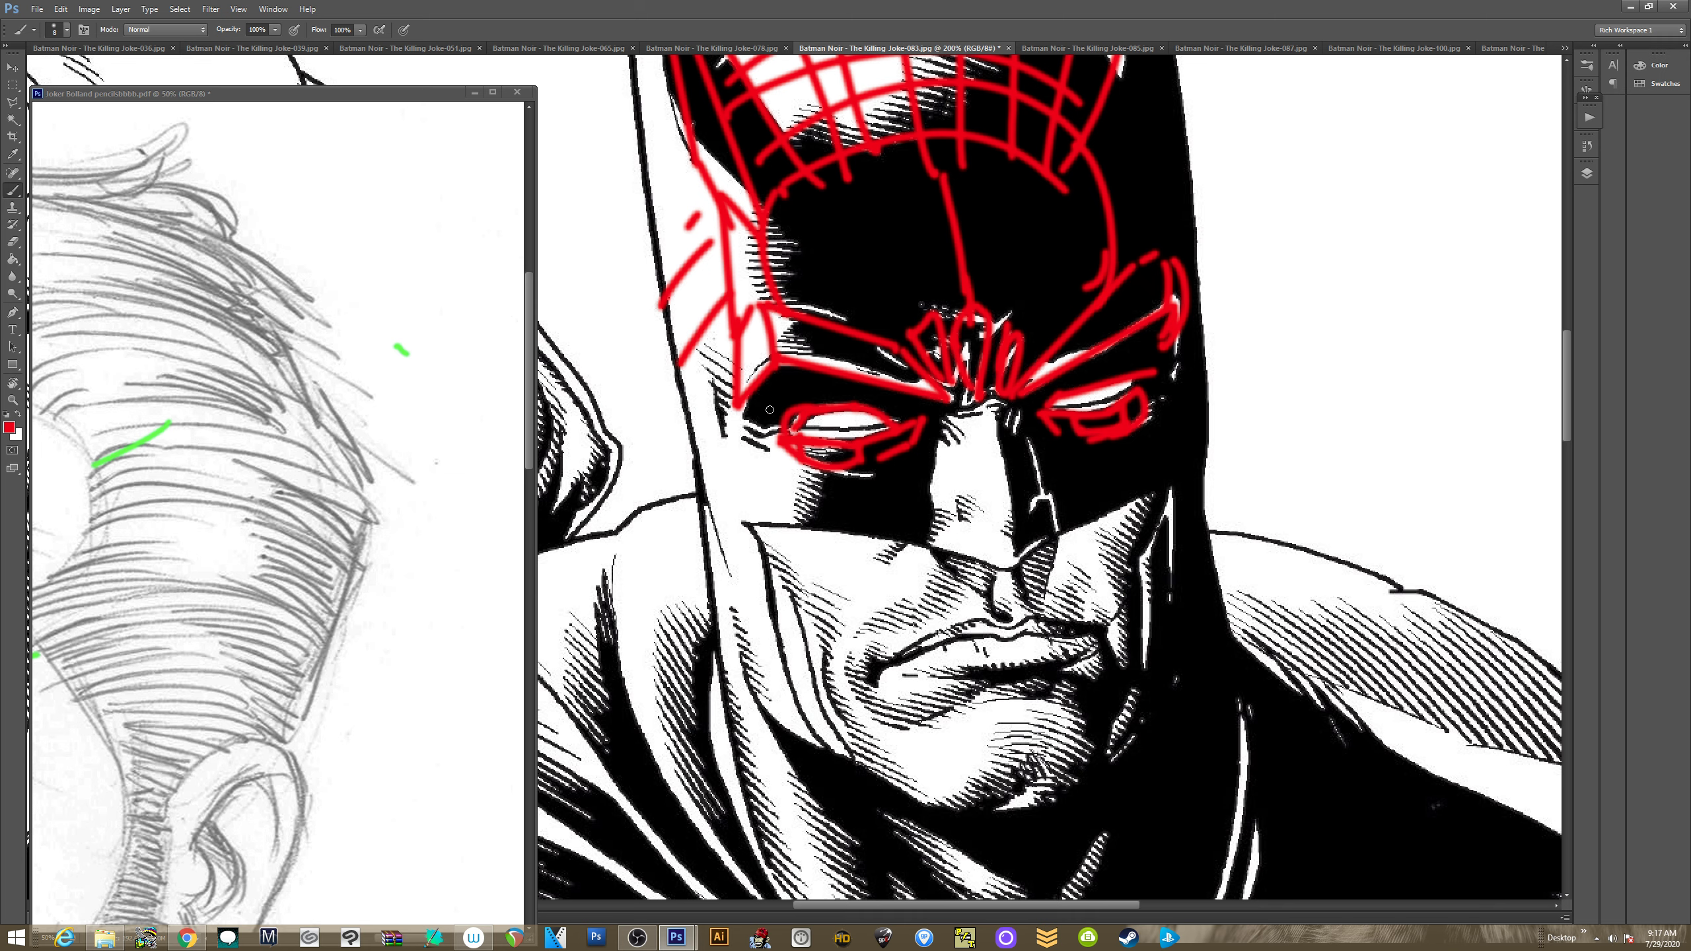
Add short red contour strokes between the brow ridges and upper lids to show both of Batman's eye sockets turning inward
drag(741, 405, 814, 404)
drag(807, 378, 819, 399)
drag(828, 382, 853, 406)
drag(864, 392, 886, 412)
drag(1029, 395, 1037, 403)
drag(1051, 385, 1076, 398)
drag(1082, 377, 1119, 382)
drag(1131, 361, 1168, 381)
mouse_move(1177, 338)
mouse_down()
mouse_move(1155, 366)
mouse_move(1138, 349)
mouse_up()
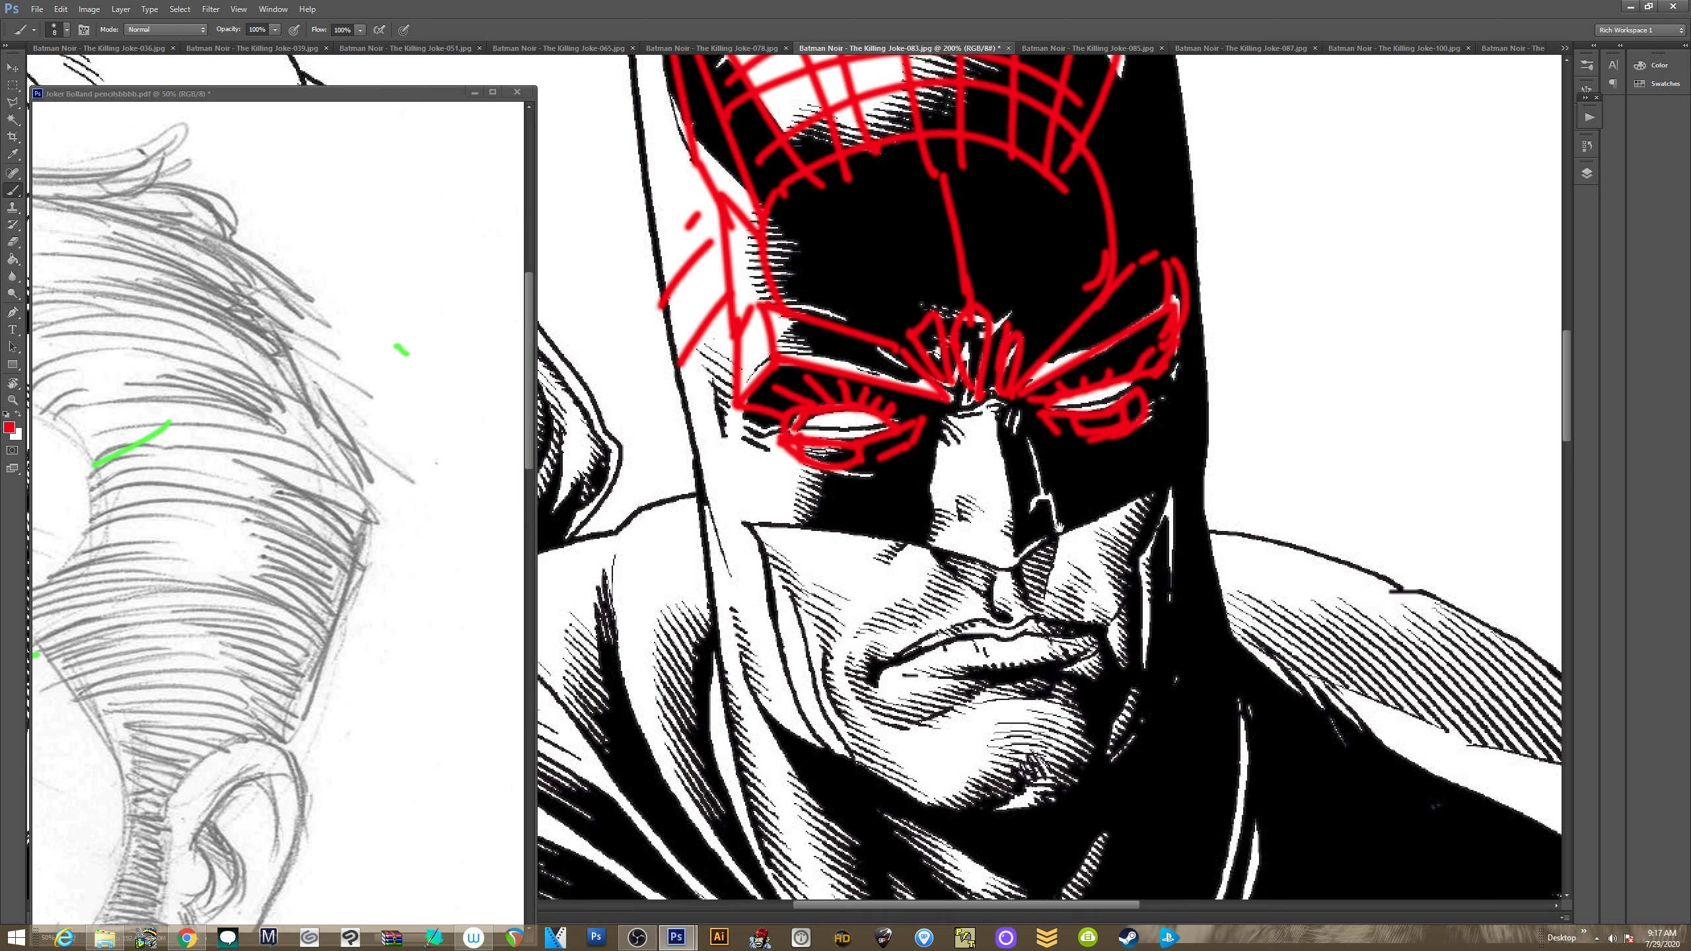
Sketch a separate red diagram of the brow ridge planes and the eye beneath in the blank area beside Batman's head
mouse_move(1059, 528)
mouse_down()
mouse_move(826, 578)
mouse_move(843, 565)
mouse_up()
click(1320, 259)
shift+click(1135, 338)
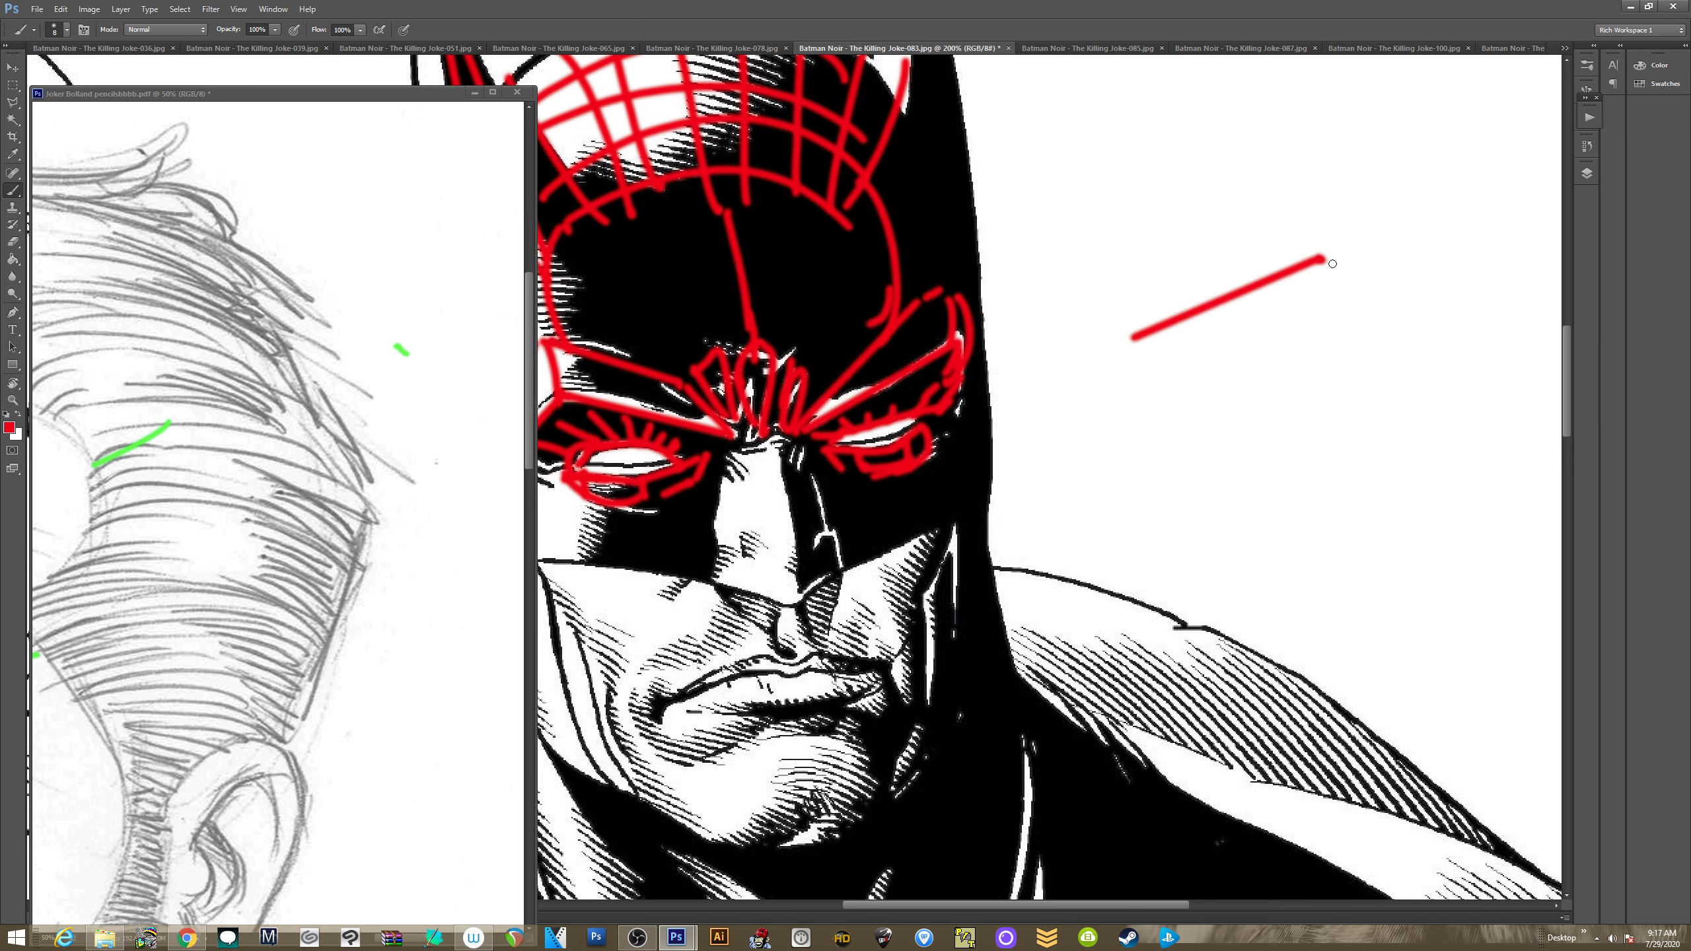
click(1320, 264)
shift+click(1270, 328)
mouse_move(1132, 341)
mouse_down()
mouse_move(1113, 365)
mouse_move(1262, 327)
mouse_up()
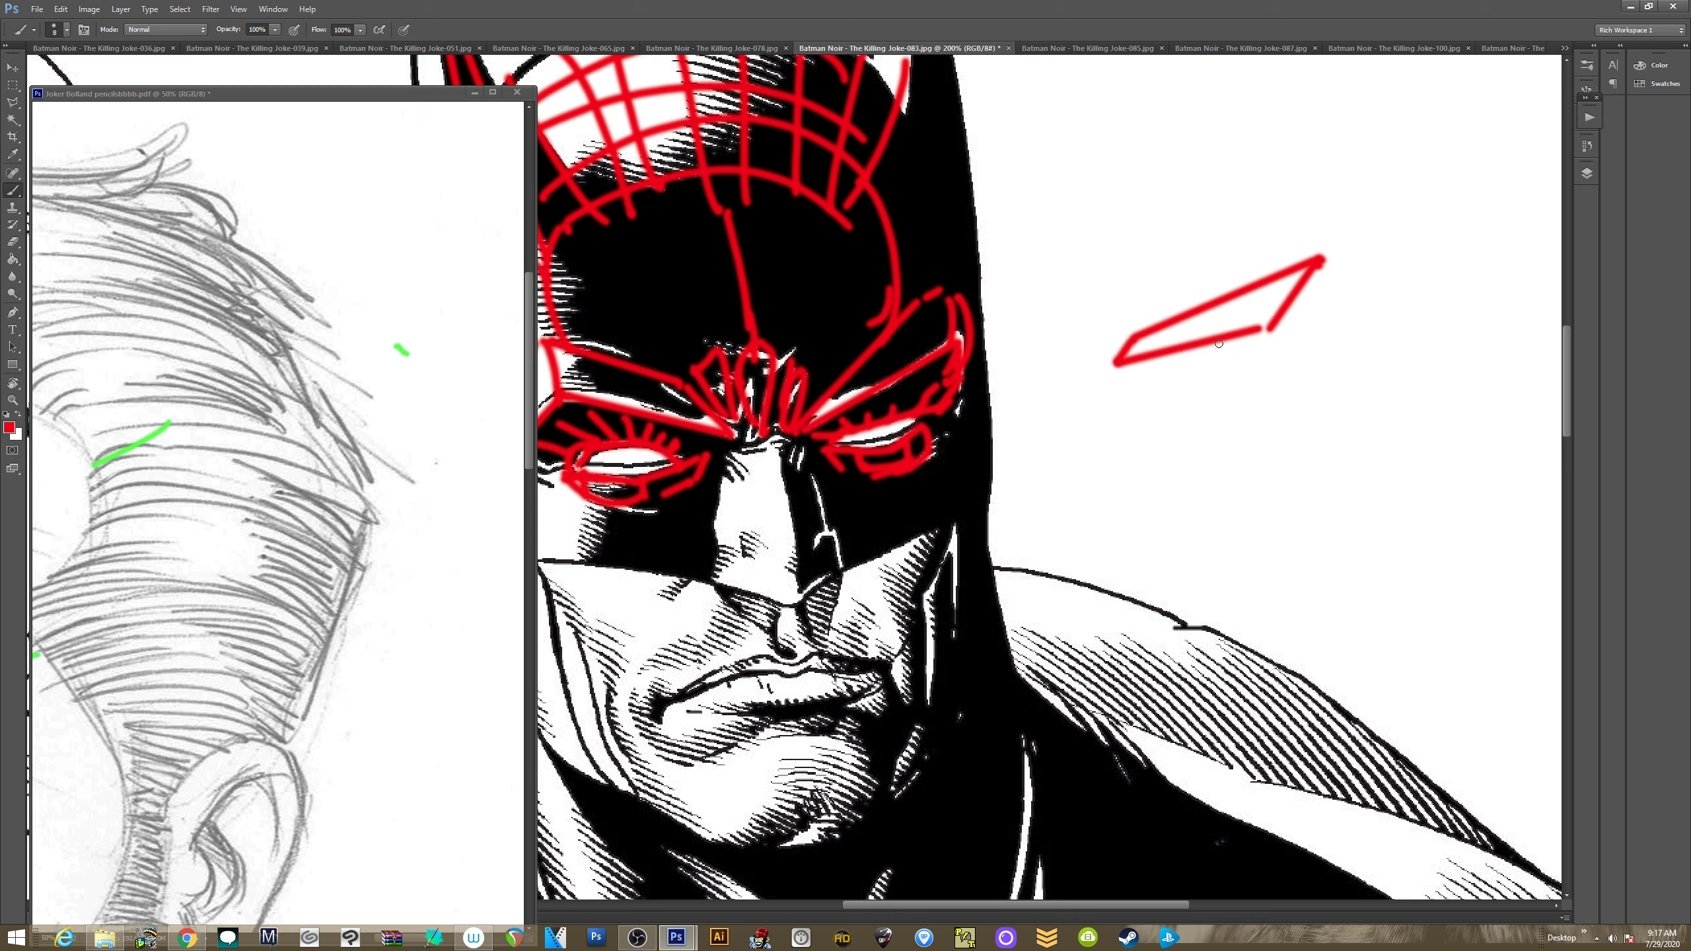
mouse_move(1159, 358)
mouse_down()
mouse_move(1139, 367)
mouse_move(1248, 343)
mouse_move(1162, 373)
mouse_move(1231, 372)
mouse_move(1148, 384)
mouse_up()
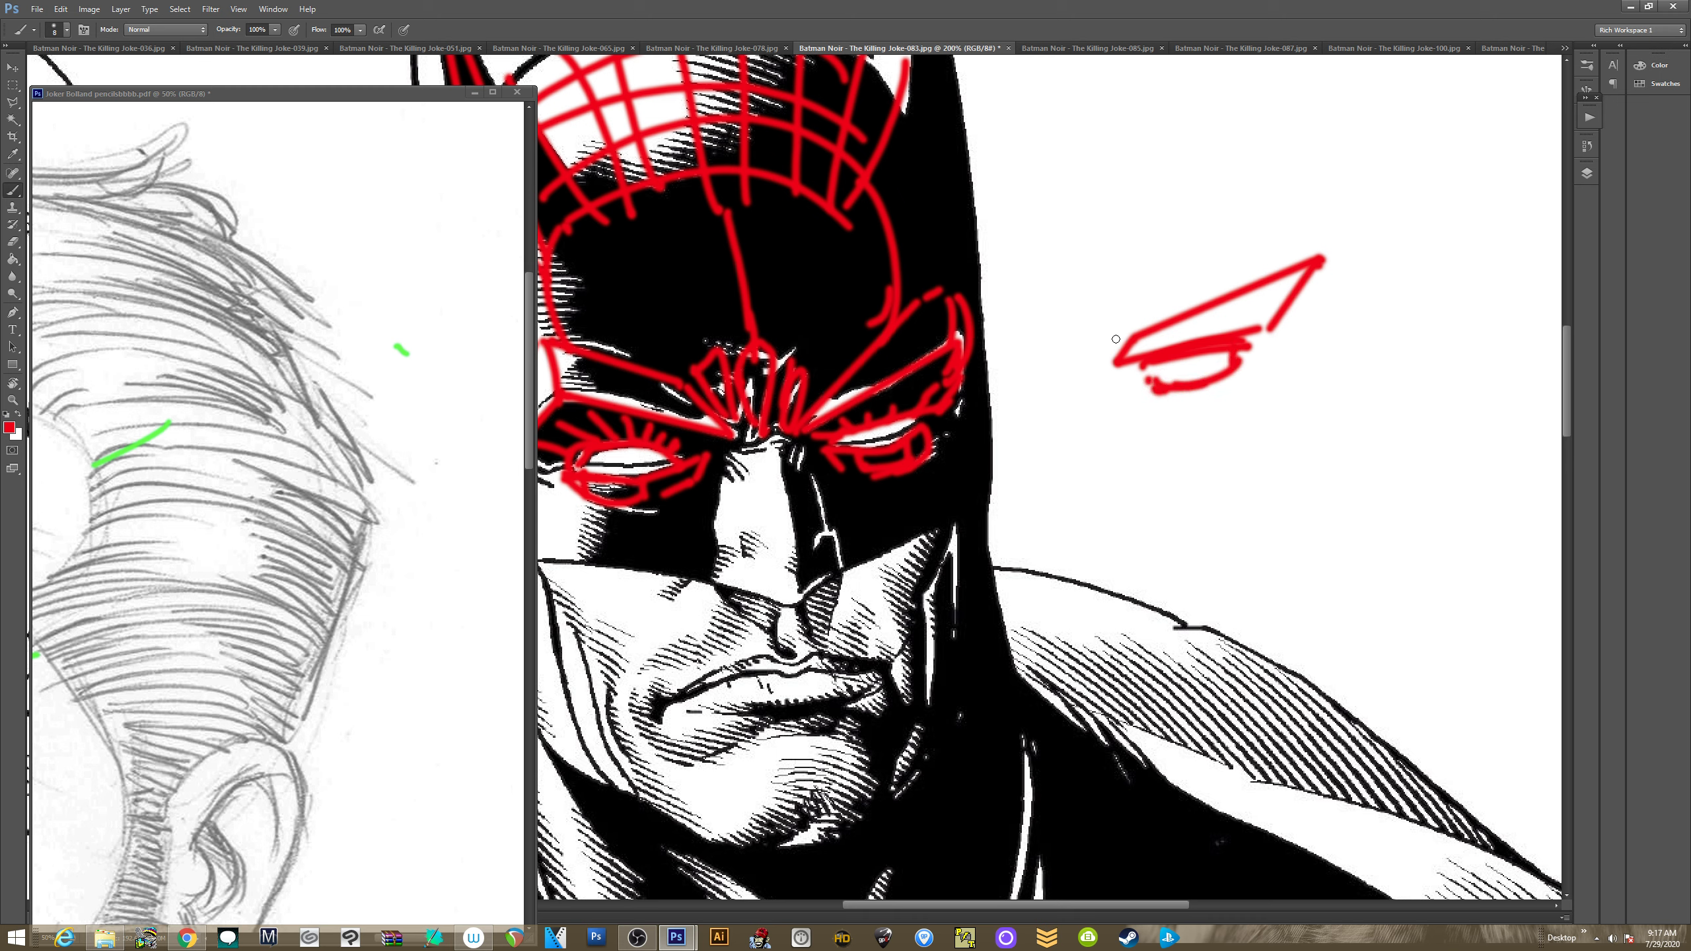
mouse_move(1082, 318)
mouse_down()
mouse_move(1135, 328)
mouse_move(1295, 234)
mouse_up()
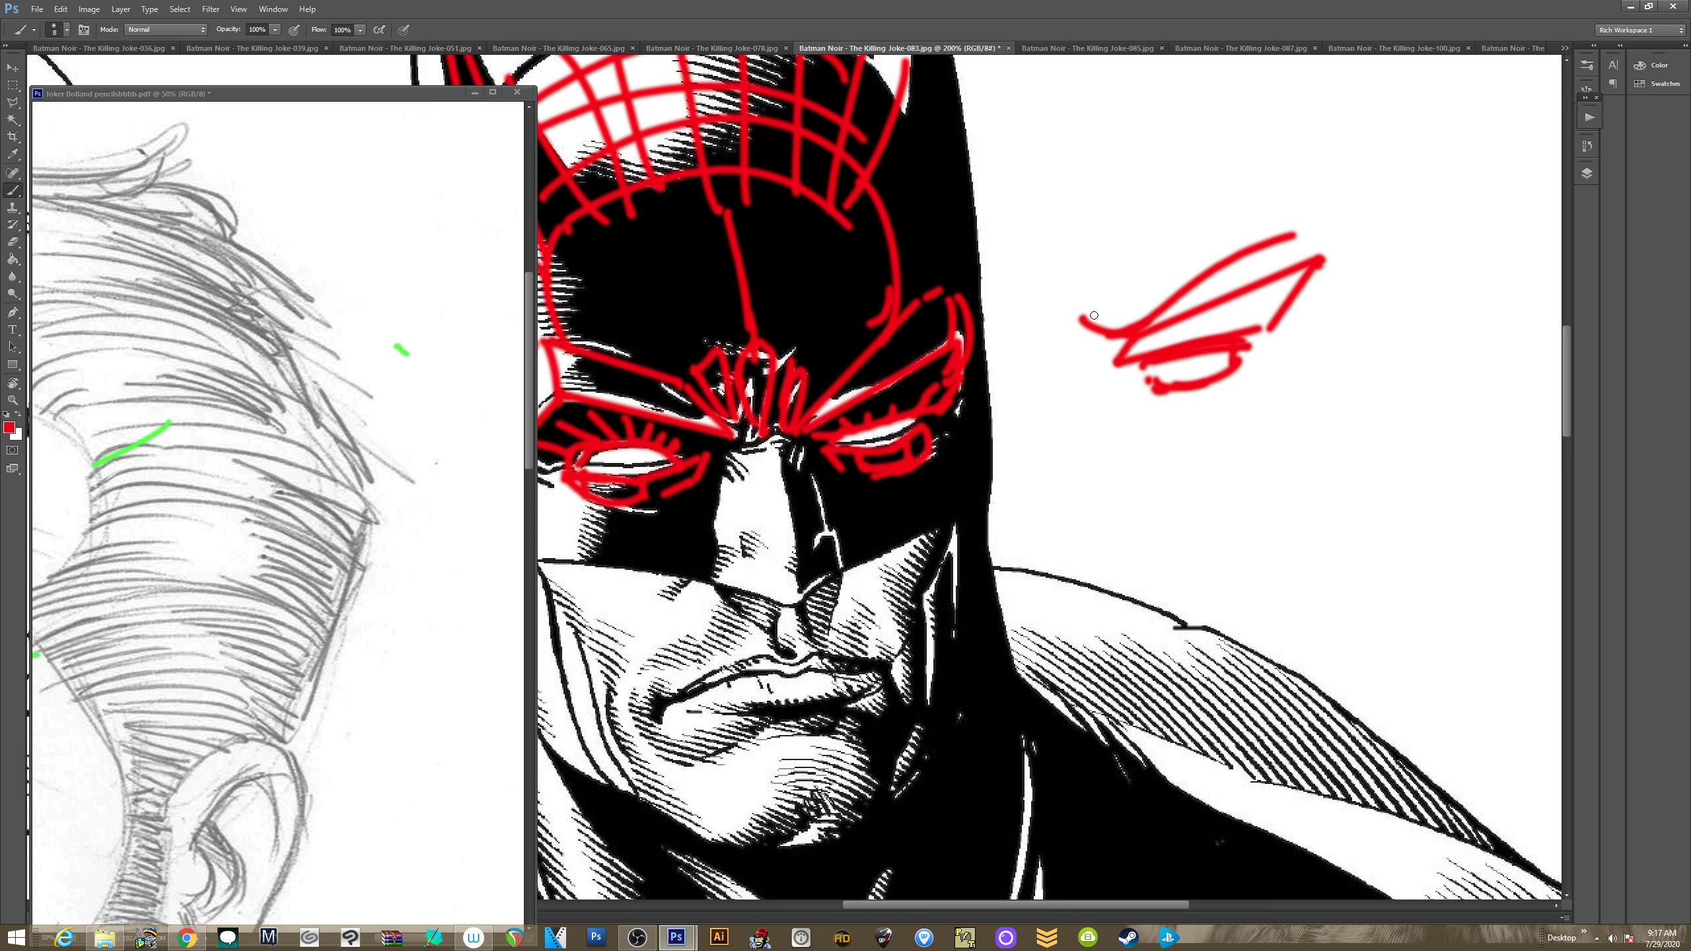
mouse_move(1088, 334)
mouse_down()
mouse_move(1077, 292)
mouse_move(1288, 168)
mouse_move(1335, 200)
mouse_move(1105, 320)
mouse_up()
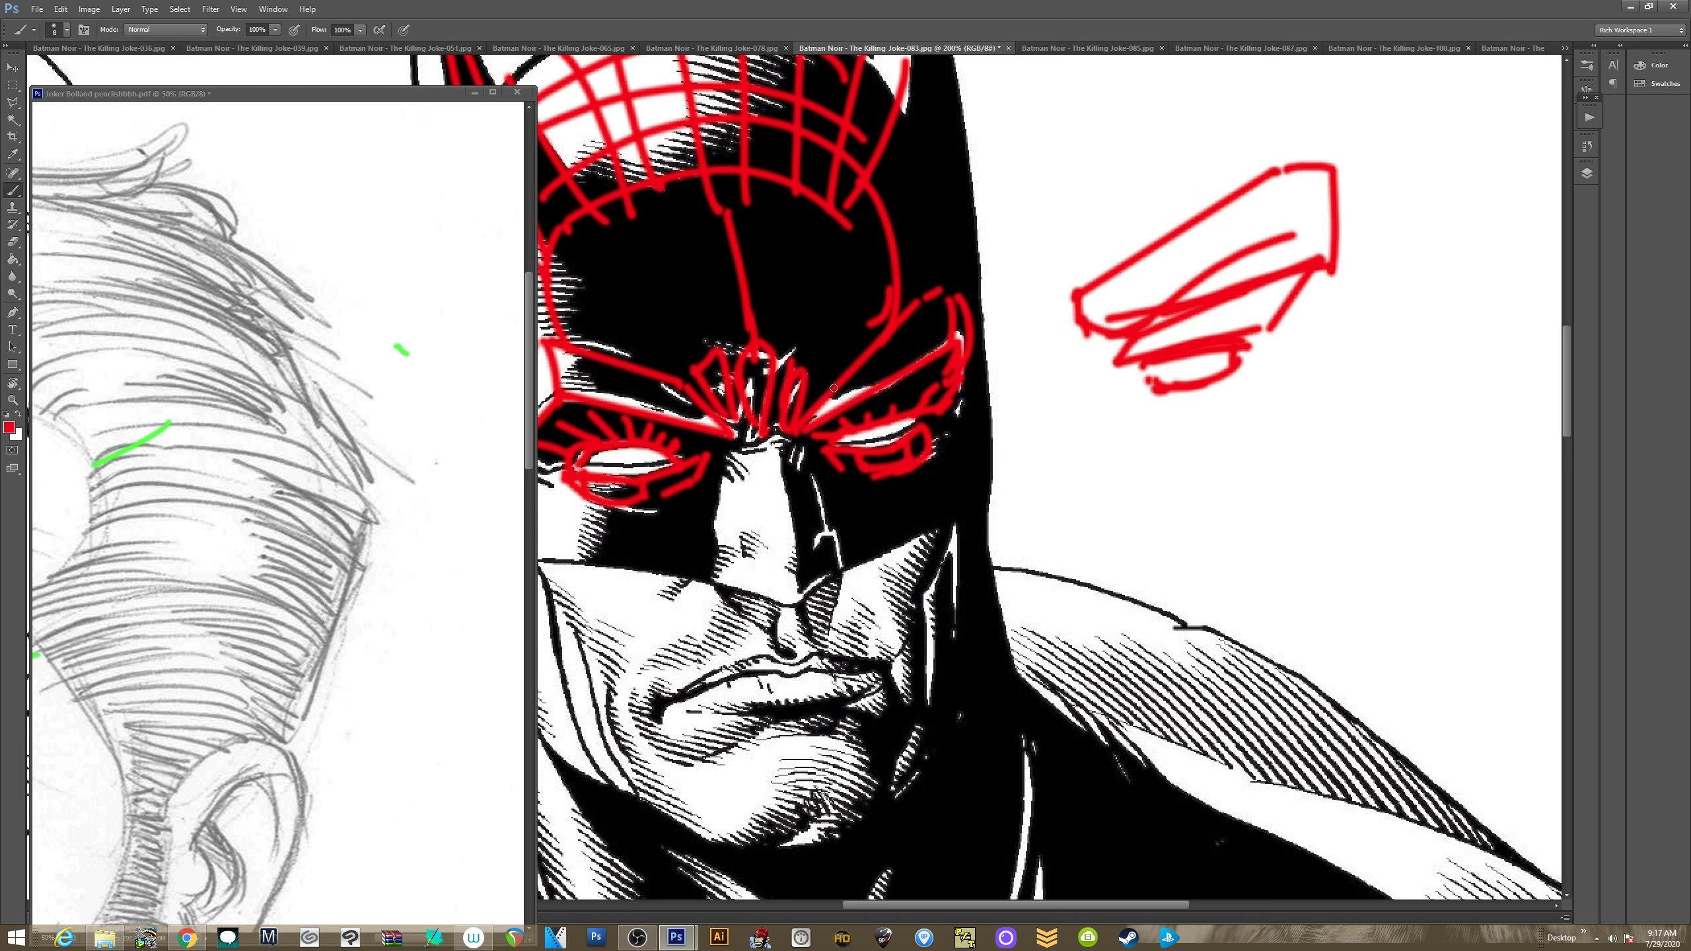
Map the planes of Superman's brow, forehead, temple and jaw with red lines
drag(822, 396, 935, 290)
drag(643, 479, 1429, 870)
drag(546, 286, 978, 510)
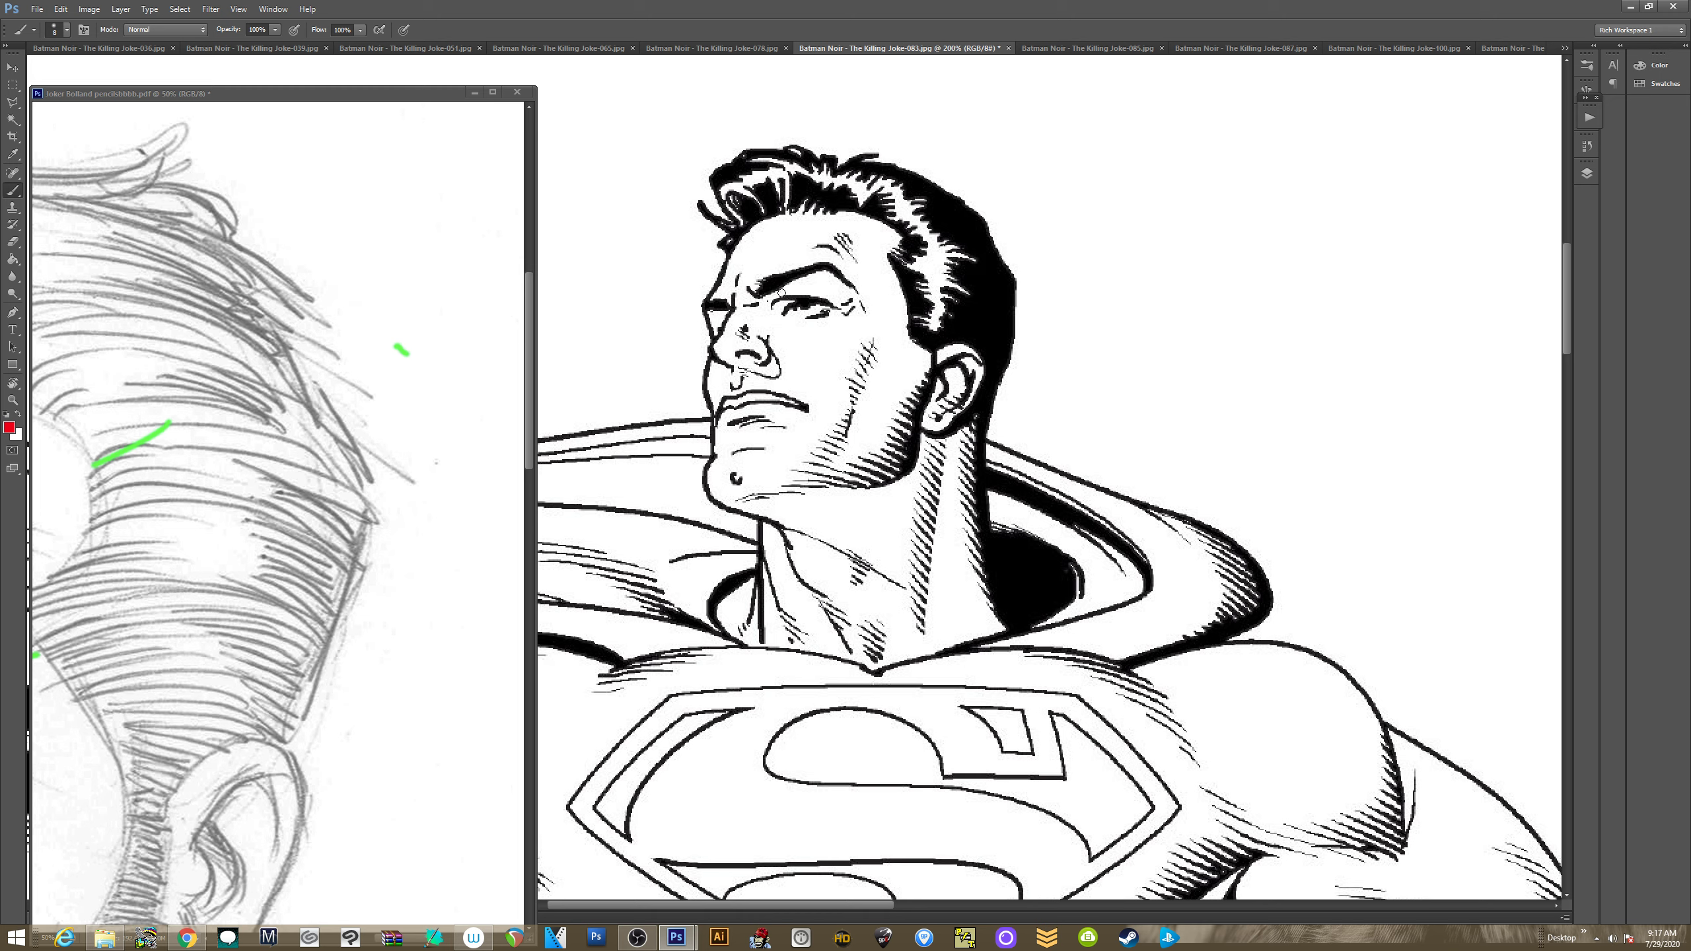
mouse_move(769, 300)
mouse_down()
mouse_move(832, 284)
mouse_move(759, 272)
mouse_move(820, 253)
mouse_move(750, 291)
mouse_move(832, 257)
mouse_move(864, 290)
mouse_move(872, 220)
mouse_move(860, 297)
mouse_up()
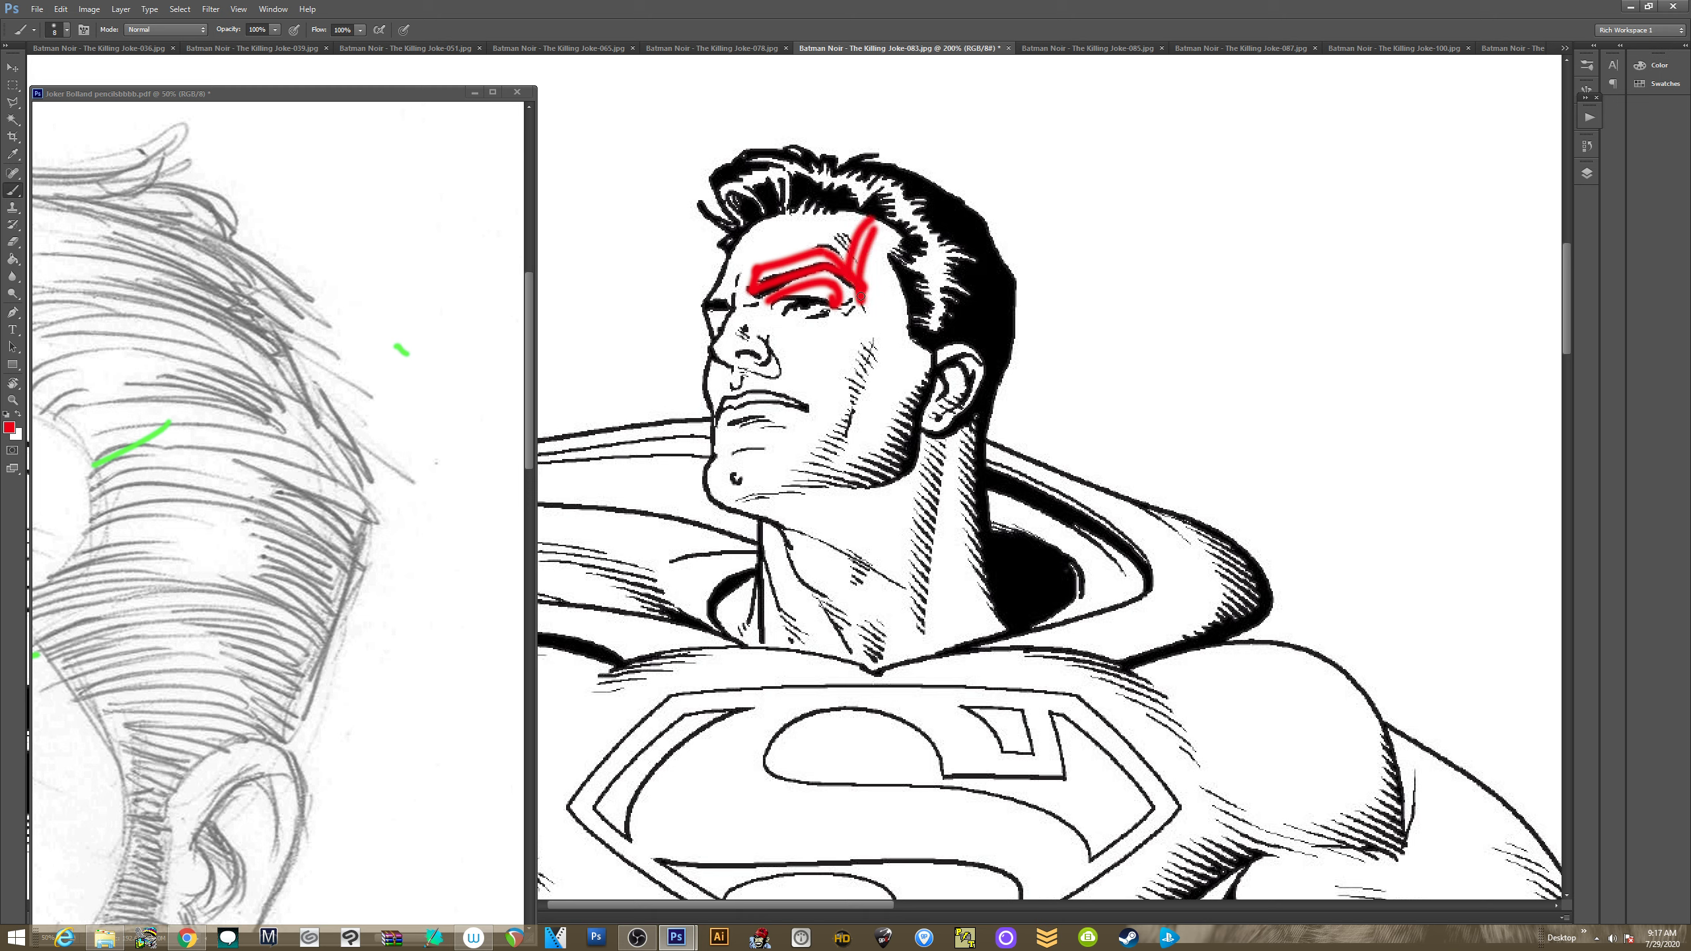
mouse_move(731, 291)
mouse_down()
mouse_move(743, 266)
mouse_move(733, 293)
mouse_move(700, 298)
mouse_move(732, 273)
mouse_move(731, 229)
mouse_move(798, 207)
mouse_move(833, 207)
mouse_move(829, 259)
mouse_move(908, 245)
mouse_move(831, 440)
mouse_move(786, 492)
mouse_move(717, 504)
mouse_move(903, 474)
mouse_up()
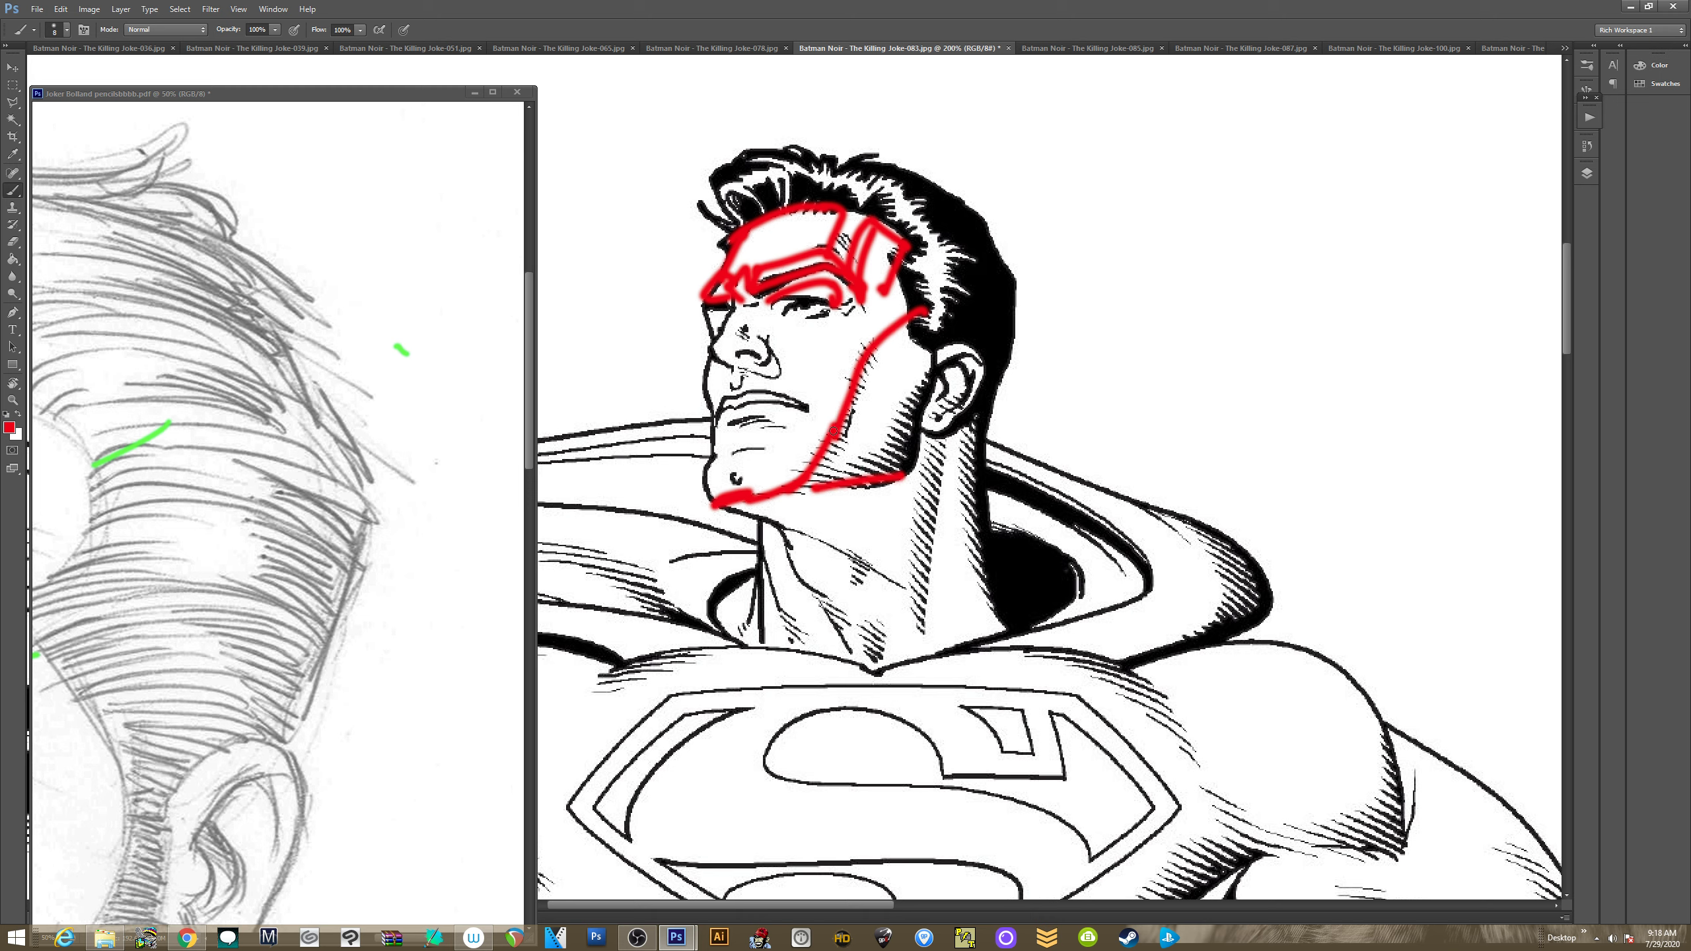
drag(834, 432, 906, 473)
mouse_move(873, 347)
mouse_down()
mouse_move(917, 434)
mouse_move(911, 478)
mouse_move(929, 319)
mouse_up()
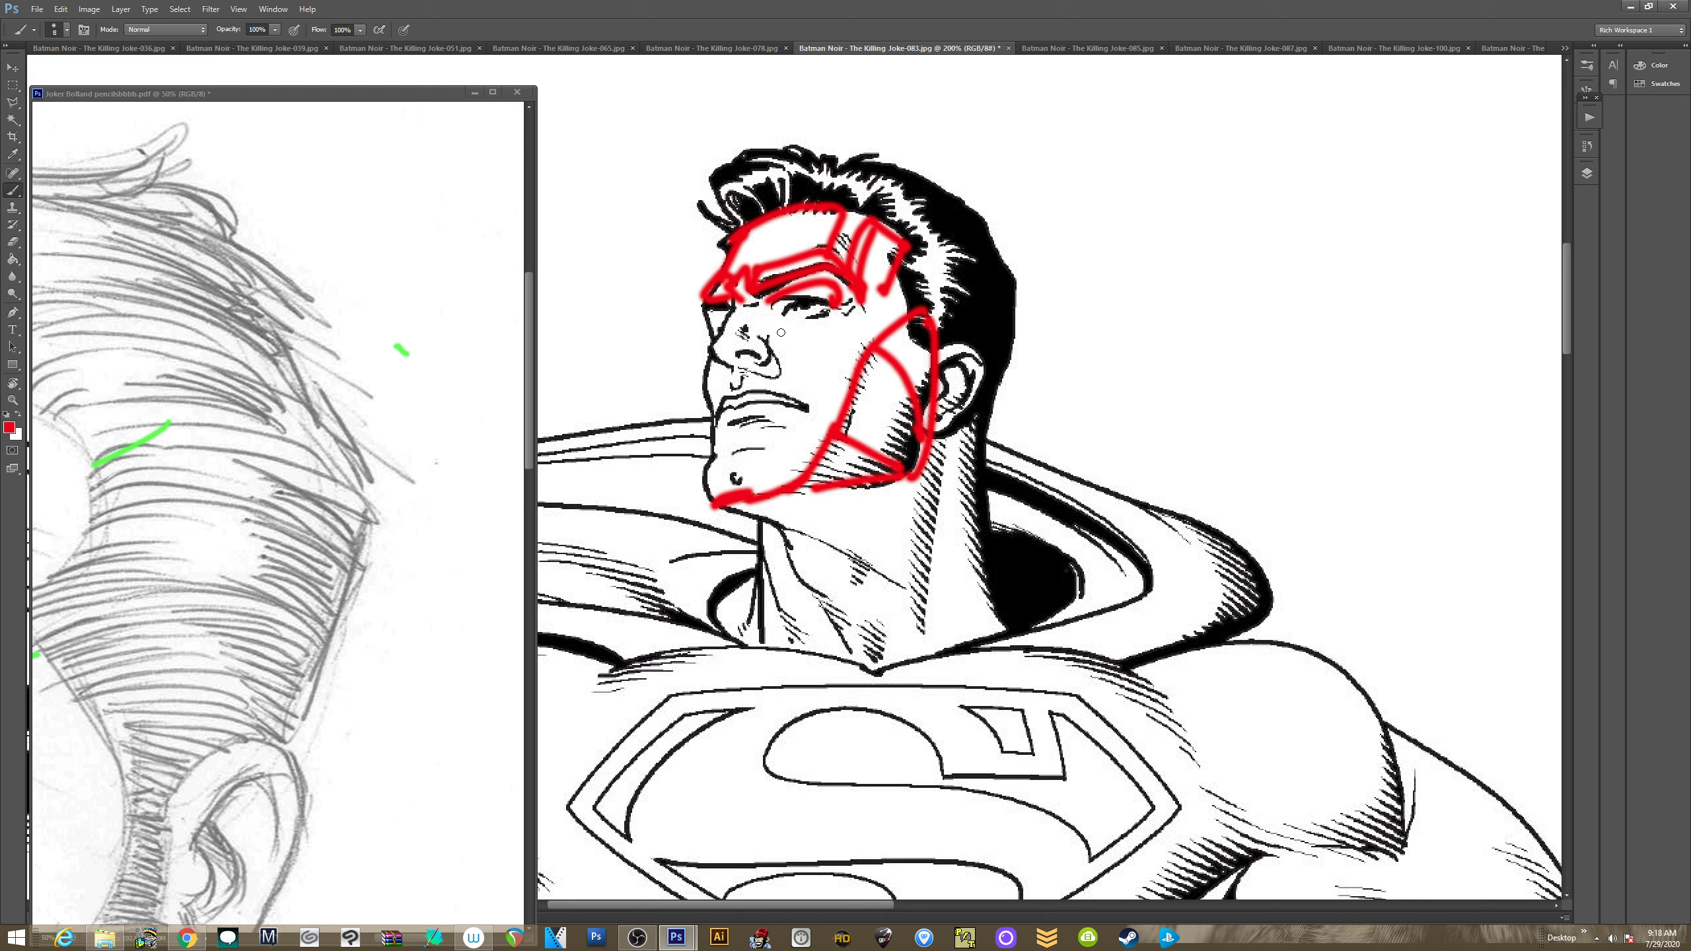
Outline Superman's eyes, nose, nasolabial fold, mouth area and lower eye socket in red
mouse_move(723, 356)
mouse_down()
mouse_move(742, 316)
mouse_move(764, 357)
mouse_move(761, 294)
mouse_move(724, 331)
mouse_move(748, 313)
mouse_move(702, 309)
mouse_move(716, 336)
mouse_move(832, 305)
mouse_up()
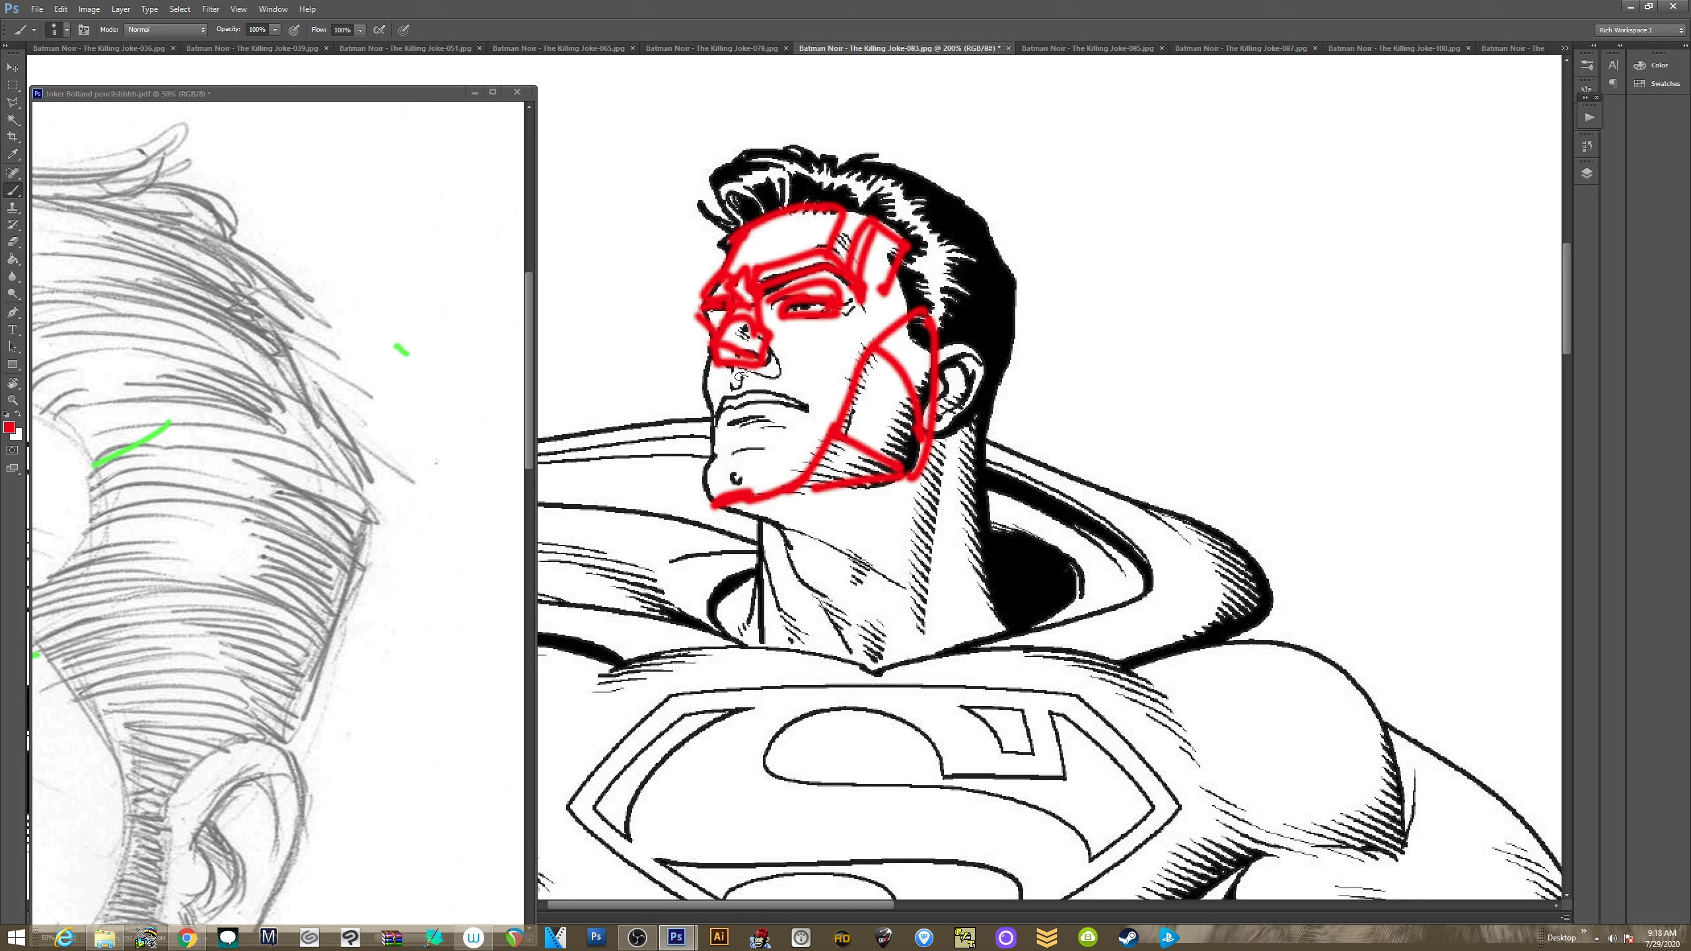
mouse_move(731, 367)
mouse_down()
mouse_move(734, 387)
mouse_move(748, 369)
mouse_move(741, 395)
mouse_move(814, 413)
mouse_move(869, 333)
mouse_up()
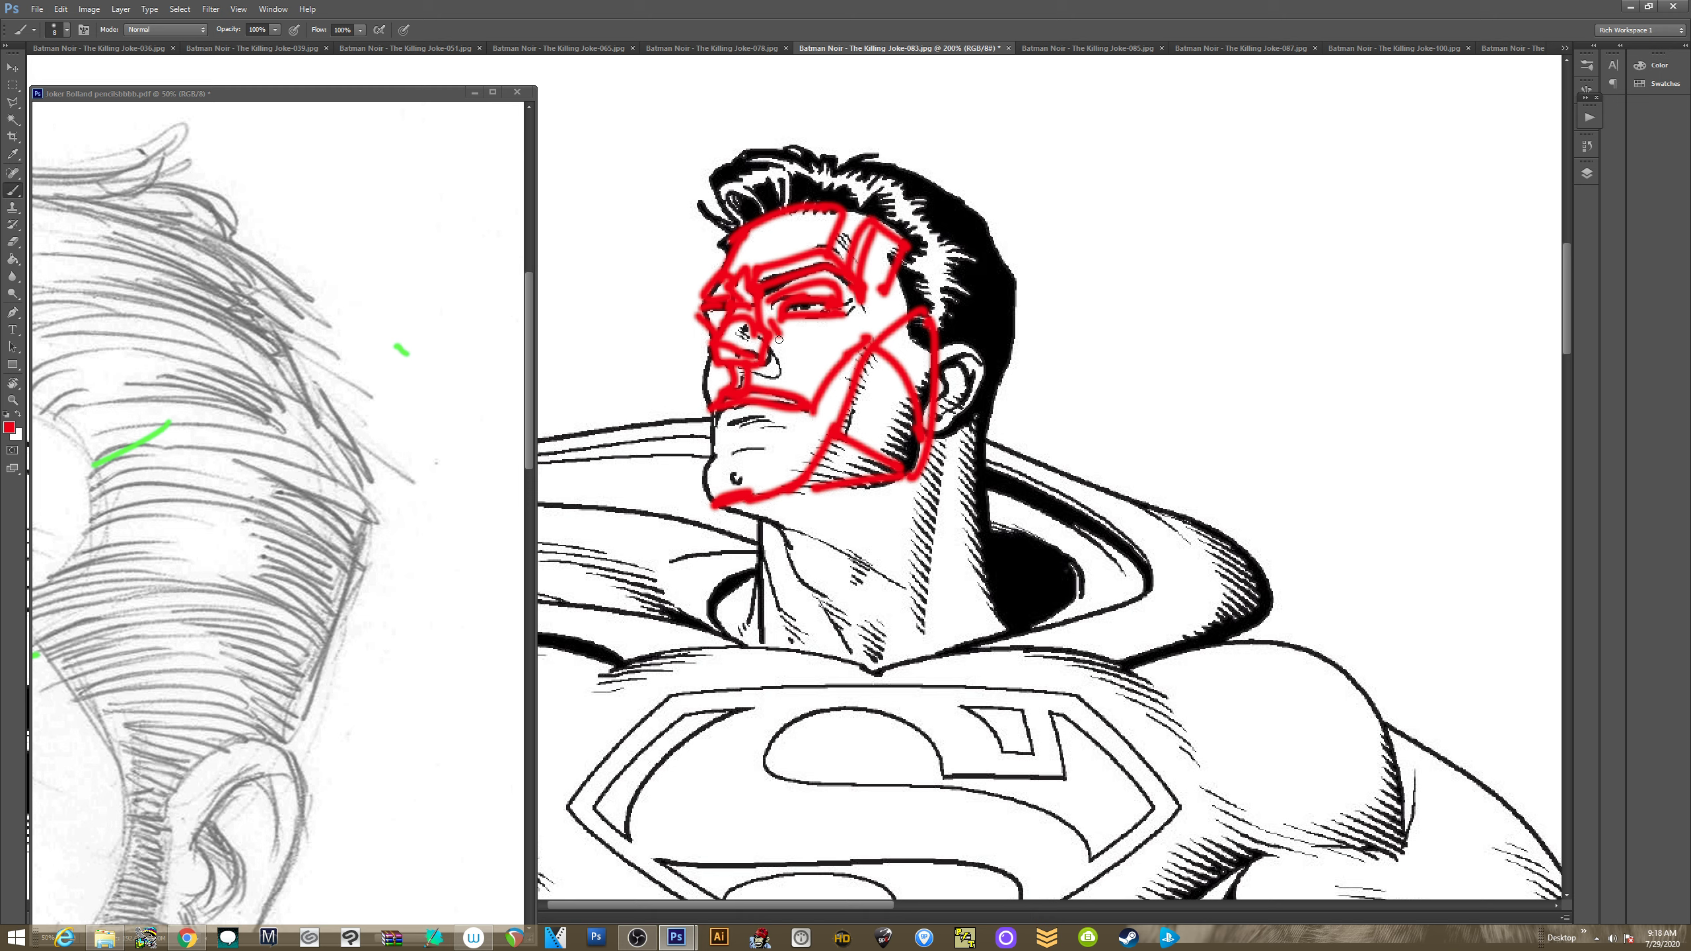
drag(773, 342, 814, 403)
drag(714, 362, 714, 396)
drag(778, 336, 809, 396)
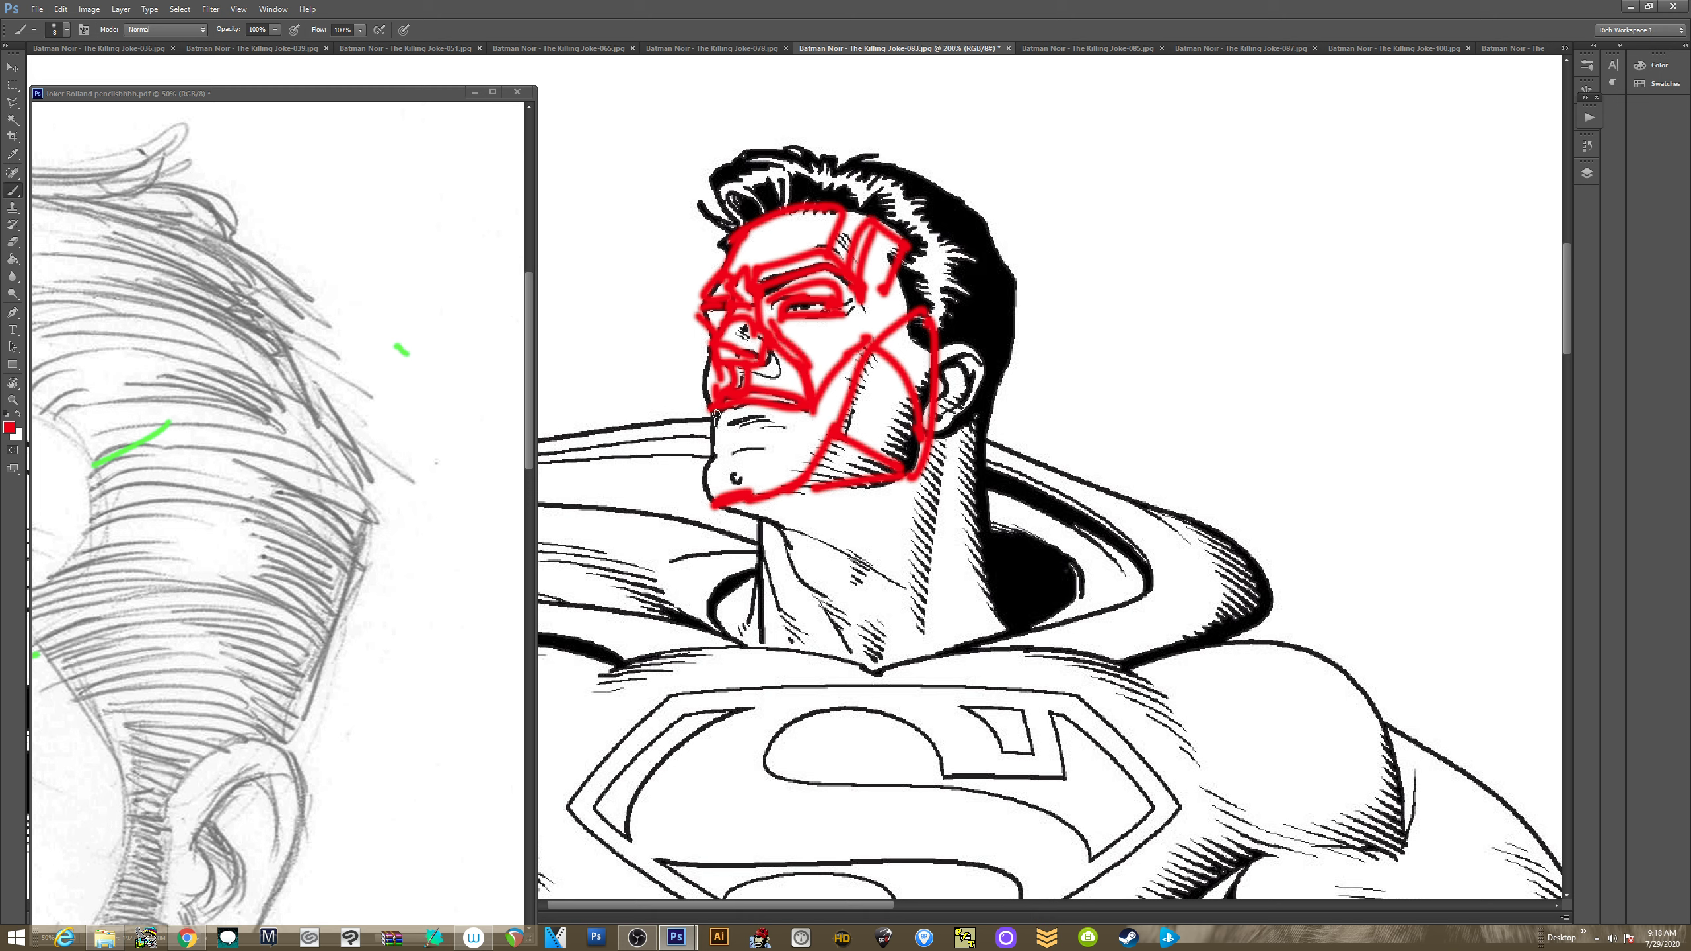
mouse_move(716, 414)
mouse_down()
mouse_move(733, 430)
mouse_move(796, 408)
mouse_up()
mouse_move(846, 312)
mouse_down()
mouse_move(895, 294)
mouse_move(874, 325)
mouse_up()
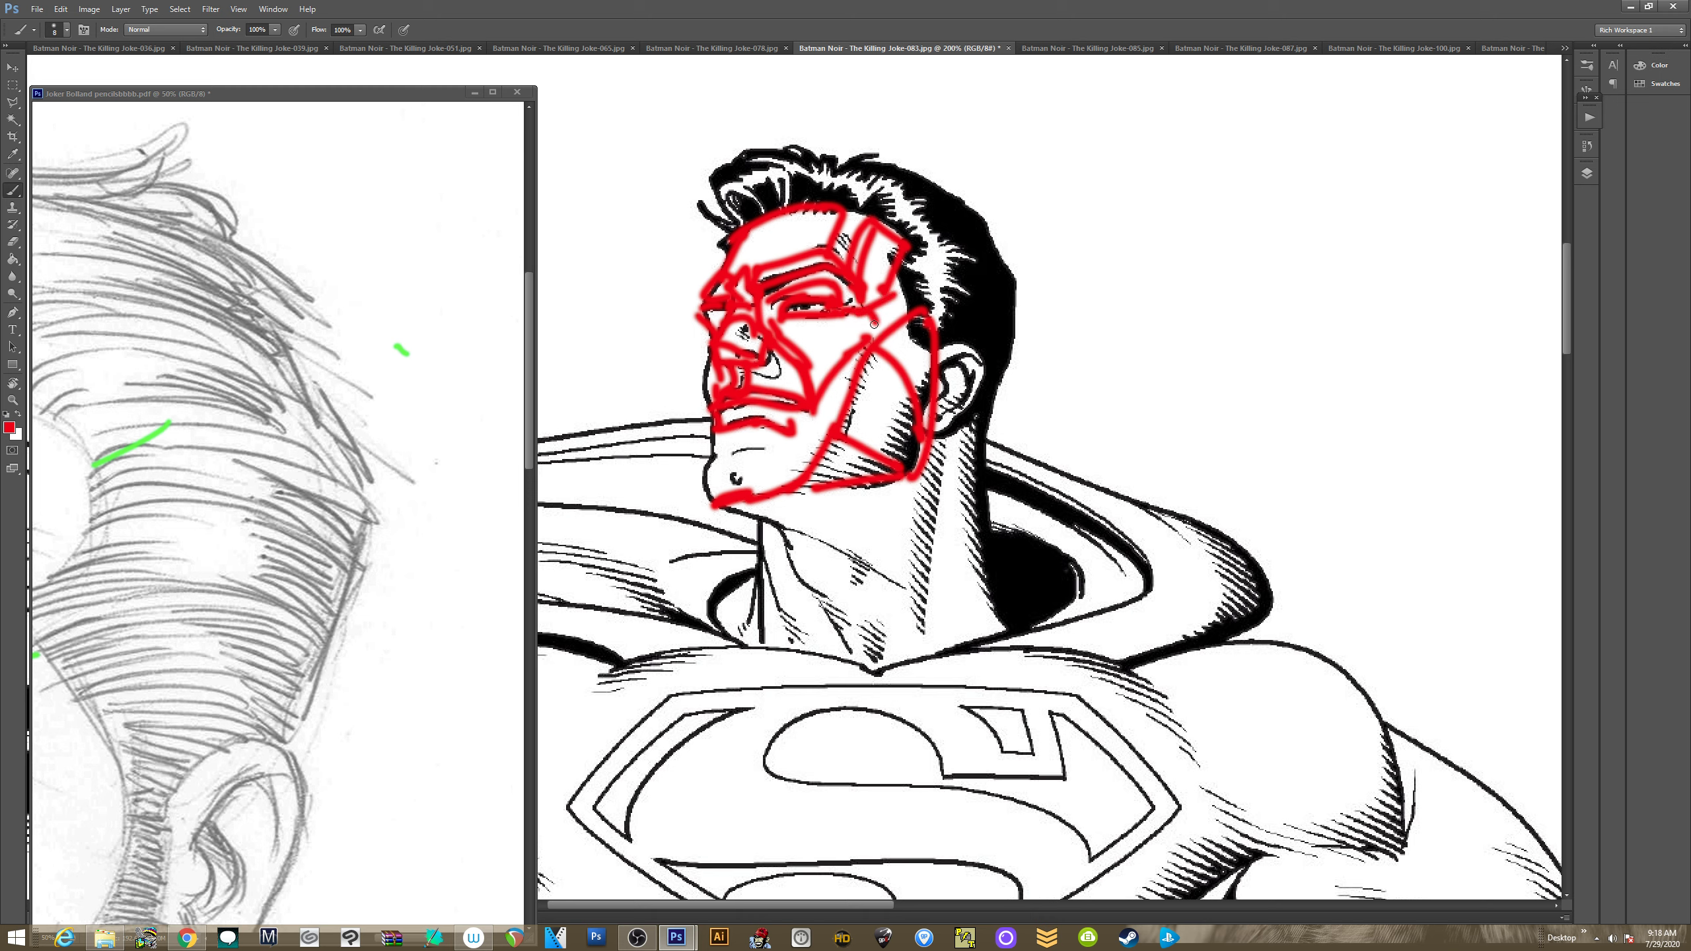
Add red lines for the planes of Superman's cheek, chin and lower jaw
drag(776, 341, 812, 397)
mouse_move(725, 439)
mouse_down()
mouse_move(765, 447)
mouse_move(699, 507)
mouse_up()
mouse_move(776, 440)
mouse_down()
mouse_move(768, 486)
mouse_move(714, 509)
mouse_move(756, 515)
mouse_move(788, 495)
mouse_move(779, 519)
mouse_move(769, 507)
mouse_move(817, 492)
mouse_up()
drag(803, 498, 818, 494)
mouse_move(768, 442)
mouse_down()
mouse_move(798, 441)
mouse_move(809, 468)
mouse_move(768, 466)
mouse_move(817, 480)
mouse_move(807, 462)
mouse_up()
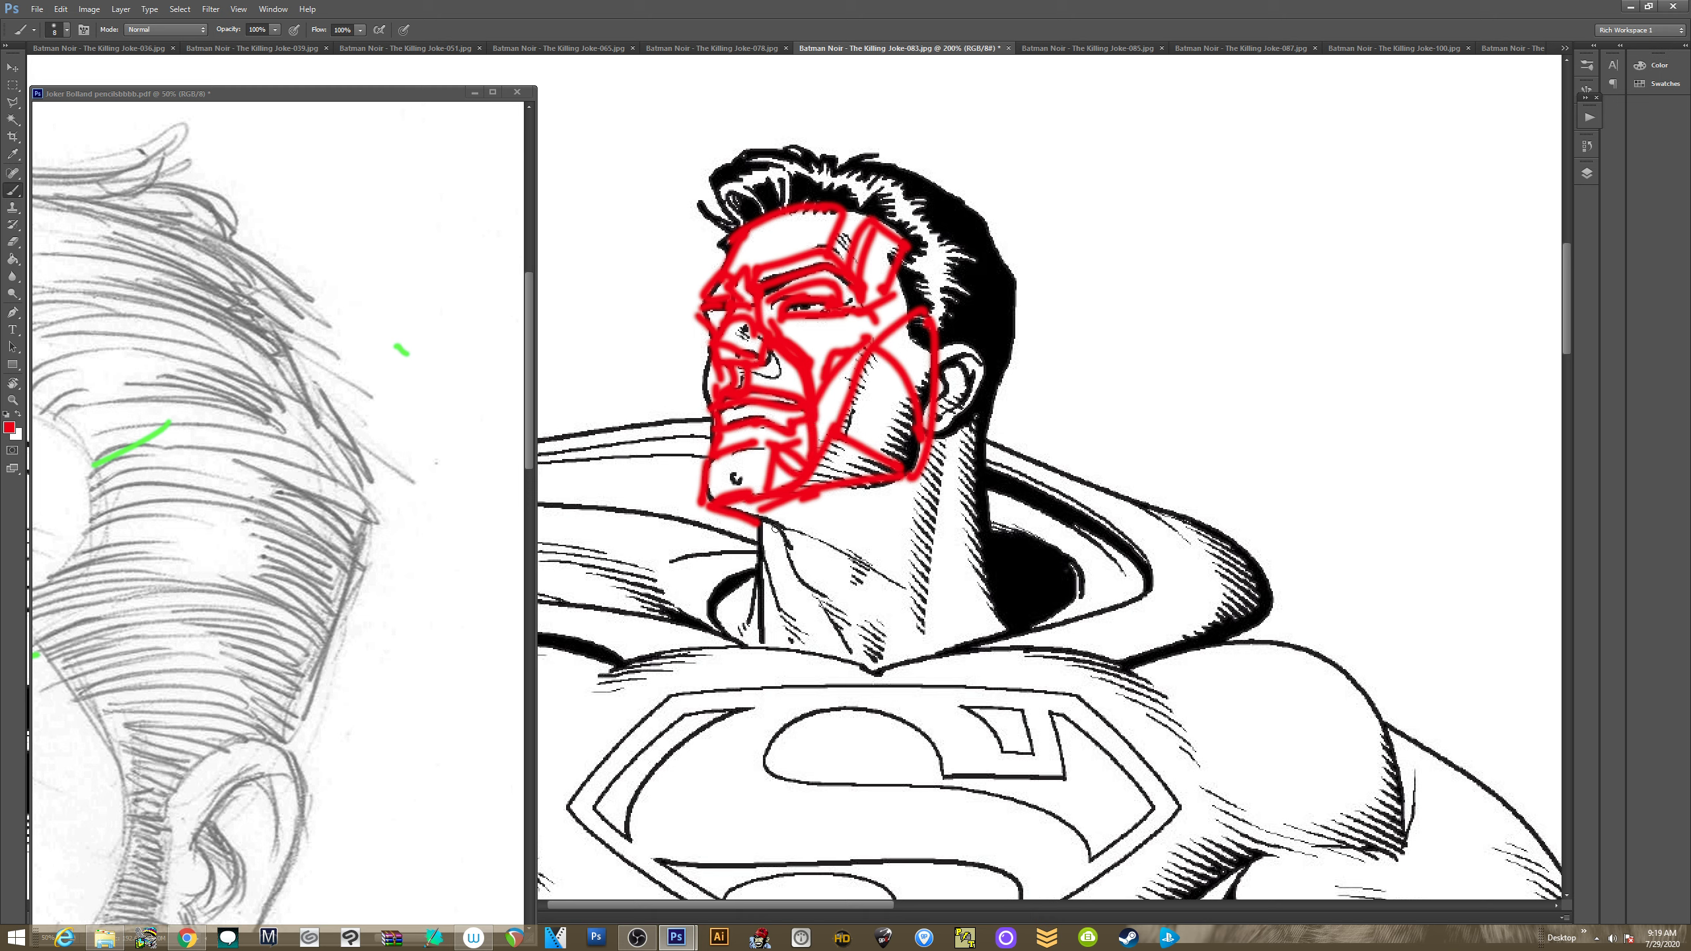
Trace the neck muscles and both sides of Superman's neck in red down to the collar
drag(763, 522, 790, 552)
mouse_move(959, 426)
mouse_down()
mouse_move(885, 650)
mouse_move(861, 630)
mouse_move(928, 442)
mouse_up()
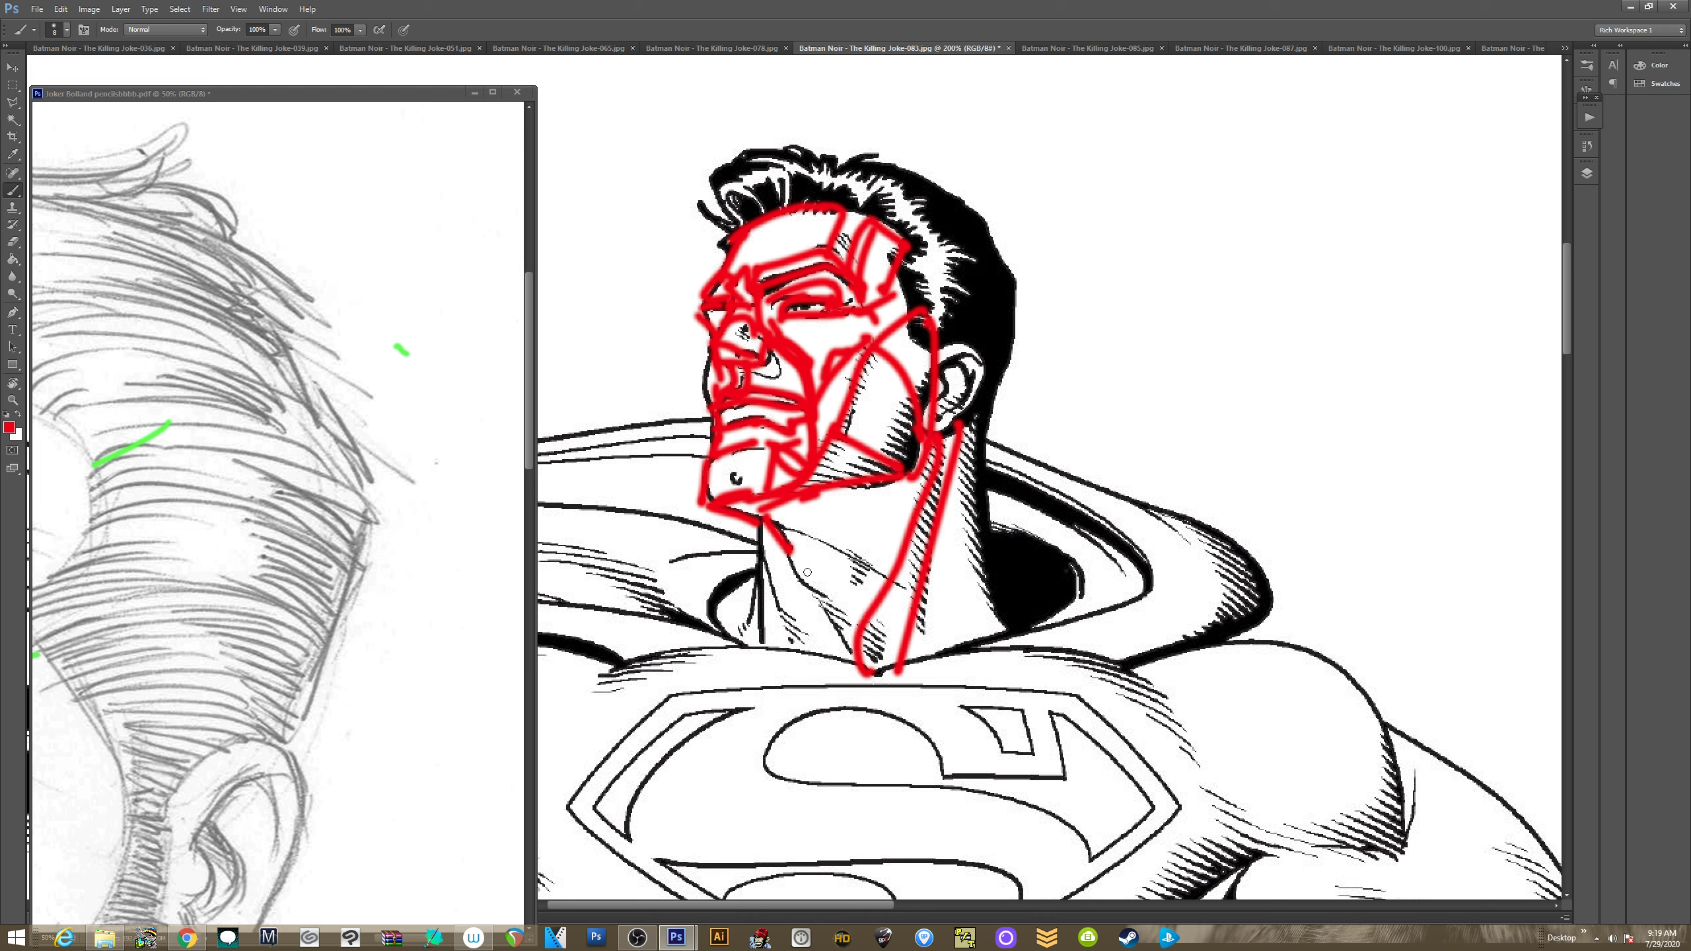
drag(784, 533, 836, 656)
mouse_move(760, 524)
mouse_down()
mouse_move(795, 654)
mouse_move(828, 659)
mouse_up()
mouse_move(752, 572)
mouse_down()
mouse_move(763, 645)
mouse_move(740, 643)
mouse_up()
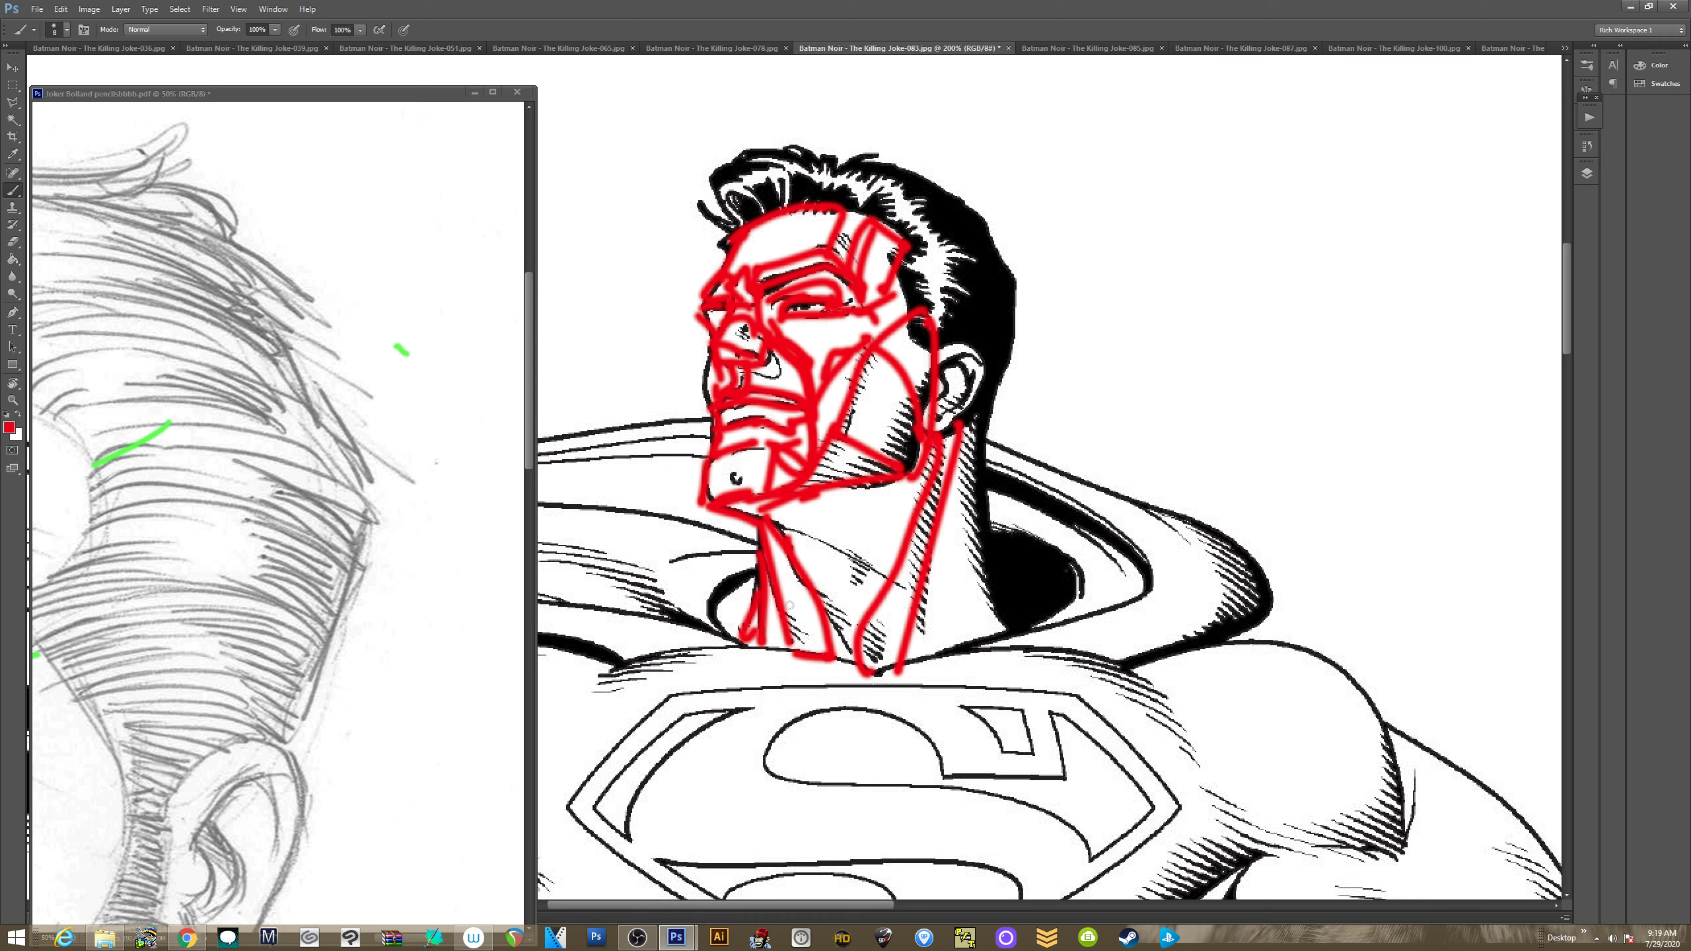
mouse_move(983, 405)
mouse_down()
mouse_move(999, 621)
mouse_move(961, 600)
mouse_move(997, 642)
mouse_up()
mouse_move(999, 584)
mouse_down()
mouse_move(1002, 620)
mouse_move(1021, 624)
mouse_up()
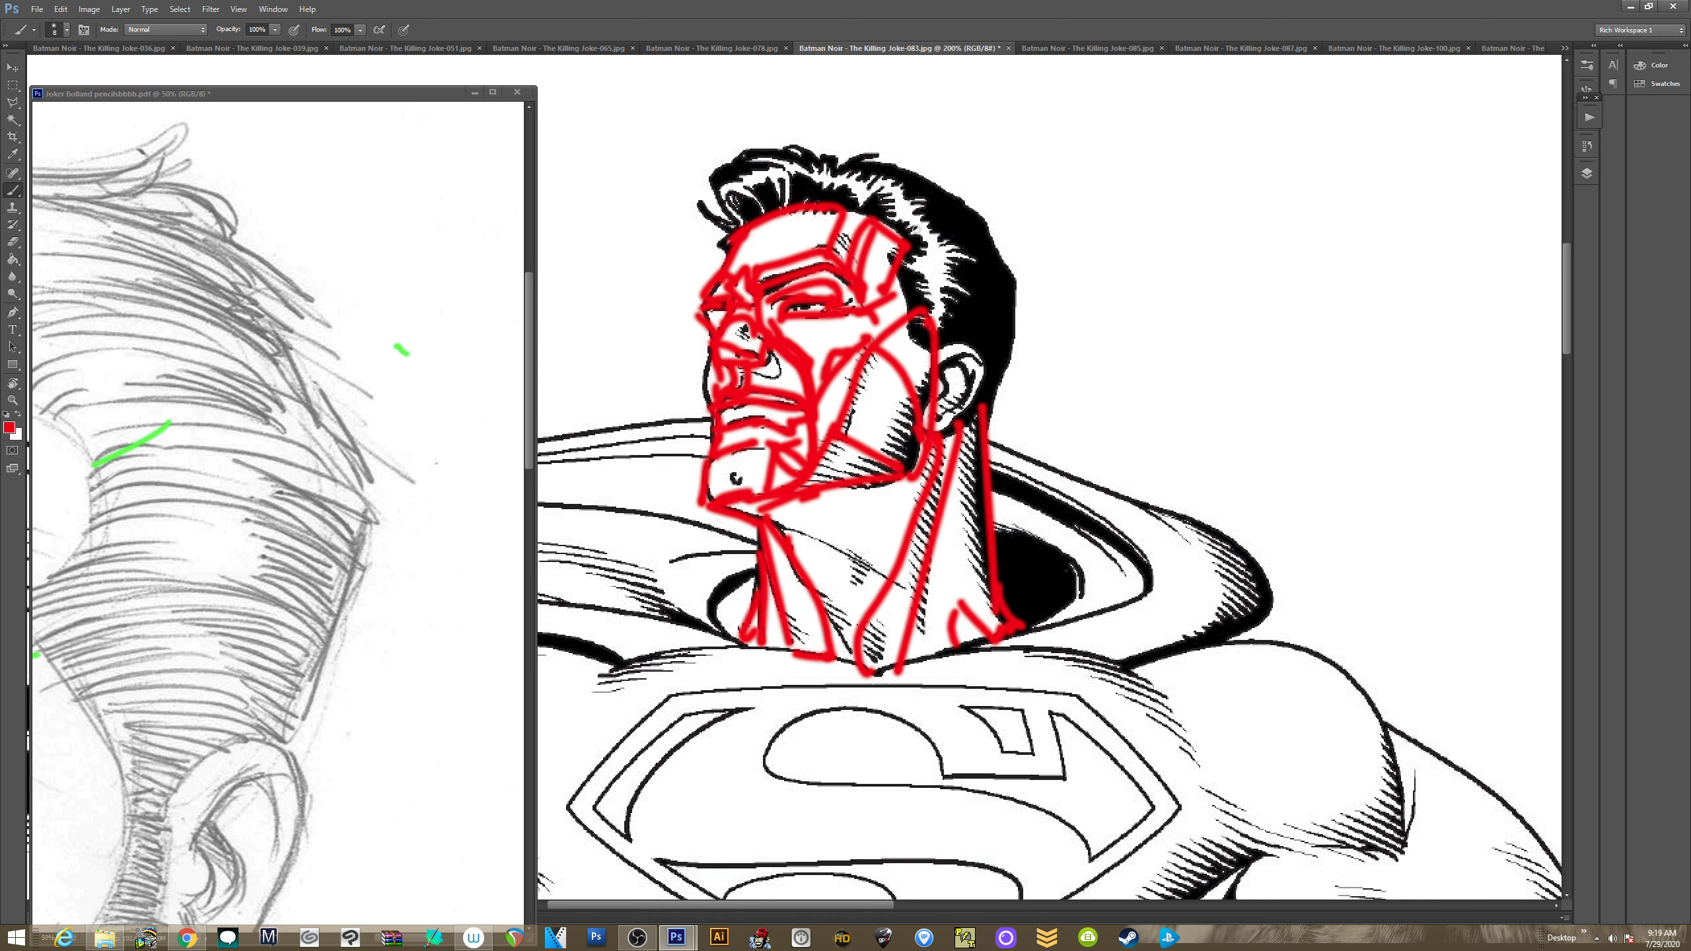
Draw the skull's outer curve, the ear shape and the side plane of Superman's head in red
mouse_move(776, 213)
mouse_down()
mouse_move(872, 190)
mouse_move(983, 224)
mouse_move(1015, 290)
mouse_move(980, 407)
mouse_up()
drag(936, 342, 983, 337)
mouse_move(977, 341)
mouse_down()
mouse_move(959, 420)
mouse_move(925, 429)
mouse_up()
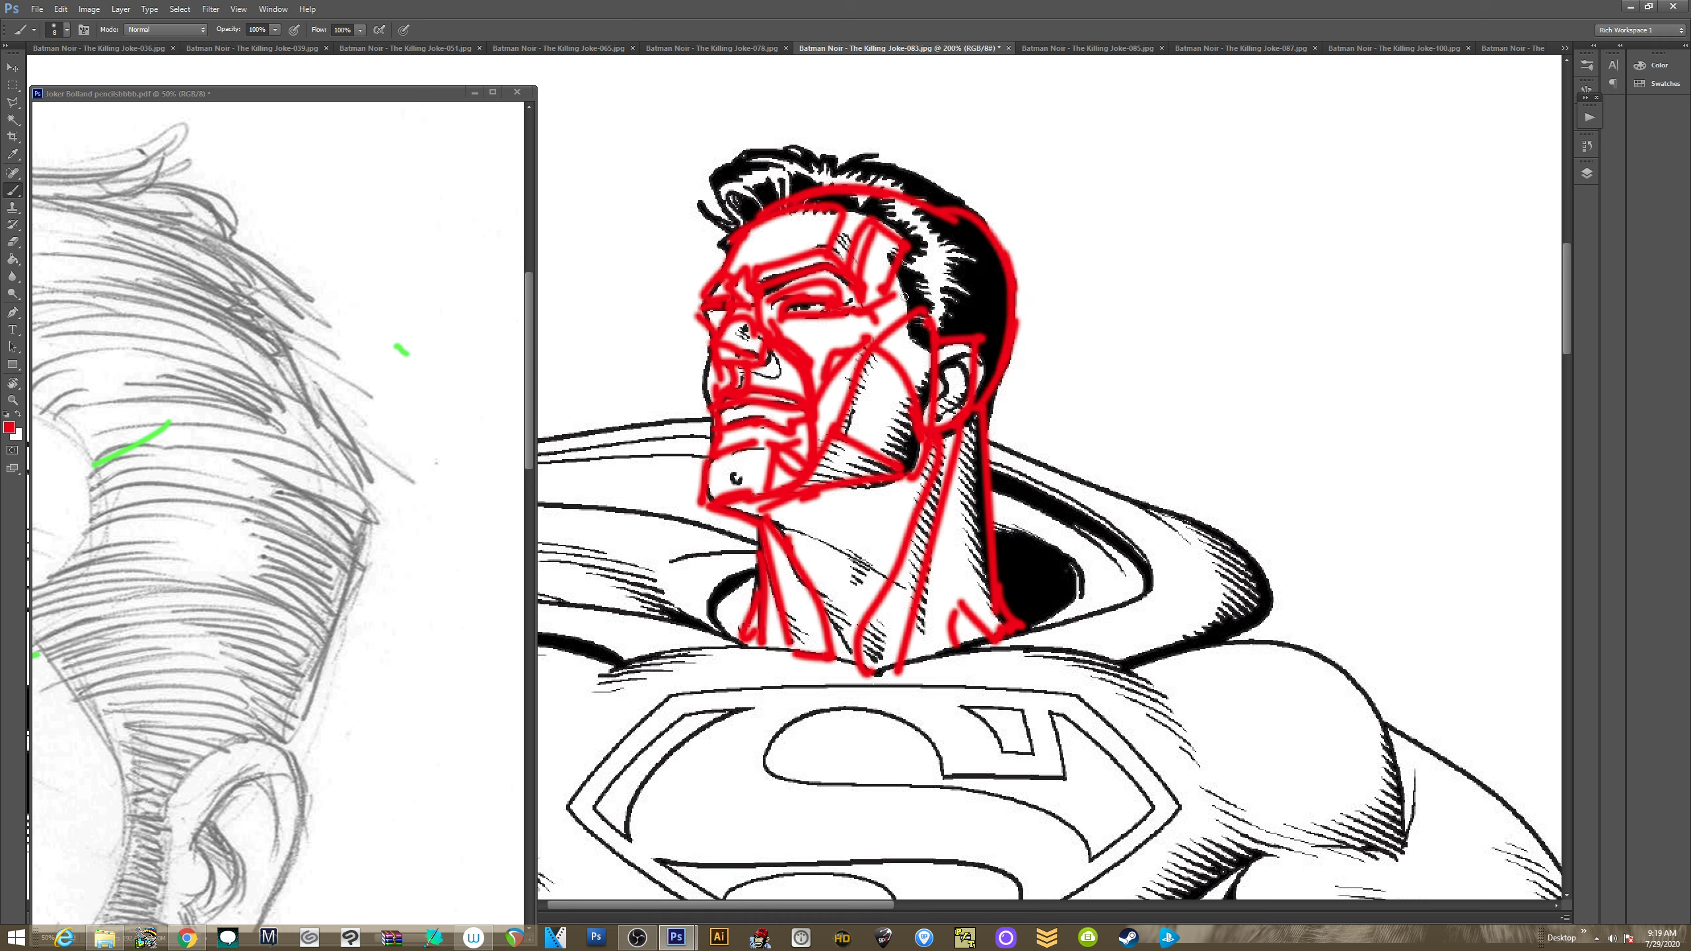
drag(922, 199, 955, 331)
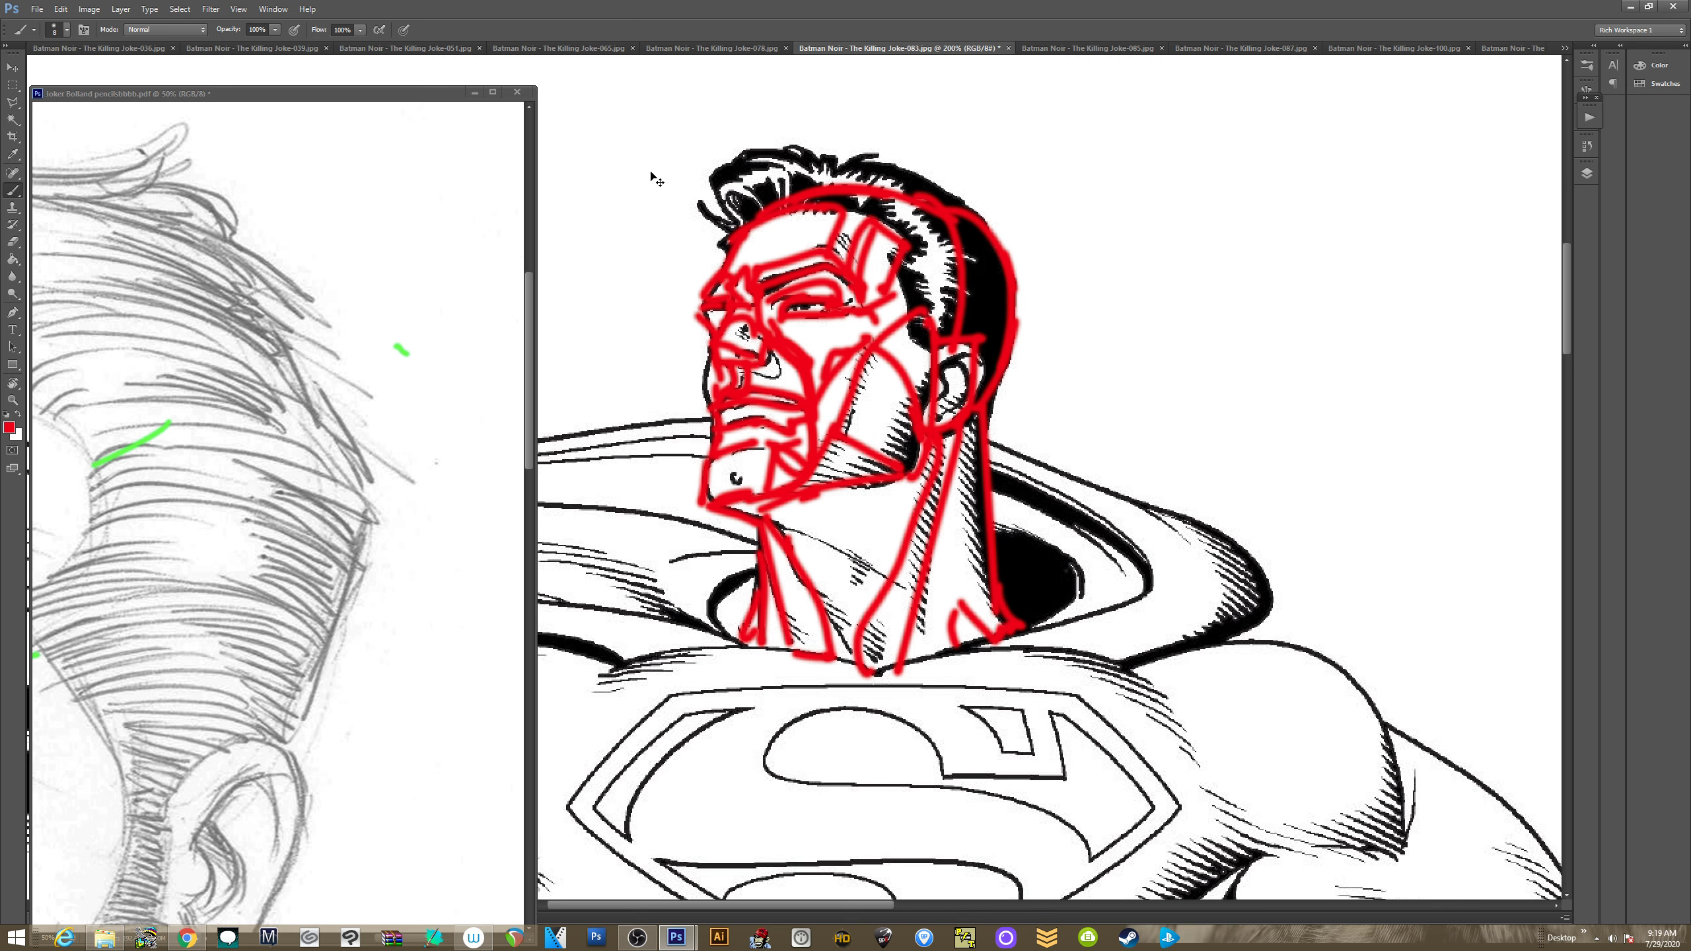
Review the annotated Superman and Batman page, the Scarecrow page and the rain-scene panel of the man seen from behind
key(ctrl+minus)
key(ctrl+minus)
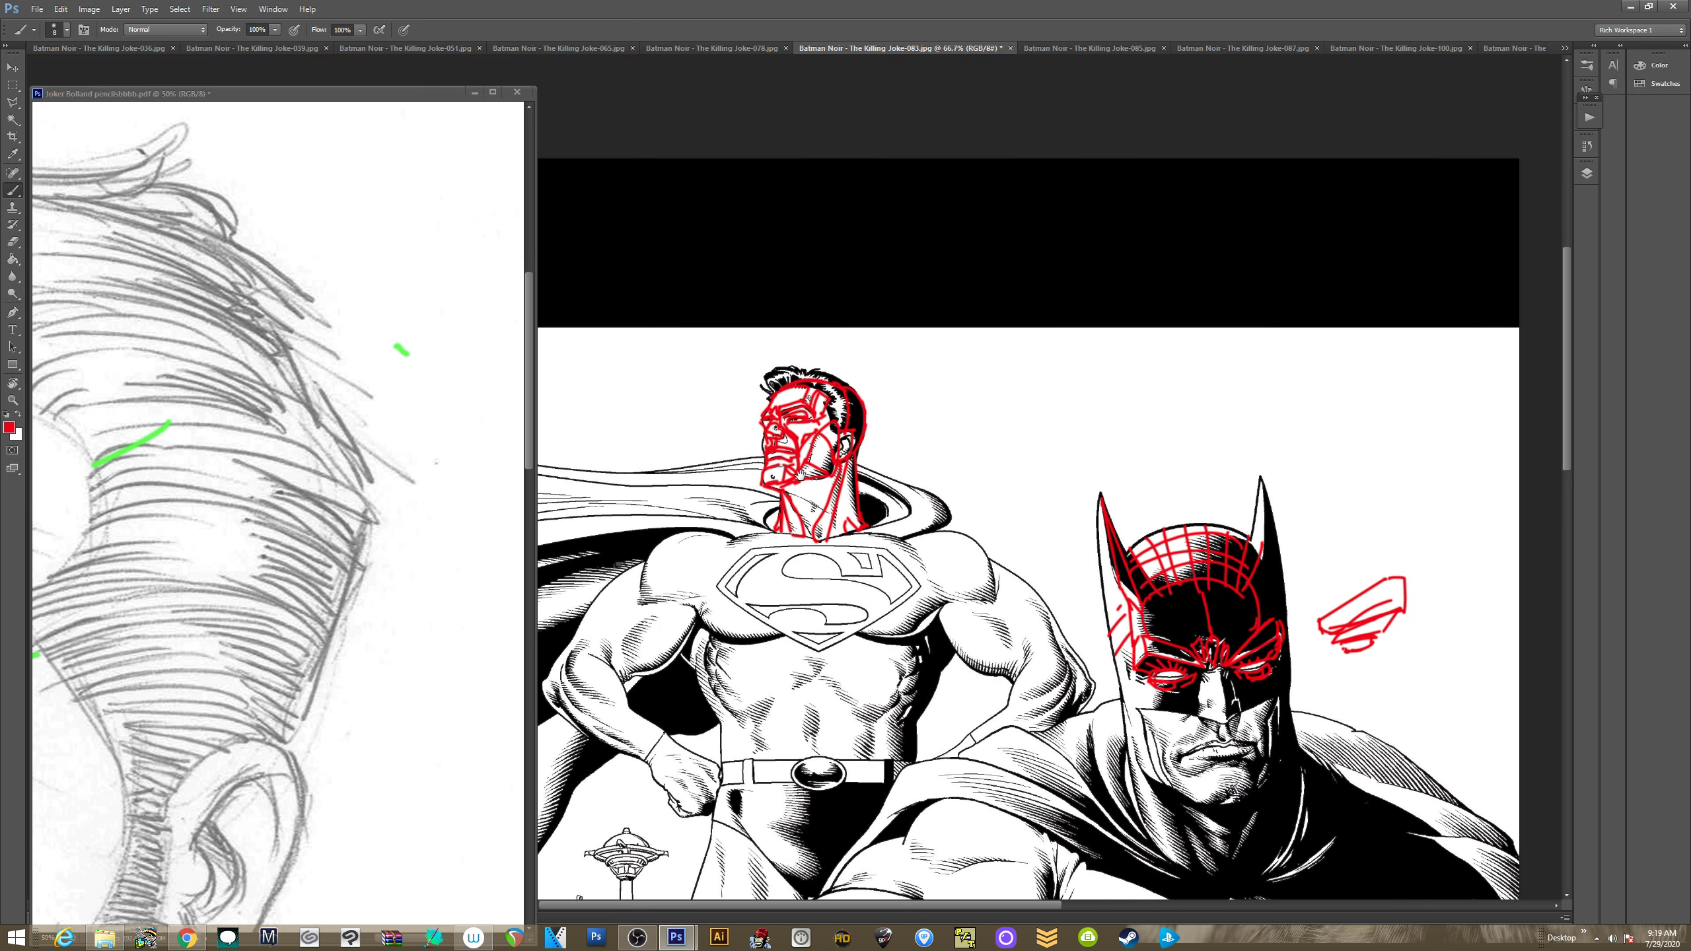
drag(744, 570, 779, 463)
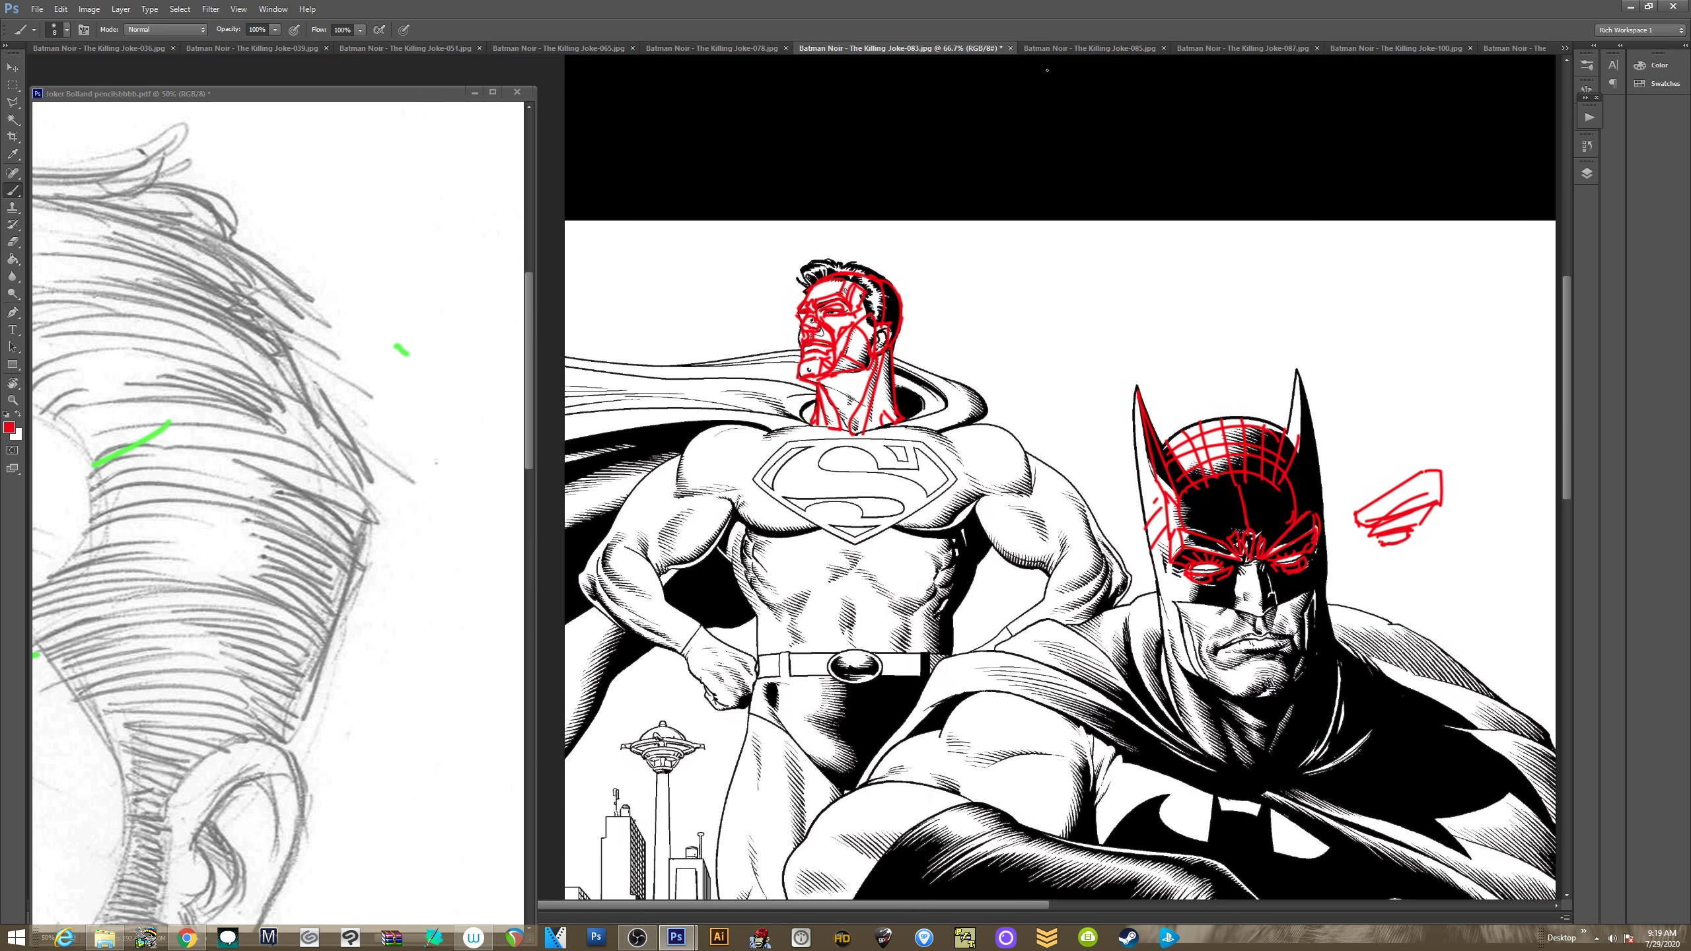
click(1009, 49)
click(844, 343)
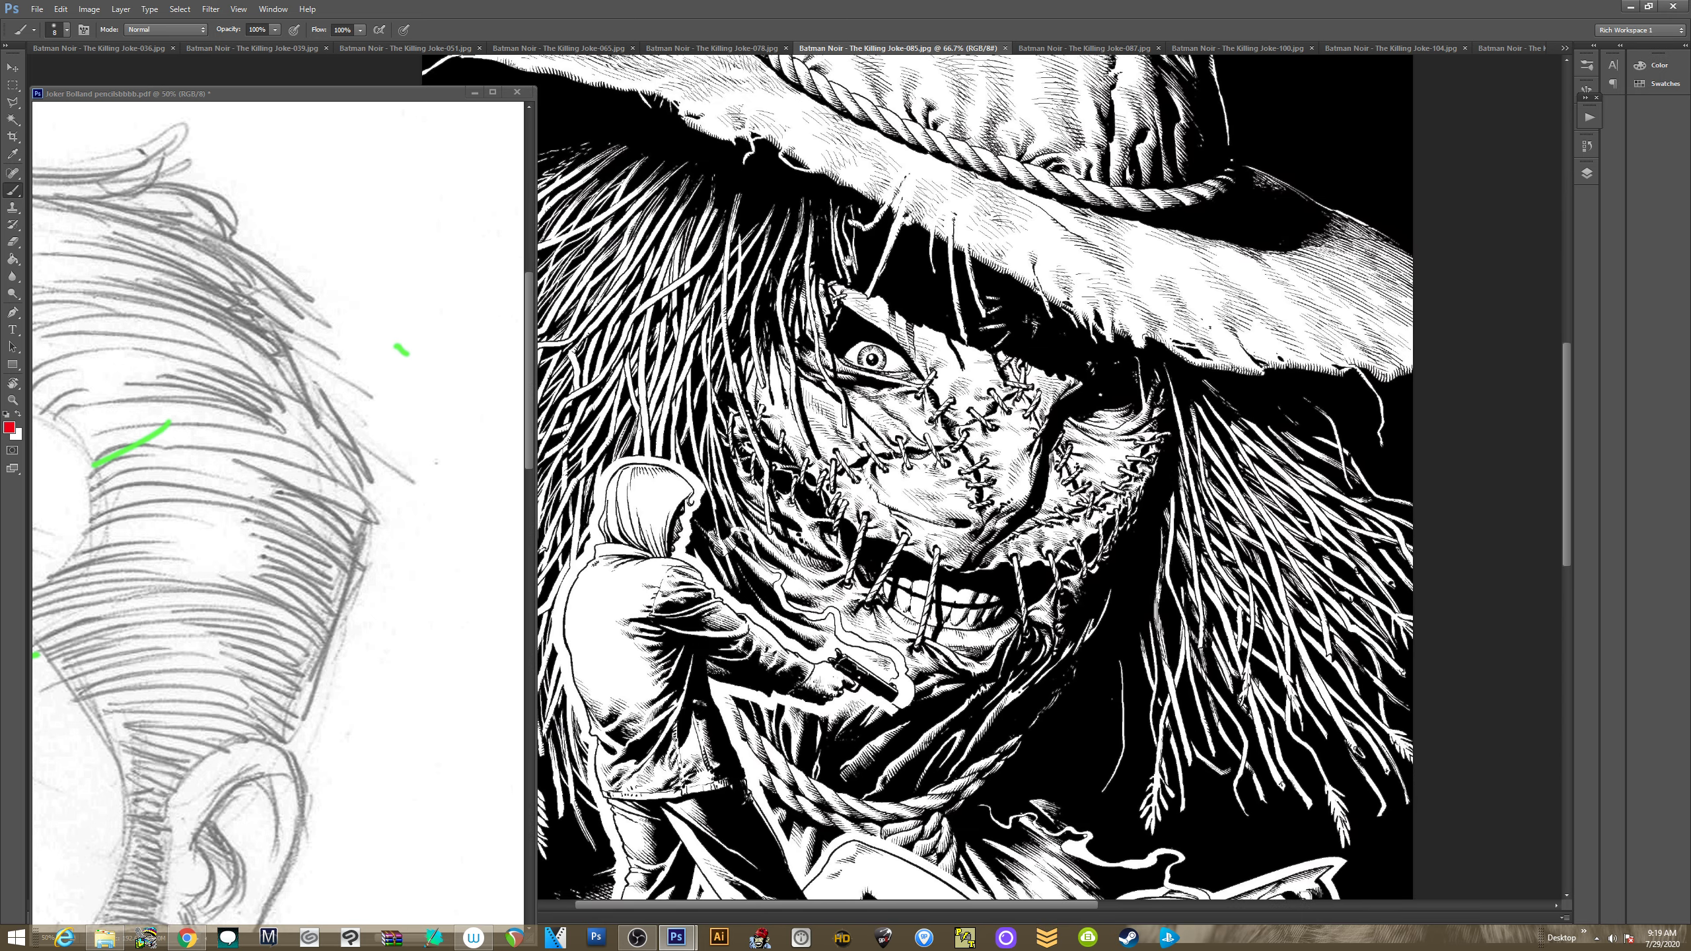
click(1005, 49)
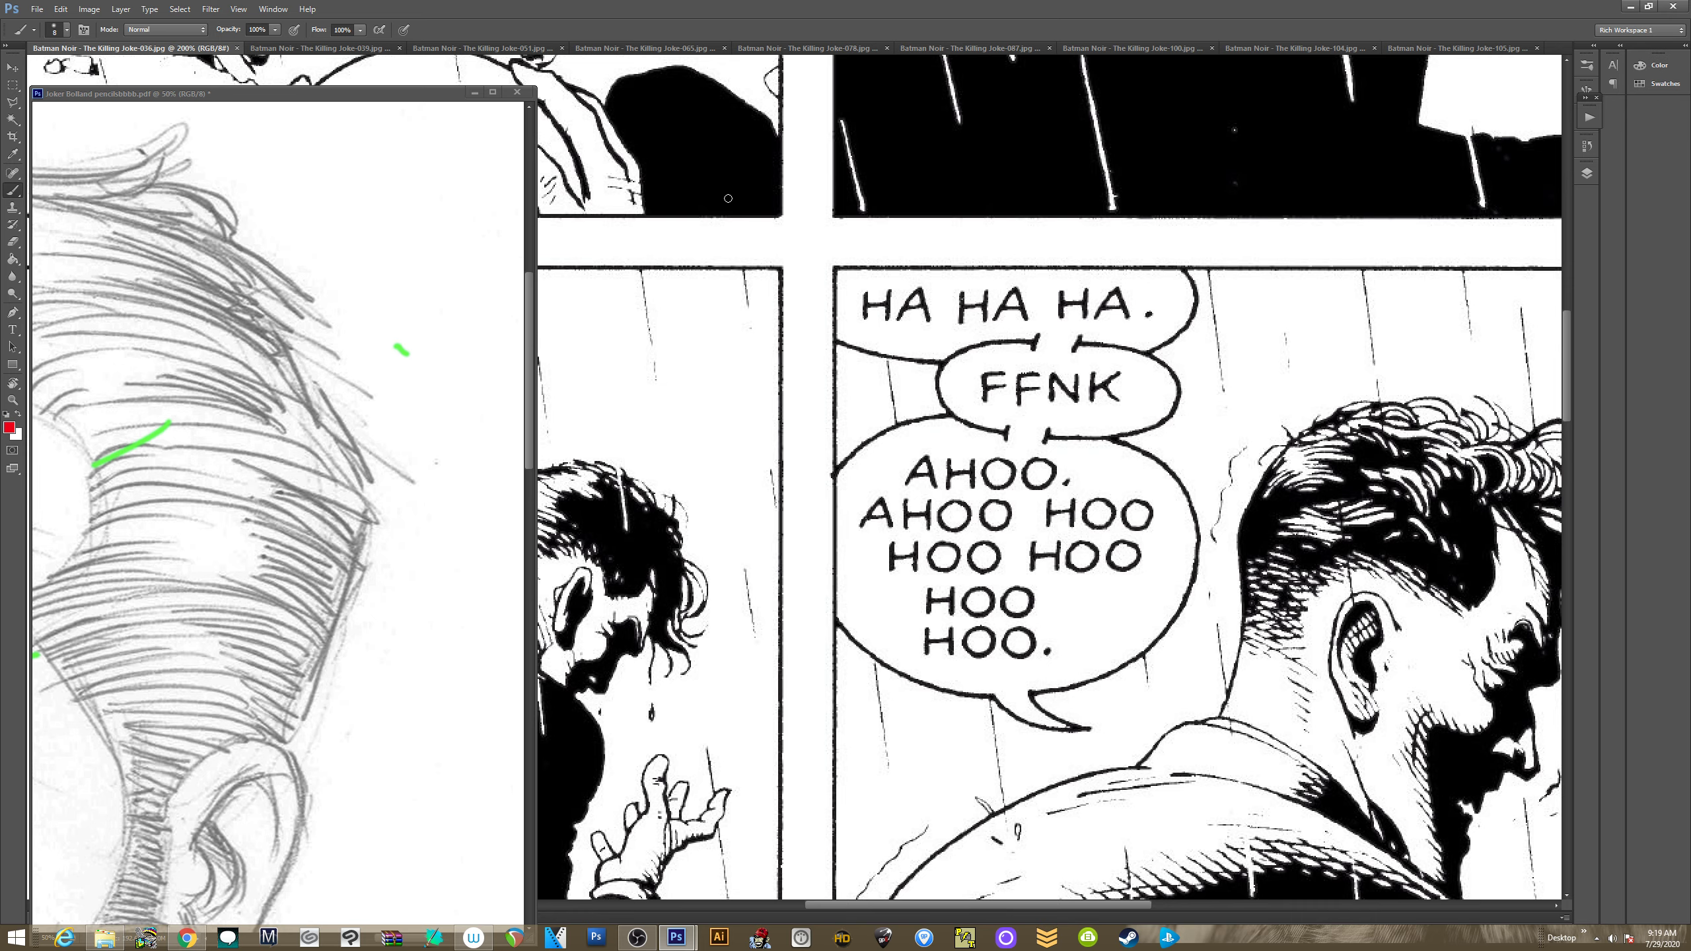
drag(802, 333, 669, 381)
drag(938, 523, 687, 267)
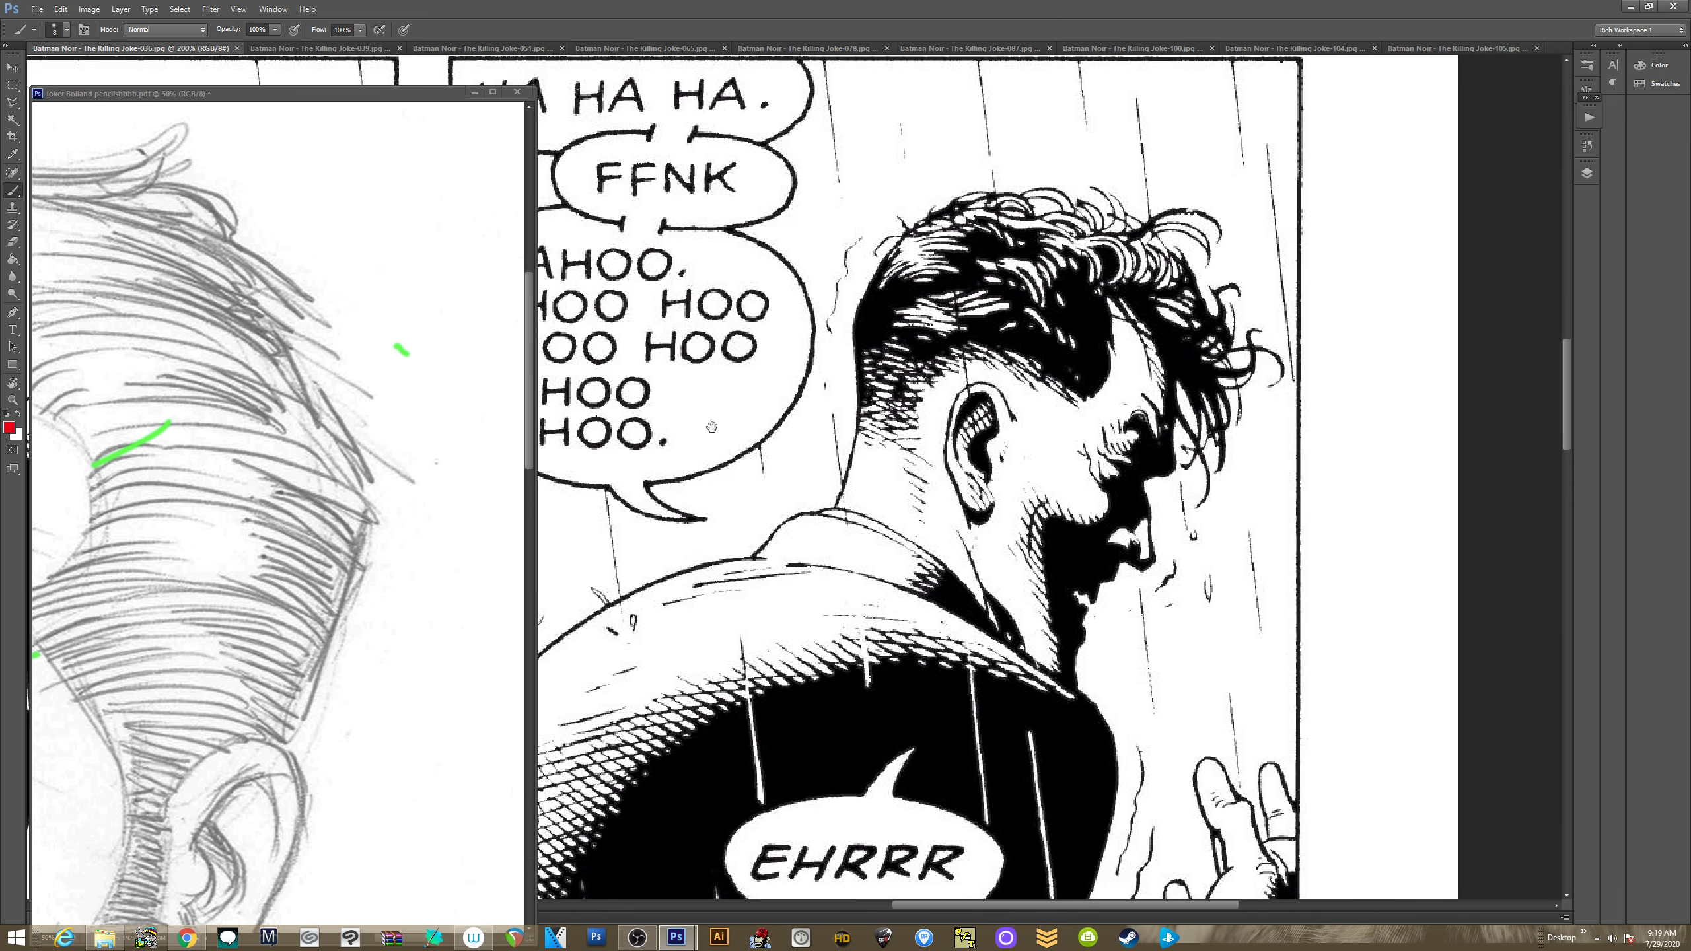
key(ctrl+minus)
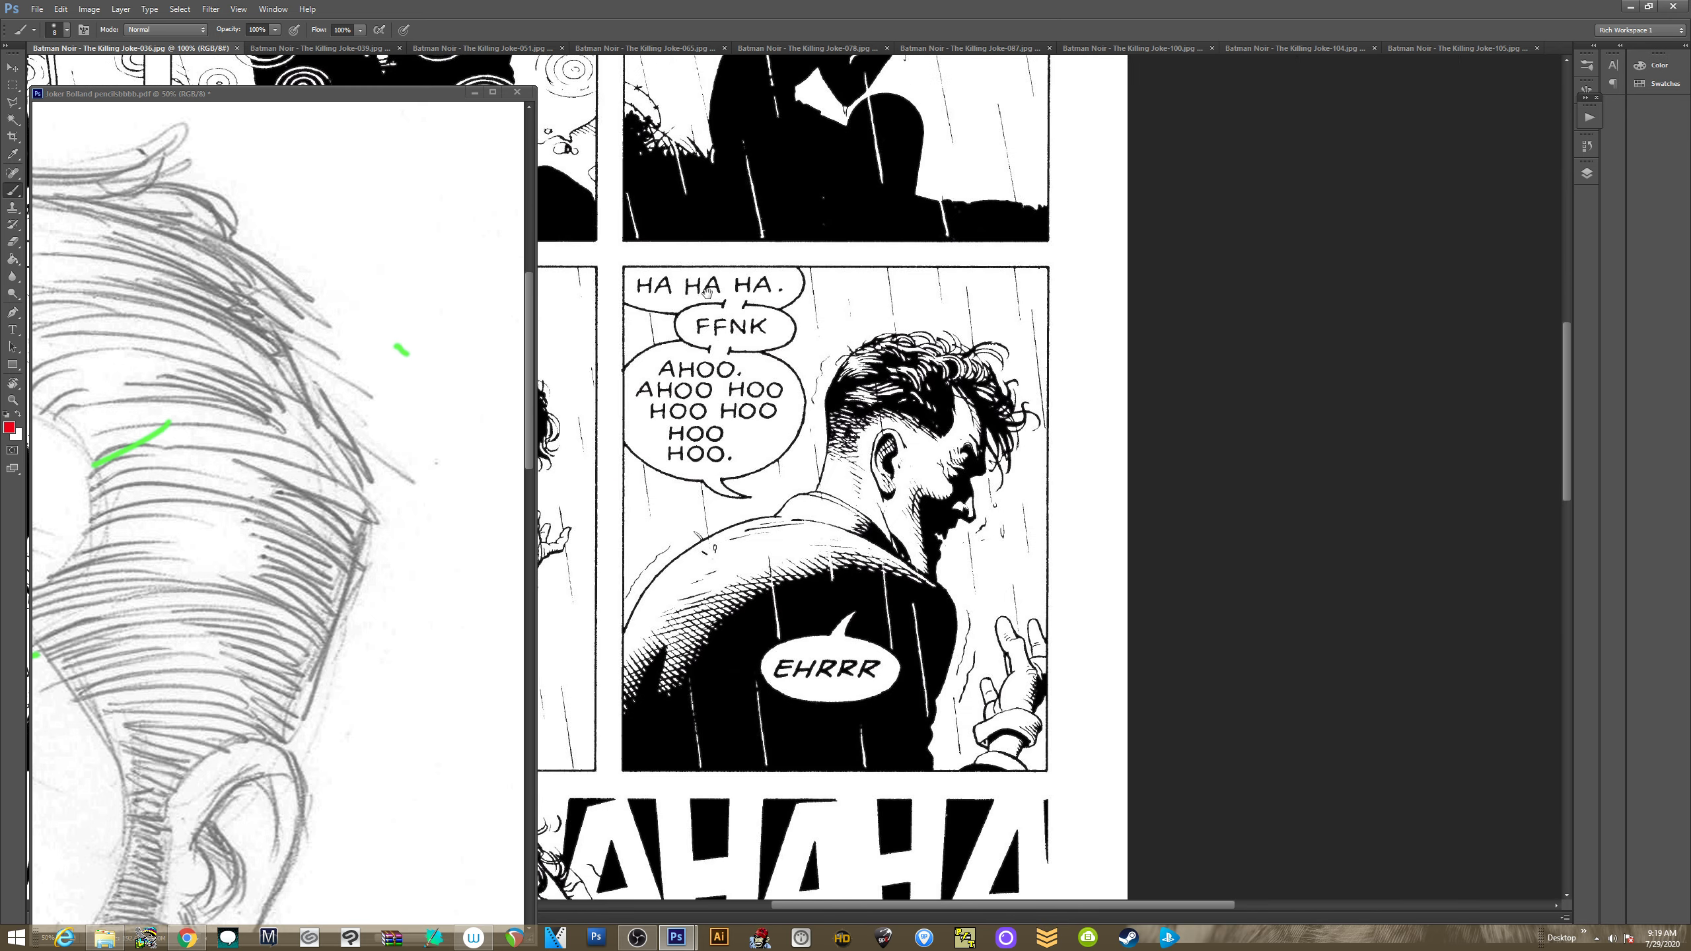
Examine the Joker pencil sketch's face and the rain-scene page's panels down to the laughing Joker with hands on his head
mouse_move(490, 376)
mouse_down()
mouse_move(390, 480)
mouse_move(404, 760)
mouse_up()
mouse_move(513, 512)
mouse_down()
mouse_move(470, 473)
mouse_move(390, 456)
mouse_move(348, 533)
mouse_move(339, 509)
mouse_up()
mouse_move(405, 456)
mouse_down()
mouse_move(386, 487)
mouse_move(370, 472)
mouse_up()
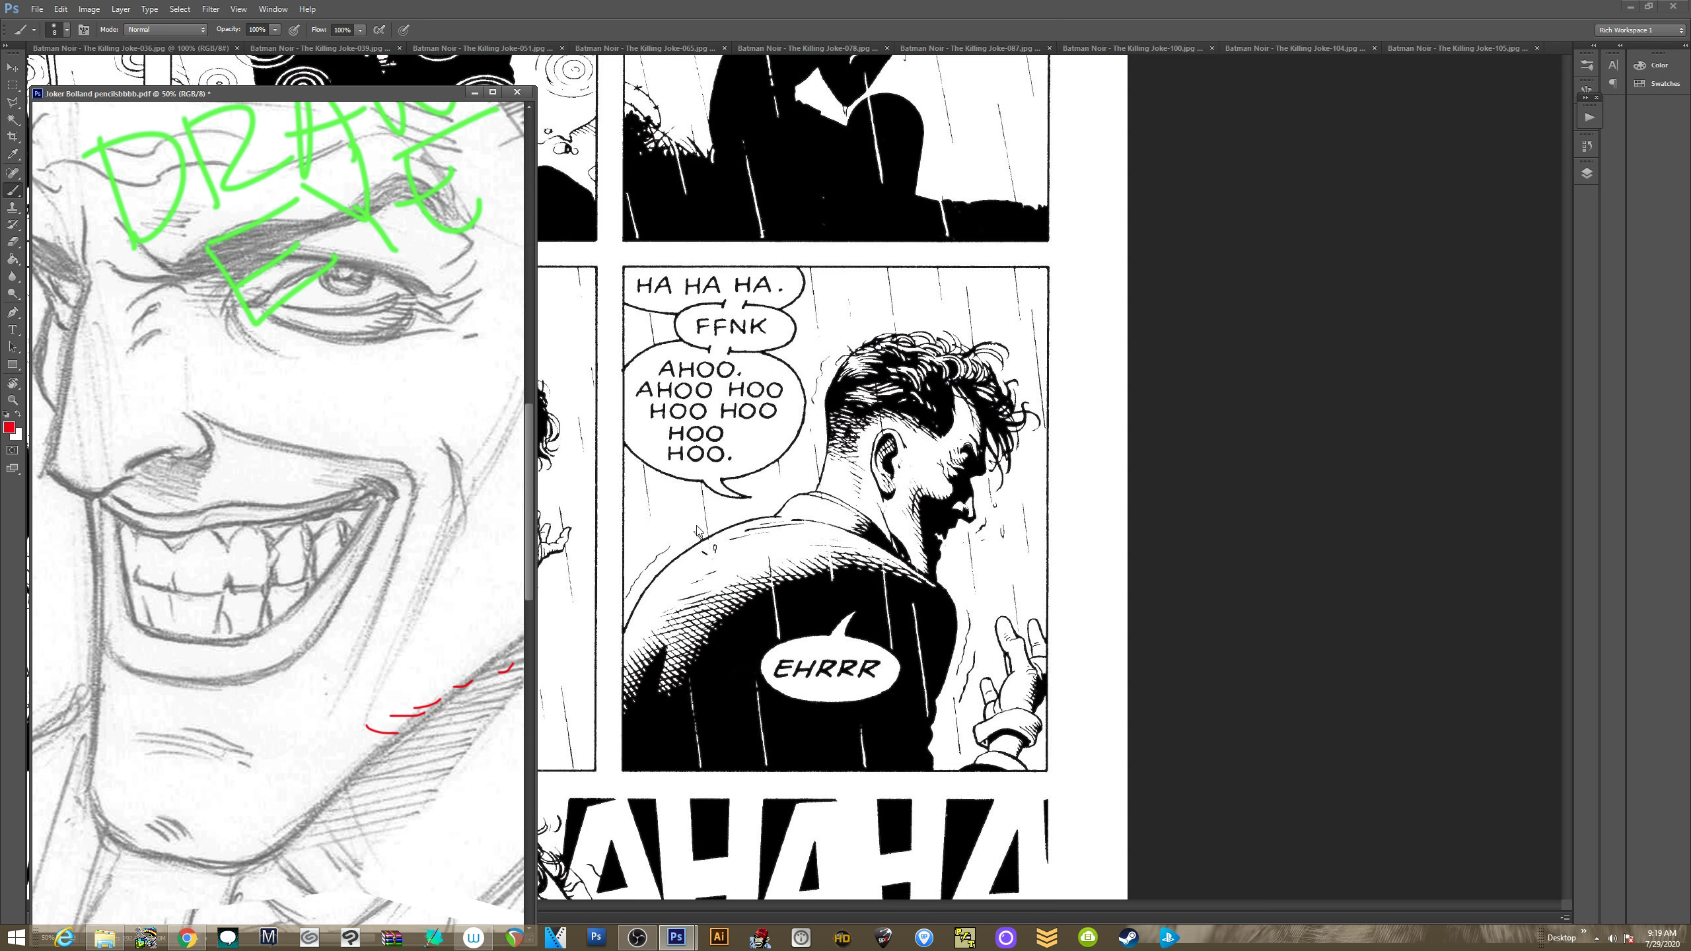
click(708, 509)
drag(708, 509, 709, 469)
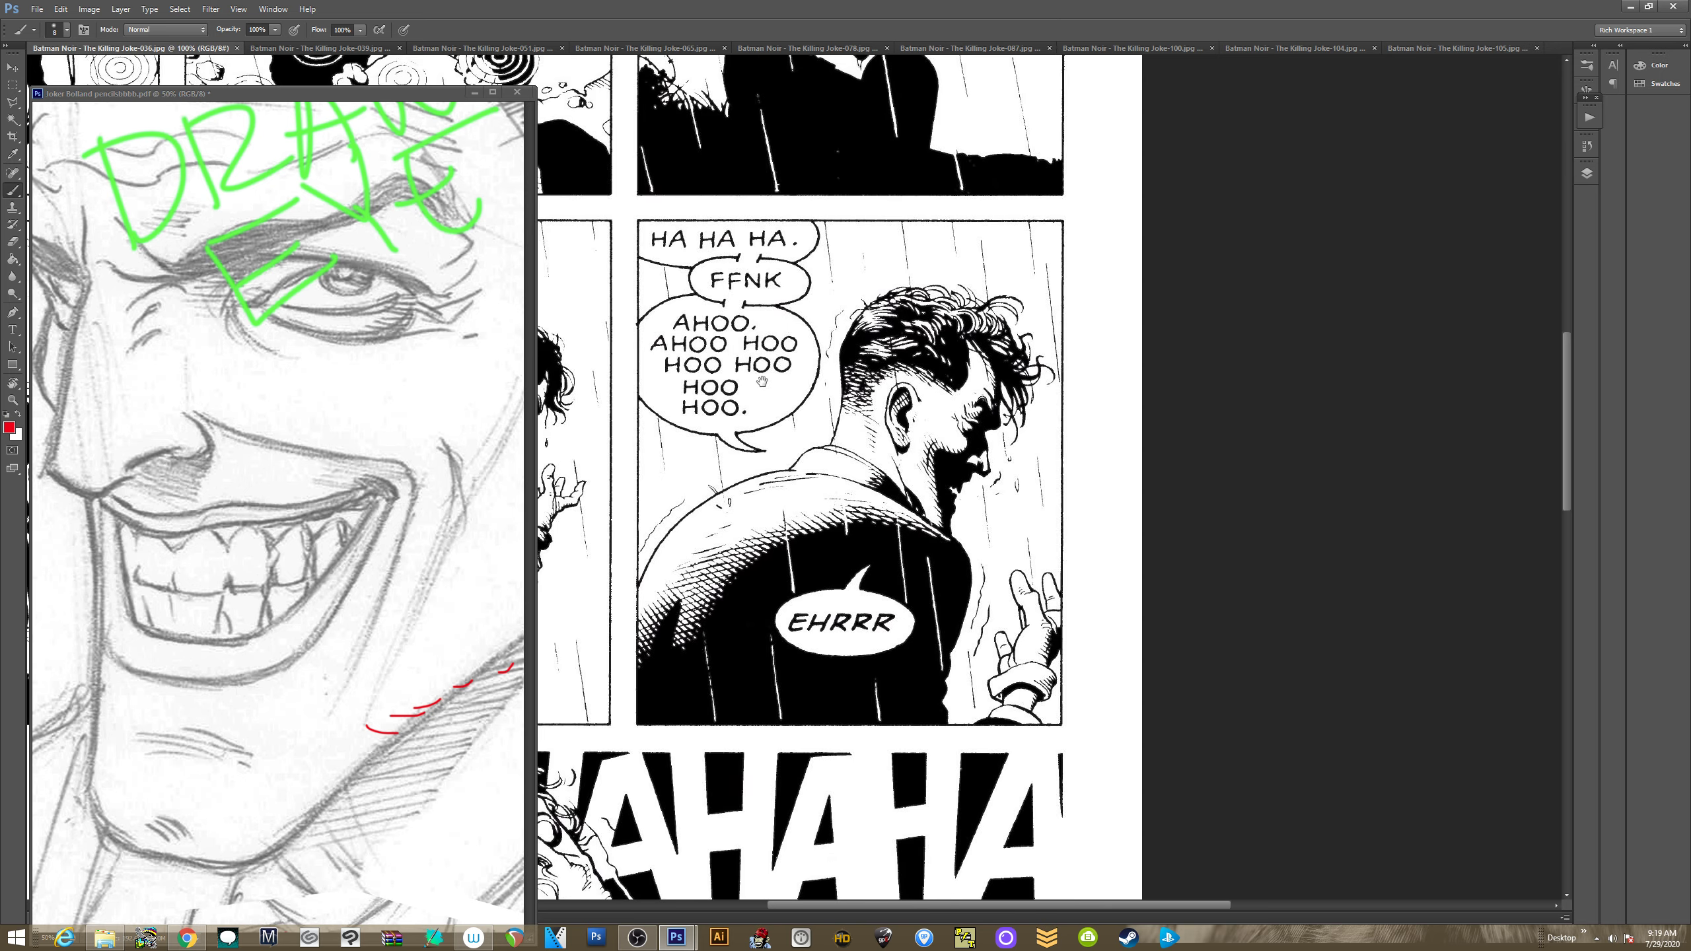
drag(759, 382, 852, 743)
drag(613, 224, 971, 272)
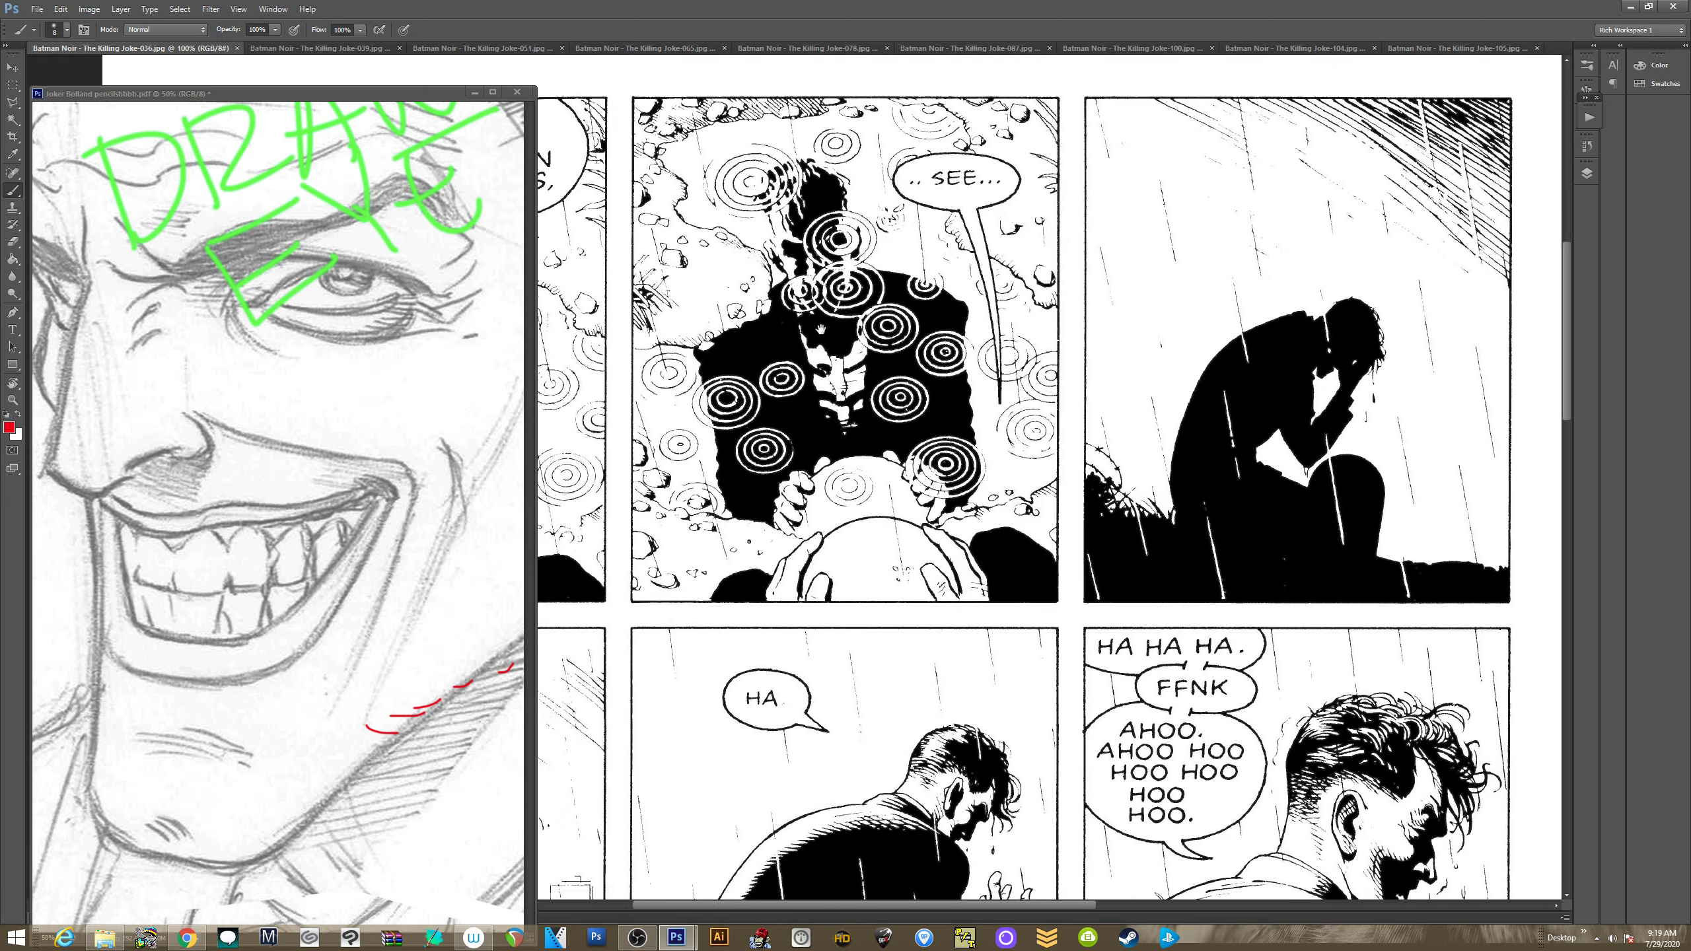
drag(560, 873, 733, 96)
drag(850, 456, 732, 160)
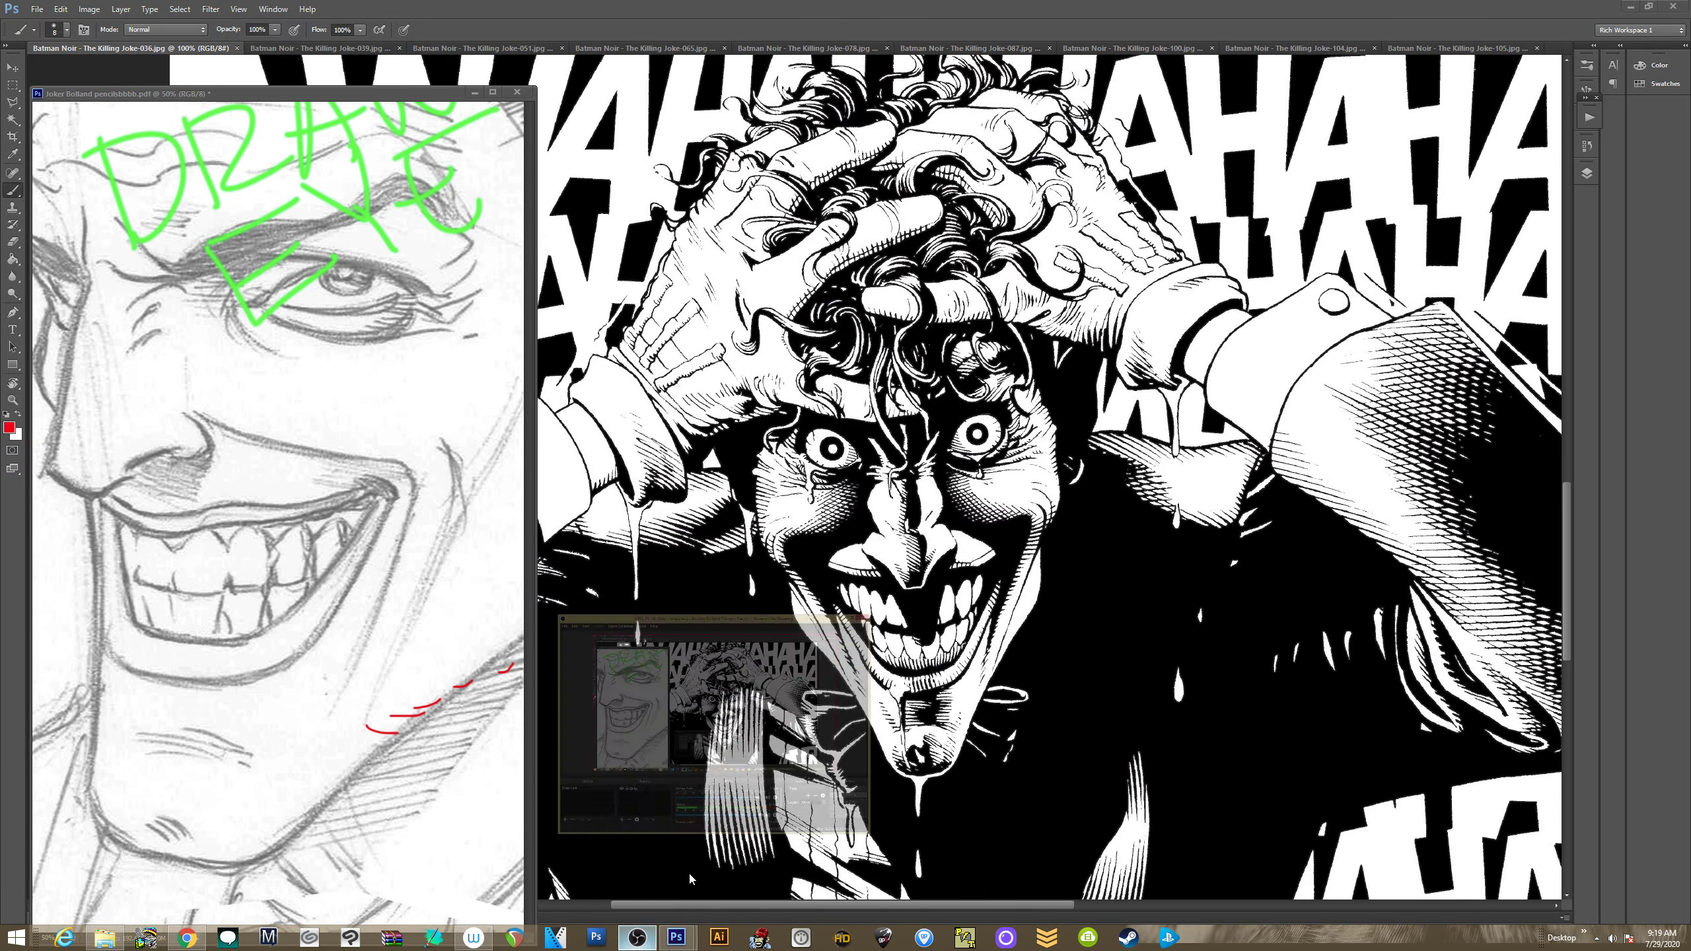